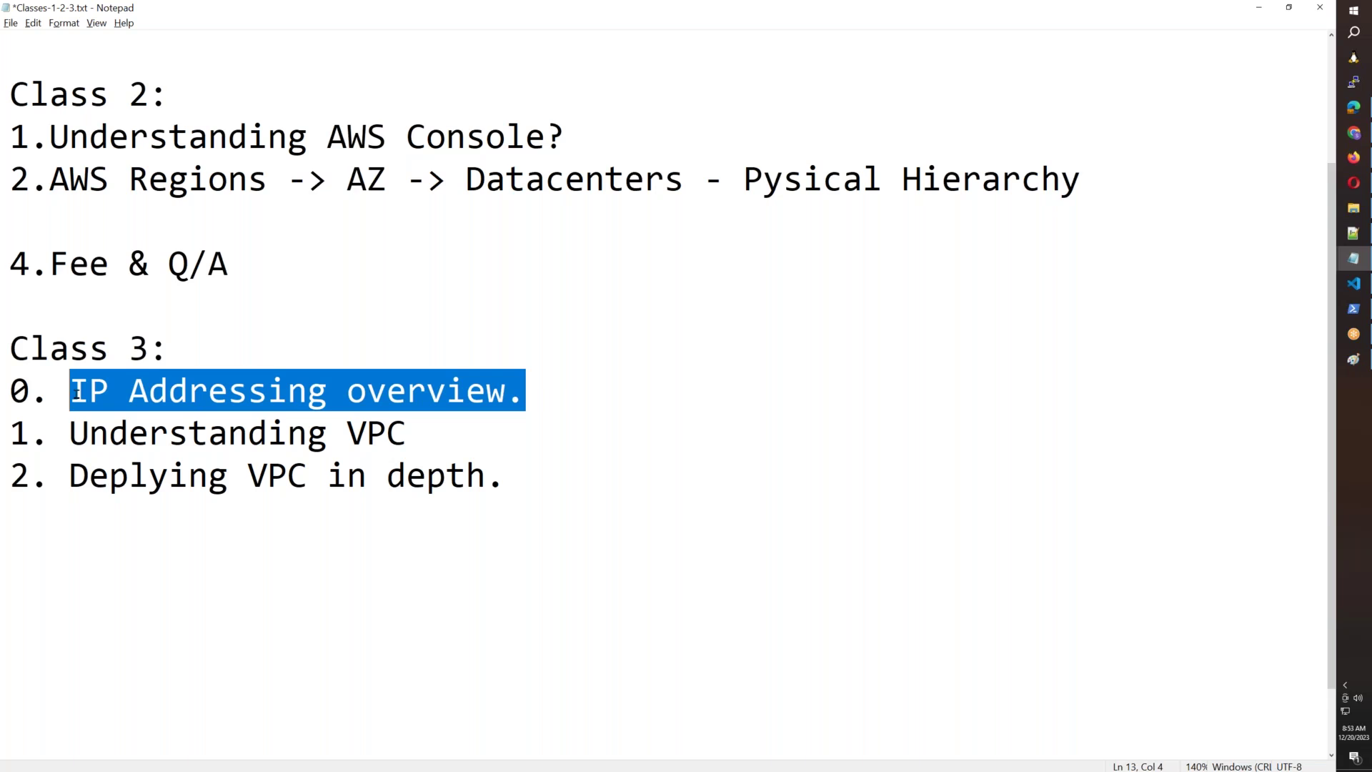
Launch a blank Notepad from the Run box with notepad and maximize its window.
click(245, 537)
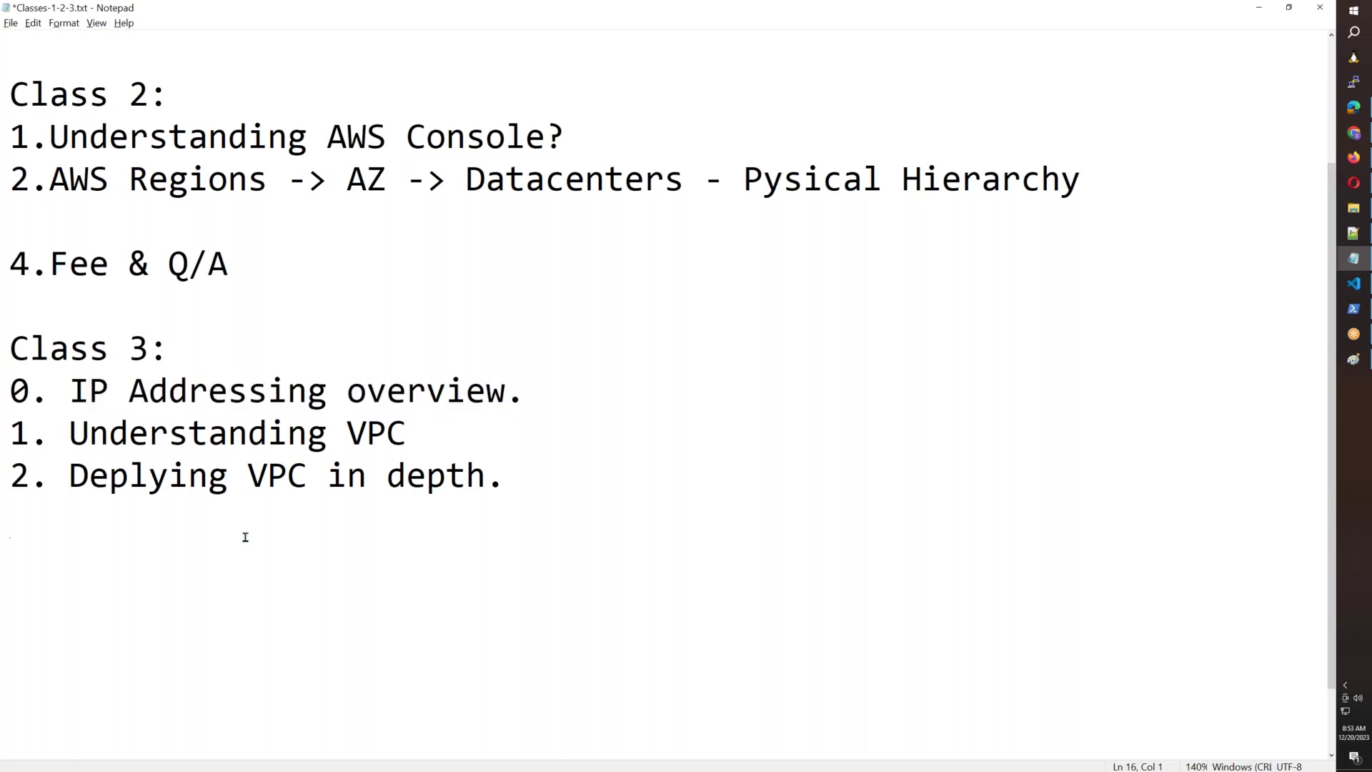
key(super+r)
text(notepad)
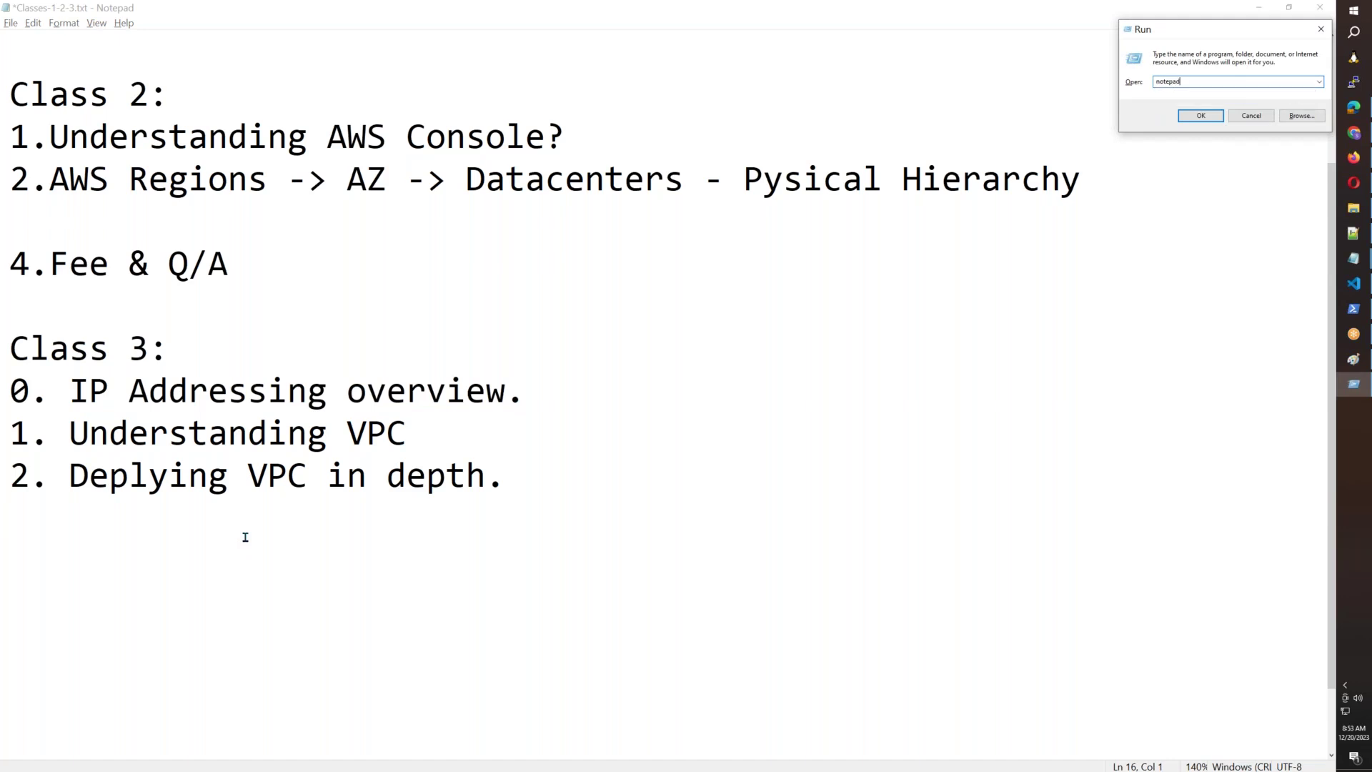
key(Return)
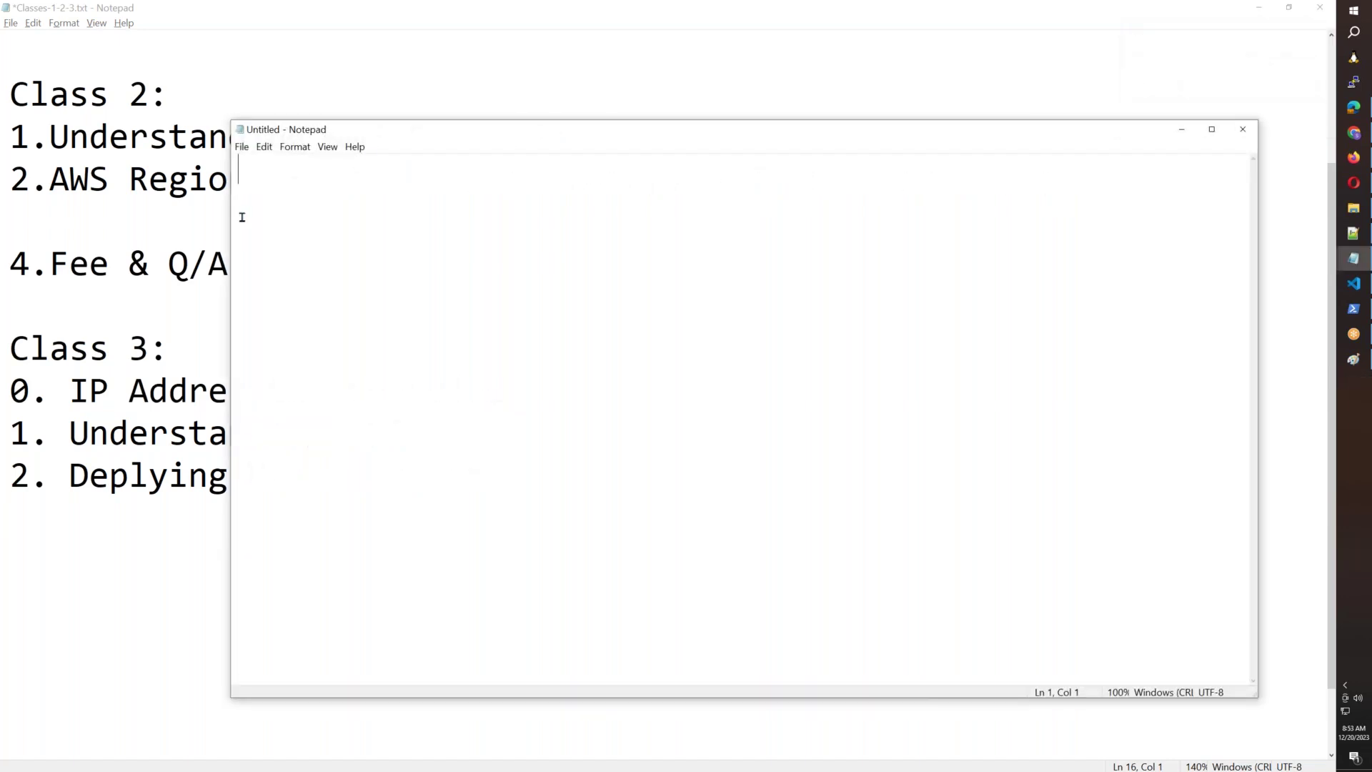
double_click(521, 130)
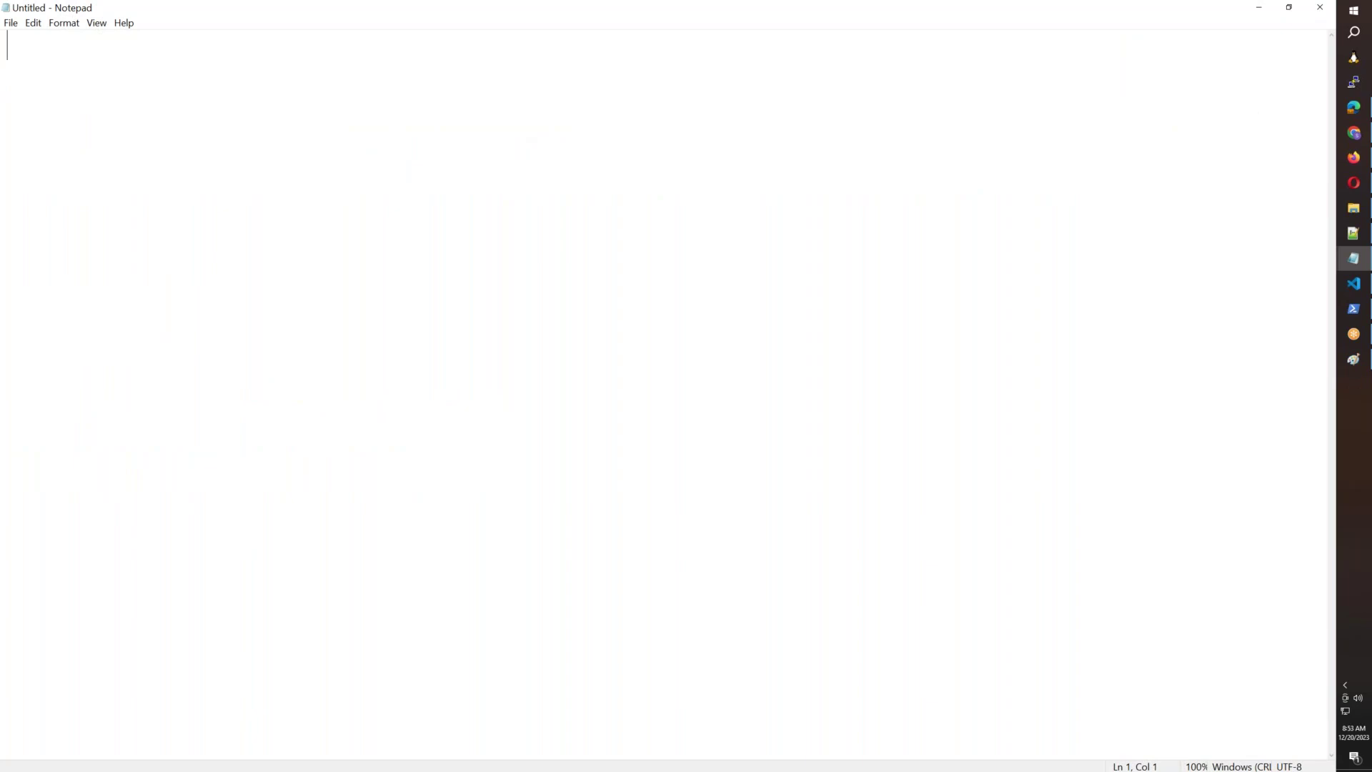
Add IPv4: and IPv6: headings to the note, correcting IPV4 to IPv4.
text(IPV4)
key(Return)
key(Return)
key(Return)
text(IPv)
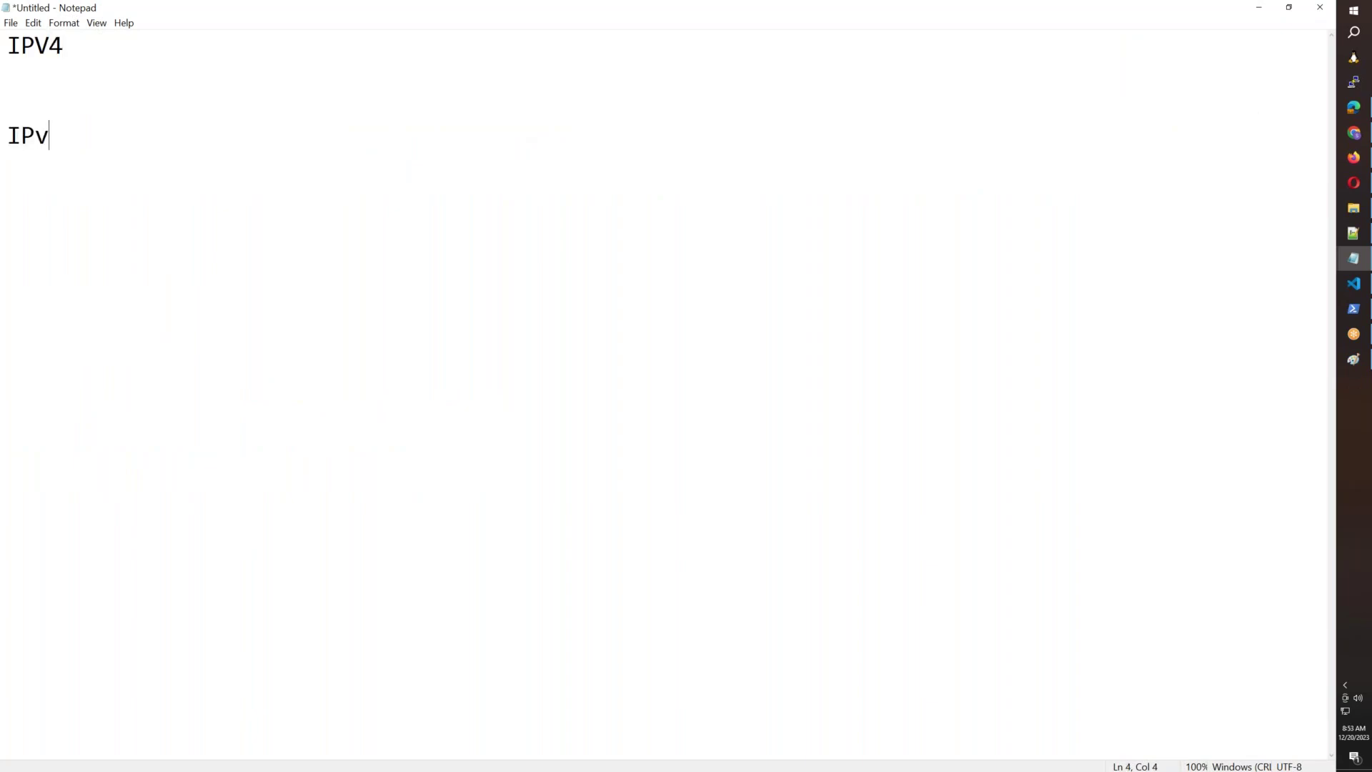
text(6:)
click(175, 52)
key(Left)
key(BackSpace)
text(v)
key(Right)
text(:)
Open Command Prompt from the Run box with cmd and enter ipconfig.
key(super+r)
text(cmd)
key(Return)
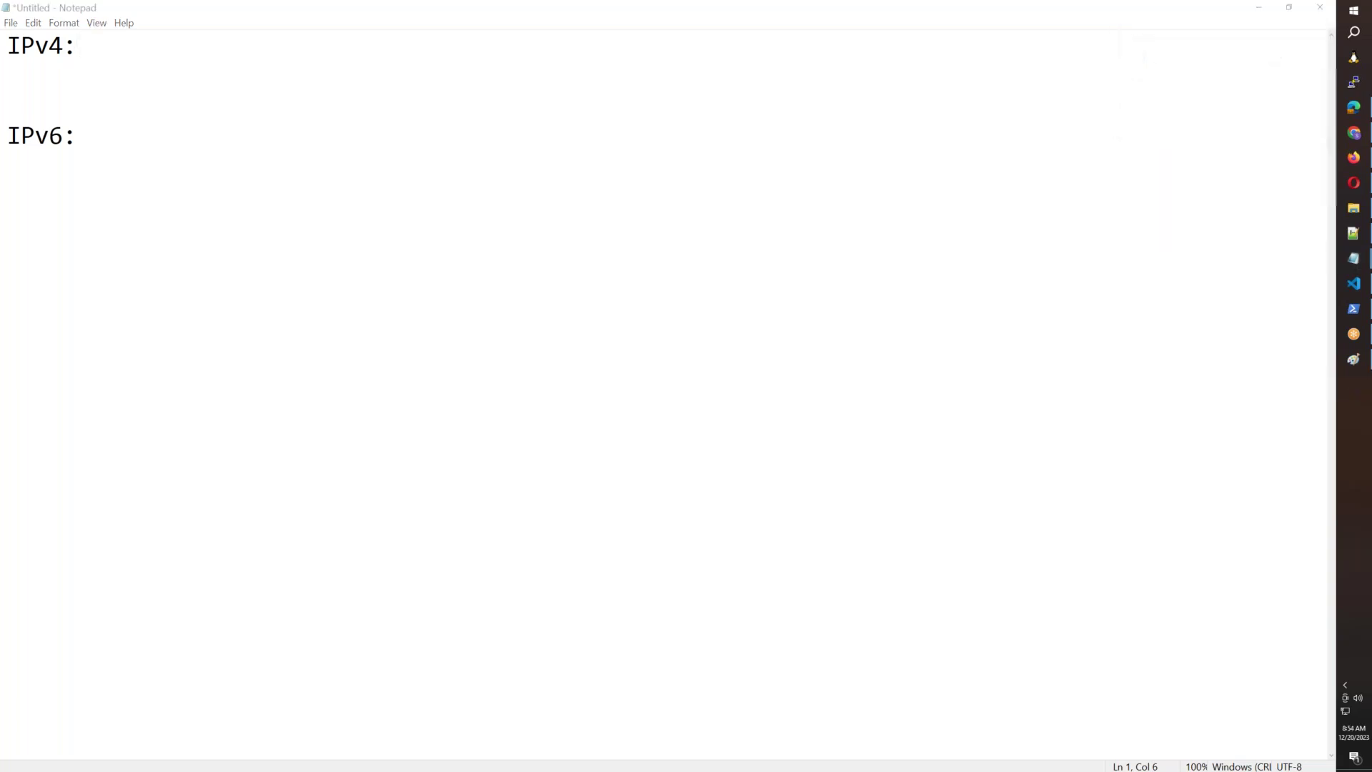
text(ipconfig)
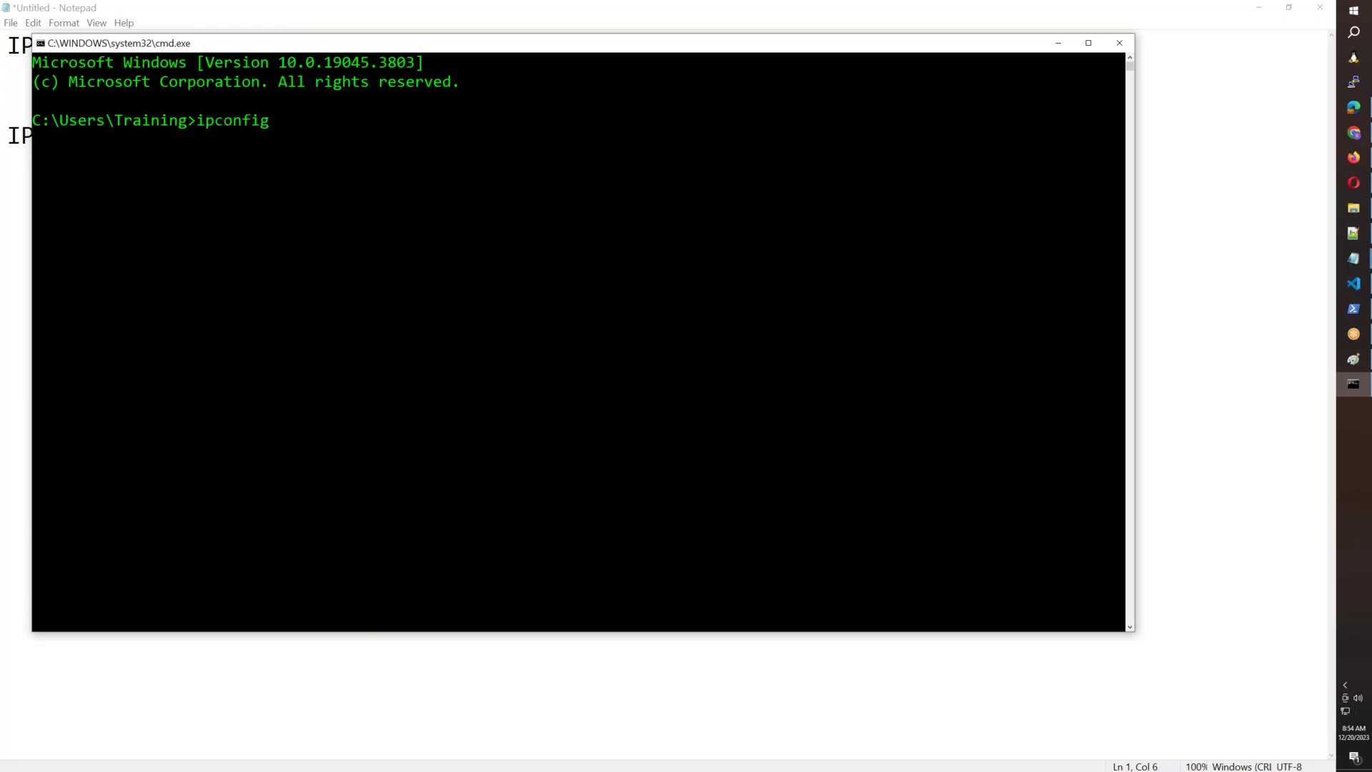
Run ipconfig and paste the IPv4 address 192.168.1.187 under the IPv4: heading.
key(Return)
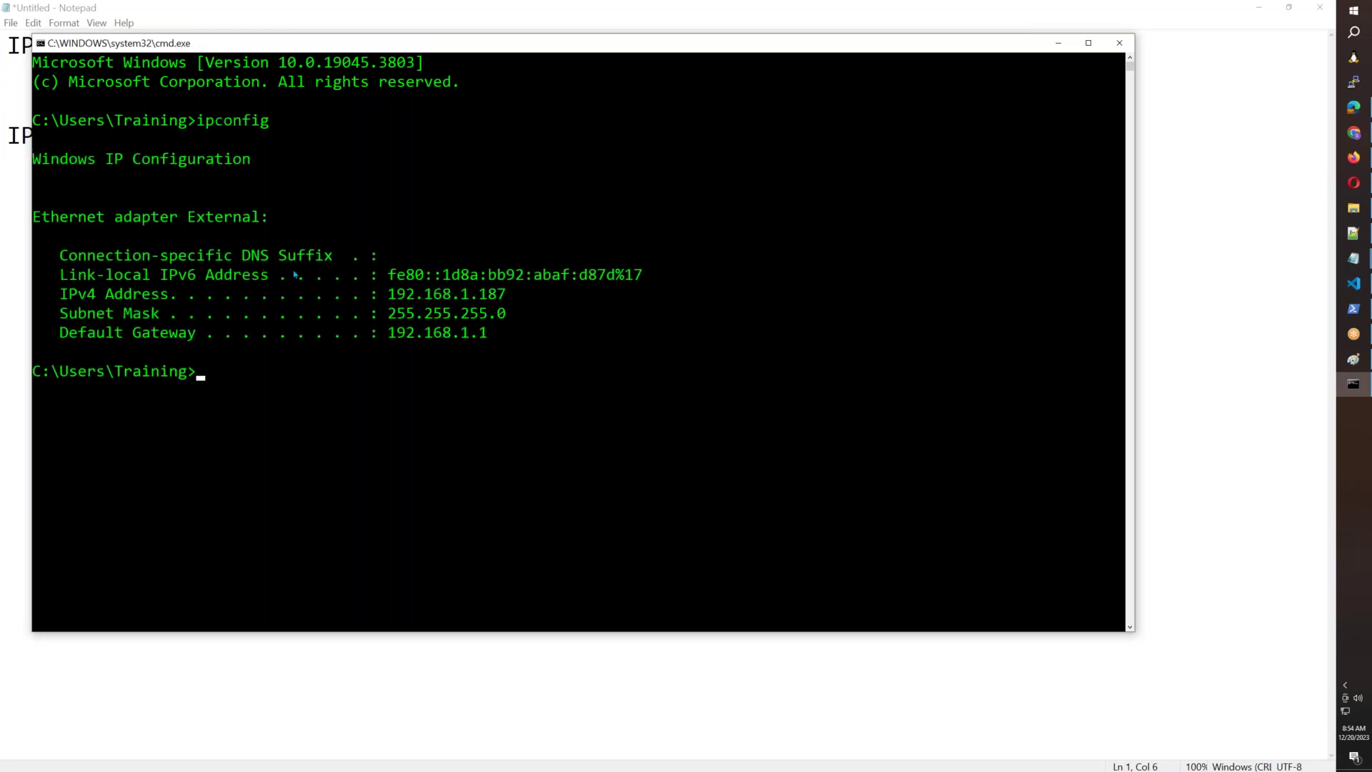
drag(390, 295, 500, 294)
right_click(484, 295)
click(12, 75)
text(192.168.1.187)
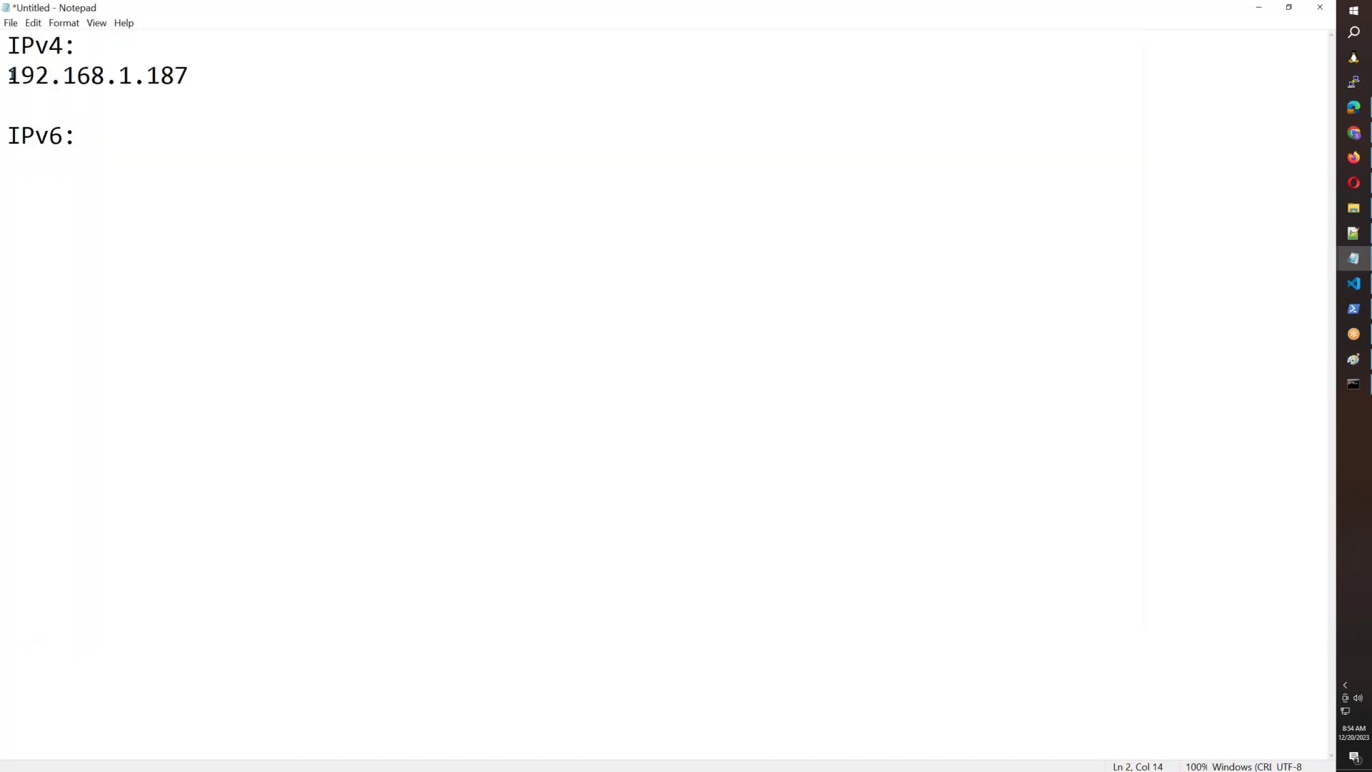
List 10.1.1.100 and 172.16.1.100 below 192.168.1.187, then return to Command Prompt.
key(Return)
text(10.1.1.10)
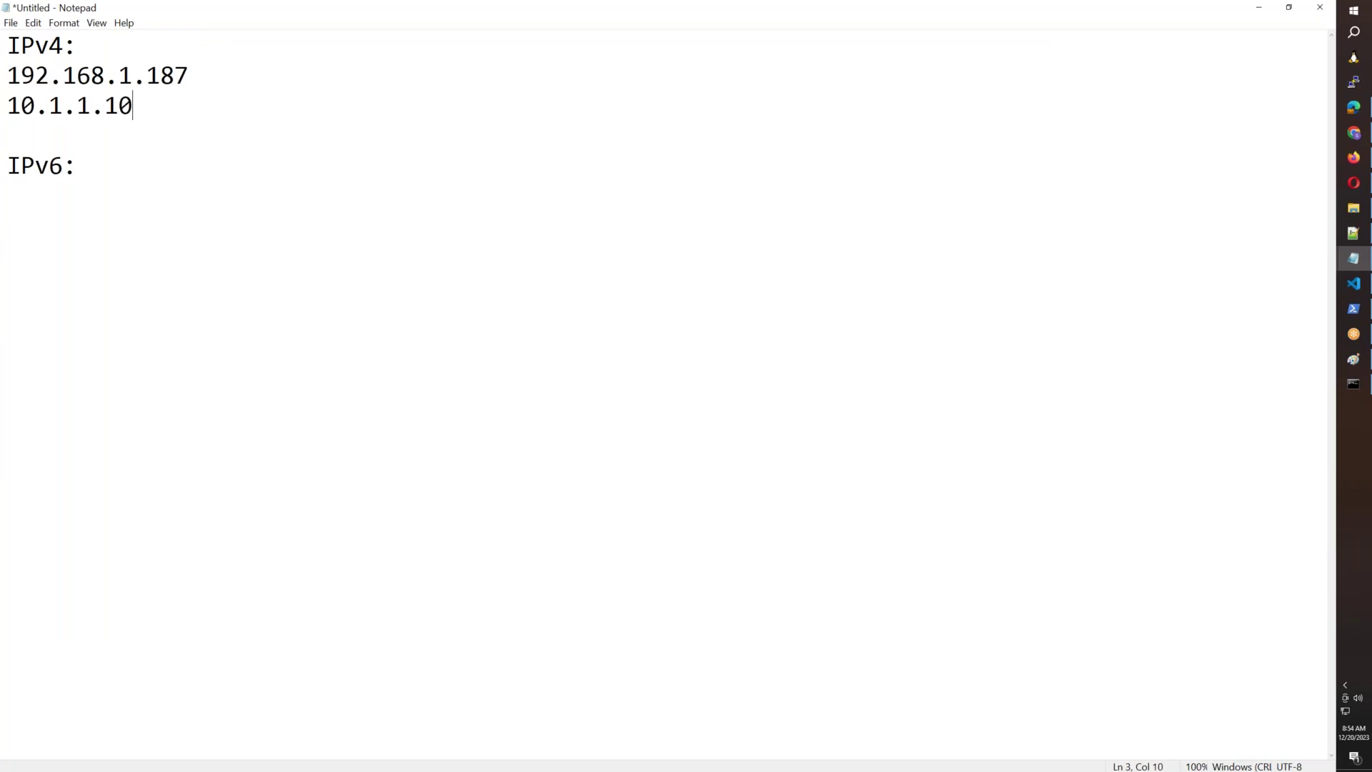
text(0)
key(Return)
text(172.16.1.100)
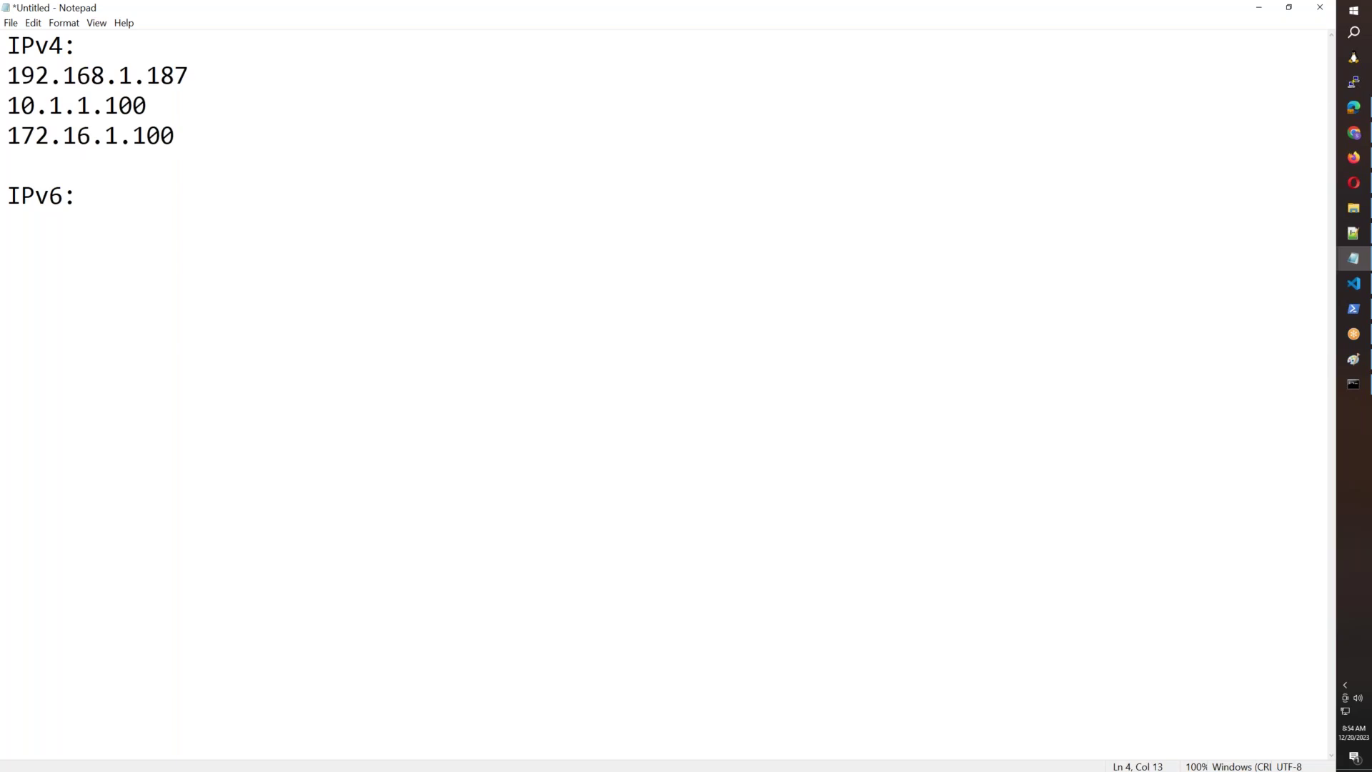
key(alt)
key(alt+Tab)
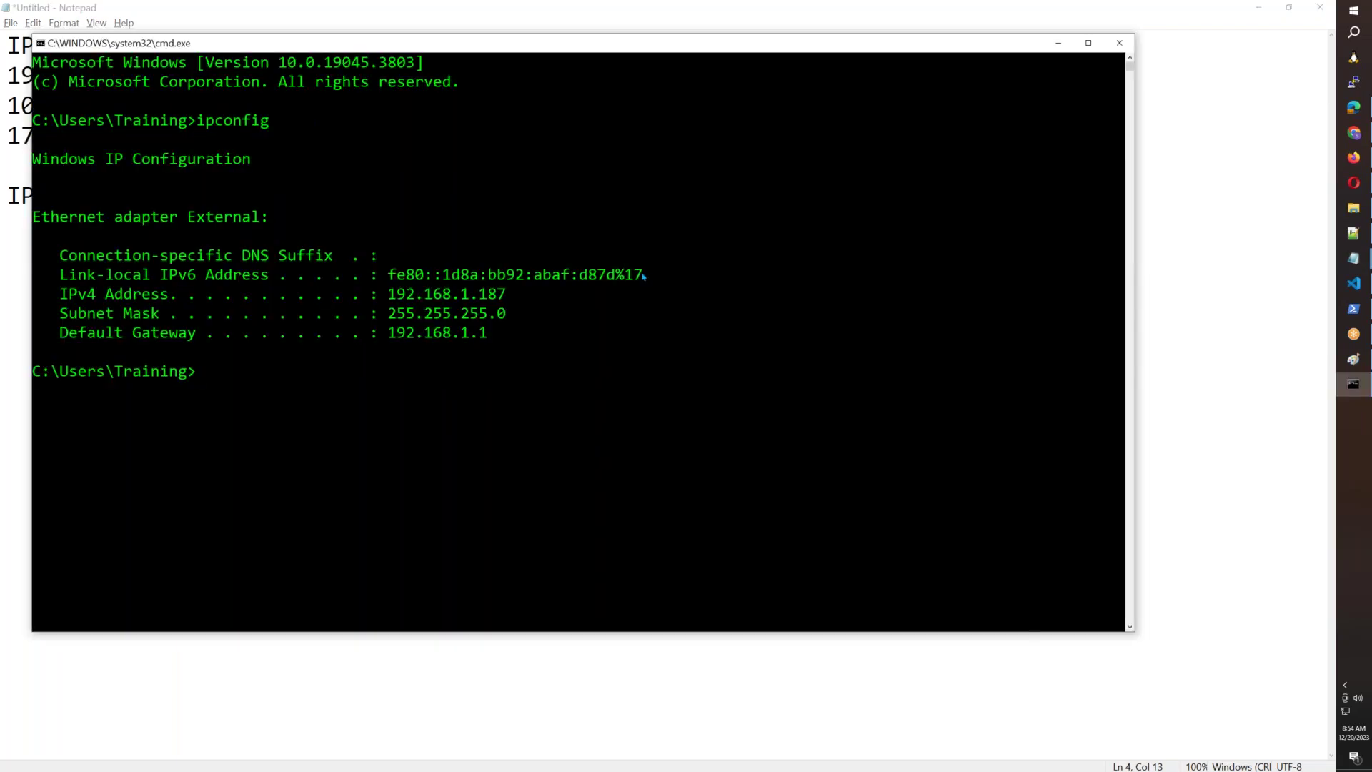
Copy the fe80:: link-local IPv6 address from the ipconfig output and return to the note.
drag(639, 274, 638, 274)
drag(390, 276, 610, 278)
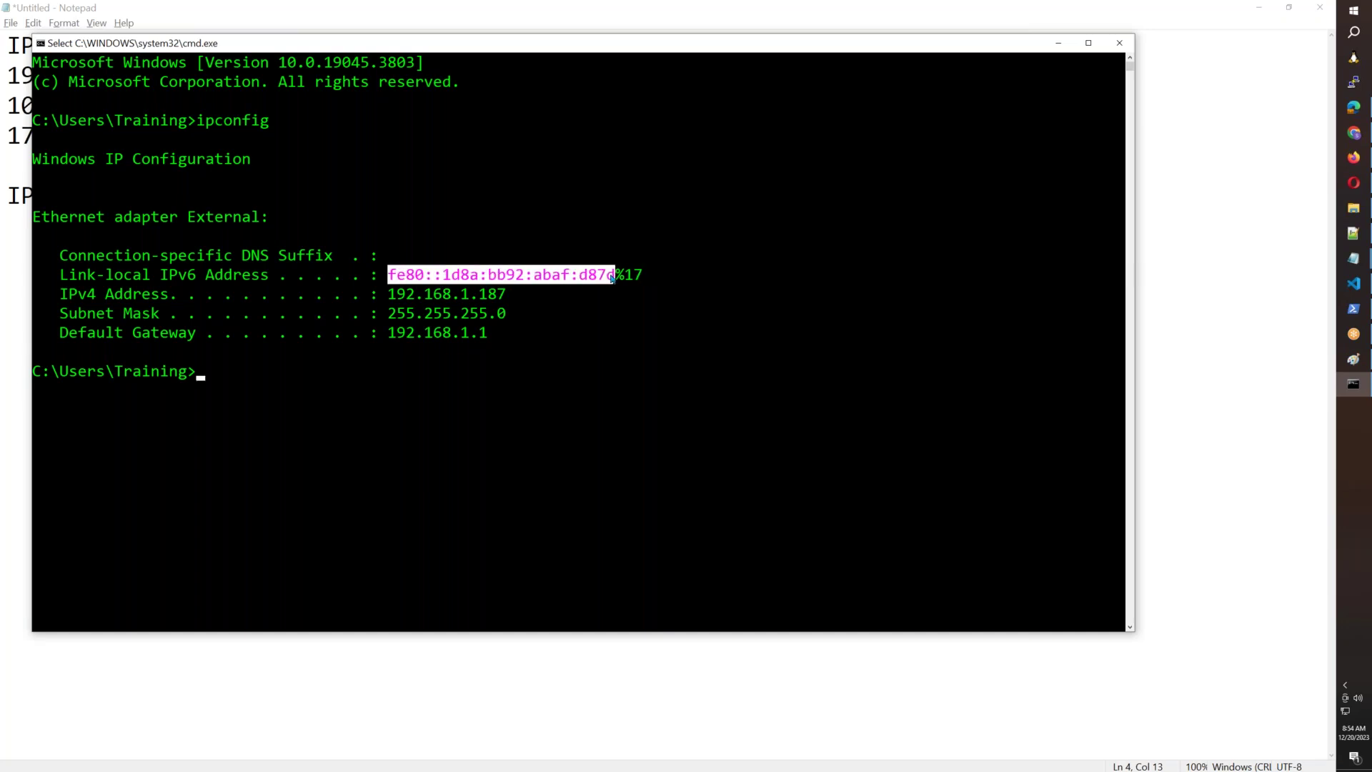
key(ctrl+c)
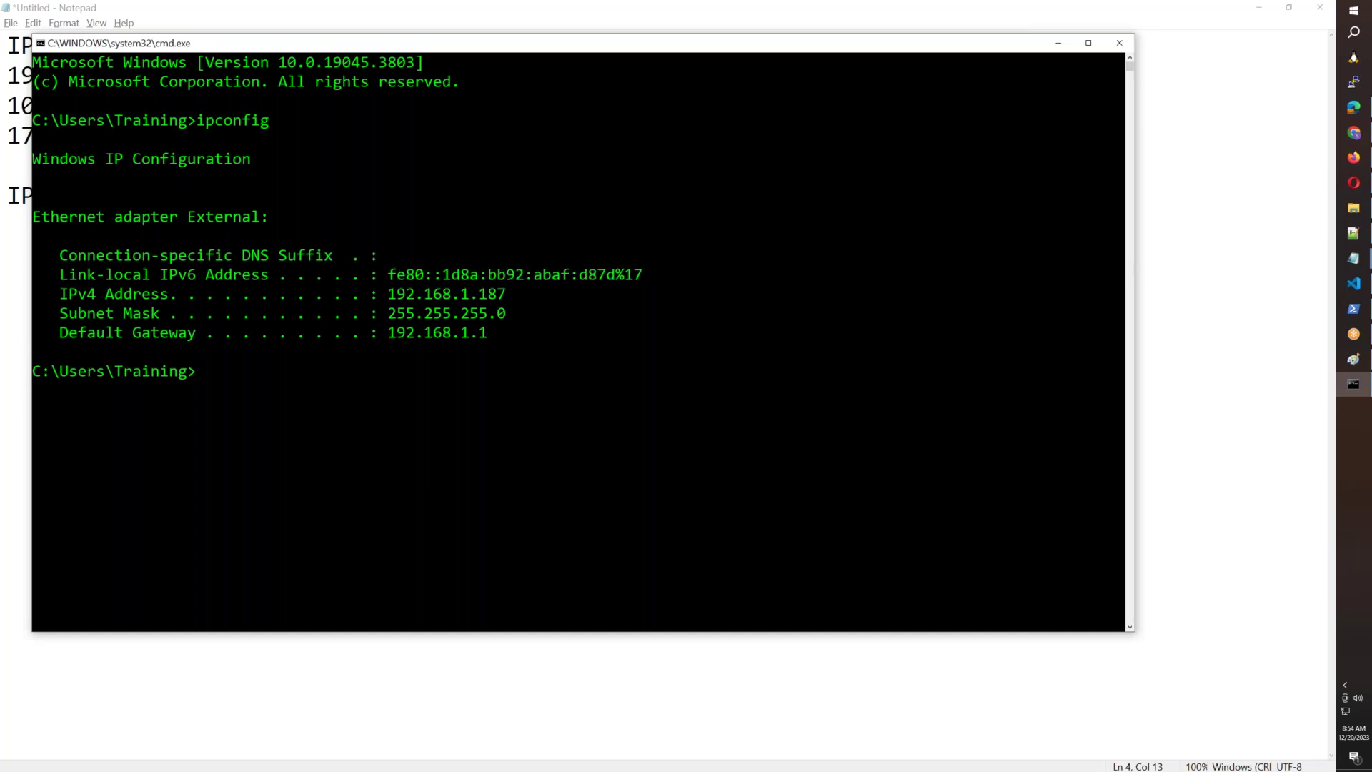
key(alt+Tab)
key(Down)
key(Down)
key(Down)
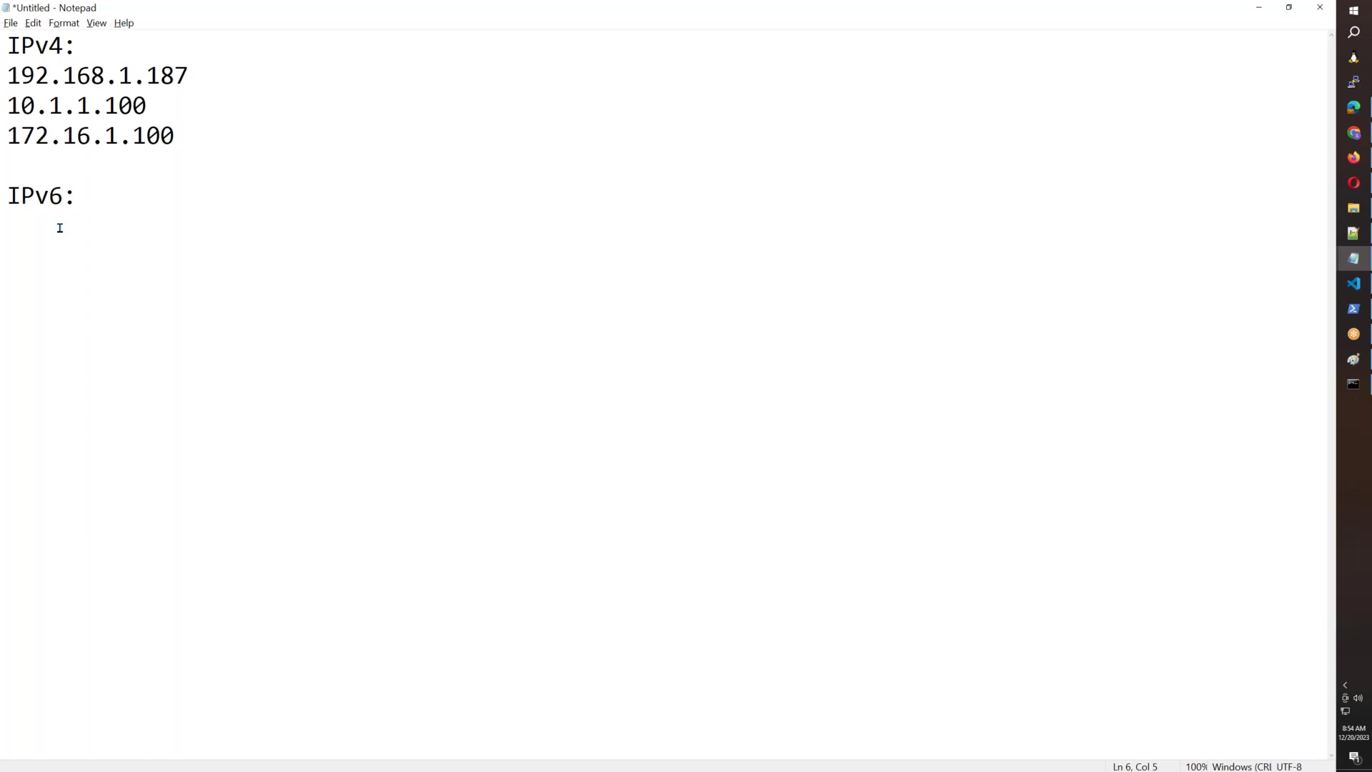
Paste fe80::1d8a:bb92:abaf:d87d under IPv6: and select the IPv6 lines.
key(ctrl+v)
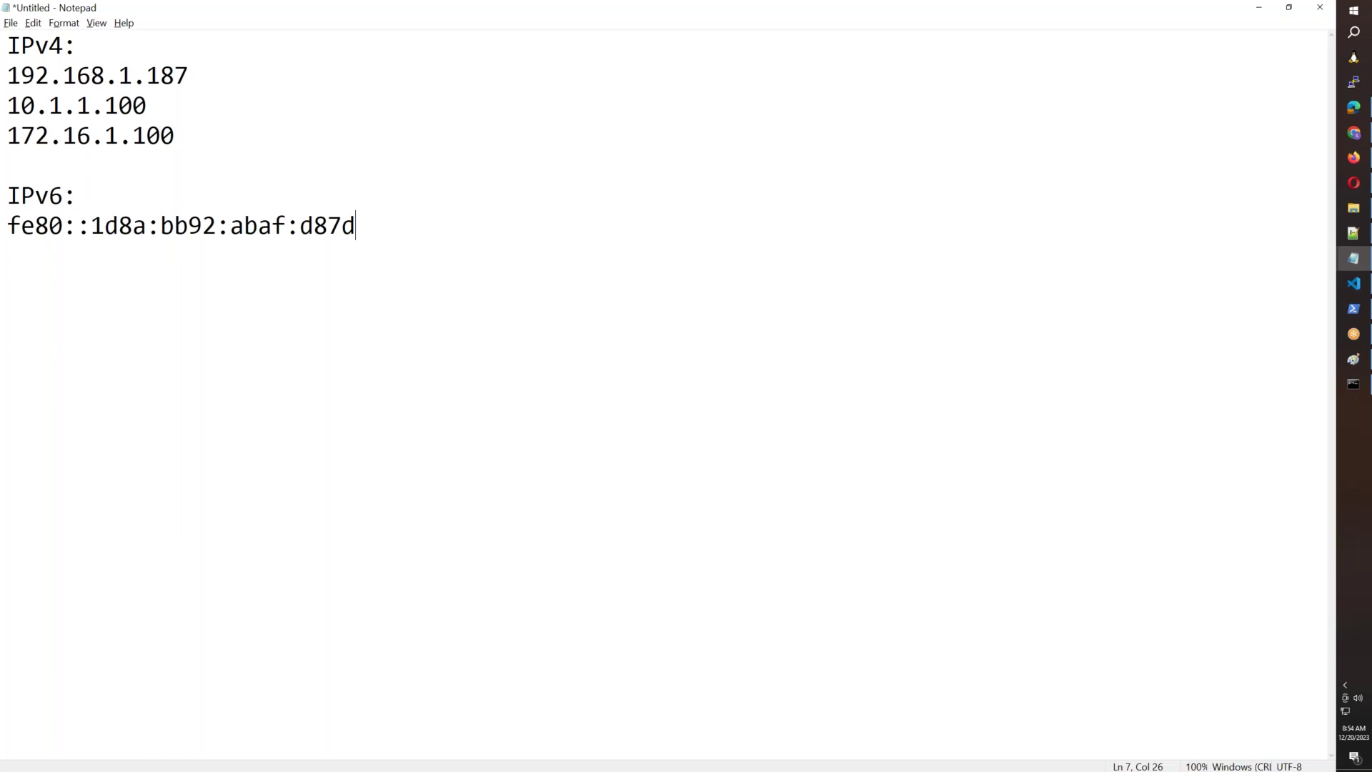
drag(386, 224, 2, 200)
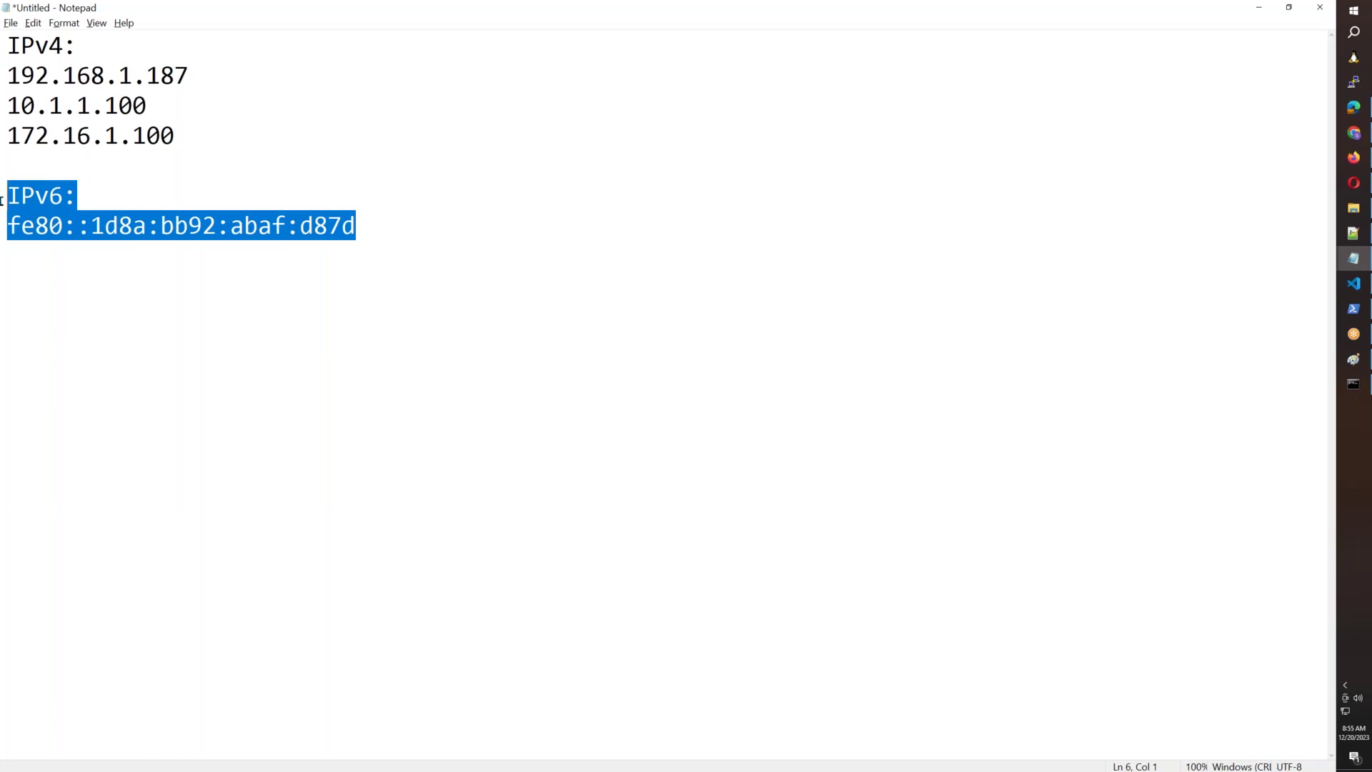
Replace the three sample addresses with 0.0.0.0 to 255.255.255.255 and add Class A: 1.0.0.0 to 126.255.255.255.
click(2, 200)
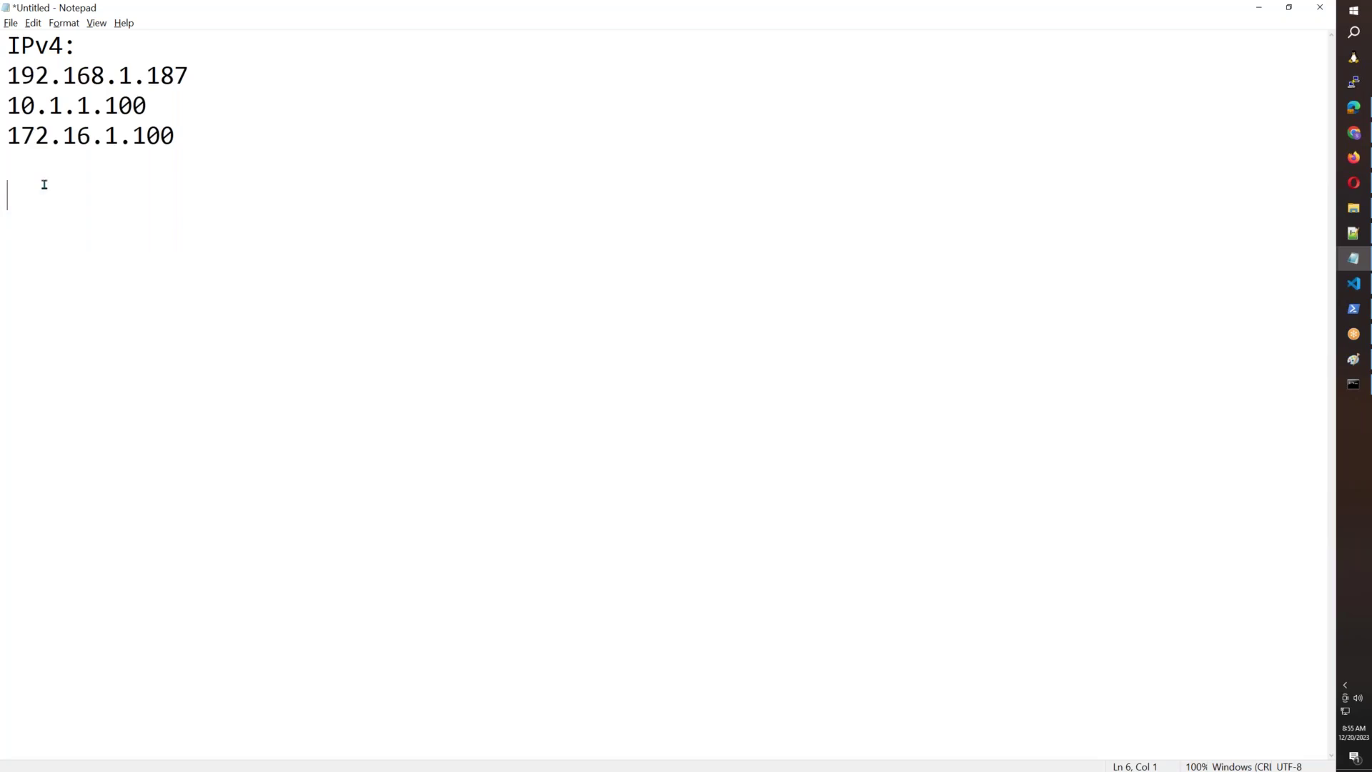
drag(199, 156, 2, 77)
key(Delete)
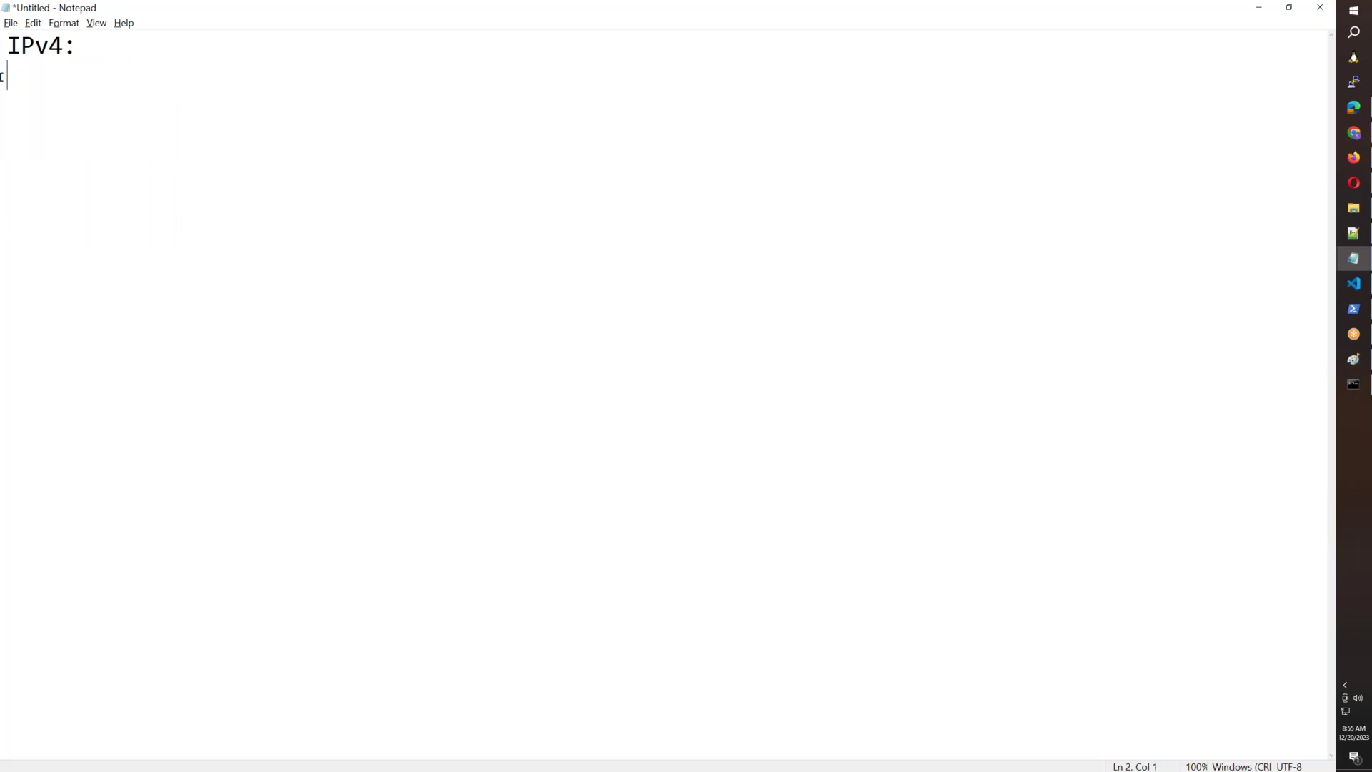
text(0.0.0.0 to 255.)
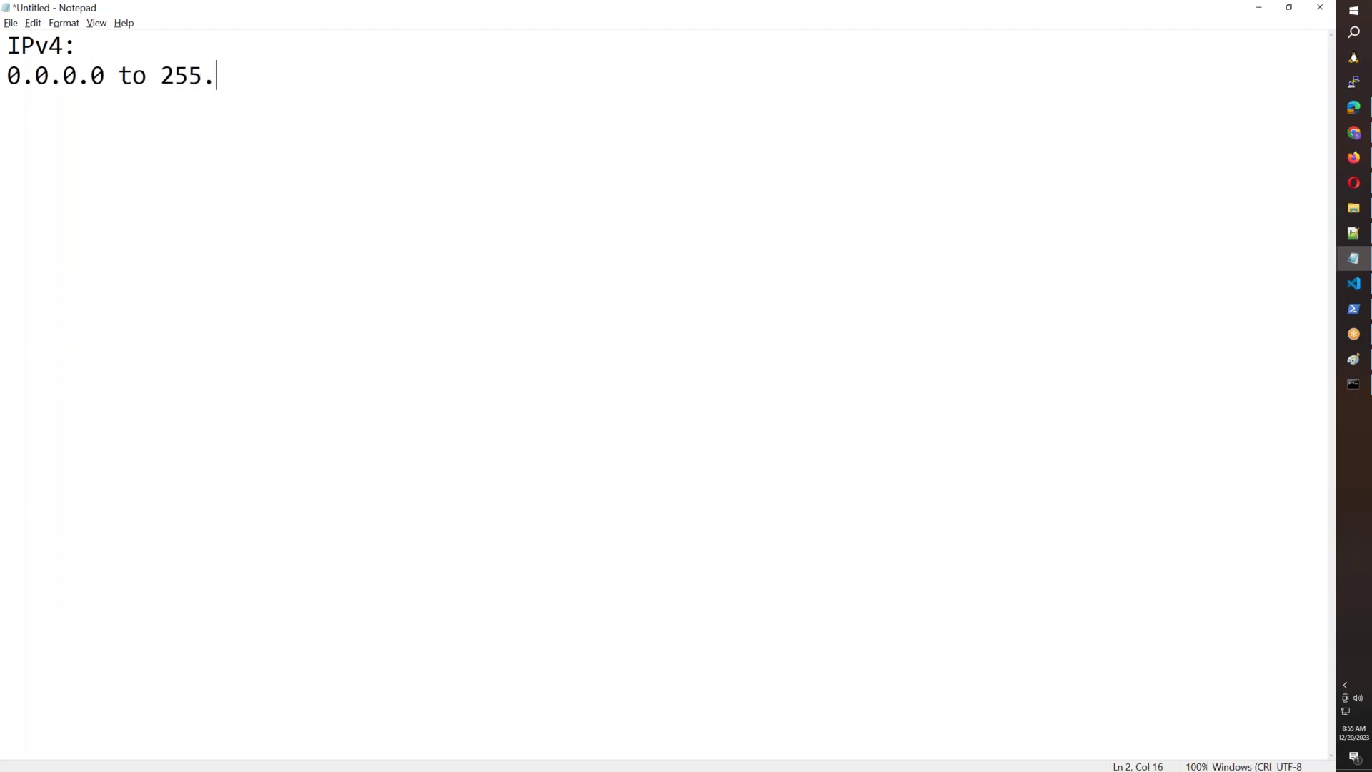
text(255.255.255)
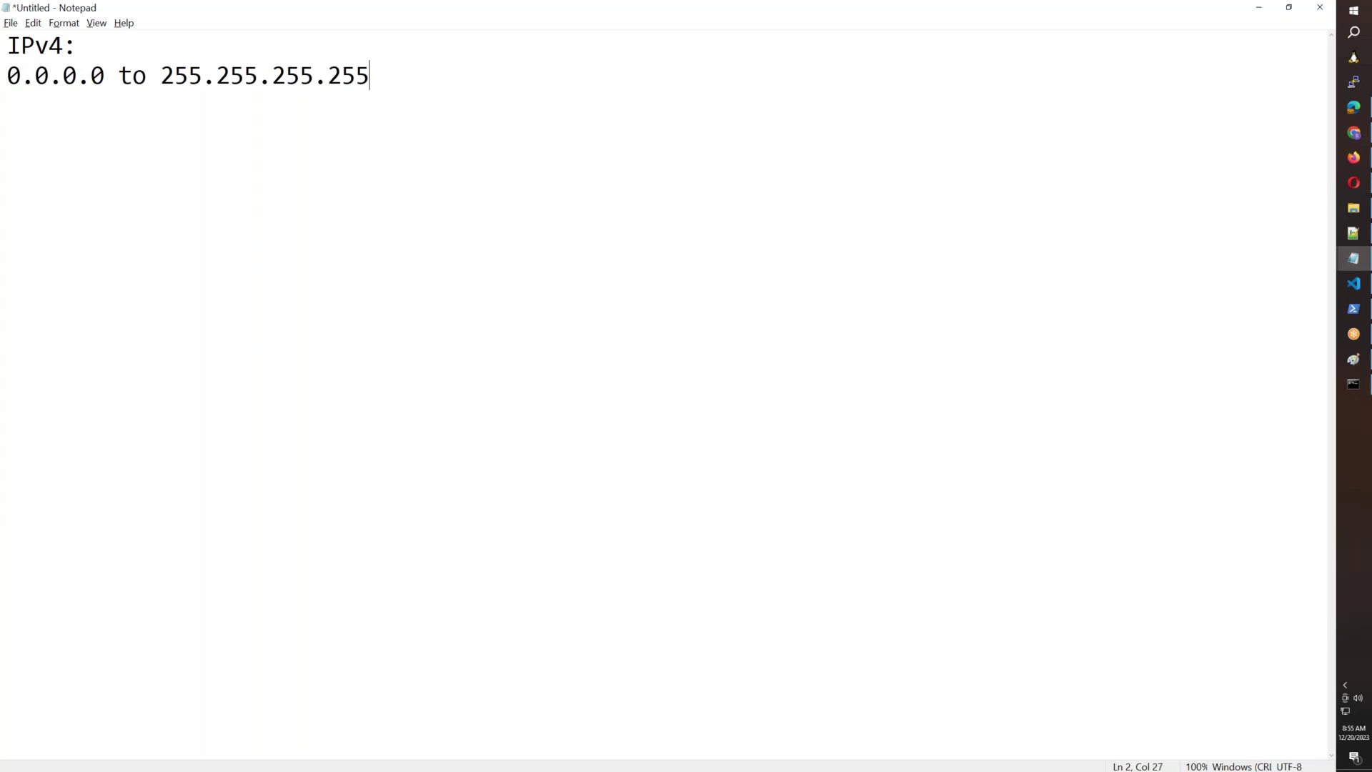
key(Return)
key(Return)
text(Class A)
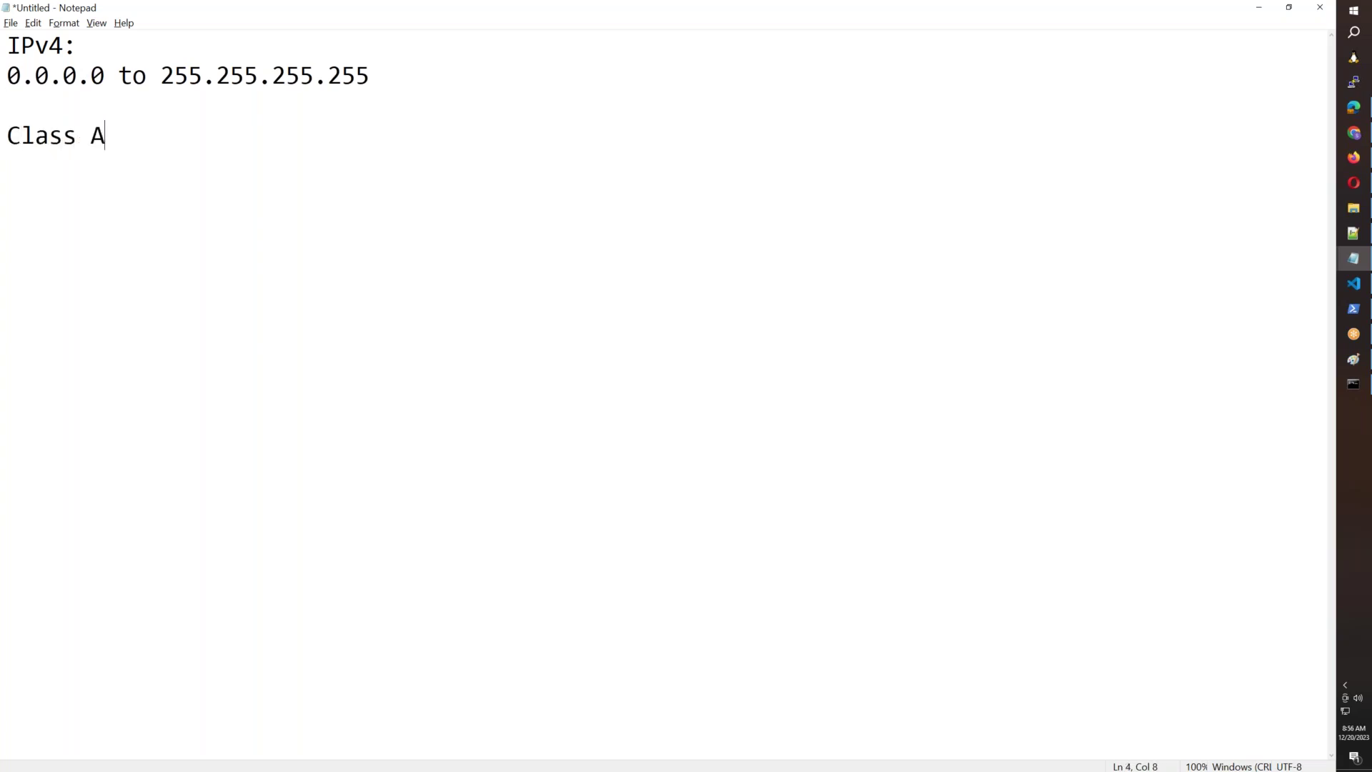
text(: 1.0.0.0 t)
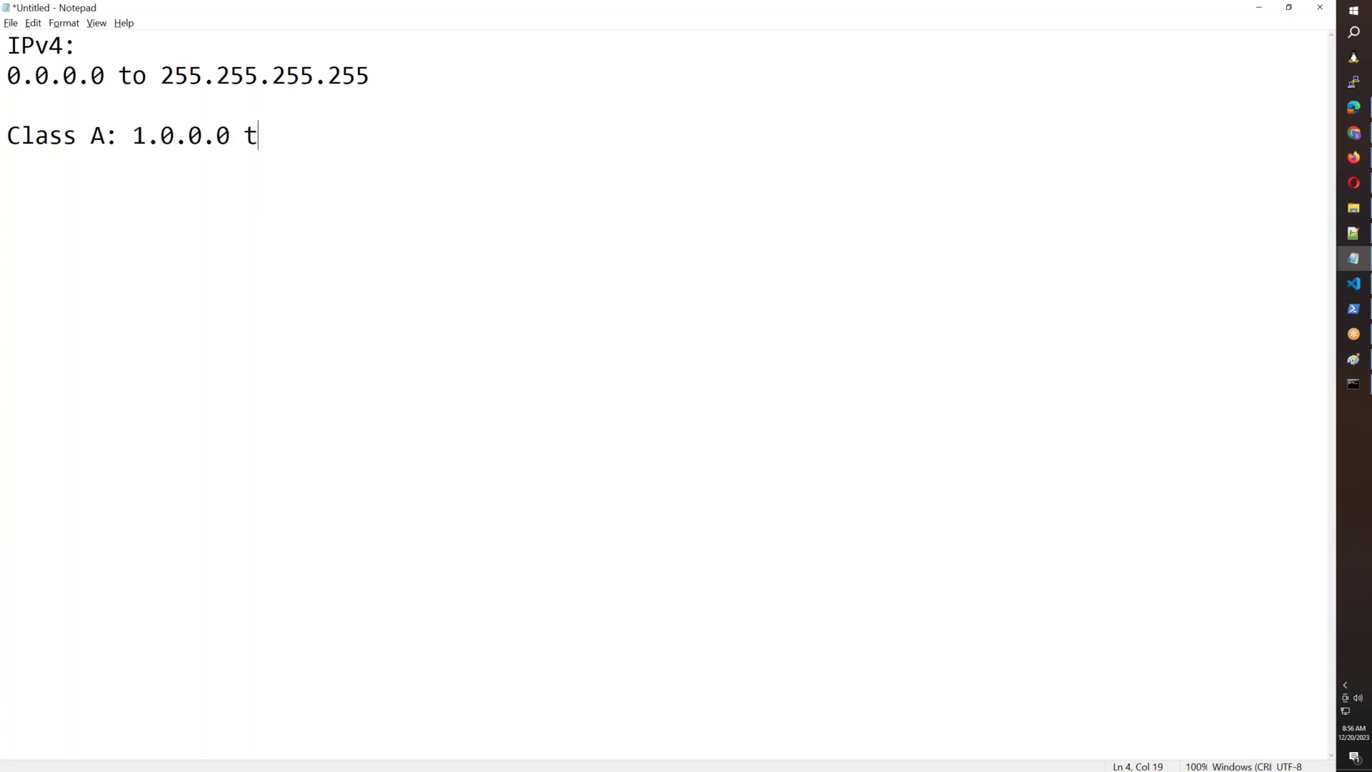
text(o 126.255.255.255)
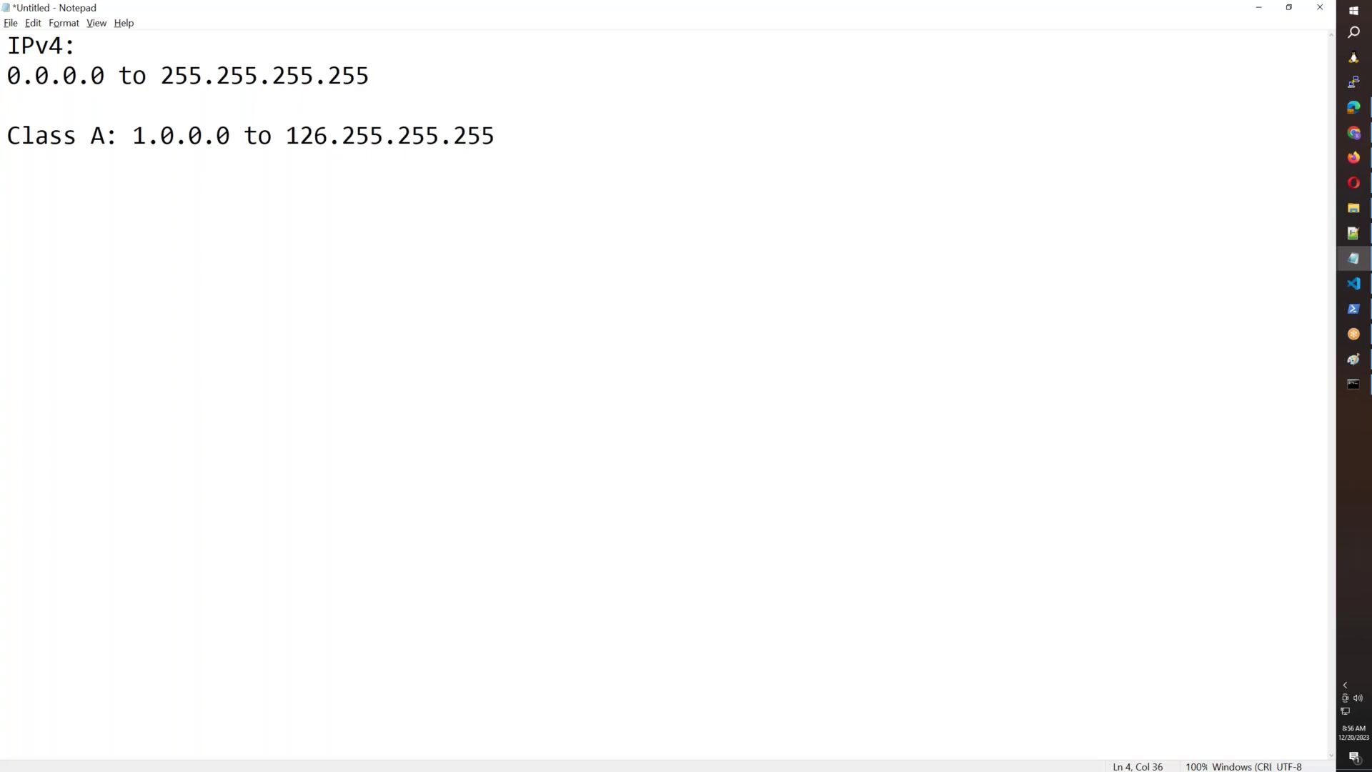
Insert '127.x.x.x is Loopback range.' above the Class A line.
key(Up)
key(Return)
text(127.x.x.x is Loopback range)
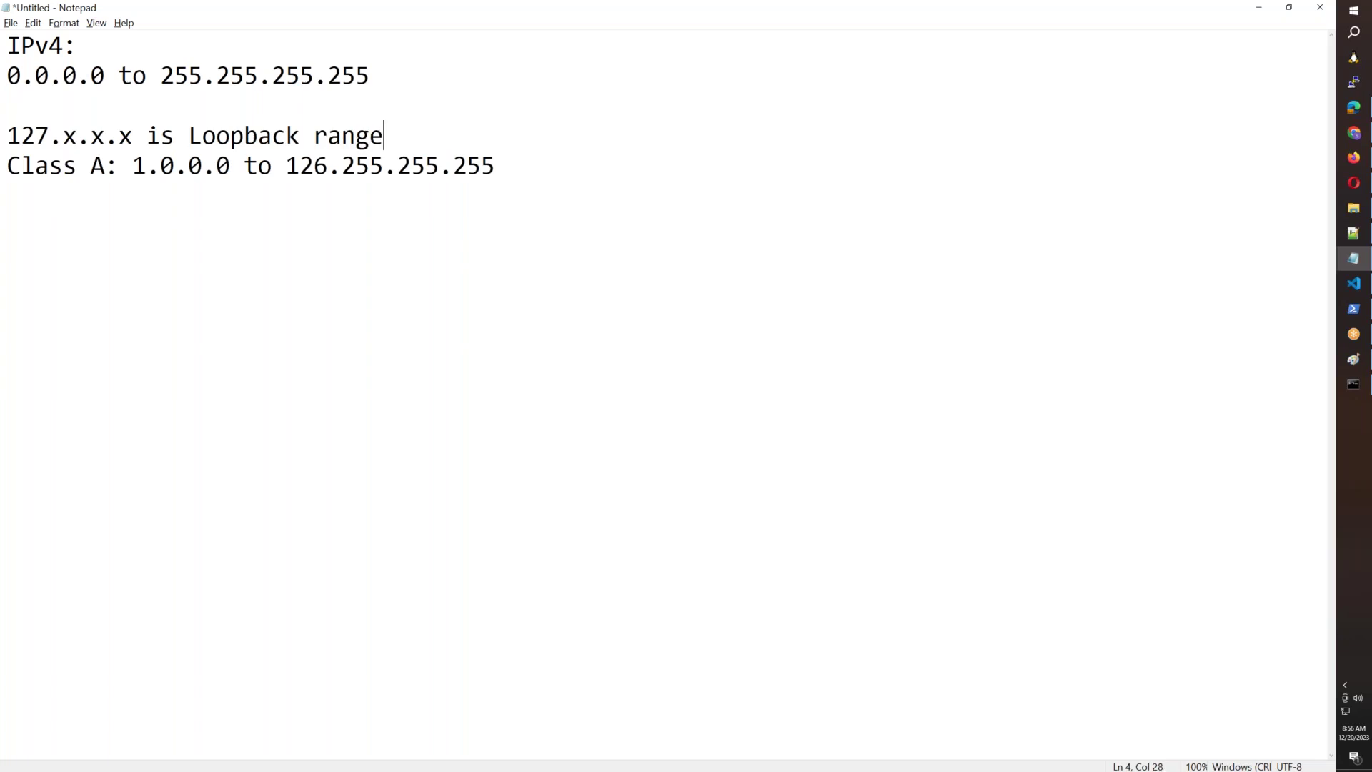
text(.)
key(Return)
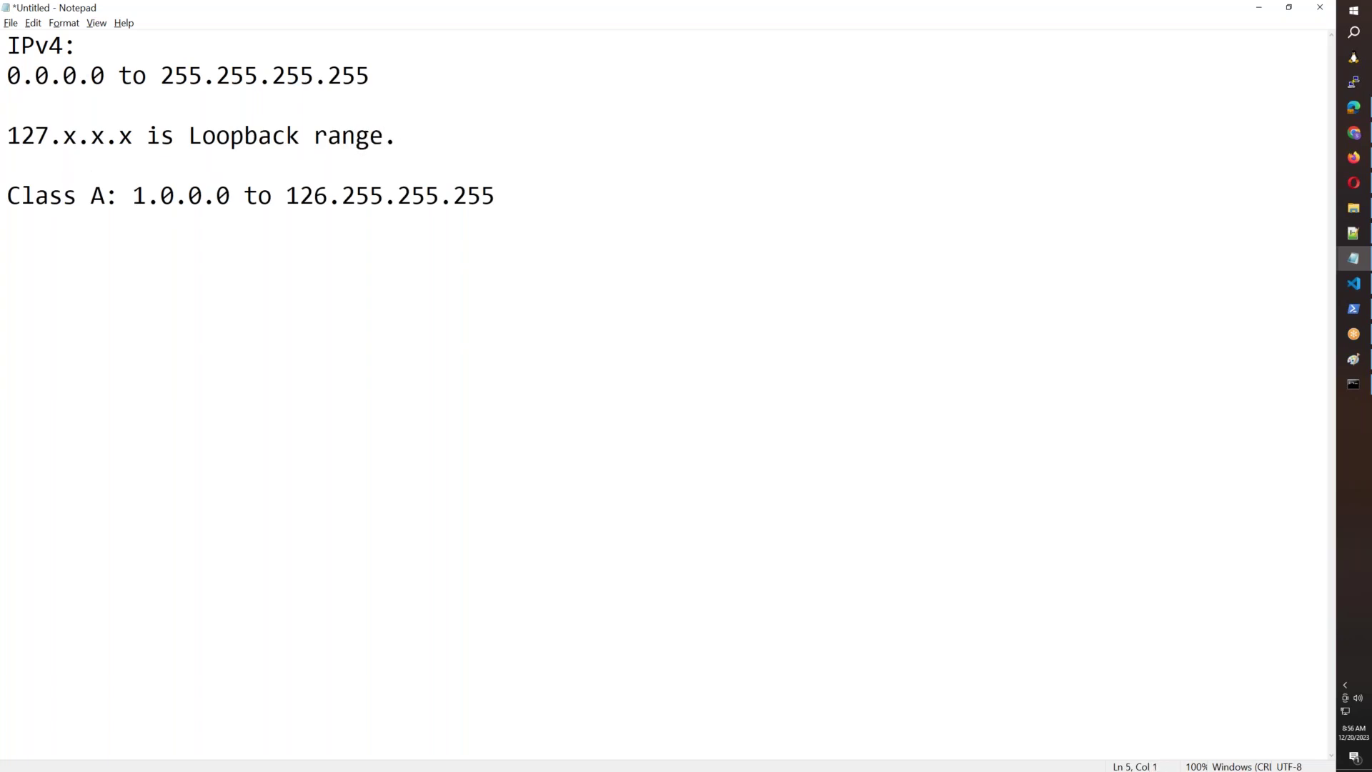
In Command Prompt, rerun ipconfig, clear the screen with cls and enter ping 127.0.0.1.
click(1353, 384)
text(cls)
key(Up)
key(Return)
text(cls)
key(Return)
text(ping 1)
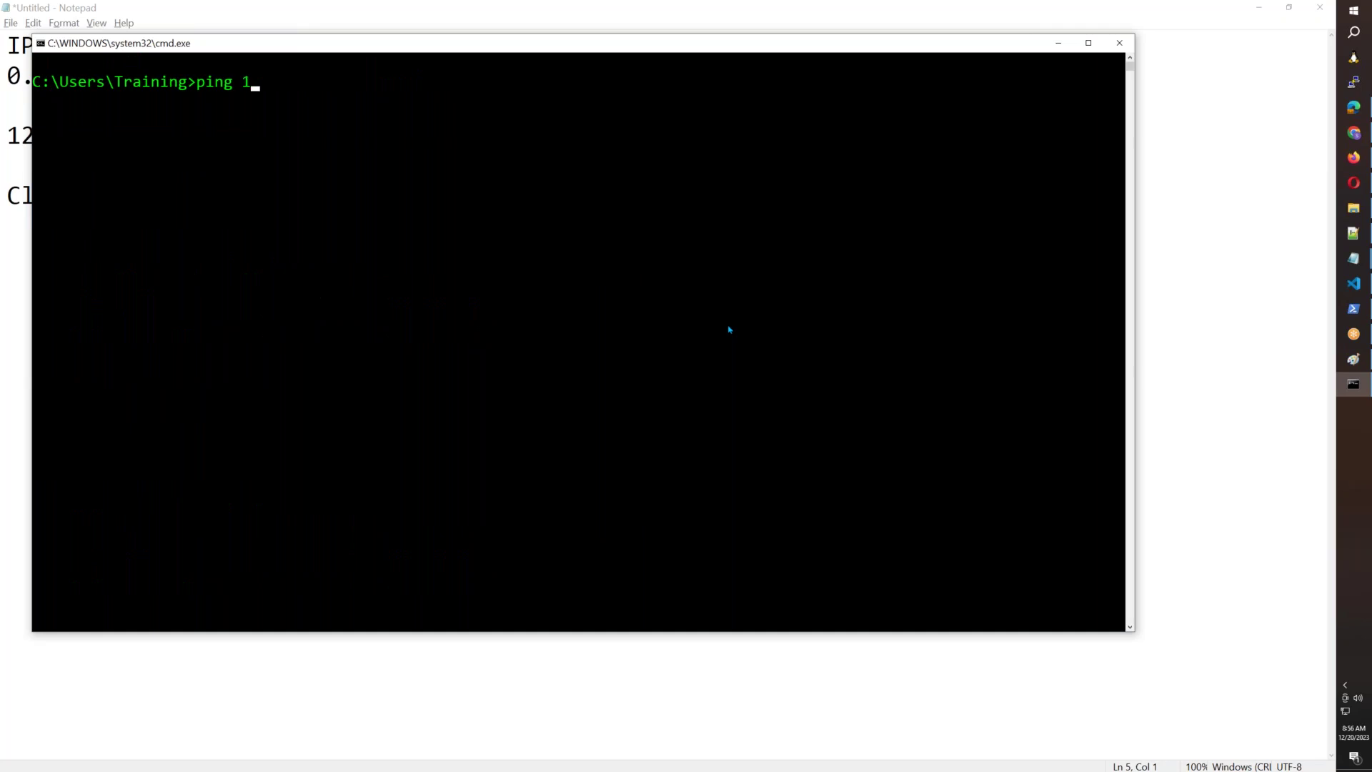
text(27.0.0.1)
Run ping 127.0.0.1, getting 4 replies with 0% loss, and bring Notepad back.
key(Return)
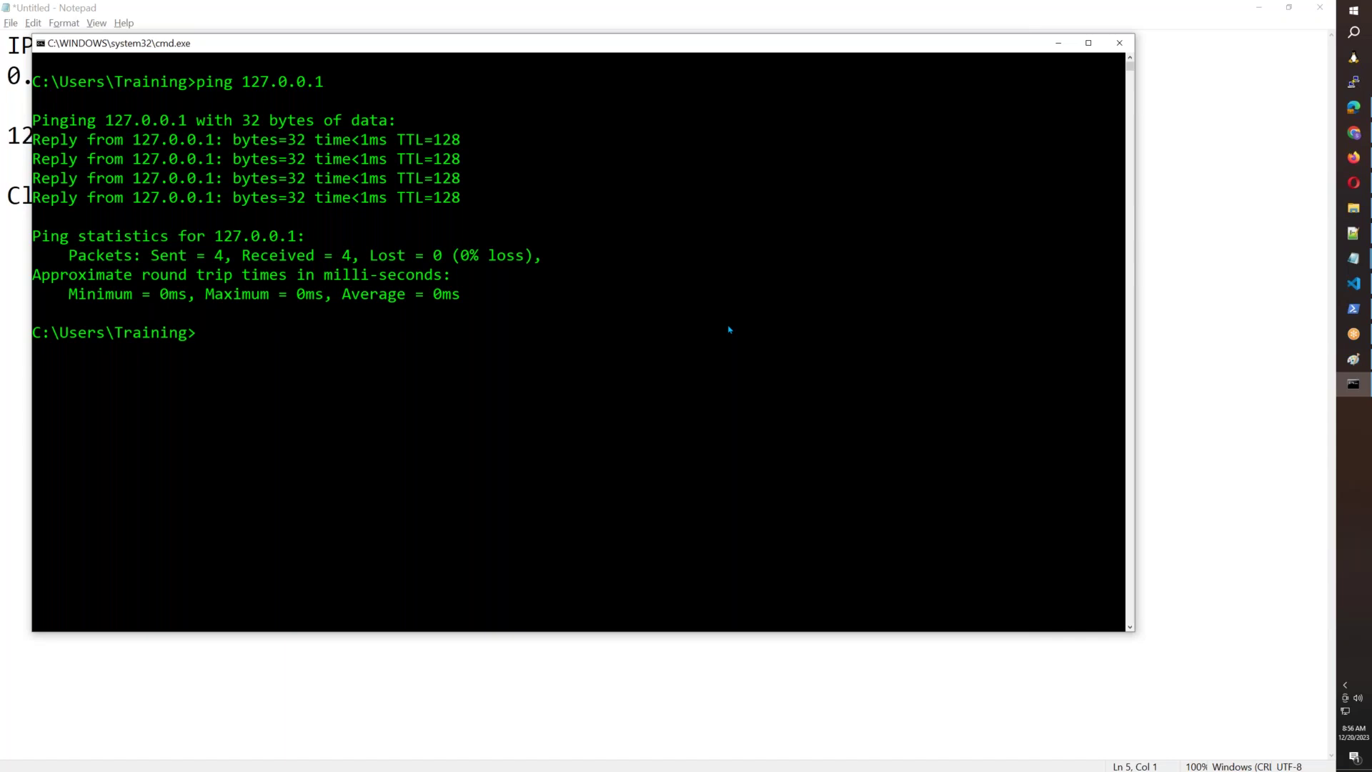
click(429, 734)
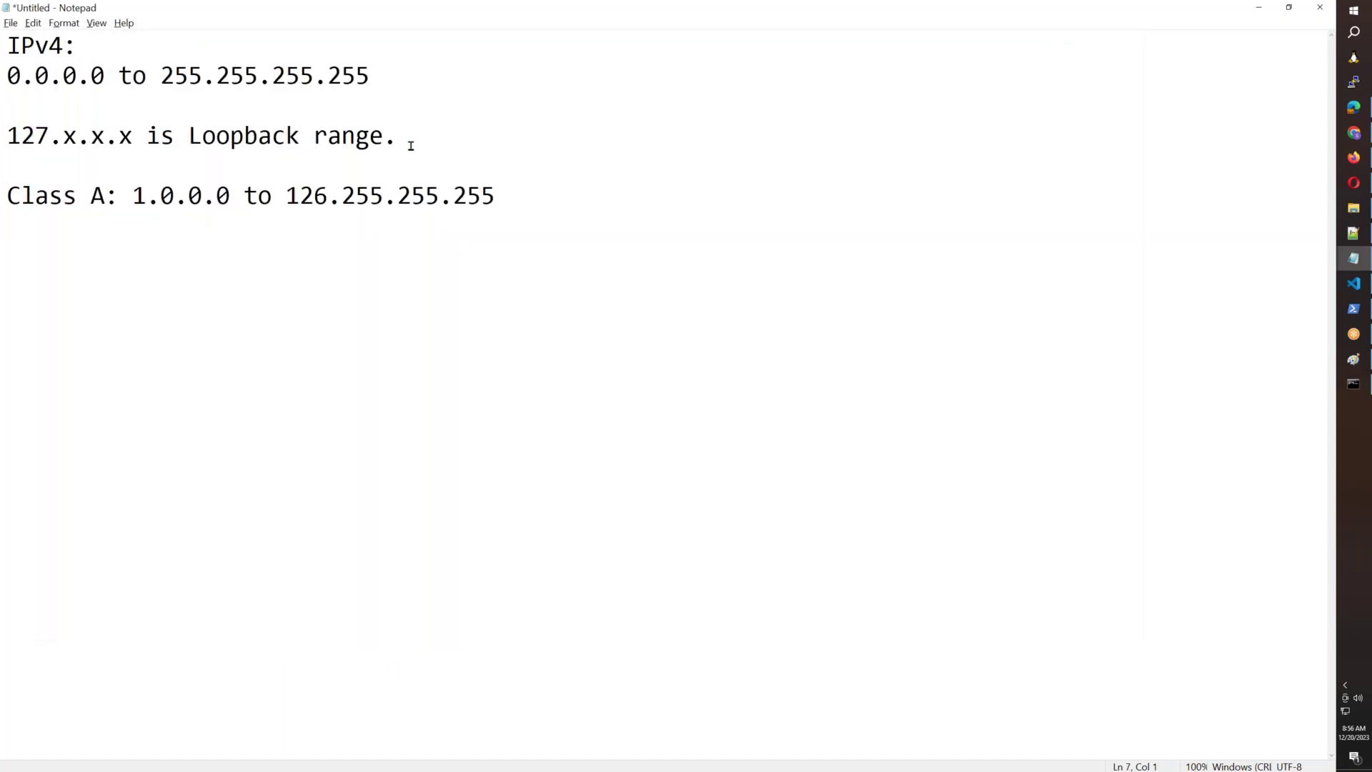
Add Class B: 128.0.0.0 to 191.255.255.255 and Class C: 192.0.0.0 to 223.255.255.255.
click(502, 196)
key(Return)
key(Return)
text(Class B: 12)
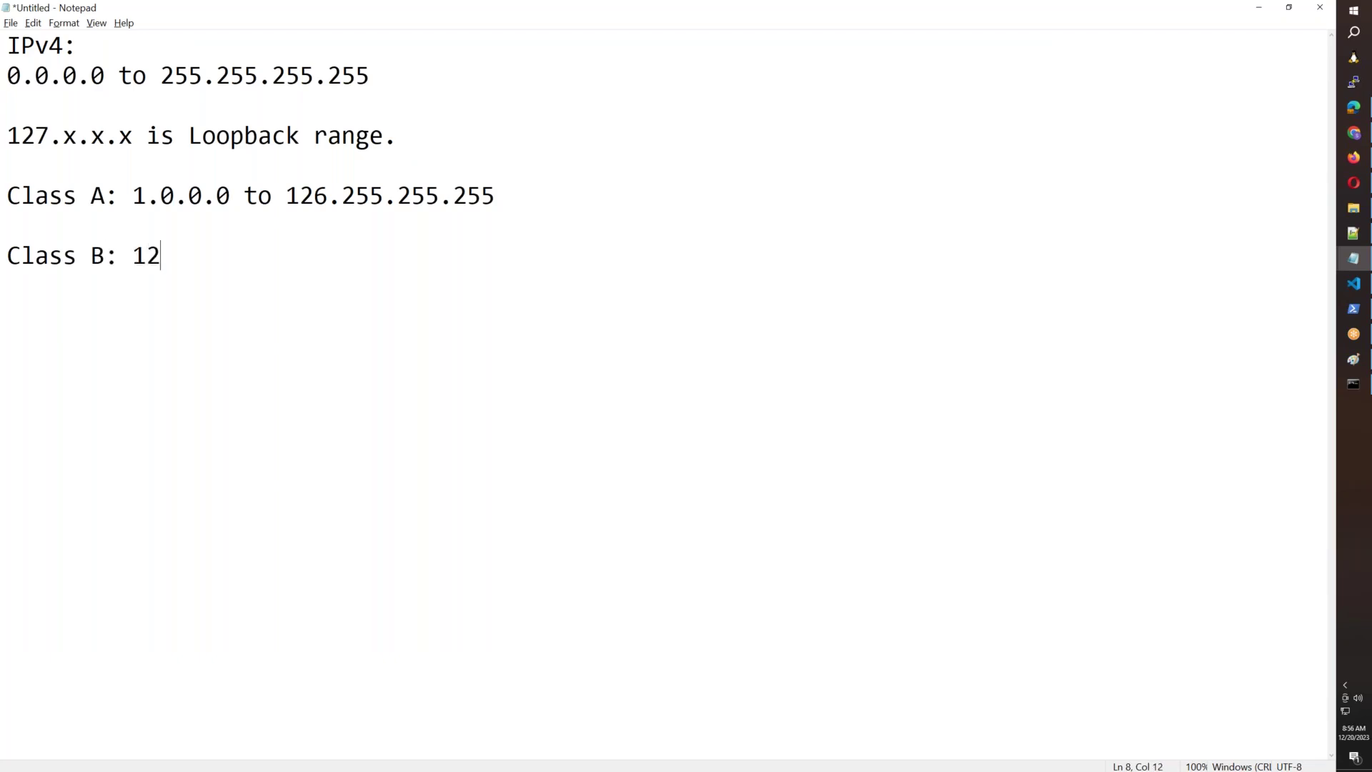
text(8.0.0.0 to 1)
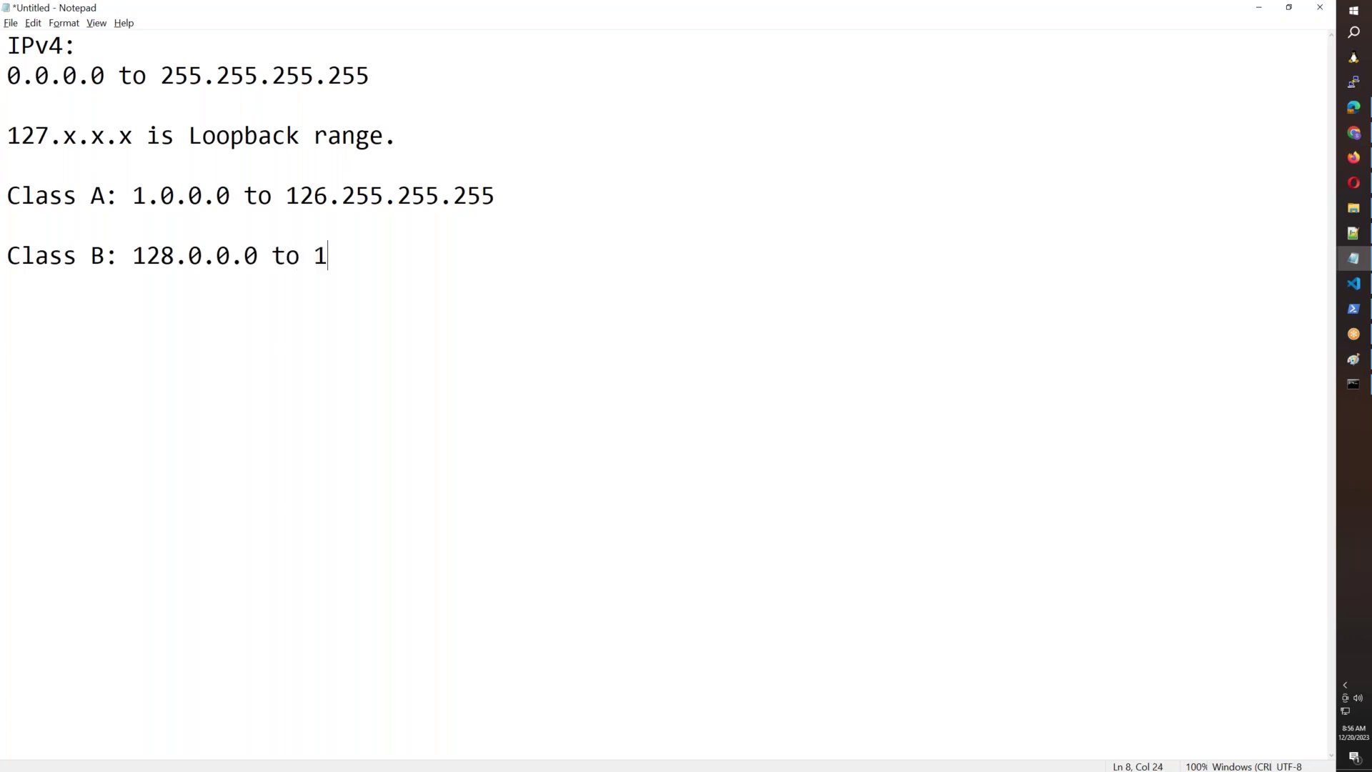
text(91.255.255)
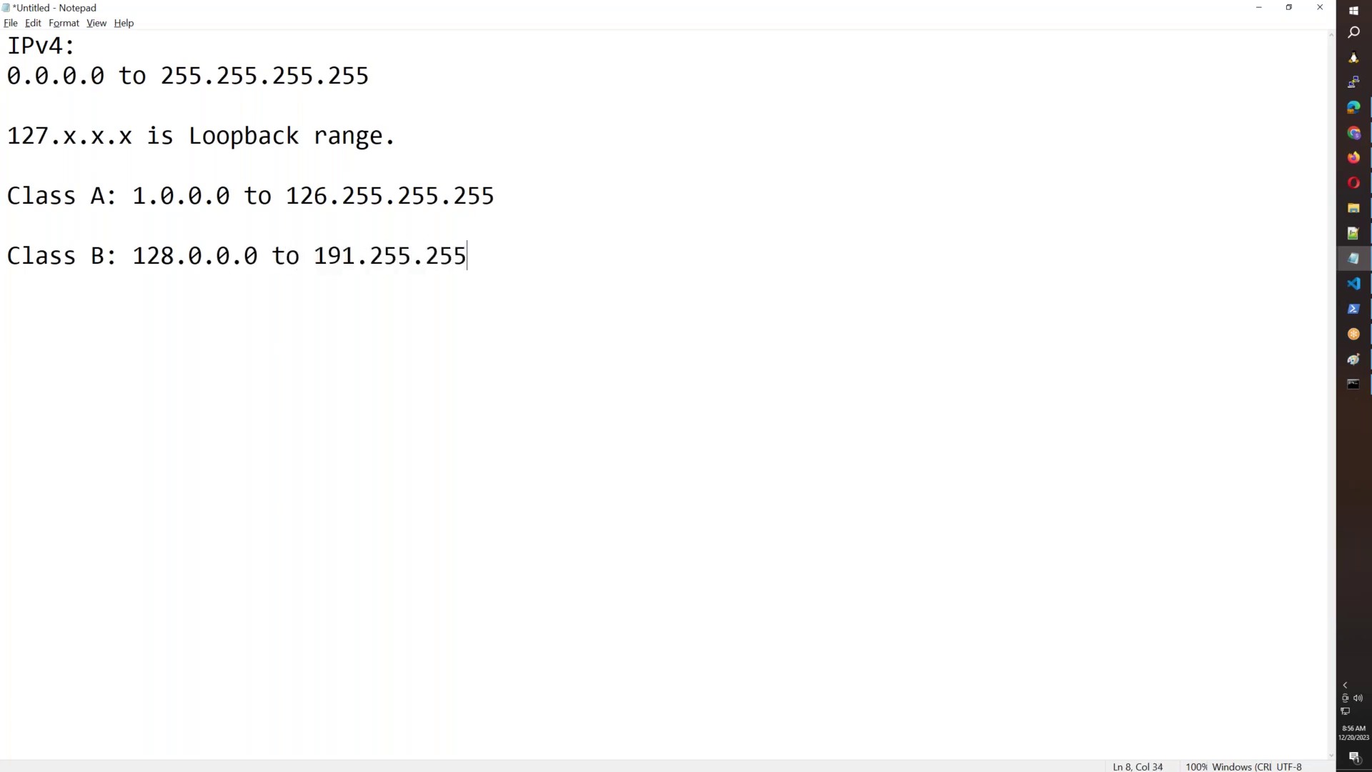
text(.255)
key(Return)
key(Return)
text(Class C: )
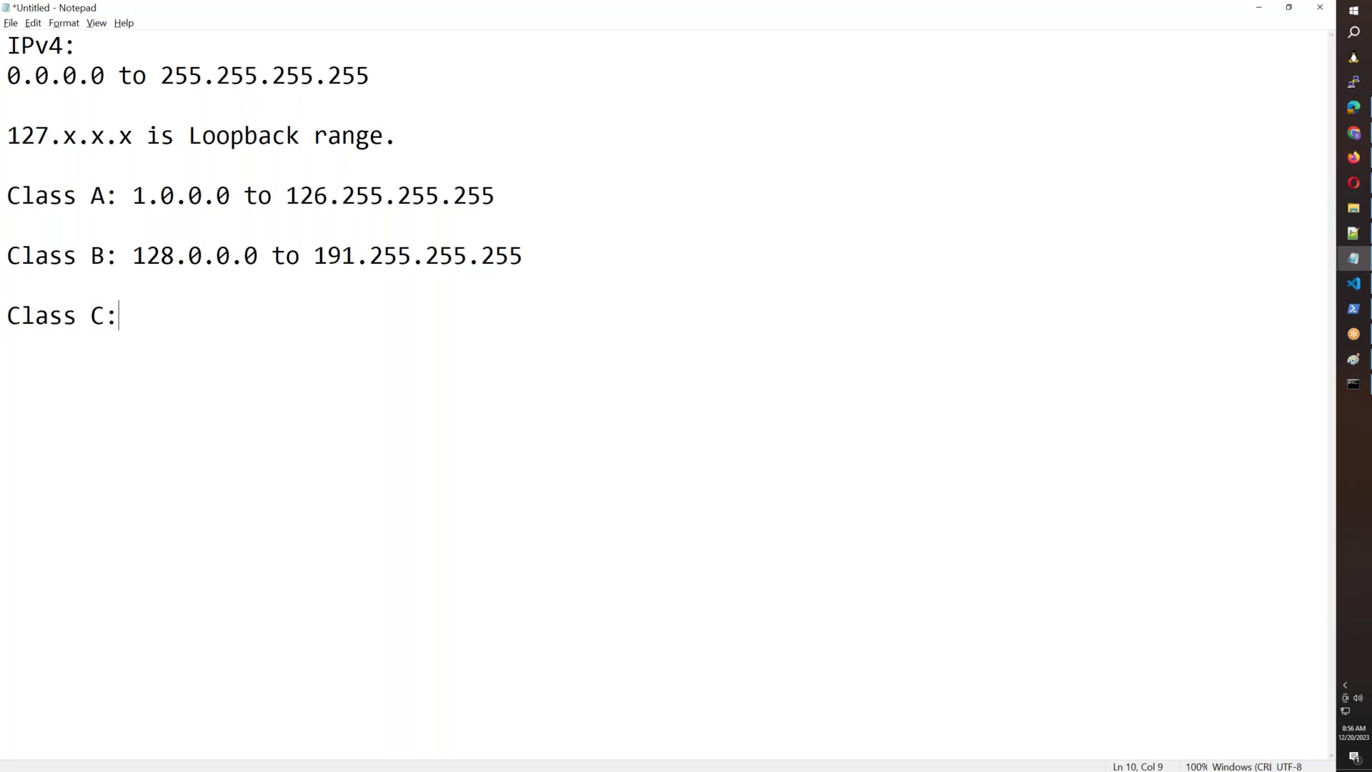
text(192.0.0.0 to )
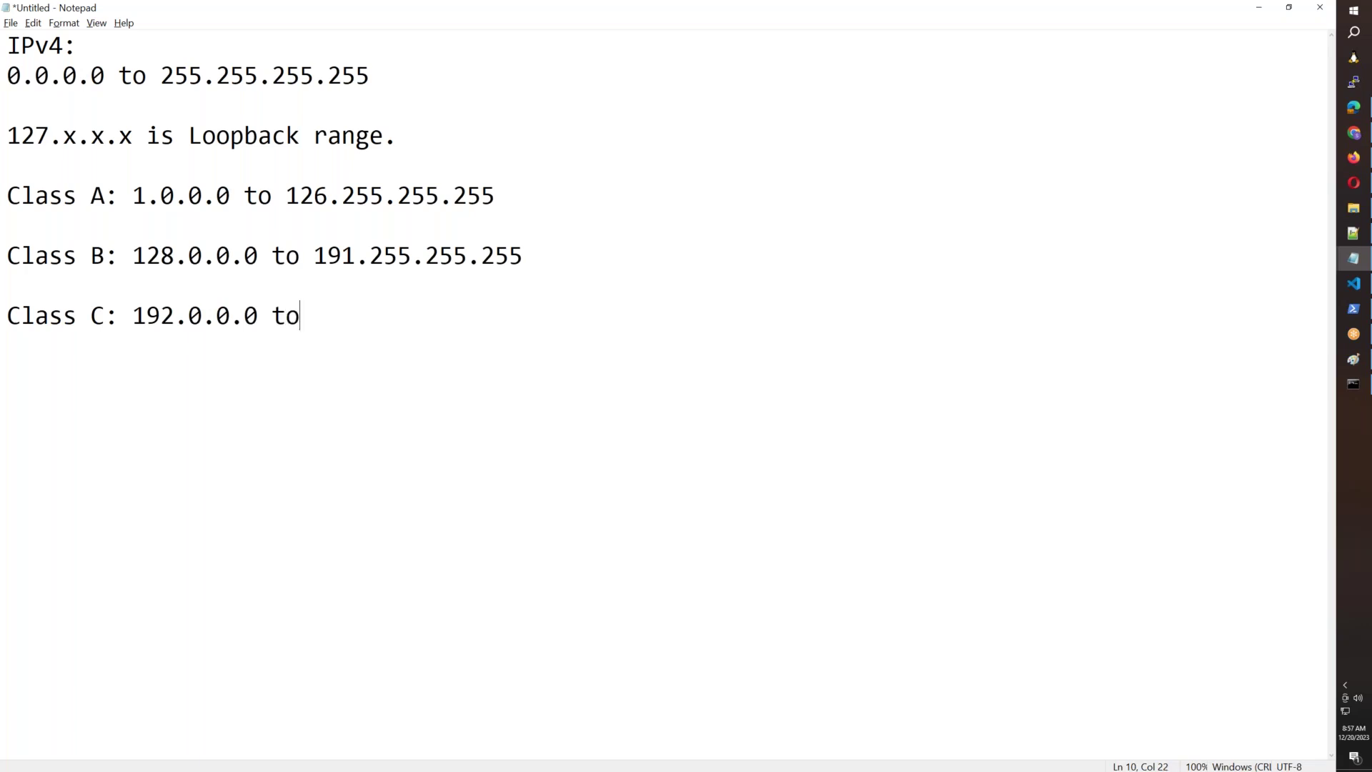
text(223.255.)
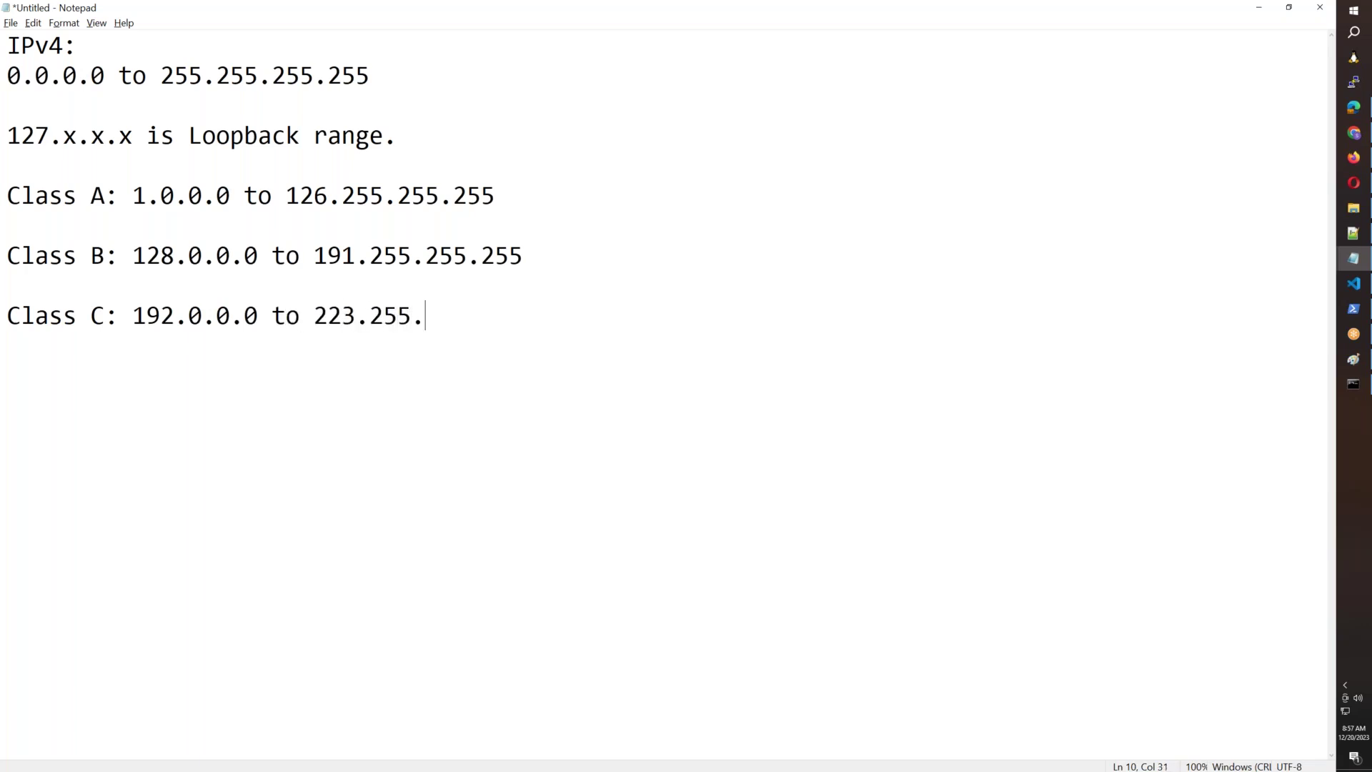
text(255.255)
key(Return)
key(Return)
drag(7, 195, 538, 328)
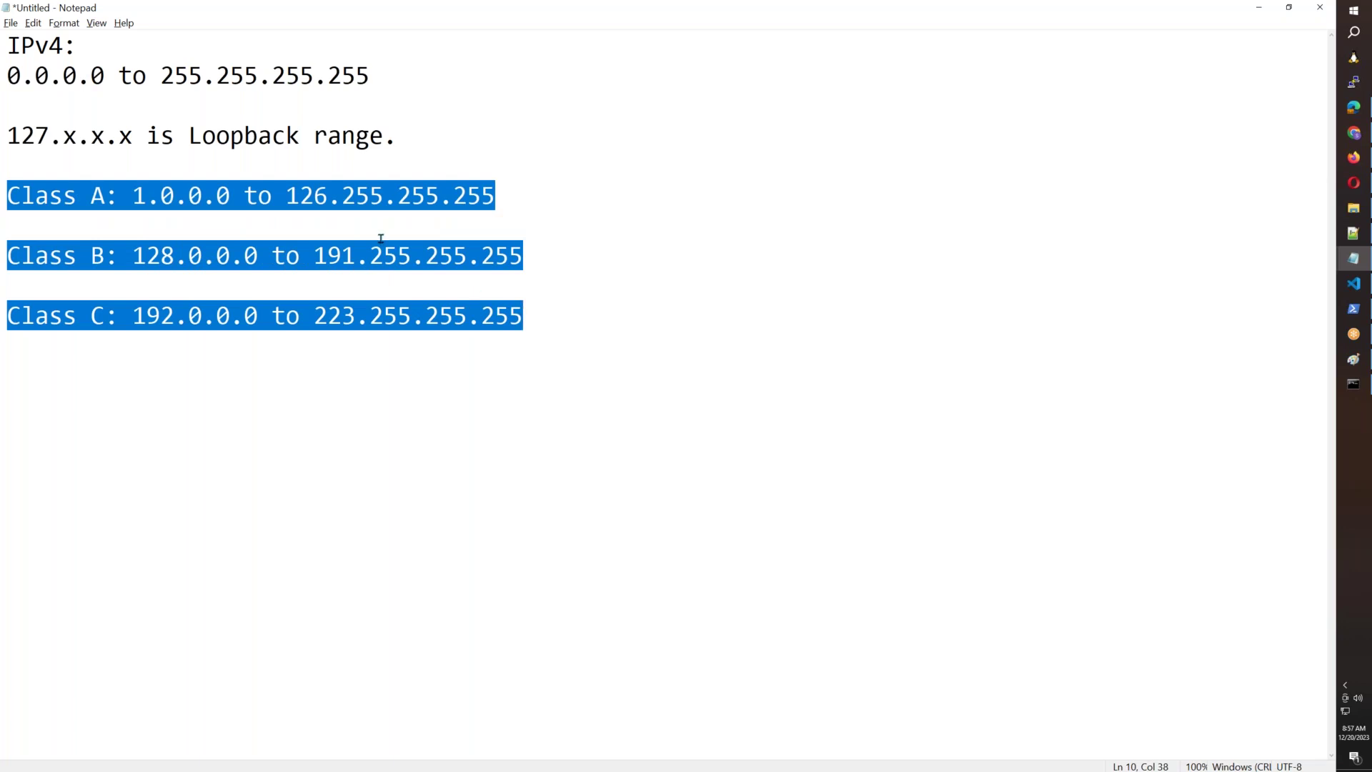
click(541, 319)
Add Class D: 224.0.0.0 to 239.255.255.255 and Class E: 240.0.0.0 to 255.255.255.255.
key(Return)
key(Return)
text(Class D: )
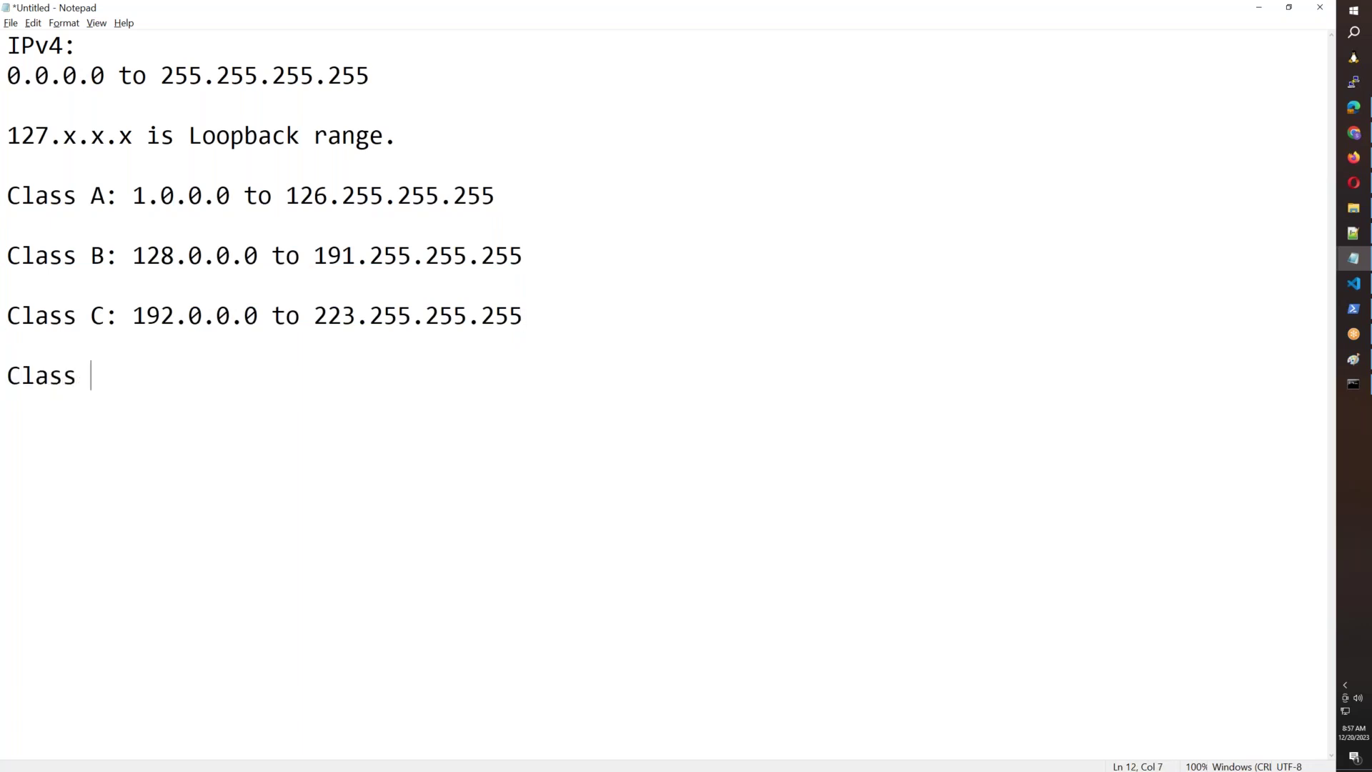
text(224.0.0.0)
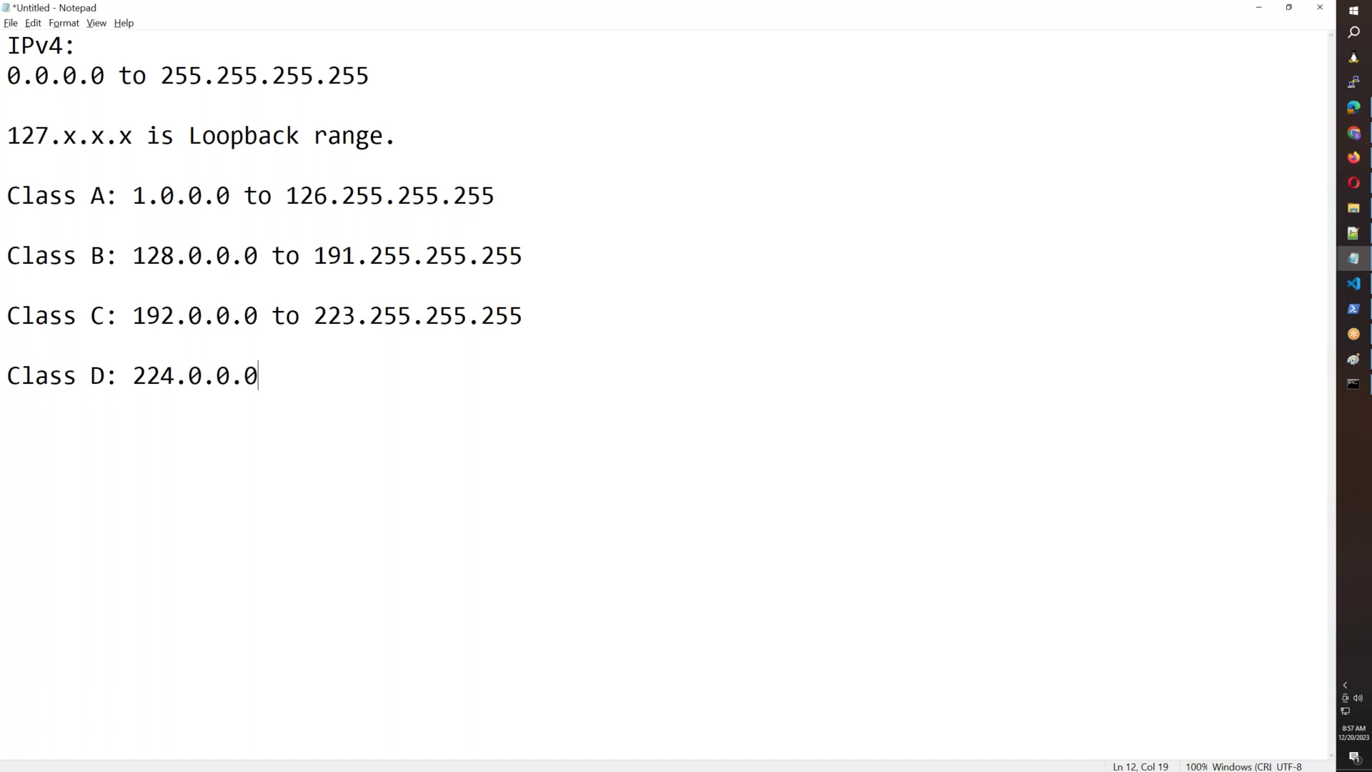
text( to 239.255.255.255)
key(Return)
key(Return)
text(Cla)
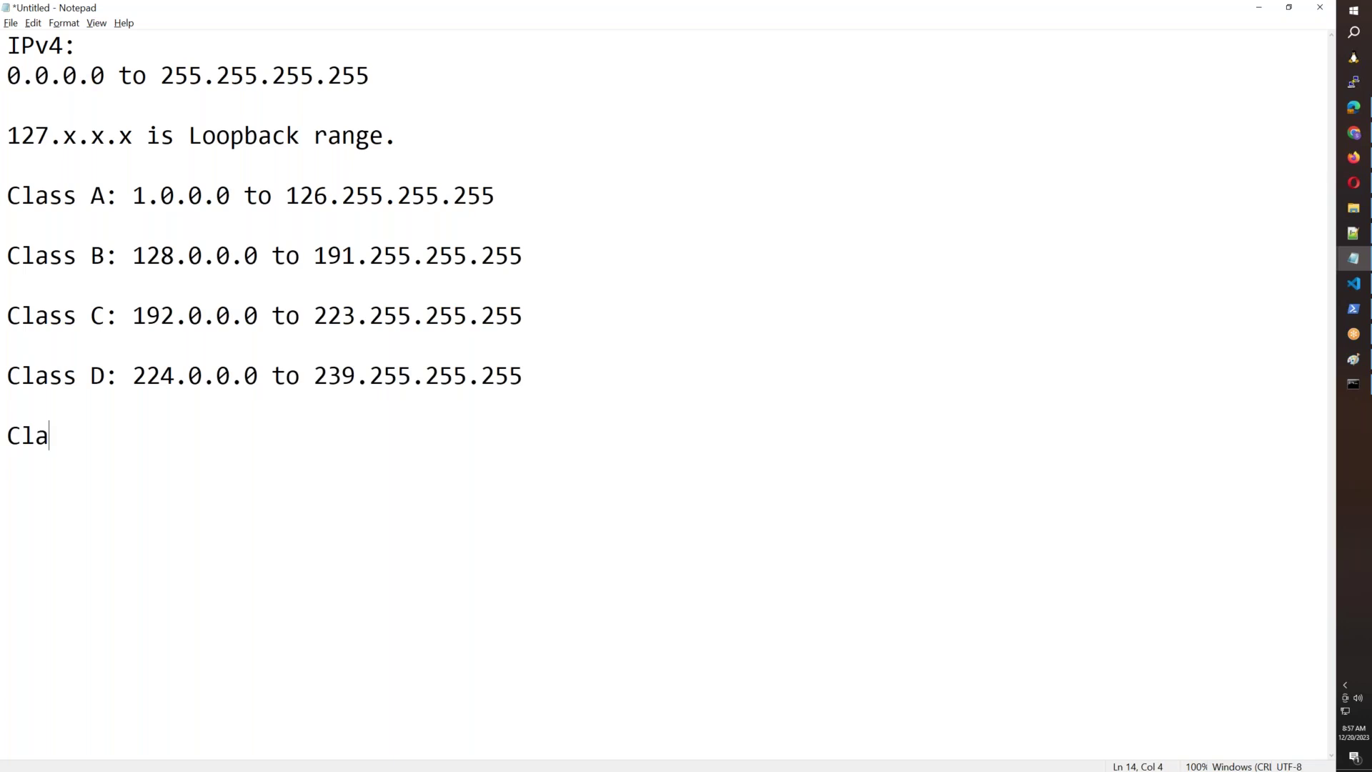
text(ss E: 240.0.0.0 to 25)
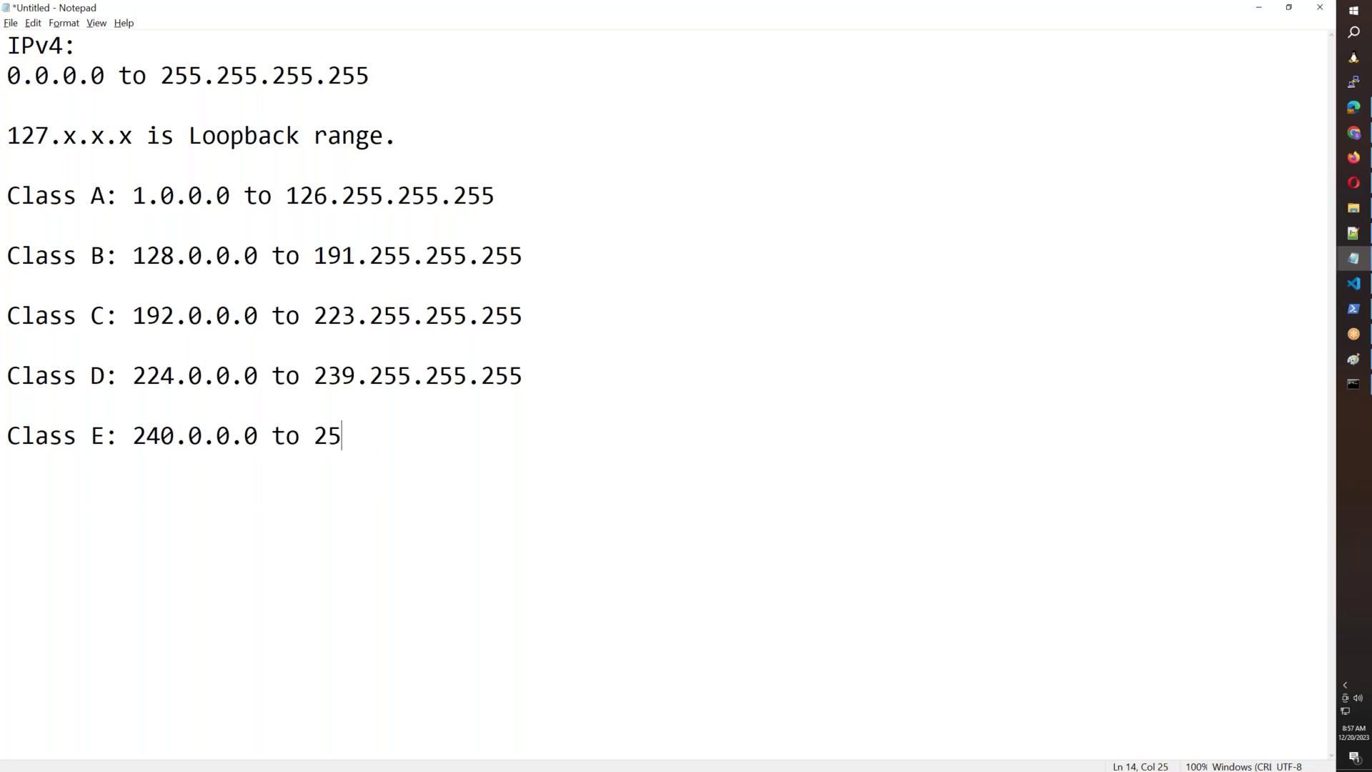
text(5.255.255.255)
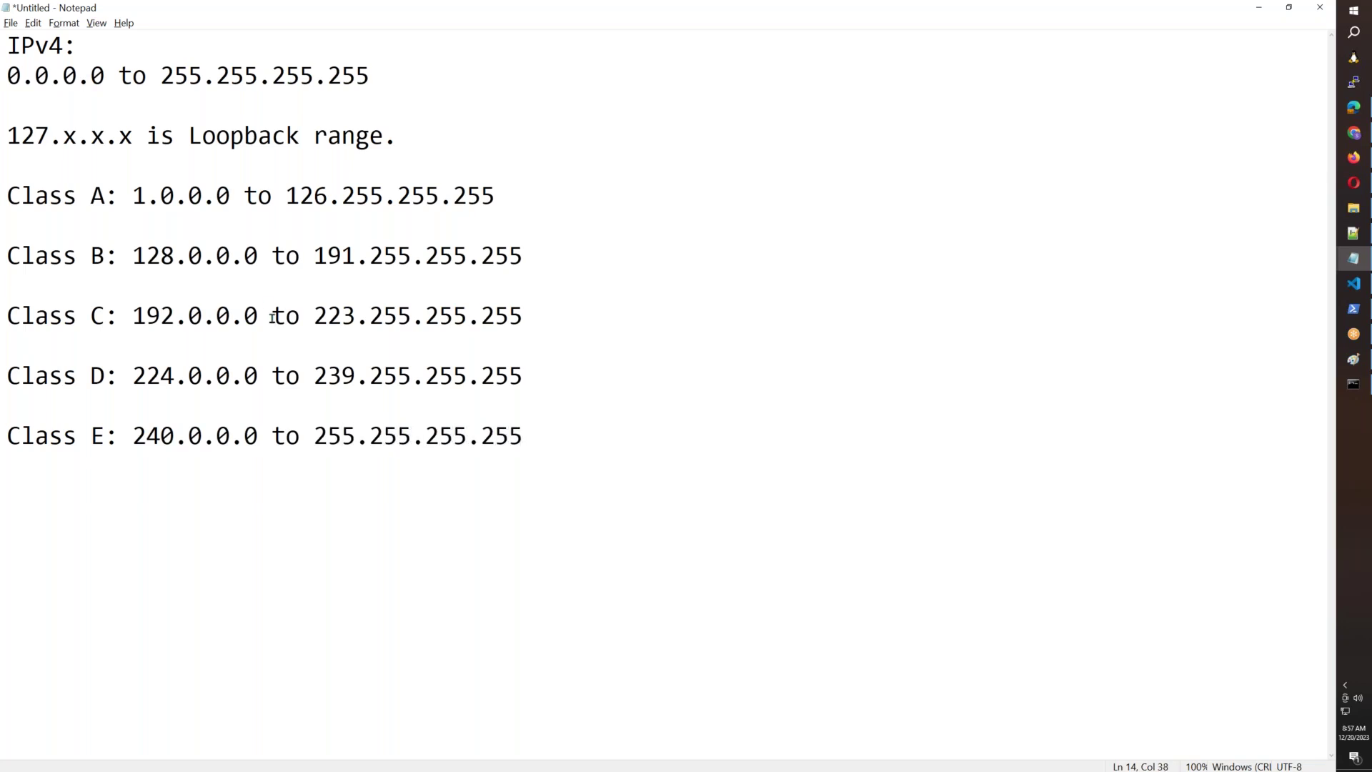
Insert a dashed divider between Class C and D, highlight lines A–C, and switch to Firefox.
click(50, 346)
text(-----------------------------------------)
key(BackSpace)
key(BackSpace)
key(BackSpace)
key(BackSpace)
click(3, 188)
drag(3, 188, 520, 326)
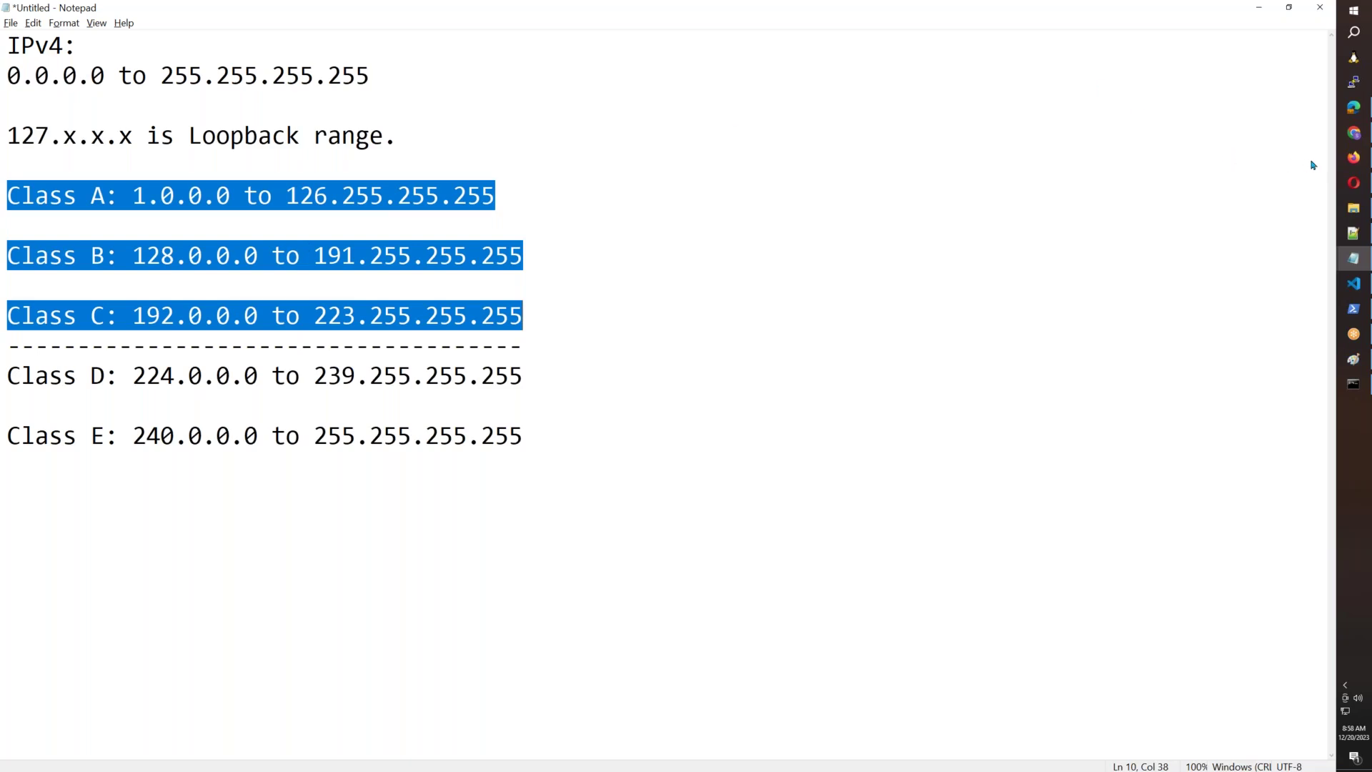
click(1352, 158)
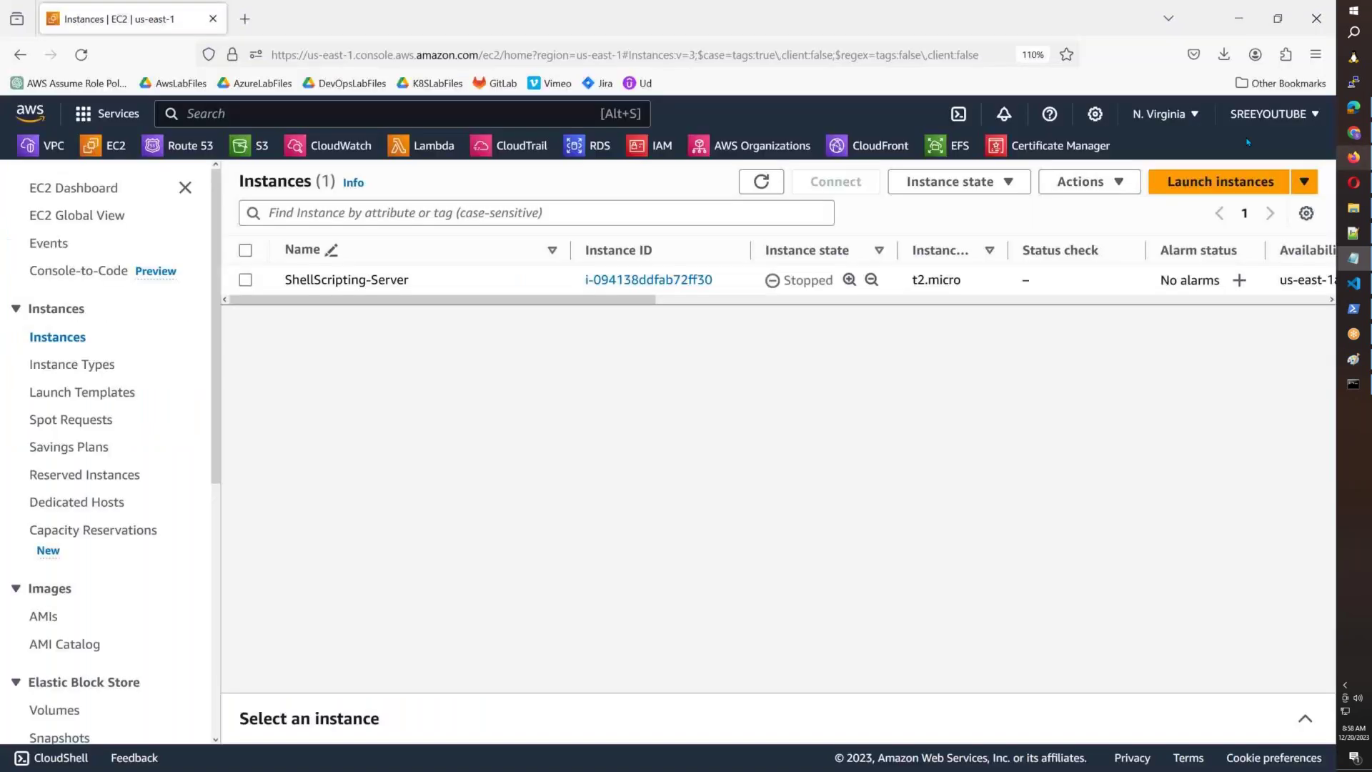
Look up the public IP 49.47.234.52 on ipconfig.io in a new tab and copy it.
click(245, 33)
text(i)
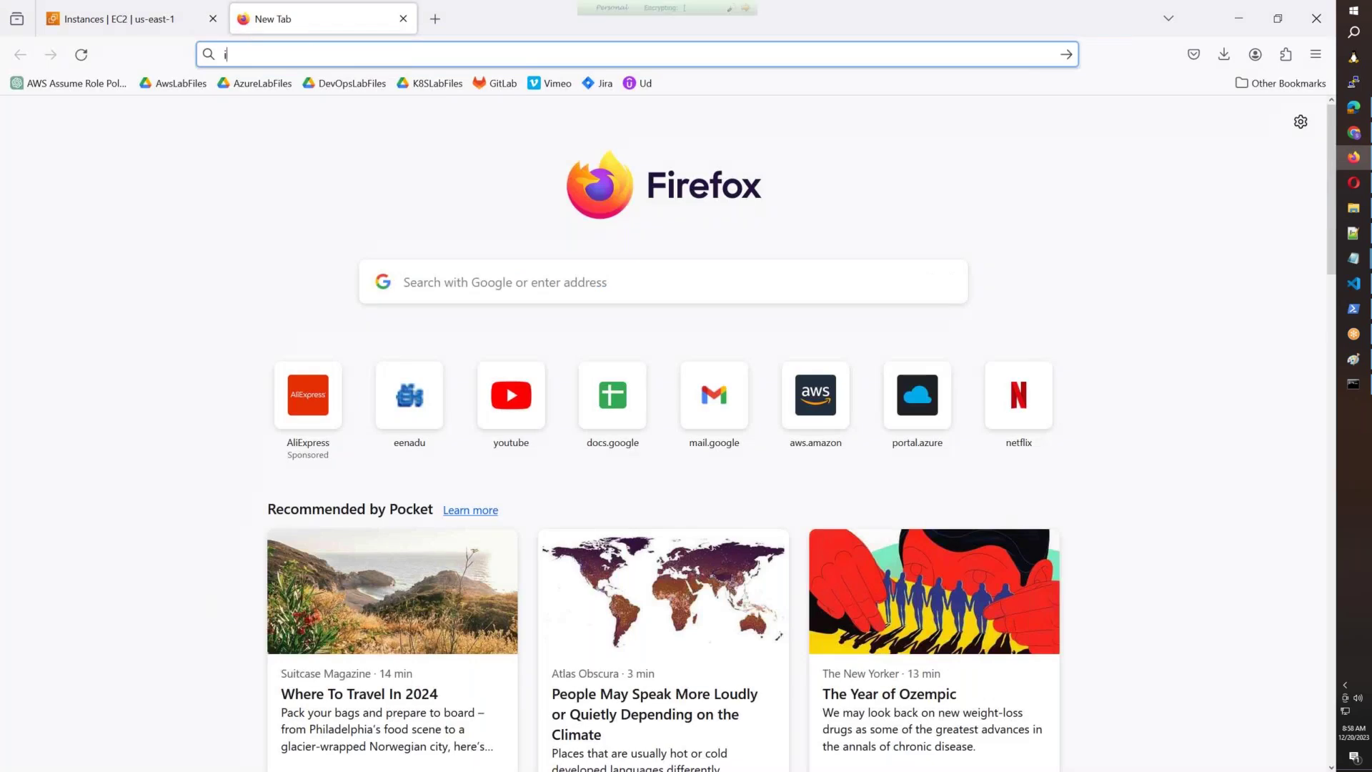
text(pconfig.io)
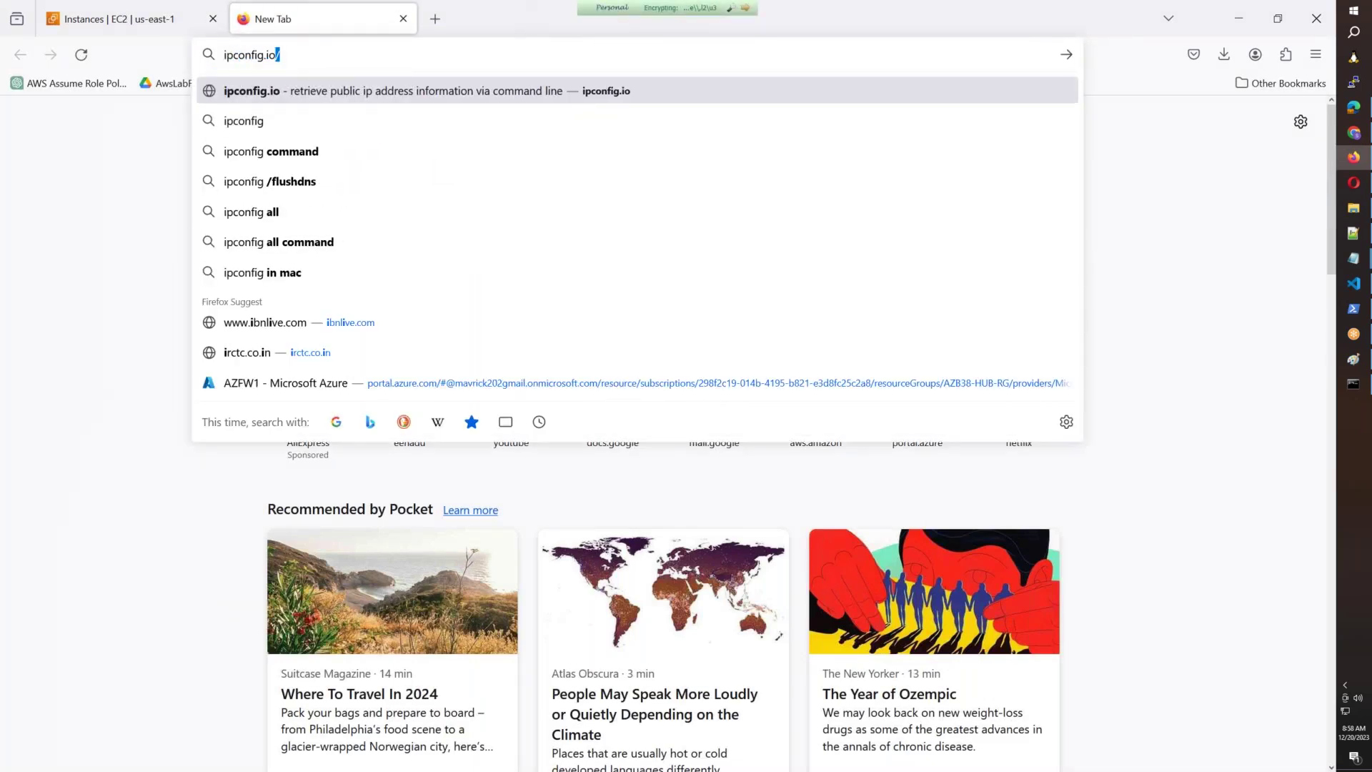
key(Return)
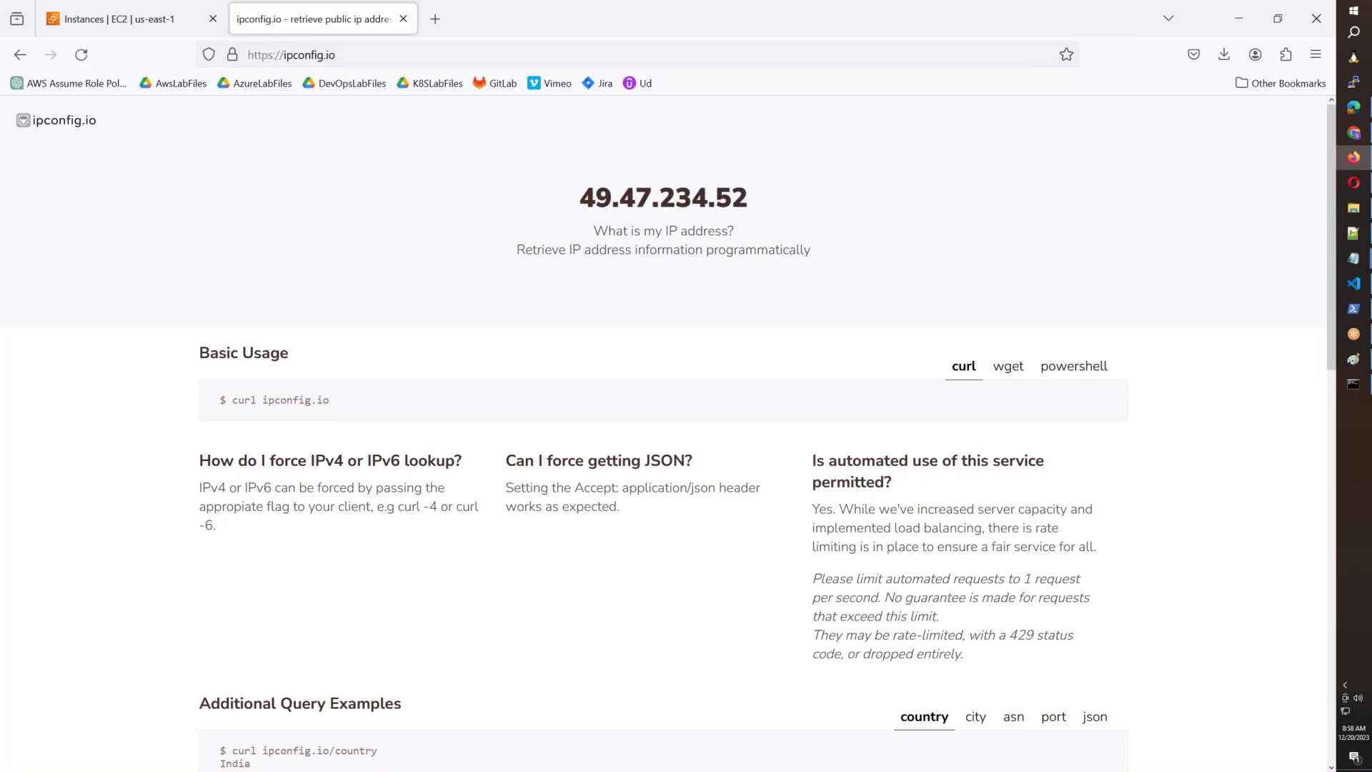
drag(750, 199, 576, 198)
right_click(629, 191)
click(655, 209)
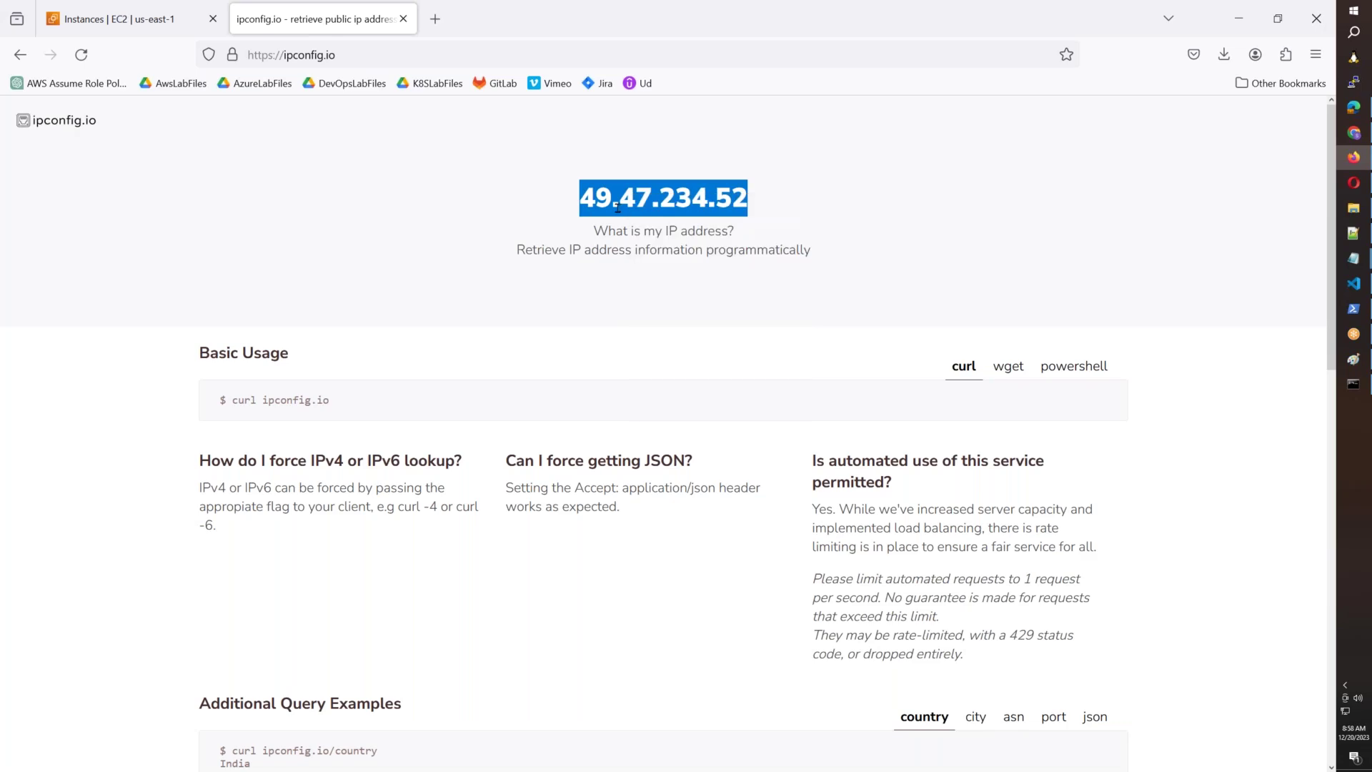
click(1355, 284)
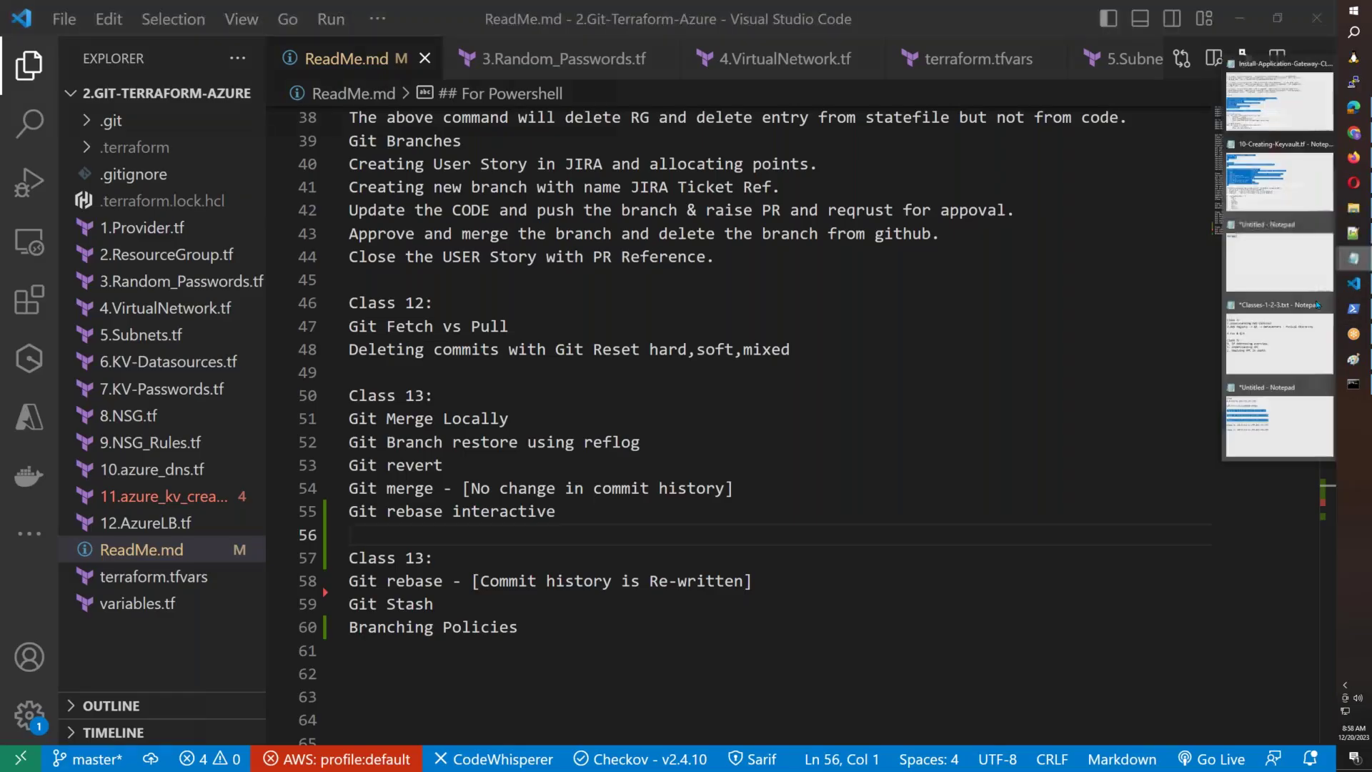
Append ' - 49.47.234.52' to the Class A line in the Notepad notes.
click(1353, 258)
click(552, 204)
text(-)
key(ctrl+v)
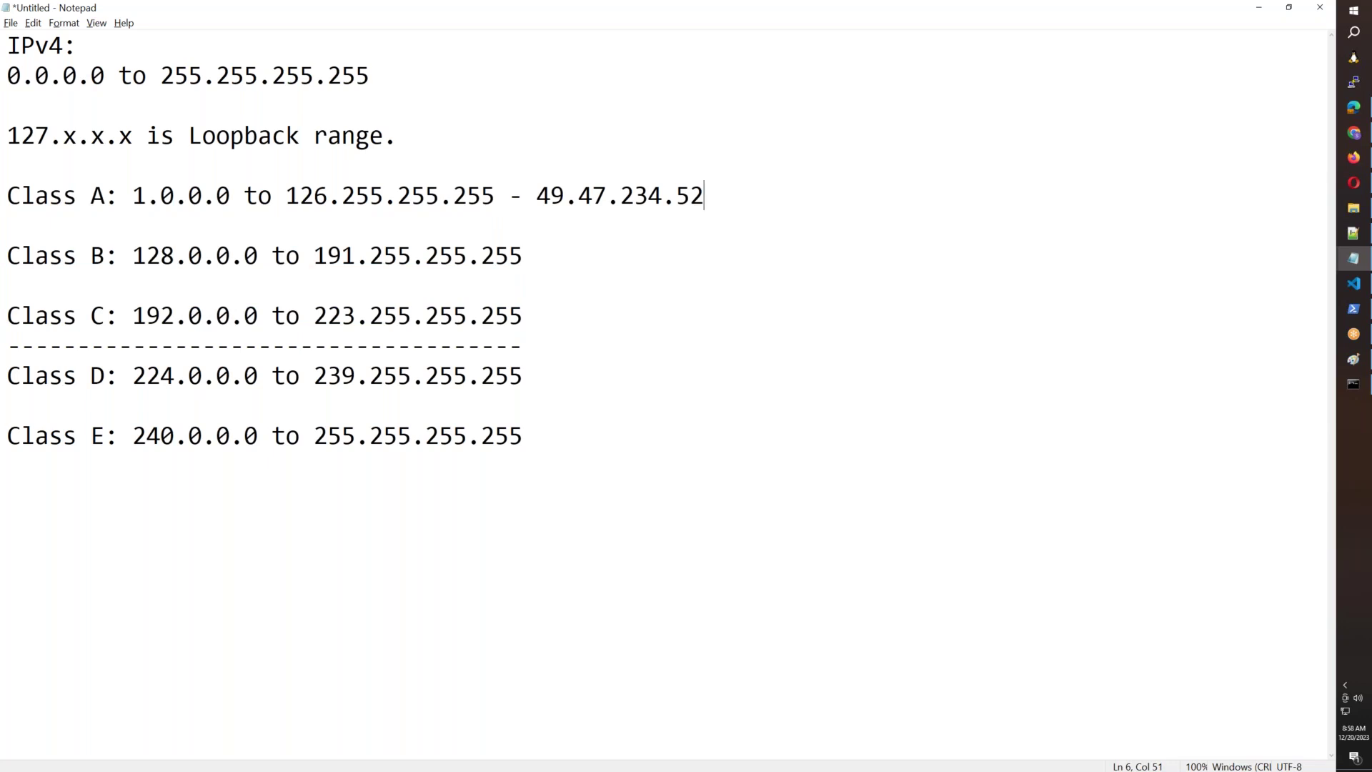
click(1365, 314)
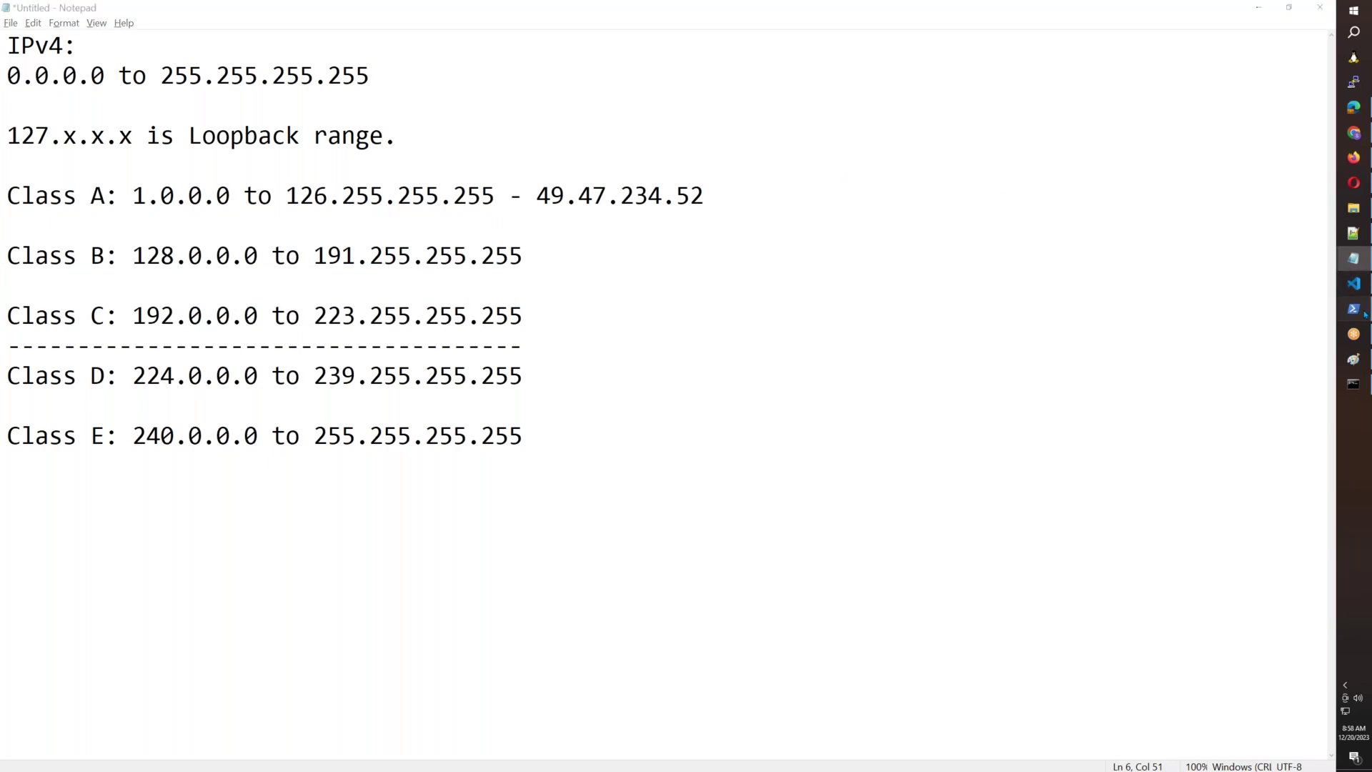
text(cls)
key(Return)
text(ping www.google.com)
key(Return)
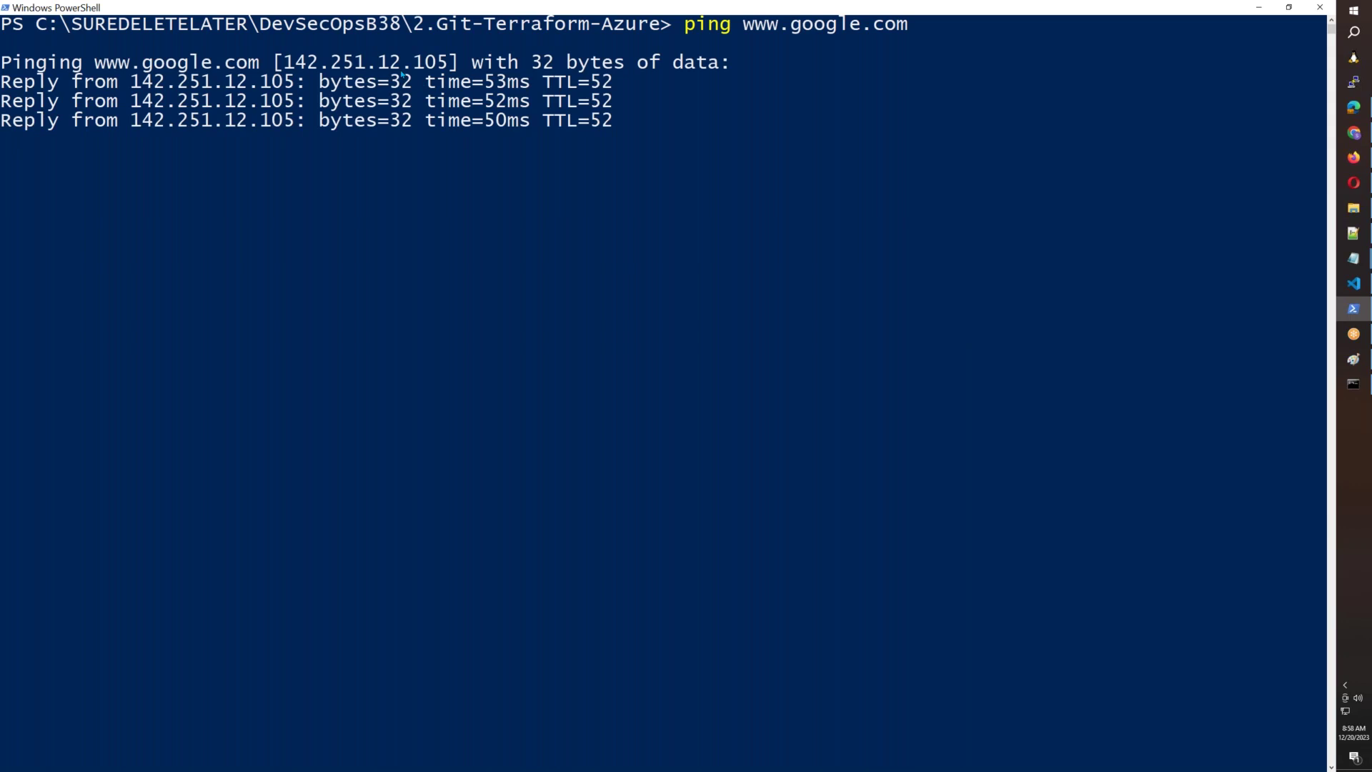
key(Up)
key(BackSpace)
key(BackSpace)
key(BackSpace)
key(BackSpace)
key(BackSpace)
key(BackSpace)
key(BackSpace)
key(BackSpace)
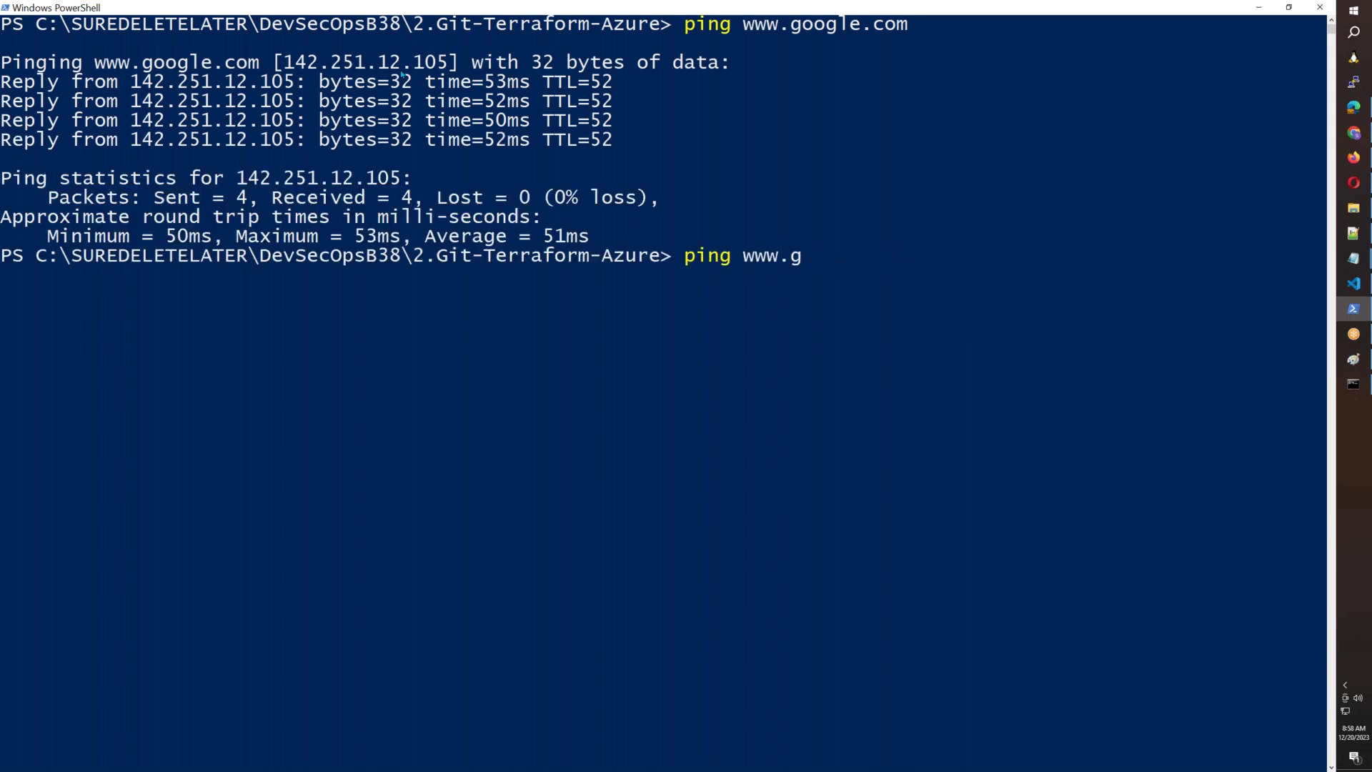
key(BackSpace)
text(yahoo.com)
key(Return)
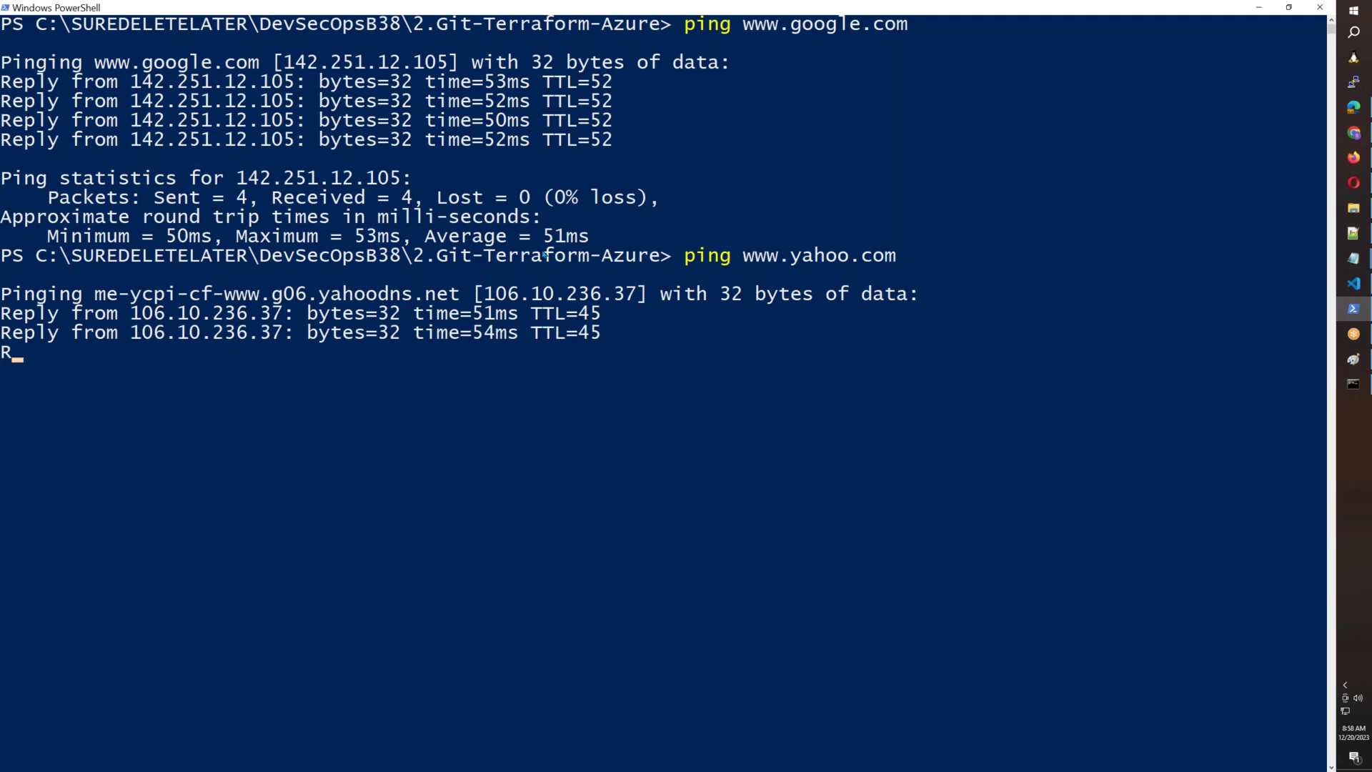
drag(237, 178, 401, 184)
key(ctrl+c)
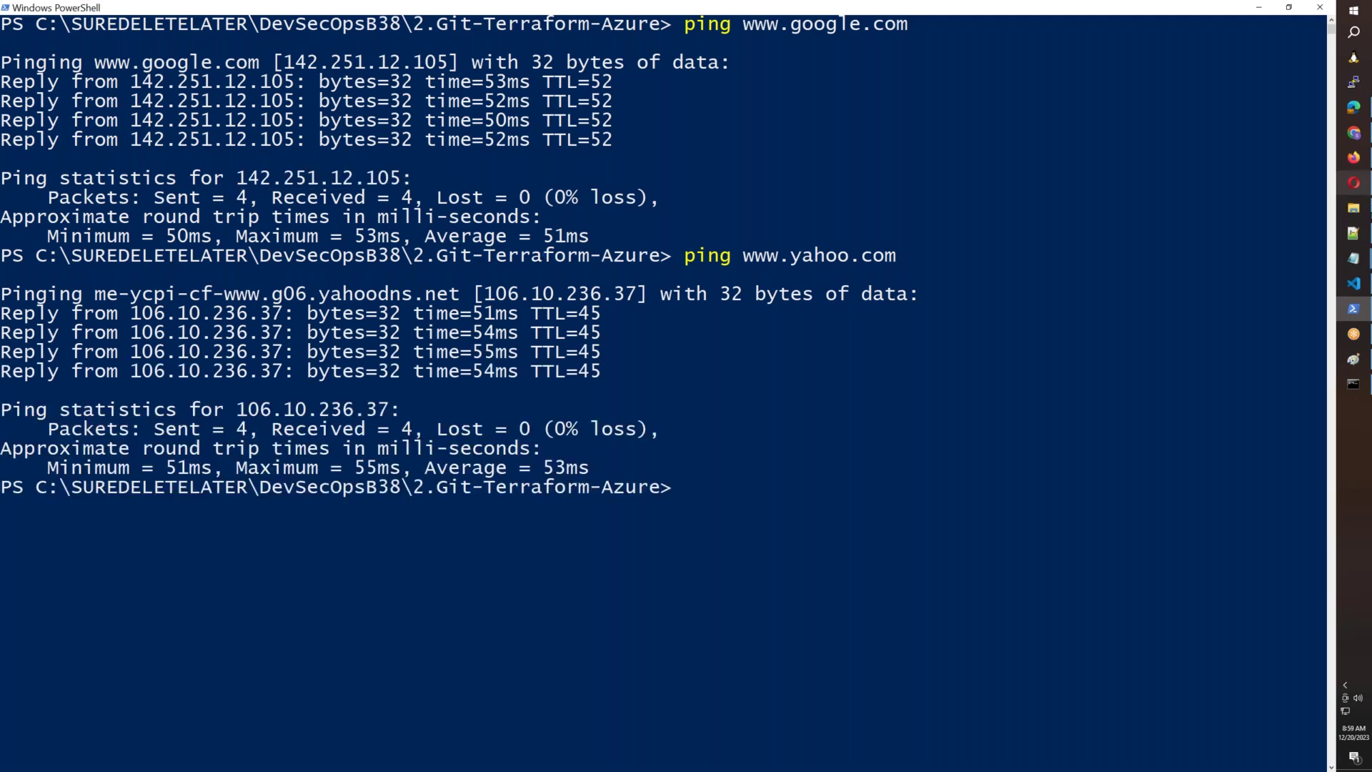
Append ' - 142.251.12.105' to the Class B line in Notepad.
click(1355, 259)
click(593, 254)
text(-)
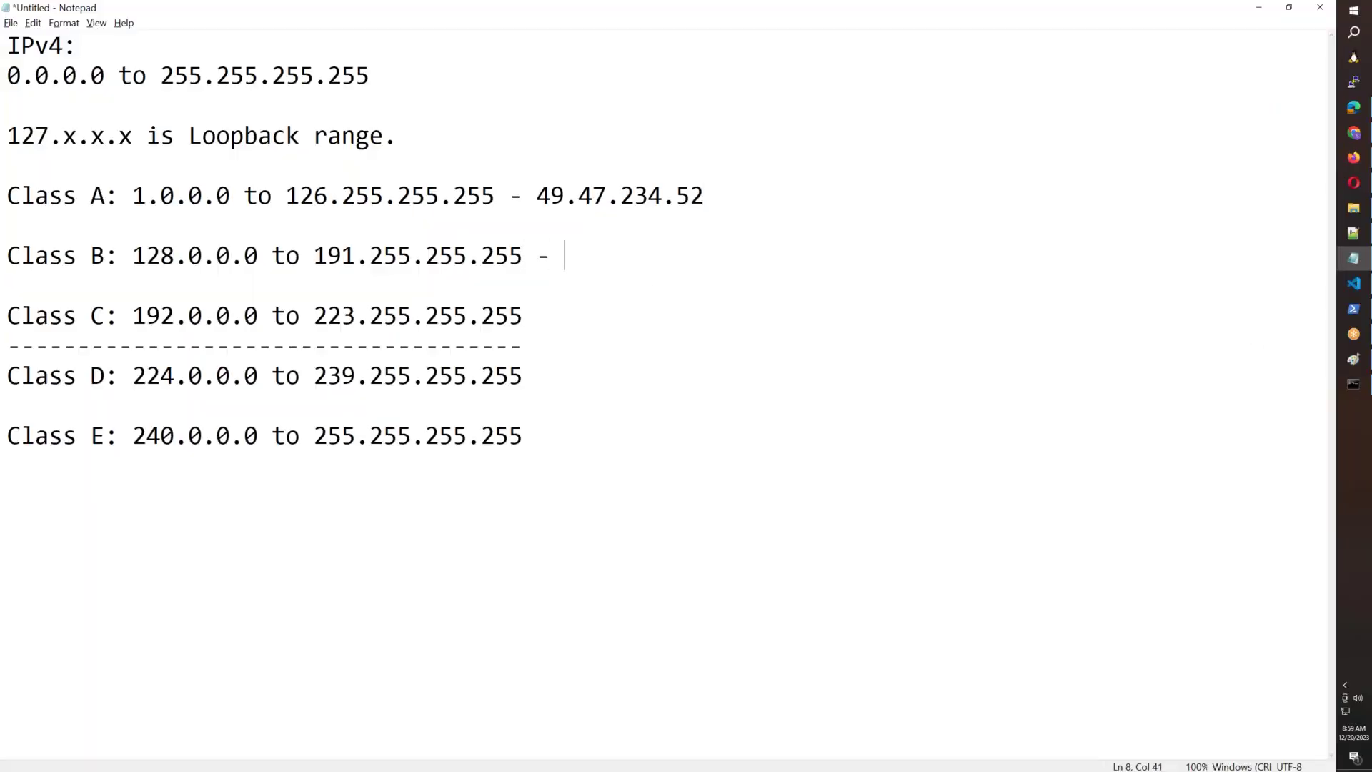
key(ctrl+v)
key(alt+Tab)
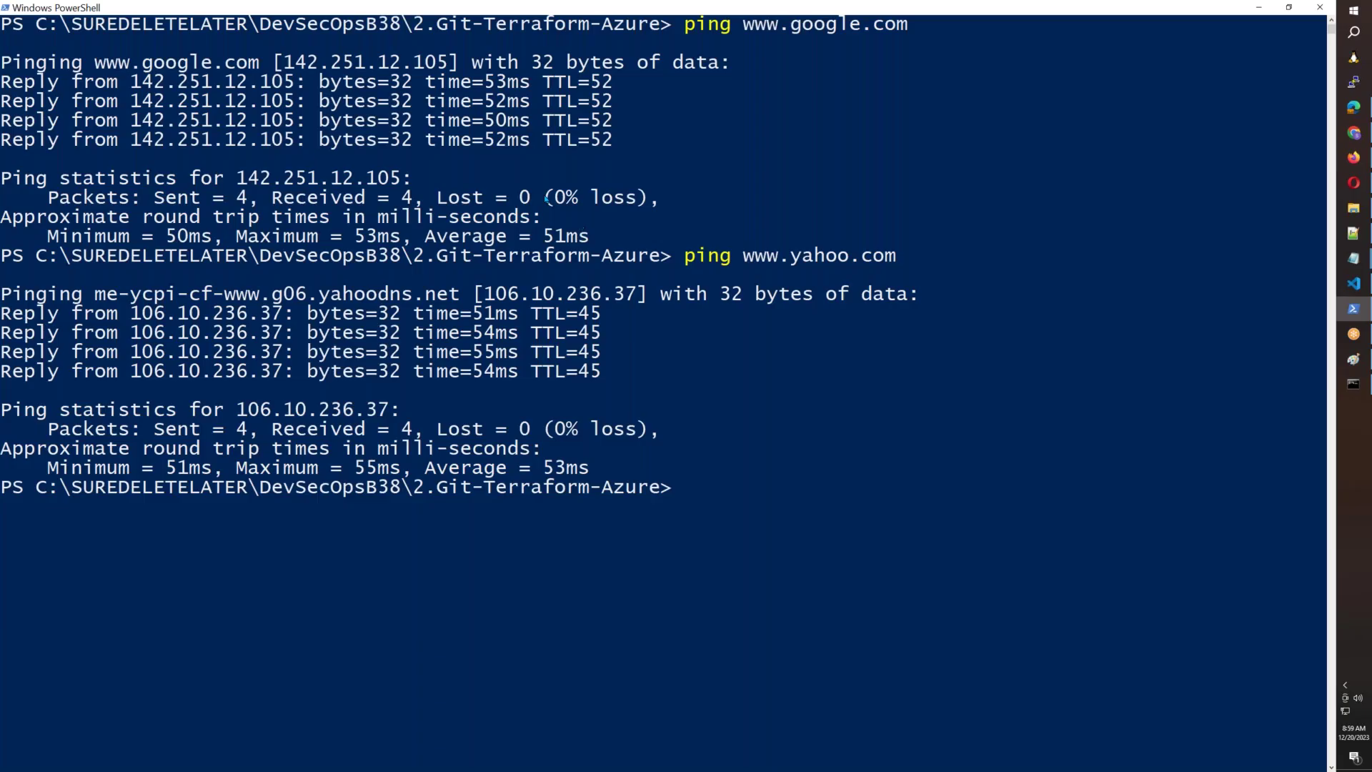
key(Up)
key(Left)
key(BackSpace)
key(BackSpace)
key(BackSpace)
key(BackSpace)
key(BackSpace)
text(netflix)
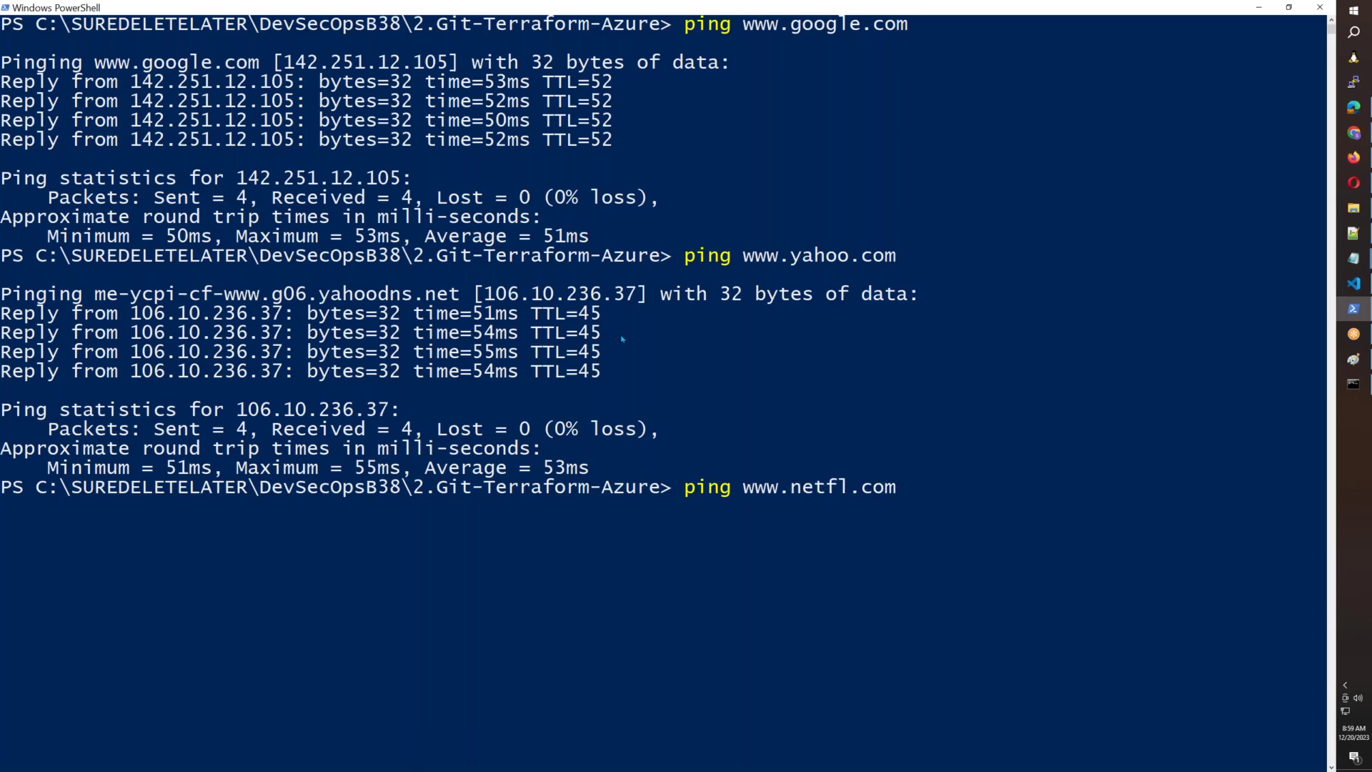
key(Return)
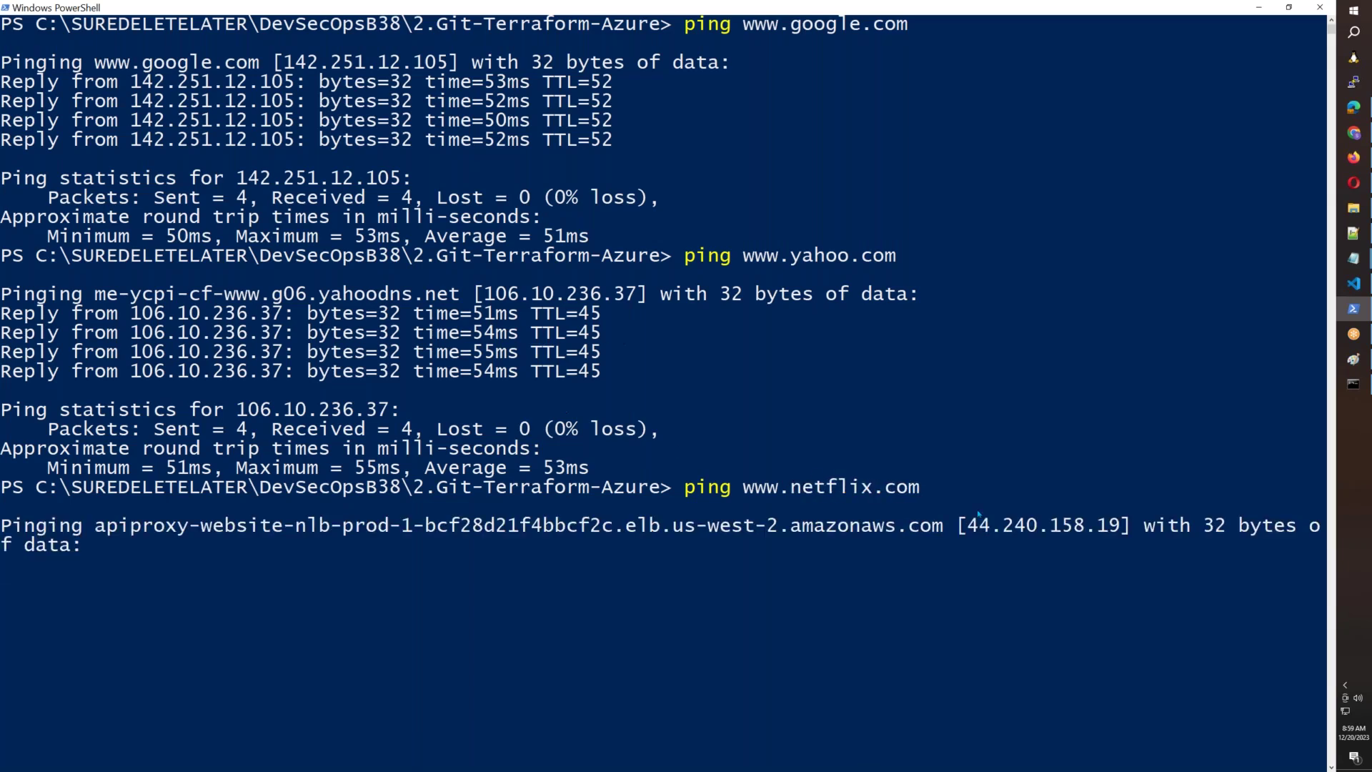
drag(968, 526, 1113, 527)
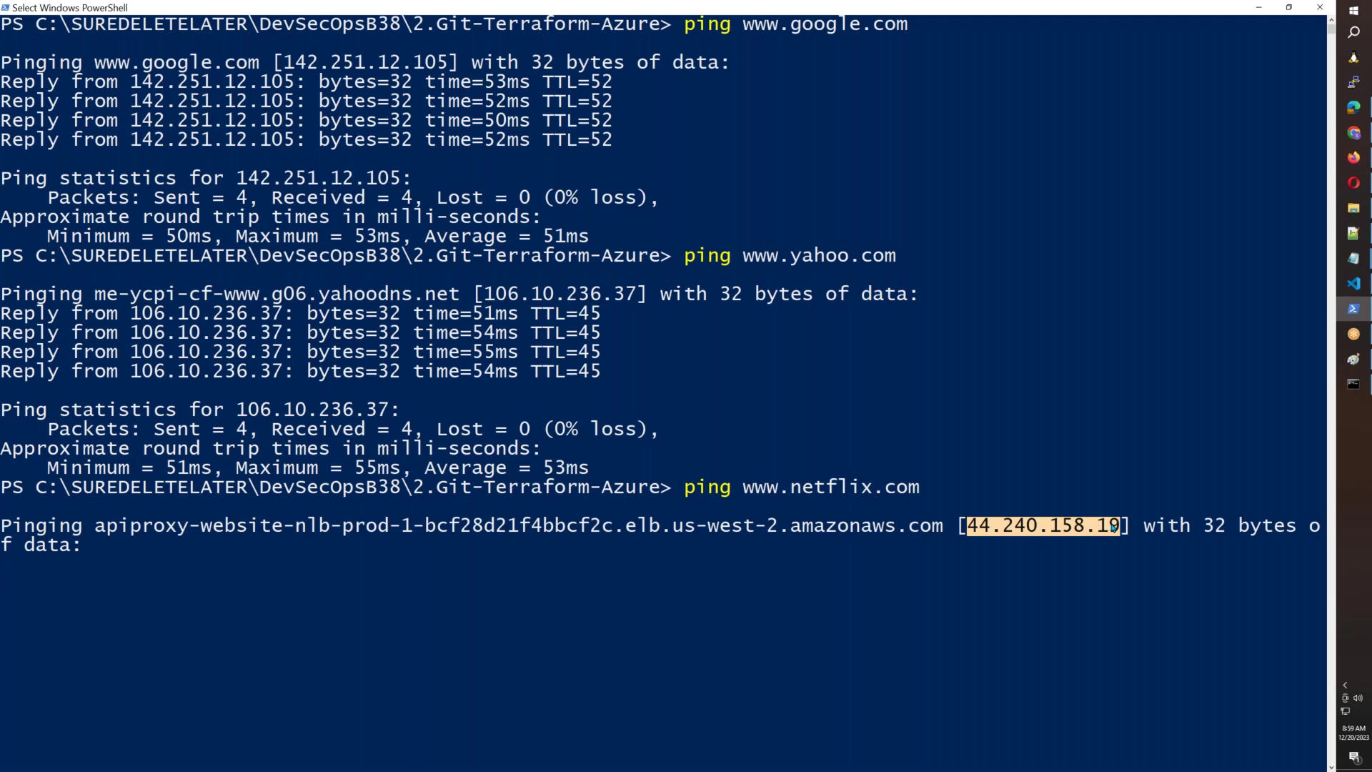
right_click(1112, 528)
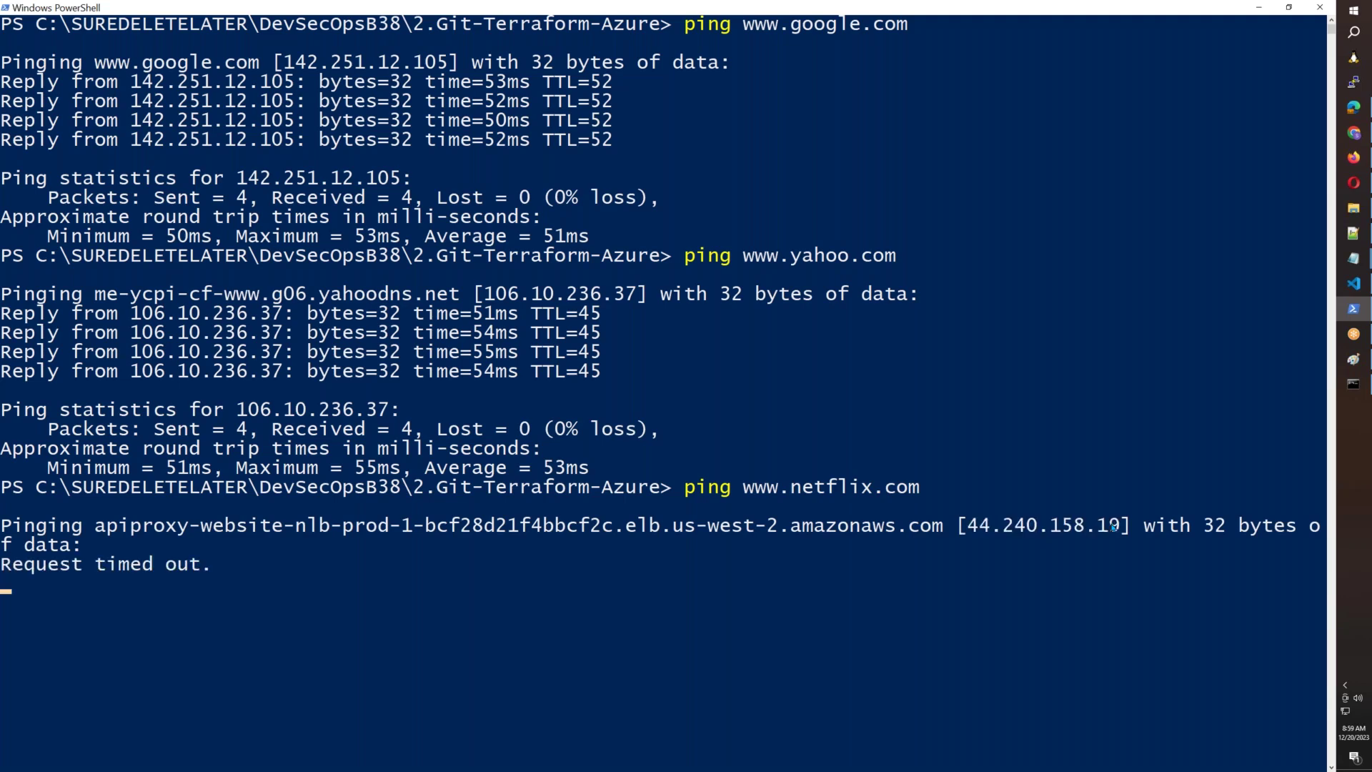
key(ctrl+c)
key(Up)
key(BackSpace)
key(BackSpace)
key(BackSpace)
key(BackSpace)
key(BackSpace)
key(BackSpace)
key(BackSpace)
key(BackSpace)
key(BackSpace)
key(BackSpace)
key(BackSpace)
text(amazon.in)
key(Return)
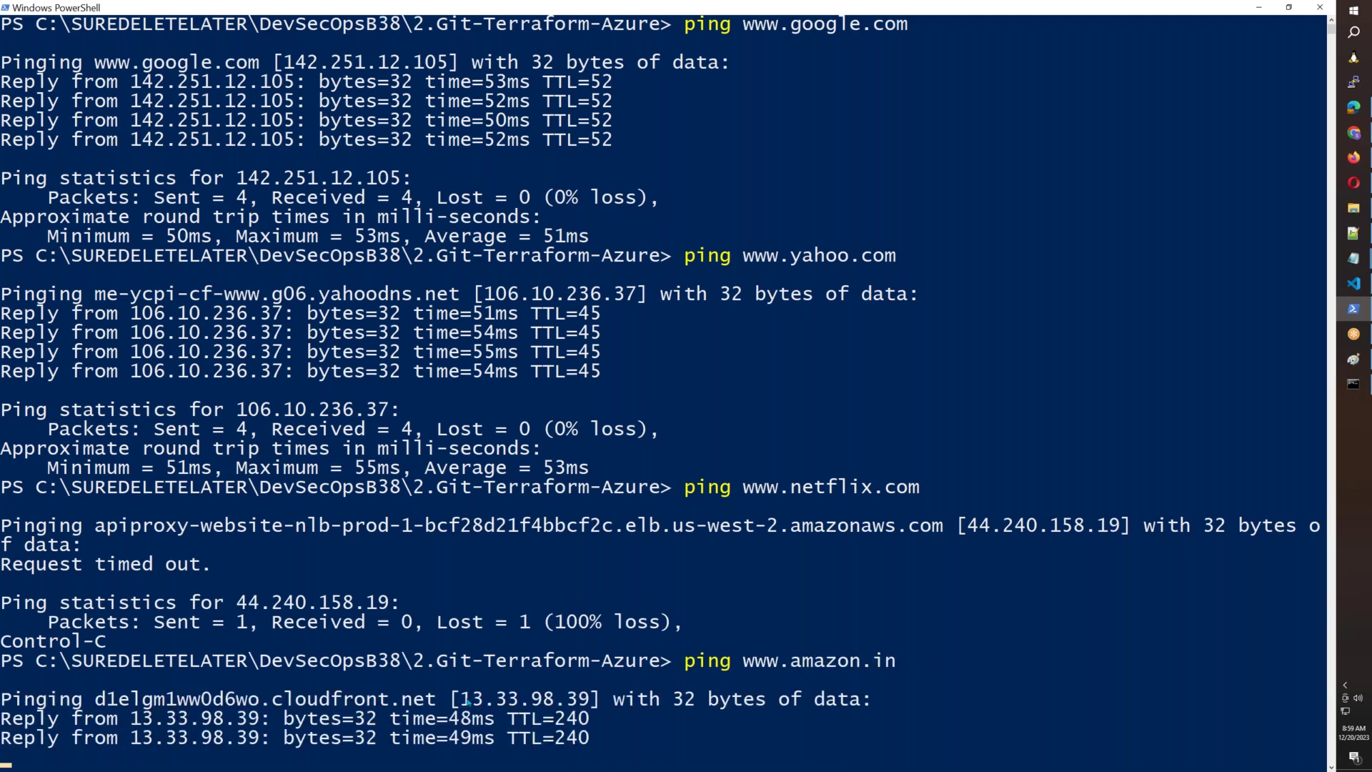
drag(459, 679, 586, 680)
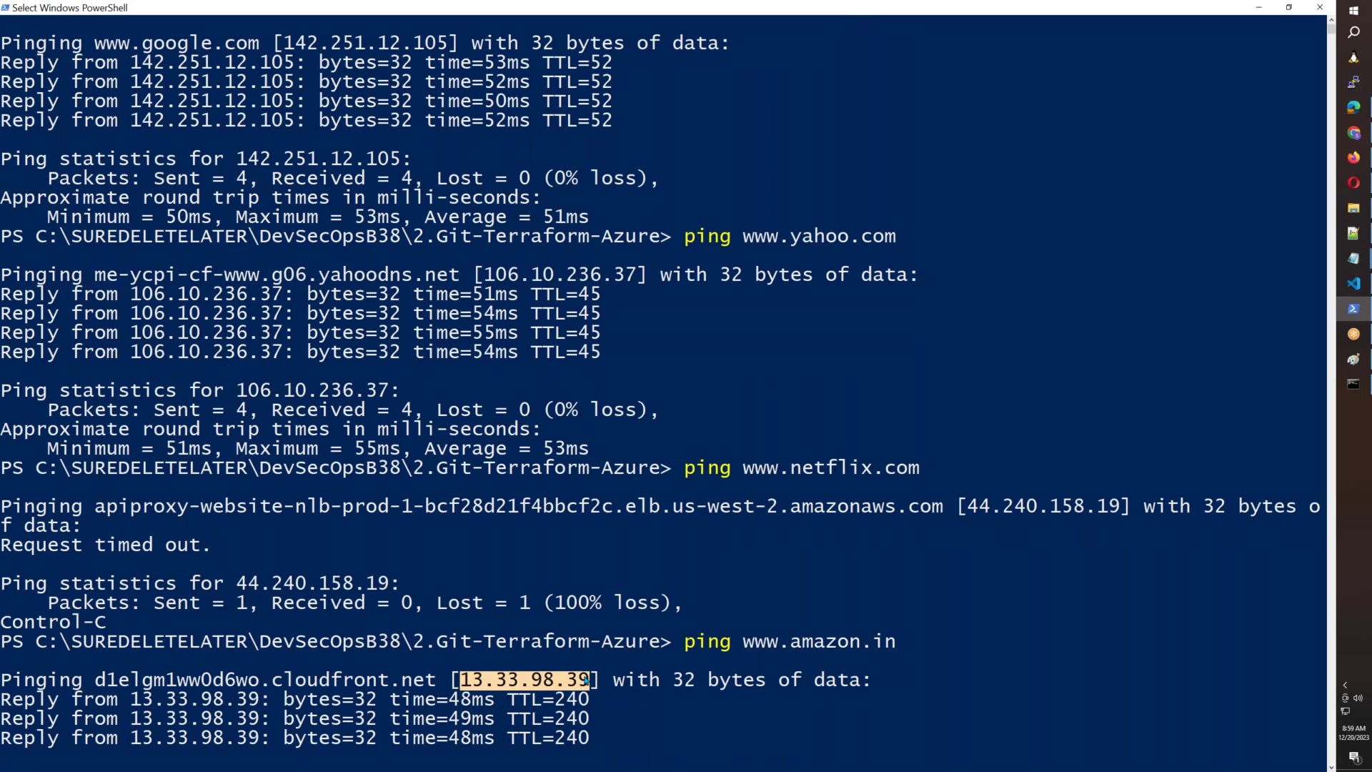
right_click(586, 680)
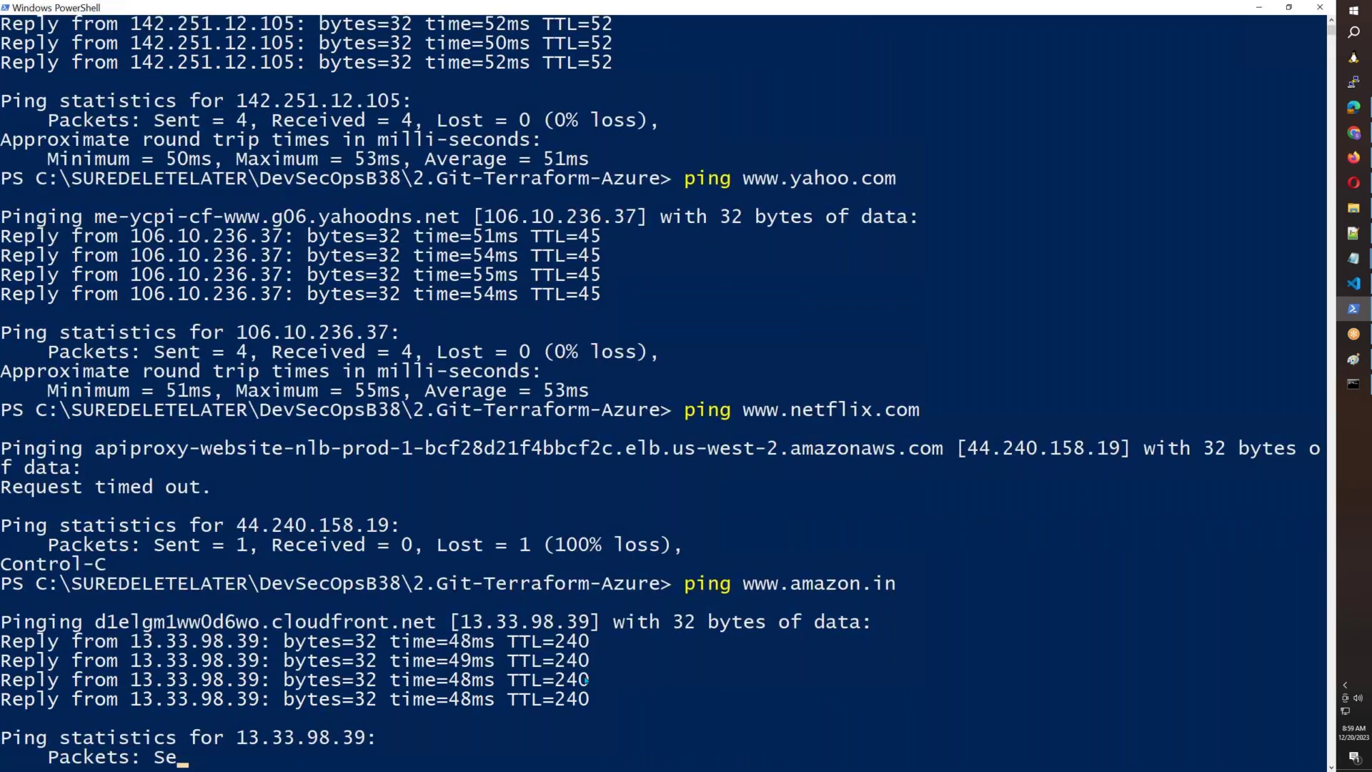
click(1356, 260)
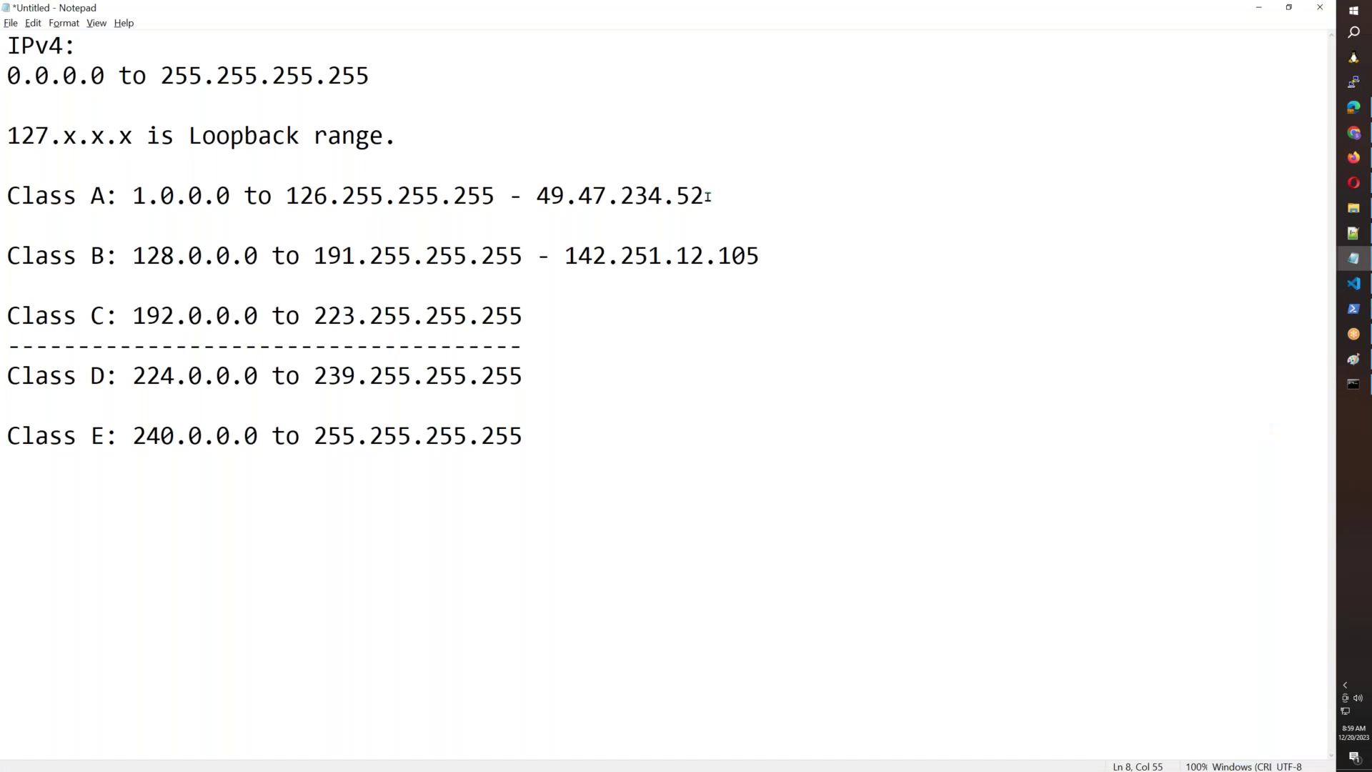
drag(705, 196, 496, 196)
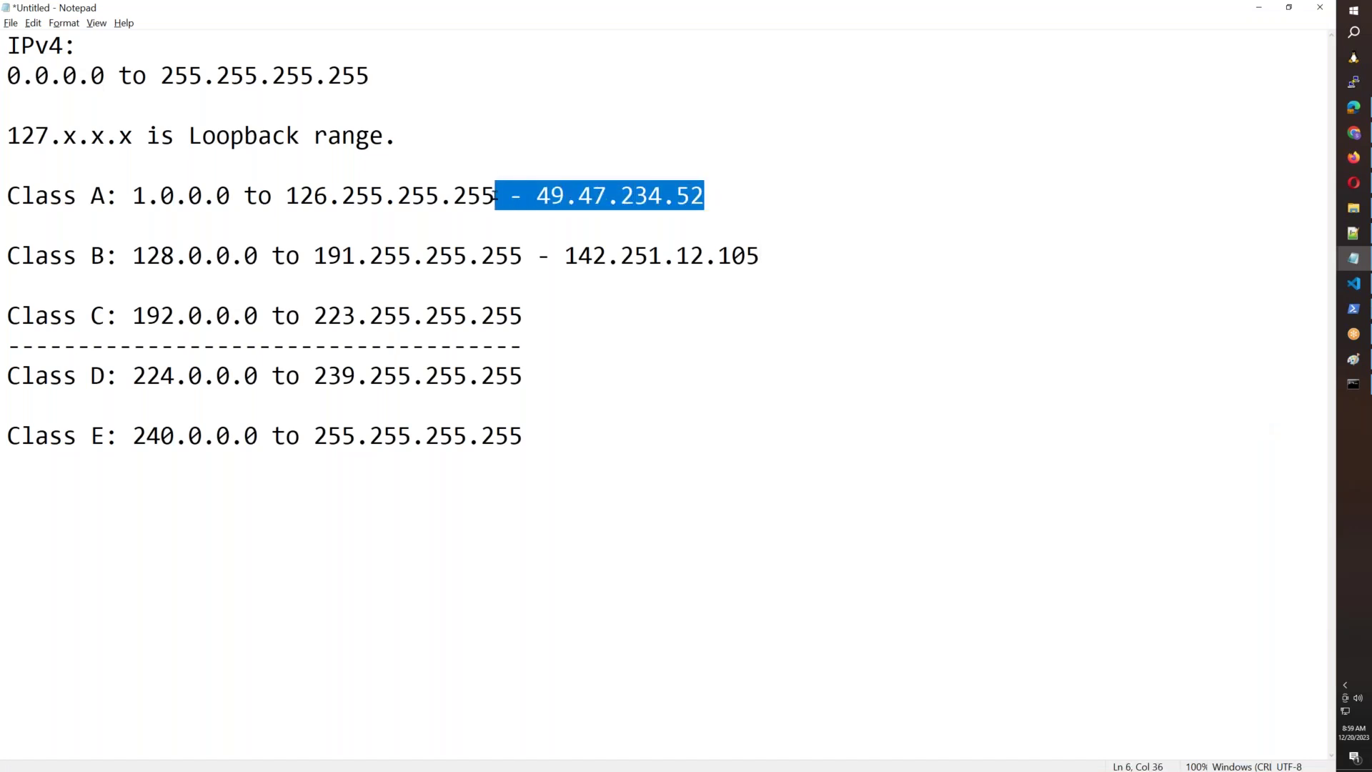
Delete the example IPs from the Class A and Class B lines.
key(BackSpace)
drag(790, 250, 529, 253)
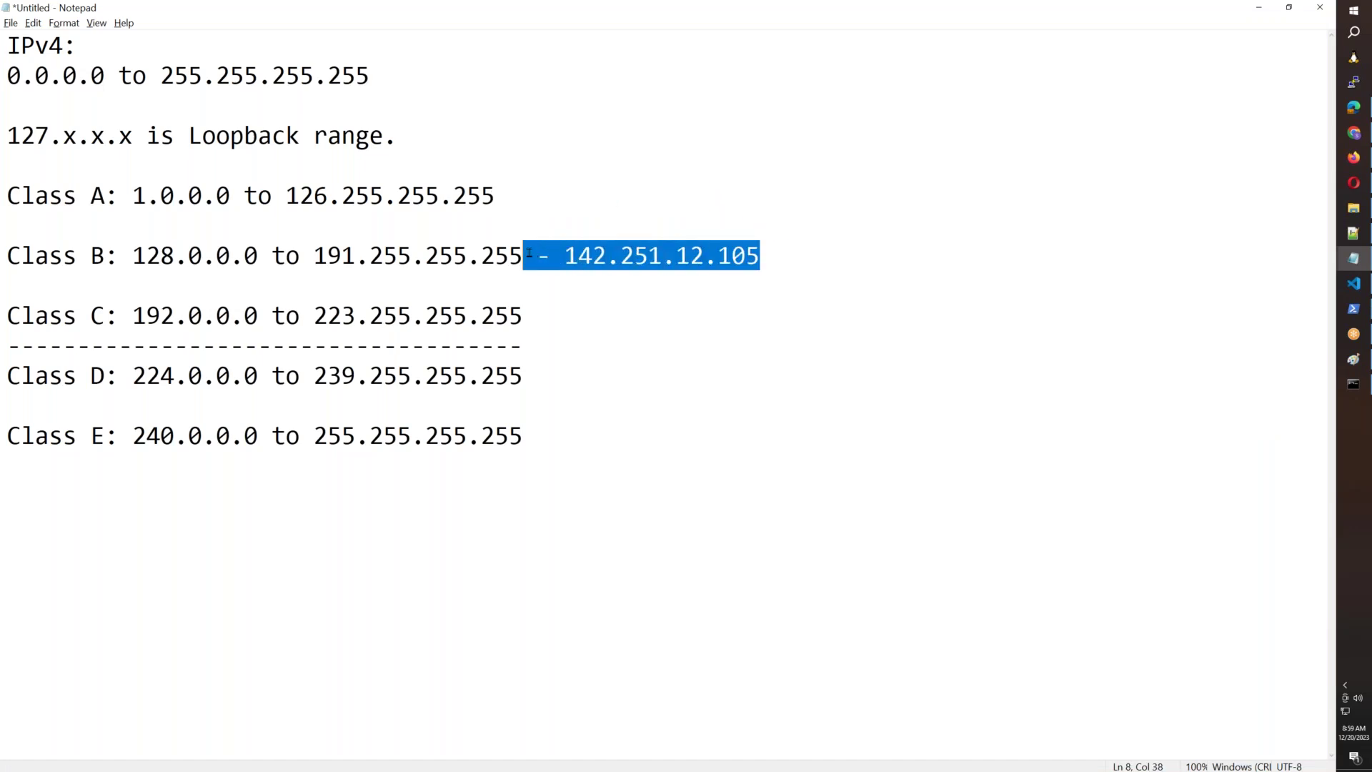
key(BackSpace)
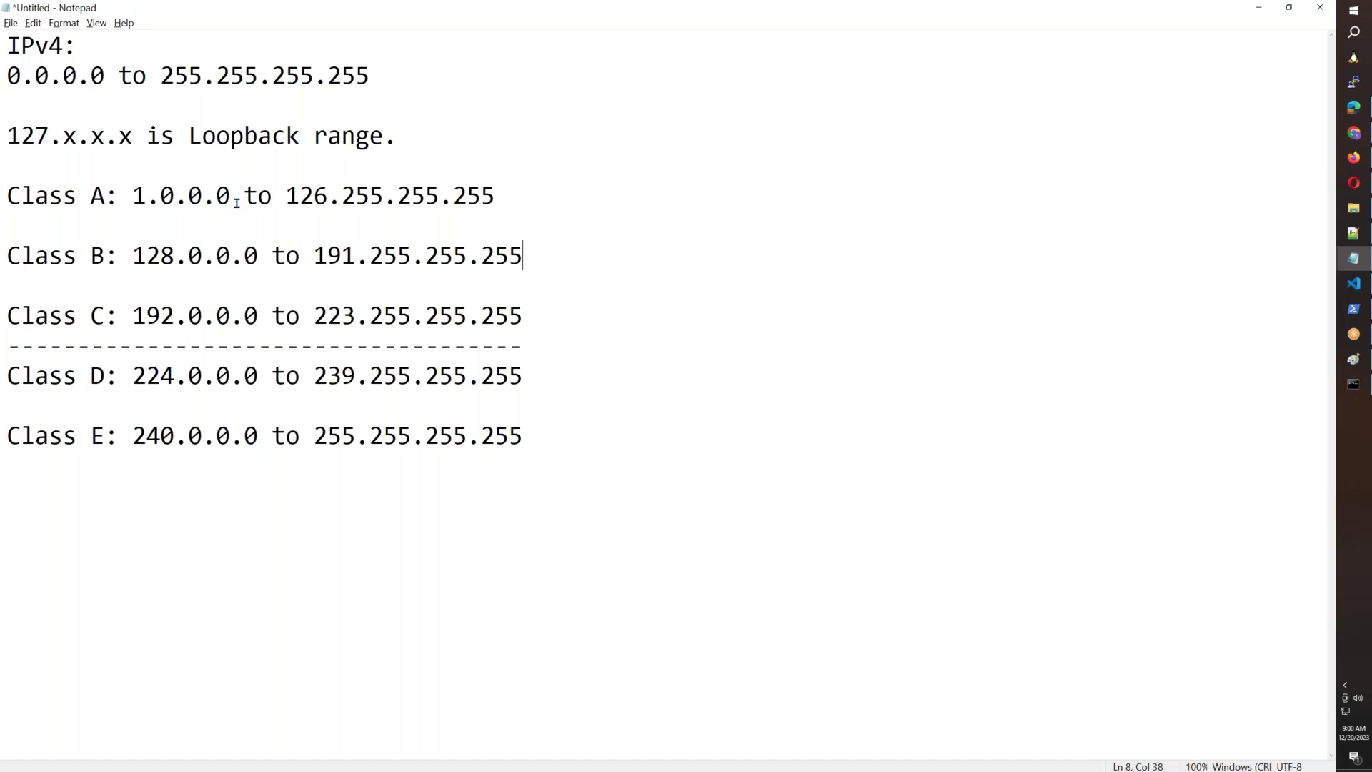
Switch to the AWS INFRA diagram in Paint.
click(802, 7)
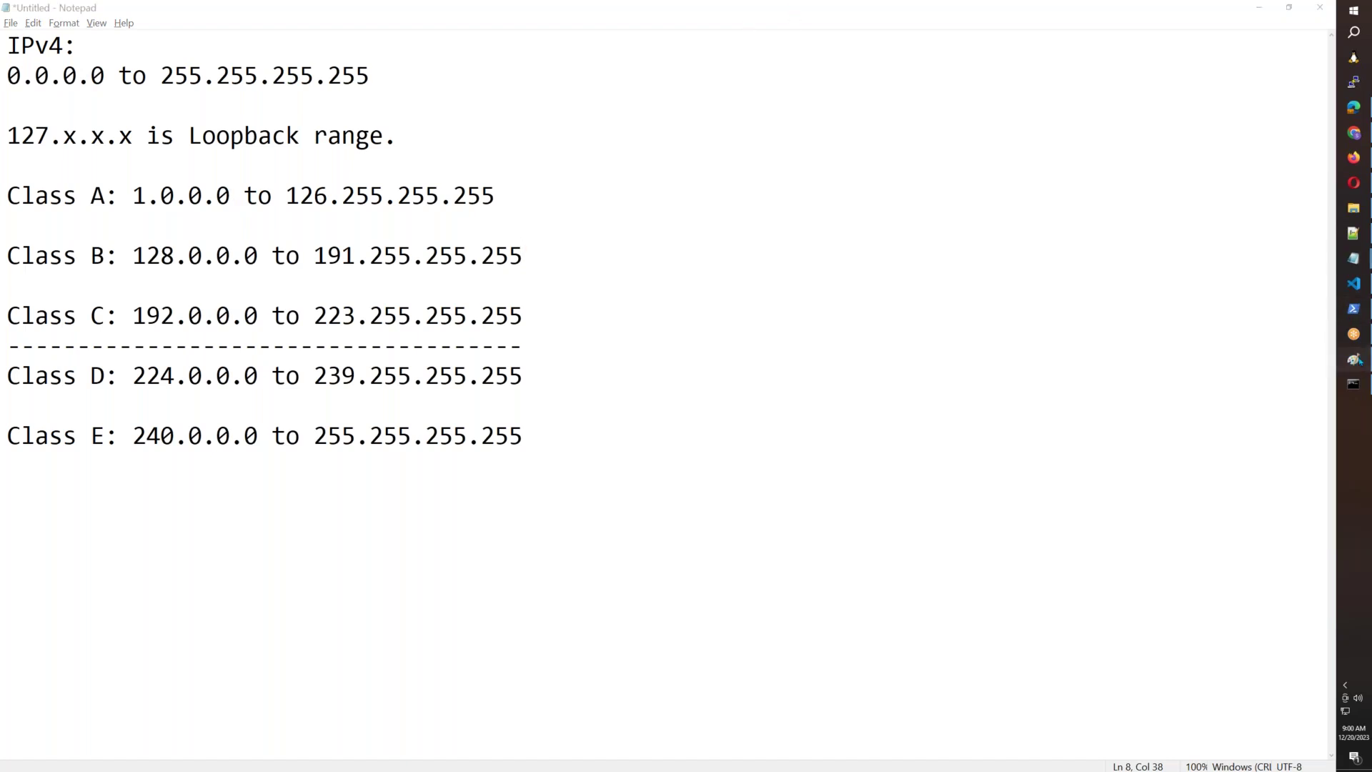
click(1354, 359)
click(1055, 401)
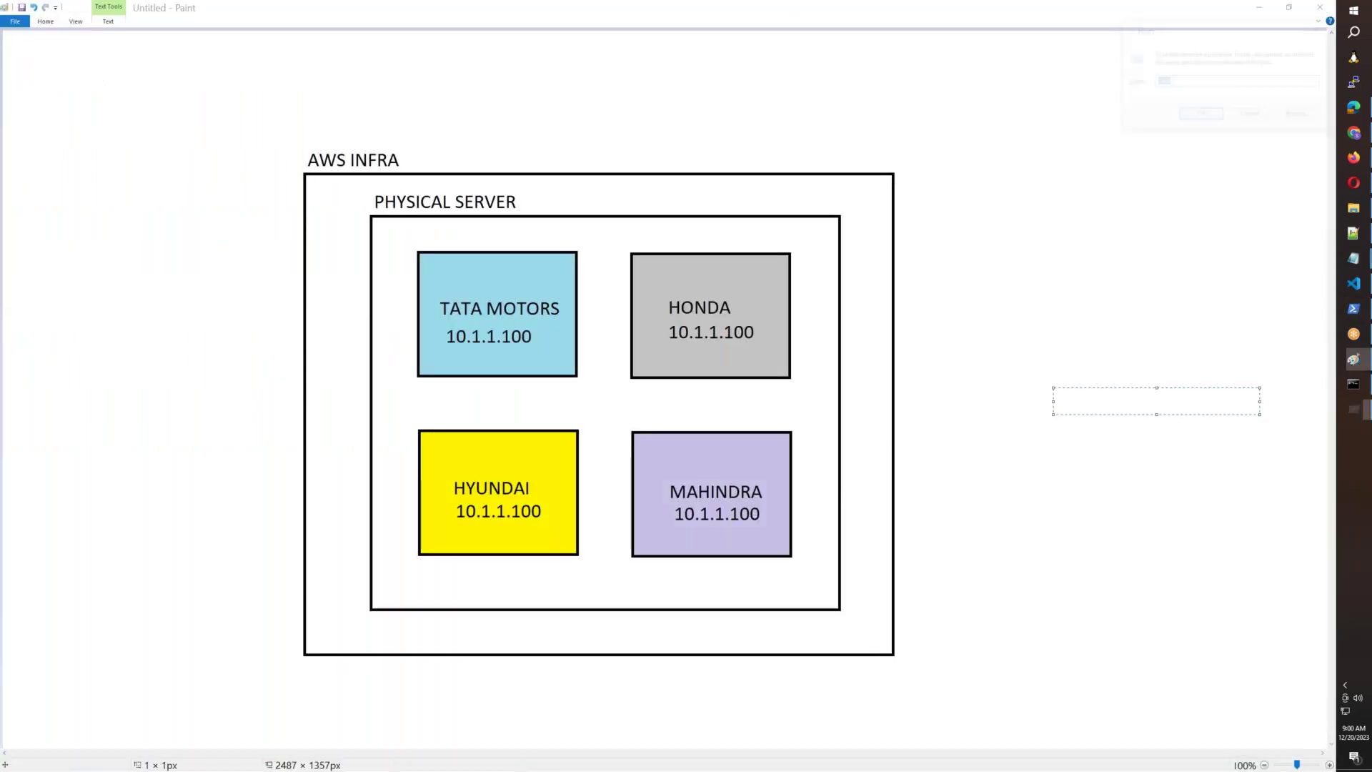
Launch a new maximized Paint window and draw a large rectangle.
key(super+r)
key(Return)
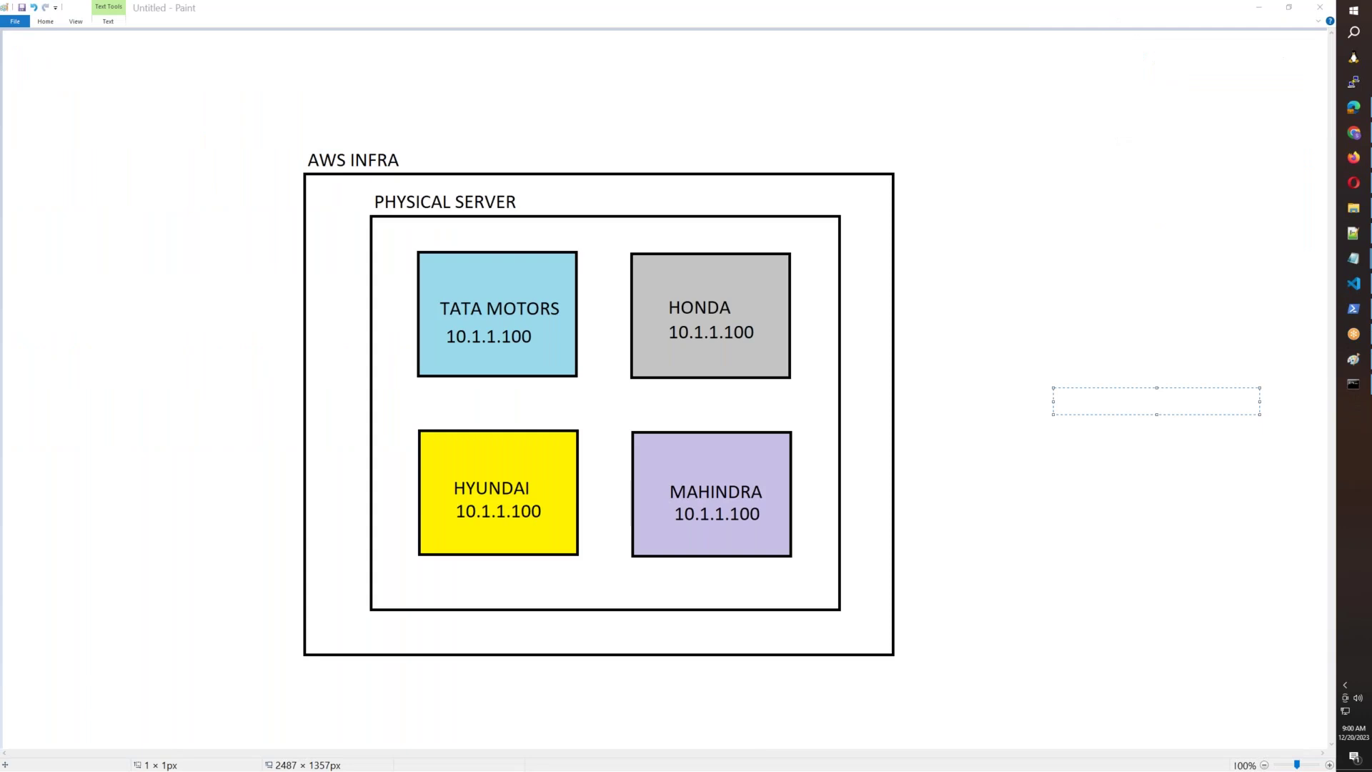
click(982, 216)
click(45, 22)
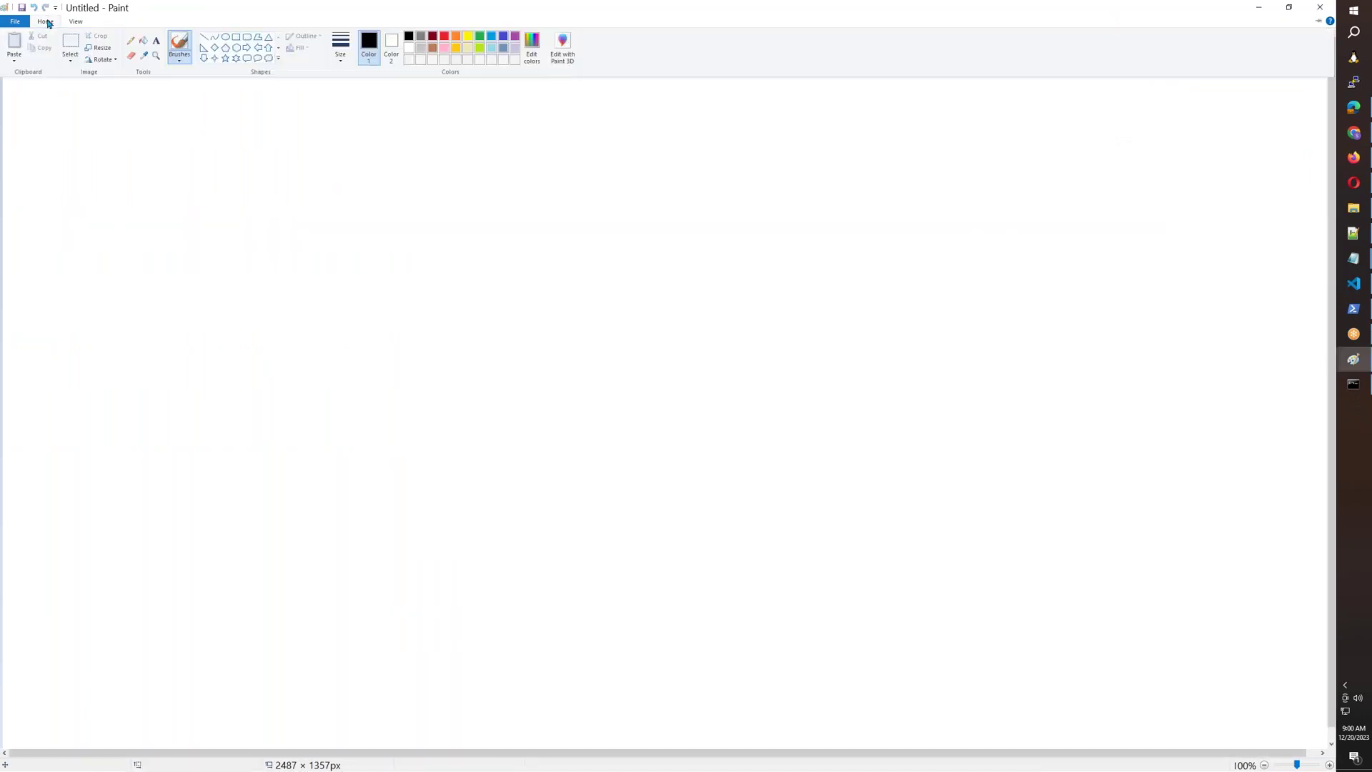
click(236, 43)
drag(386, 195, 937, 645)
drag(751, 475, 680, 462)
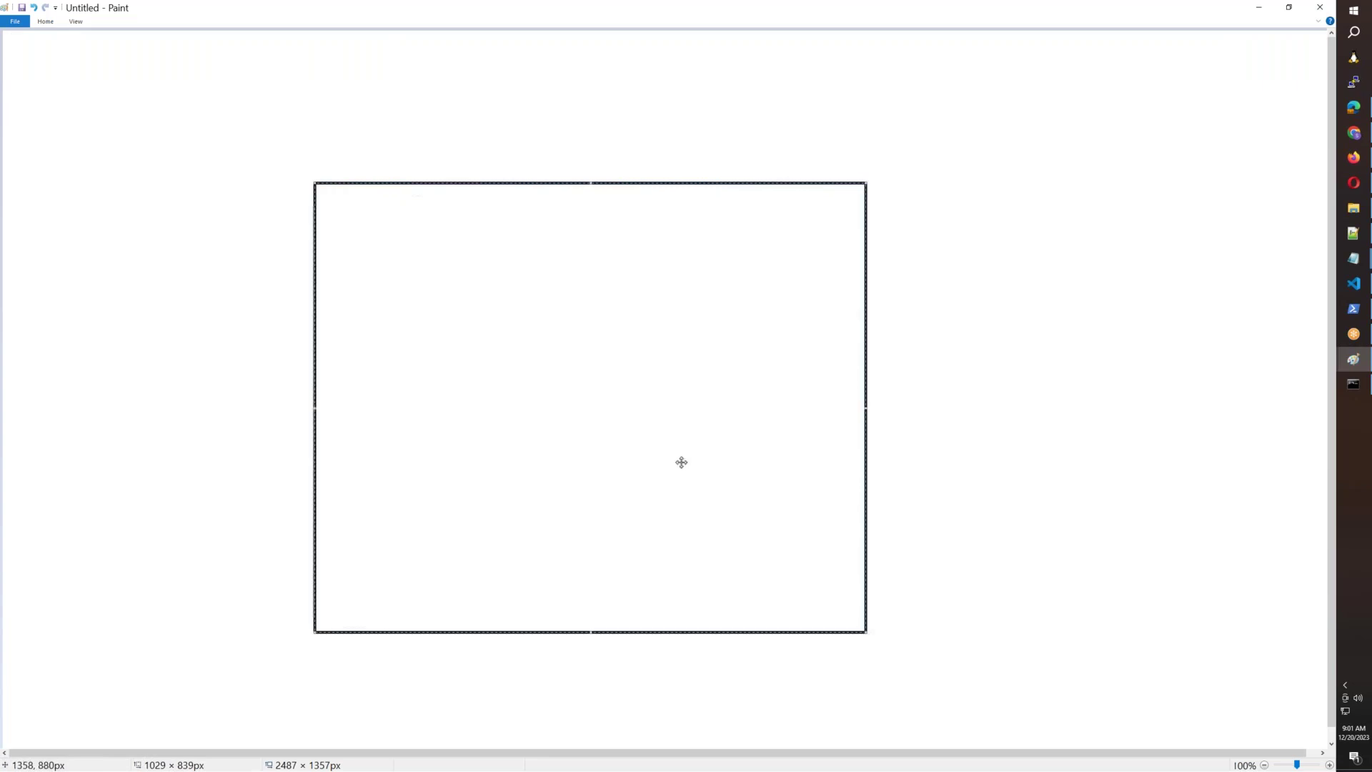
Label the rectangle MANYATA TECH PARK just above it.
click(50, 22)
click(156, 41)
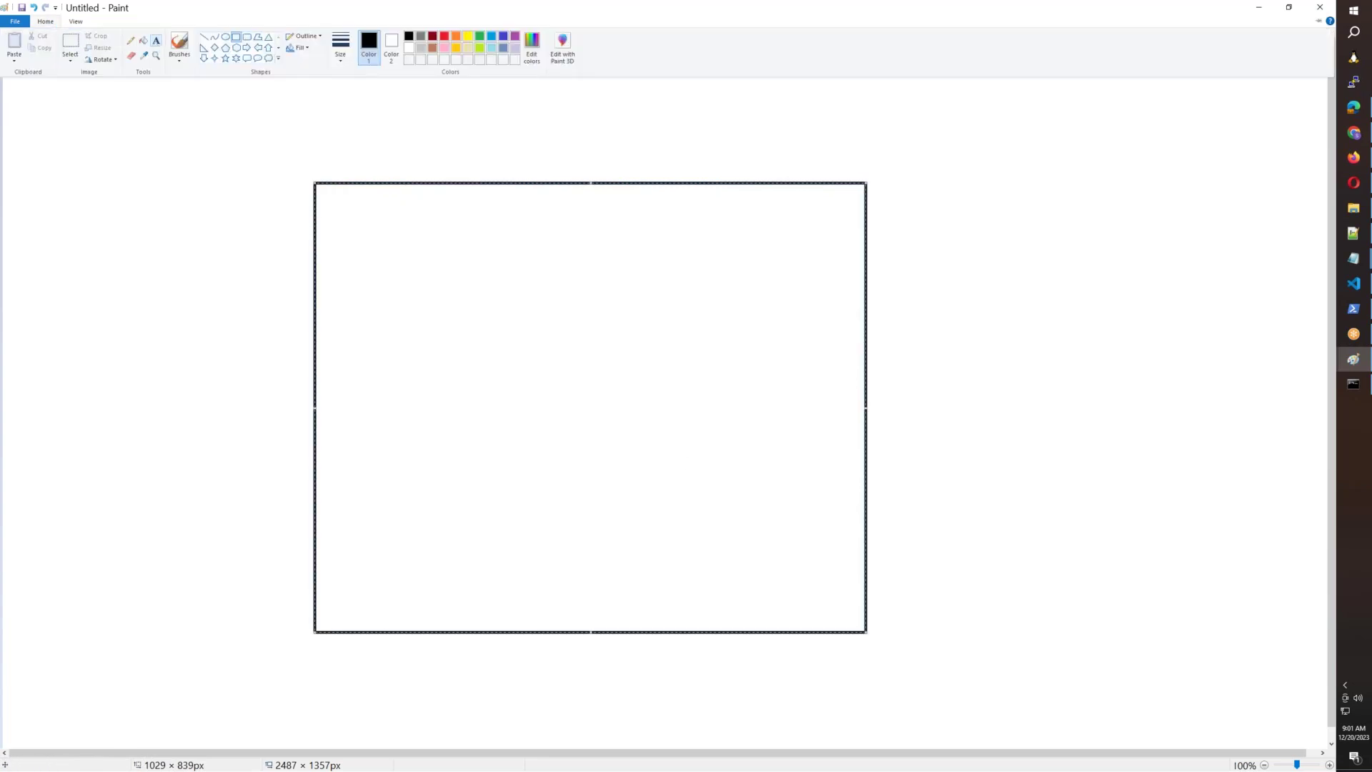
click(320, 168)
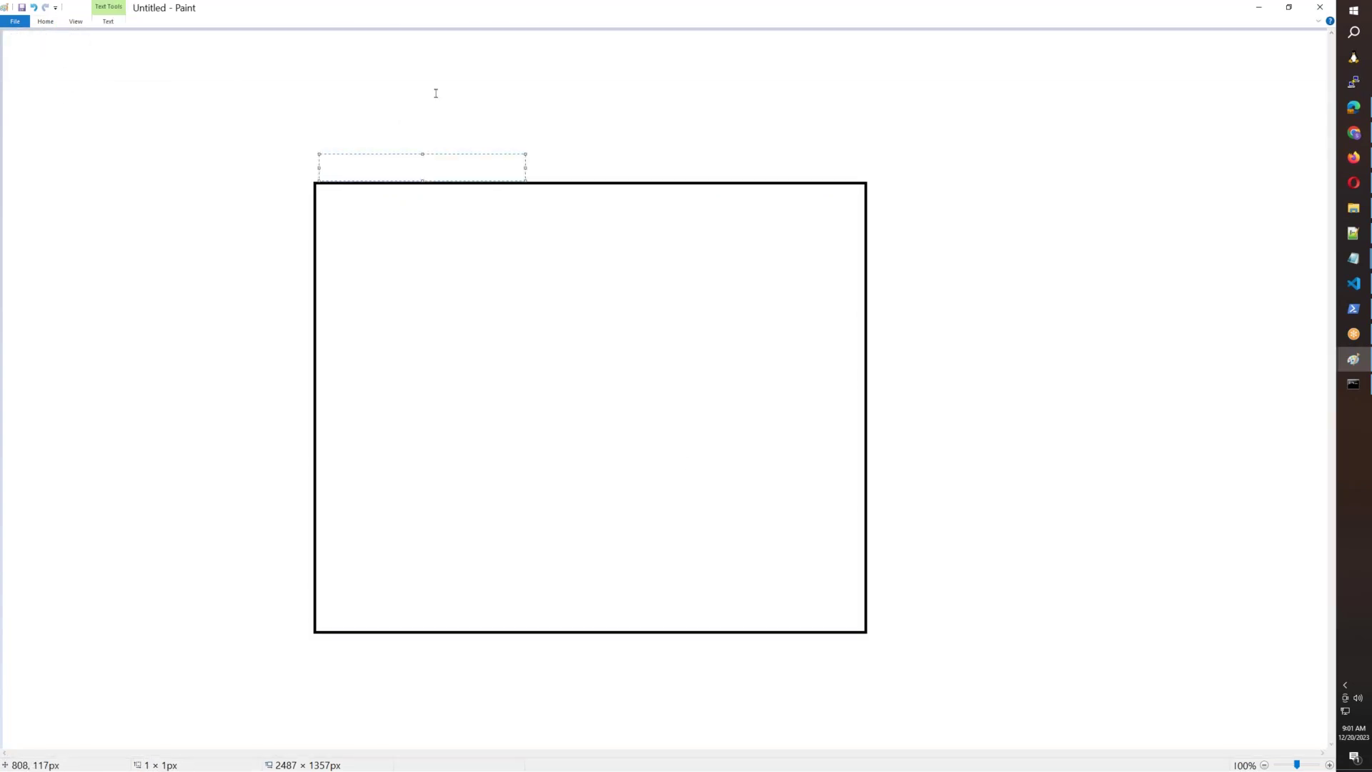
text(MANYATA TECH PARK)
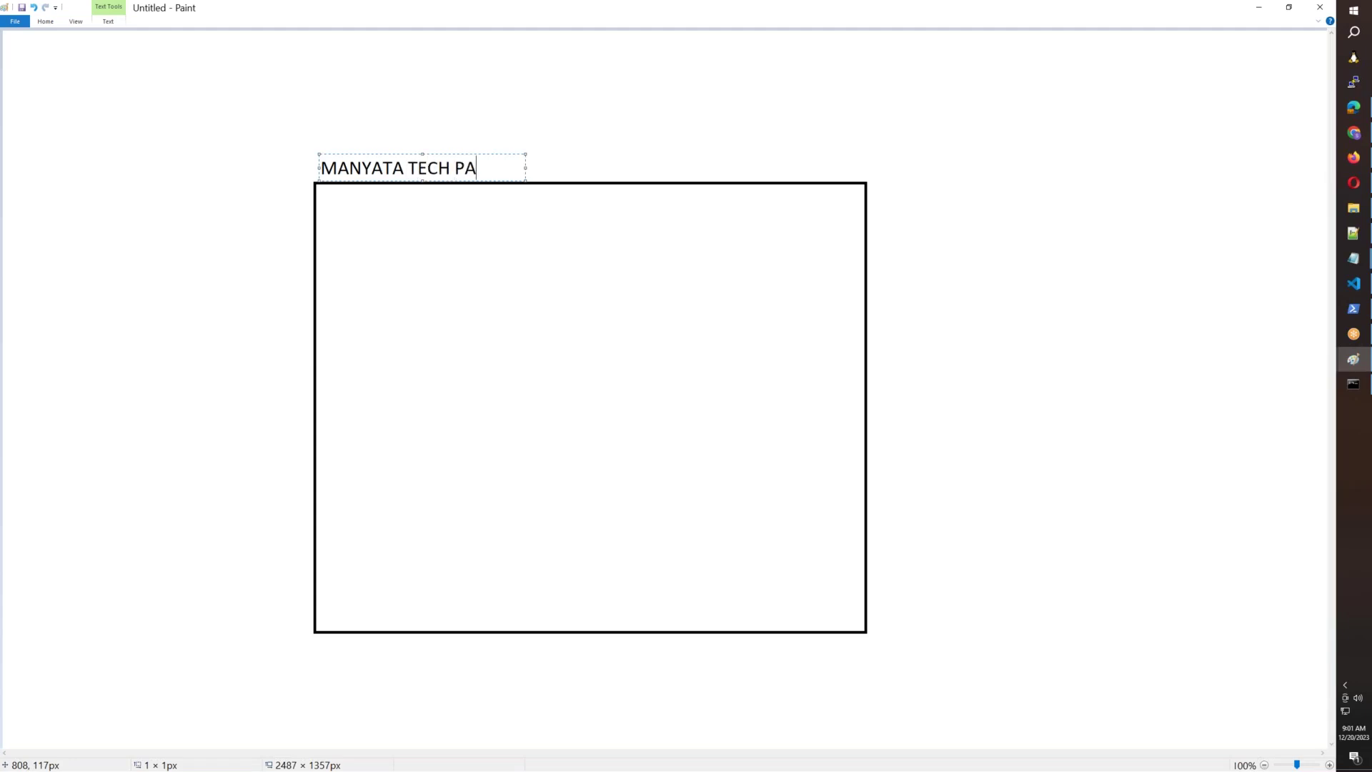
click(589, 114)
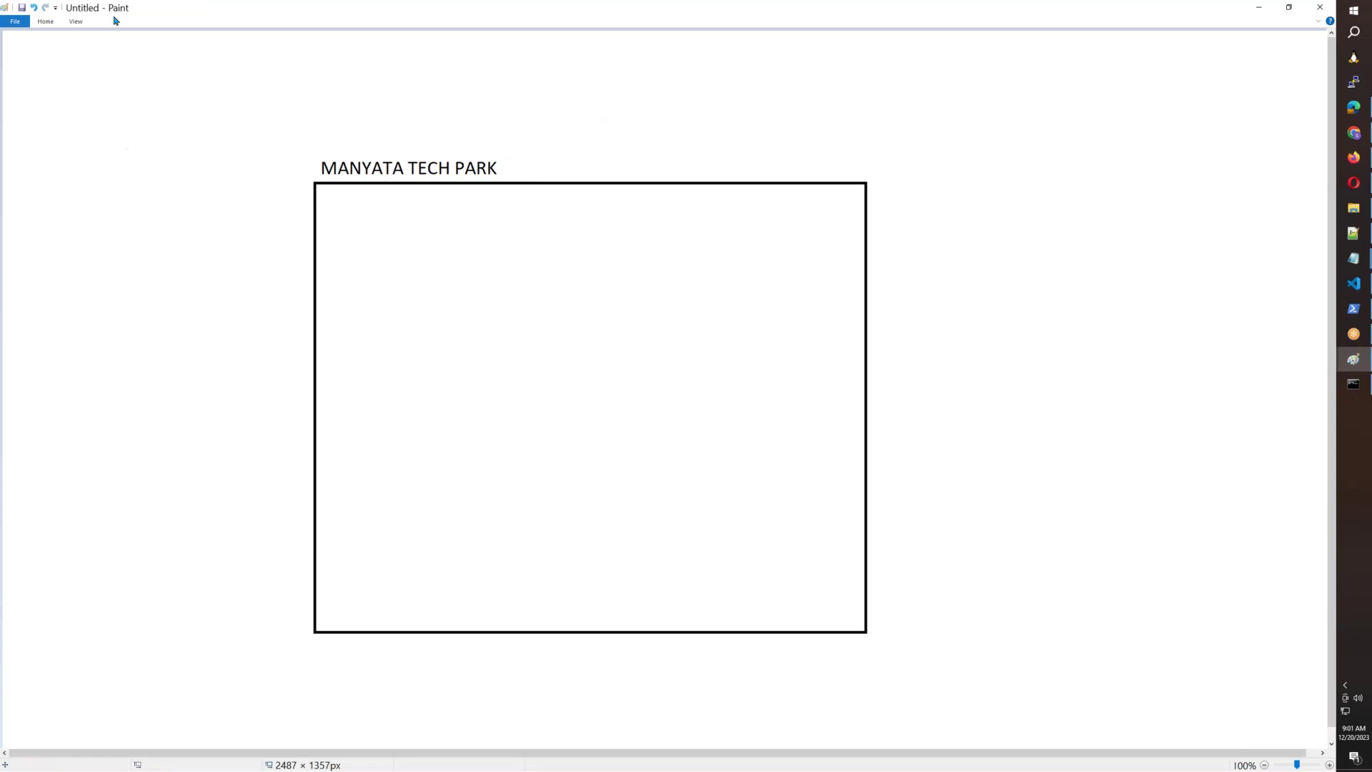
Draw a rounded box and copy it into a 3×3 grid inside the rectangle.
click(45, 21)
click(246, 37)
drag(366, 221, 496, 324)
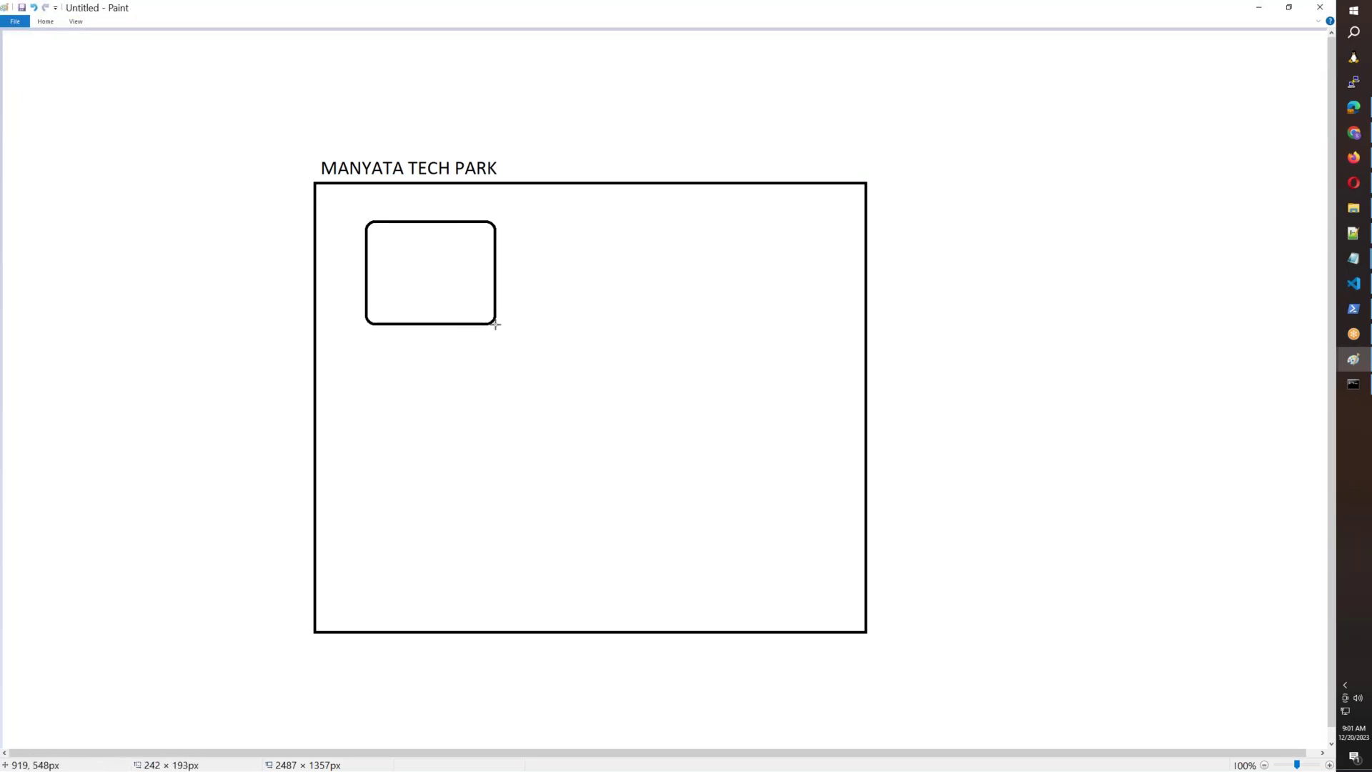
click(45, 21)
click(169, 86)
drag(362, 216, 496, 326)
drag(440, 265, 739, 261)
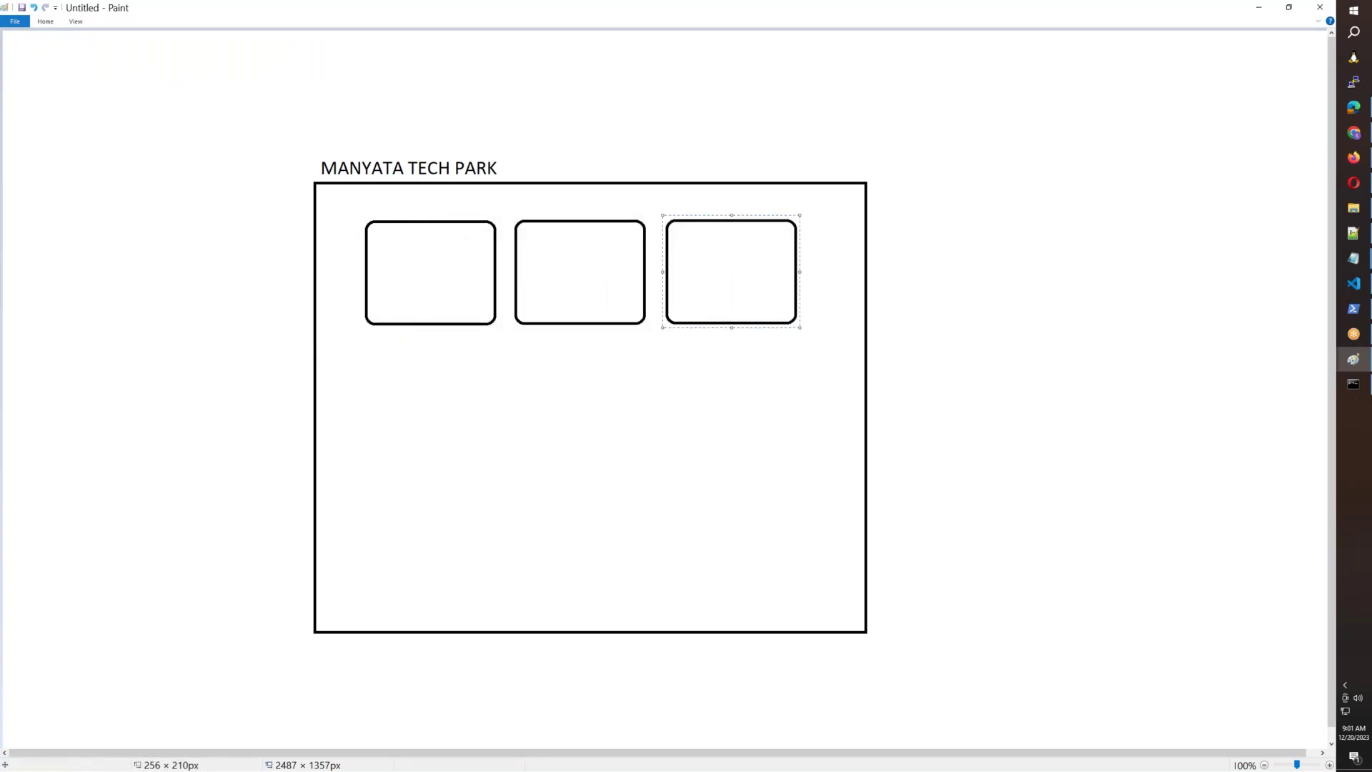
drag(362, 216, 766, 551)
click(987, 512)
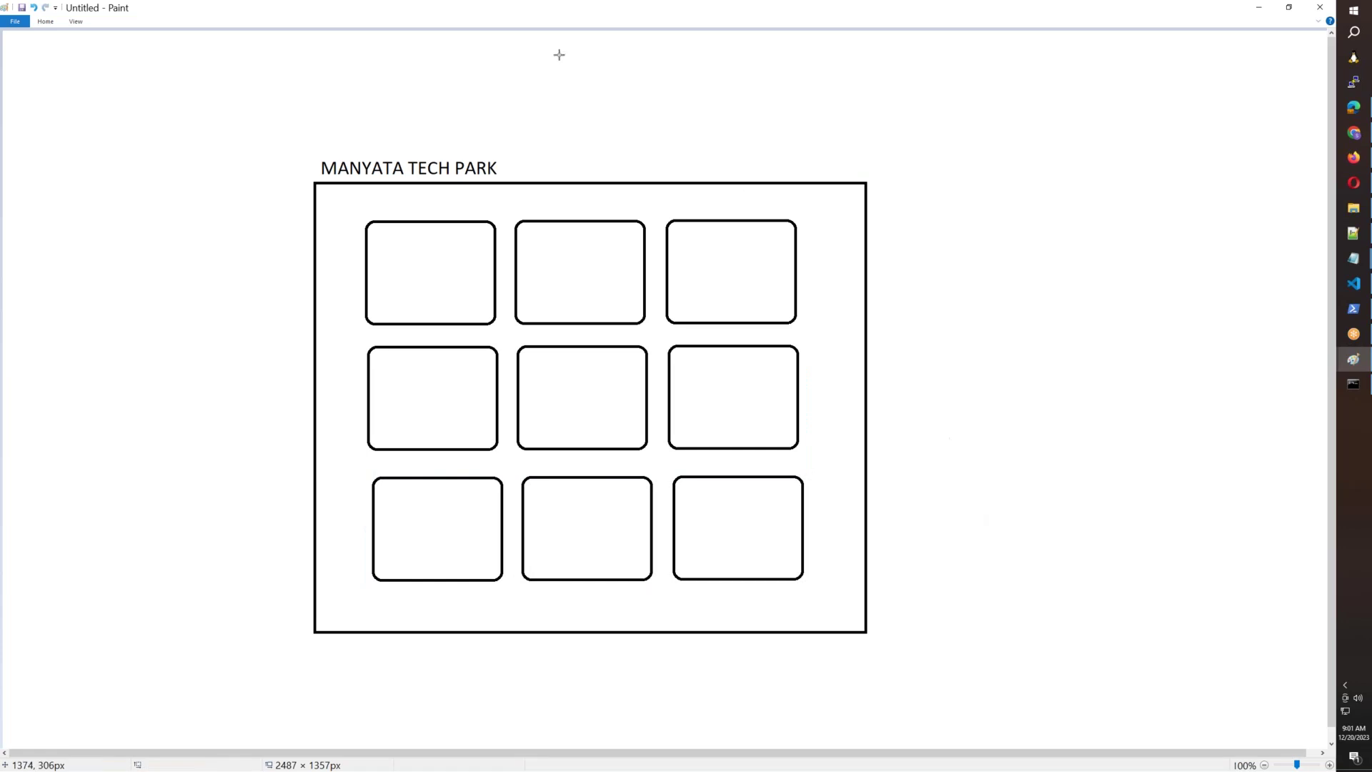
Shift the whole MANYATA TECH PARK drawing to the left.
click(40, 22)
click(296, 151)
mouse_move(296, 151)
mouse_down()
mouse_move(564, 474)
mouse_move(876, 662)
mouse_move(882, 652)
mouse_up()
mouse_move(687, 511)
mouse_down()
mouse_move(545, 517)
mouse_move(582, 508)
mouse_up()
click(774, 456)
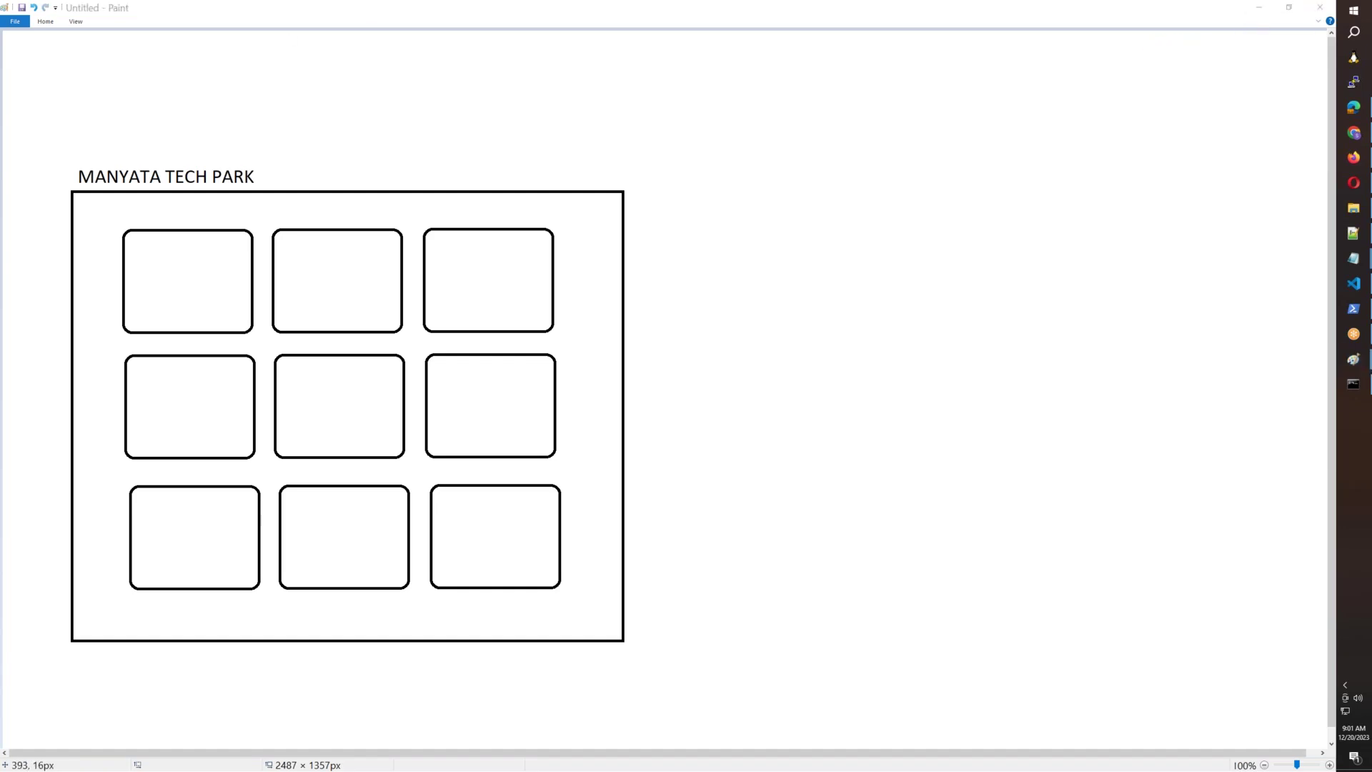
Draw a thought-bubble cloud to the right of the drawing.
click(45, 22)
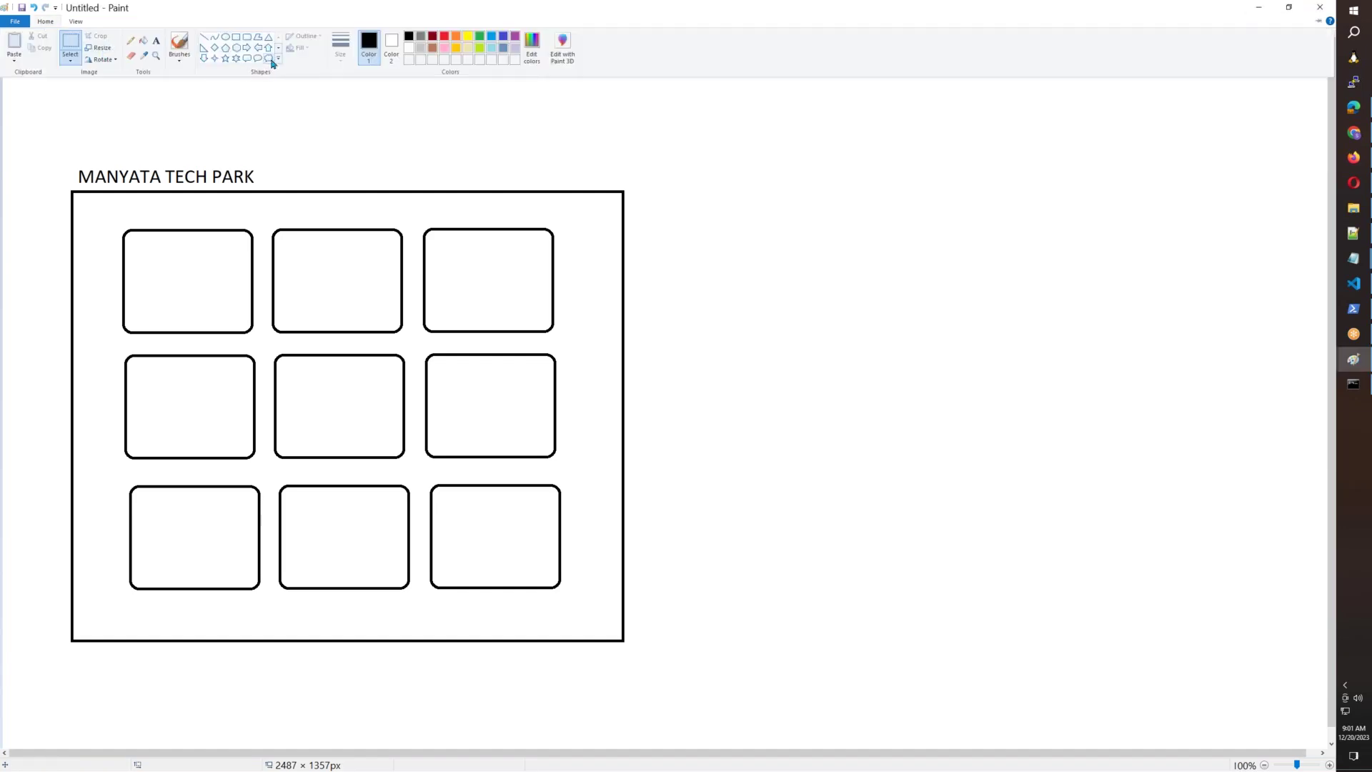
click(1132, 315)
mouse_move(1133, 307)
mouse_down()
mouse_move(1200, 469)
mouse_move(1326, 538)
mouse_up()
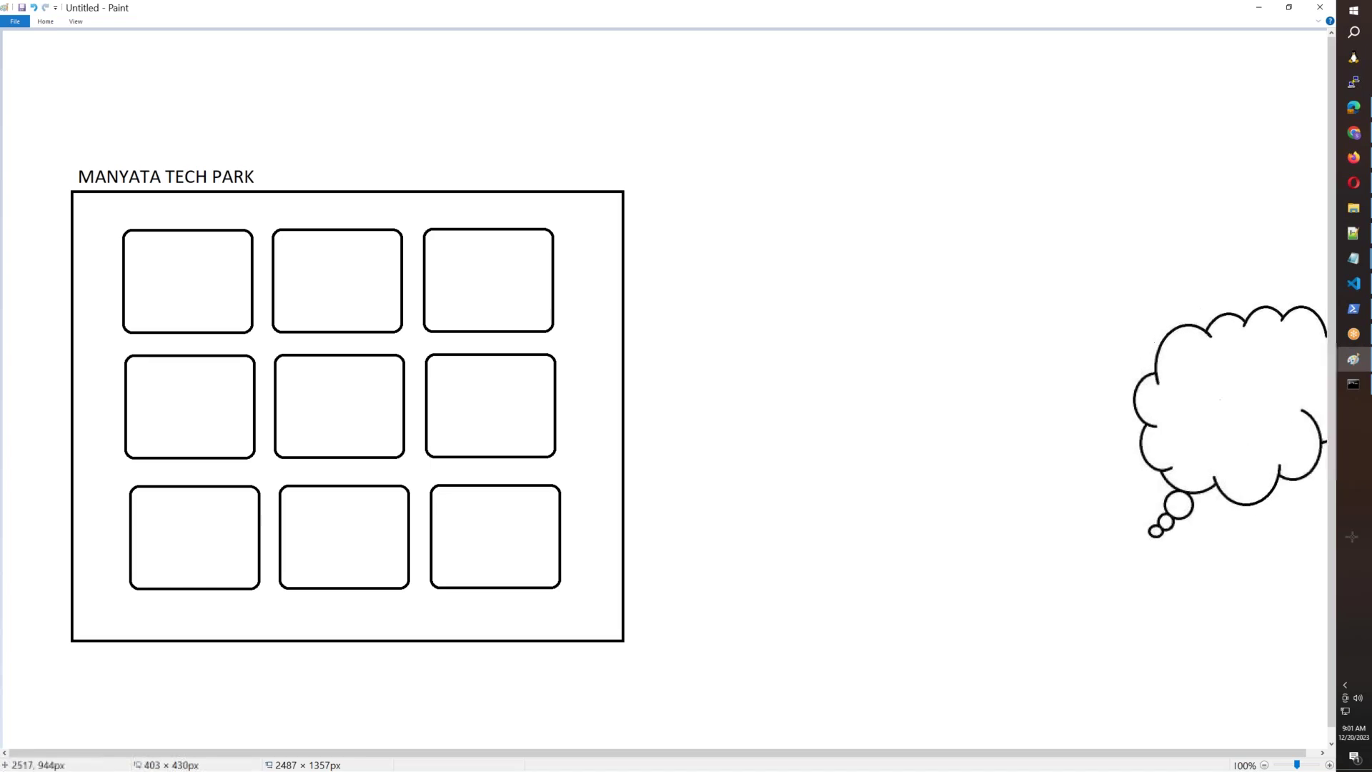
drag(1262, 459, 1238, 457)
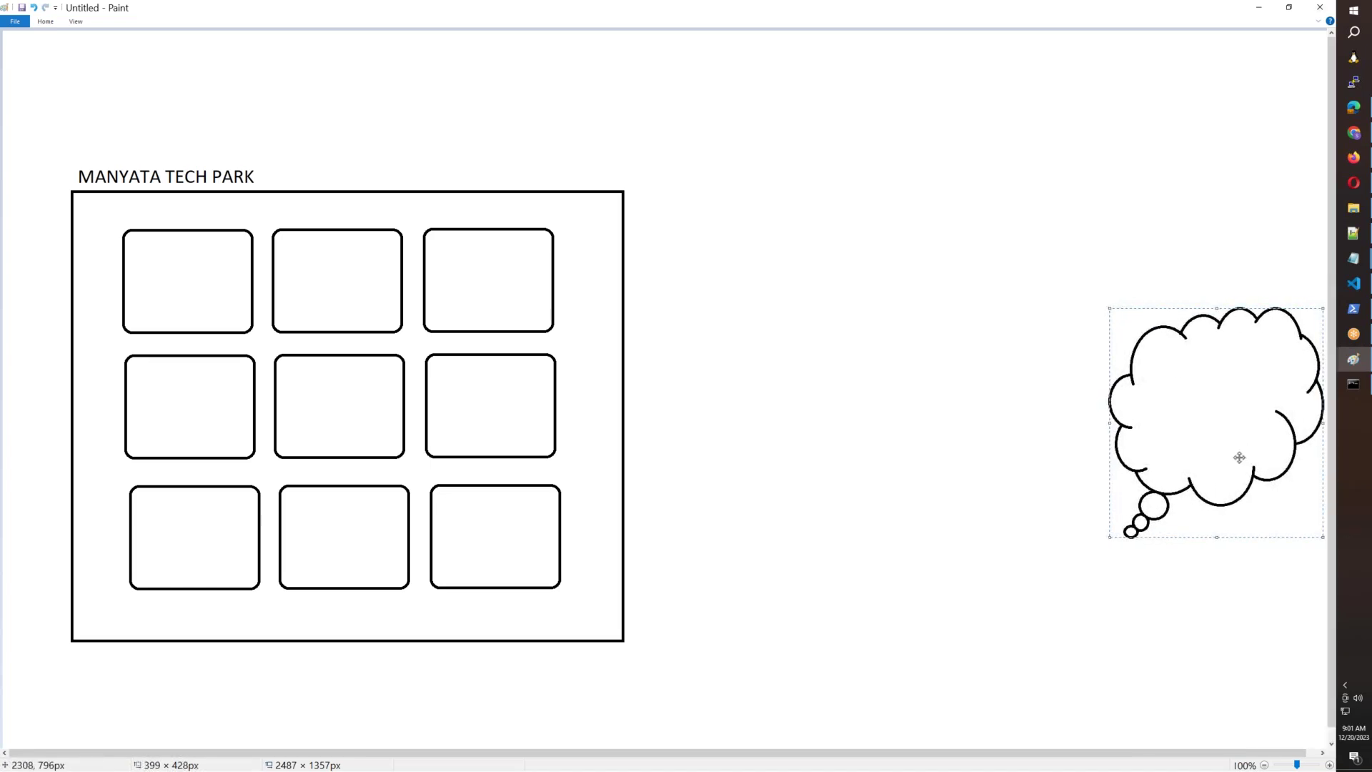
Write INTERNET inside the cloud bubble.
click(45, 21)
click(157, 41)
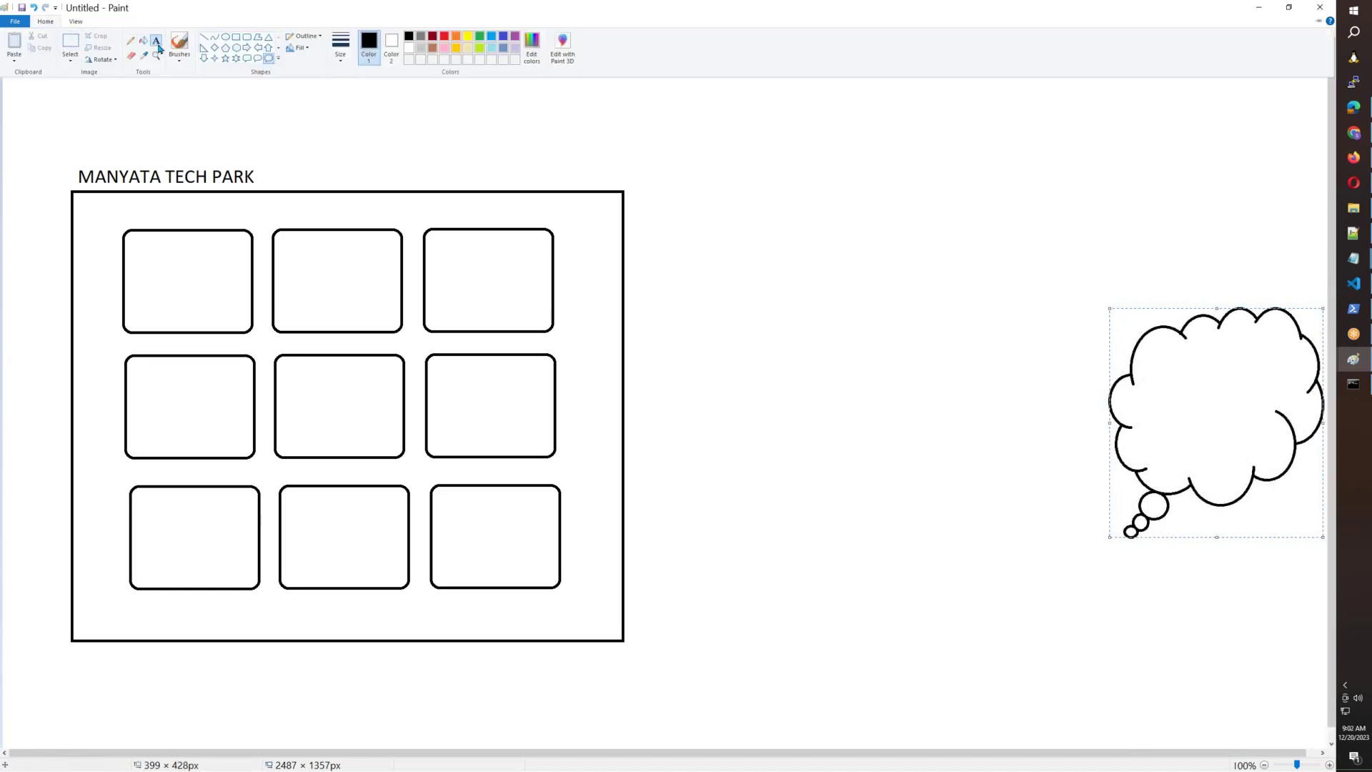
click(1173, 397)
text(INTERNET)
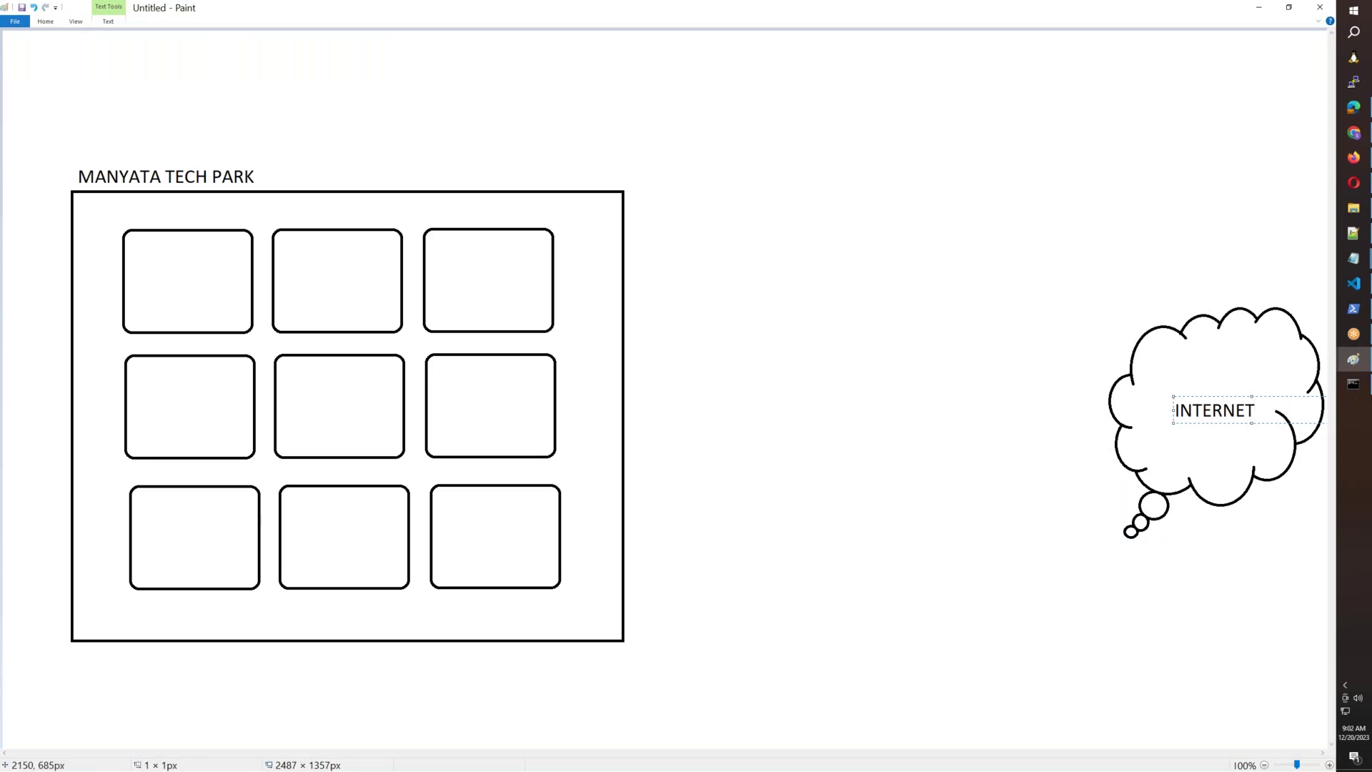
click(980, 369)
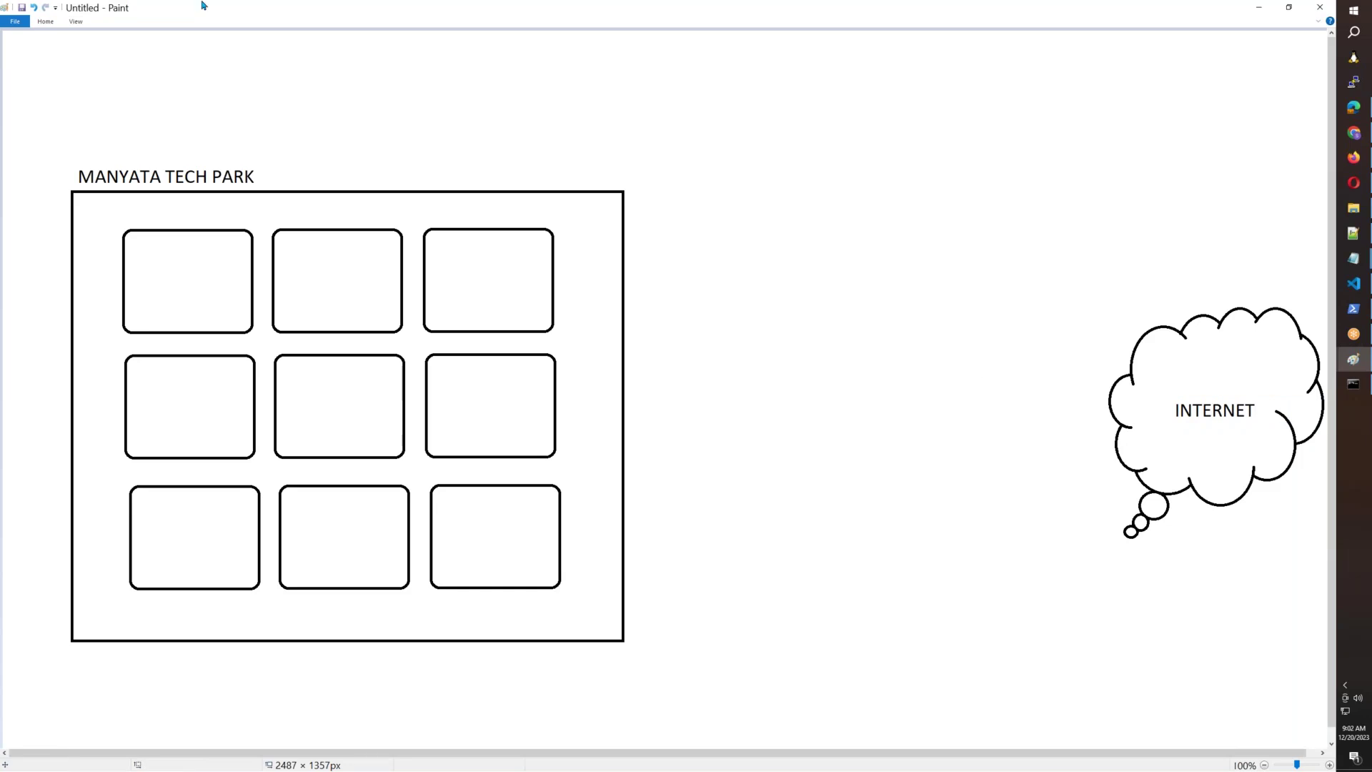
Pencil tick marks across the nine boxes, then undo them all.
click(45, 22)
click(180, 43)
drag(161, 277, 508, 263)
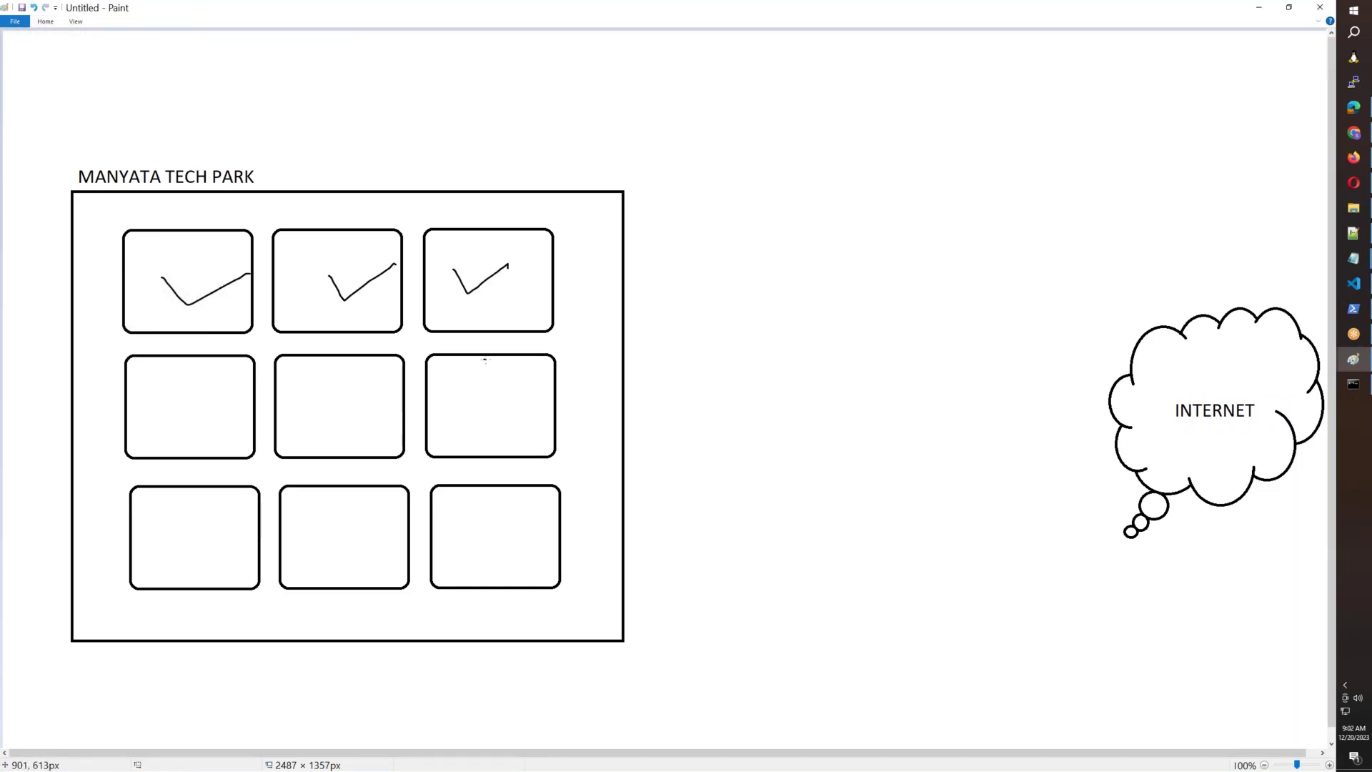
drag(484, 359, 555, 365)
drag(328, 400, 412, 408)
drag(158, 397, 244, 409)
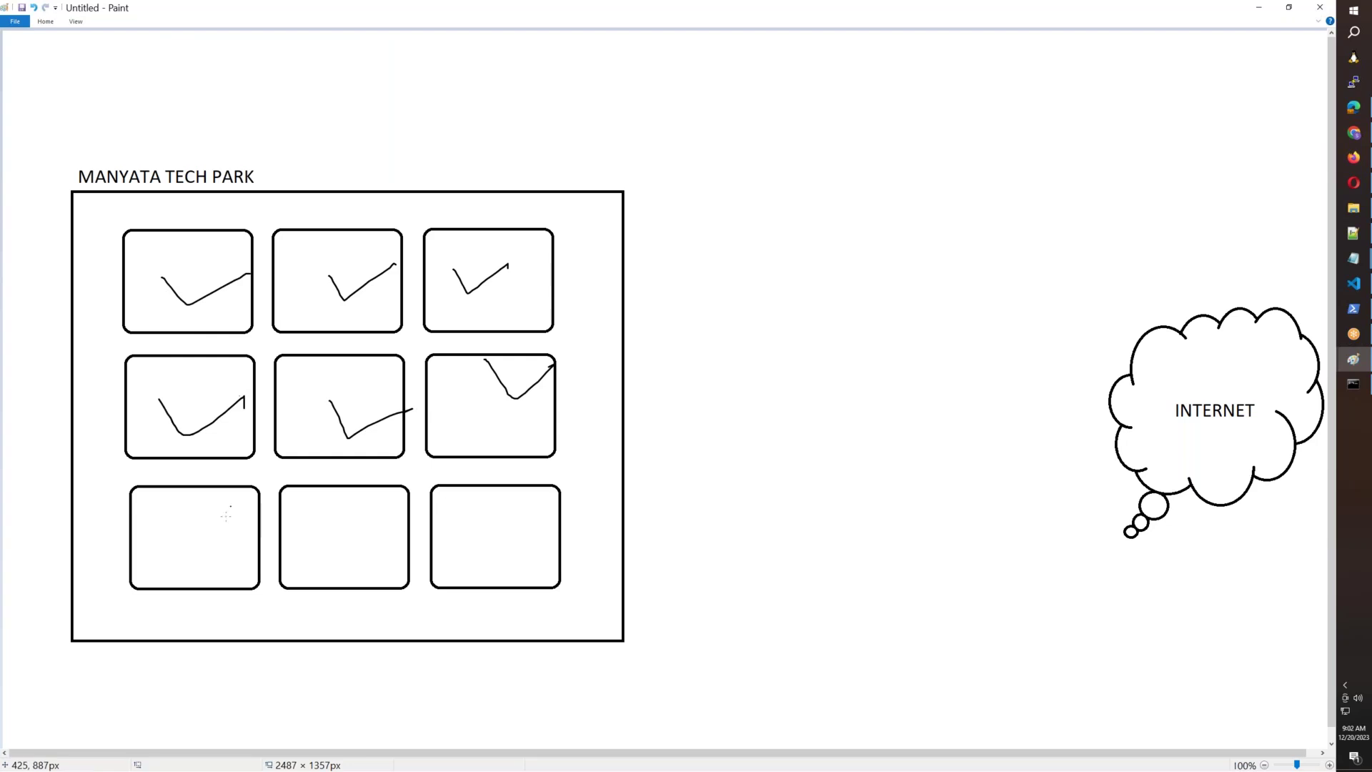
mouse_move(169, 520)
mouse_down()
mouse_move(188, 551)
mouse_move(250, 512)
mouse_up()
drag(333, 540, 561, 477)
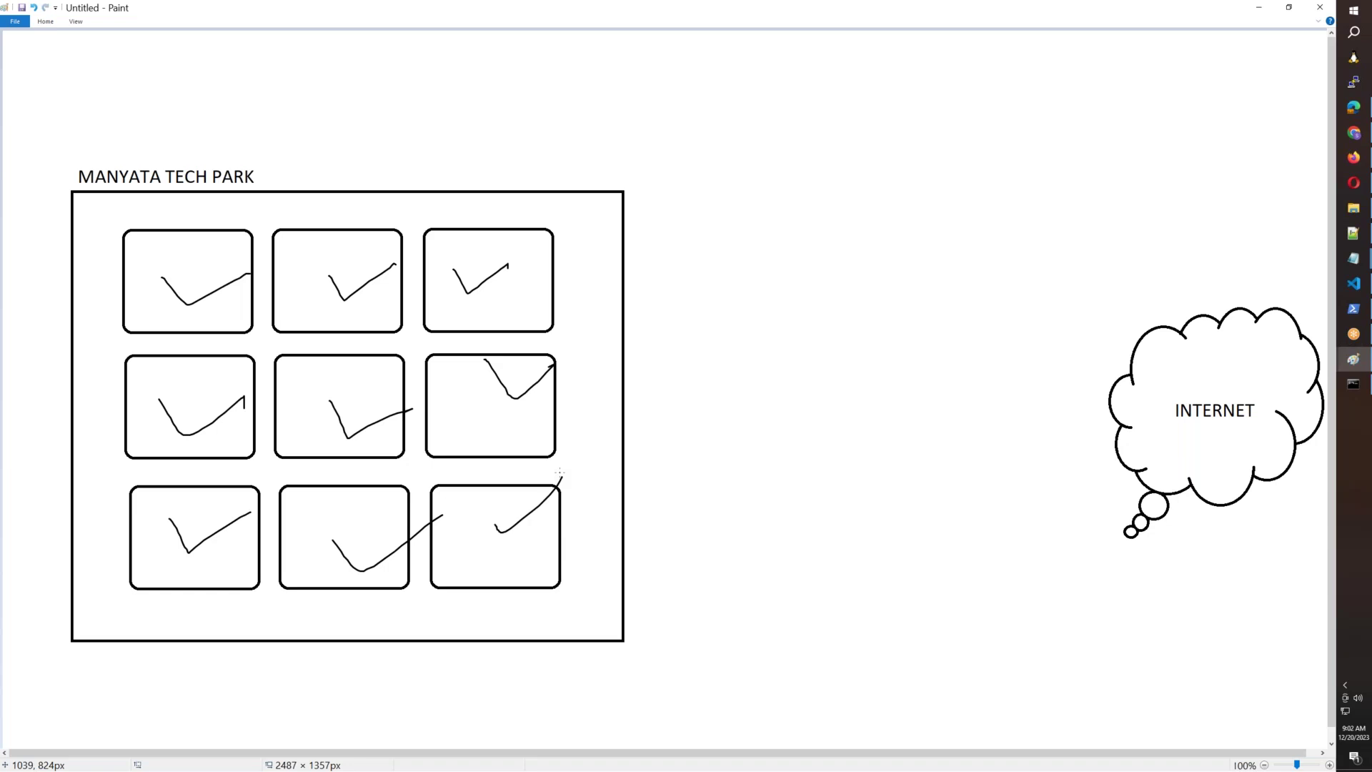
key(ctrl+z)
key(ctrl+z)
key(ctrl+z)
key(ctrl+z)
key(ctrl+z)
key(ctrl+z)
key(ctrl+z)
key(ctrl+z)
key(ctrl+z)
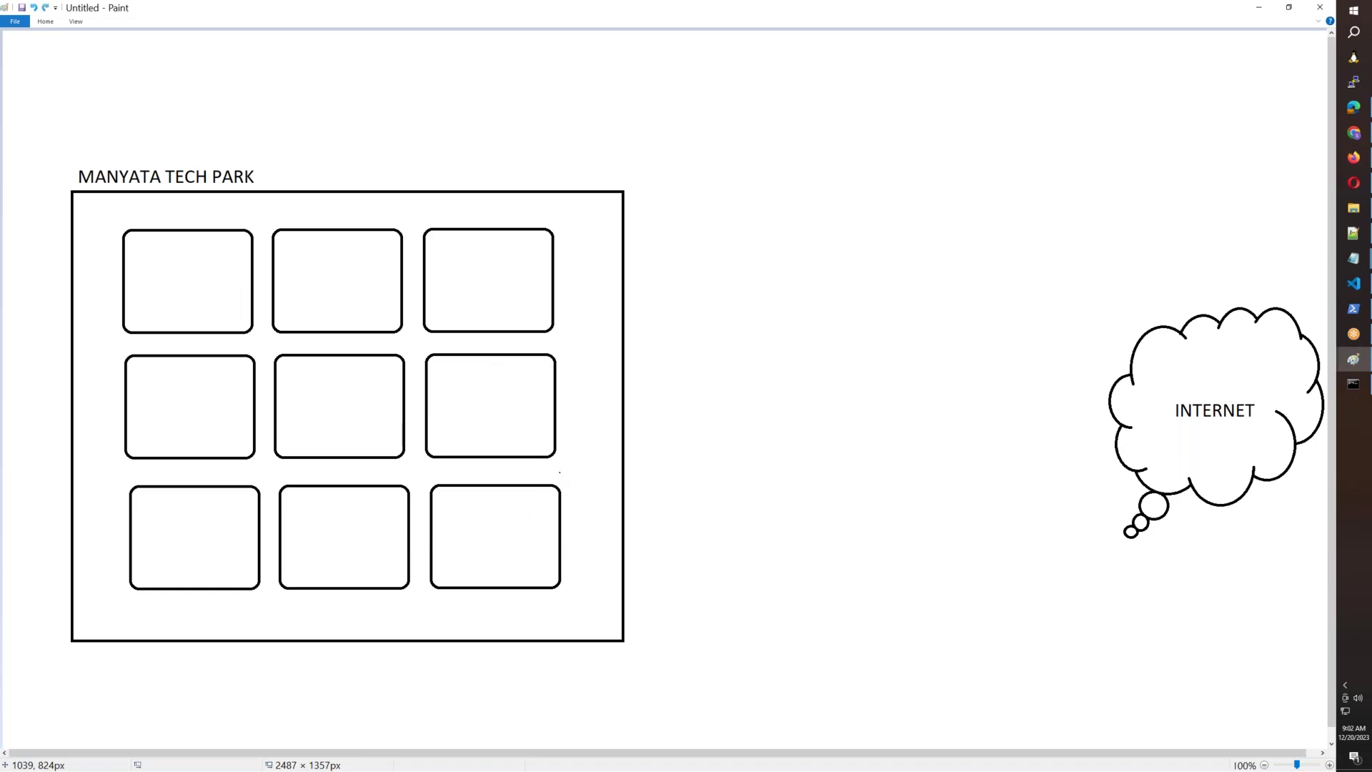
click(1363, 160)
mouse_move(772, 203)
mouse_down()
mouse_move(612, 203)
mouse_move(498, 243)
mouse_up()
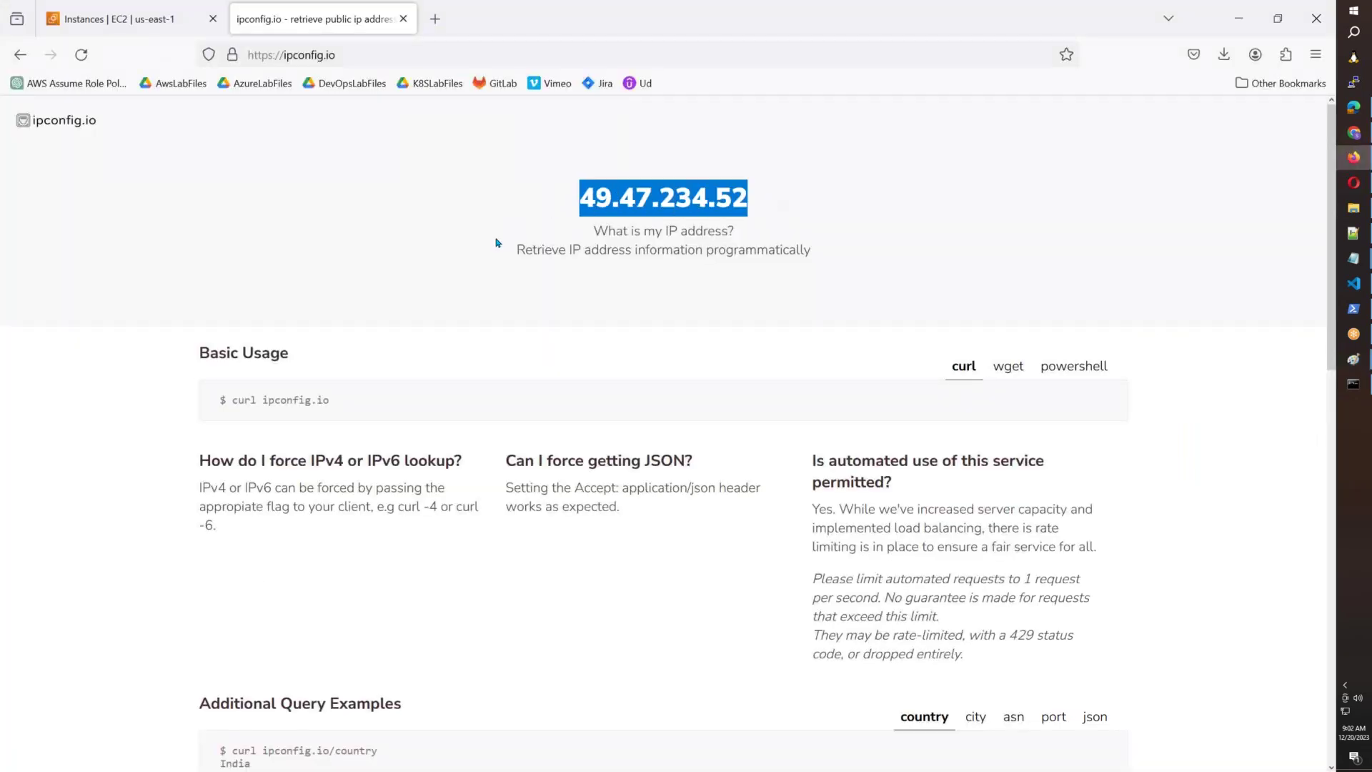
key(alt+Tab)
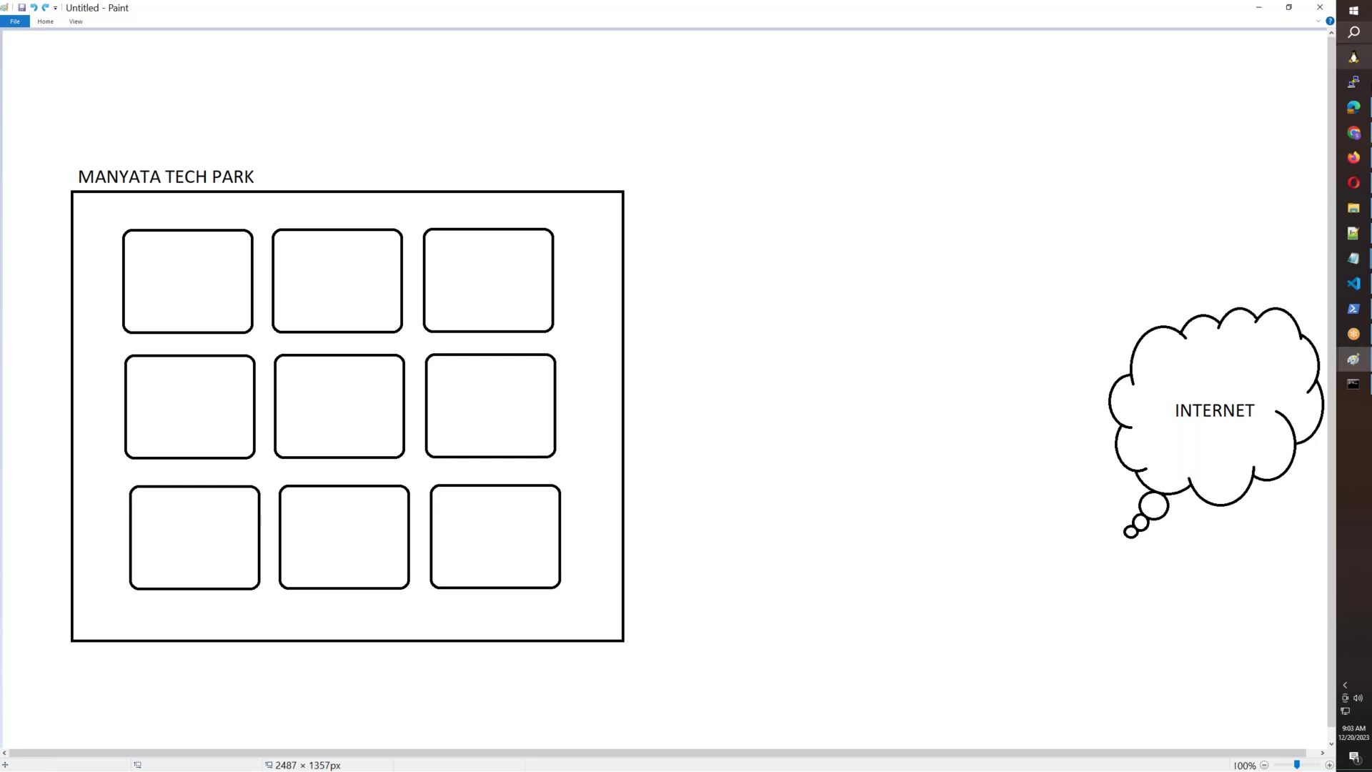
click(1352, 260)
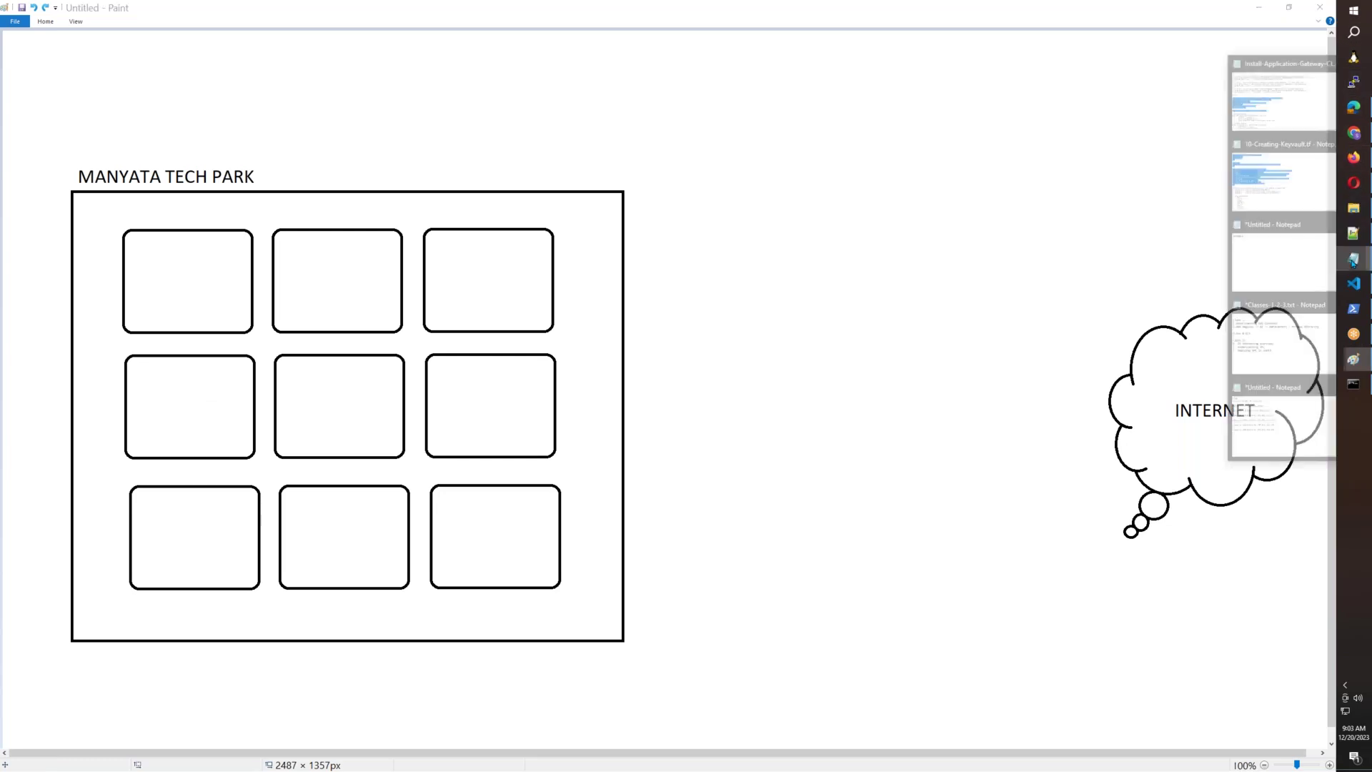
click(1273, 392)
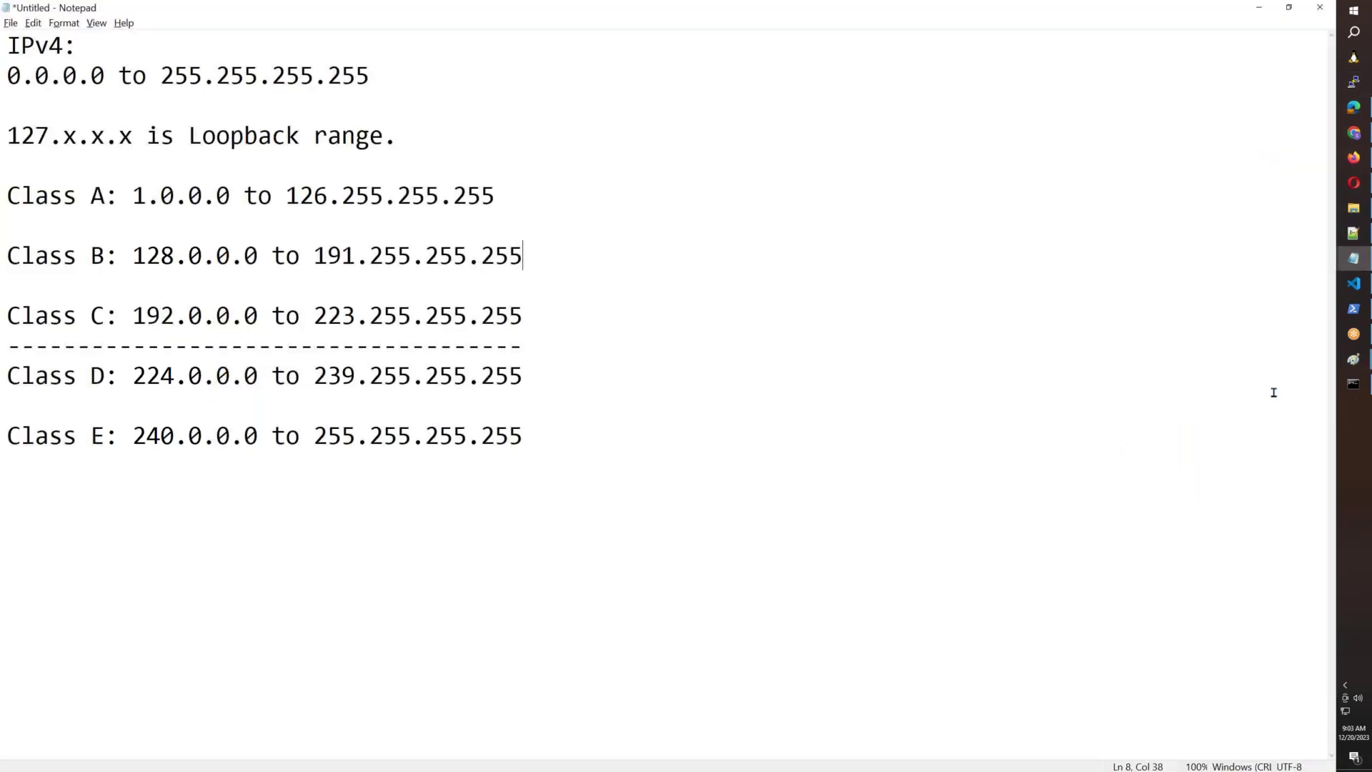
Add a 'Private IP Range:' line under Class A and copy it.
click(37, 225)
key(Return)
key(Up)
text(Private IP R)
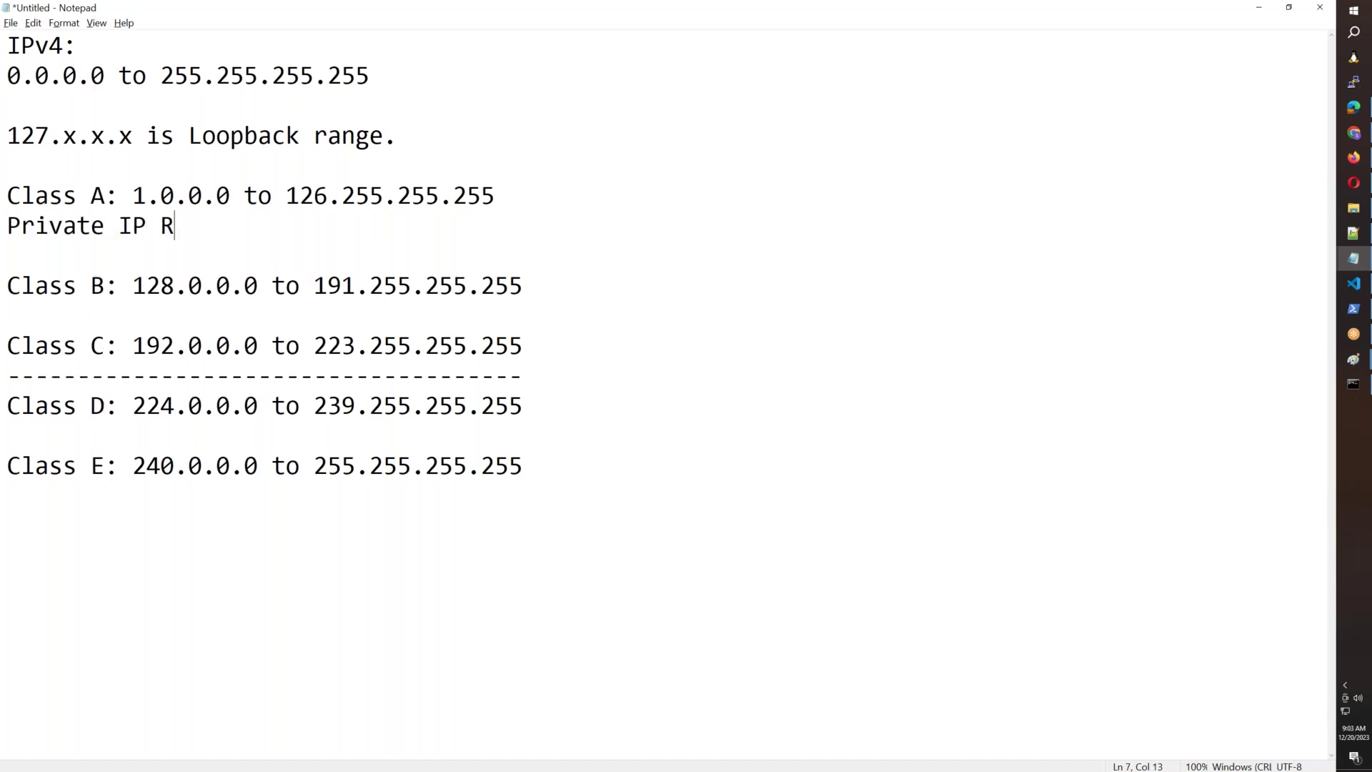
text(ange:)
drag(245, 227, 173, 227)
drag(2, 228, 4, 227)
key(ctrl+c)
Paste the 'Private IP Range:' label under the Class B and Class C lines.
click(46, 309)
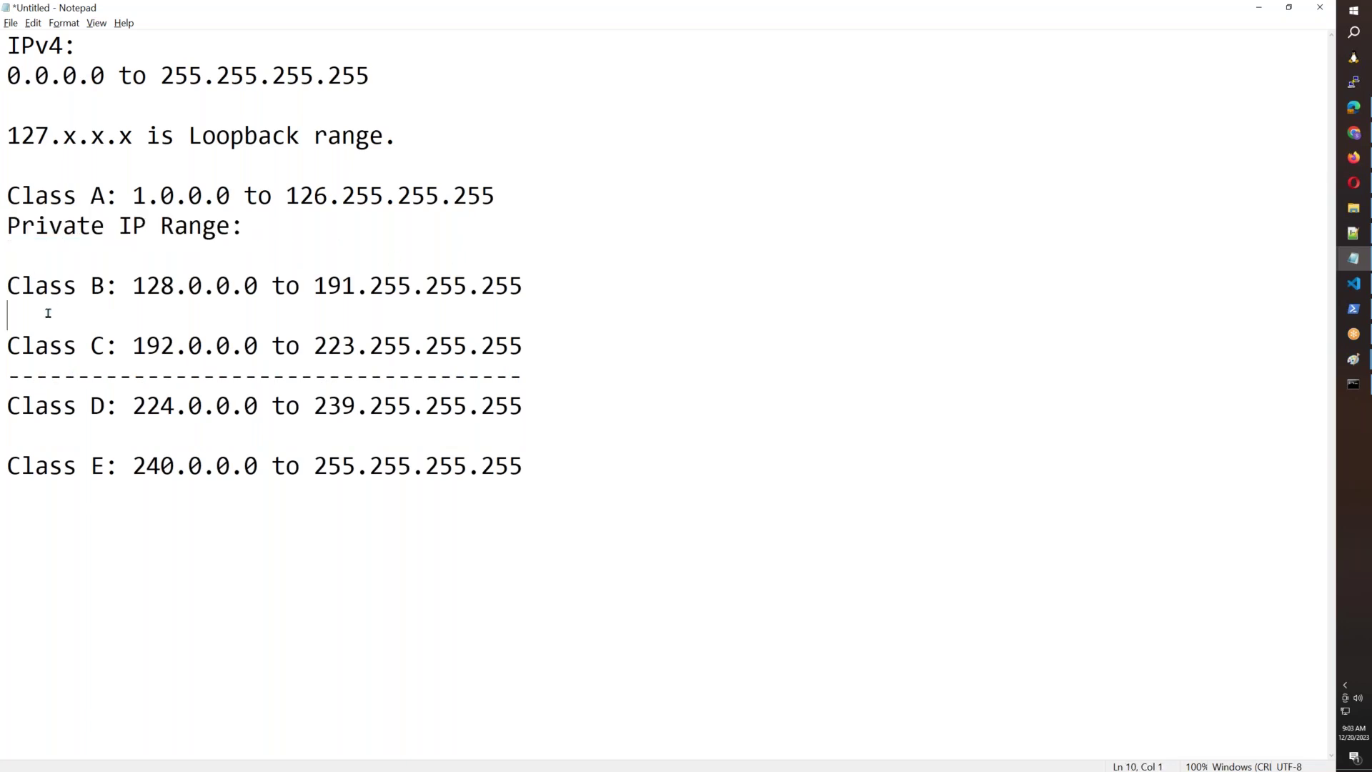
key(Return)
key(ctrl+v)
key(Return)
key(Up)
key(BackSpace)
key(Down)
key(Down)
key(End)
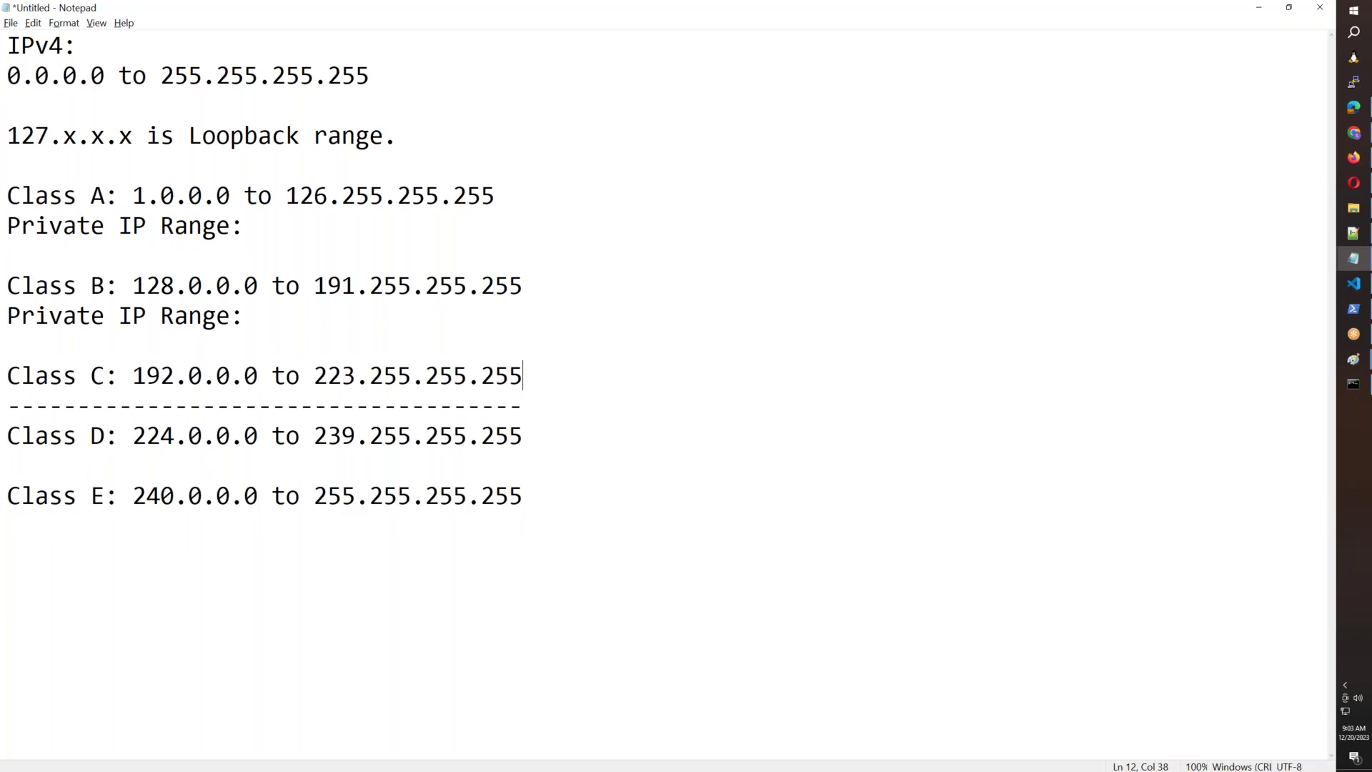
key(Return)
key(ctrl+v)
key(Return)
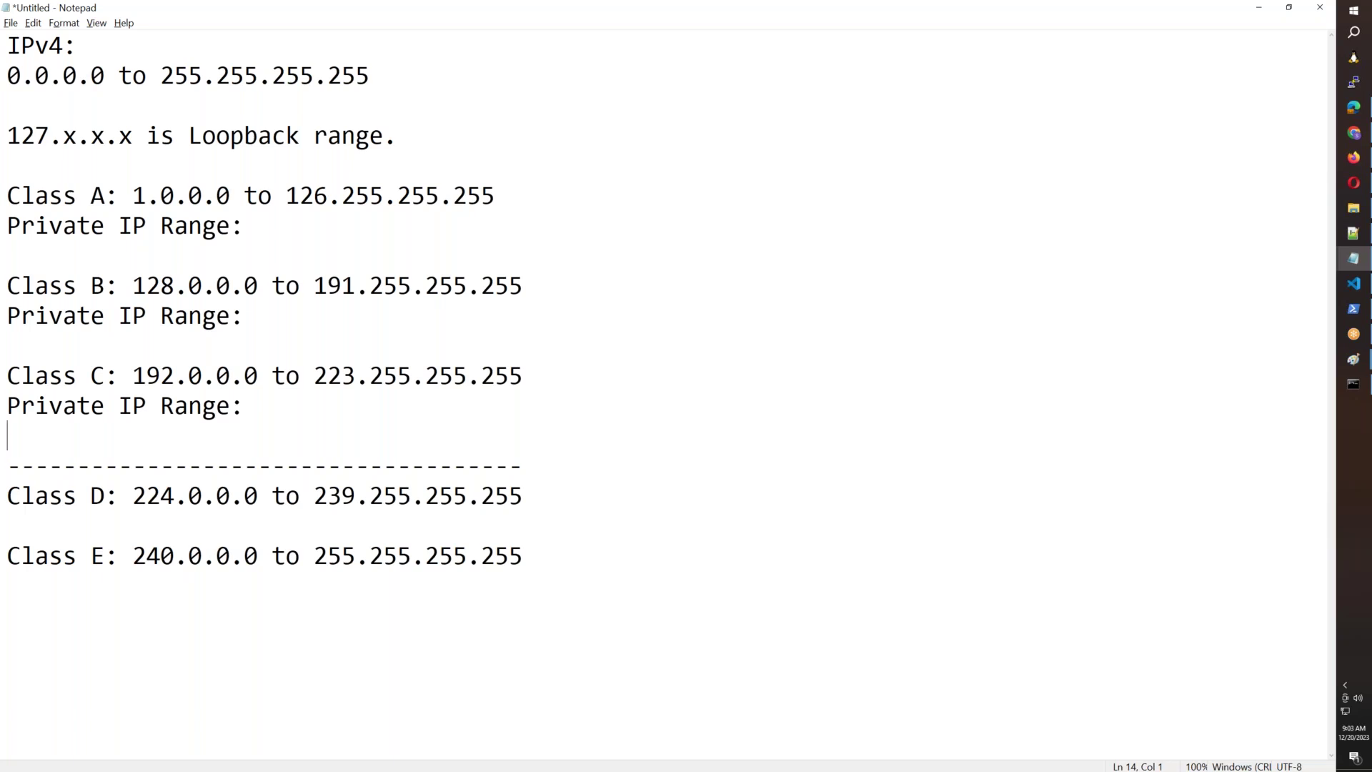
key(Return)
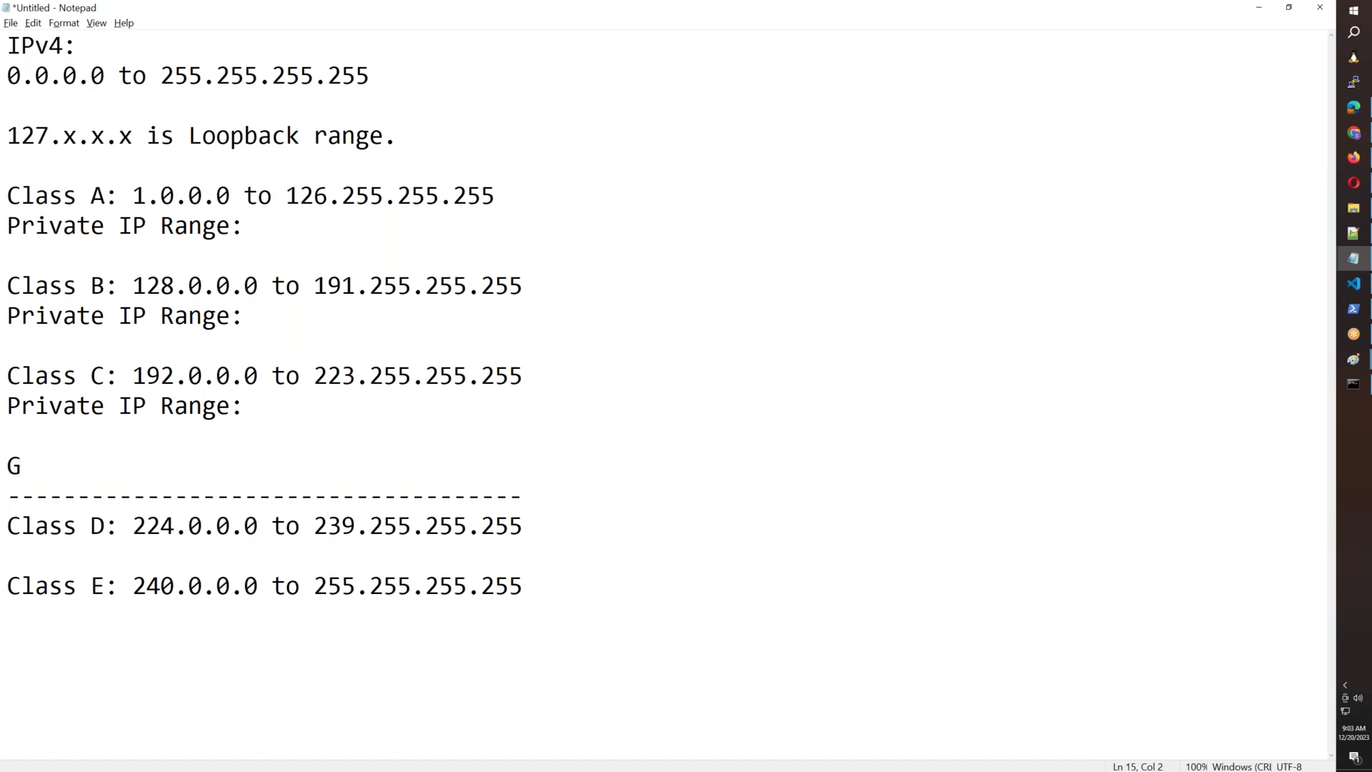
Type a stray code below the labels, then delete it.
key(BackSpace)
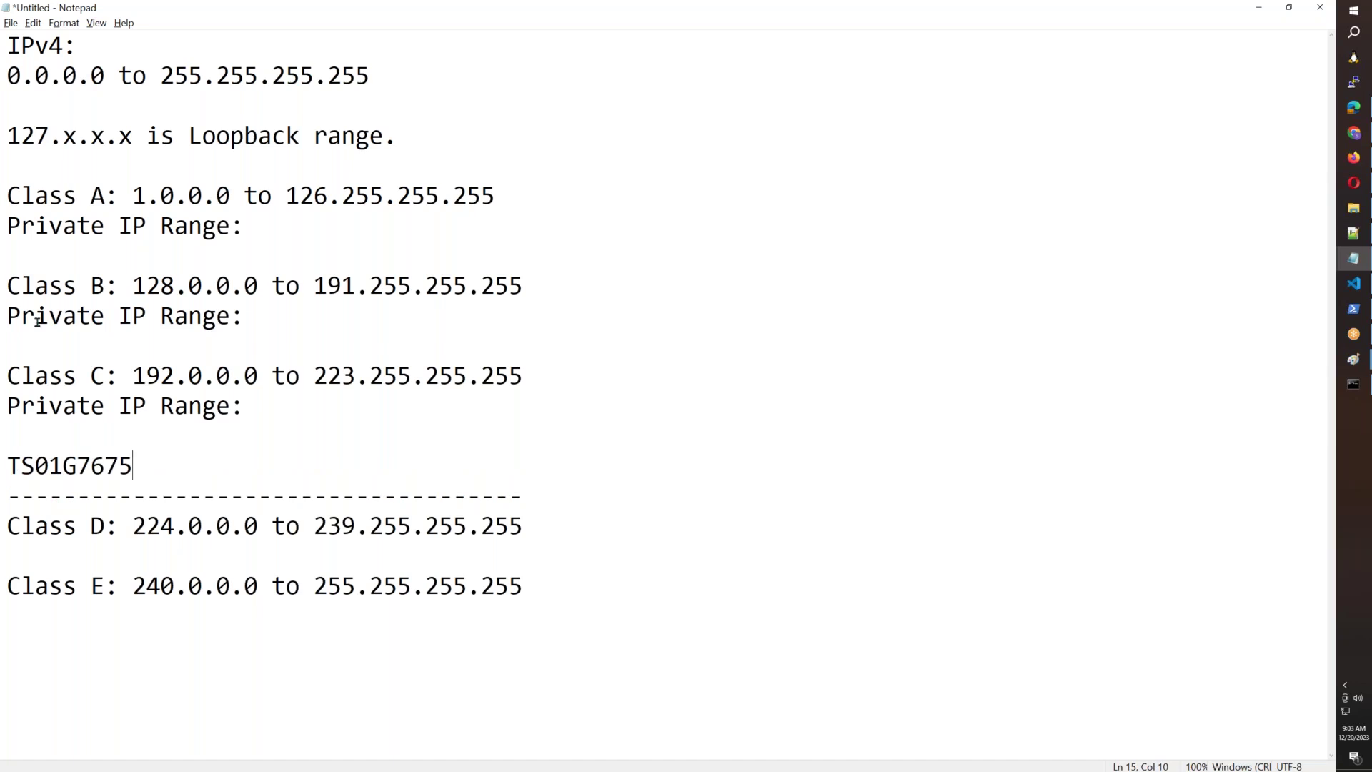
key(Left)
key(Left)
key(Left)
key(Left)
key(shift+Left)
drag(136, 466, 2, 462)
key(BackSpace)
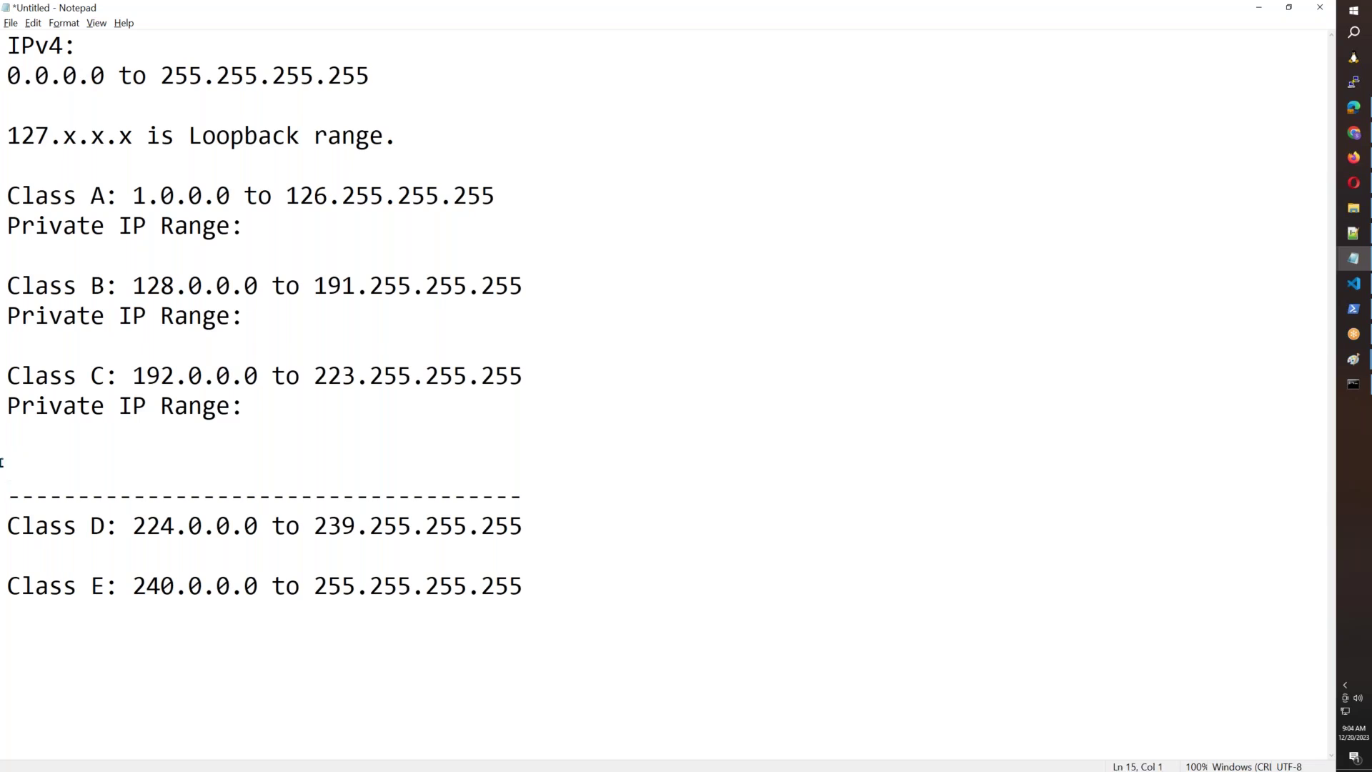
Fill in 10.0.0.0 to 10.255.255.255 for Class A and 172.16.0.0 to 172.31.255.255 for Class B.
click(270, 226)
text(10.0.0.0 to 10.255.255.255)
drag(530, 189, 133, 194)
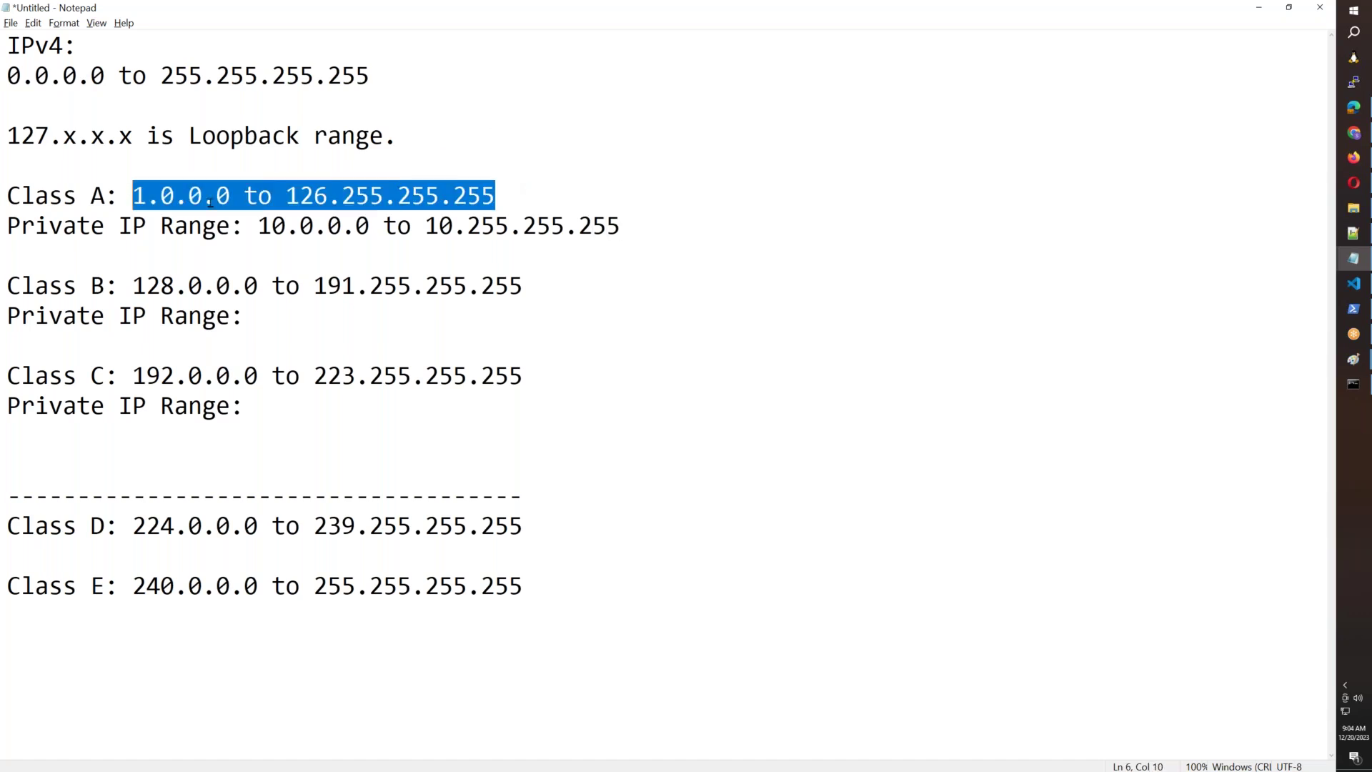
click(668, 223)
click(331, 315)
text(172.16.0.0 to 172.2)
key(BackSpace)
text(31.255.2)
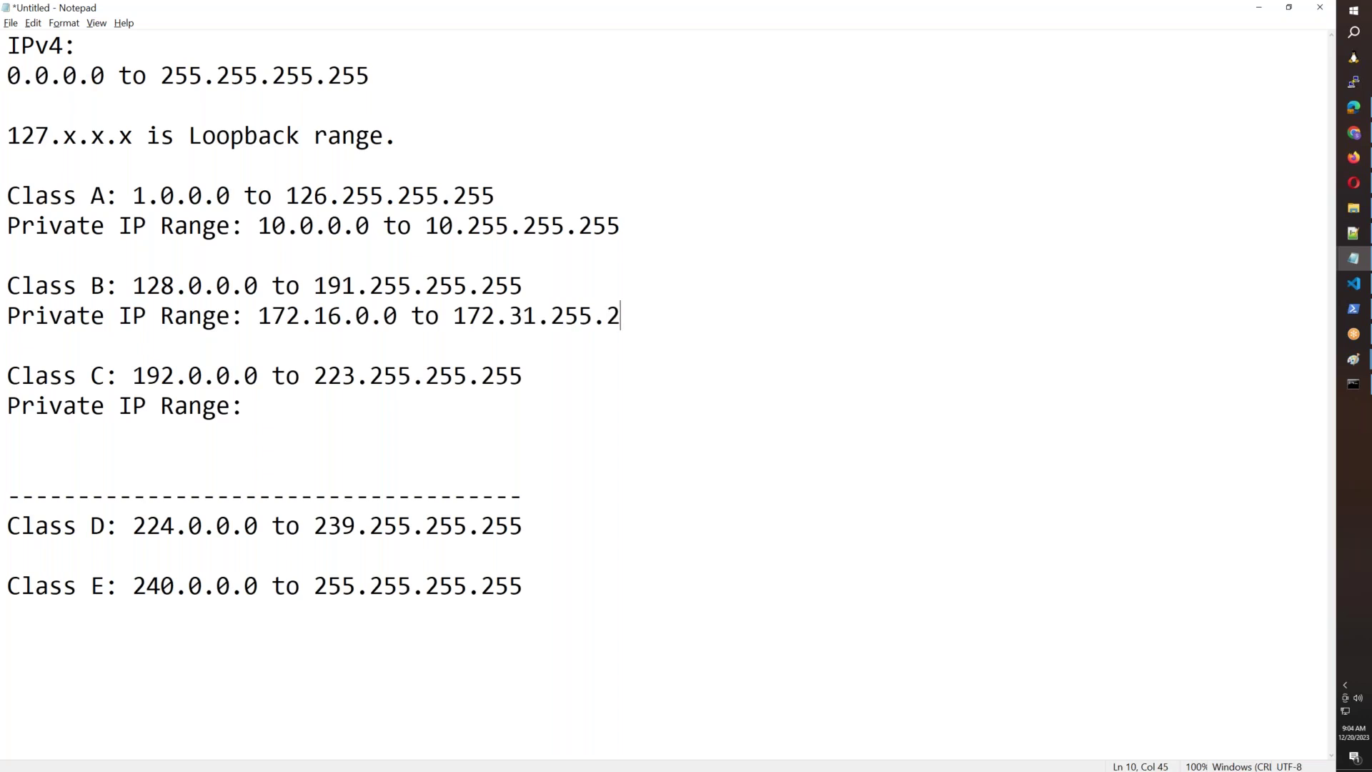
text(55)
Fill in 192.168.0.0 to 192.168.255.255 for Class C and review the three ranges.
click(267, 409)
text(192.168.0.0 to 192.168.255.255)
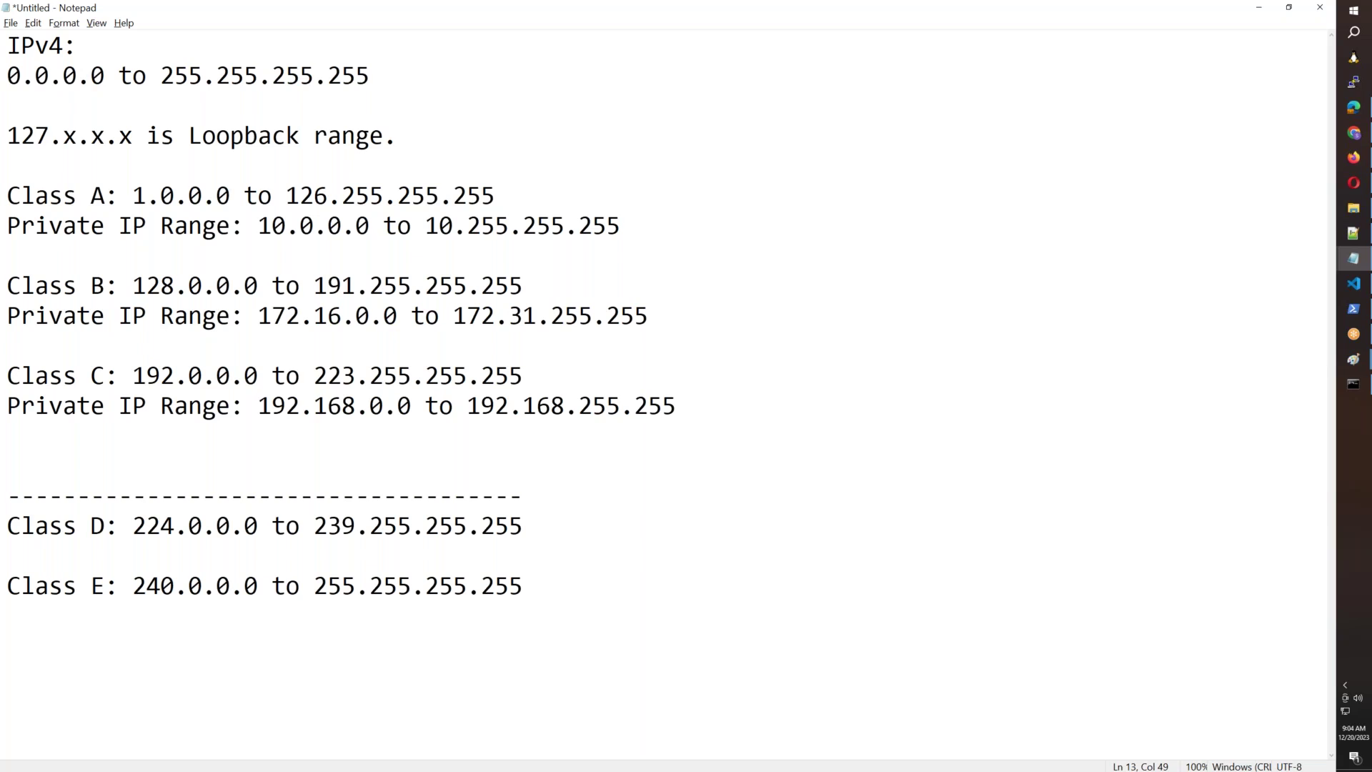
drag(683, 405, 6, 405)
drag(651, 315, 5, 316)
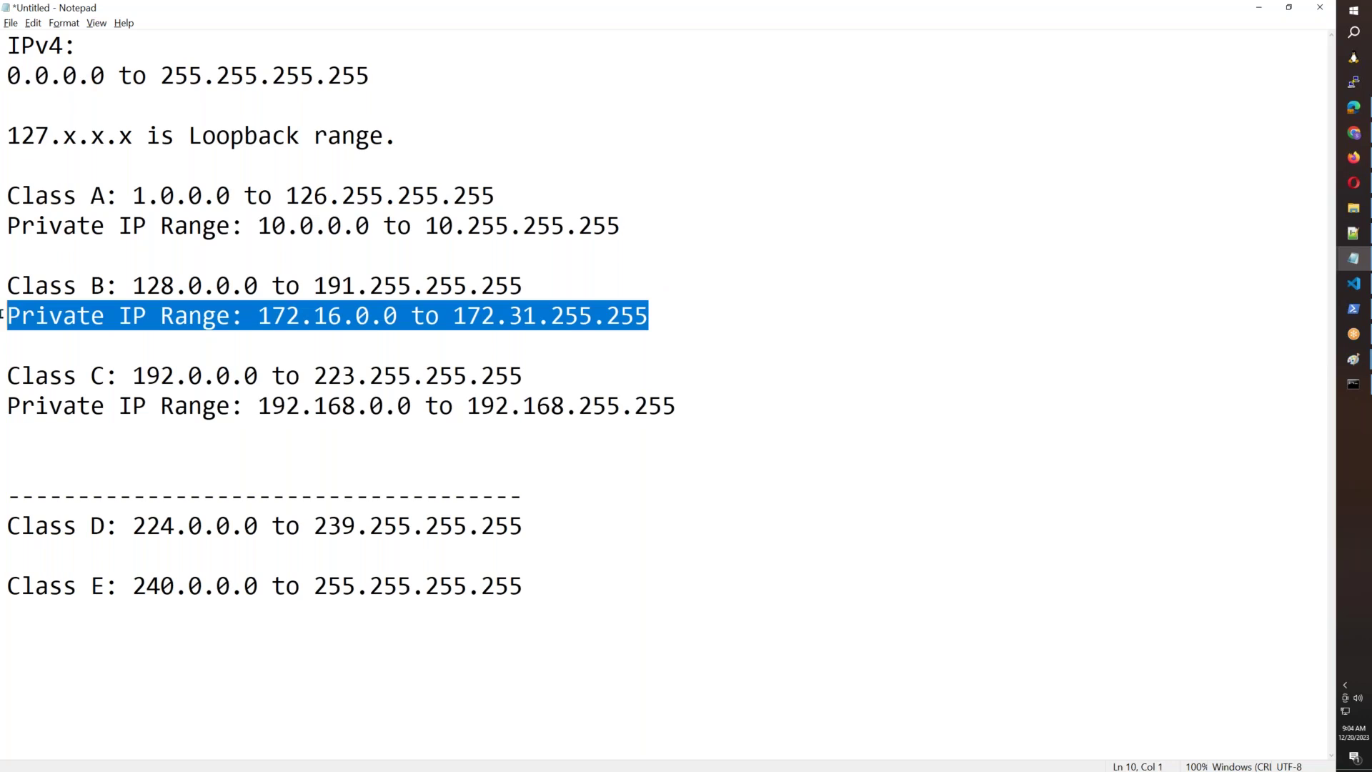
drag(622, 226, 7, 195)
Add a new line under the Class C private range with the student's name and 'Roll No 55.'.
click(381, 193)
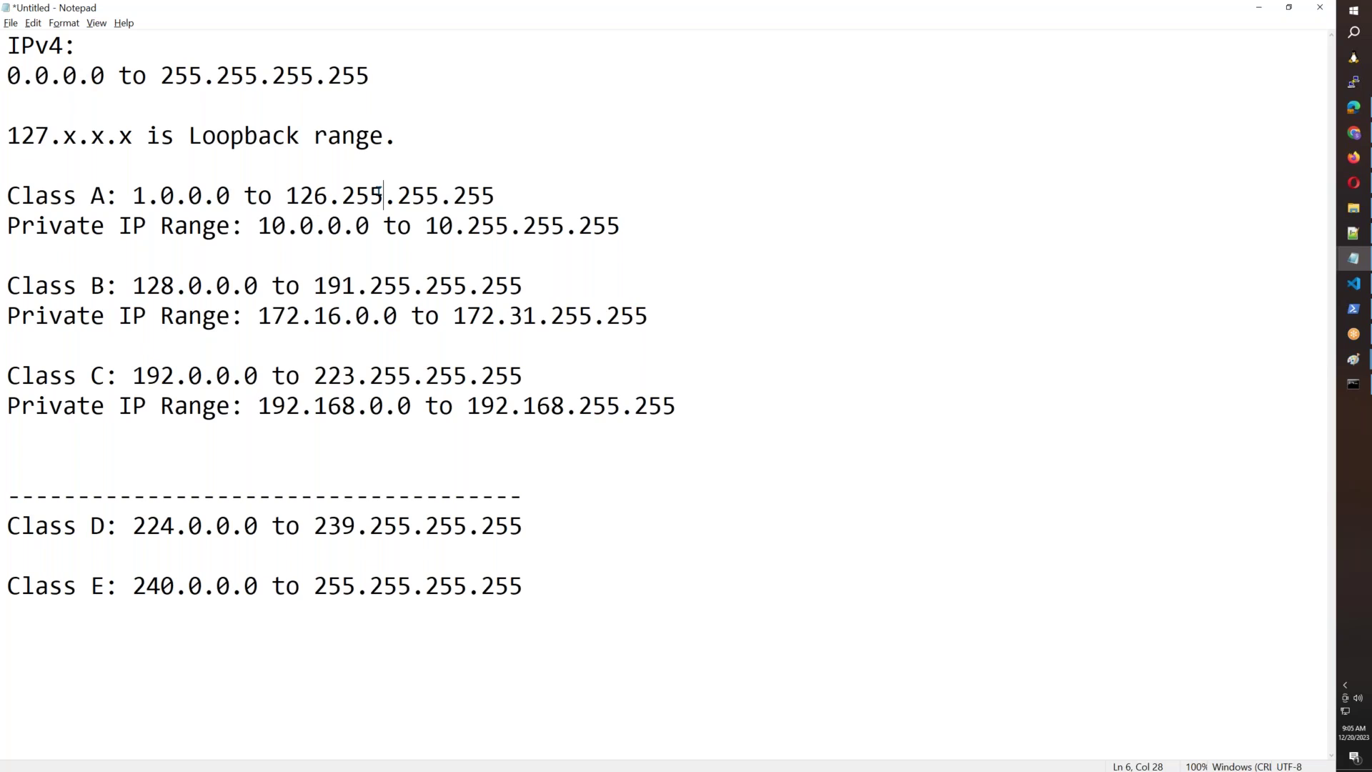
click(199, 438)
key(Return)
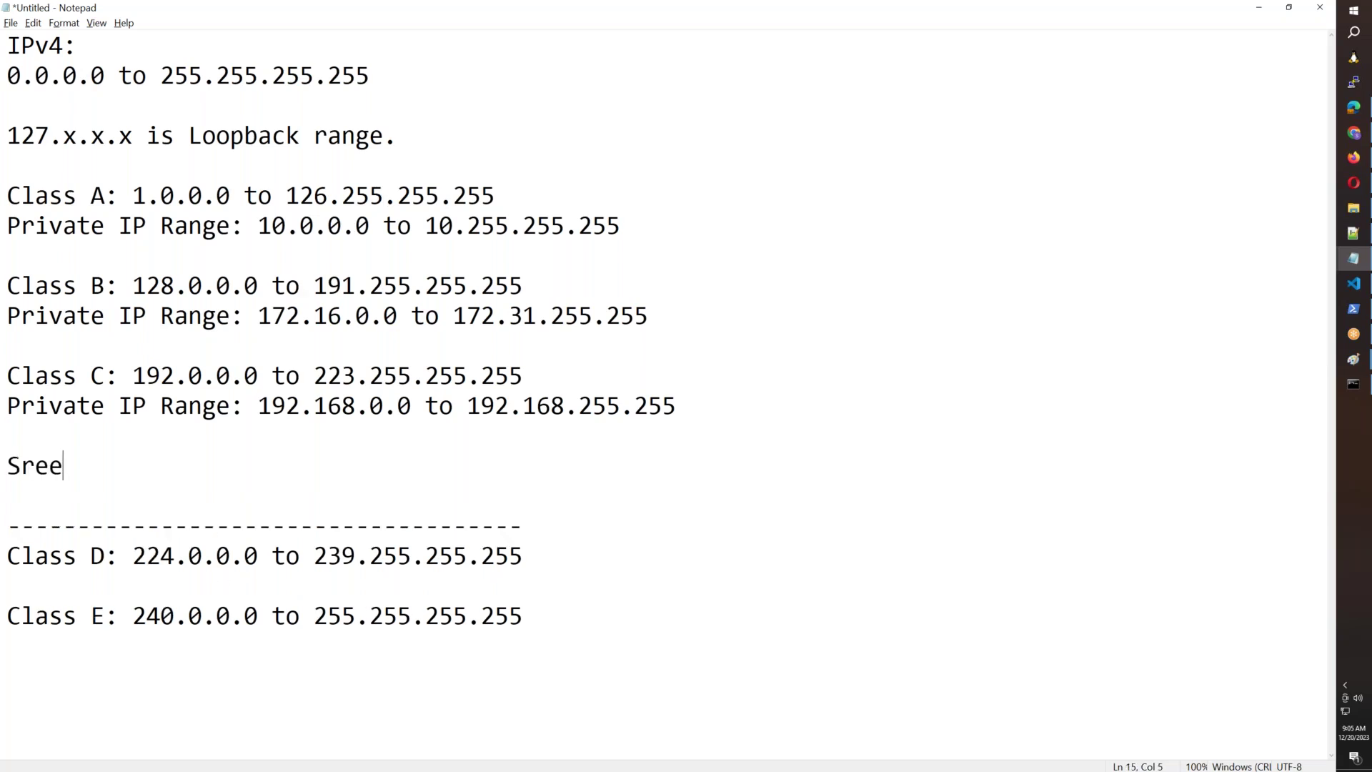
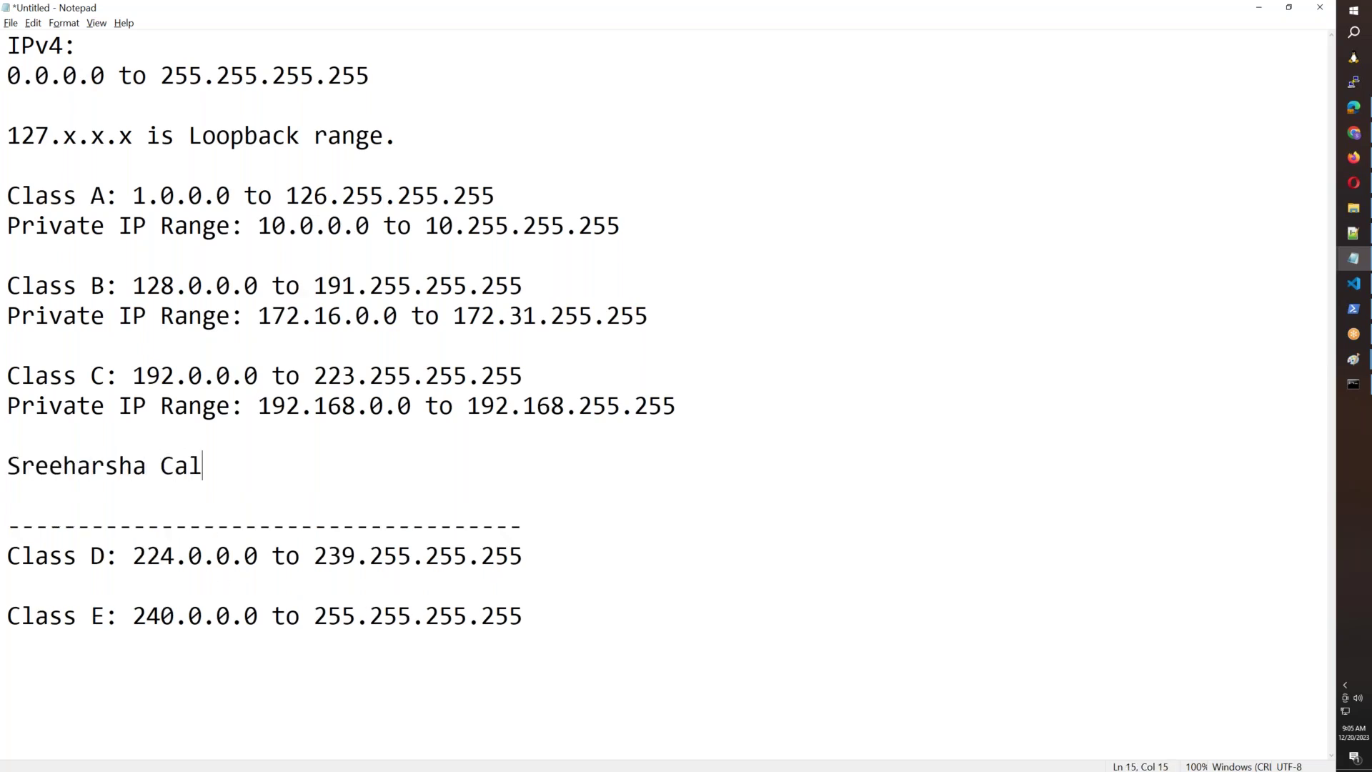
key(BackSpace)
key(BackSpace)
key(BackSpace)
key(BackSpace)
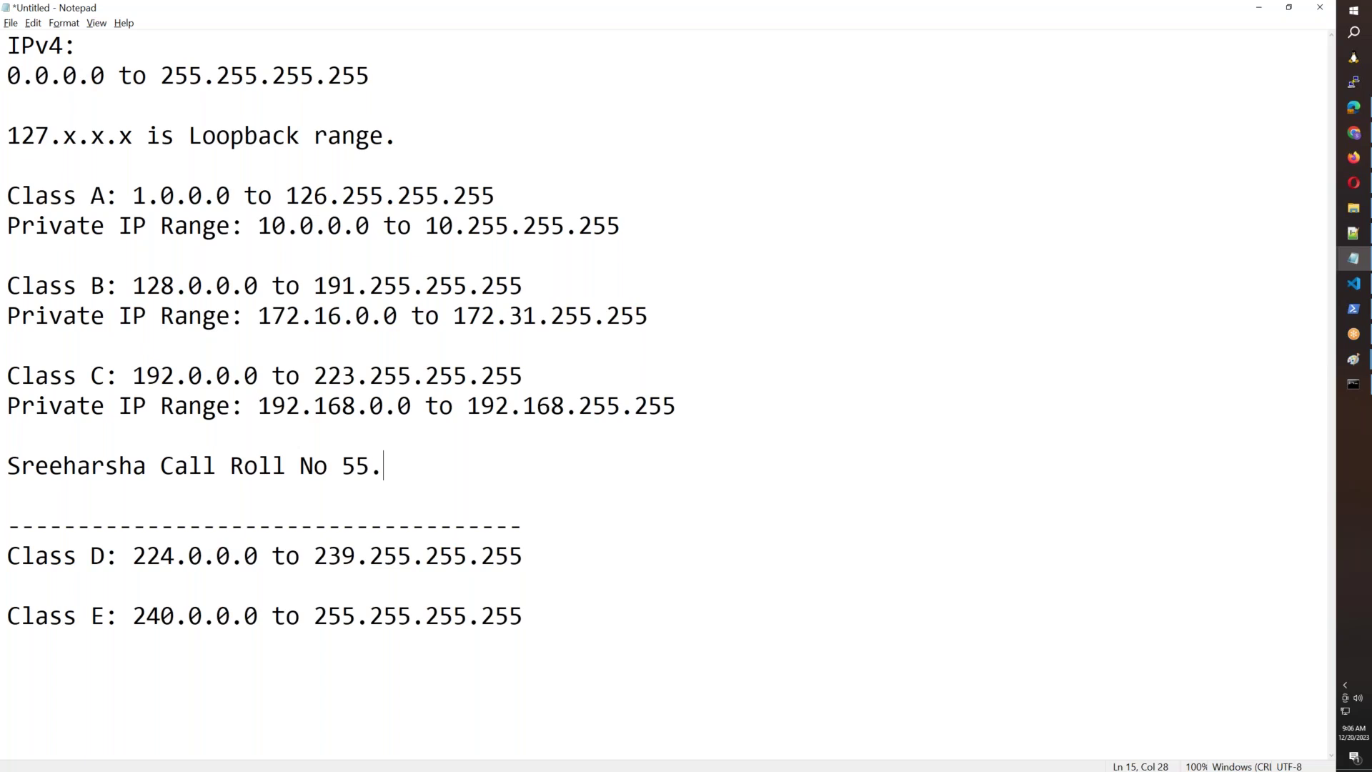
Append '(Class Roll Number)' to the end of the Class C private range line.
click(747, 405)
text((Class Ri)
text(ll)
key(BackSpace)
key(BackSpace)
key(BackSpace)
text(ill)
key(BackSpace)
key(BackSpace)
key(BackSpace)
text(oll No)
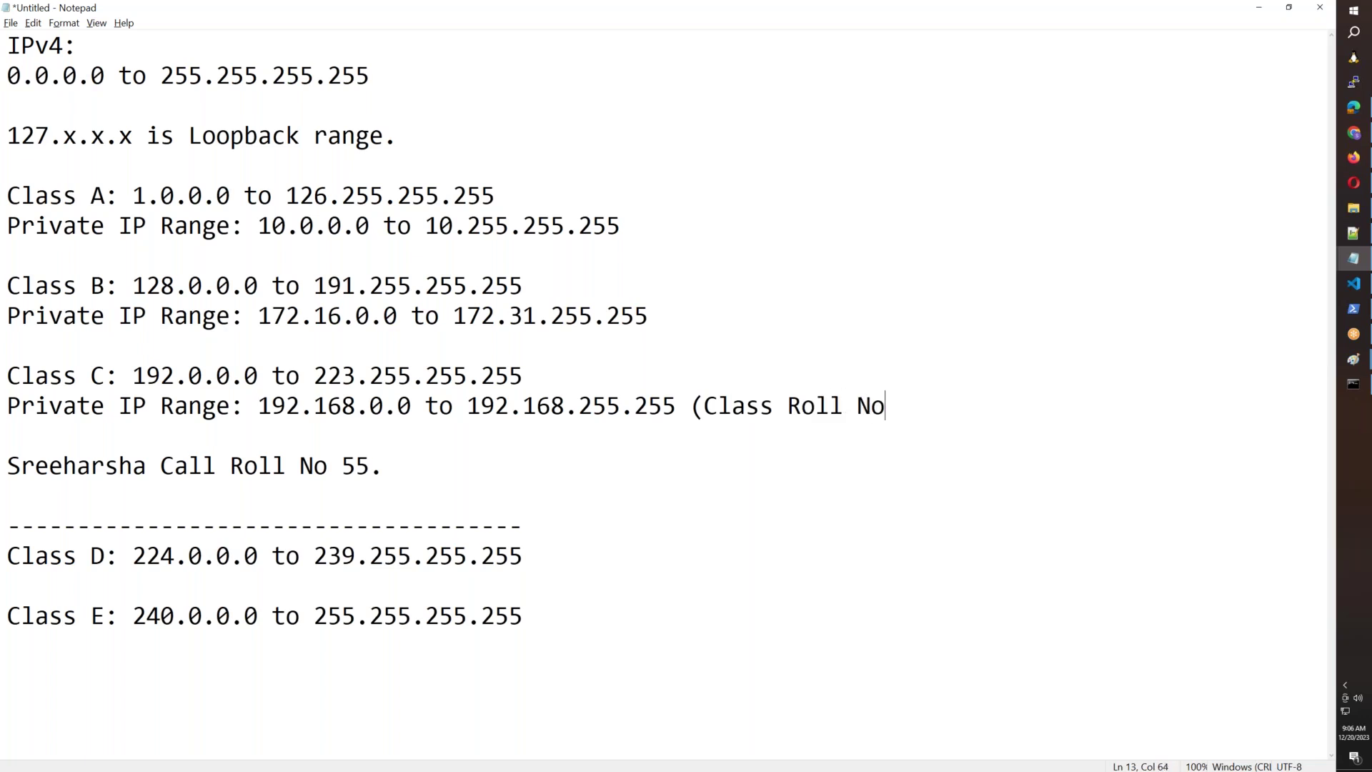
key(BackSpace)
text(umber))
Begin a '(Hall Ticket Number -' annotation at the end of the Class C line.
drag(259, 407, 676, 410)
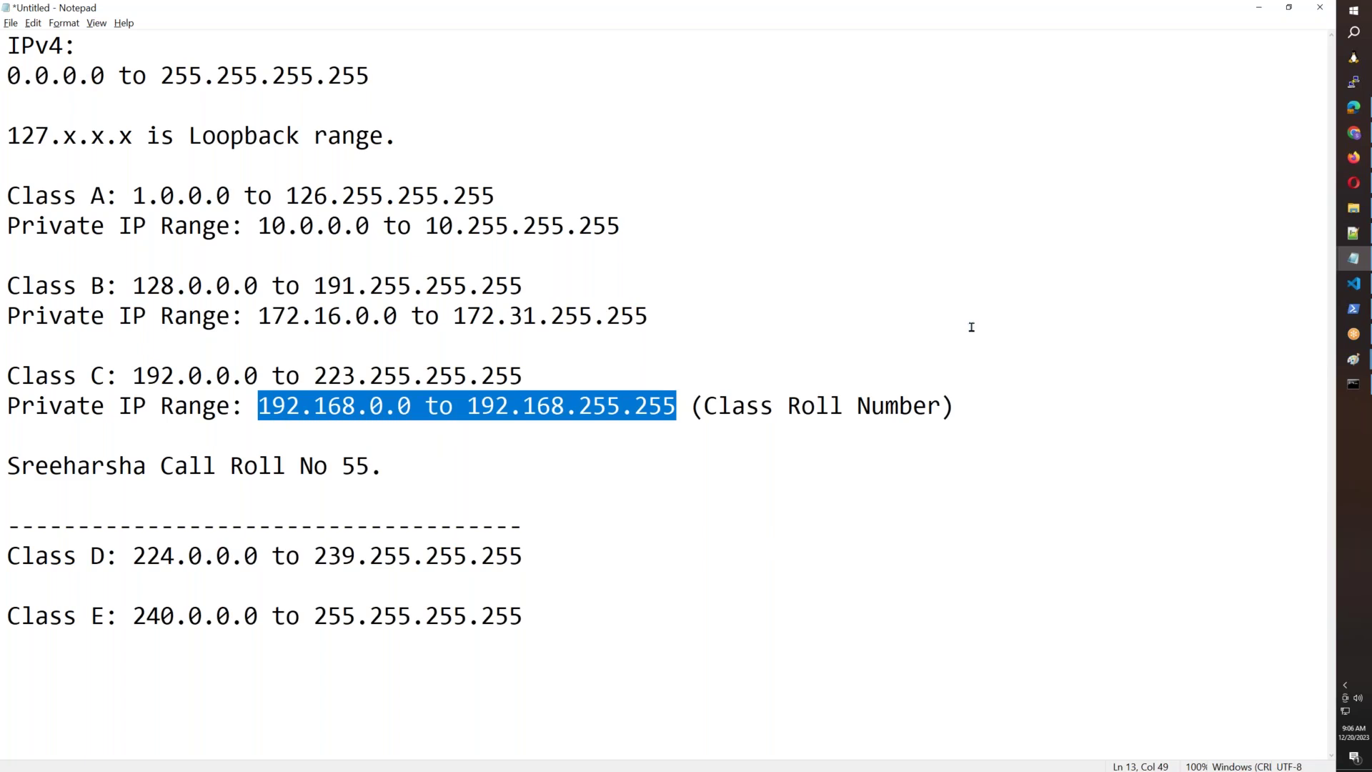
click(339, 422)
drag(257, 408, 649, 409)
drag(1014, 411, 688, 411)
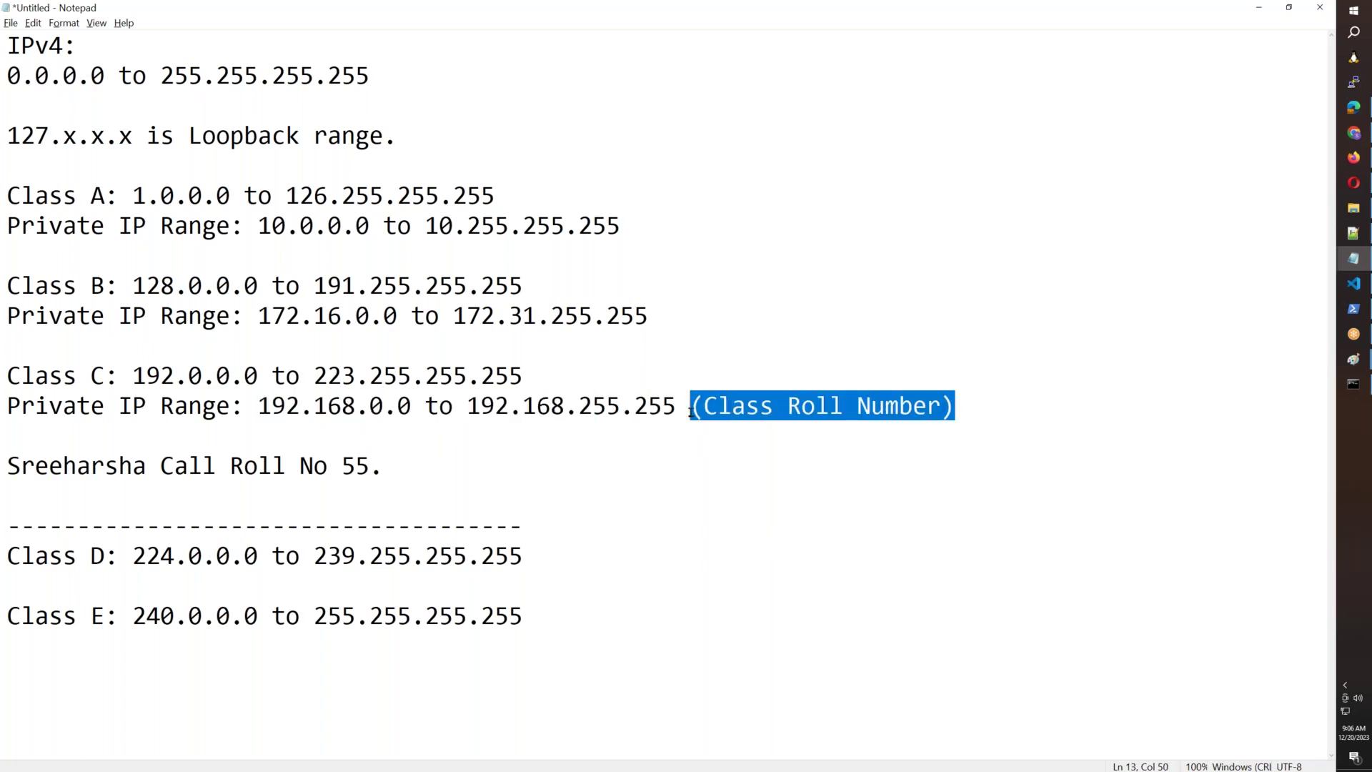
click(592, 377)
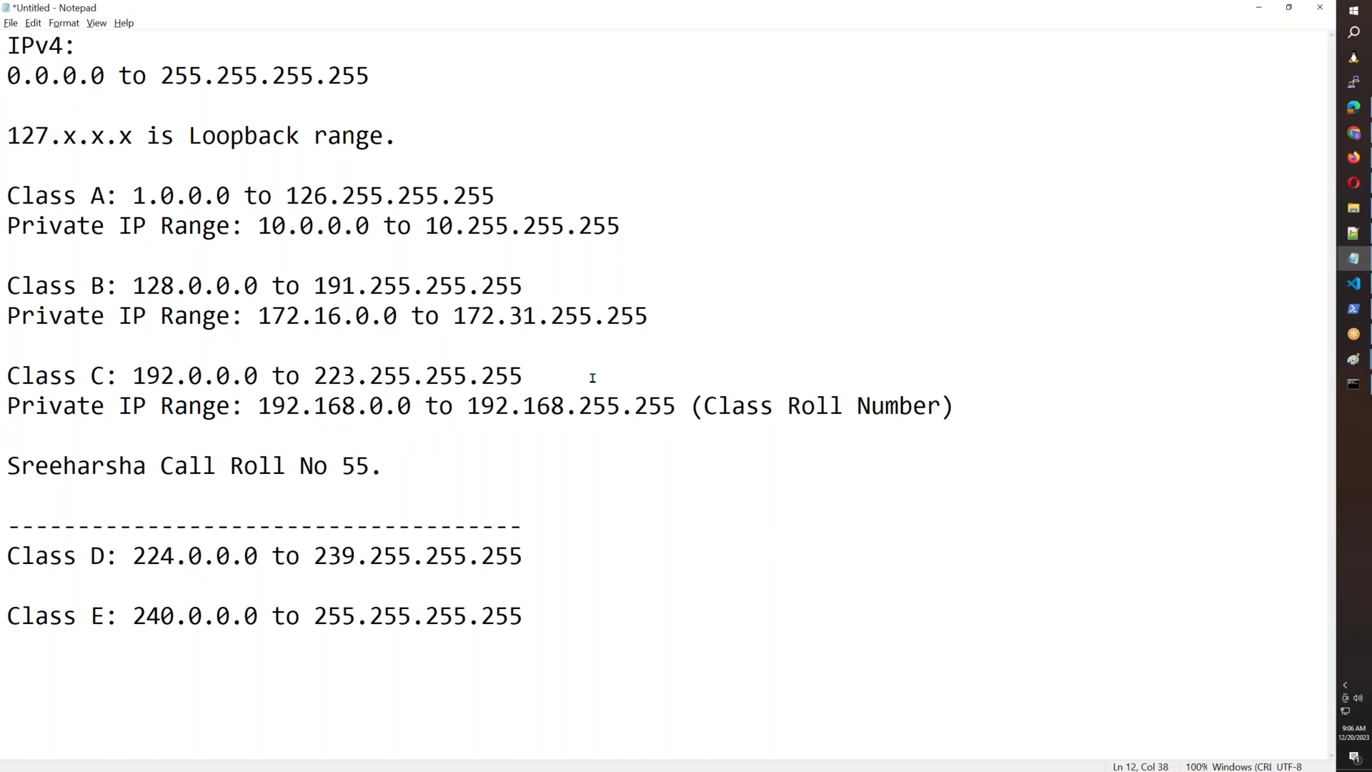
text((Hall Ticket Number)
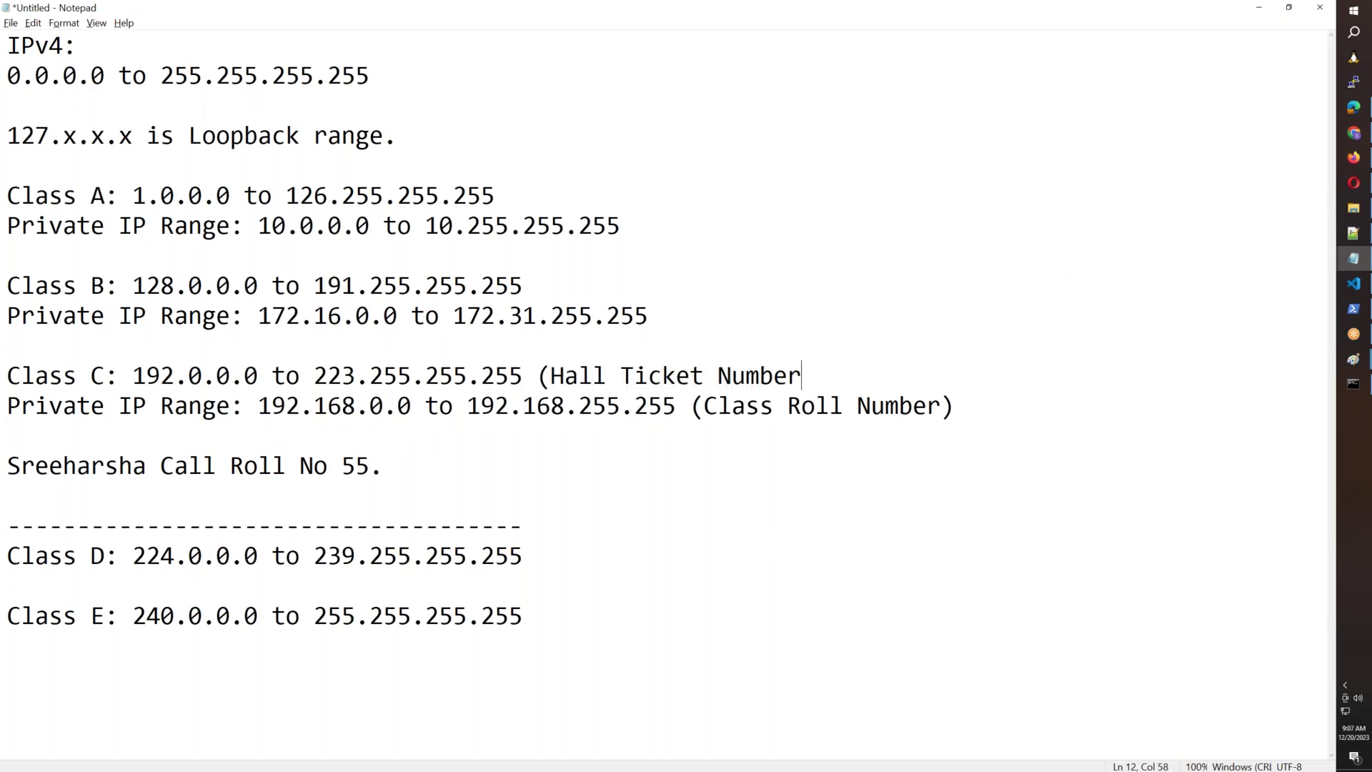
text( -)
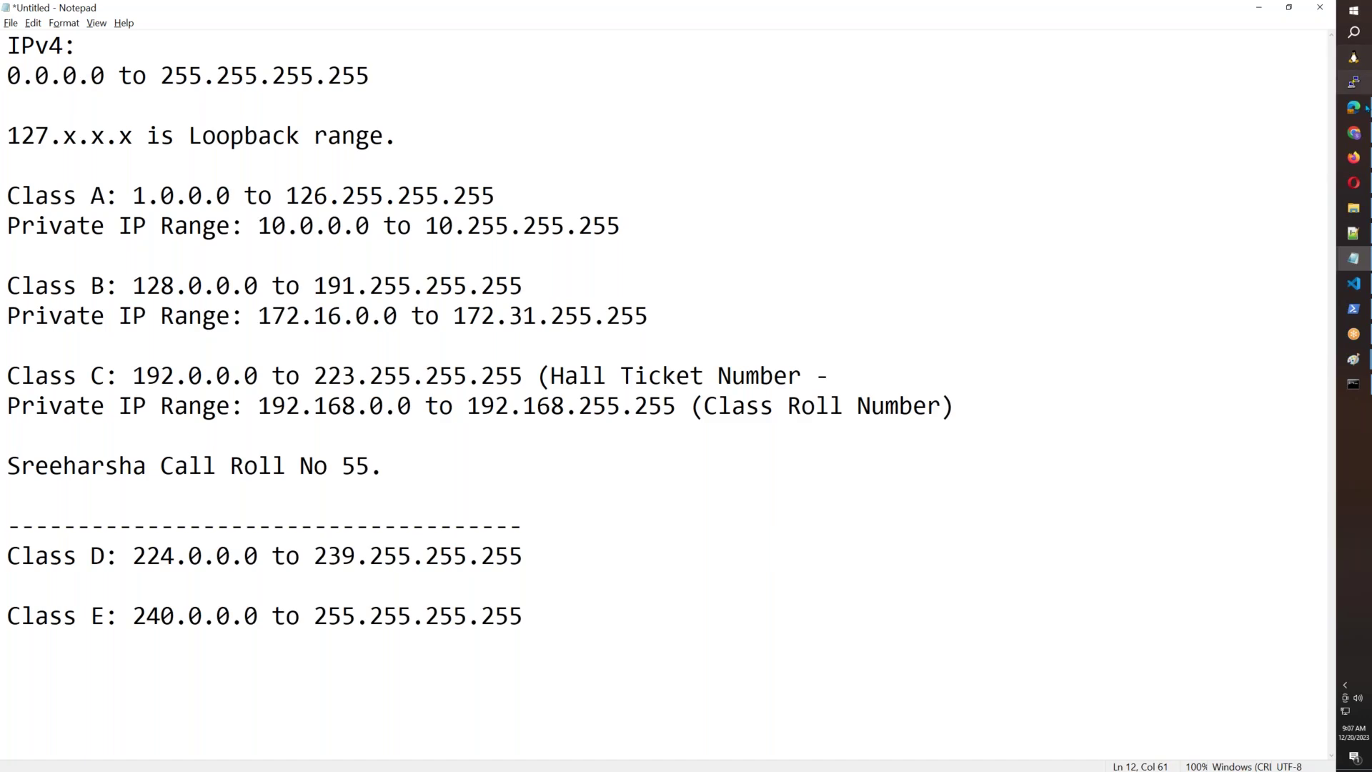
click(1350, 161)
drag(757, 204, 584, 200)
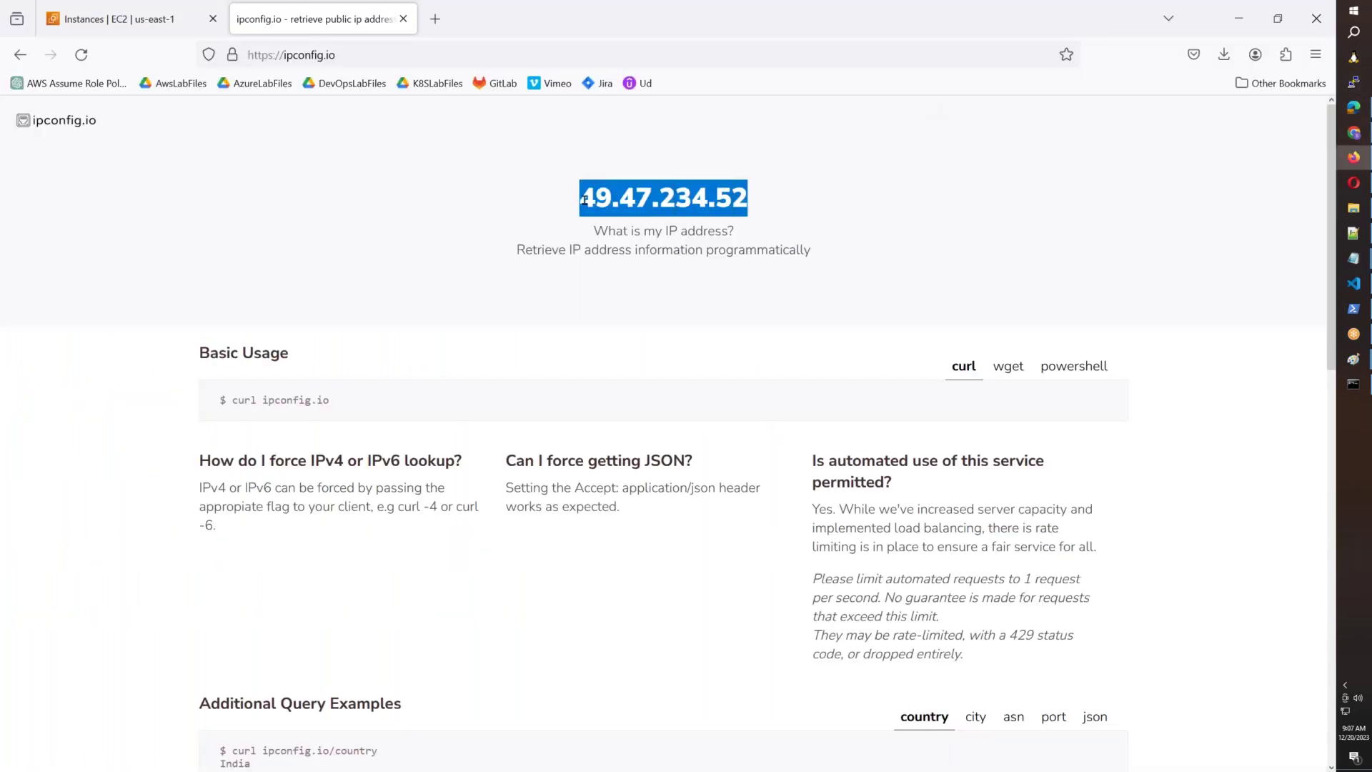
key(ctrl+c)
key(alt+Tab)
key(ctrl+v)
text())
Paste local IPv4 192.168.1.187 from ipconfig into the Class Roll Number note, then return to Paint.
click(935, 410)
text(-)
click(1354, 384)
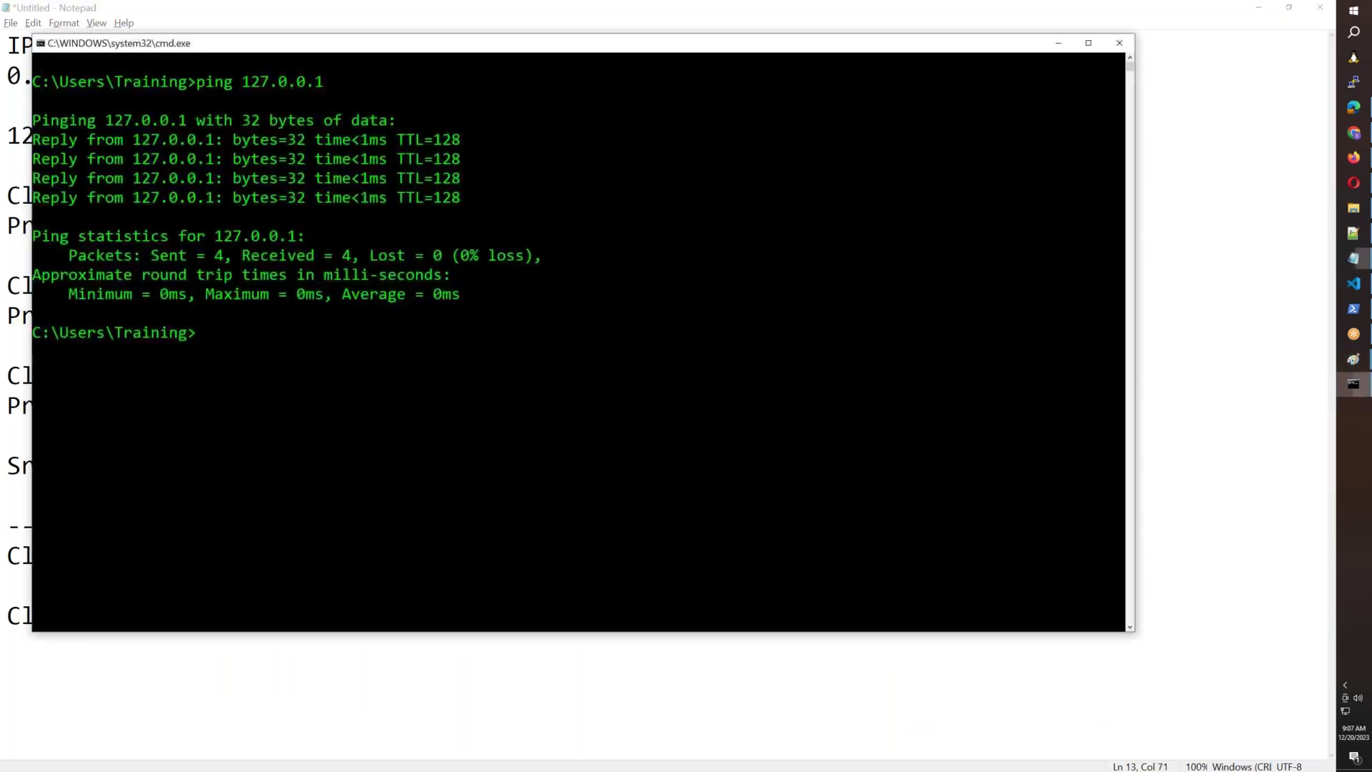
text(ipconfig)
key(Return)
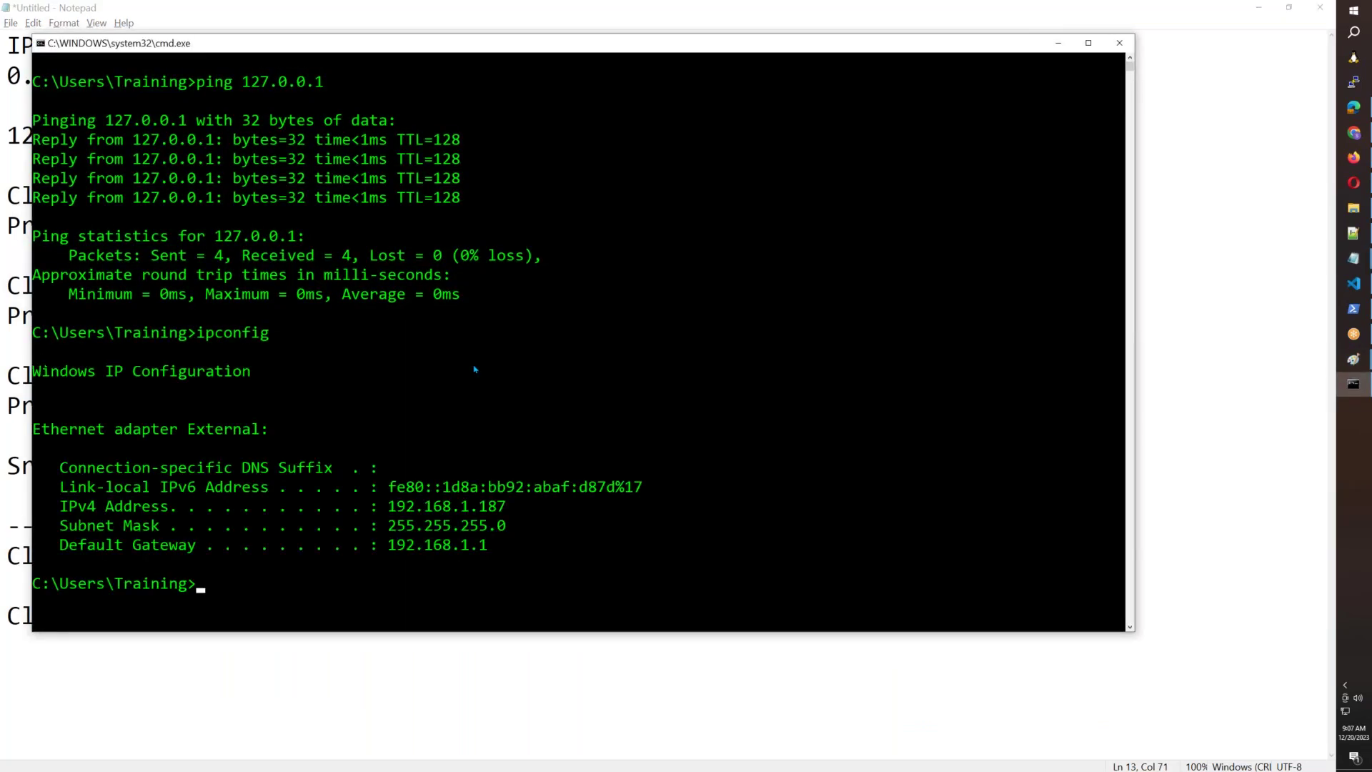
drag(492, 512, 394, 504)
key(ctrl+c)
key(alt+Tab)
key(ctrl+v)
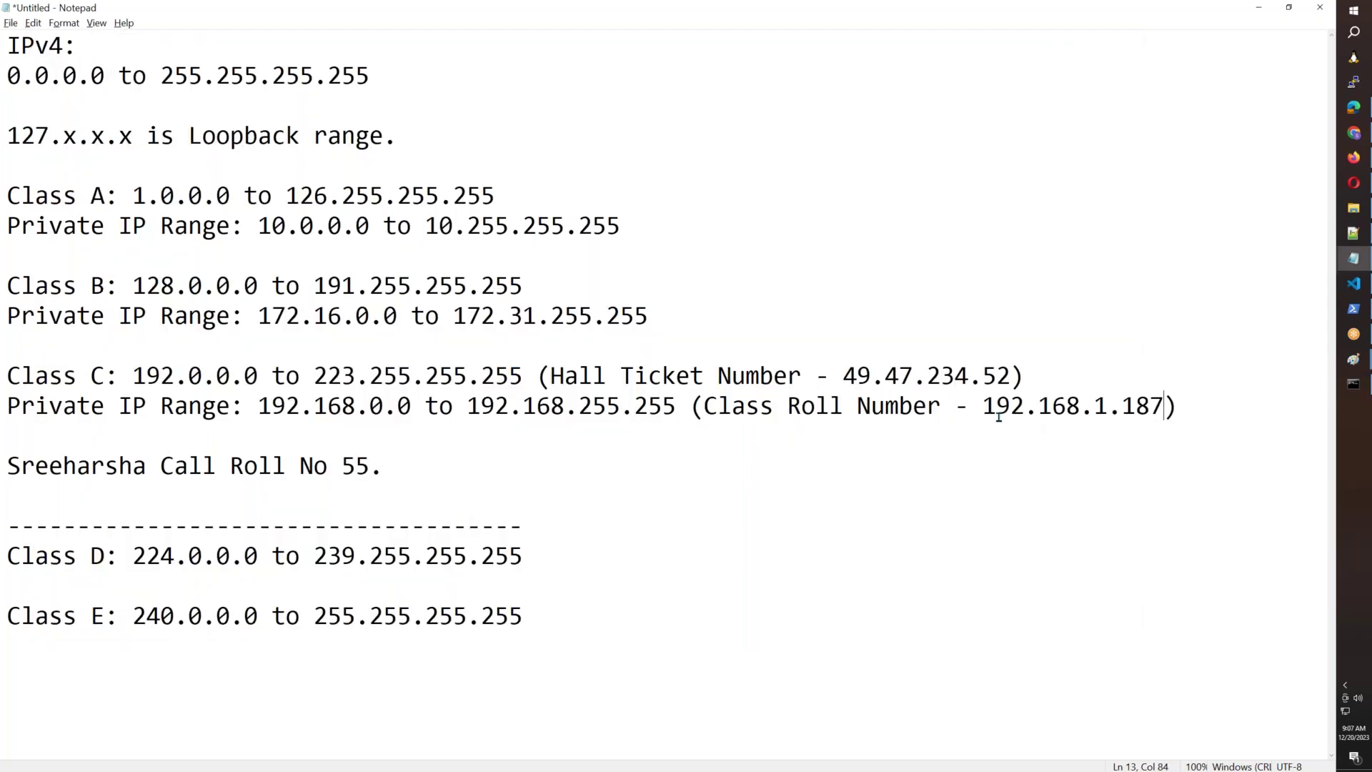
click(1360, 362)
click(1286, 410)
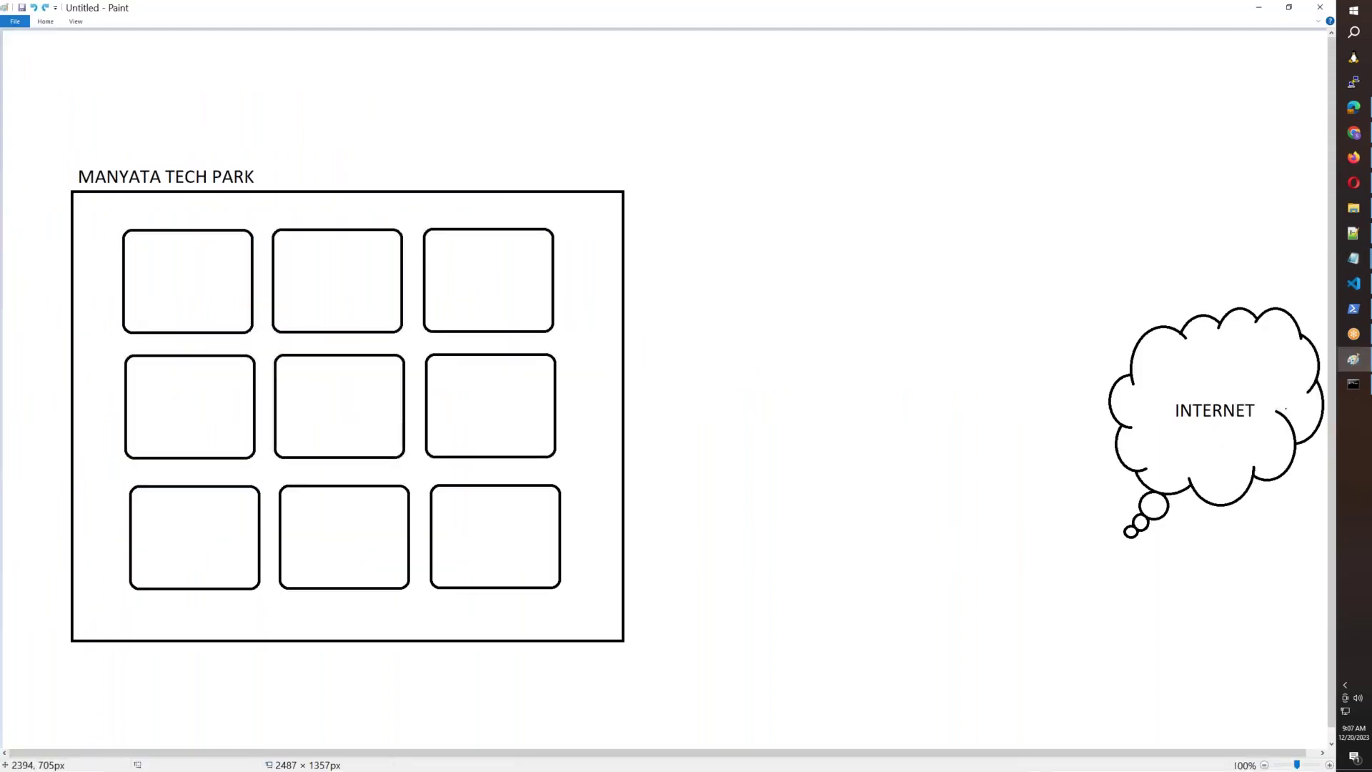
Log in to the TP-Link router admin at 192.168.1.1 in a new Firefox tab using the router password.
mouse_move(1353, 163)
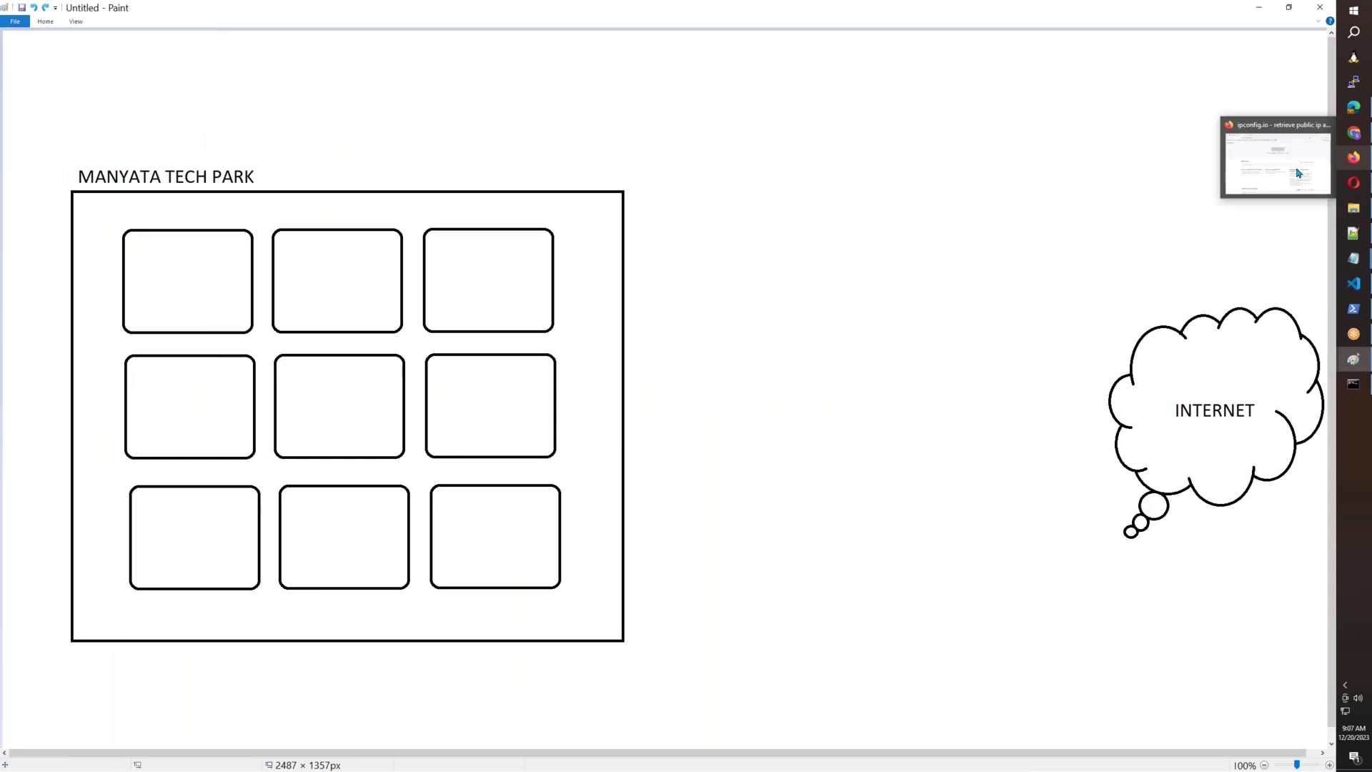
click(1300, 175)
click(436, 19)
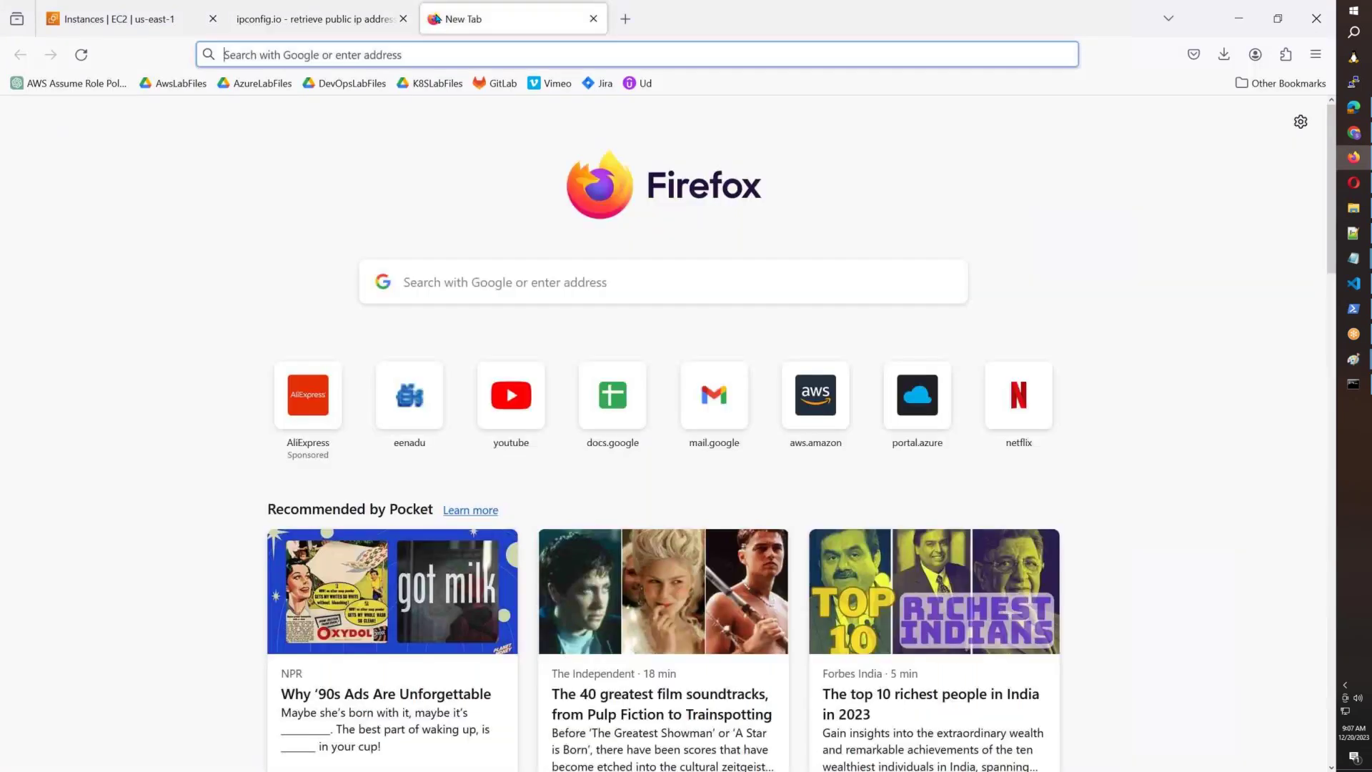
text(192.168.1.150/)
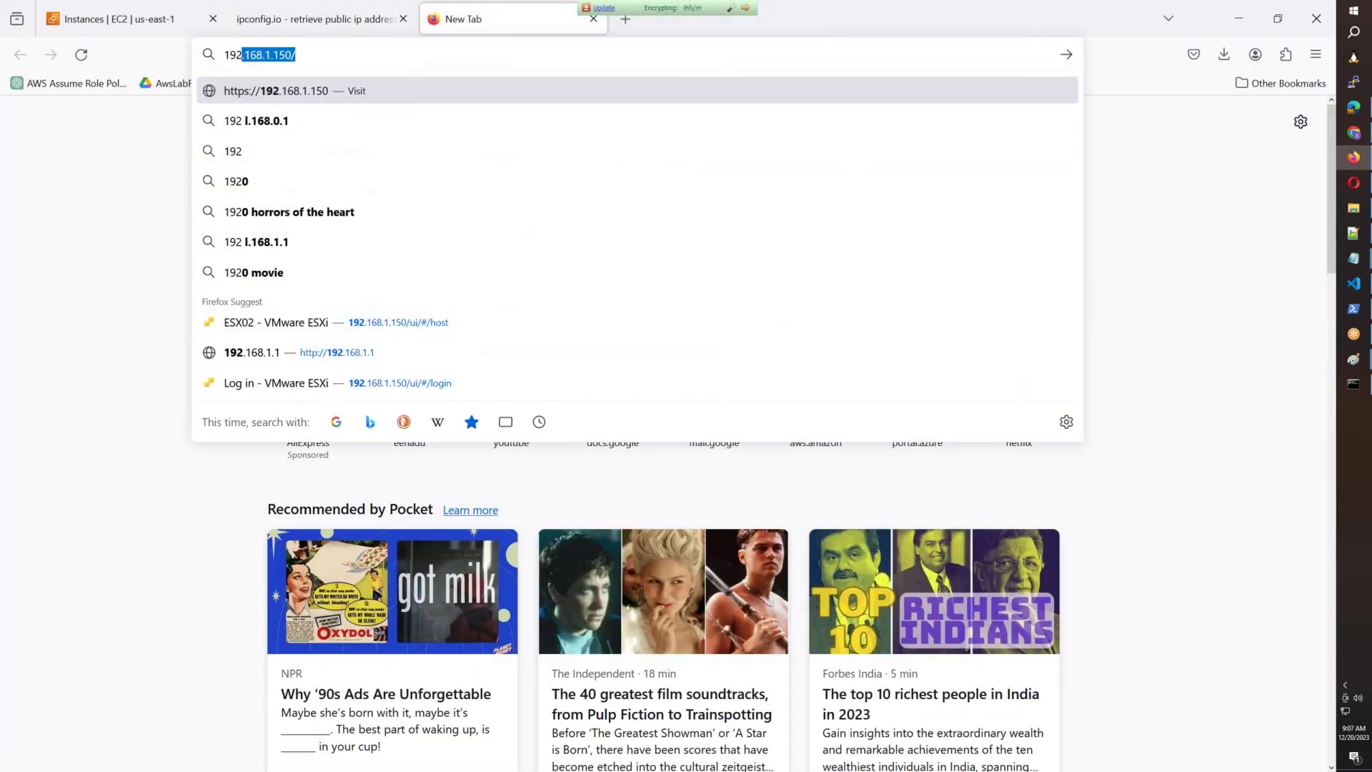
key(Down)
key(Down)
key(Down)
key(Down)
key(Down)
key(Down)
key(Down)
key(Down)
key(Return)
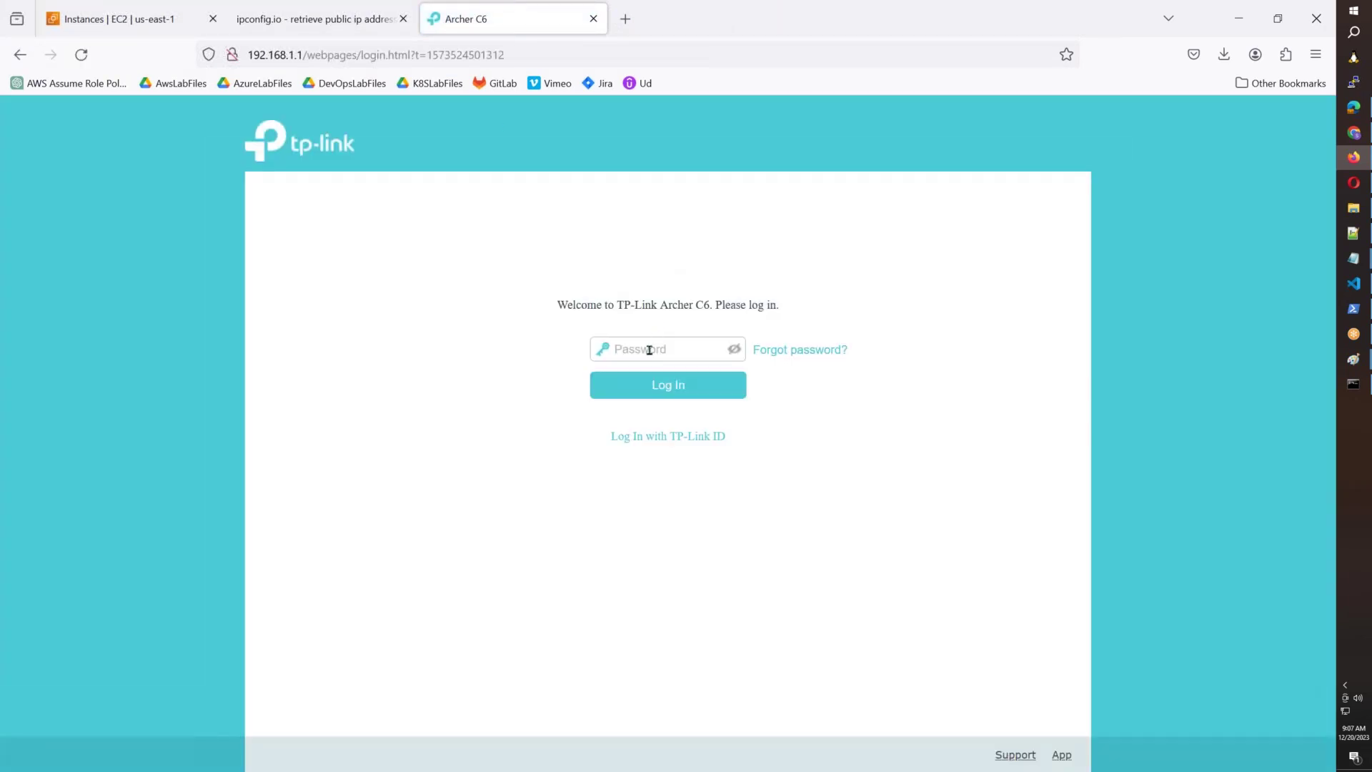
click(648, 355)
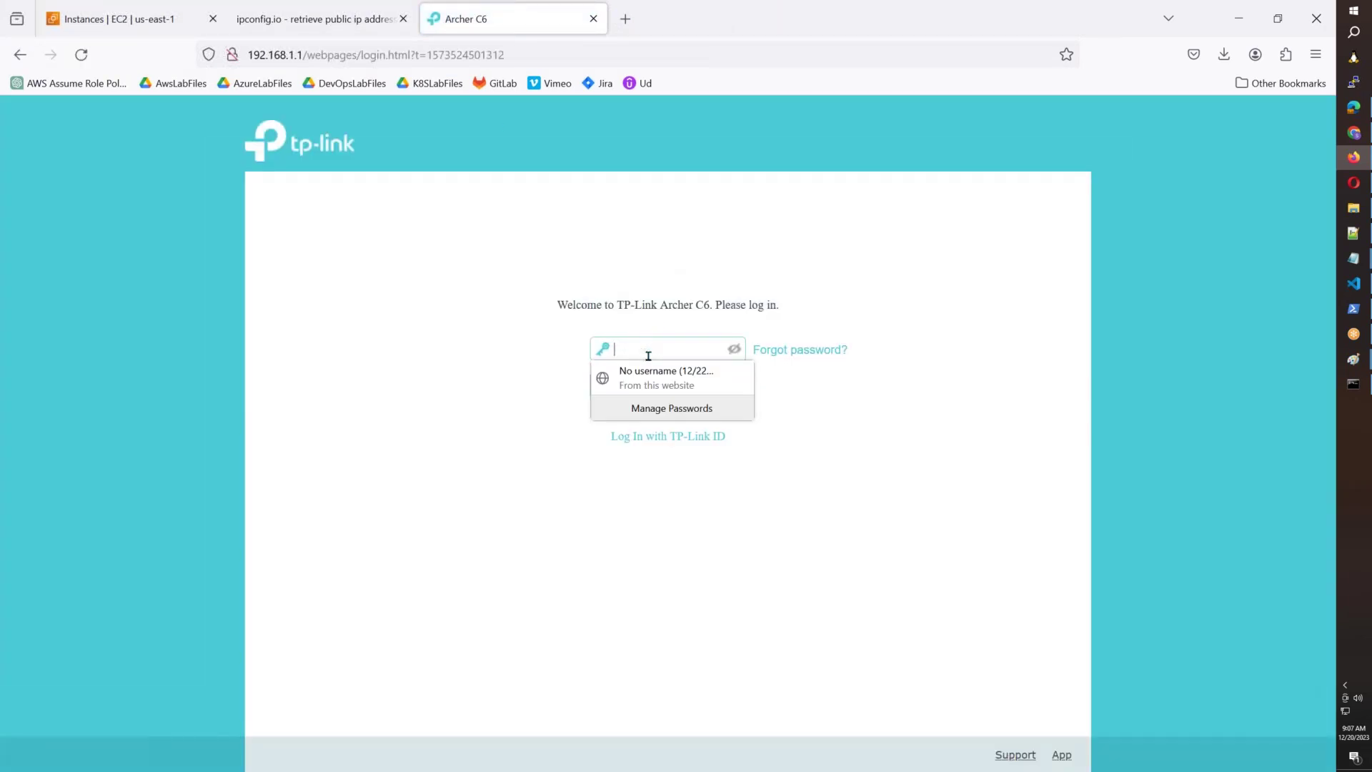
text(•••••••••••)
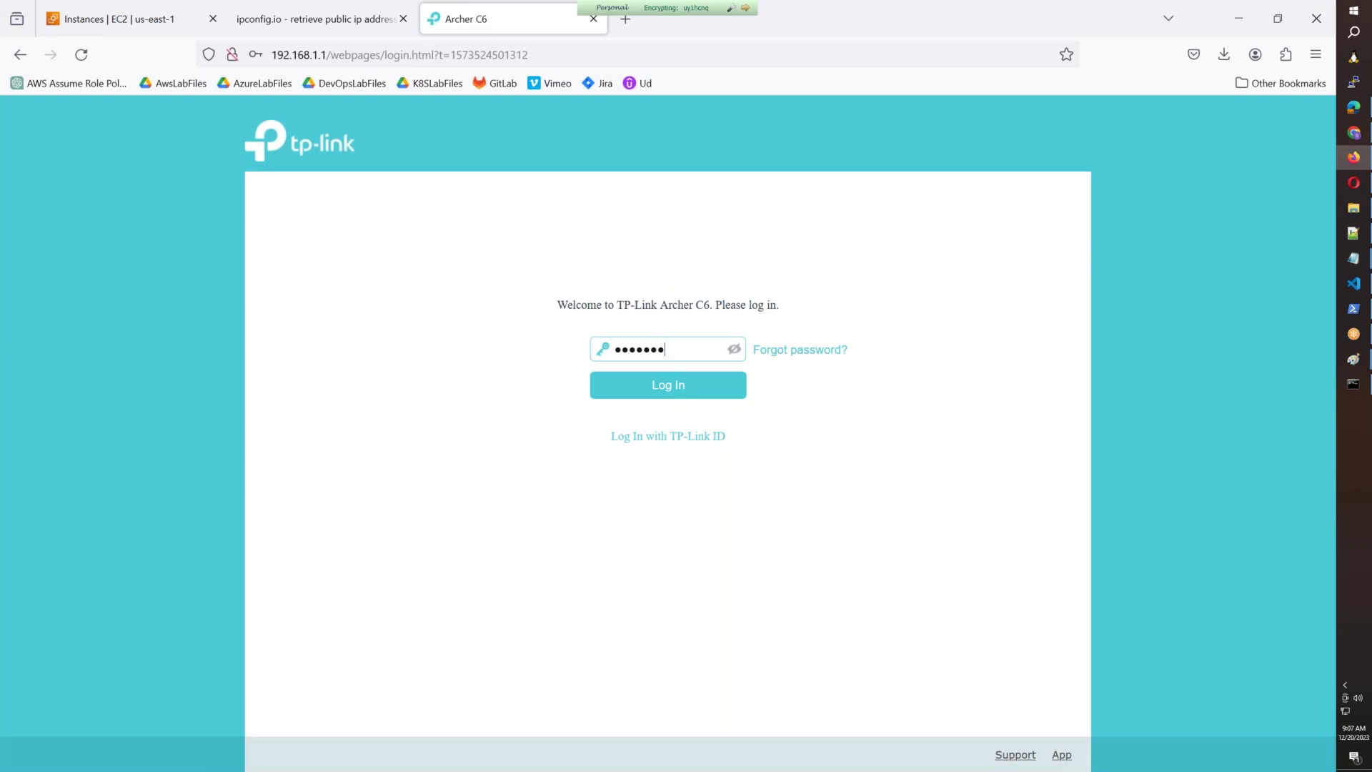
key(Return)
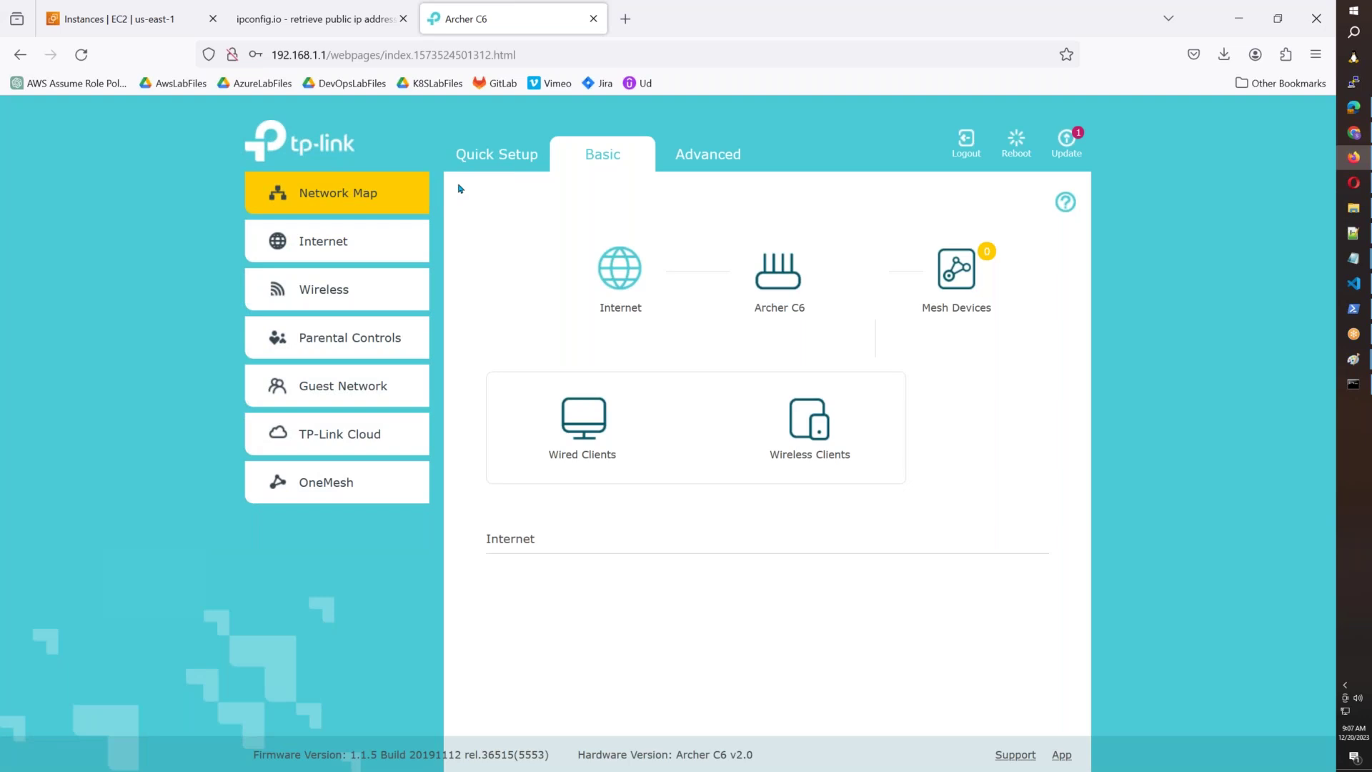
Open Advanced > Network > DHCP Server and select the pool start address 192.168.1.100.
click(639, 167)
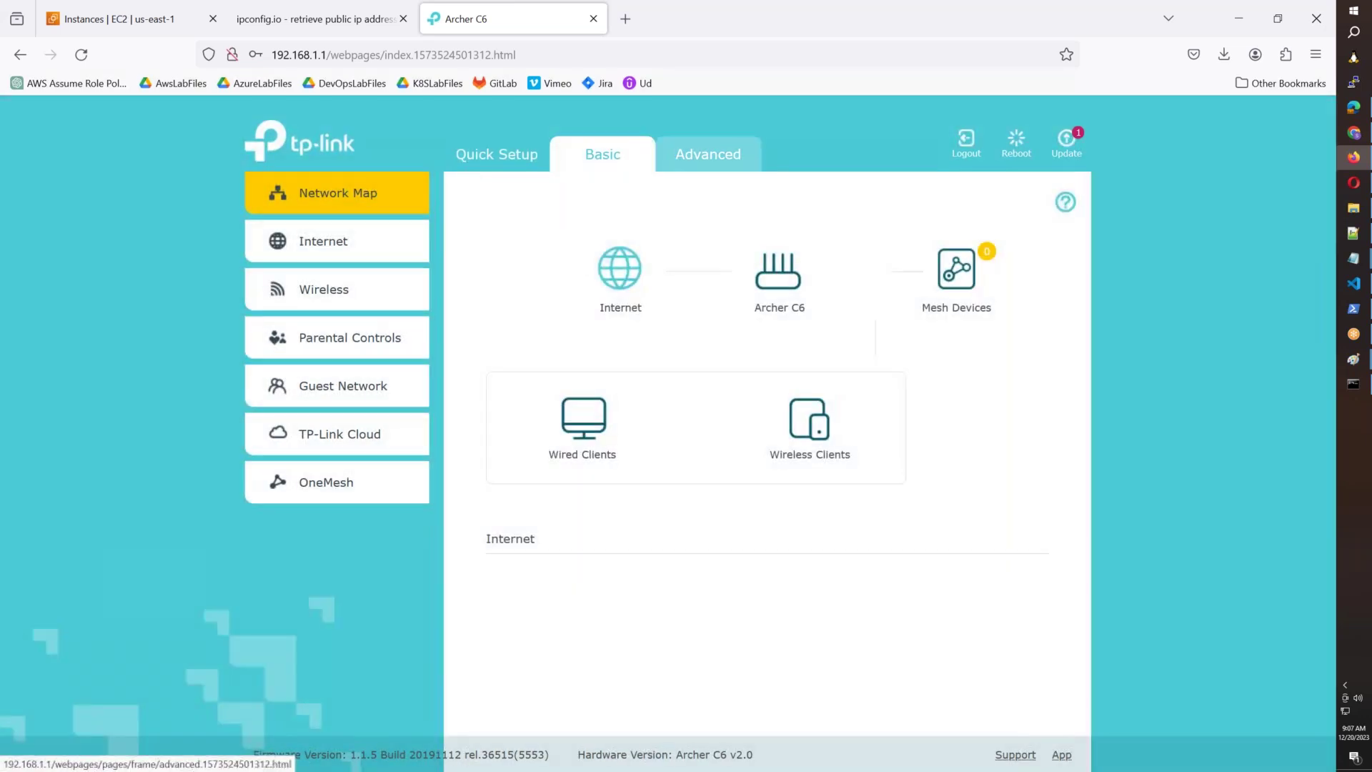
click(707, 154)
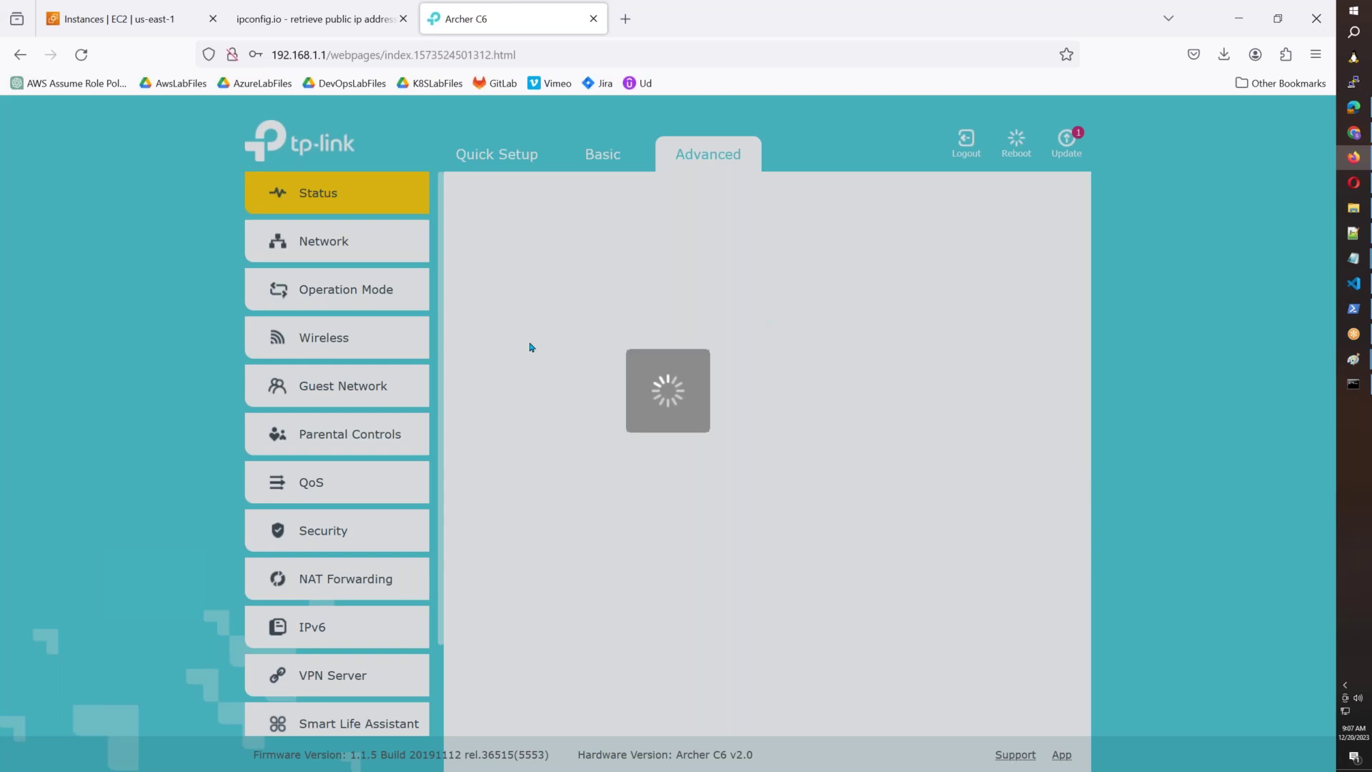
scroll(643, 457, down, 3)
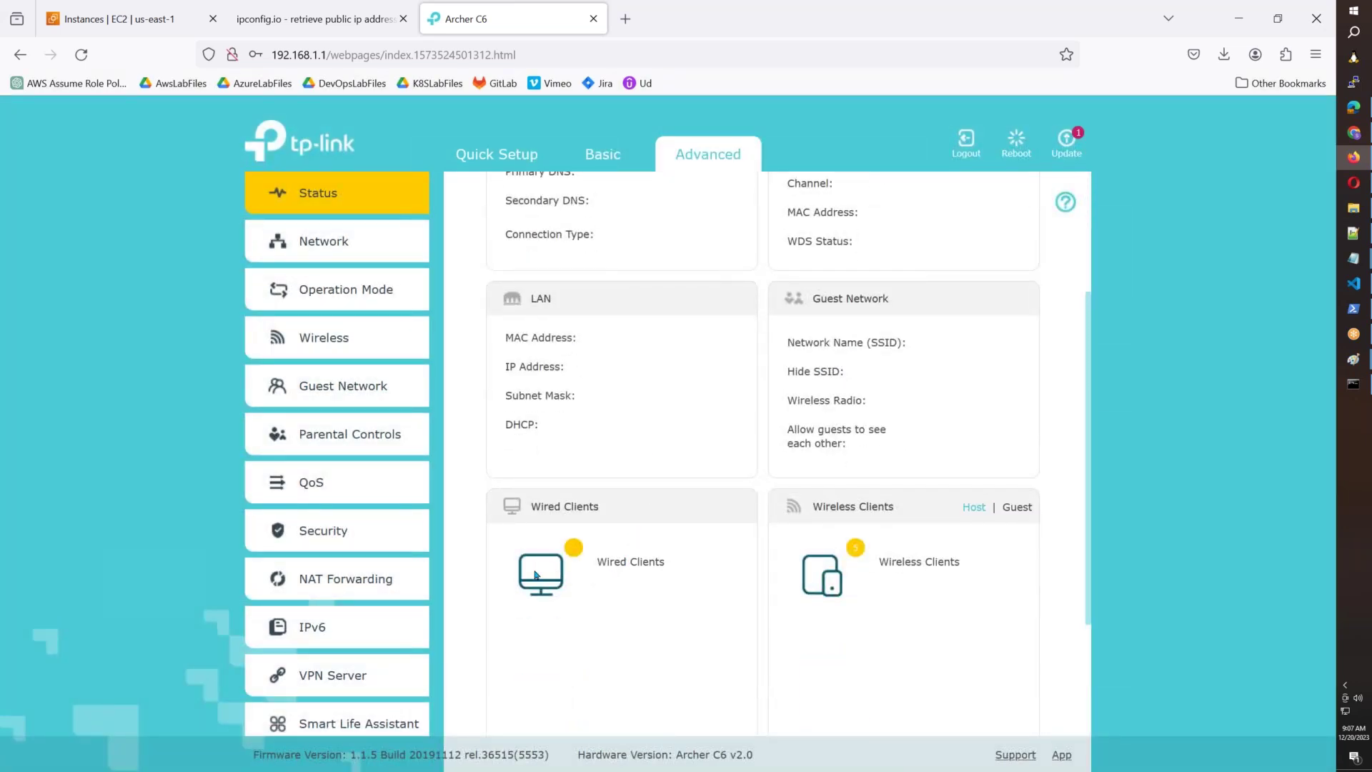
scroll(536, 572, down, 3)
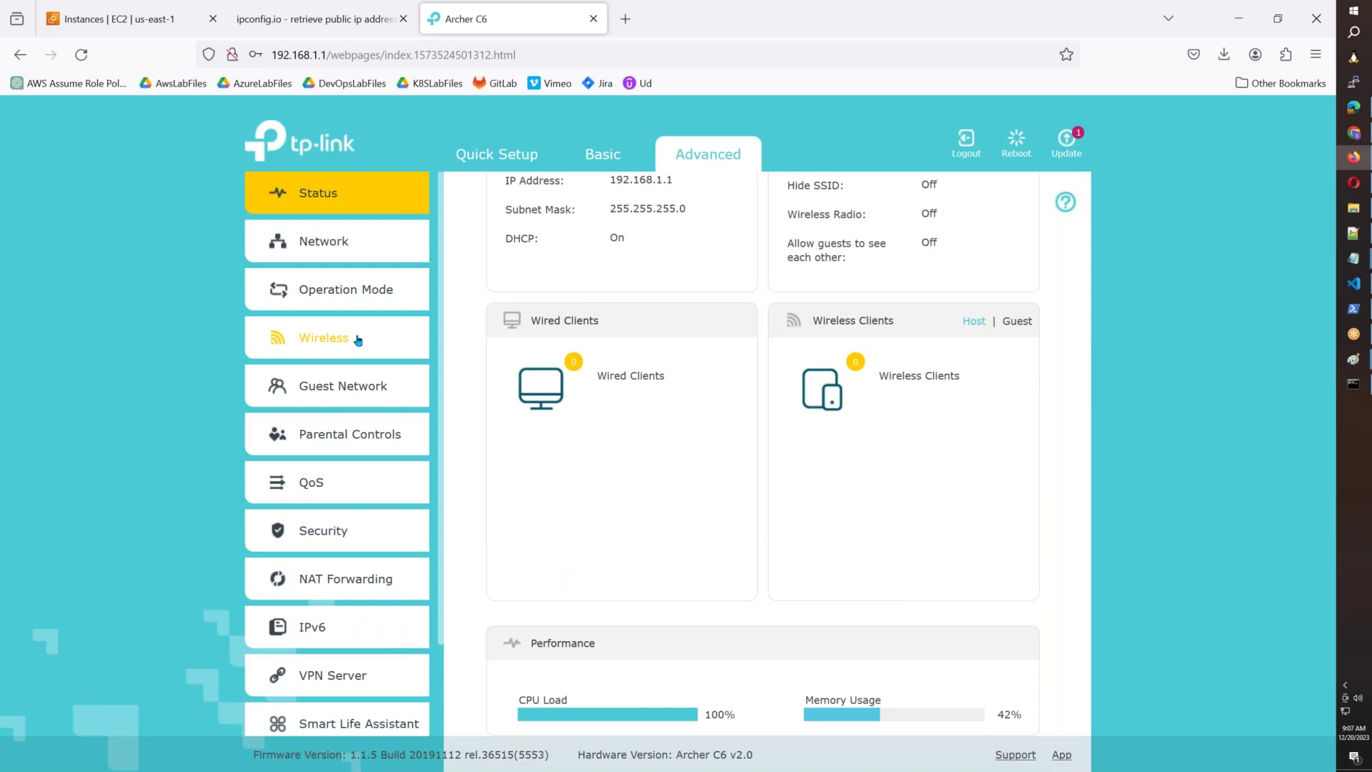
click(323, 240)
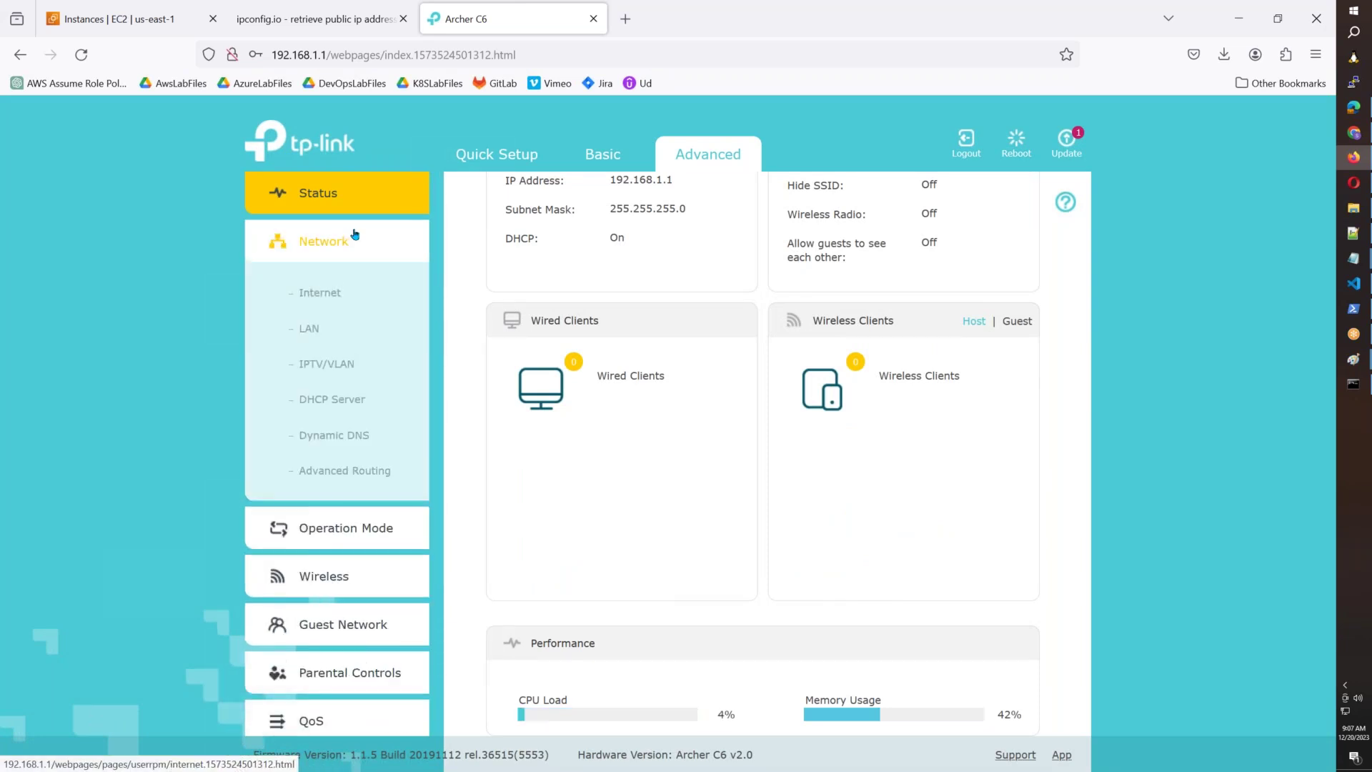
click(329, 400)
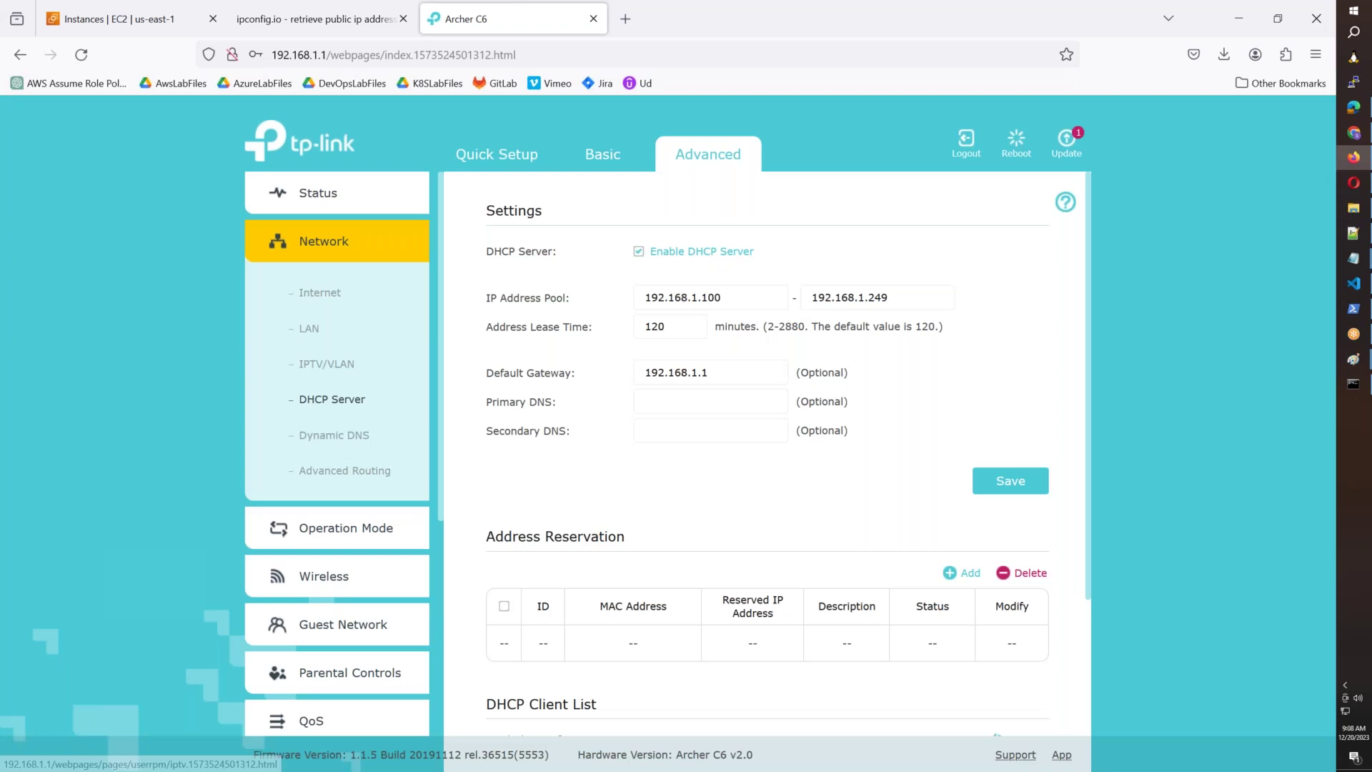
drag(906, 295, 598, 303)
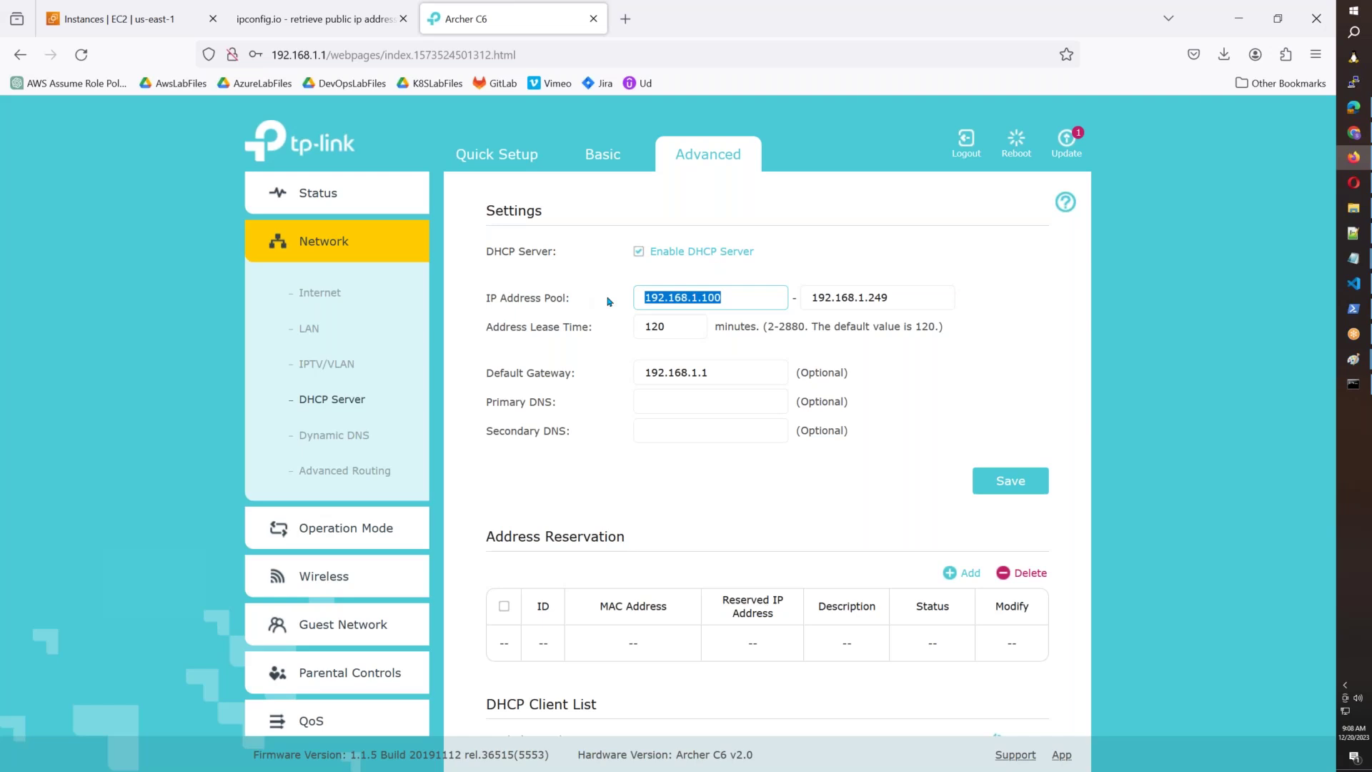
scroll(743, 293, down, 3)
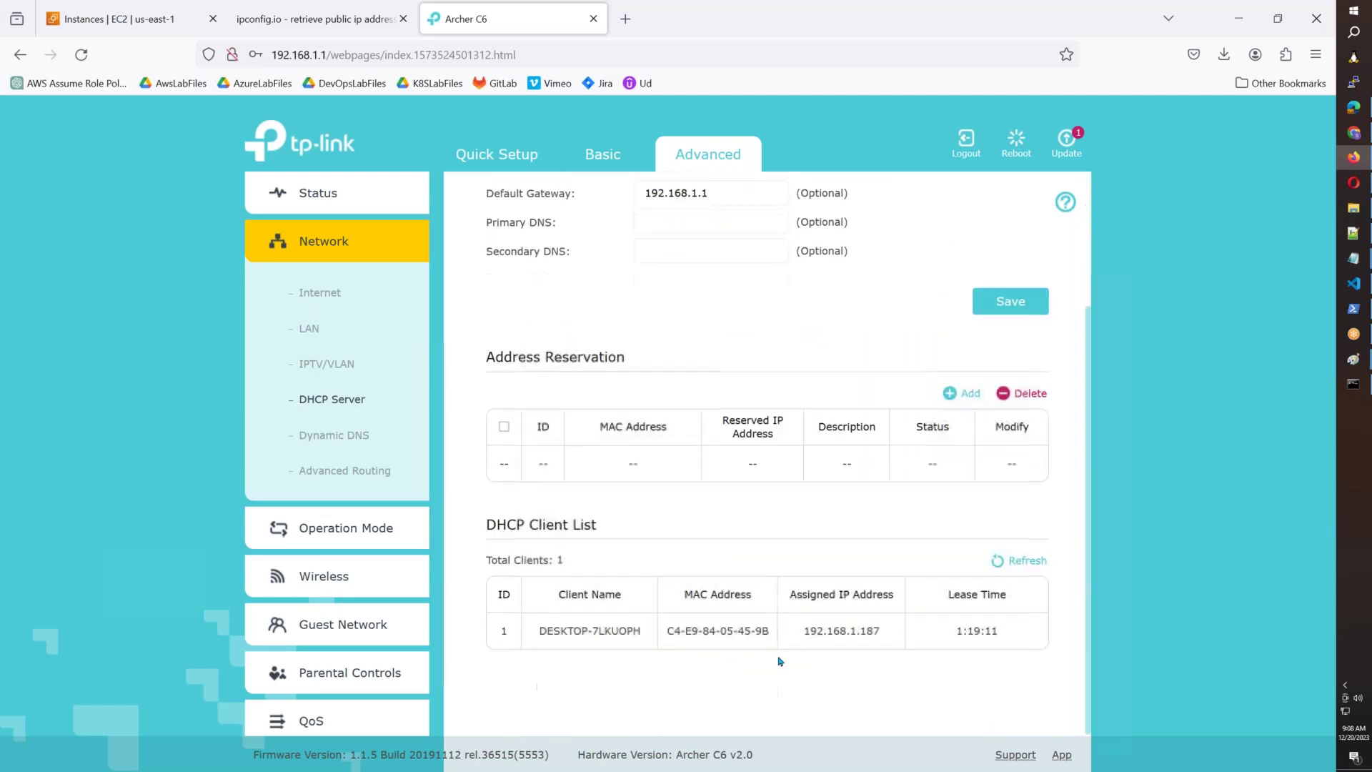
scroll(936, 629, up, 3)
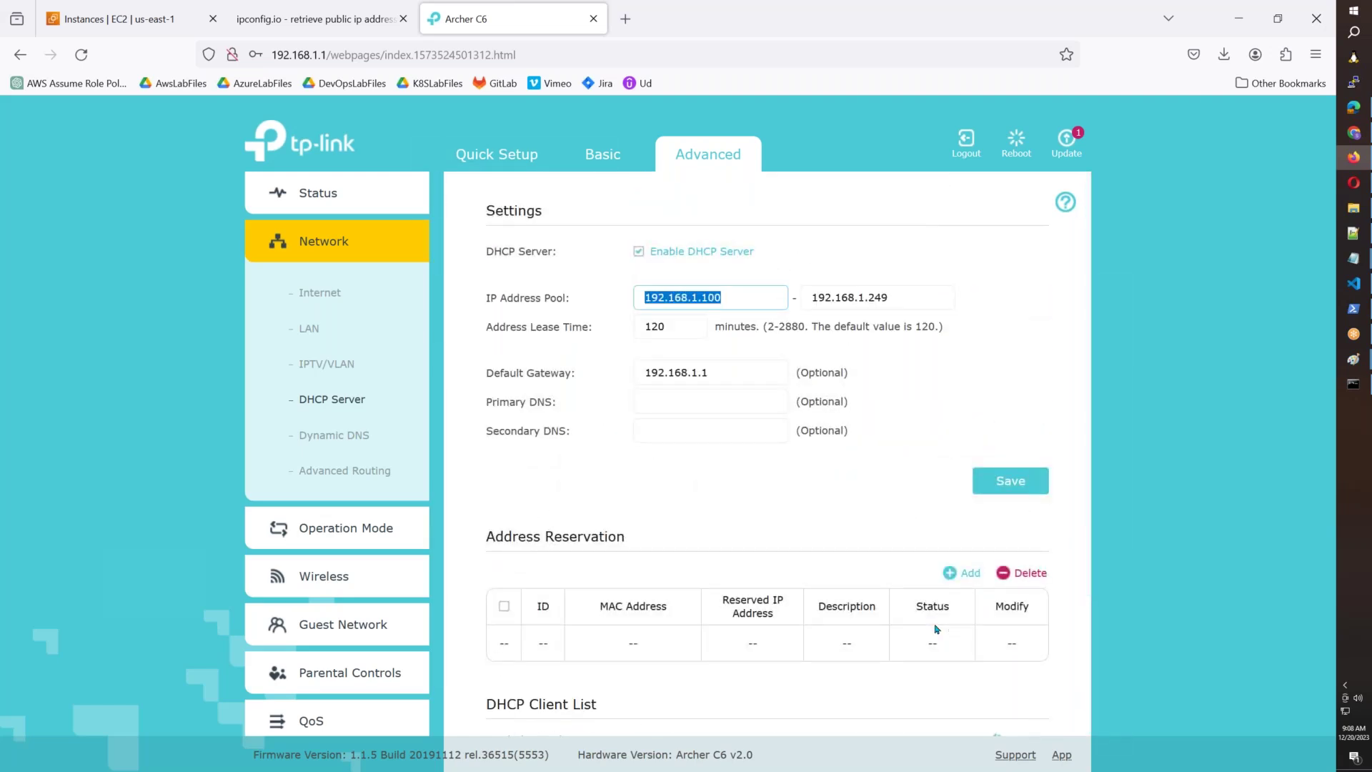
click(743, 296)
drag(720, 297, 628, 300)
click(333, 297)
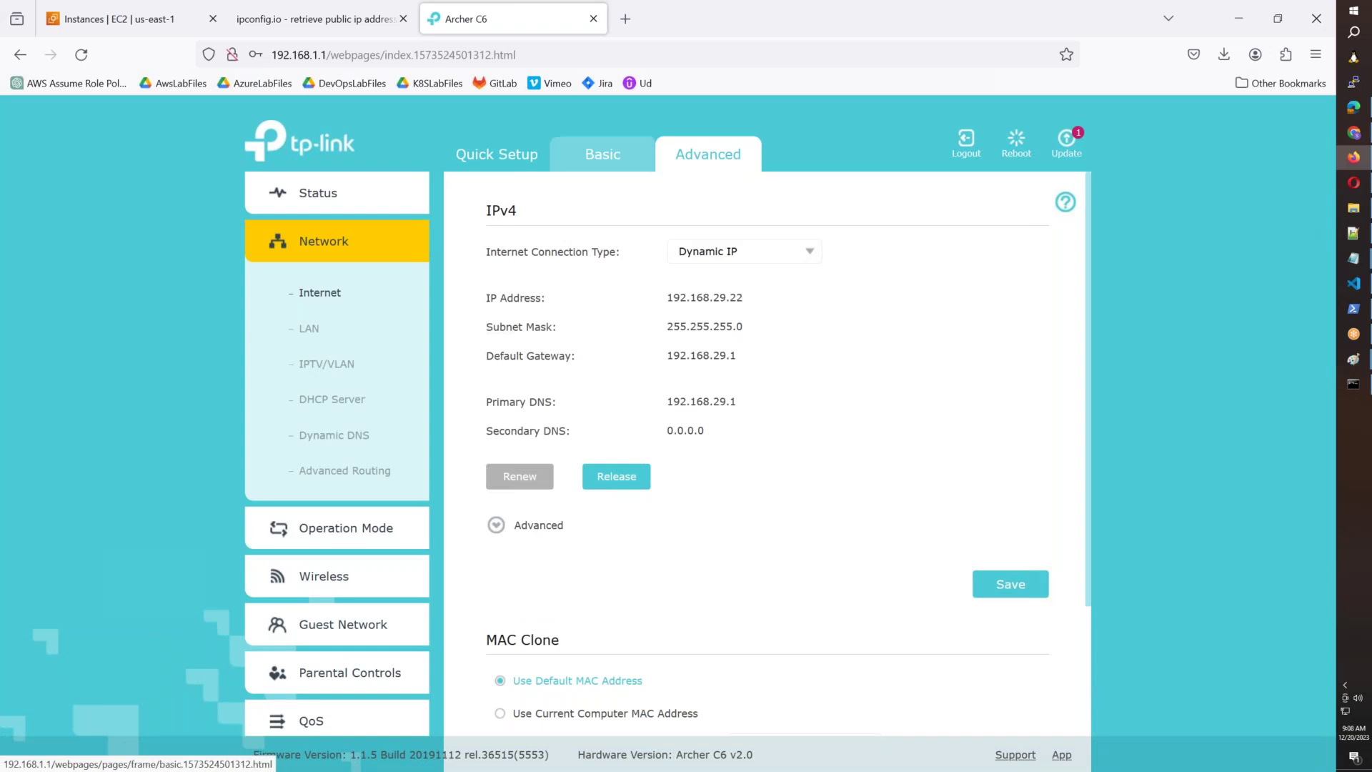
click(322, 19)
click(795, 217)
drag(765, 195, 576, 190)
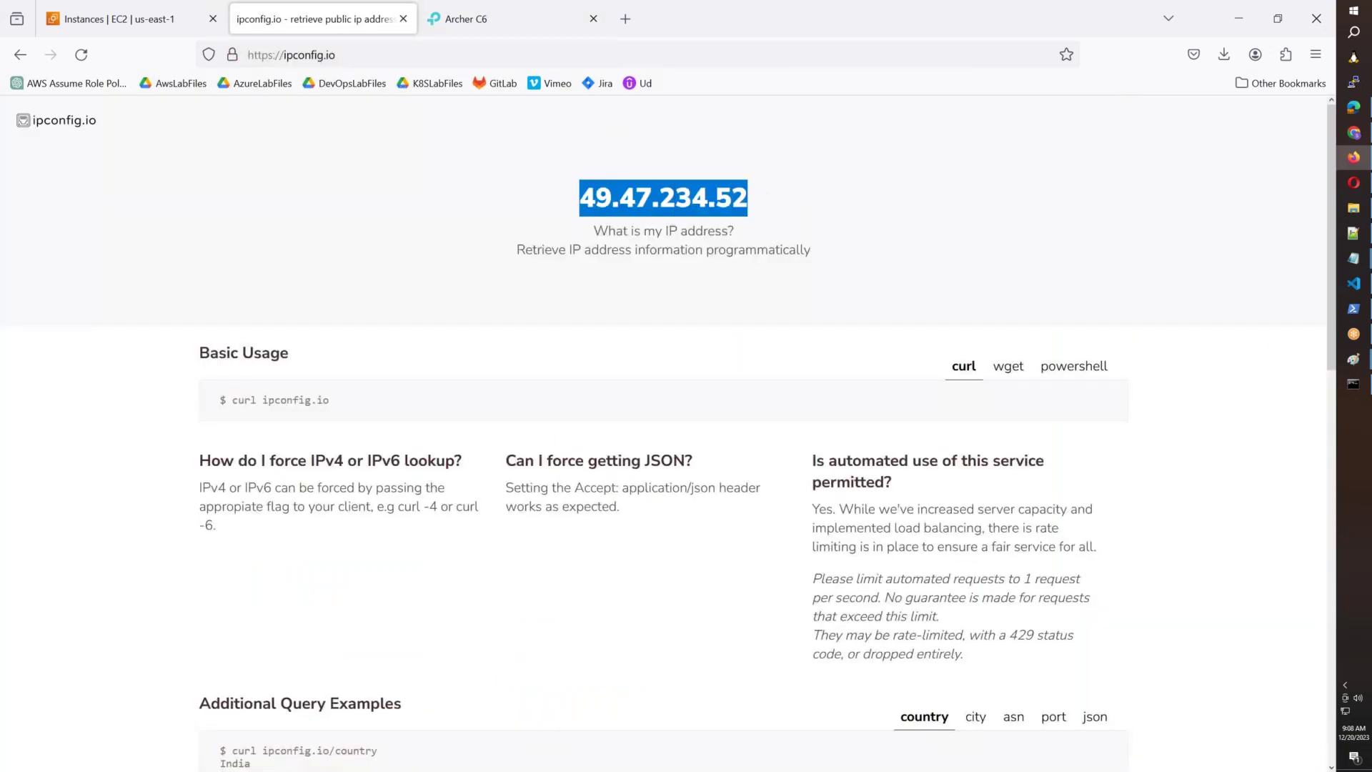
Copy the 10.x private range line to a new line below the Class E line.
click(1353, 258)
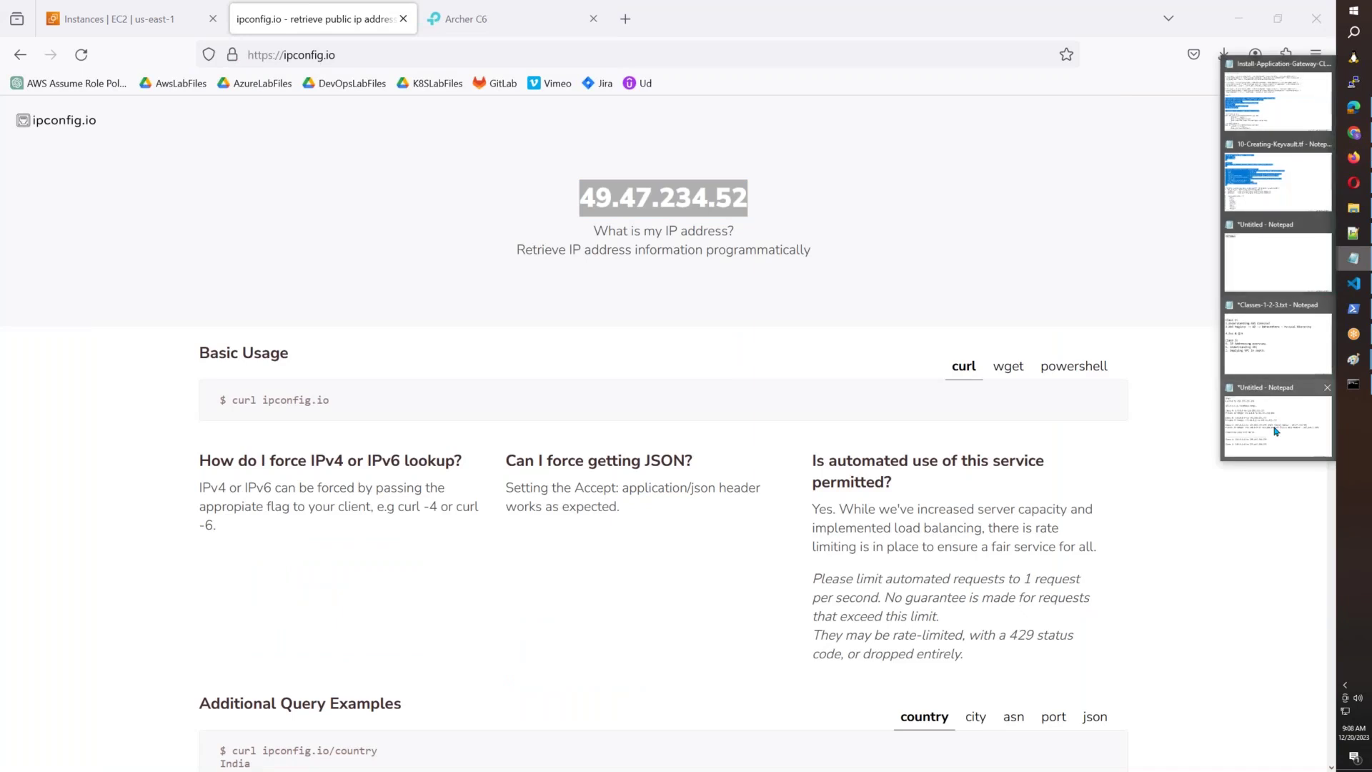
click(1278, 422)
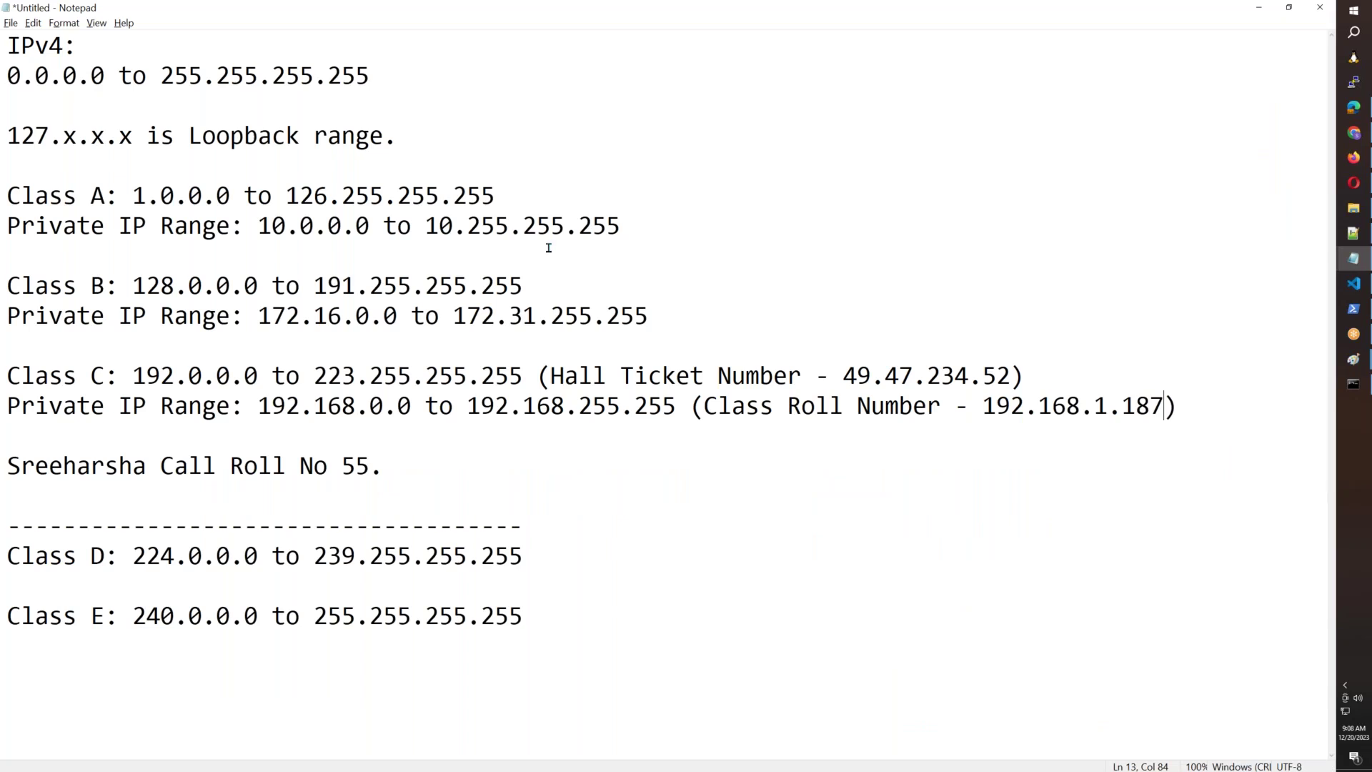
drag(646, 227, 9, 230)
drag(647, 315, 119, 315)
drag(638, 227, 9, 229)
key(ctrl+c)
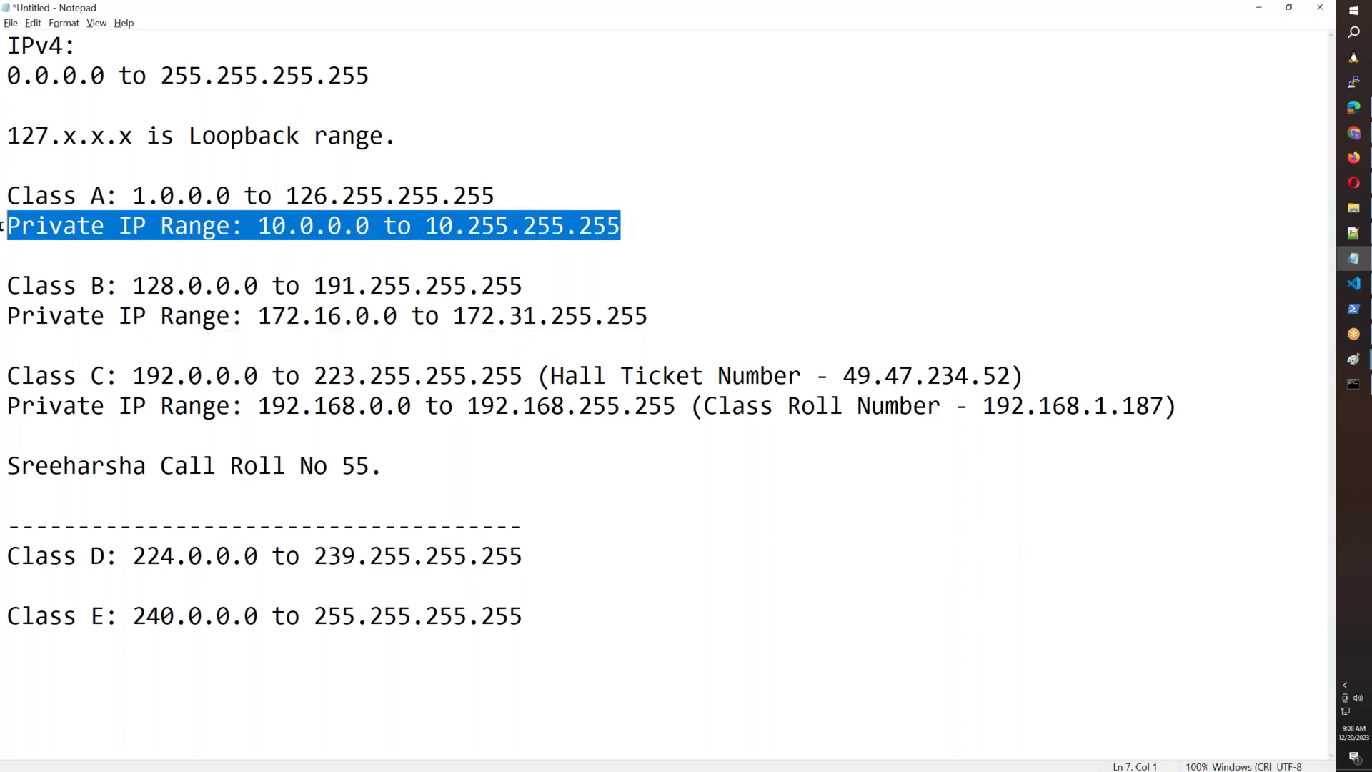
click(563, 619)
key(Return)
key(Return)
key(Return)
key(Return)
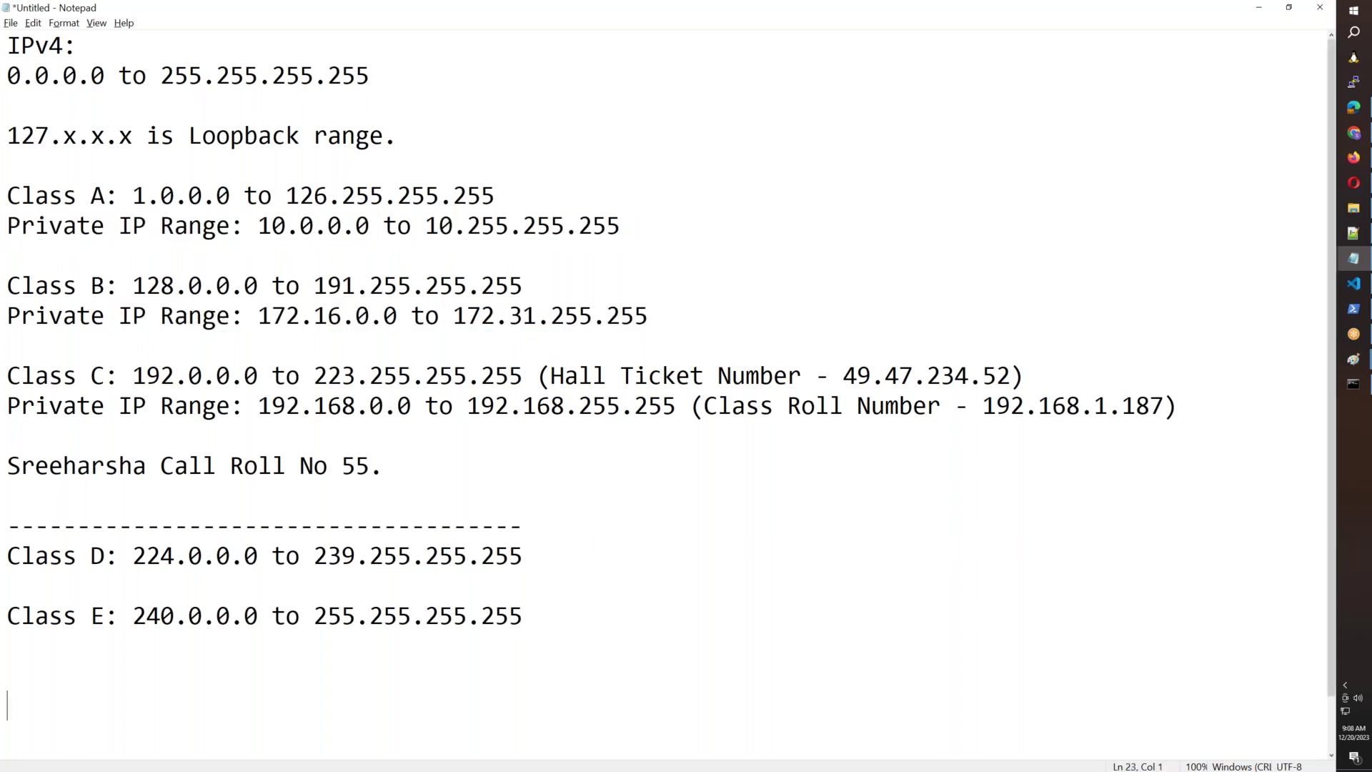
scroll(664, 393, down, 1)
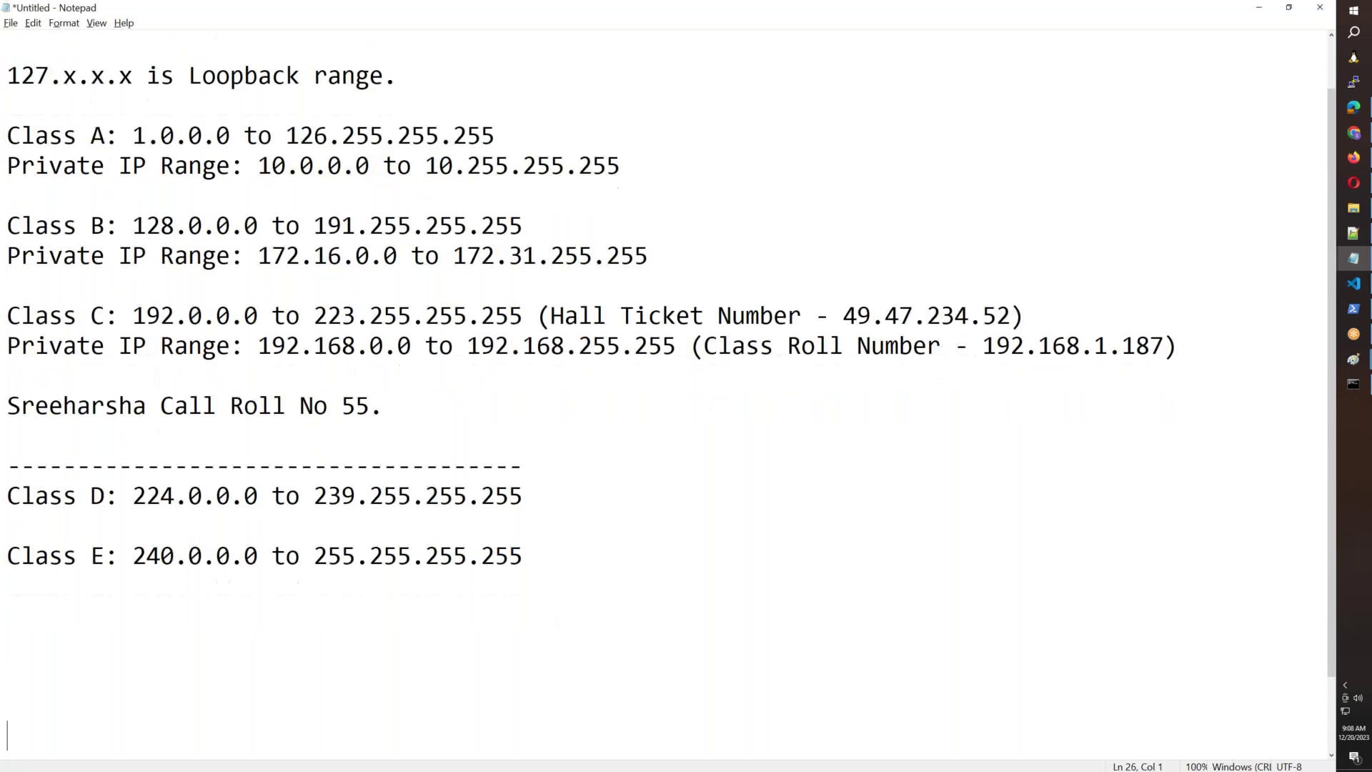
key(ctrl+v)
Copy the 172.16.x and 192.168.x private range lines beneath it, adding blank lines after.
click(2, 244)
drag(3, 236, 648, 227)
key(ctrl+c)
click(55, 741)
key(ctrl+v)
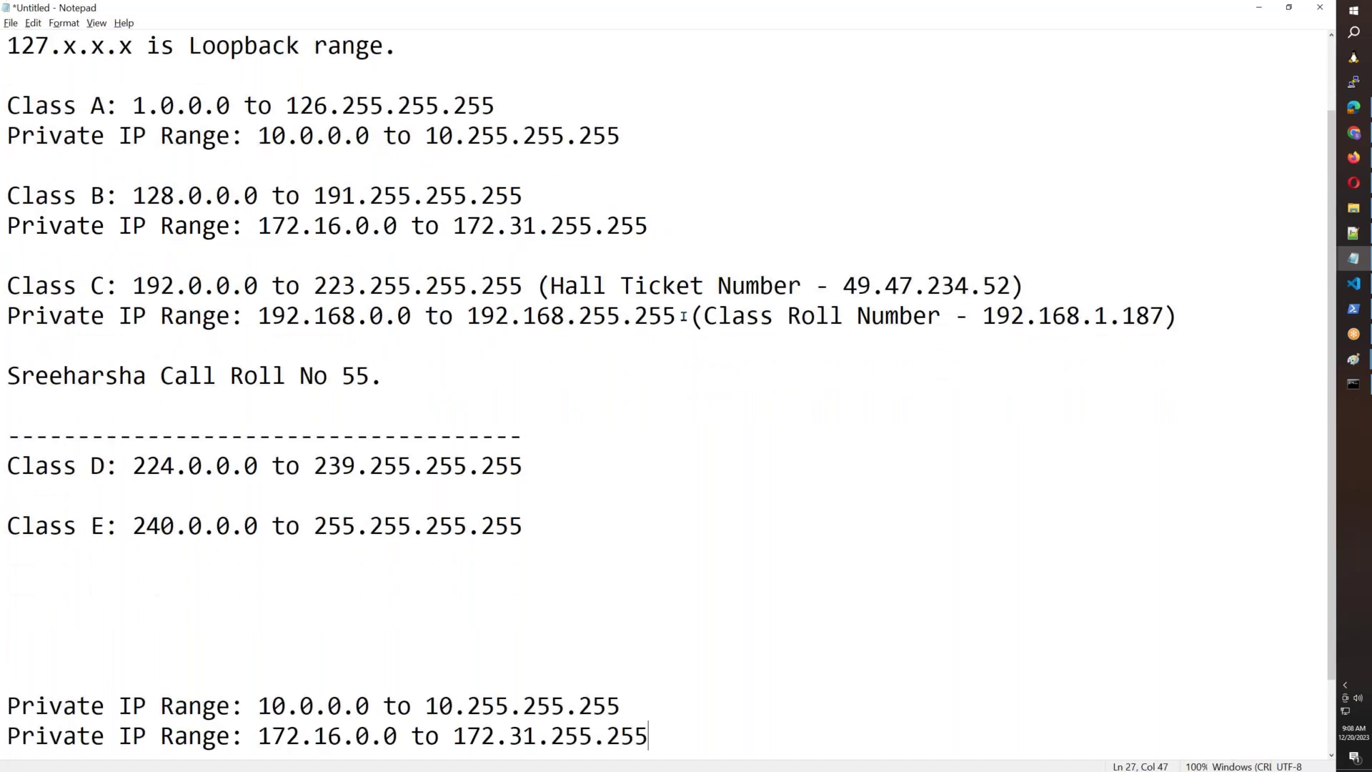
drag(684, 315, 3, 315)
scroll(685, 687, down, 1)
key(ctrl+c)
click(672, 649)
key(Return)
key(ctrl+v)
key(Return)
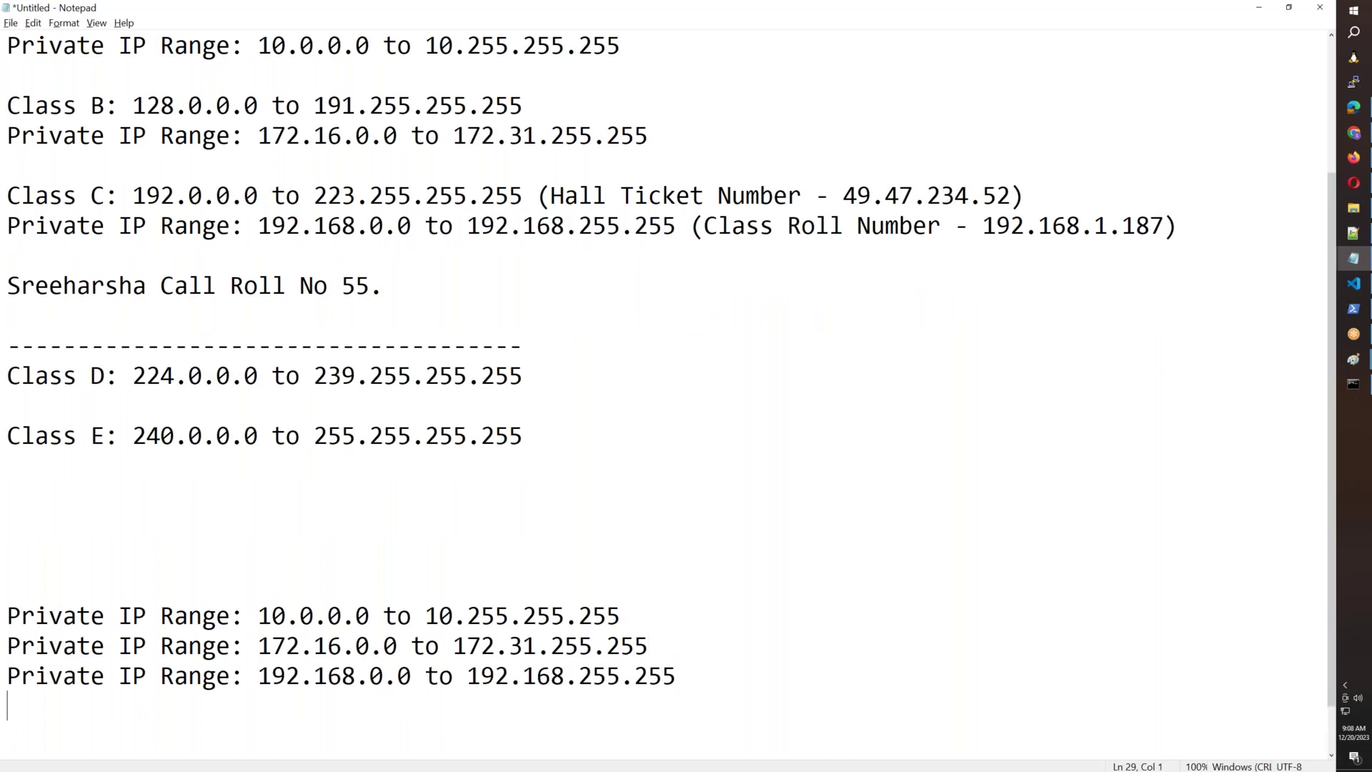
key(Return)
key(Return)
key(Return)
key(Return)
key(Return)
key(Return)
key(Return)
key(Return)
key(Return)
key(Return)
key(Return)
key(Return)
key(Return)
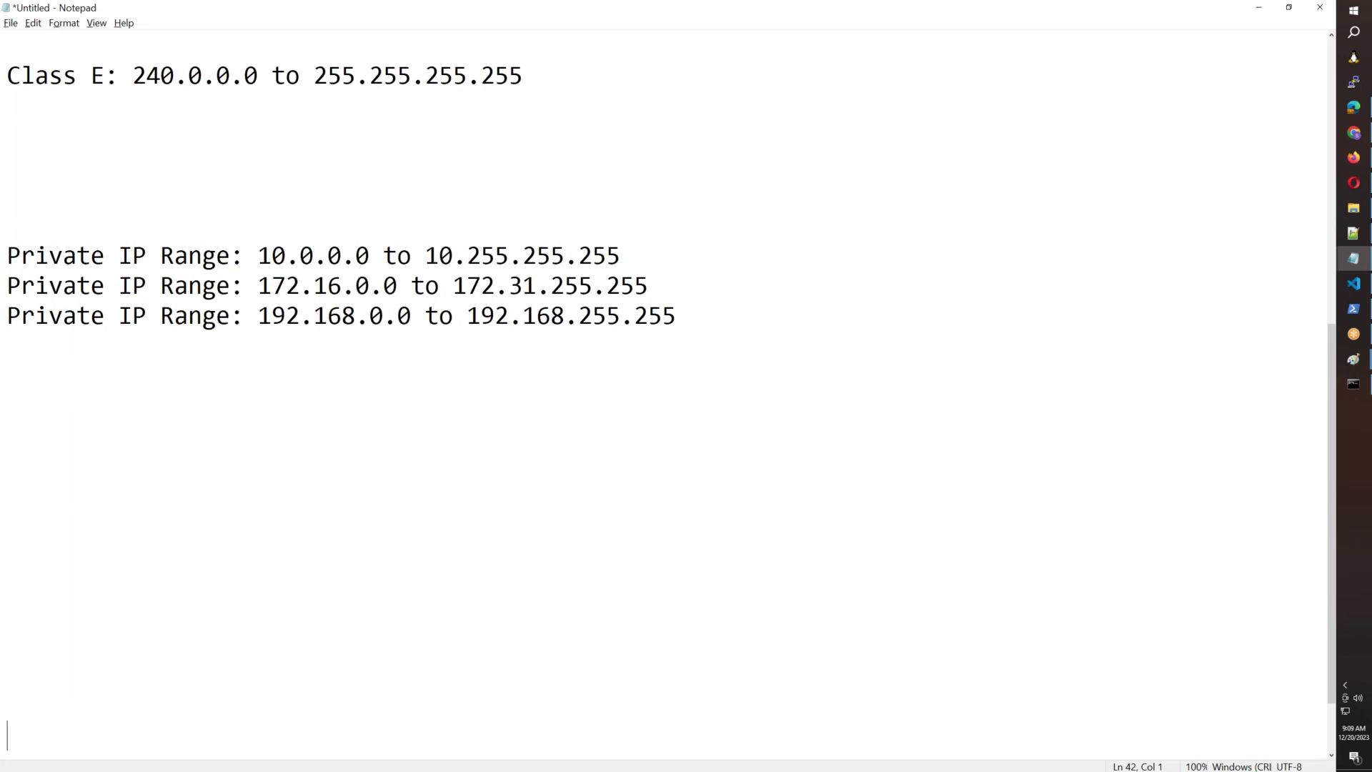
Select each of the three gathered private range lines in turn.
drag(641, 265, 2, 266)
drag(650, 286, 2, 286)
drag(690, 317, 3, 316)
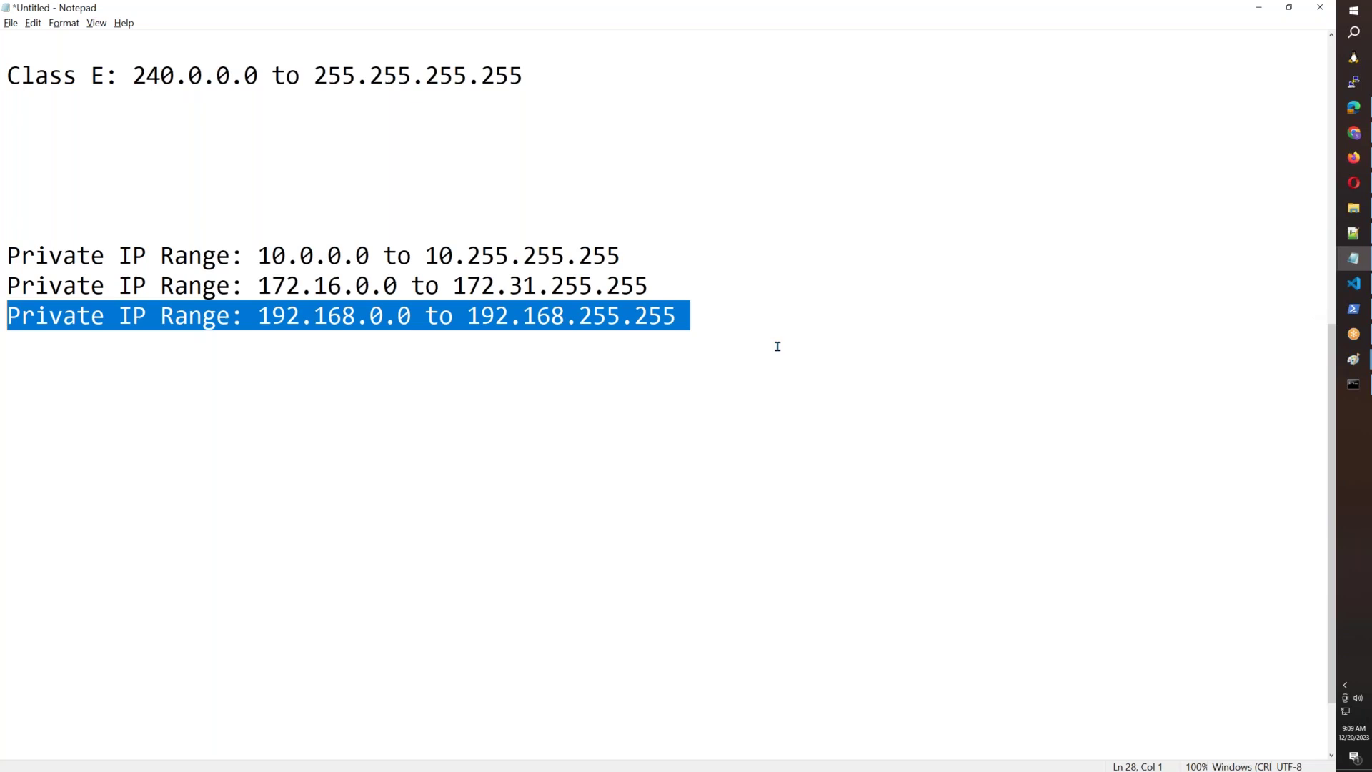
drag(714, 316, 2, 318)
Check the router's Internet settings in Firefox, then select the three private range lines in Notepad.
click(1353, 157)
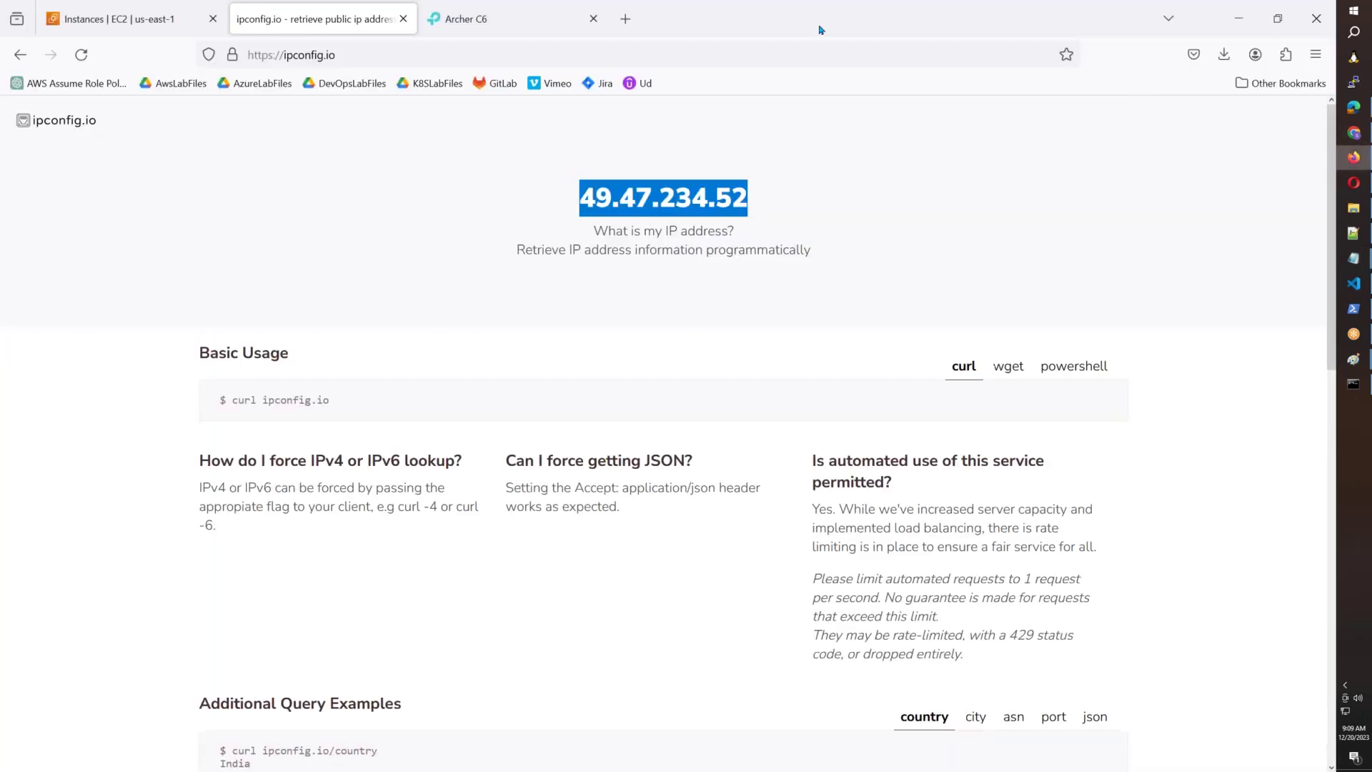
click(465, 33)
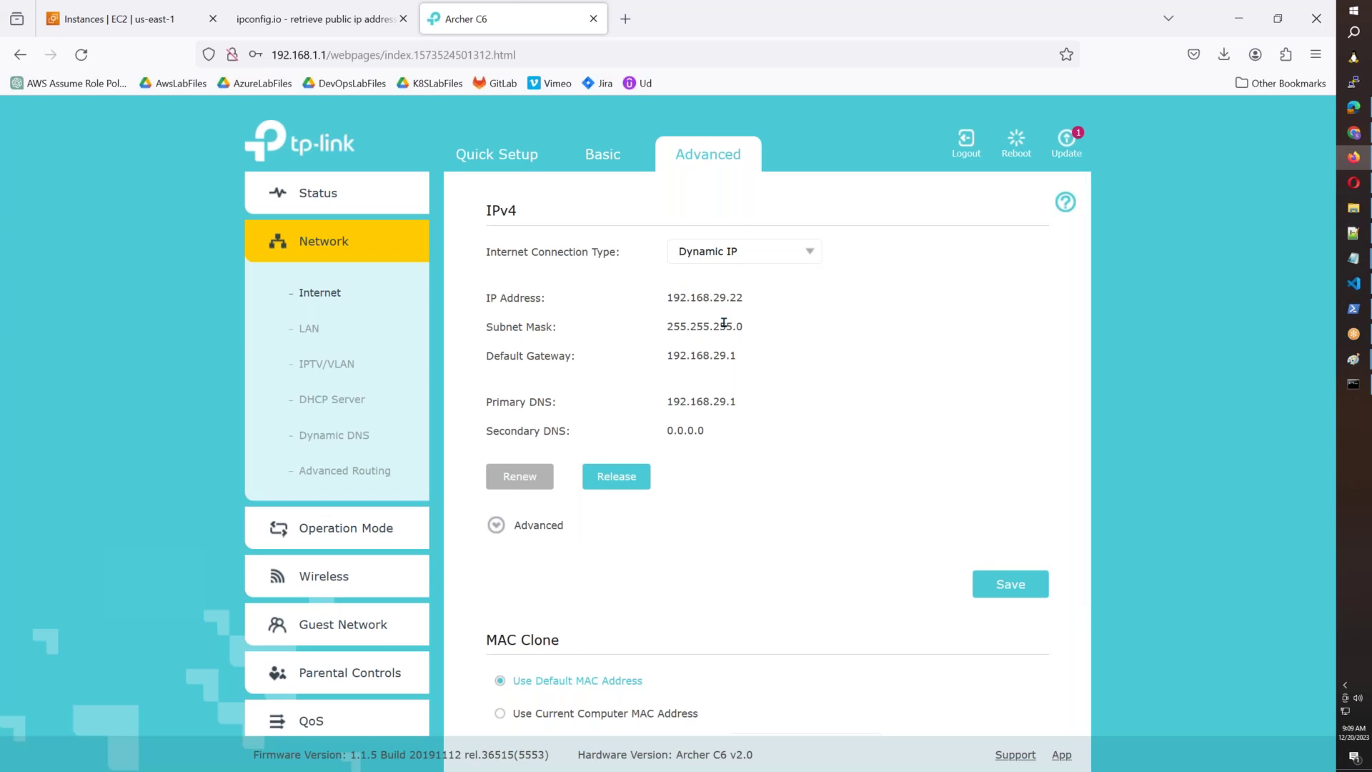
key(alt+Tab)
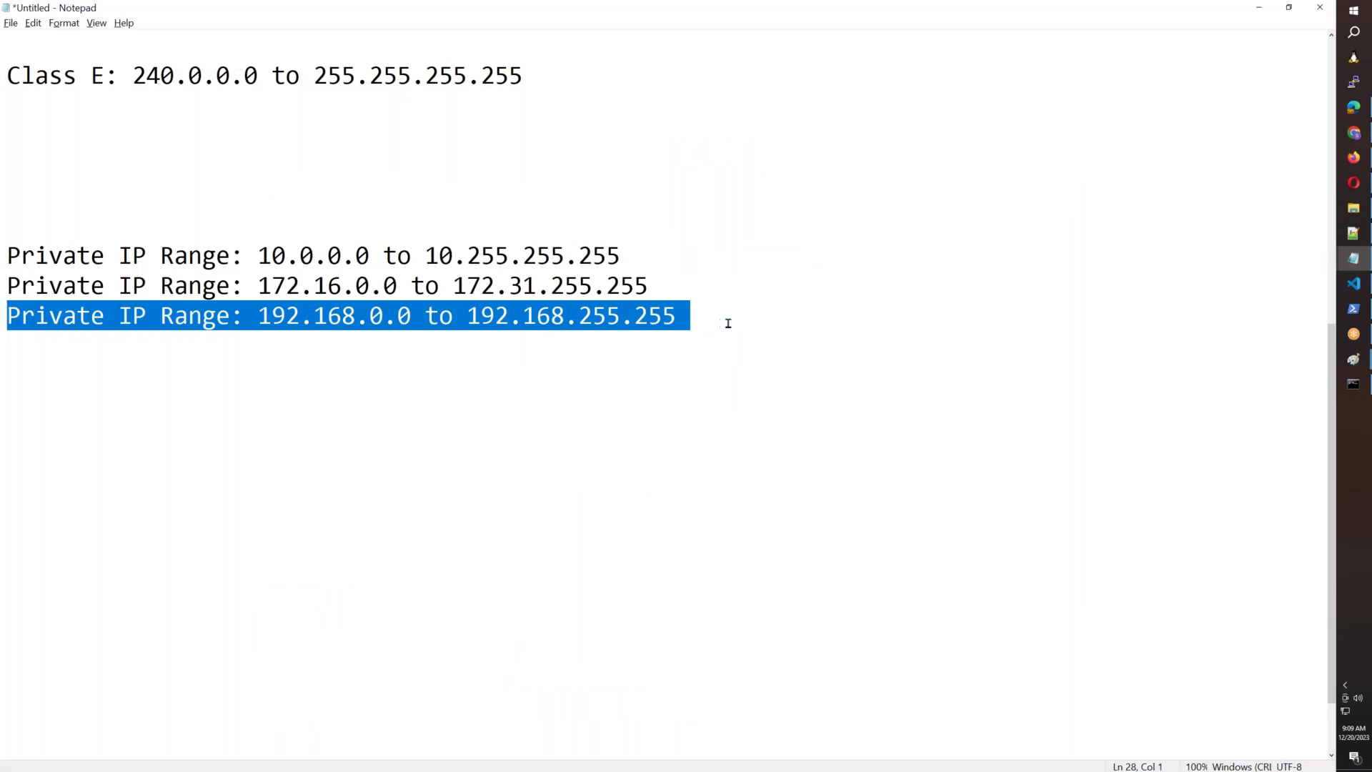
click(721, 321)
drag(705, 318, 2, 322)
drag(2, 246, 736, 279)
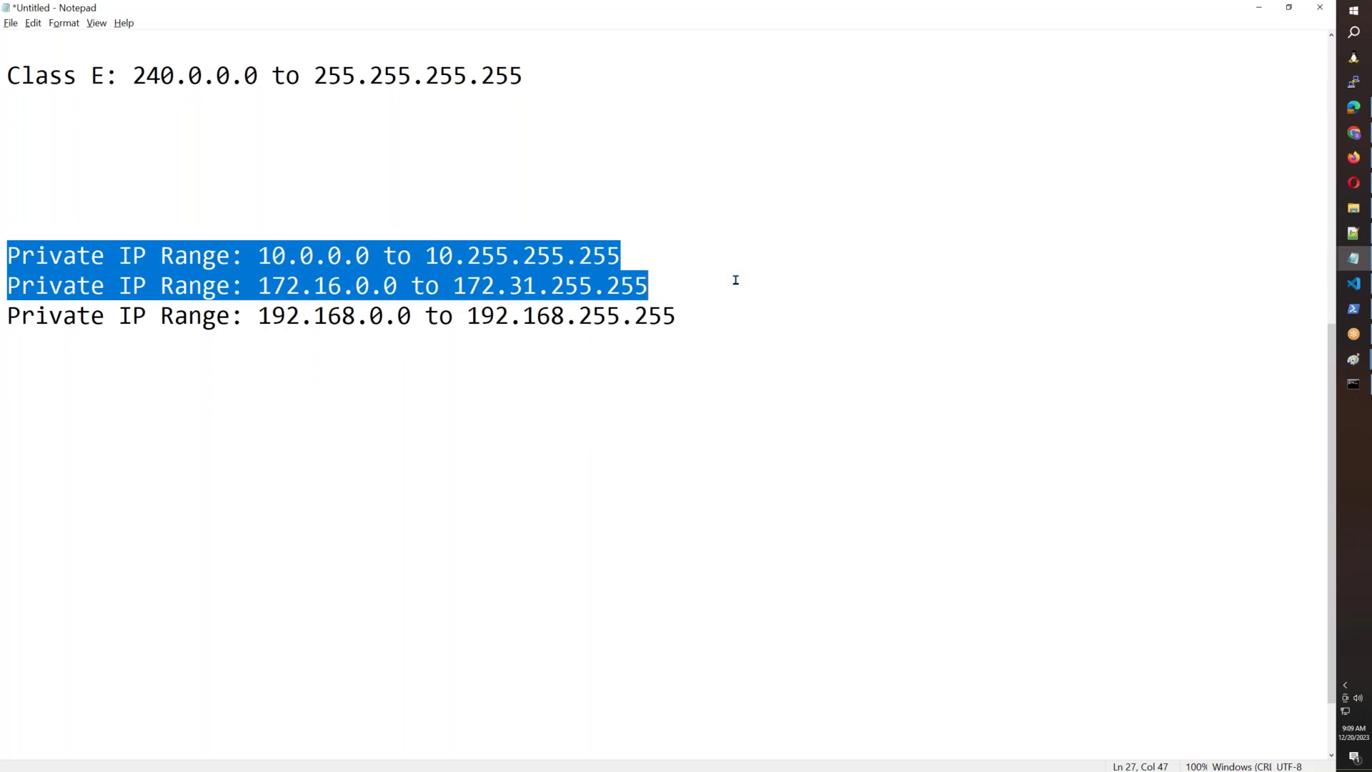
scroll(736, 280, up, 4)
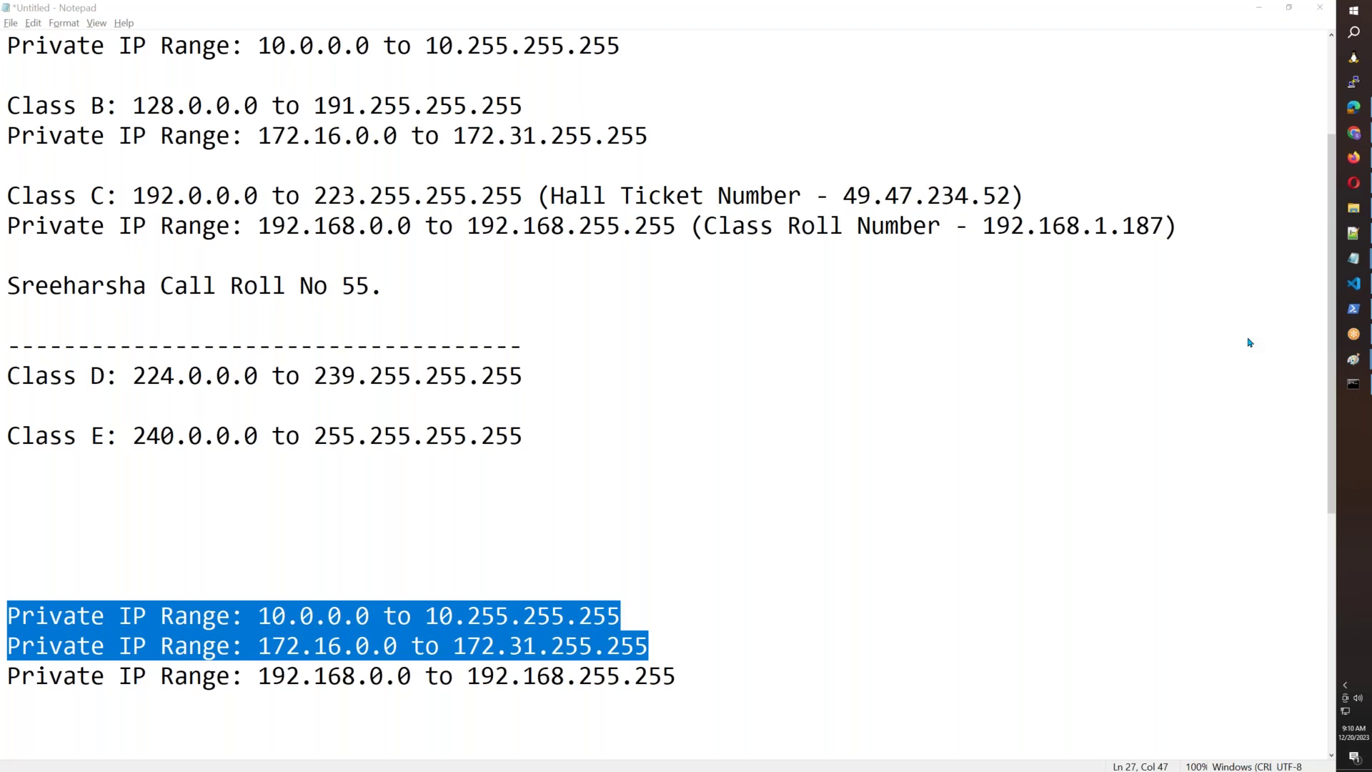
drag(740, 679, 1, 611)
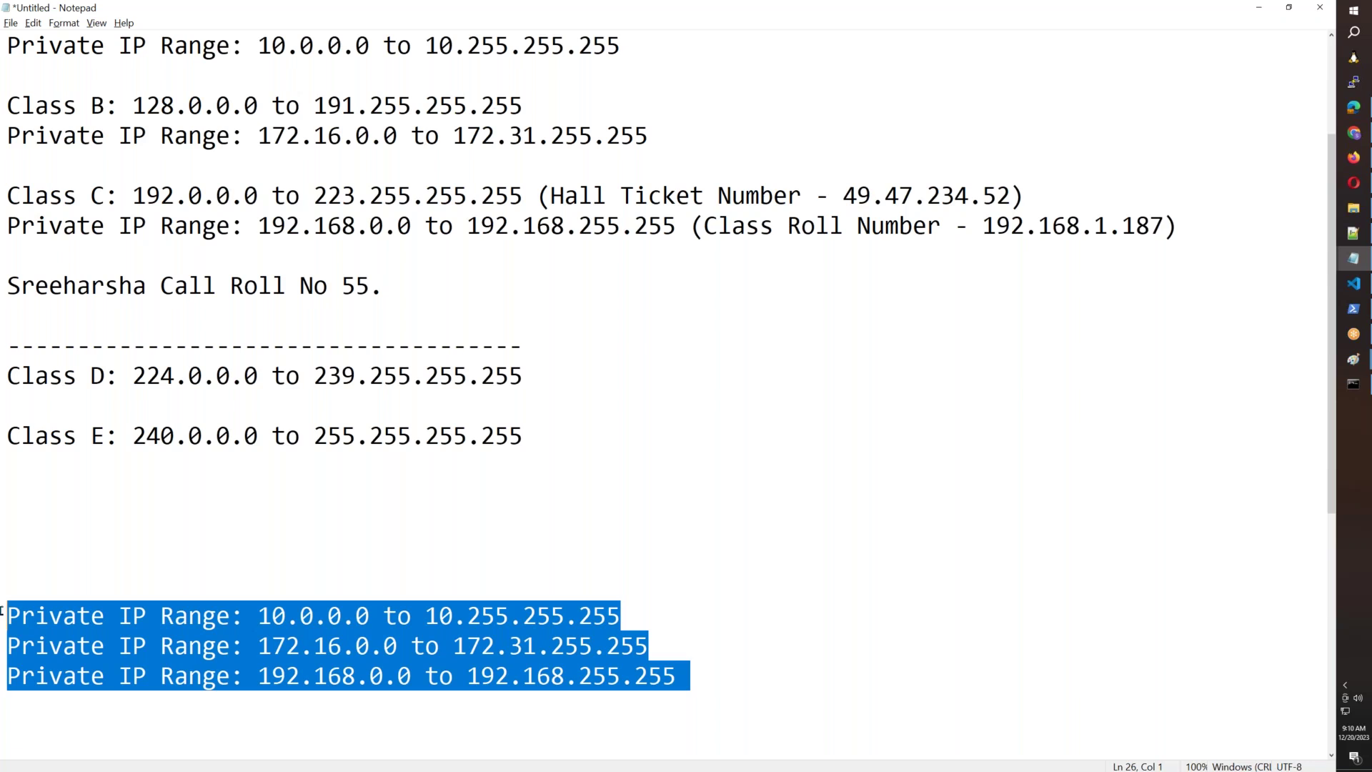
Type '127.x.x.x' and '169.x.x.x' on two lines above the private ranges.
click(26, 559)
text(127.x.x.x)
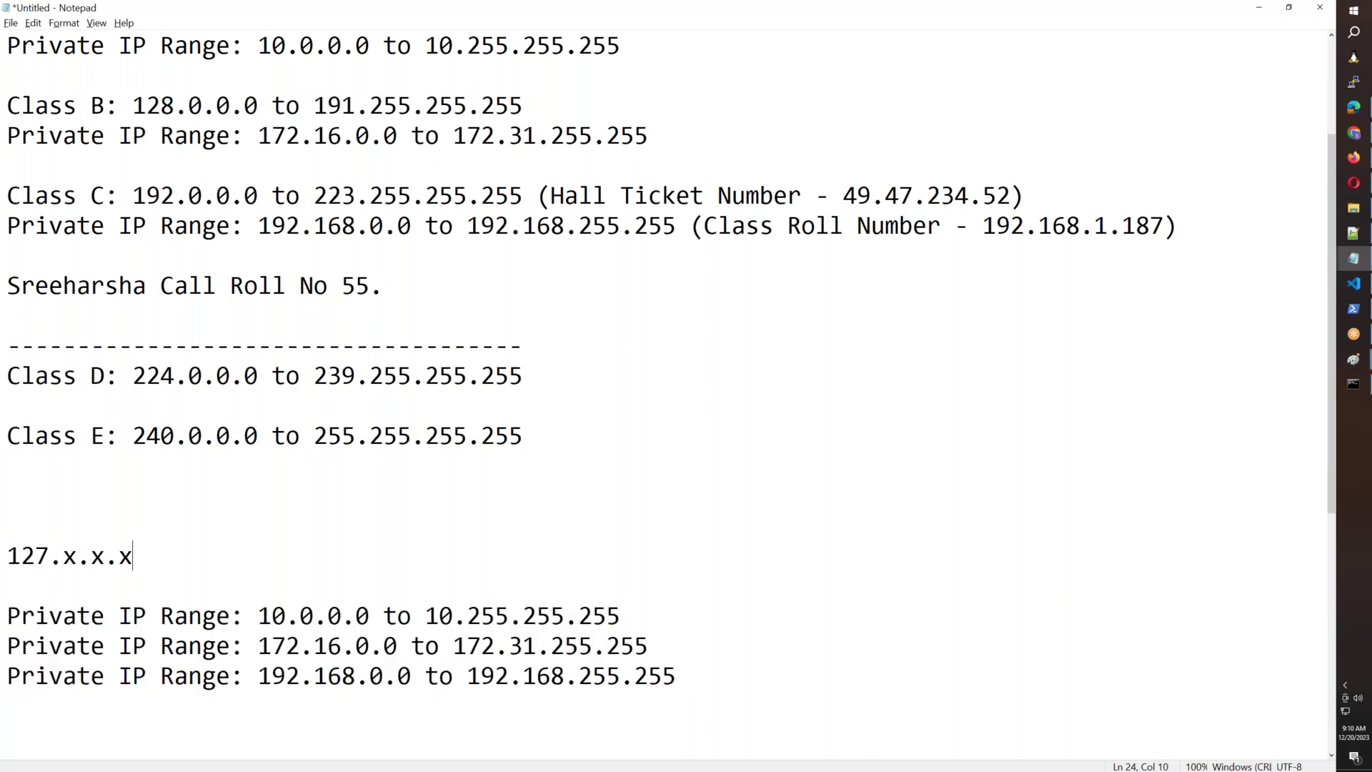
key(Return)
text(169.x.x.x)
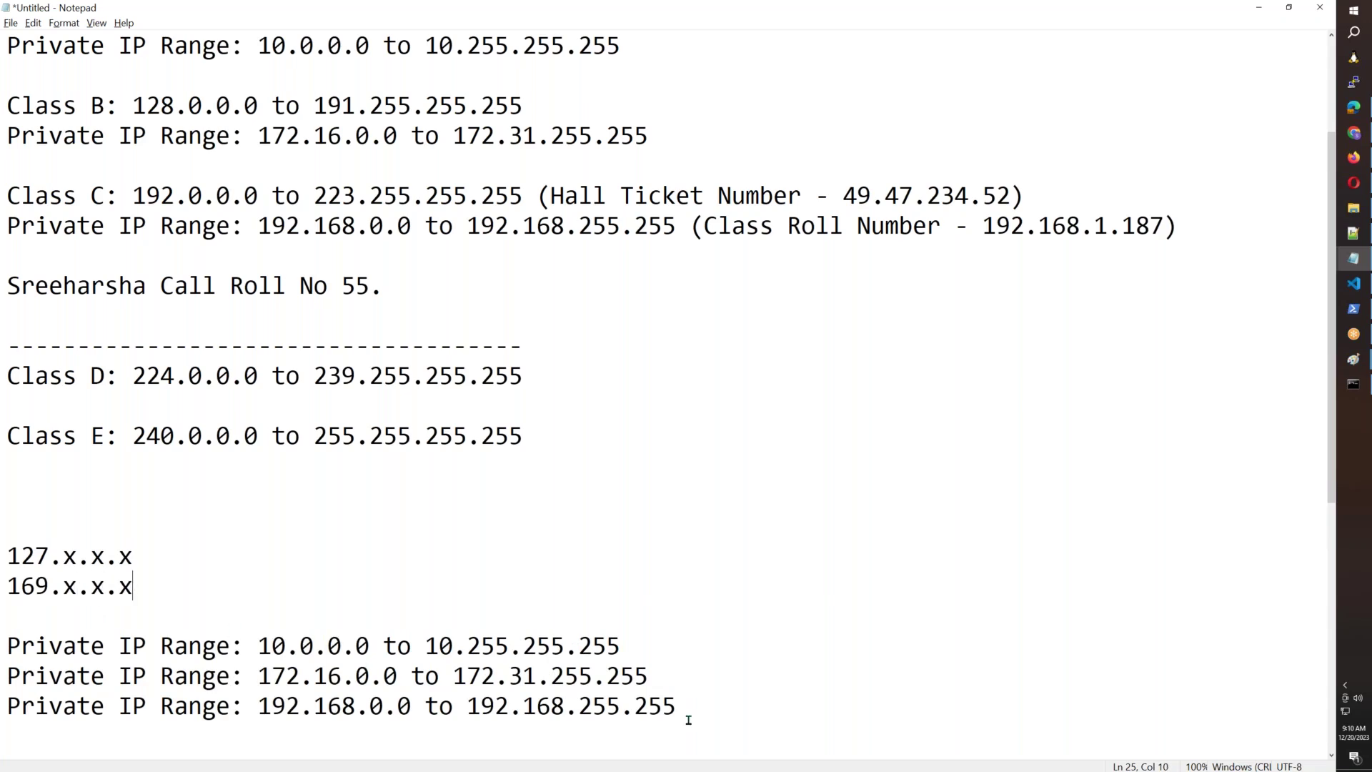
drag(688, 709, 92, 707)
drag(150, 593, 146, 518)
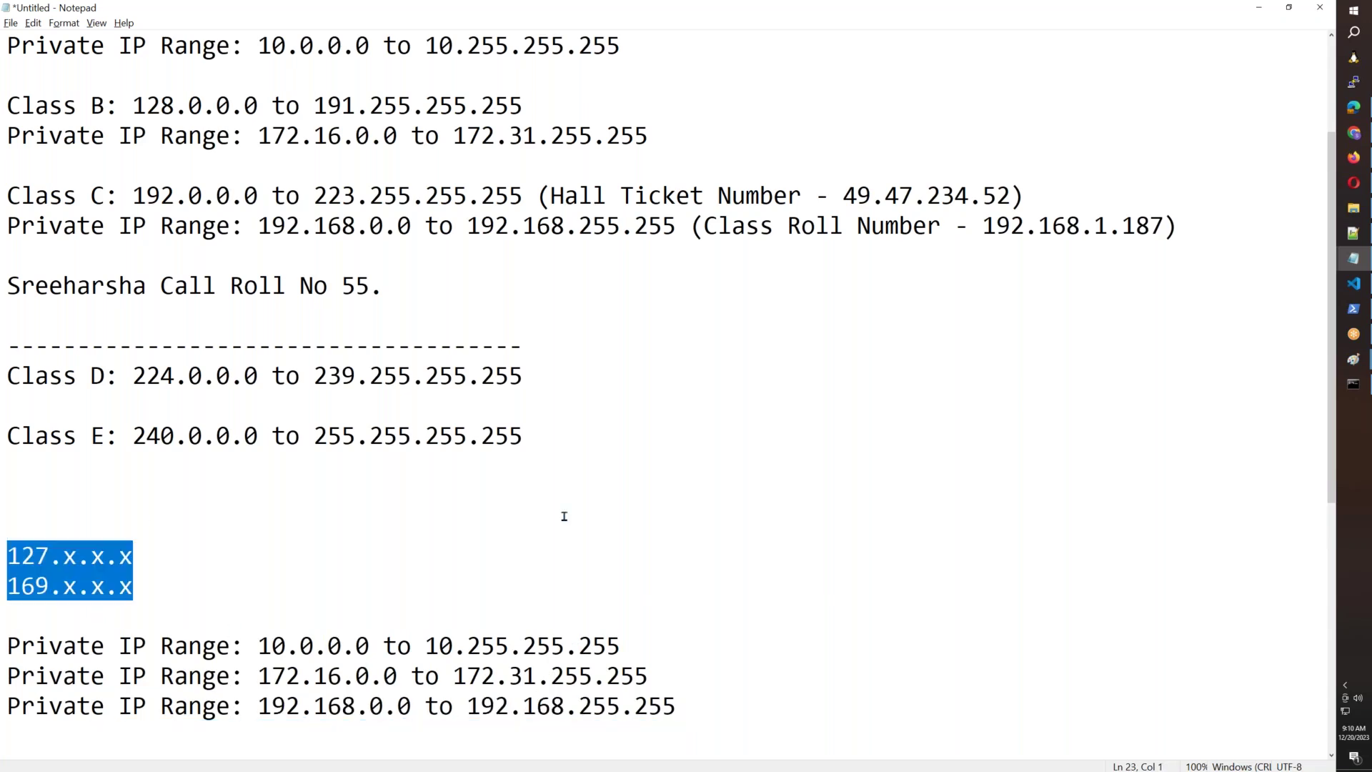
scroll(564, 516, down, 1)
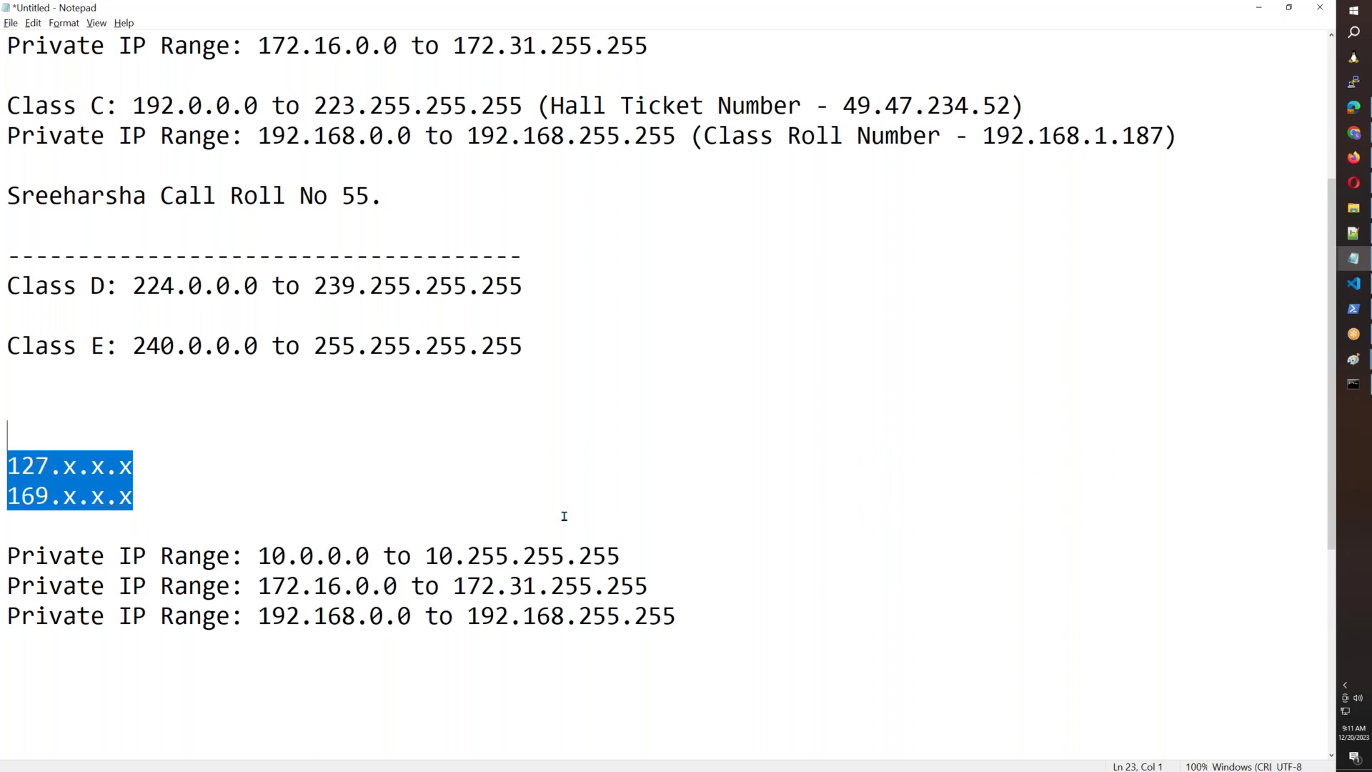
Select and deselect the 10.0.0.0 range line, then switch to Paint.
click(641, 555)
key(shift+Home)
click(648, 547)
key(shift+Home)
click(635, 556)
drag(659, 561, 7, 554)
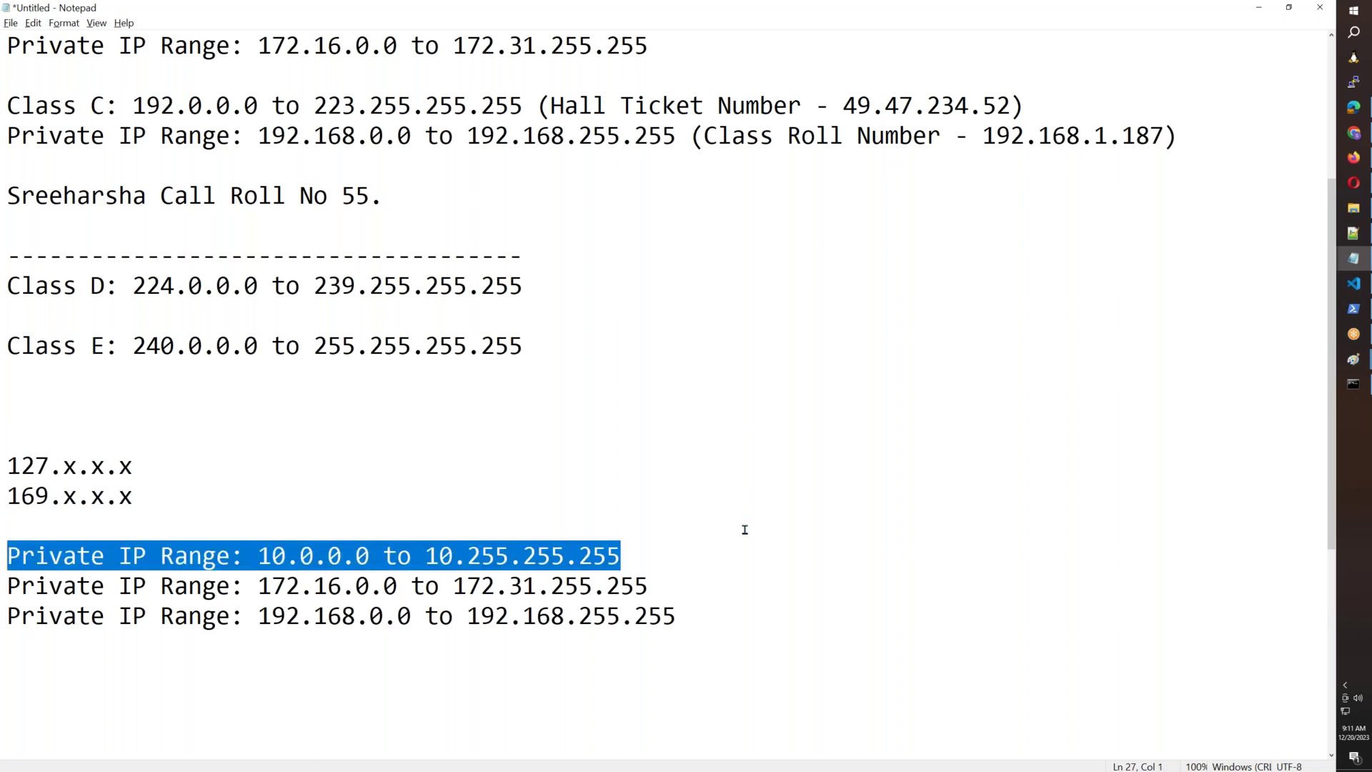
click(687, 558)
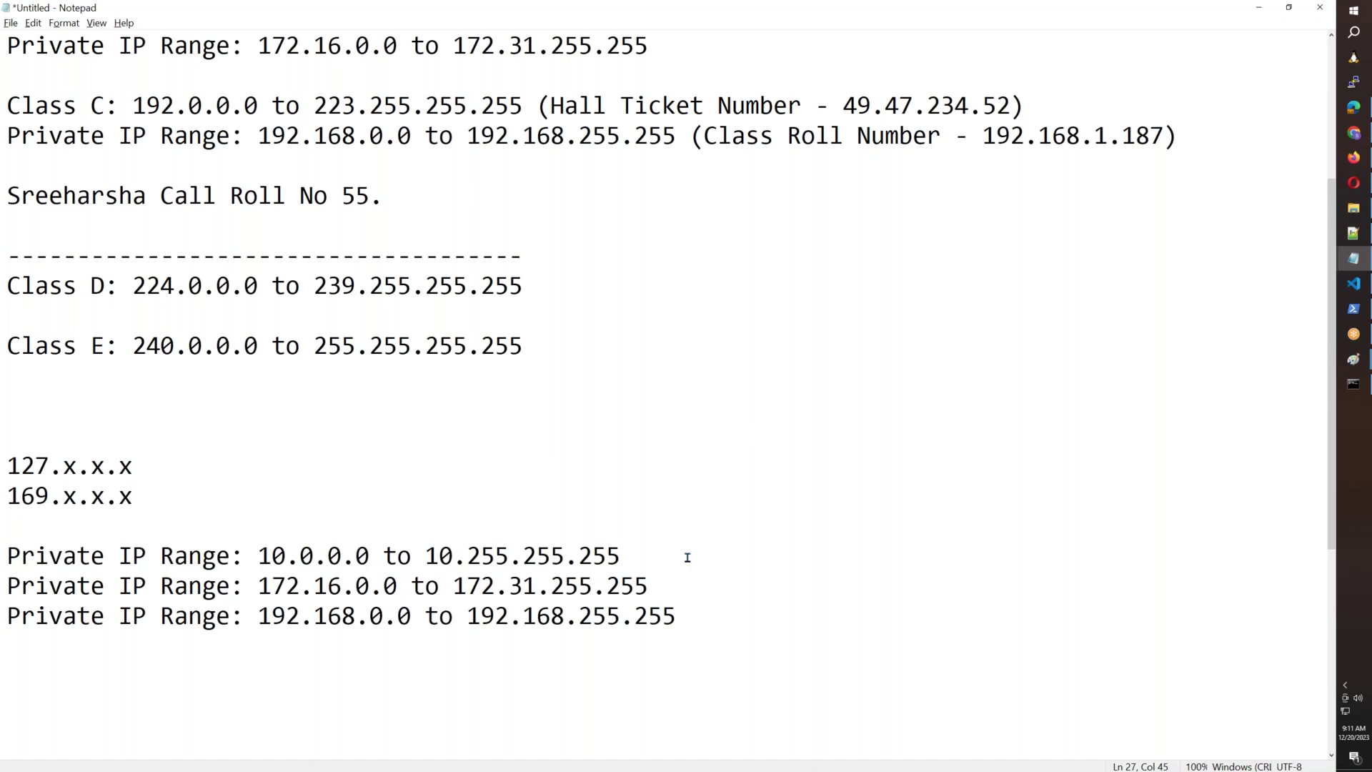
click(1354, 359)
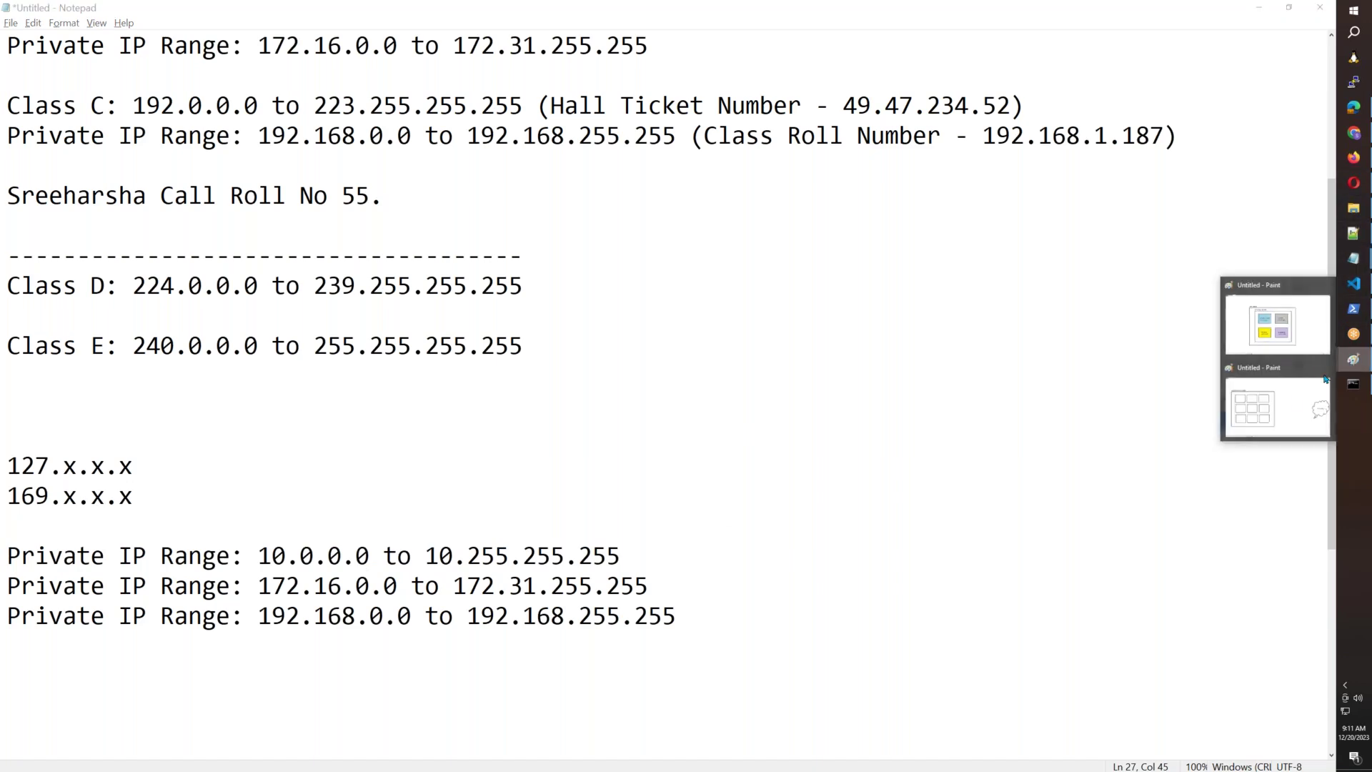
click(1277, 423)
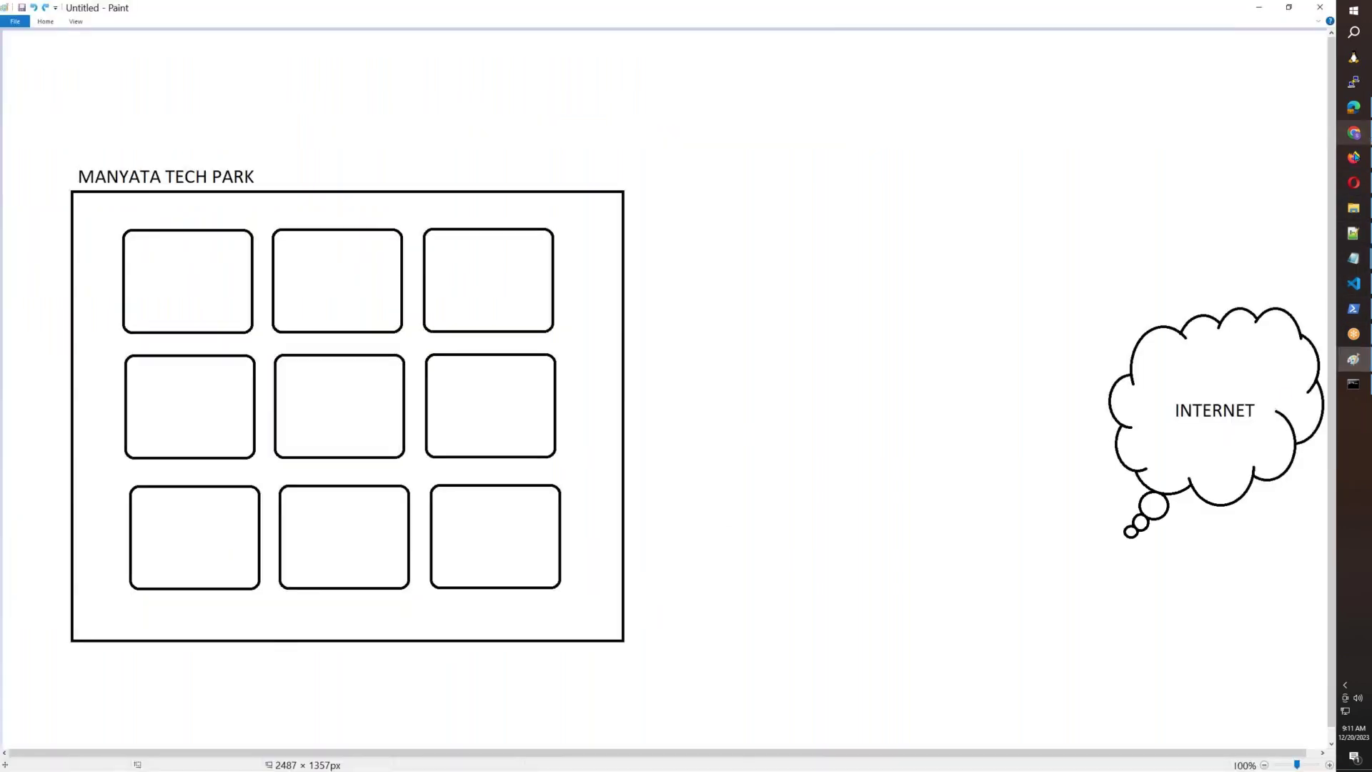
click(1353, 157)
click(339, 15)
drag(822, 221, 559, 202)
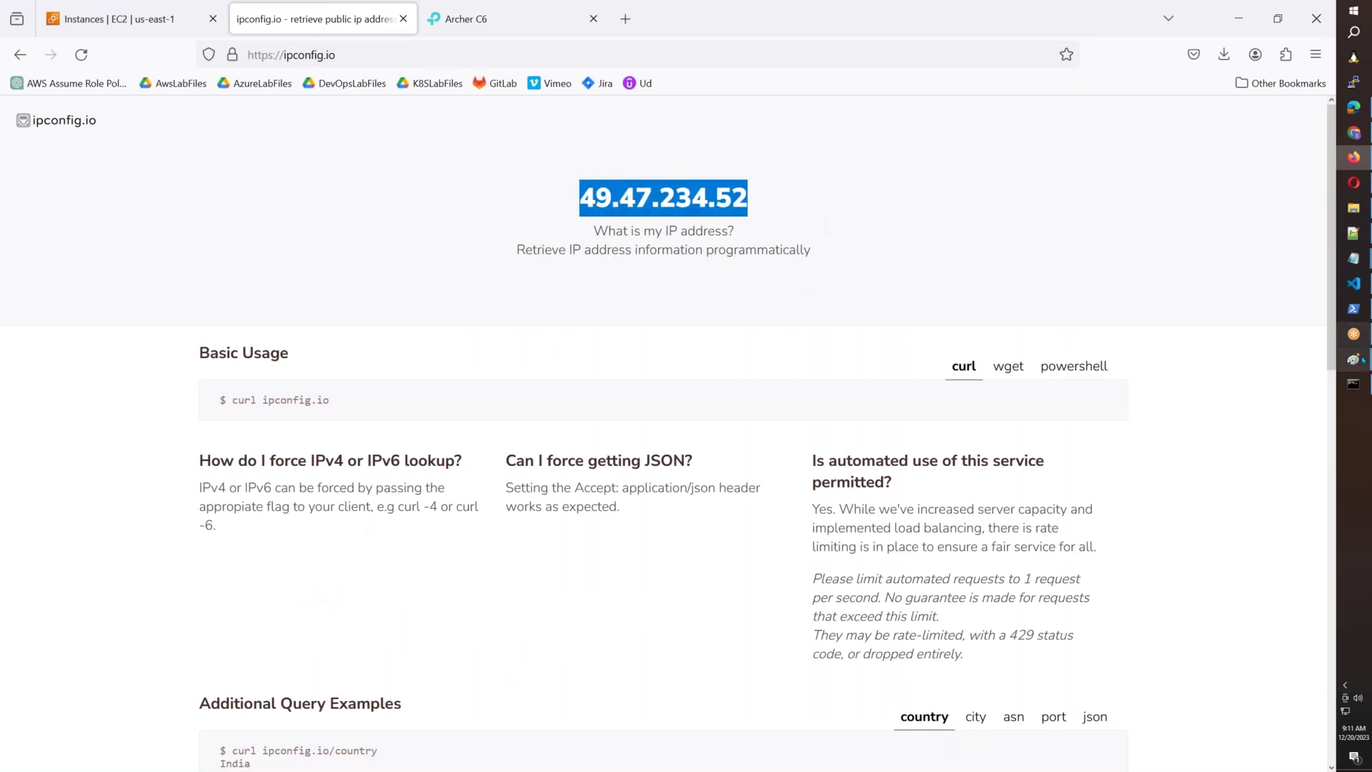
mouse_move(1353, 359)
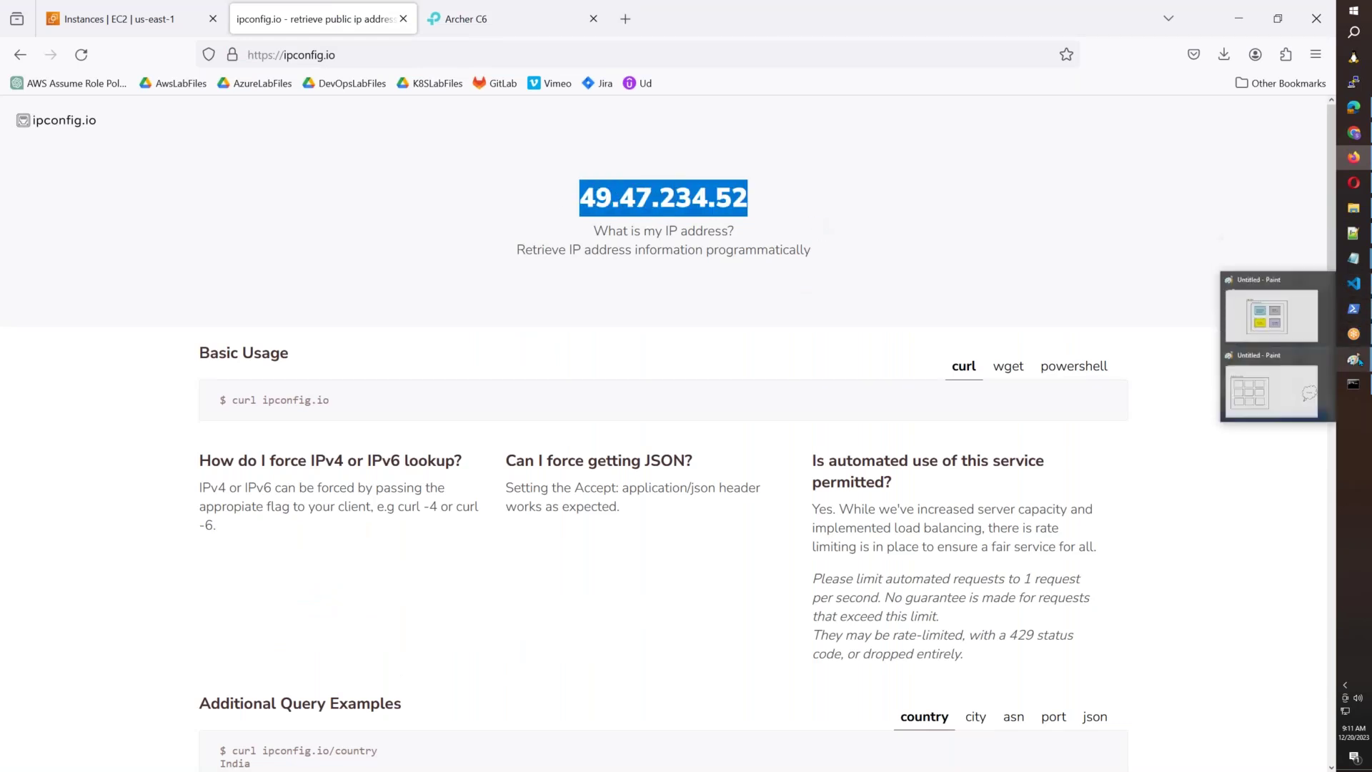
click(1282, 403)
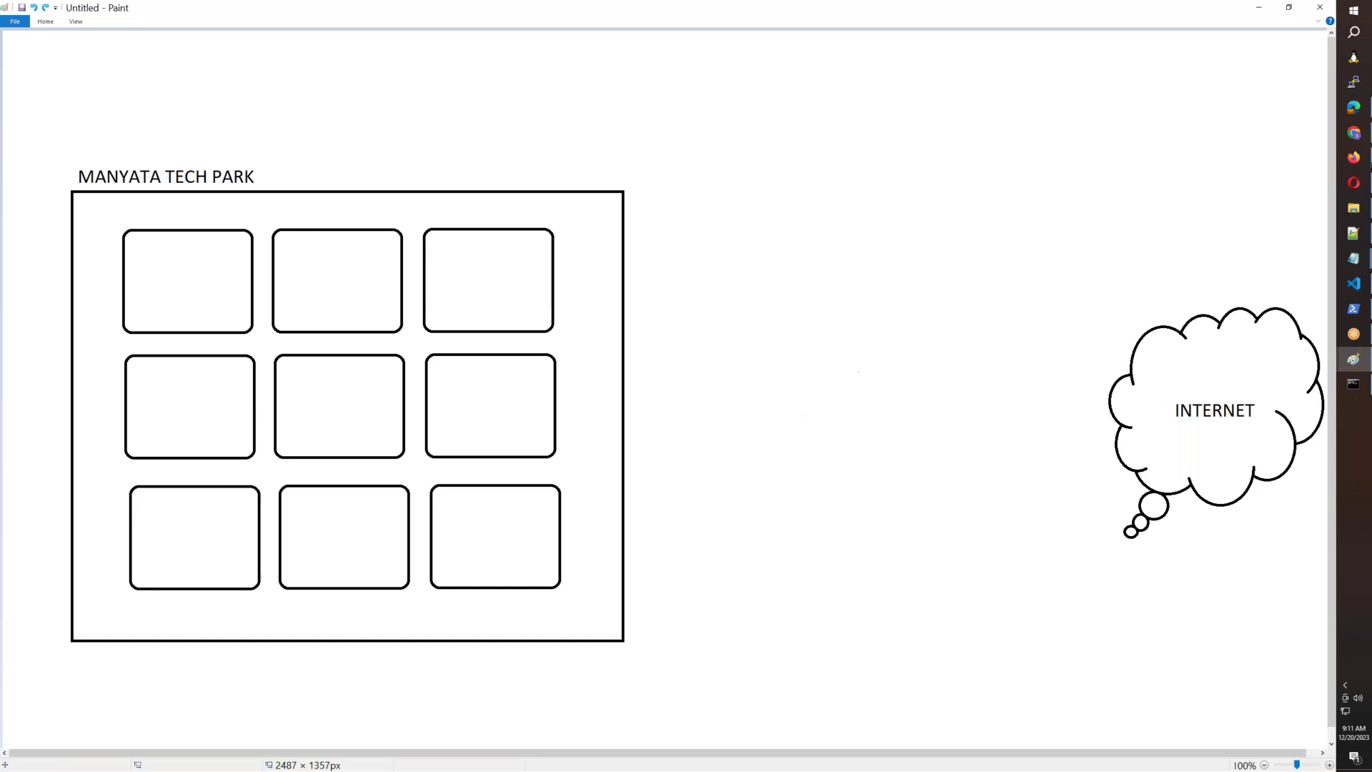
click(1352, 256)
click(1286, 243)
drag(690, 616, 2, 557)
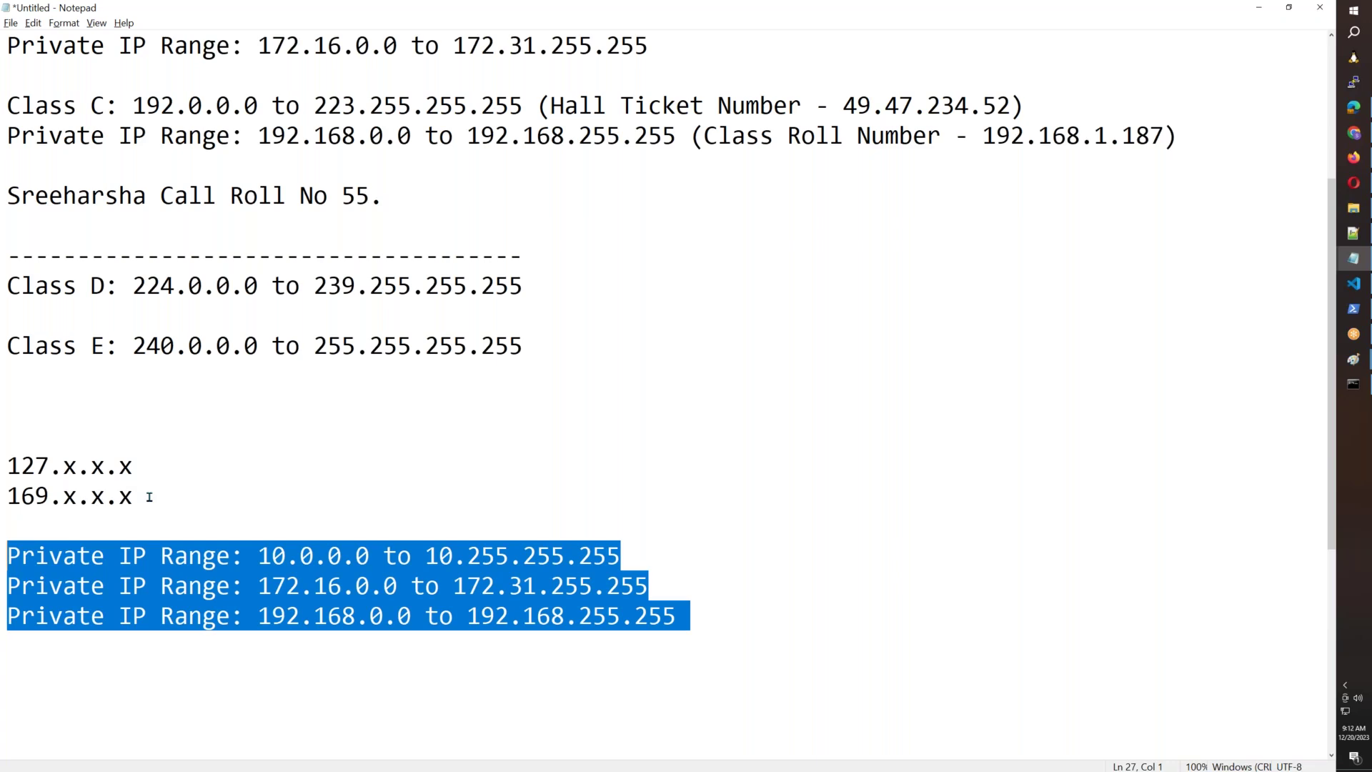
drag(149, 497, 5, 469)
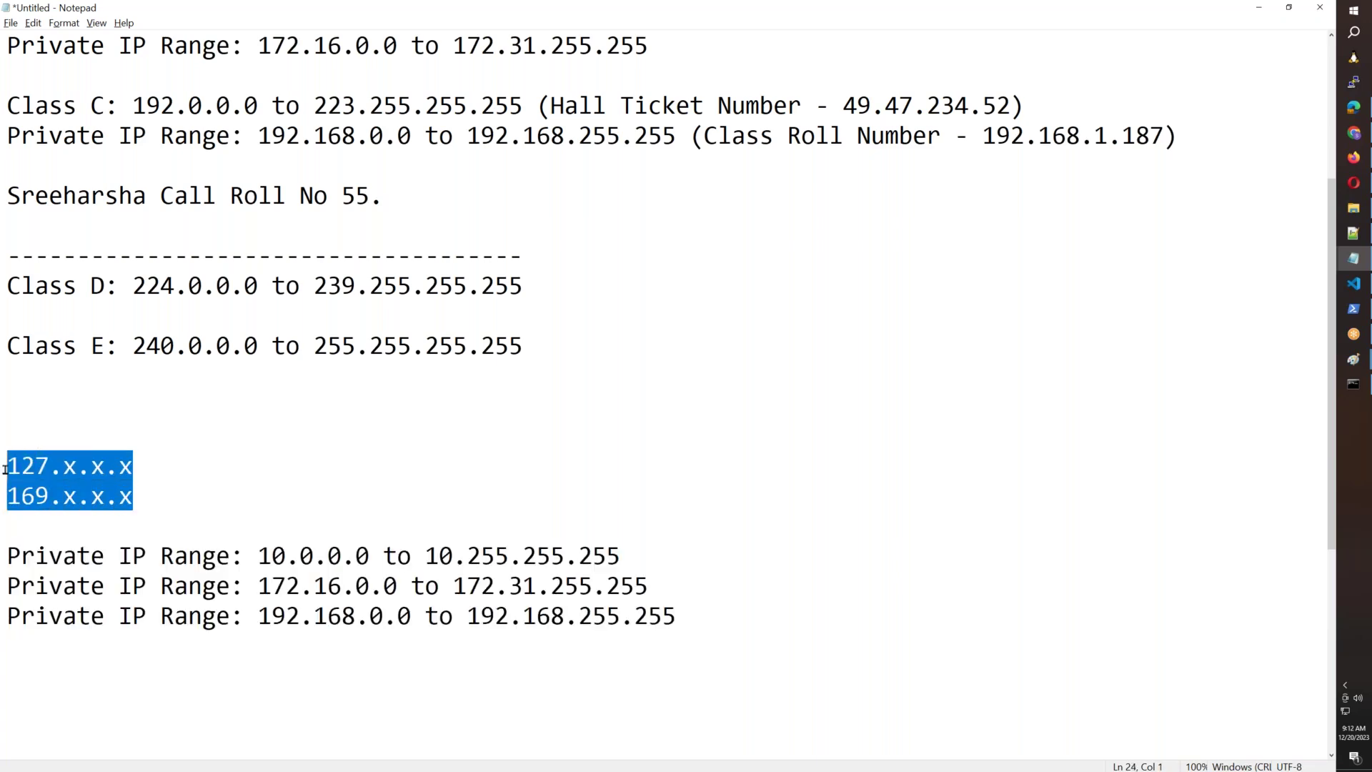
Delete the dashed divider and the Class D and Class E lines.
click(735, 630)
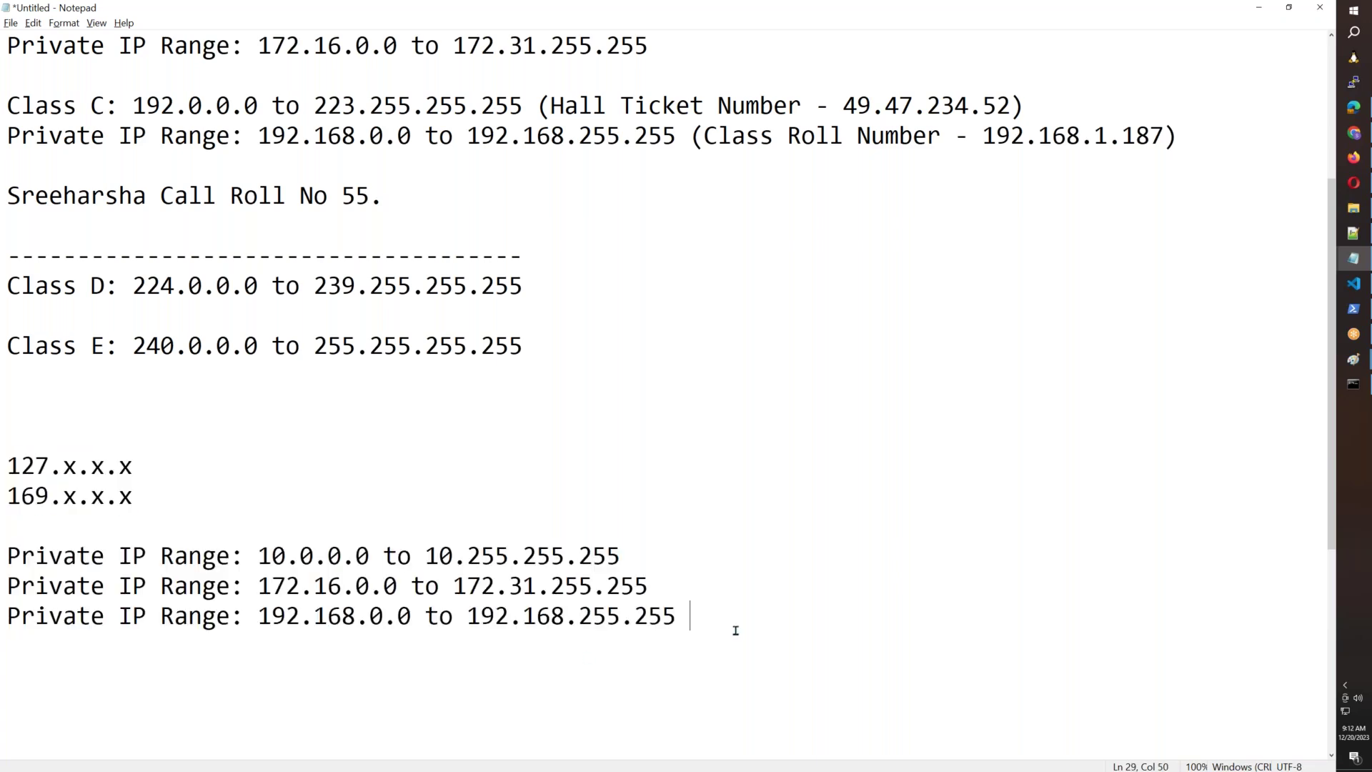
key(Return)
key(Return)
key(Return)
key(Return)
key(Return)
key(Return)
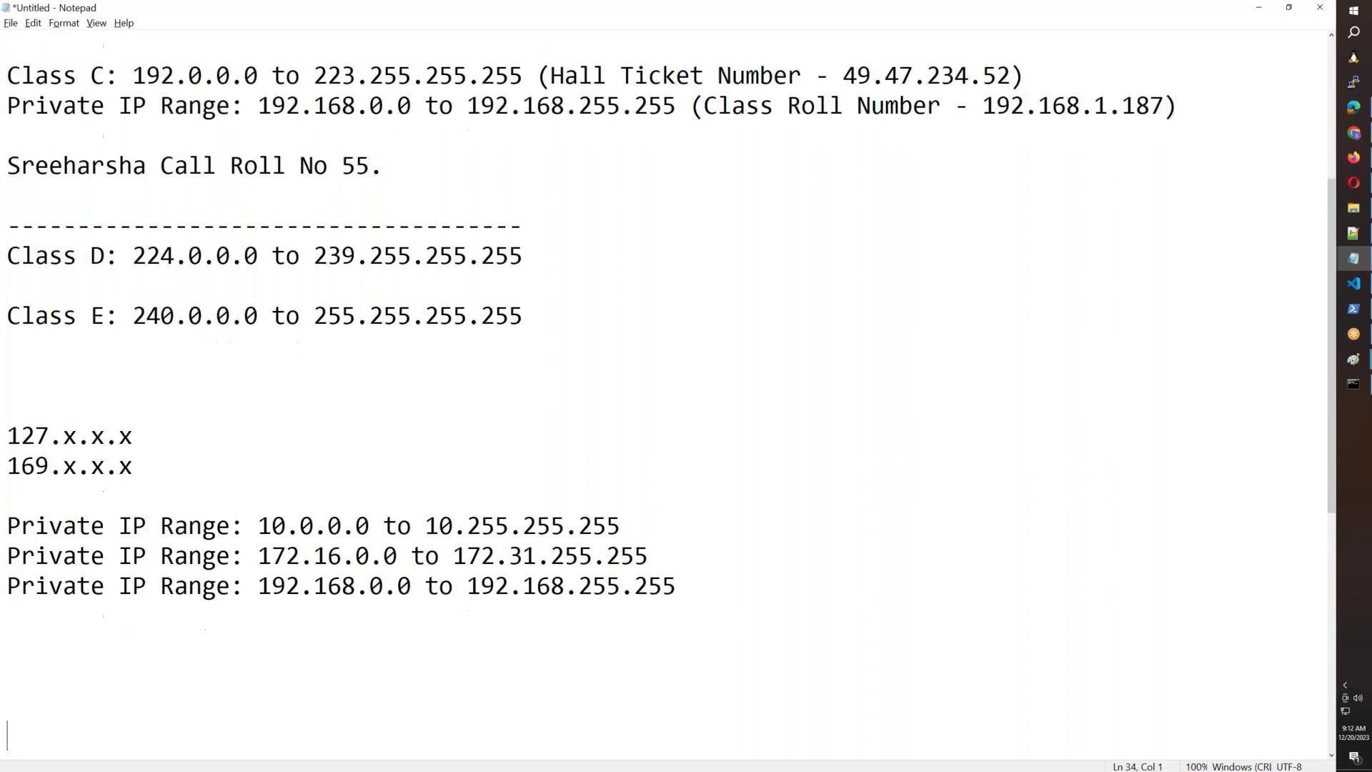
key(BackSpace)
key(BackSpace)
key(BackSpace)
key(BackSpace)
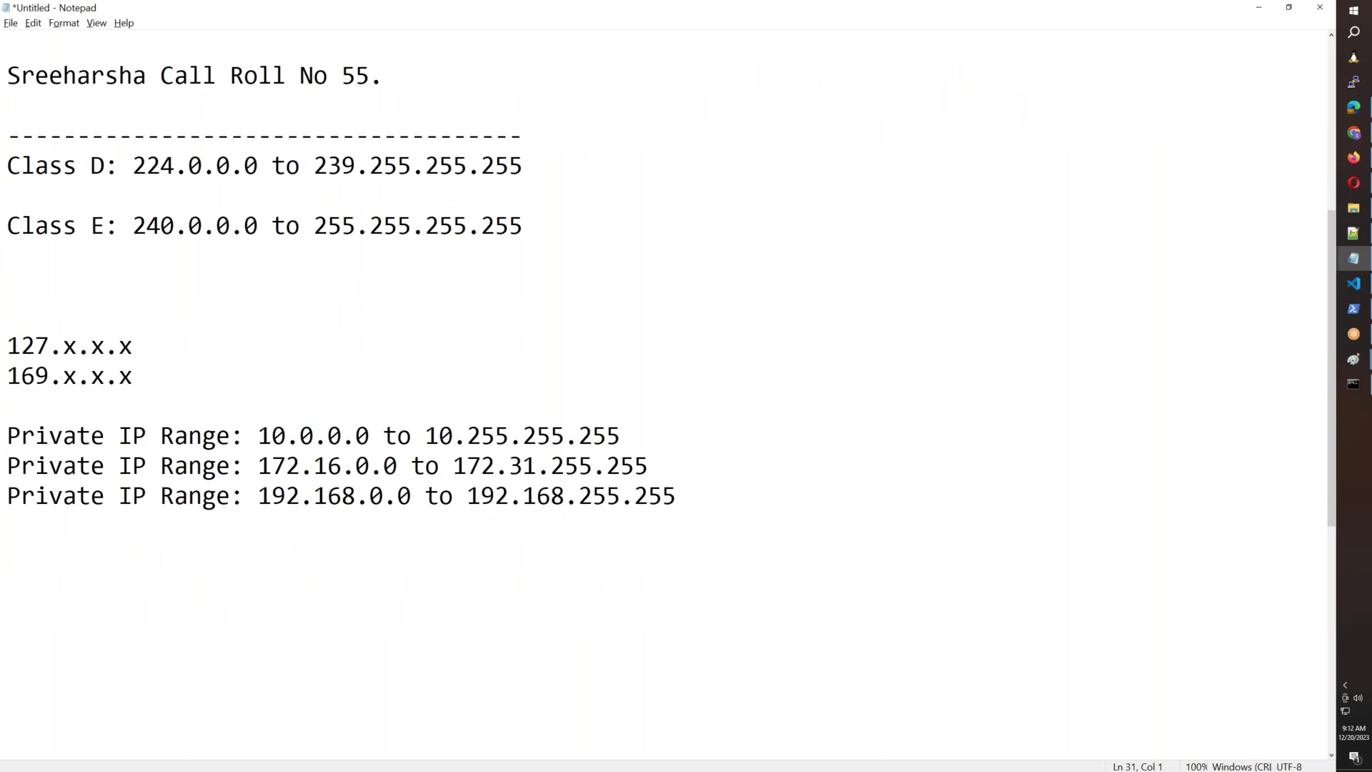
drag(528, 228, 3, 108)
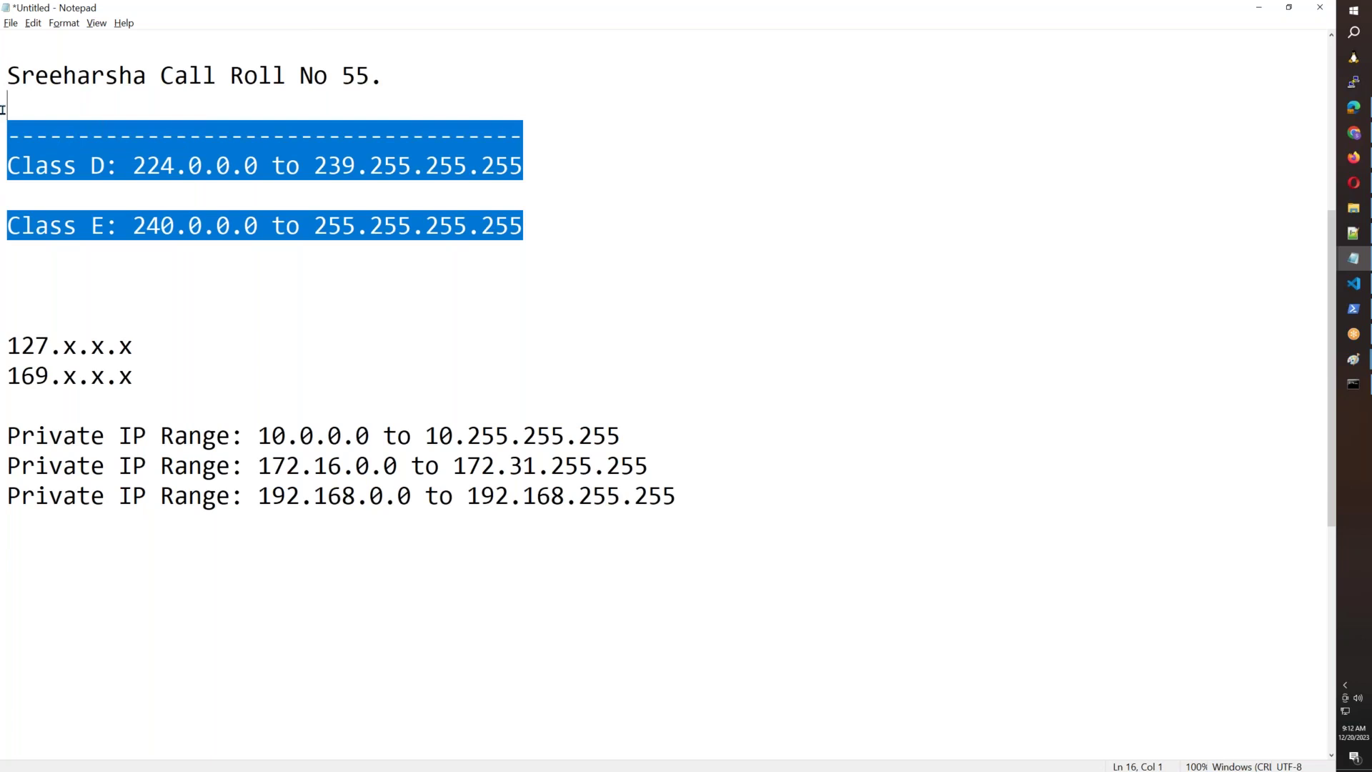
key(Delete)
scroll(221, 330, up, 3)
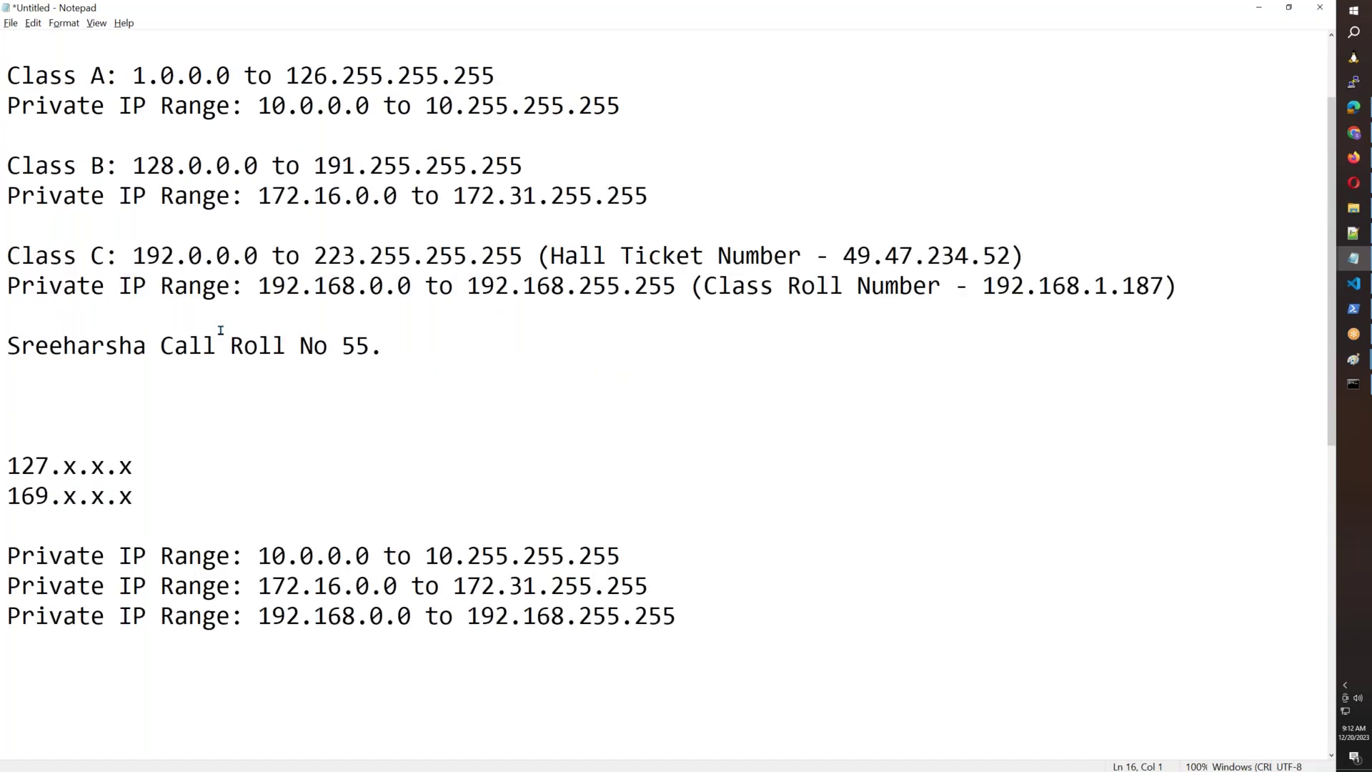
scroll(190, 334, down, 2)
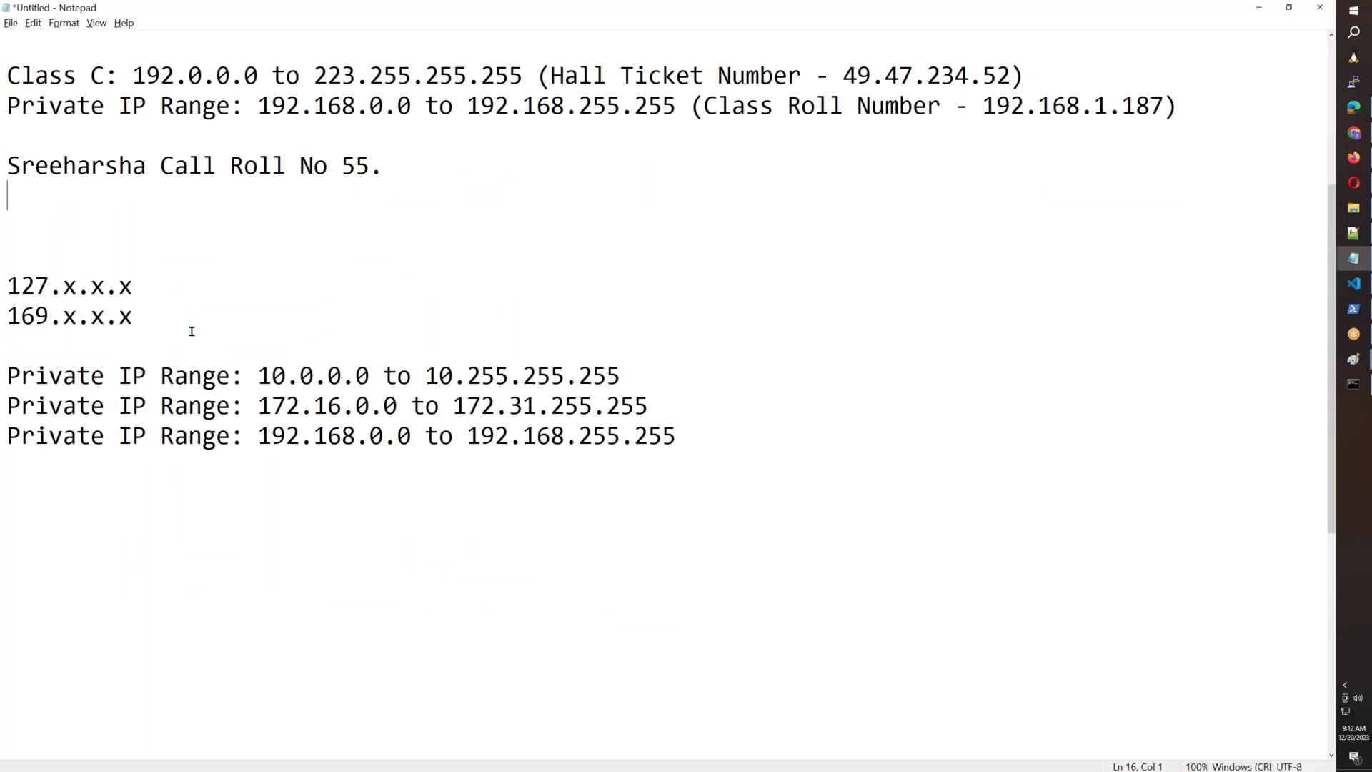
scroll(190, 331, down, 1)
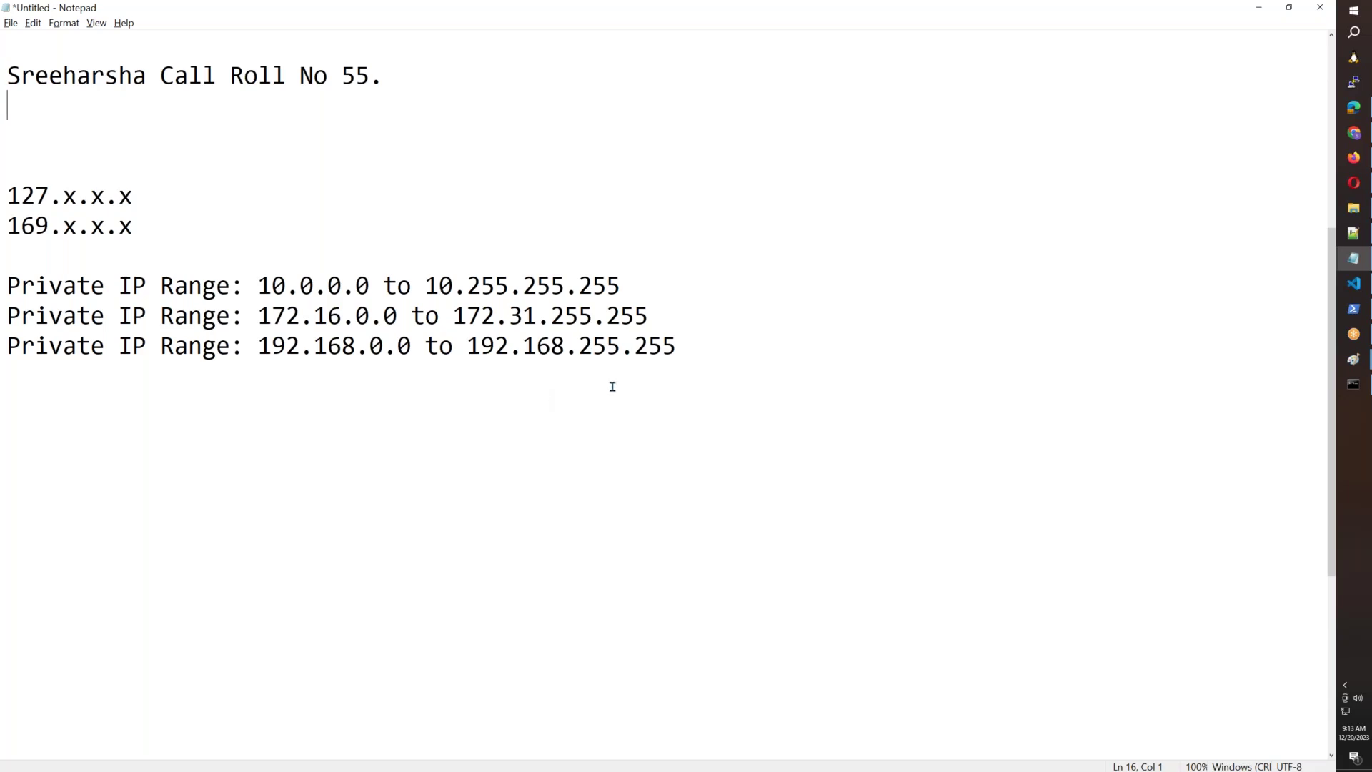
Add a '192.168.1.100' line below the last private range.
click(709, 346)
key(Return)
key(Return)
text(192.168.1.100)
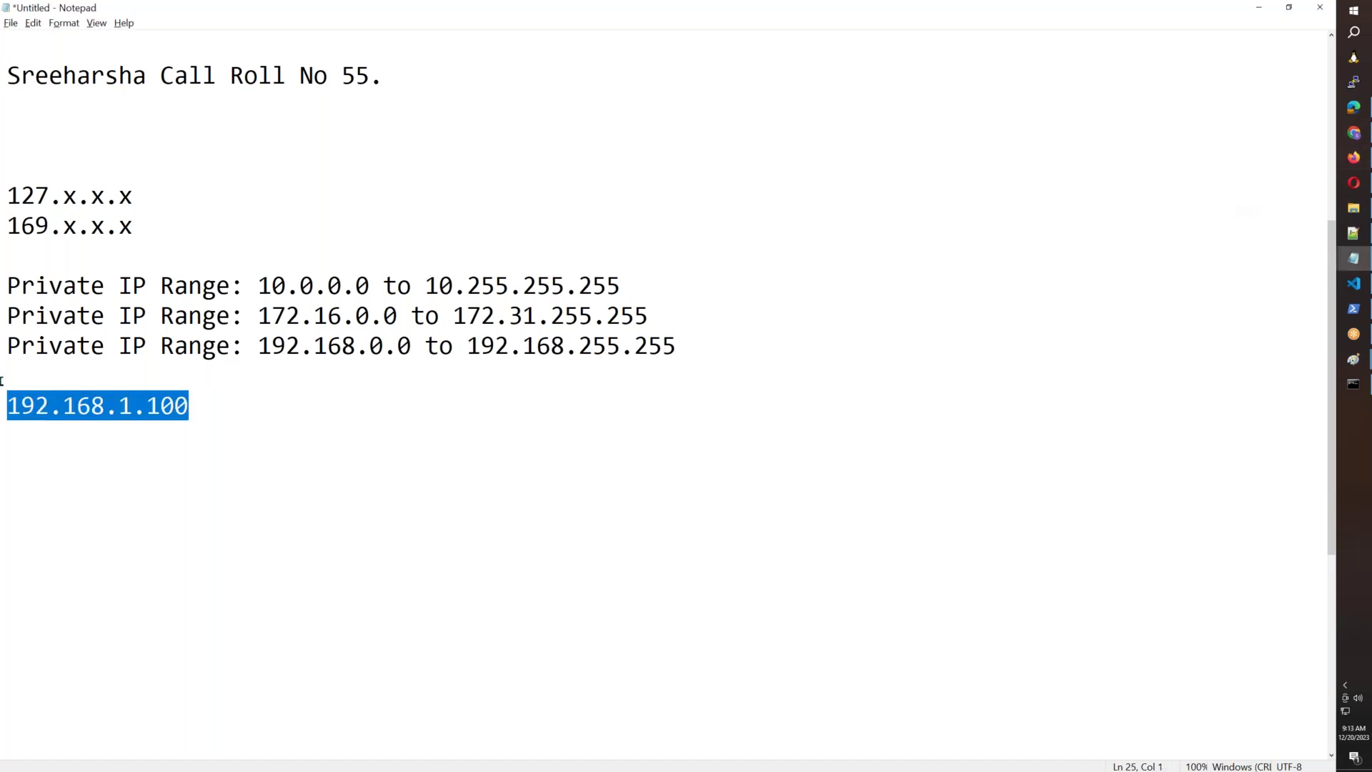
click(183, 515)
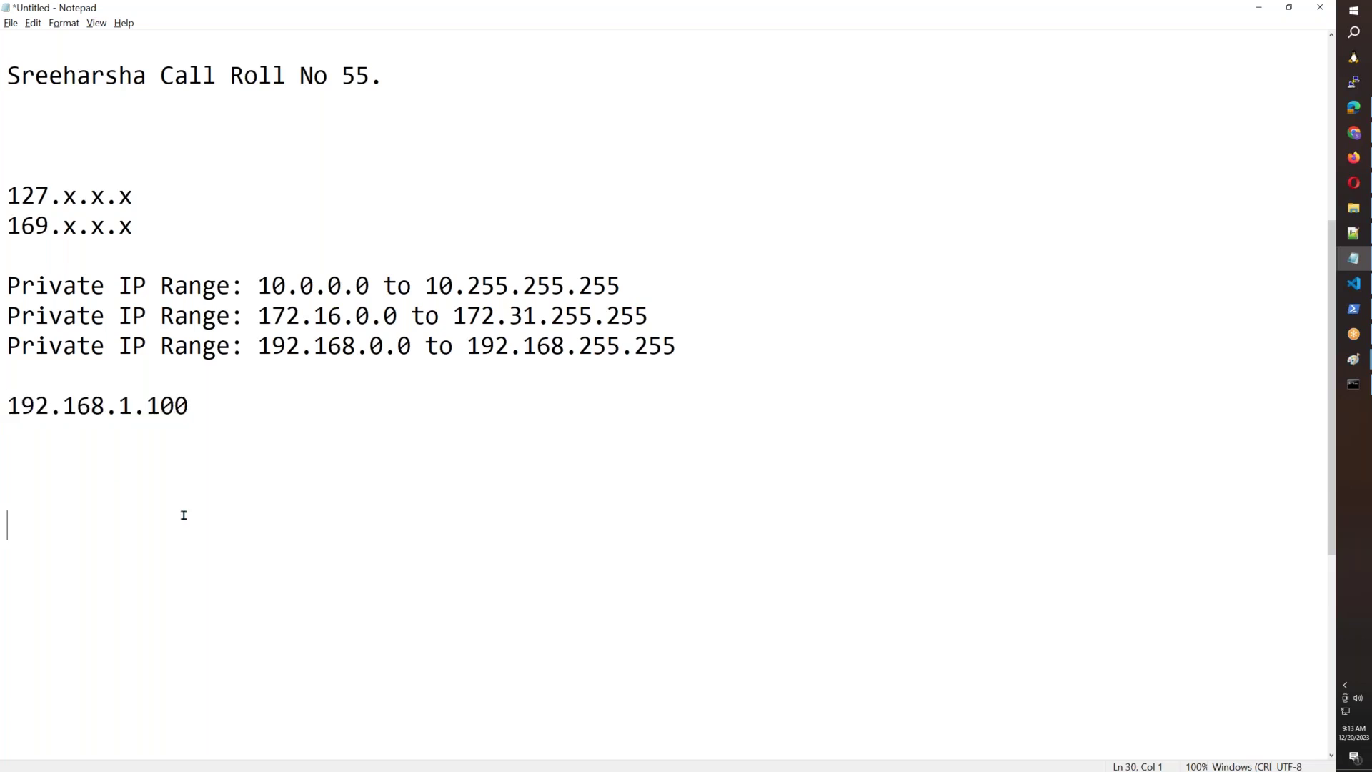
Load ipconfig.io in a new Chrome tab, note public IP 146.70.192.110, and return to the untitled Notepad notes.
mouse_move(1354, 133)
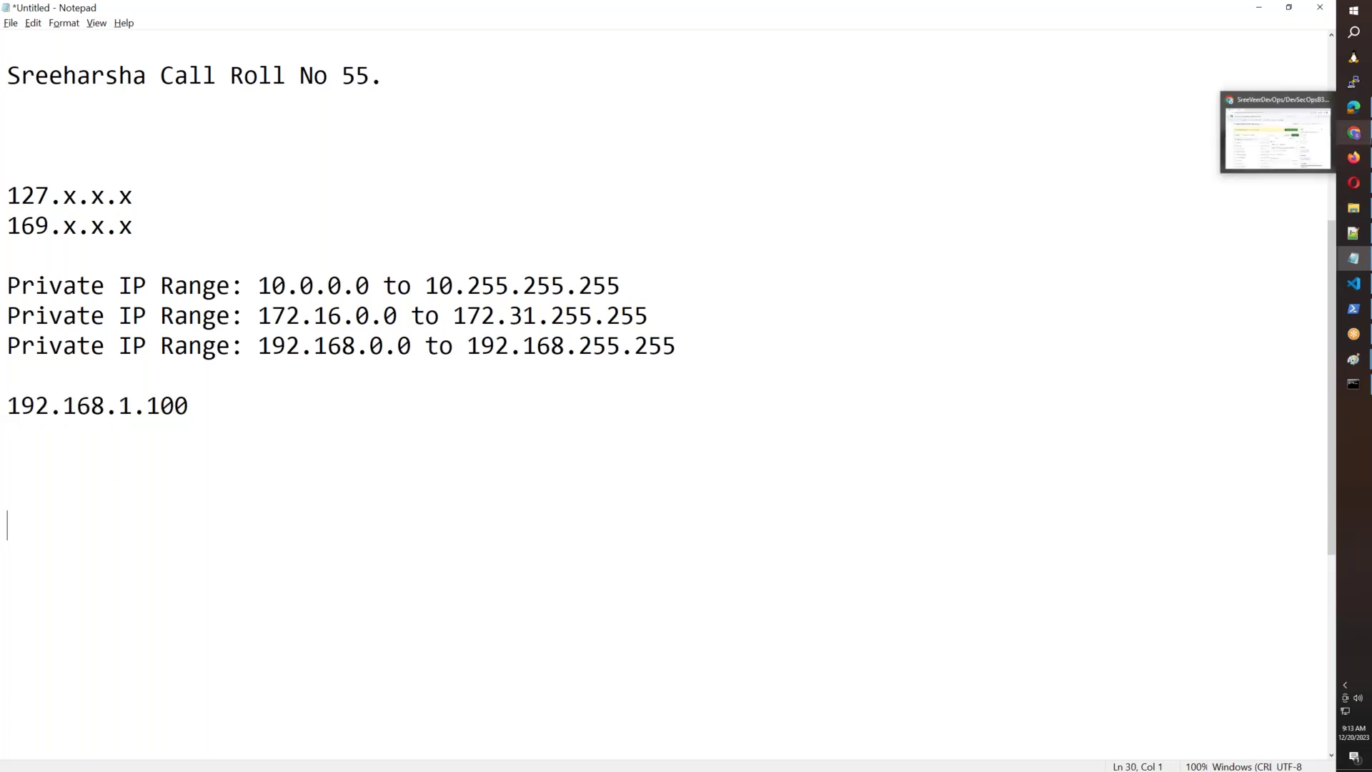
click(1252, 146)
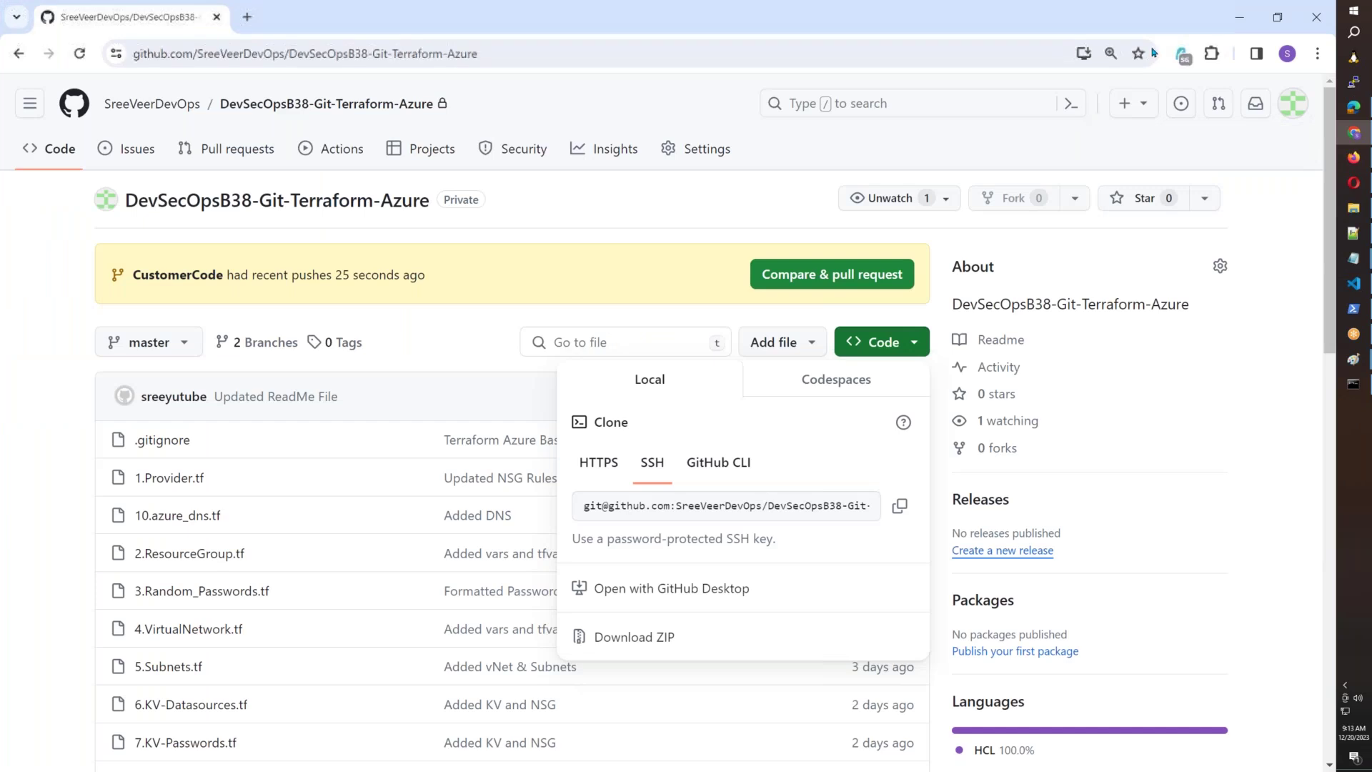
click(247, 16)
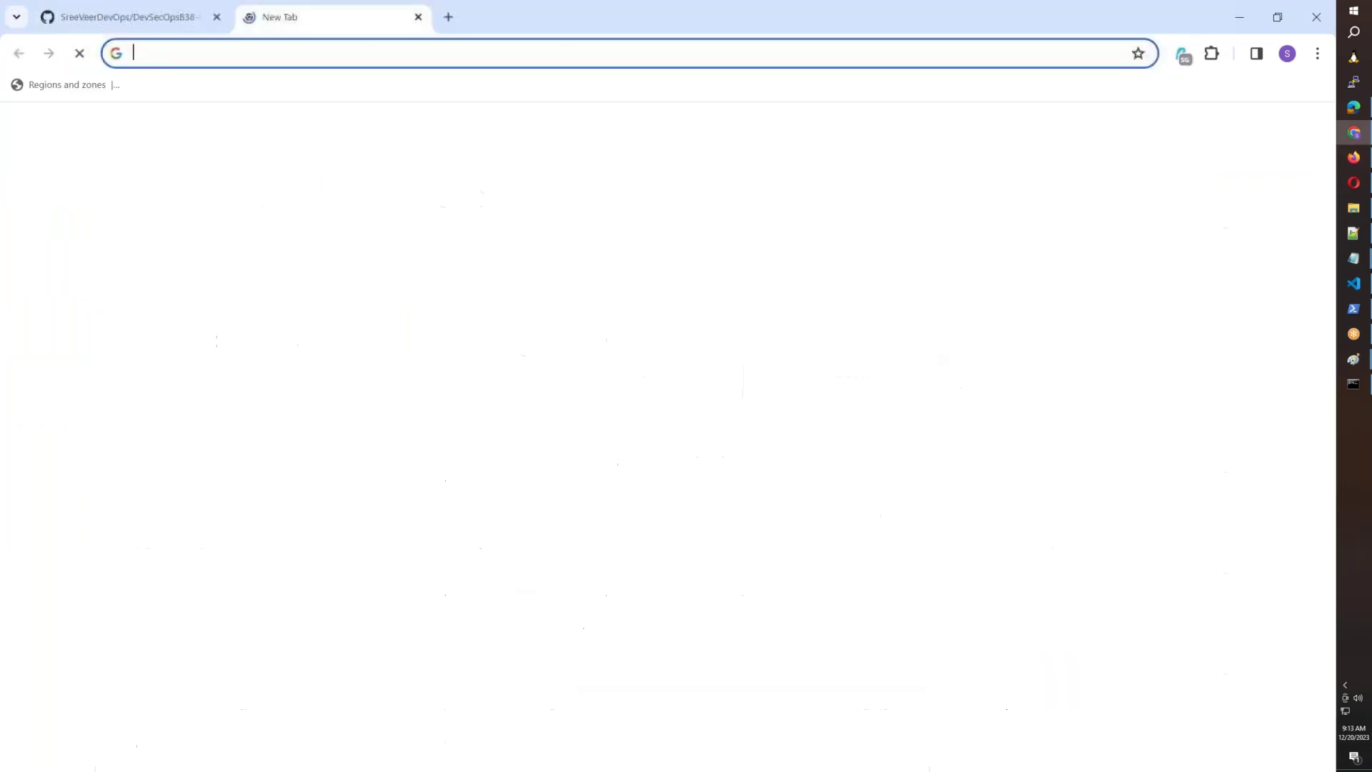
click(1183, 57)
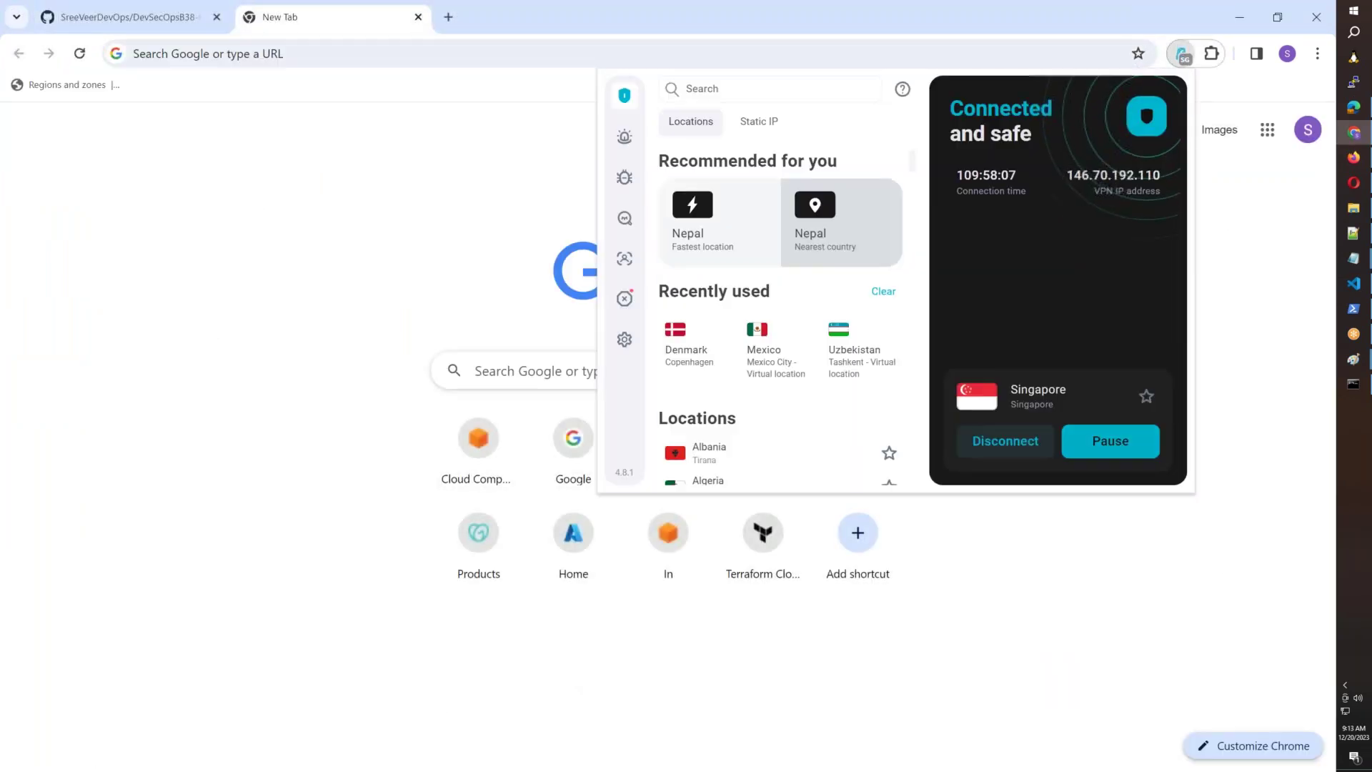
click(425, 55)
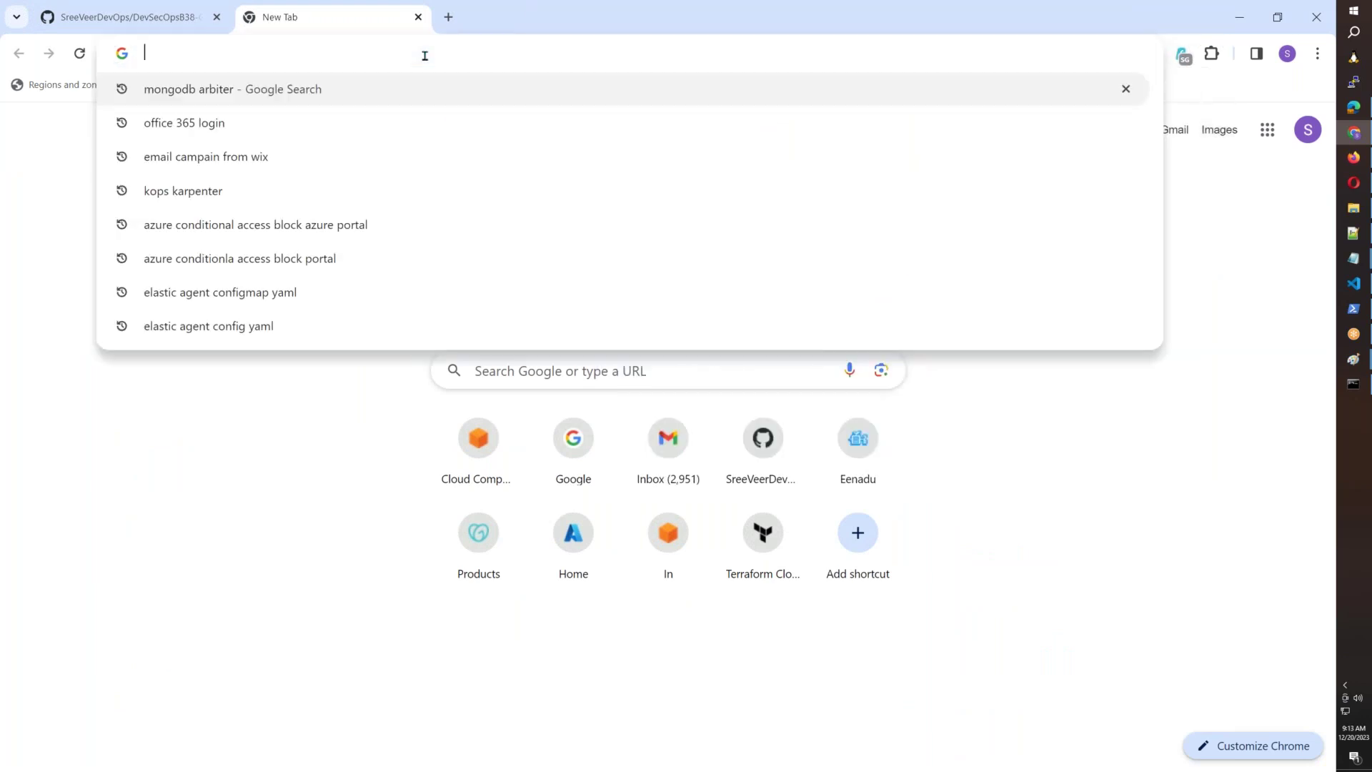
text(ipconfig.io)
key(Return)
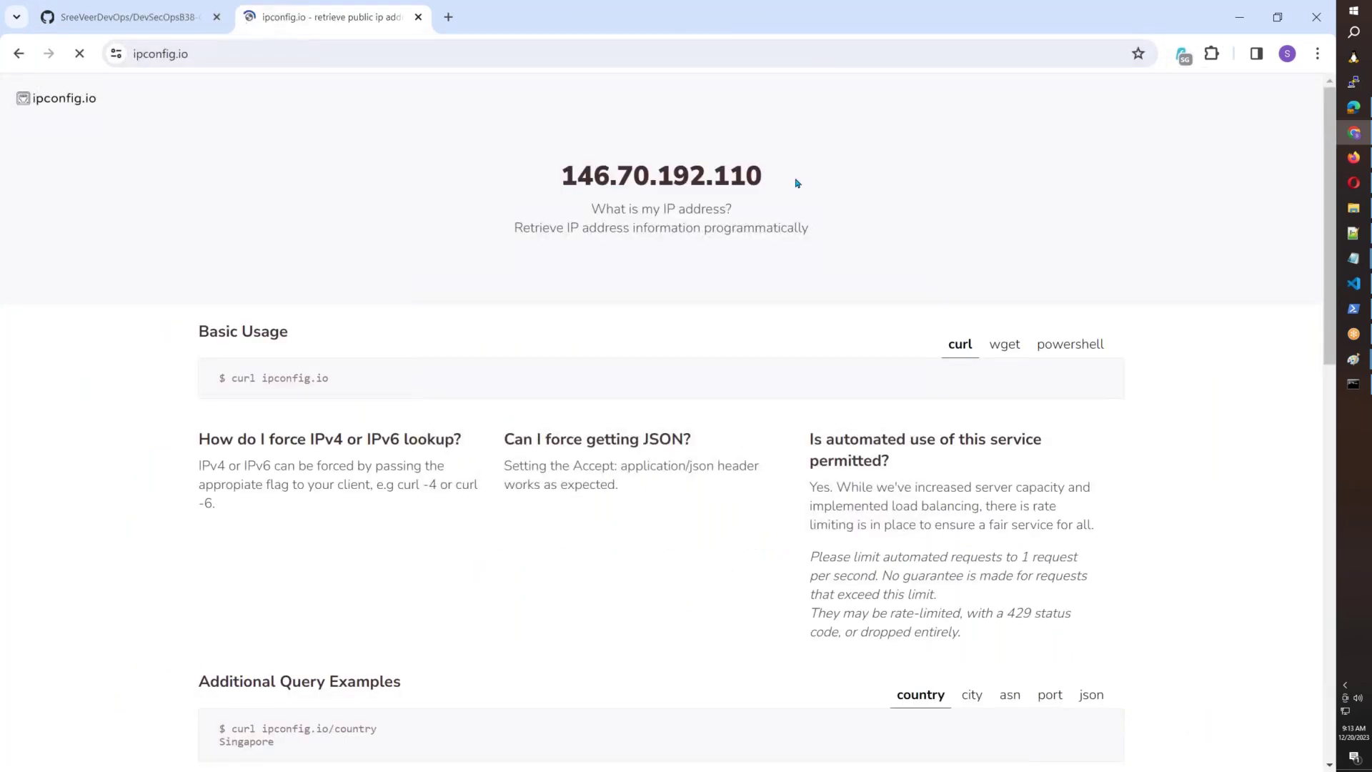
drag(798, 184, 558, 178)
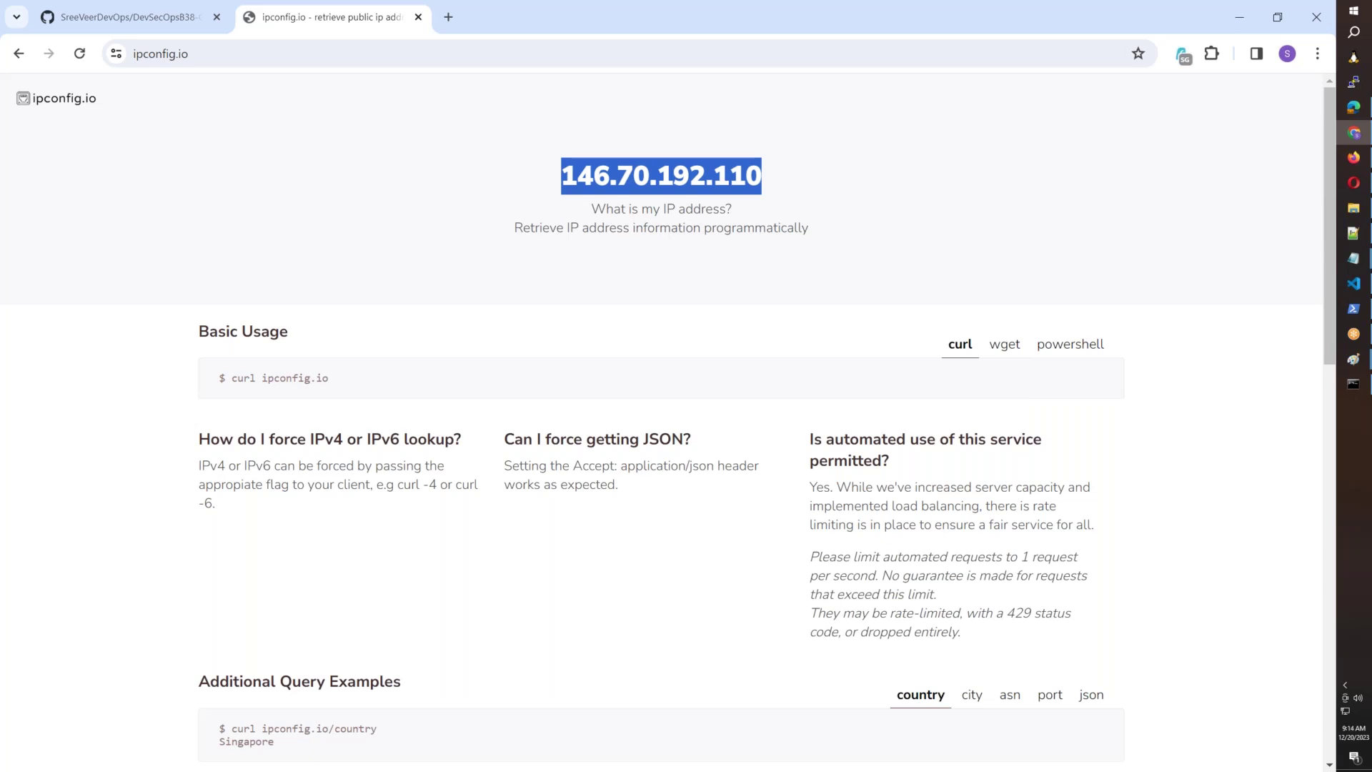
click(1353, 258)
click(1278, 425)
Delete the 192.168.1.100 line and the blank line above it, leaving the cursor after the last private range.
drag(374, 415, 3, 372)
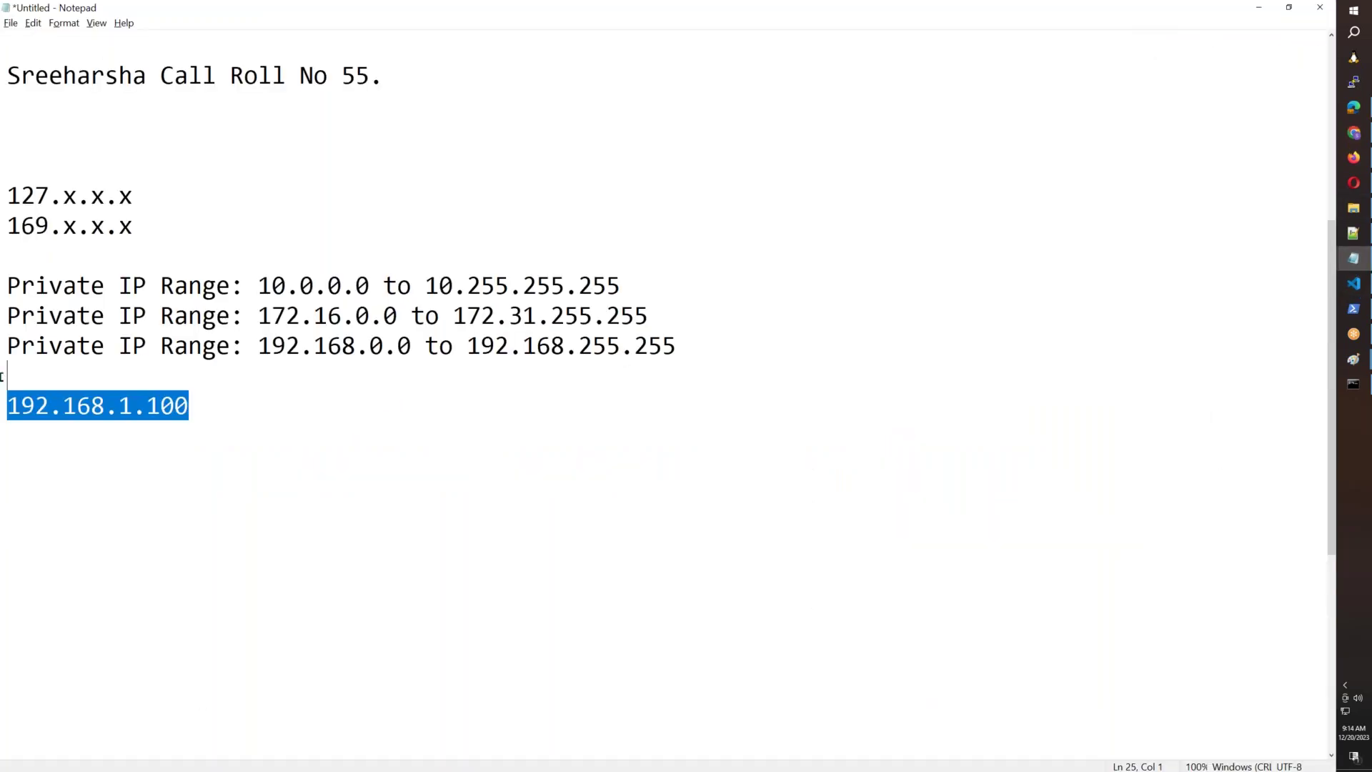
key(BackSpace)
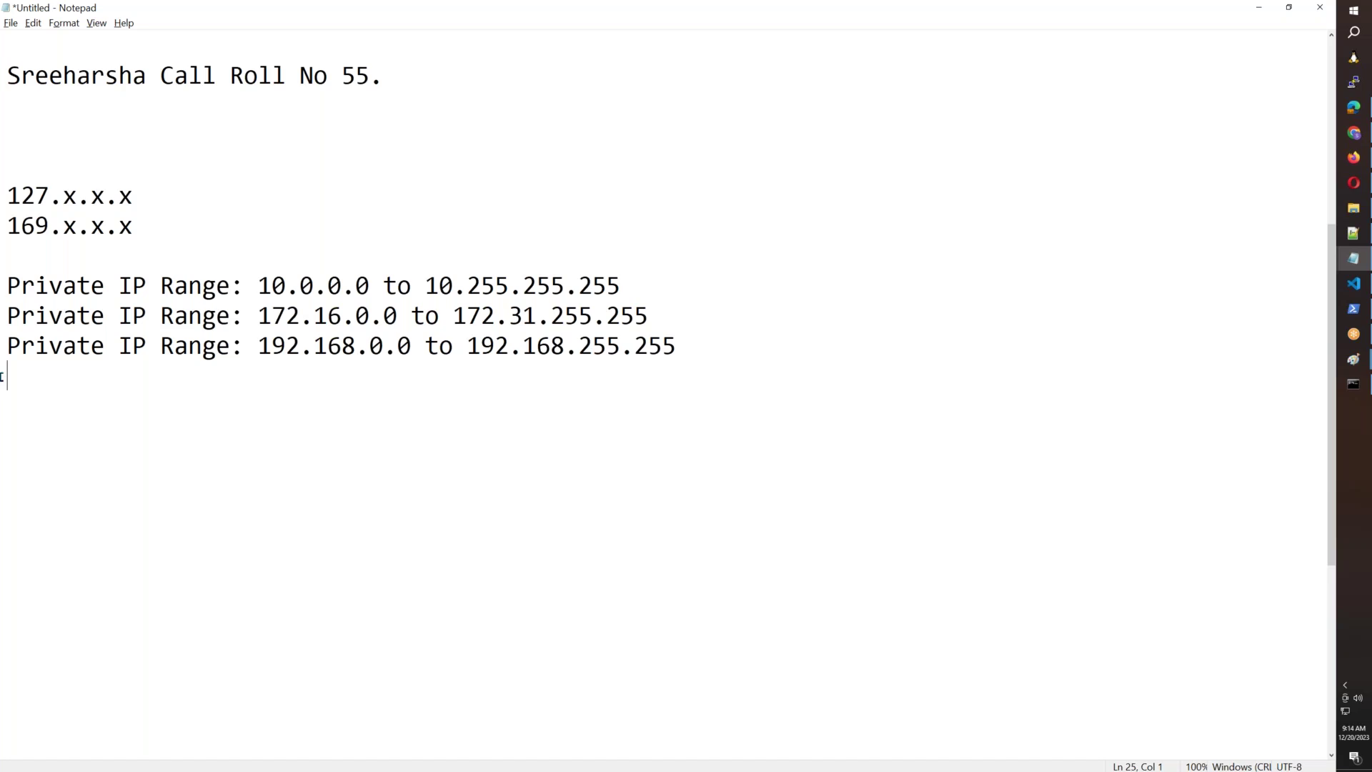
drag(448, 361, 2, 279)
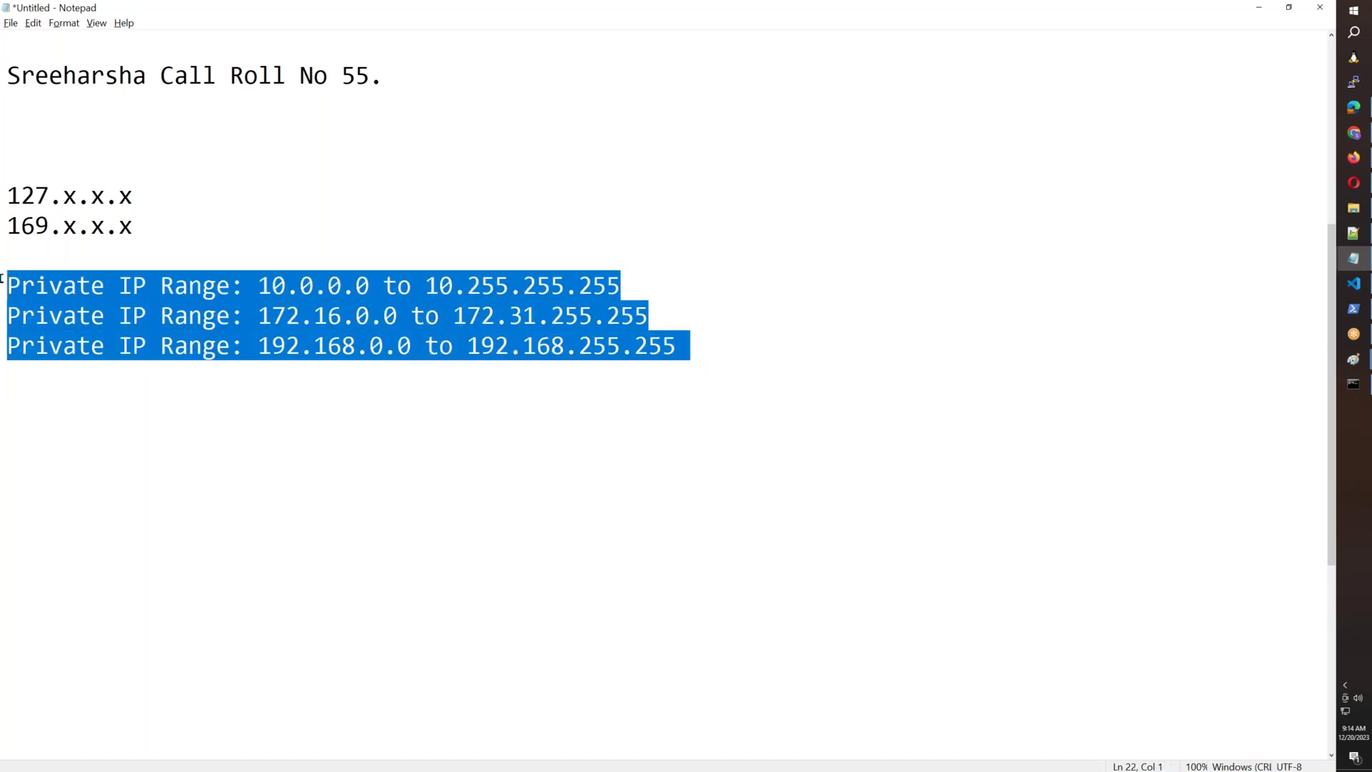
scroll(855, 340, down, 5)
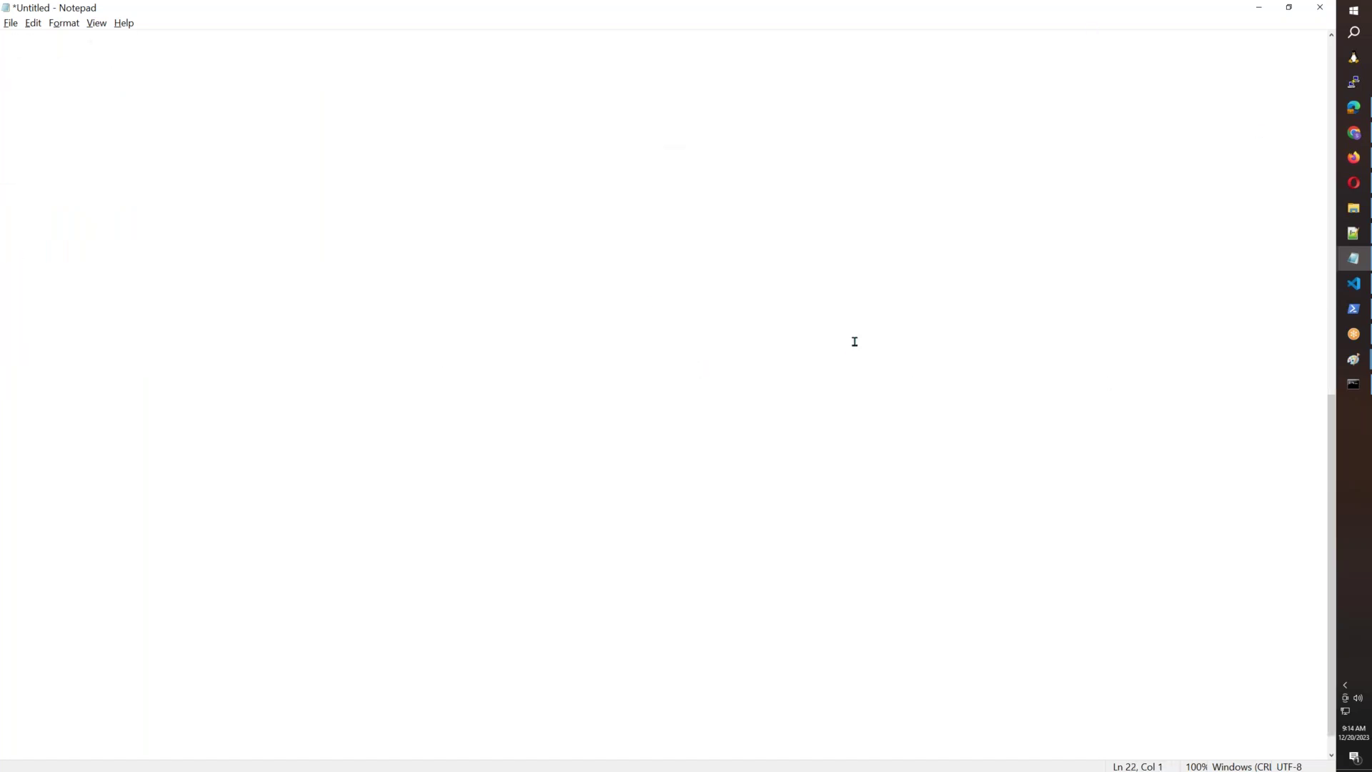
scroll(855, 342, up, 5)
click(733, 169)
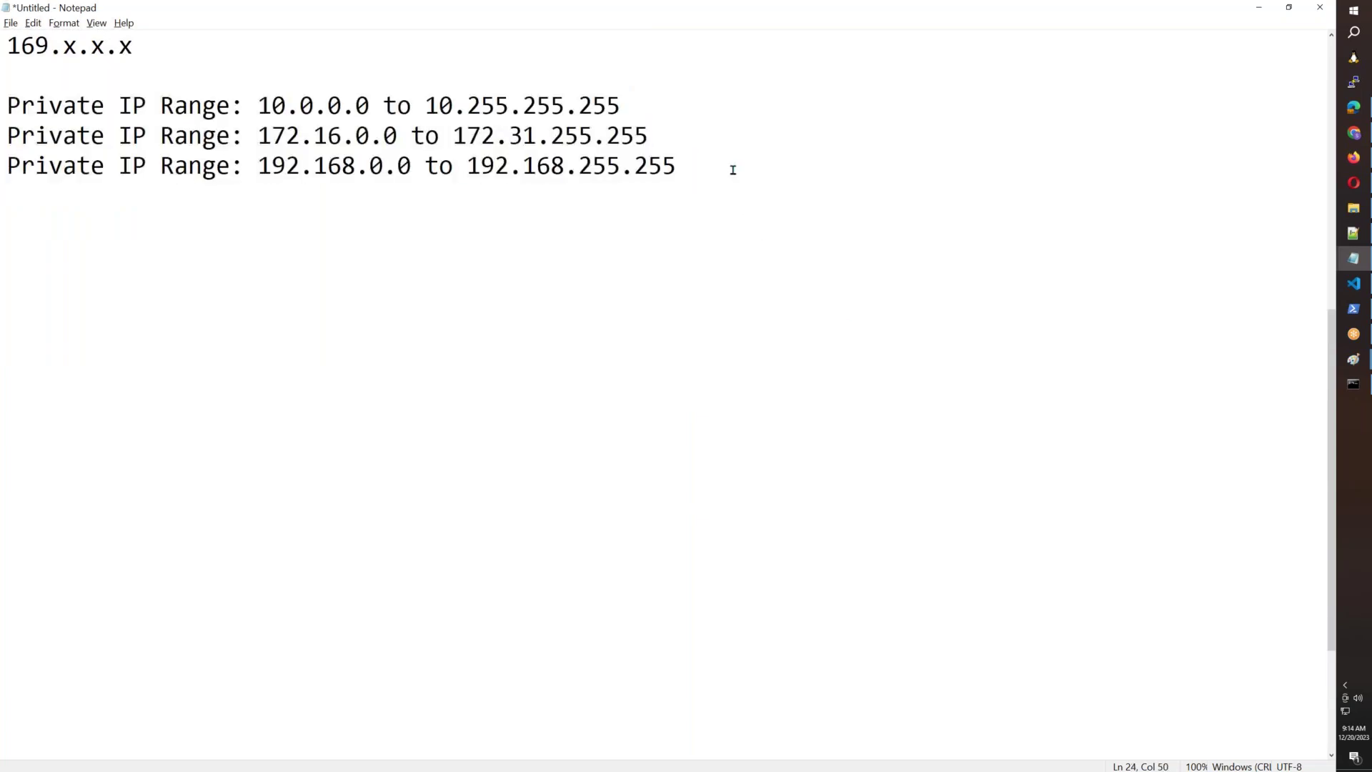
Add item 1 below the ranges: "1. Create a VPC with address range 10.55.0.0/16".
key(Return)
key(Return)
key(Return)
text(1. Create a VPC with address rabnf)
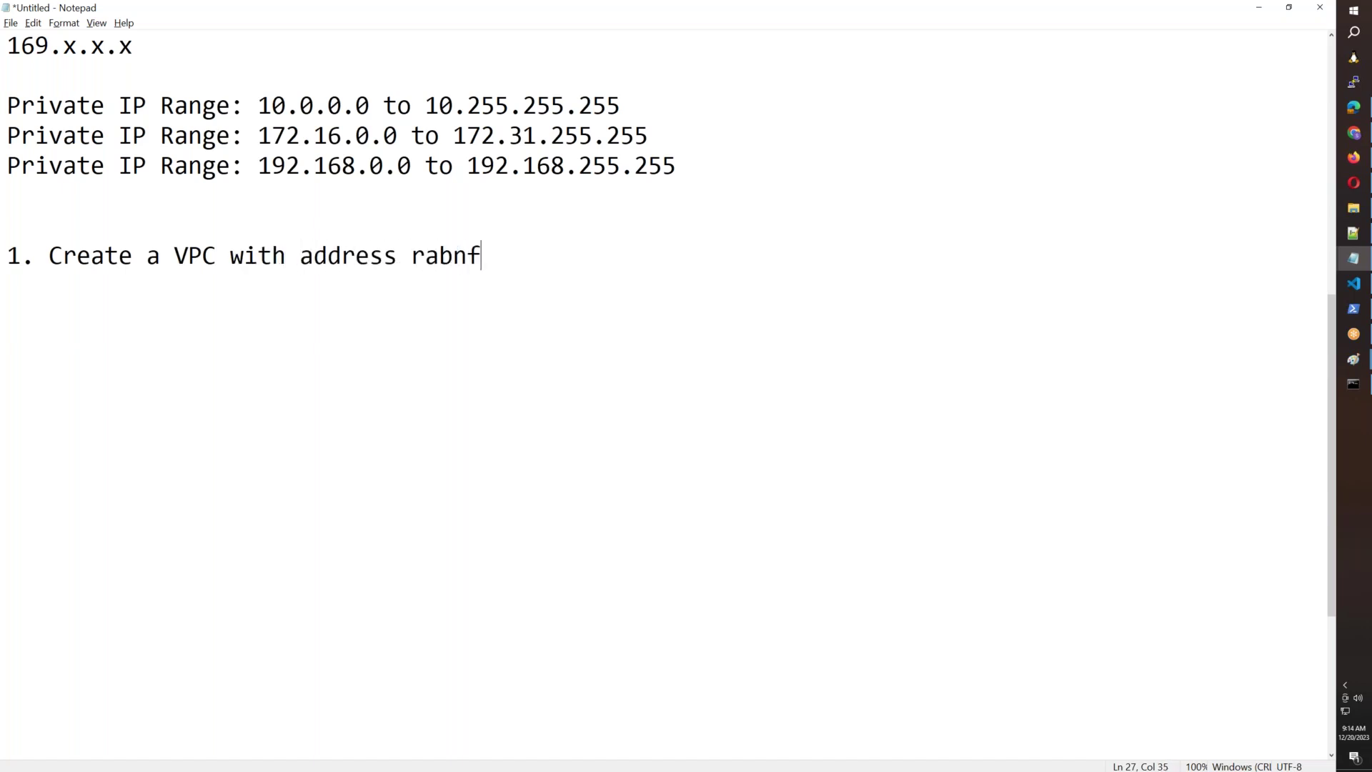
key(BackSpace)
key(BackSpace)
key(BackSpace)
text(nge 10.5)
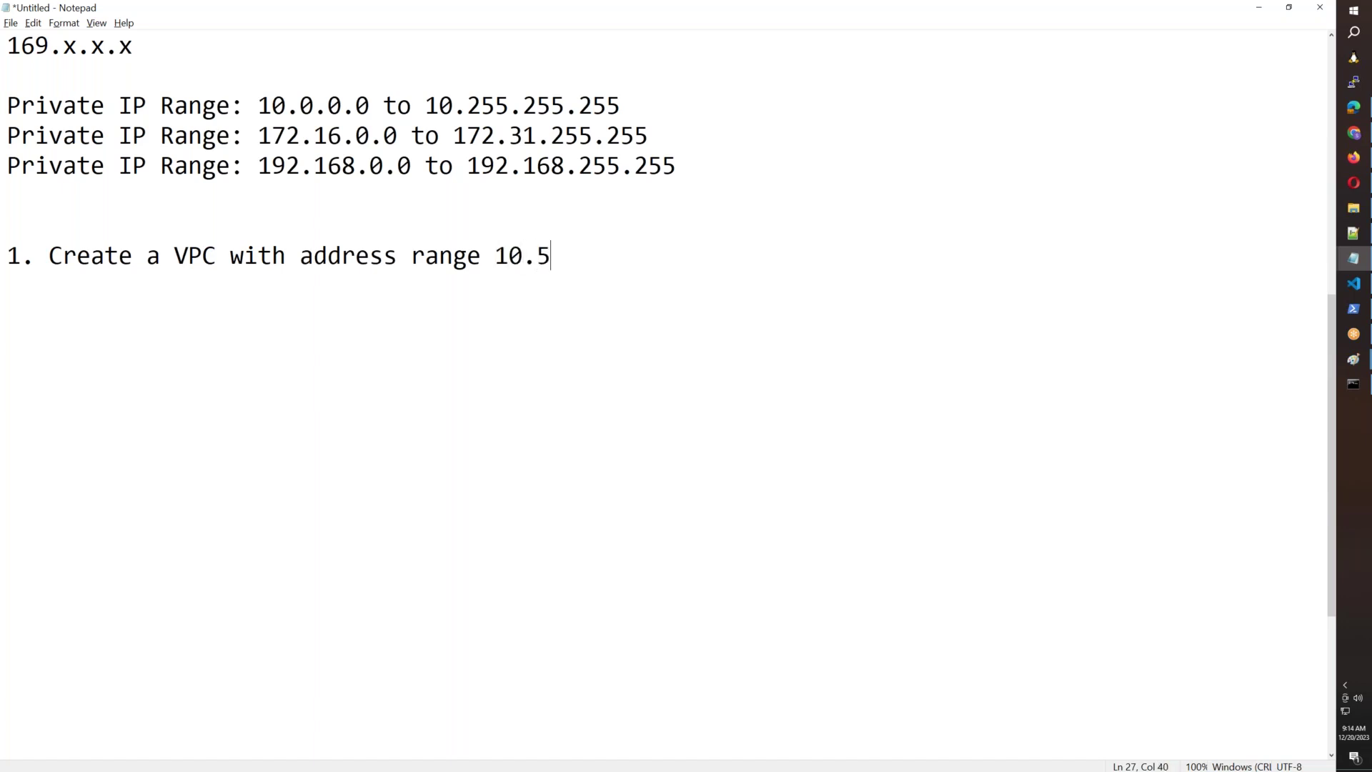
text(5.0.0/16)
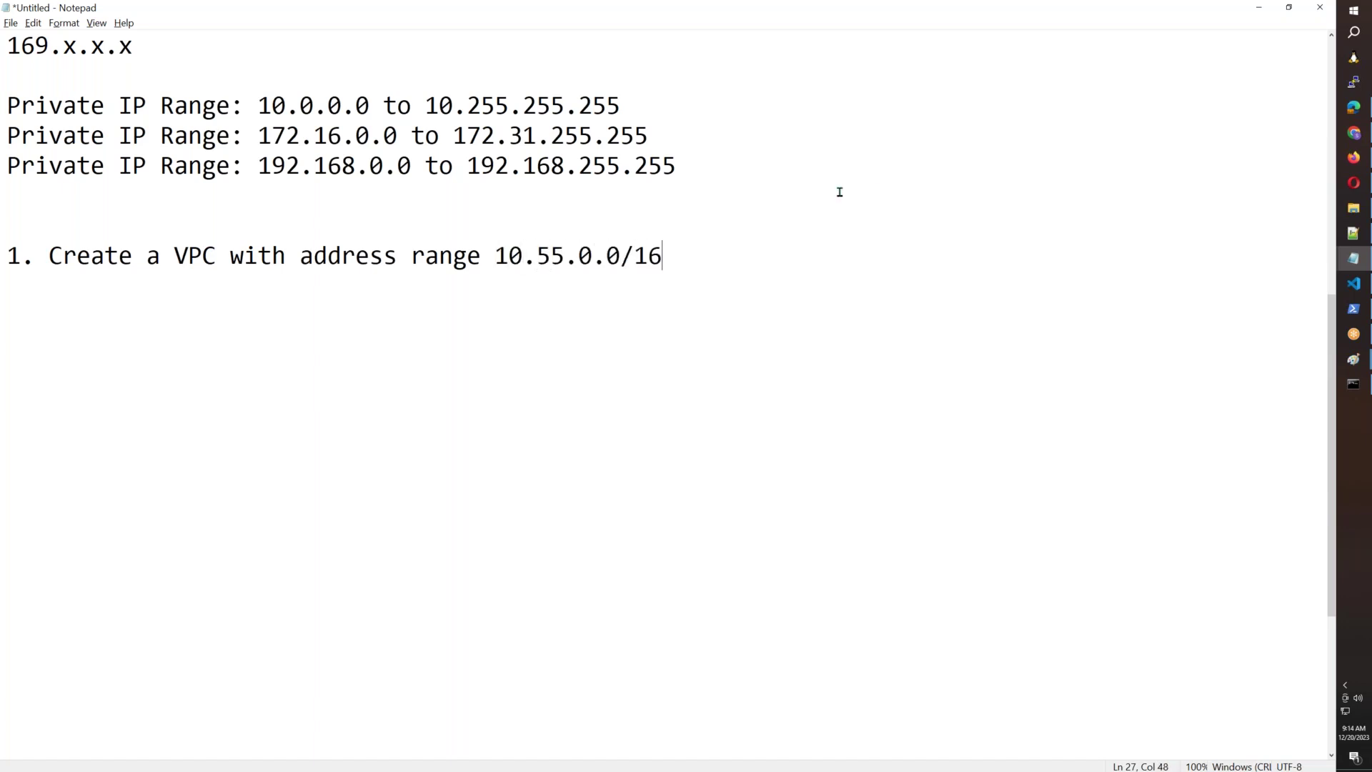
Compare the 10.55.0.0/16 range with the 10.0.0.0 private range, then begin item 2 with "2. Enab".
drag(678, 267, 618, 257)
click(616, 305)
drag(506, 260, 619, 255)
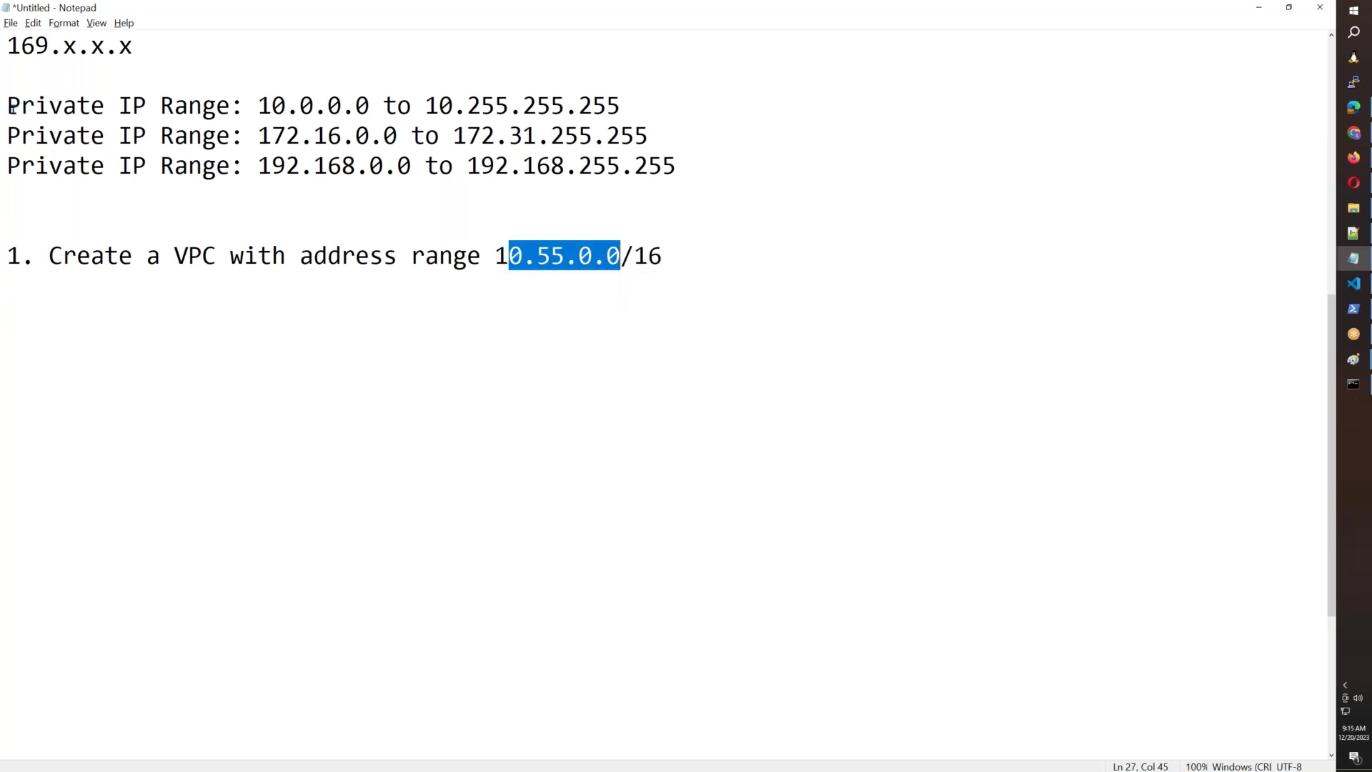
drag(7, 106, 639, 107)
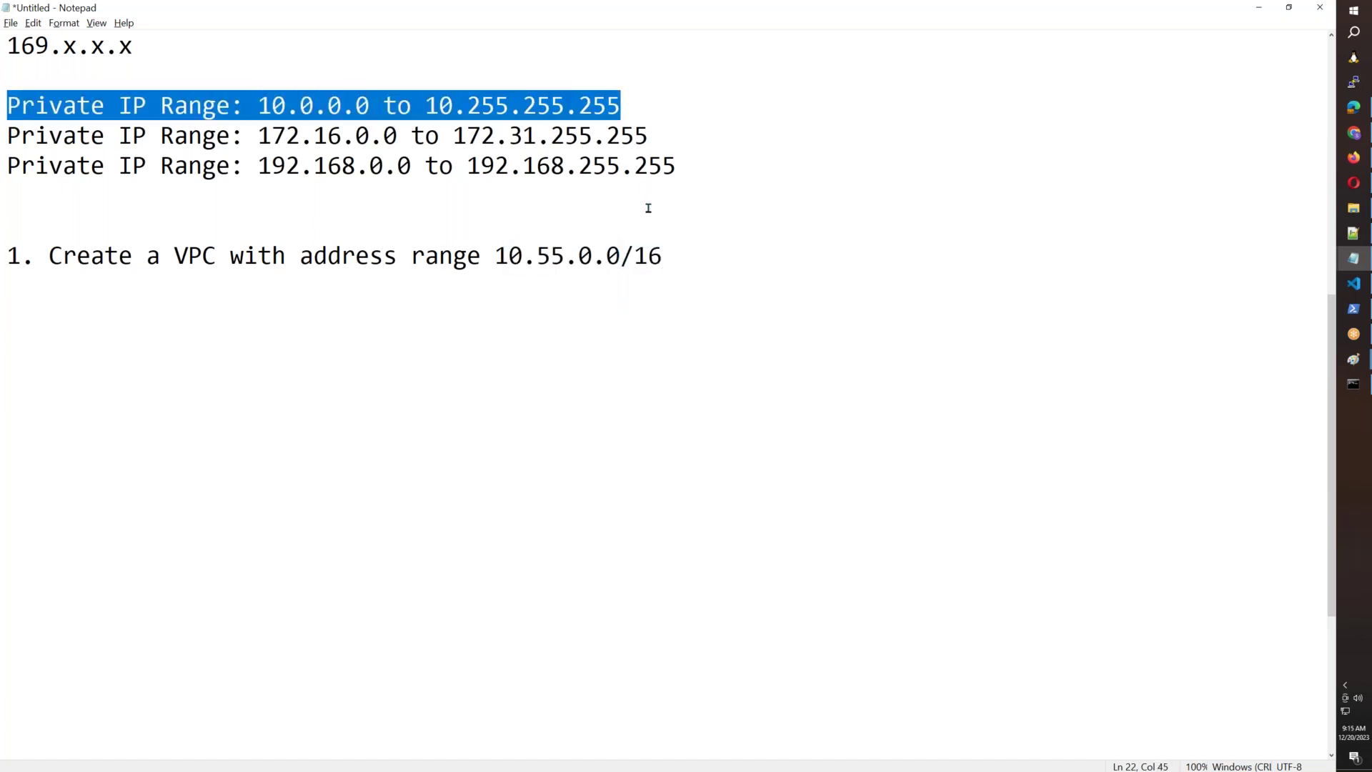
click(737, 265)
text([)
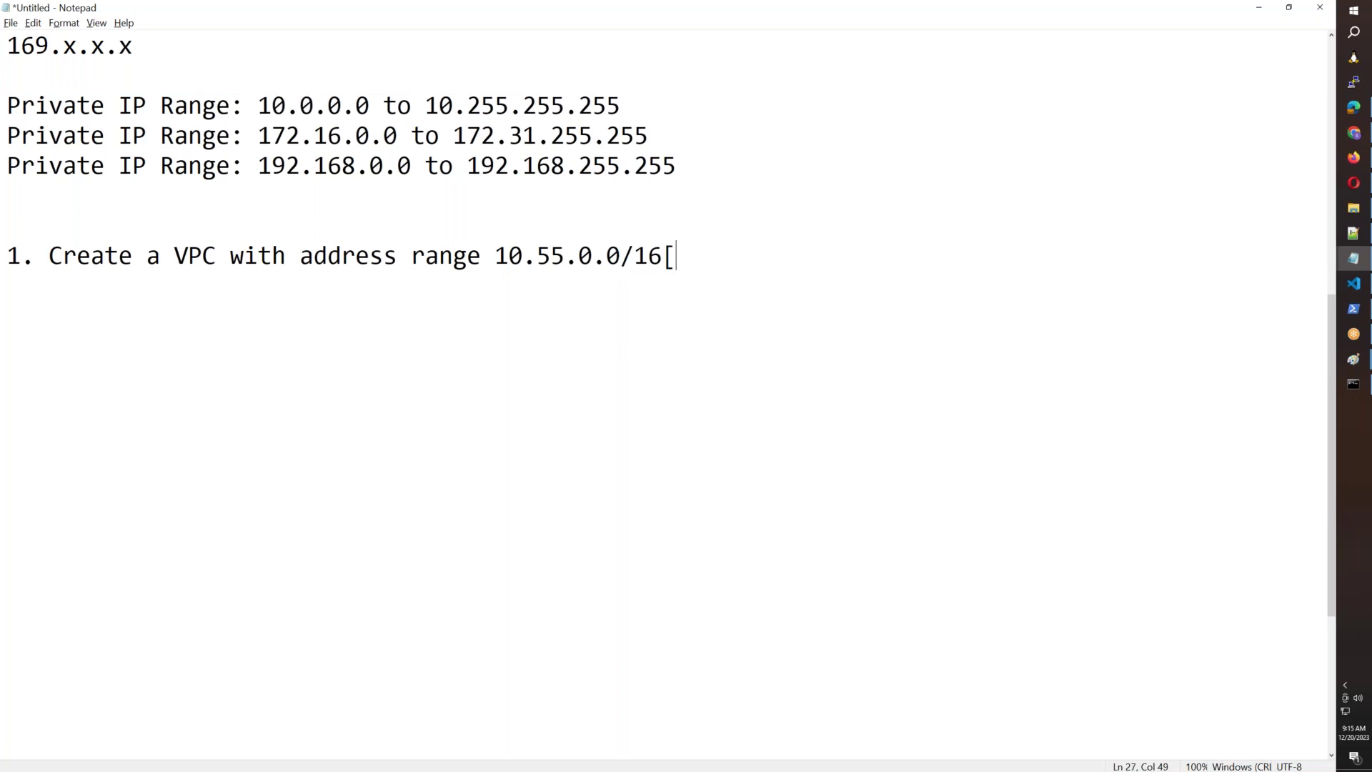
text(65535])
key(BackSpace)
key(BackSpace)
key(BackSpace)
key(BackSpace)
key(BackSpace)
key(BackSpace)
key(BackSpace)
key(Return)
text(2. Enabe)
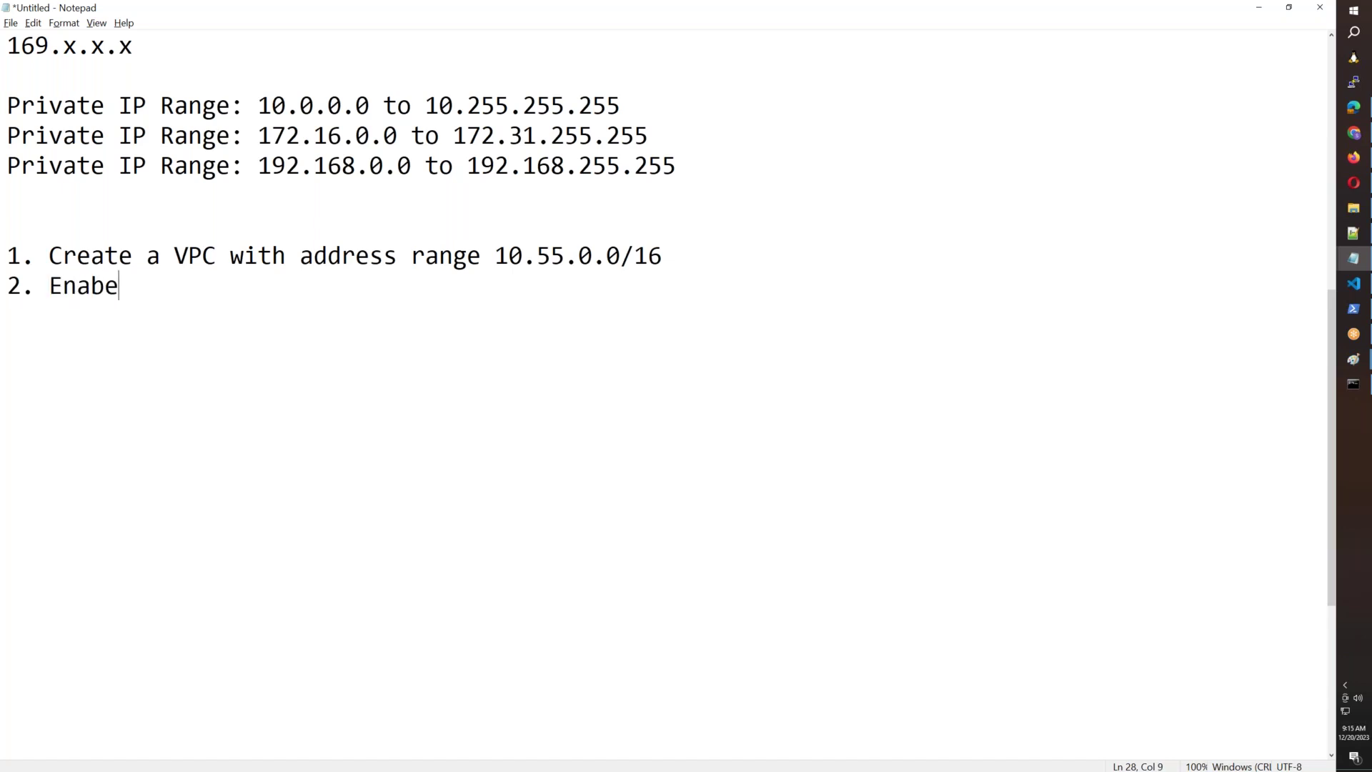
Finish item 2 as "Enable DNS Hostnames on VPC." and start item 3 with "3. Create".
key(BackSpace)
text(le DNS Ns)
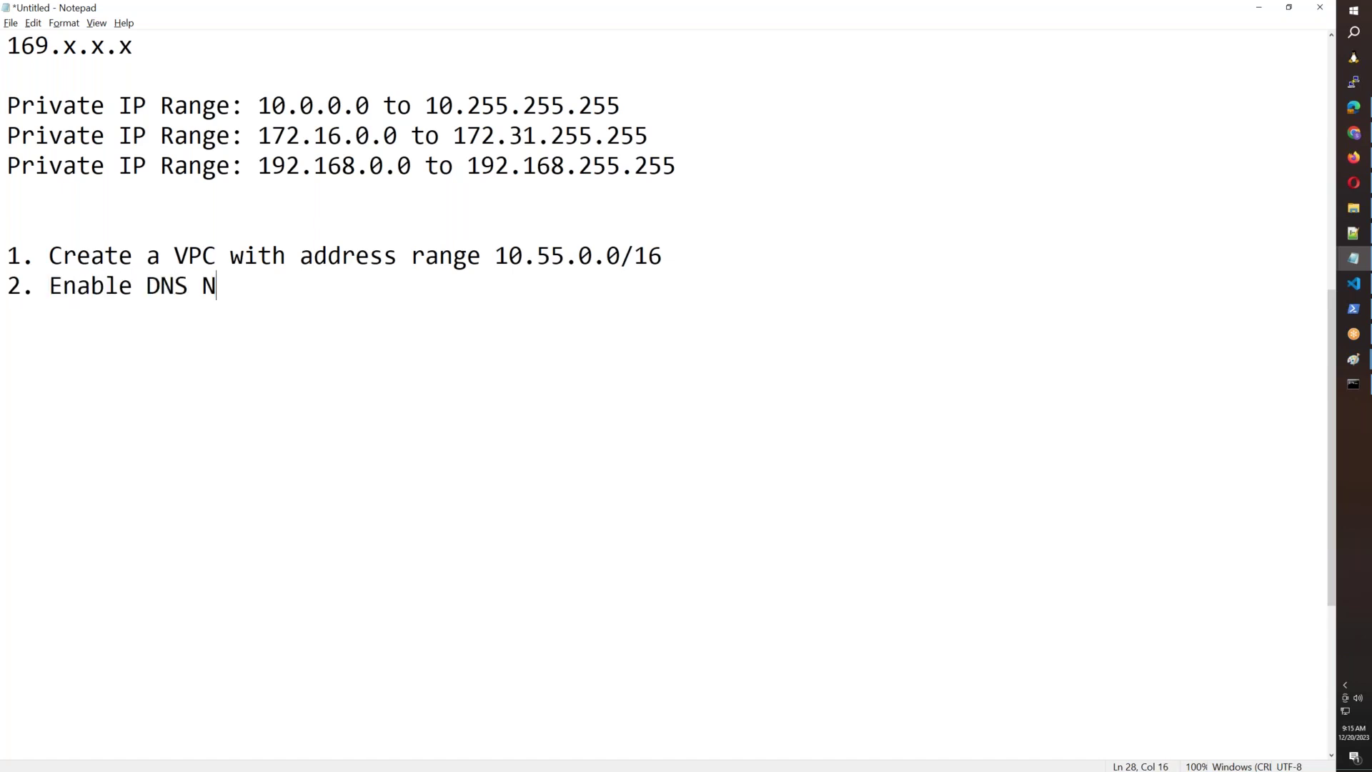
key(BackSpace)
key(BackSpace)
text(Hostnames f)
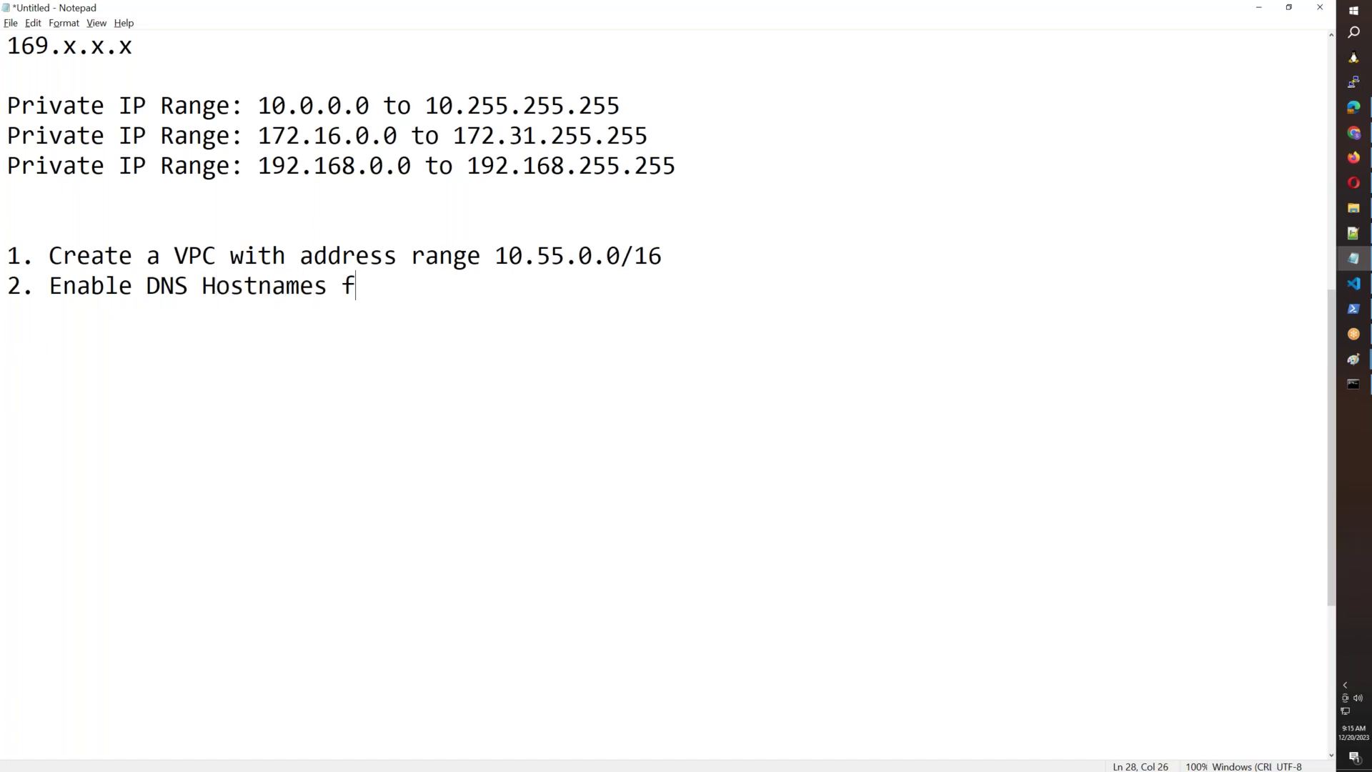
key(BackSpace)
text(on VPC.)
key(Return)
text(3. Create)
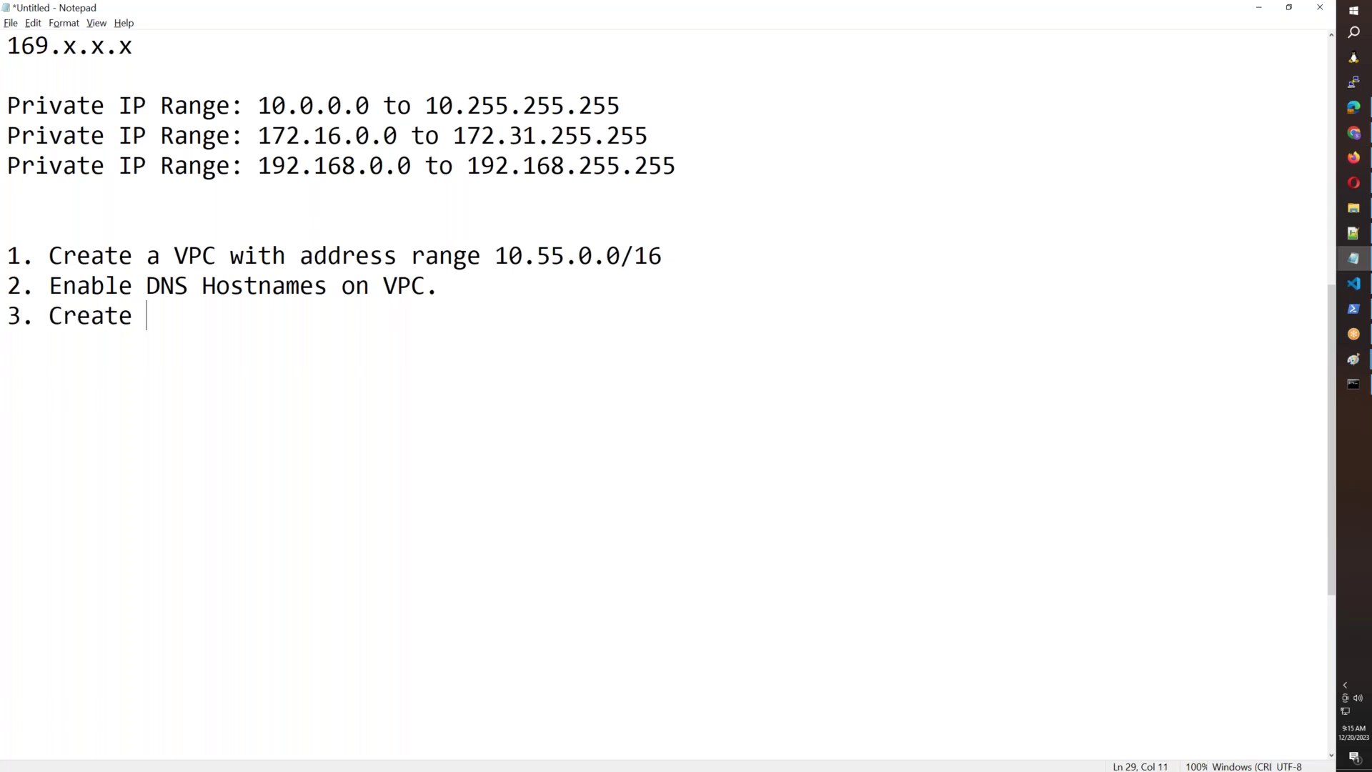
Append "in region us-east-1." to item 1.
click(732, 256)
text(in region e)
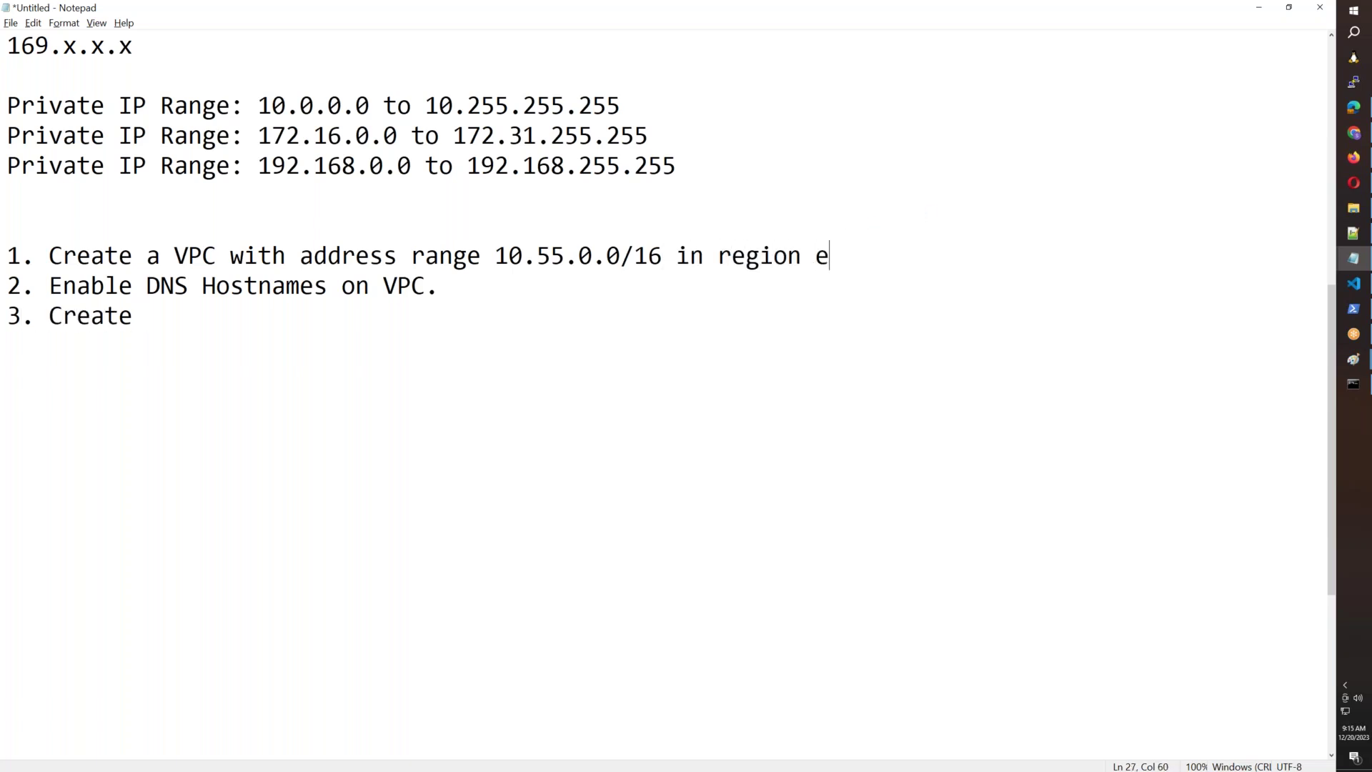
text(astus 1)
key(BackSpace)
key(BackSpace)
key(BackSpace)
key(BackSpace)
key(BackSpace)
key(BackSpace)
key(BackSpace)
key(BackSpace)
text(us-east-01)
key(BackSpace)
key(BackSpace)
text(1.)
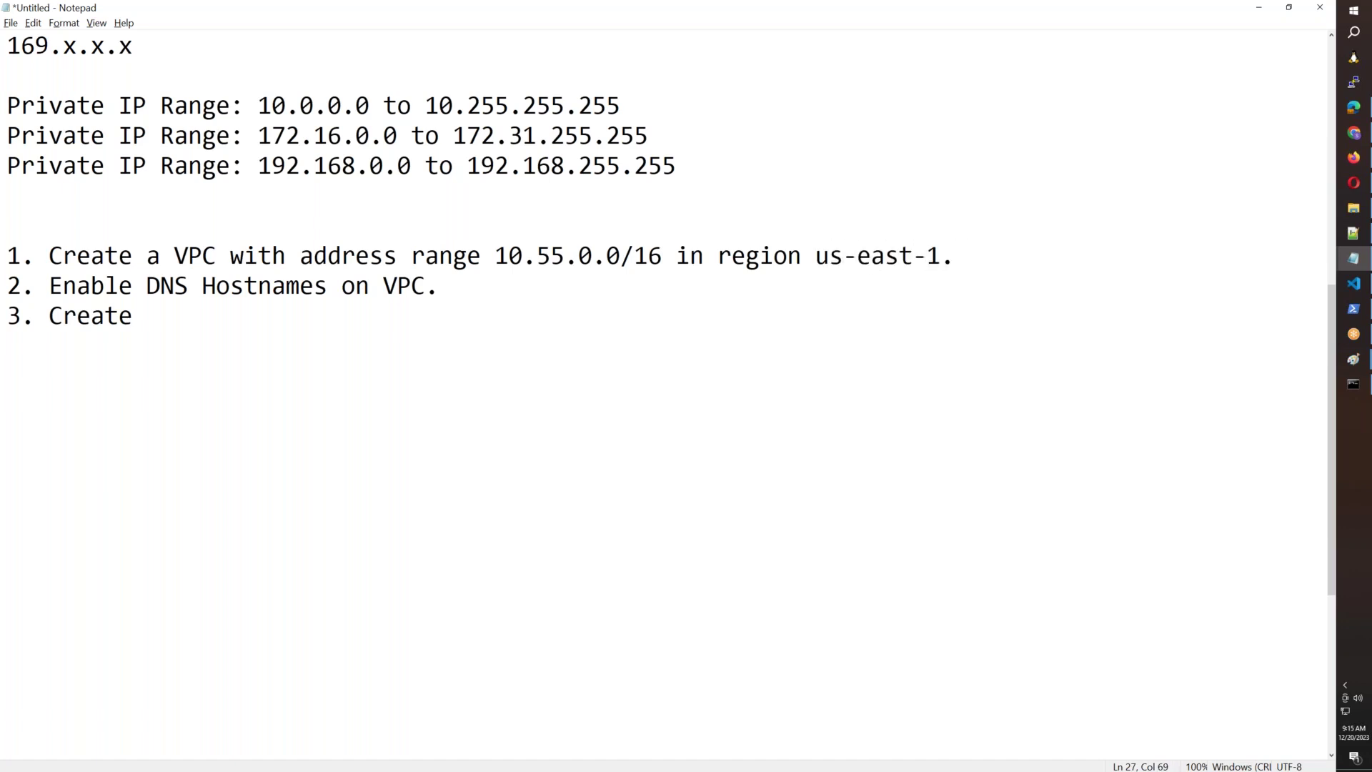
Continue item 3 with "subnets 1 2 3 with ranges 10.55.1.0/24,".
click(257, 315)
text(subnets 1 2 )
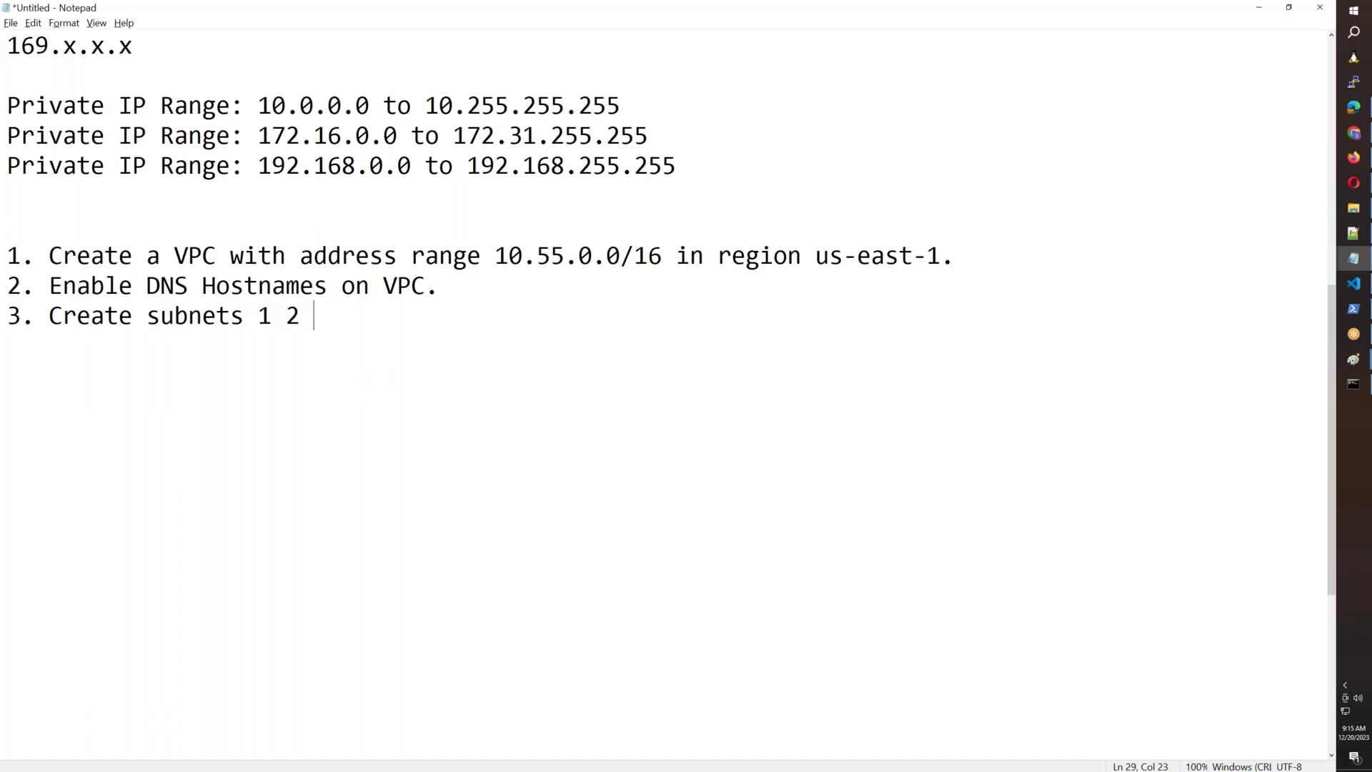
text(3 with tanges)
key(BackSpace)
key(BackSpace)
key(BackSpace)
key(BackSpace)
key(BackSpace)
key(BackSpace)
key(BackSpace)
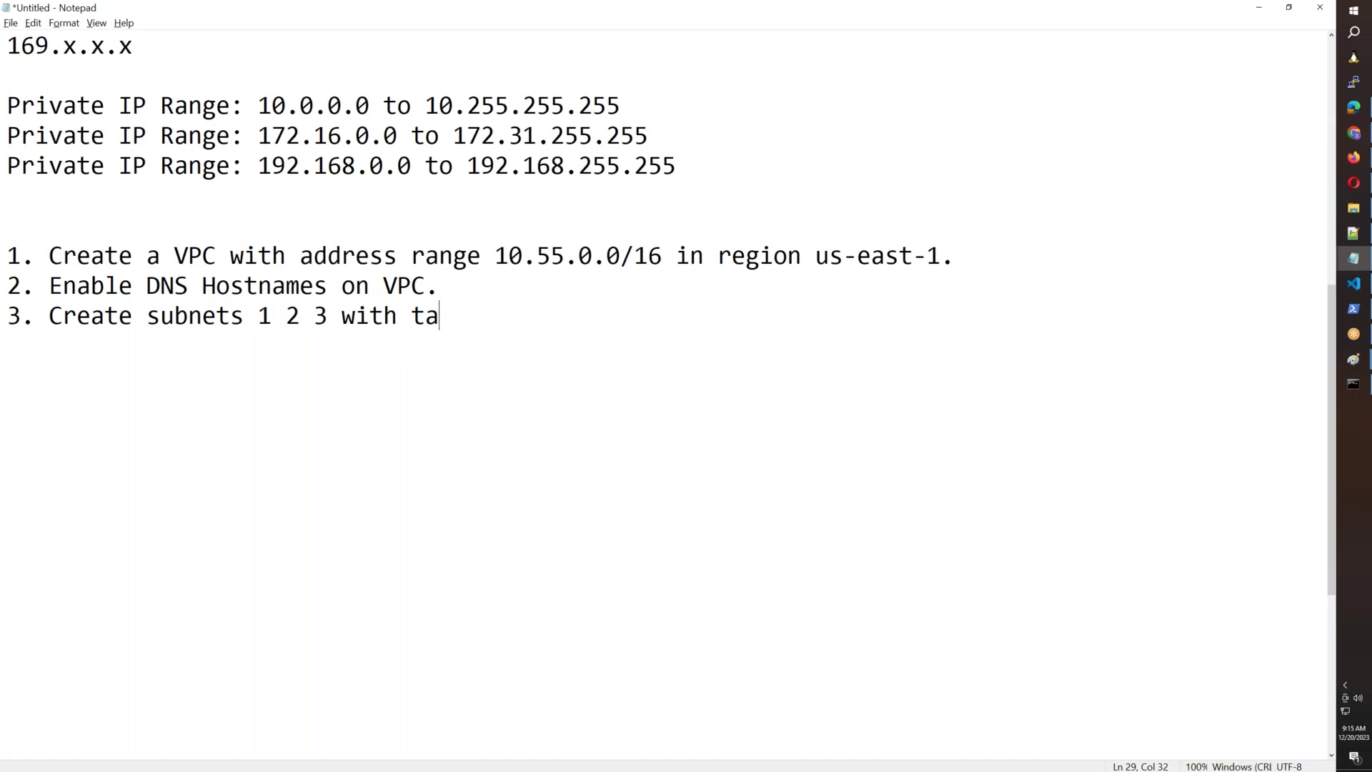
text(anges)
key(BackSpace)
key(BackSpace)
key(BackSpace)
key(BackSpace)
key(BackSpace)
text(ranges 10.55.1)
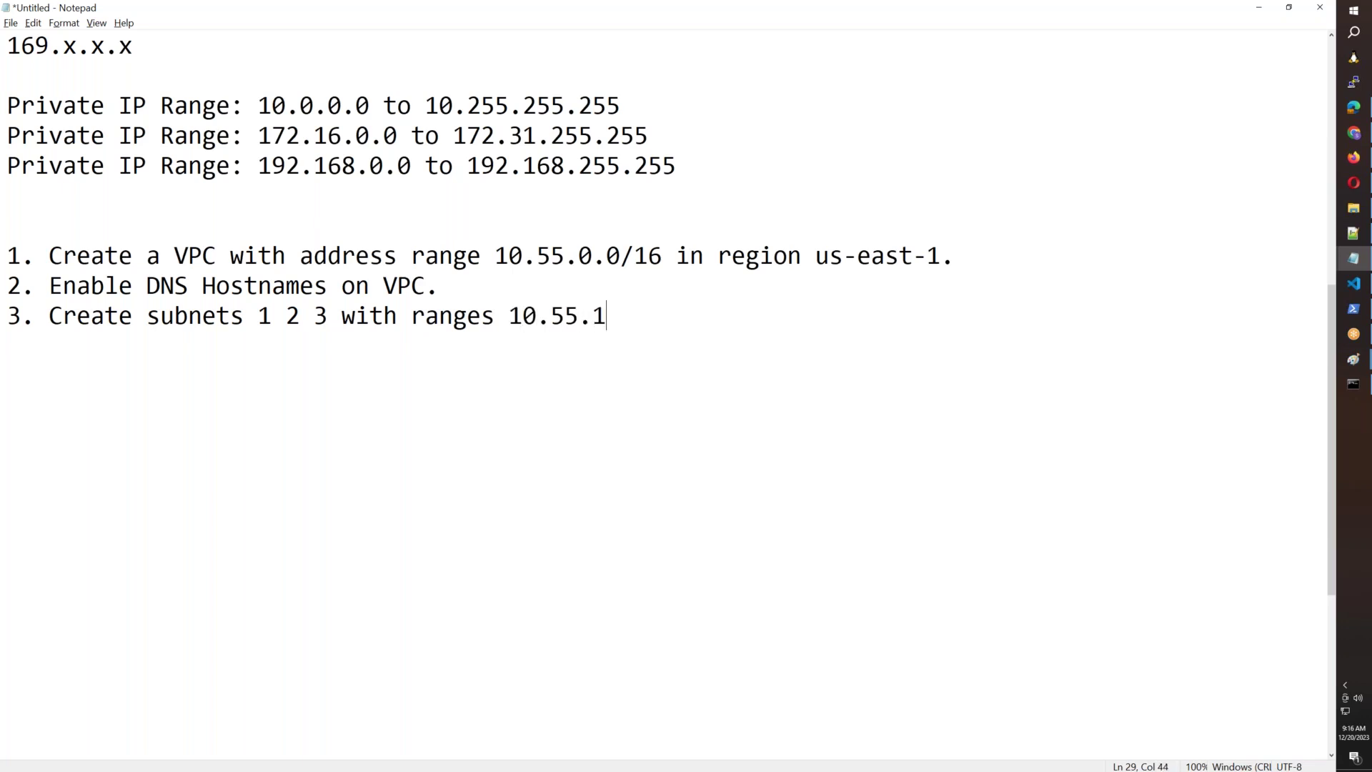
text(.0/24,)
Copy the 10.55.1.0/24 range and paste it twice more on the subnet line.
drag(704, 319, 506, 318)
key(ctrl+c)
click(717, 318)
key(ctrl+v)
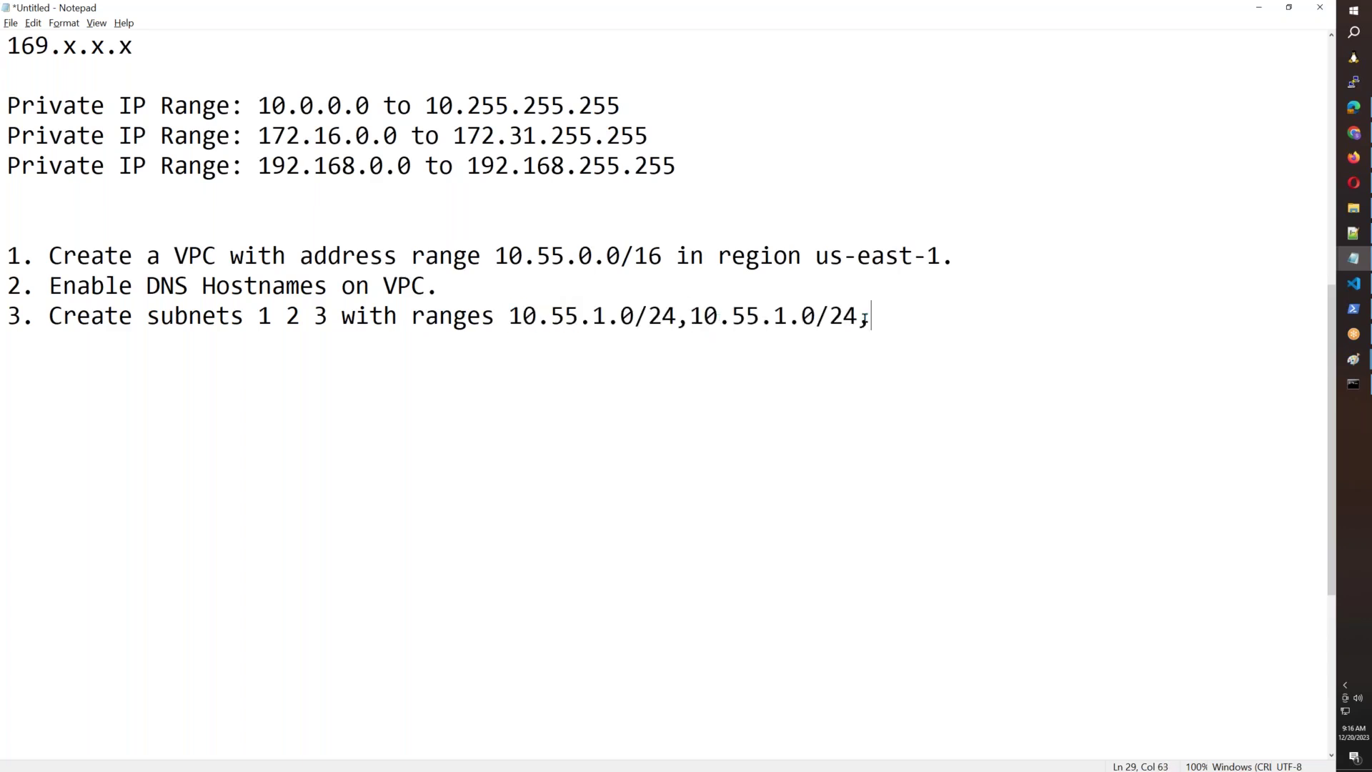
key(ctrl+v)
click(794, 318)
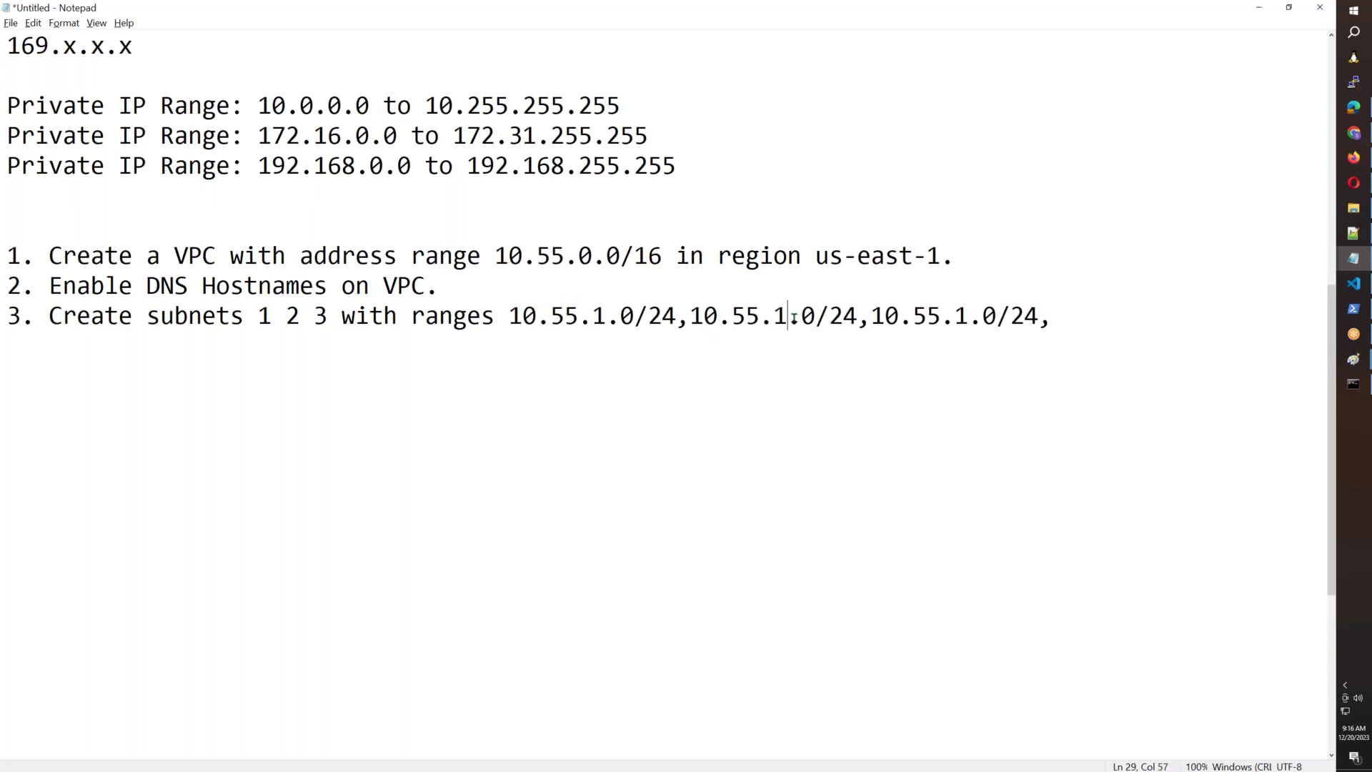
Change the copied ranges to 10.55.2.0/24 and 10.55.3.0/24 and remove the trailing comma.
key(BackSpace)
text(2)
click(965, 316)
key(BackSpace)
text(3)
click(1077, 321)
key(BackSpace)
drag(664, 261, 493, 257)
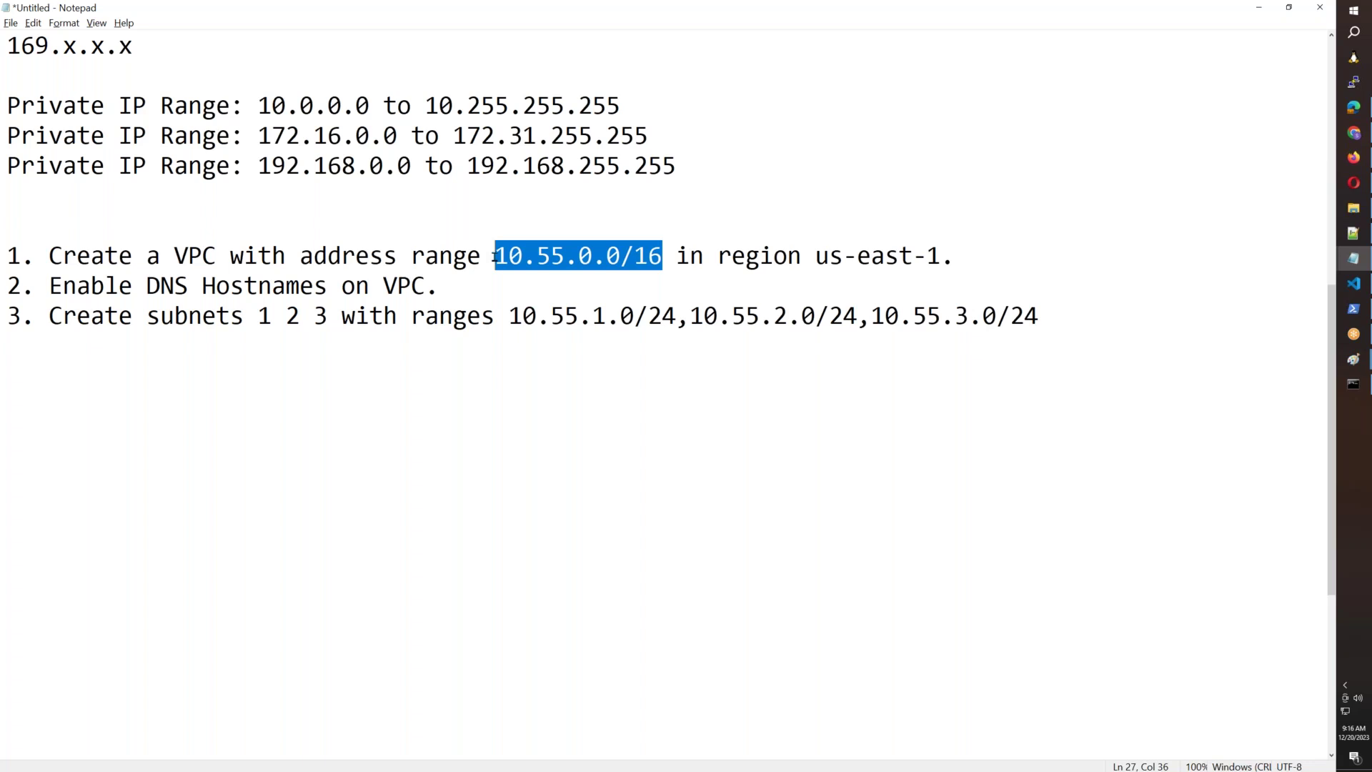
Highlight the subnet ranges and the 10.55.0.0/16 VPC range for emphasis.
drag(523, 317, 656, 317)
drag(747, 316, 815, 316)
drag(665, 257, 498, 253)
drag(619, 317, 494, 317)
click(760, 317)
Add step 4 'Enable Public IP on Subnets' and step 5 'Create routing table and add subnets to it.'.
click(1059, 313)
key(Return)
text(4. Enable Public IP on Subners)
key(BackSpace)
key(BackSpace)
text(ts)
key(Return)
text(5. )
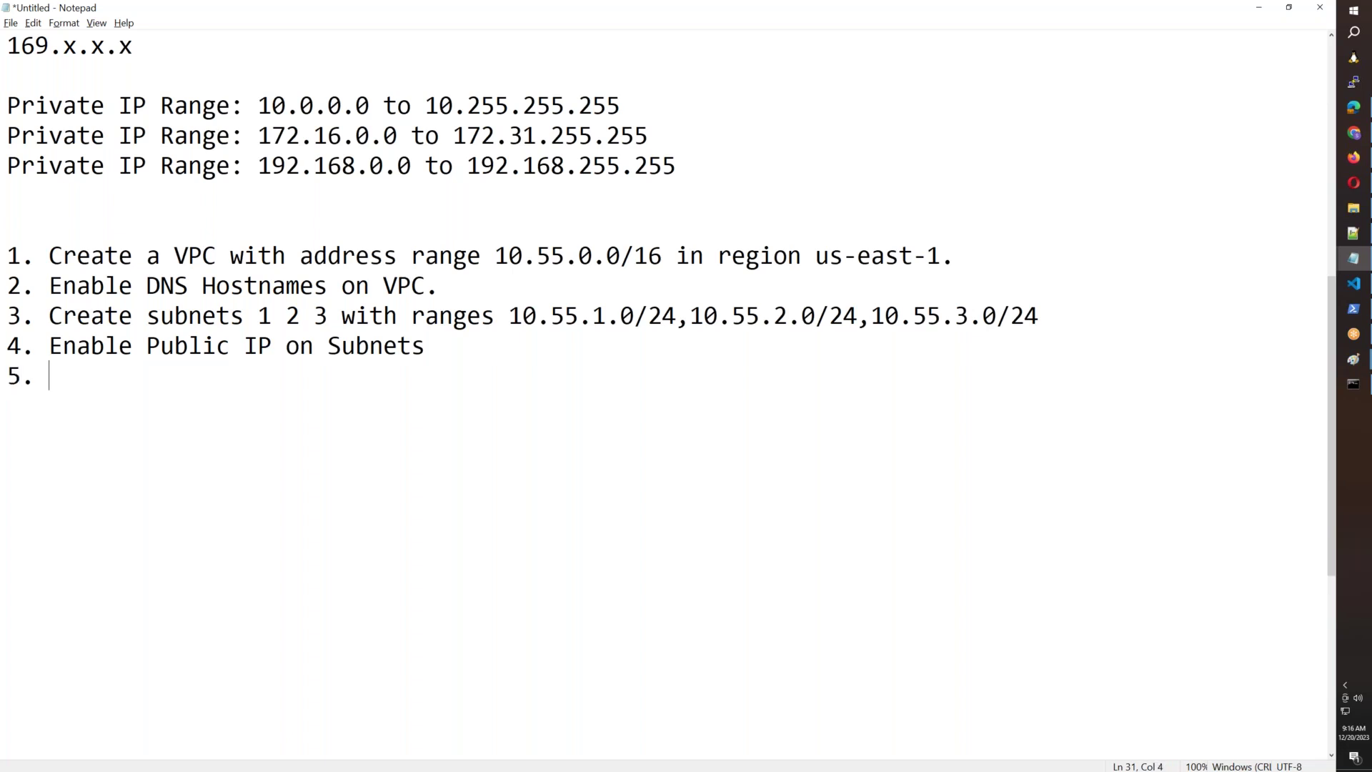
text(Create routing table)
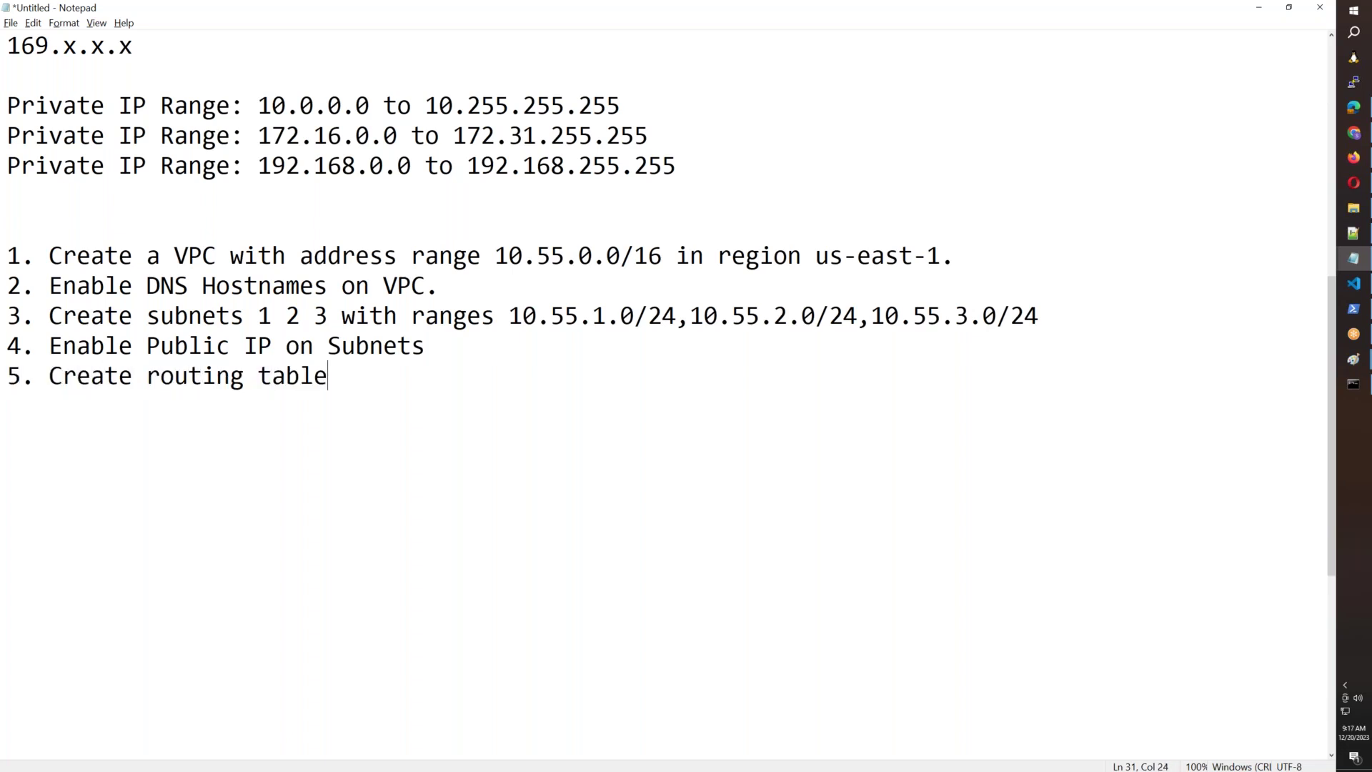
text( and add subnets to it.)
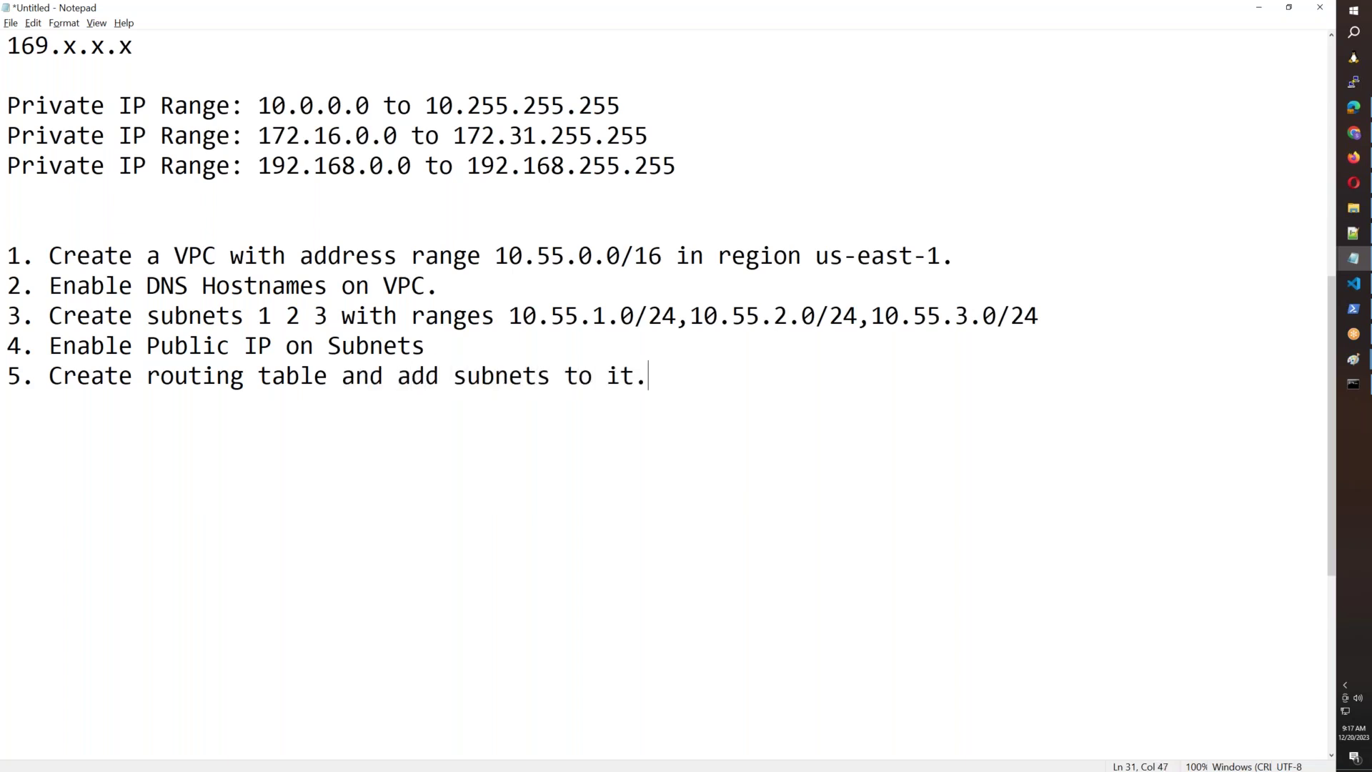
Add step 6 'Add routes to routing table.'.
key(Return)
text(6. Add r)
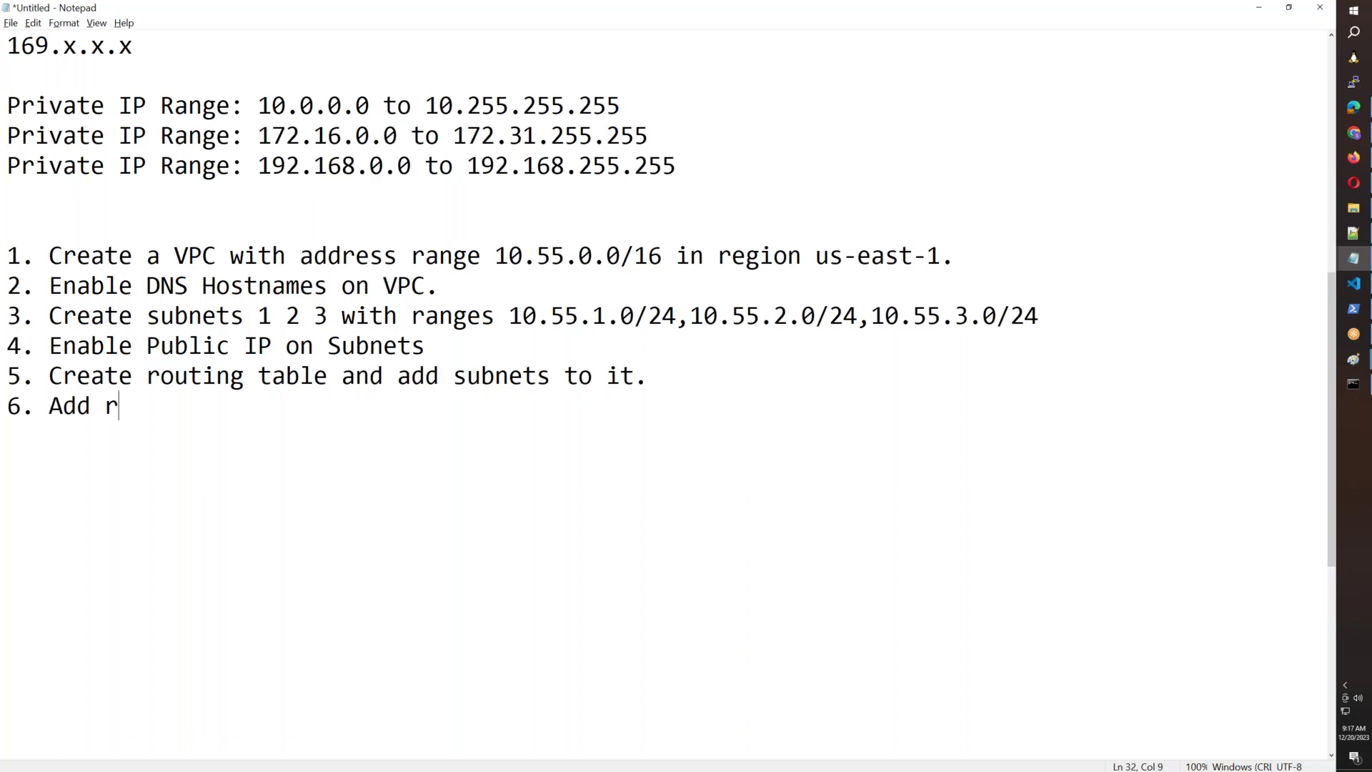
text(outes to )
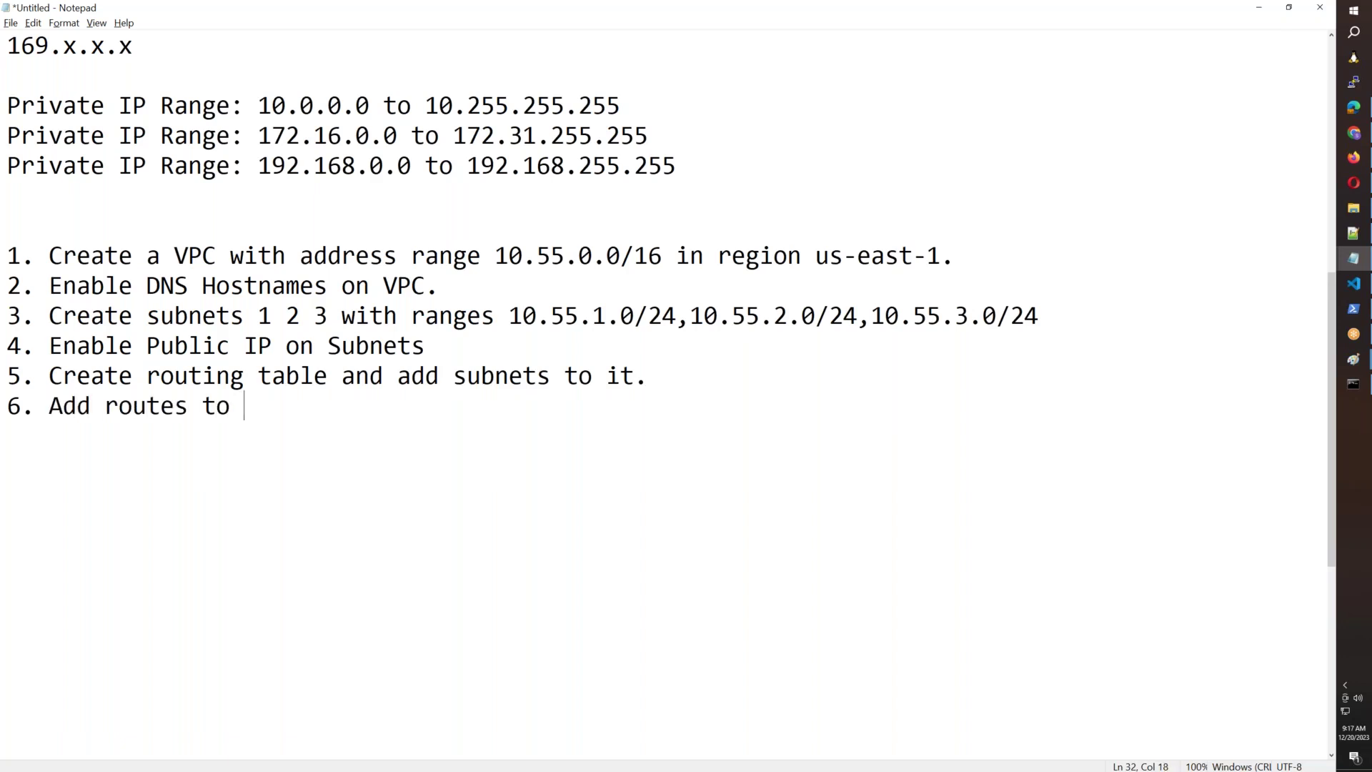
text(routing table.)
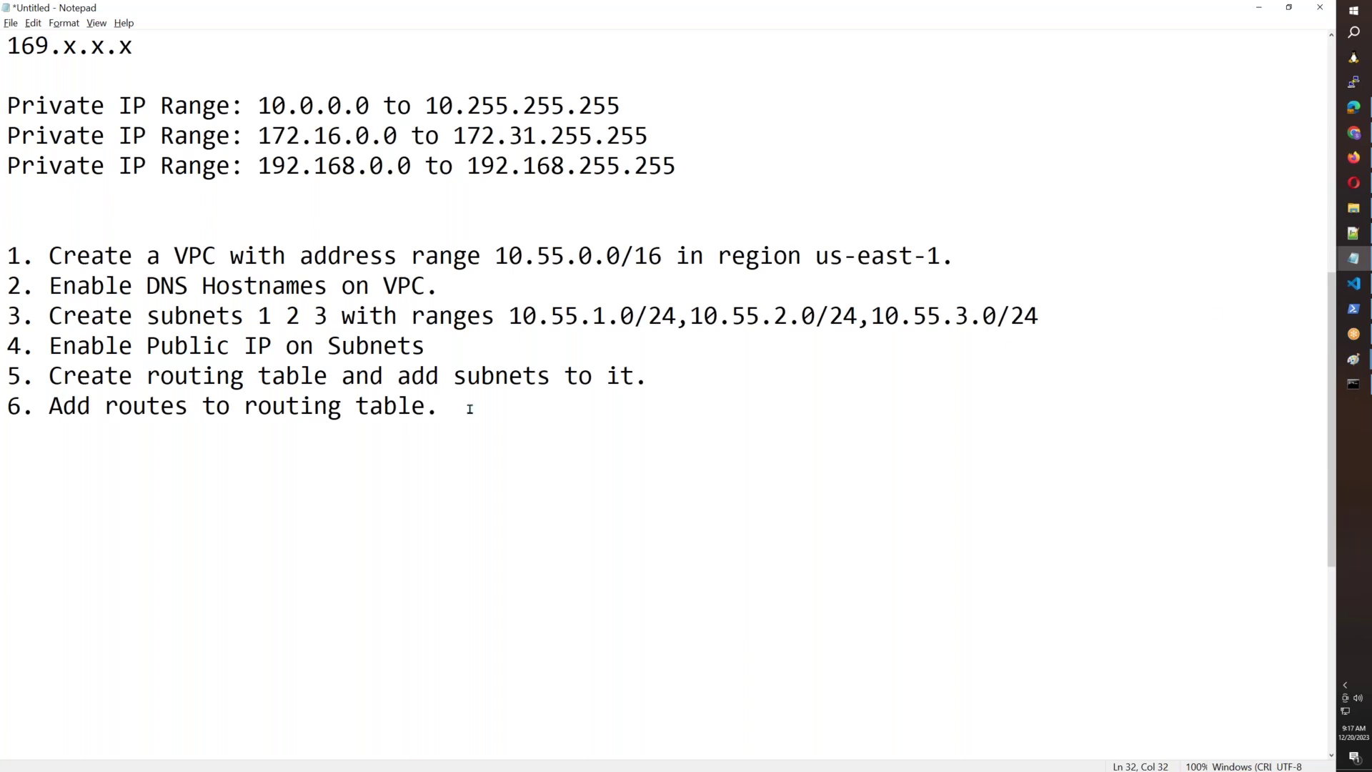
drag(468, 408, 2, 409)
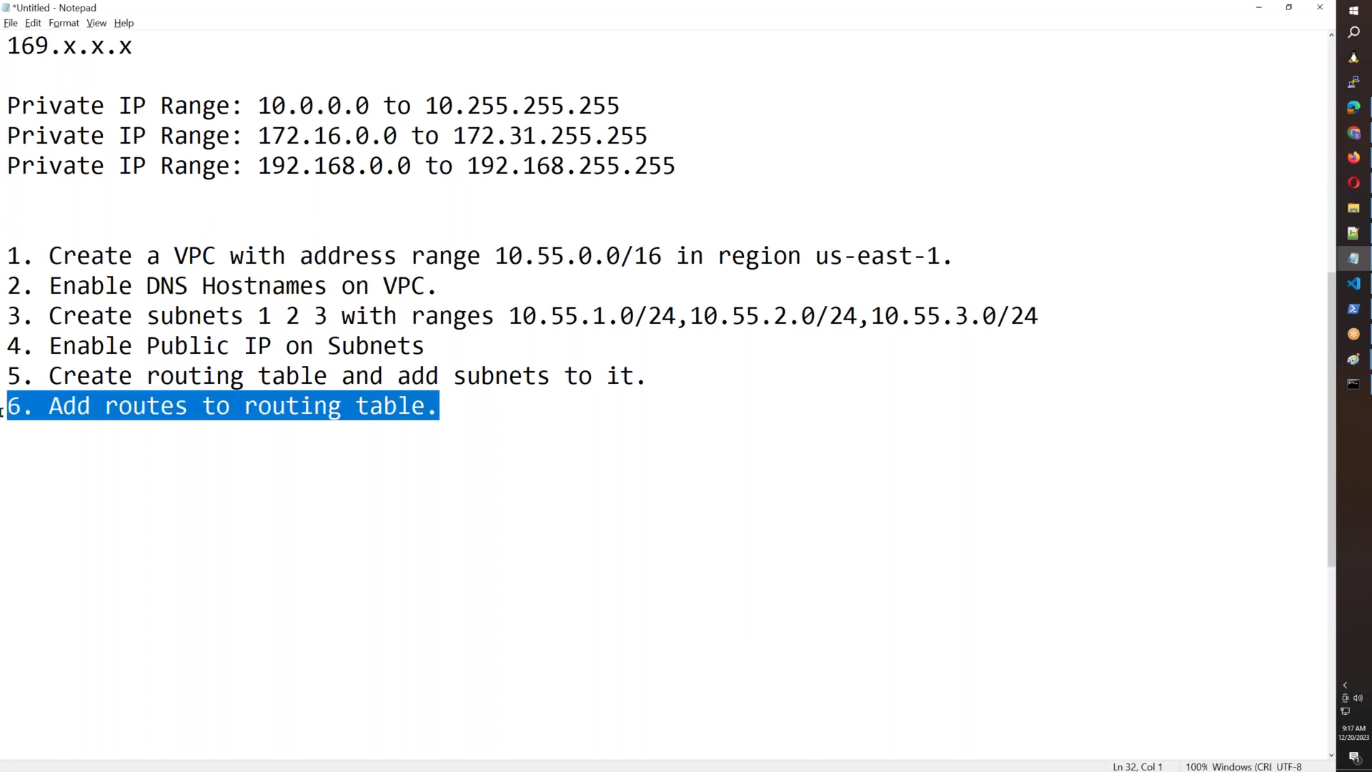
click(440, 408)
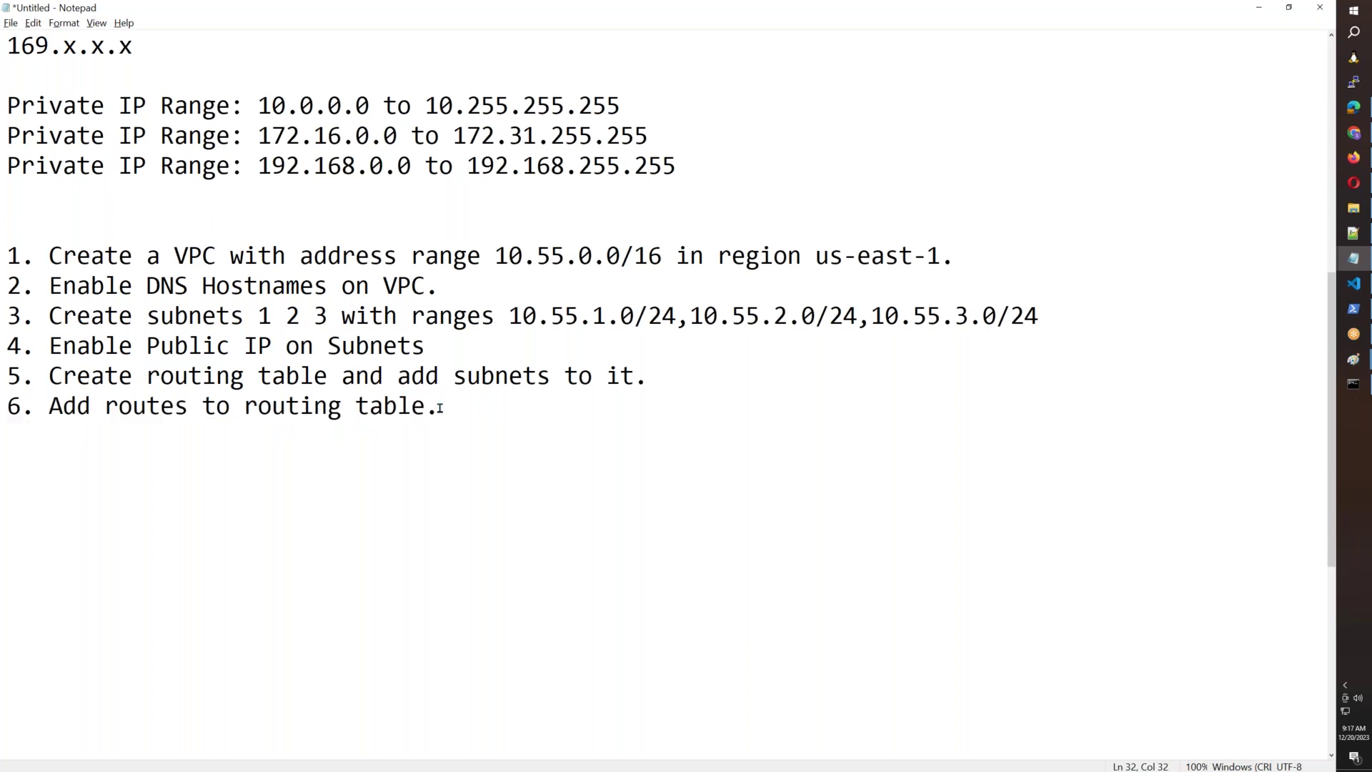
Add step 7 on creating a Linux server with SG and Keypair, and step 8 'Connect to the Linux Server.'.
key(Return)
text(7. Cer)
text(a)
key(BackSpace)
key(BackSpace)
key(BackSpace)
text(reate a linux Ser)
key(BackSpace)
key(BackSpace)
key(BackSpace)
text(server and)
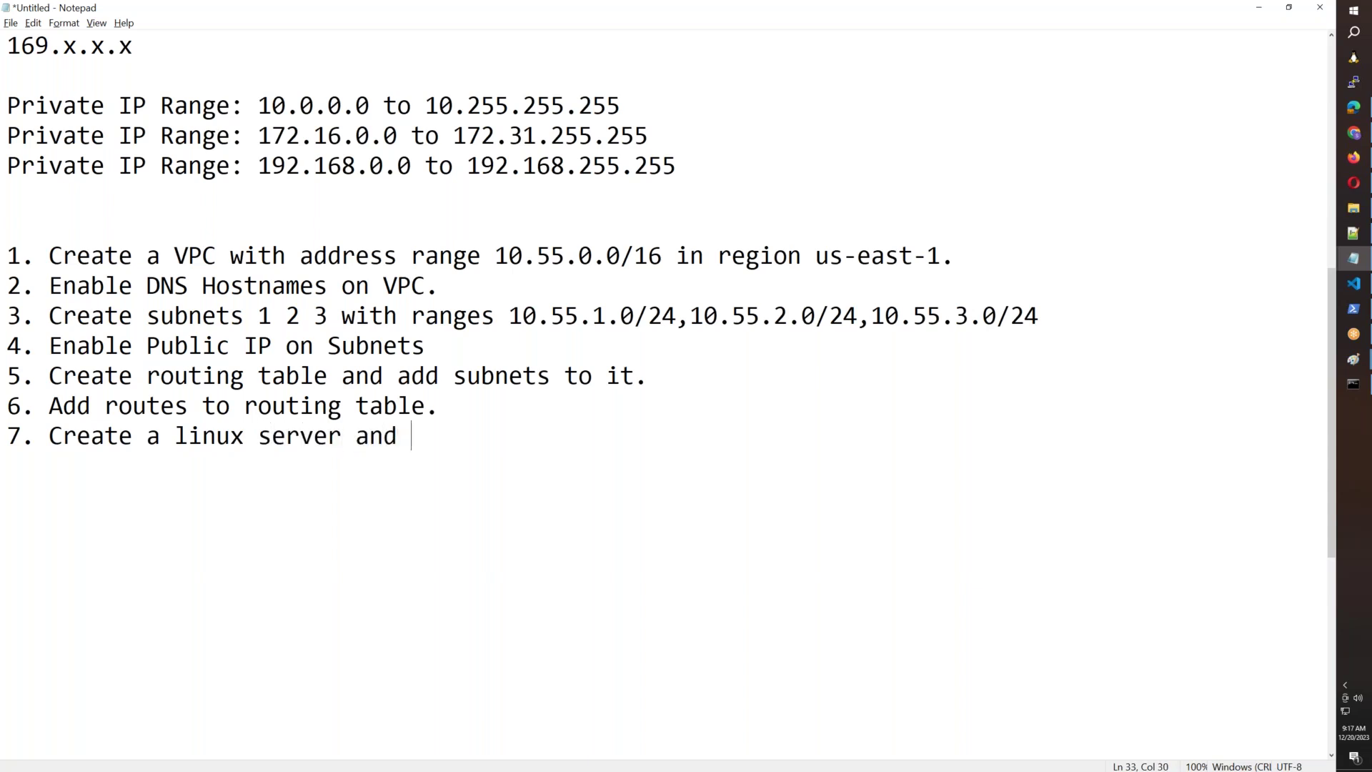
key(BackSpace)
key(BackSpace)
key(BackSpace)
key(BackSpace)
text(and create SG an)
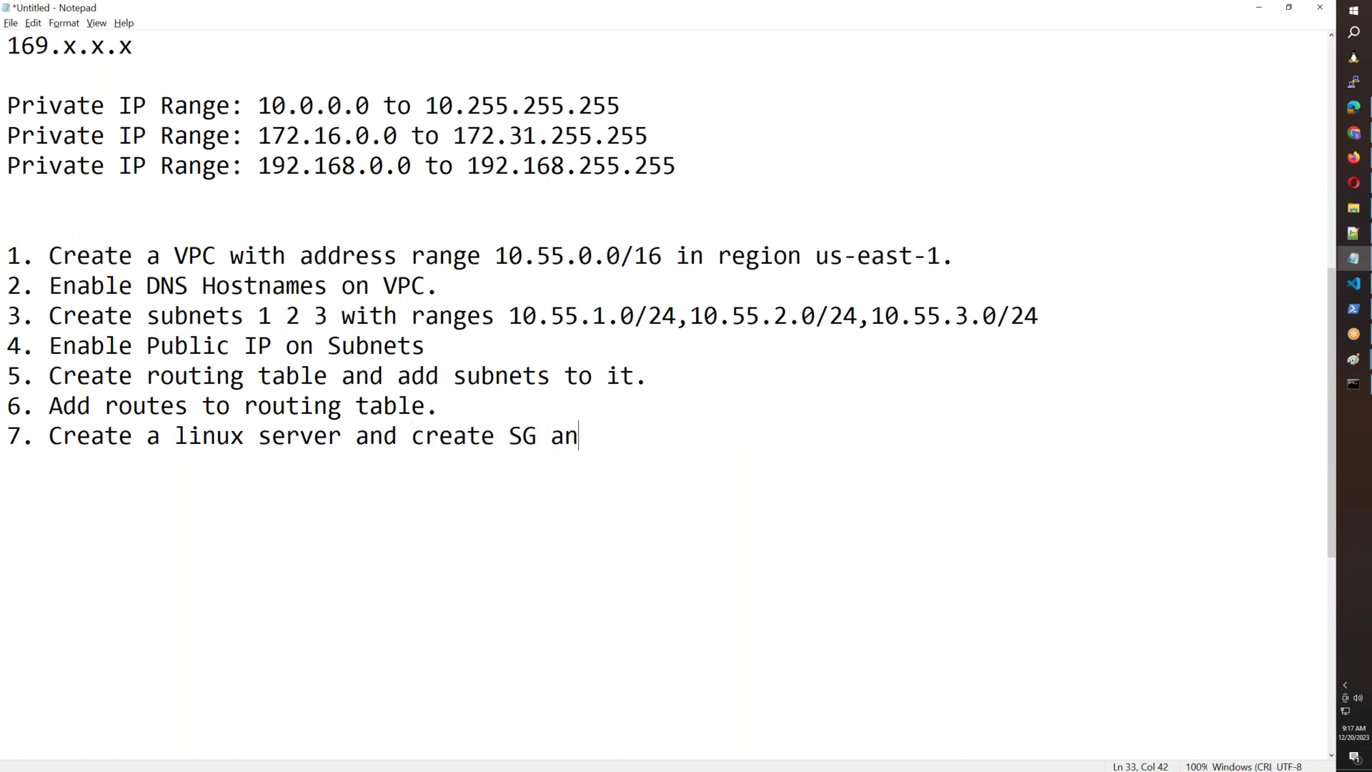
text(d Keypair)
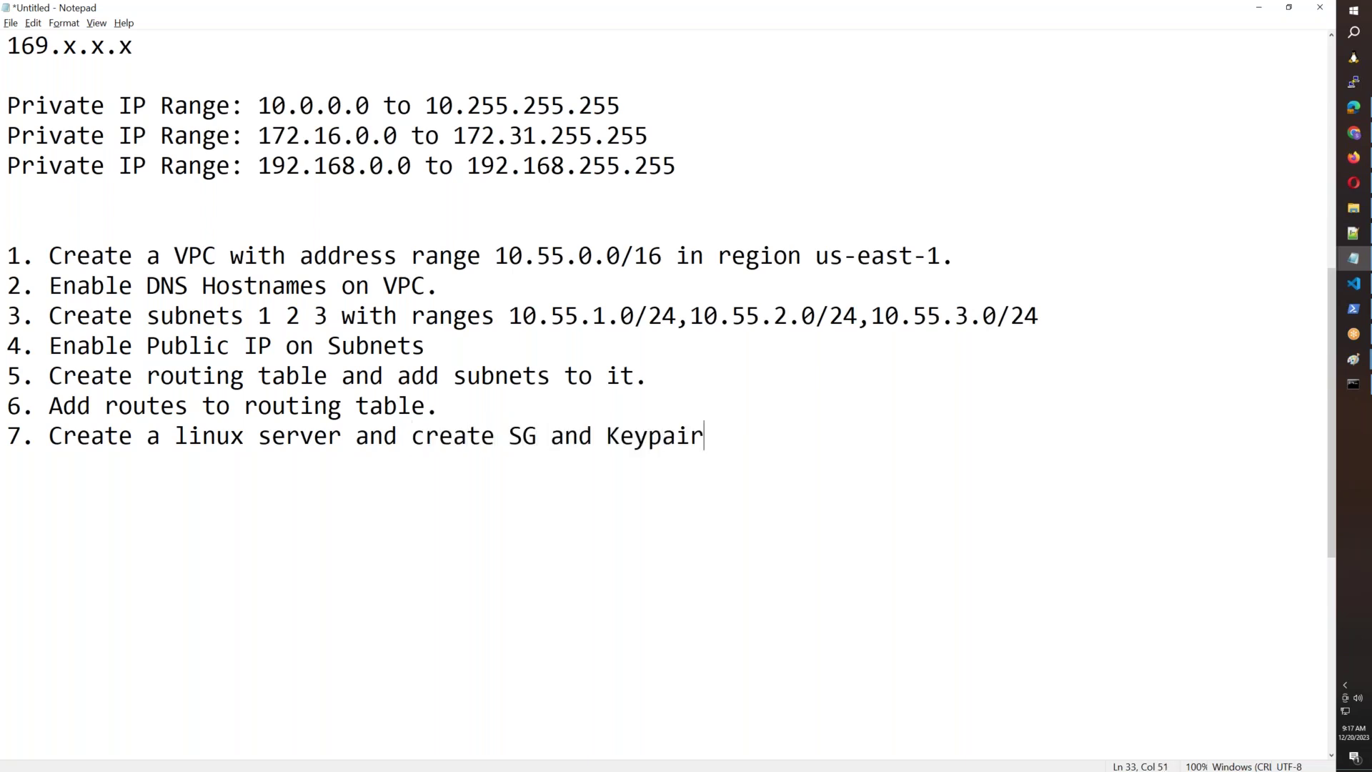
text( while creating it.)
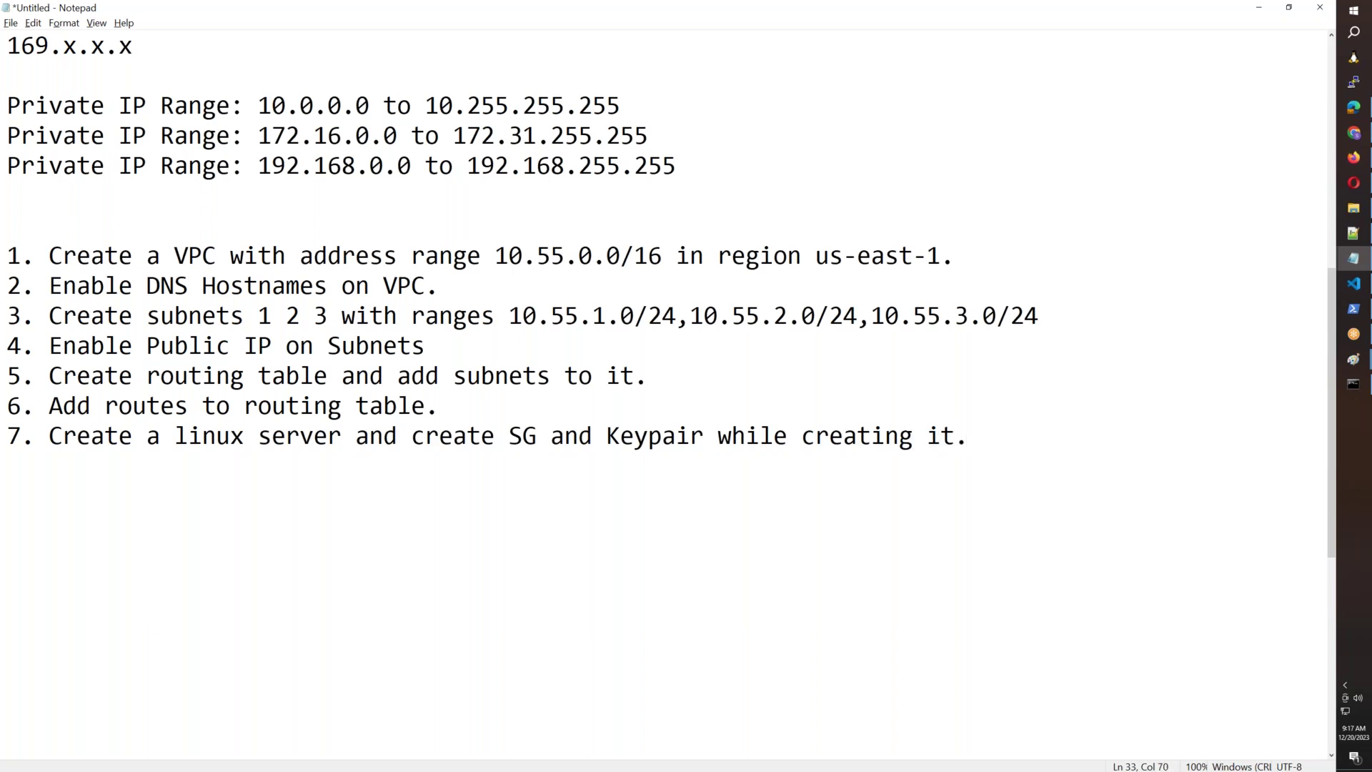
key(Return)
text(8. Connect to t)
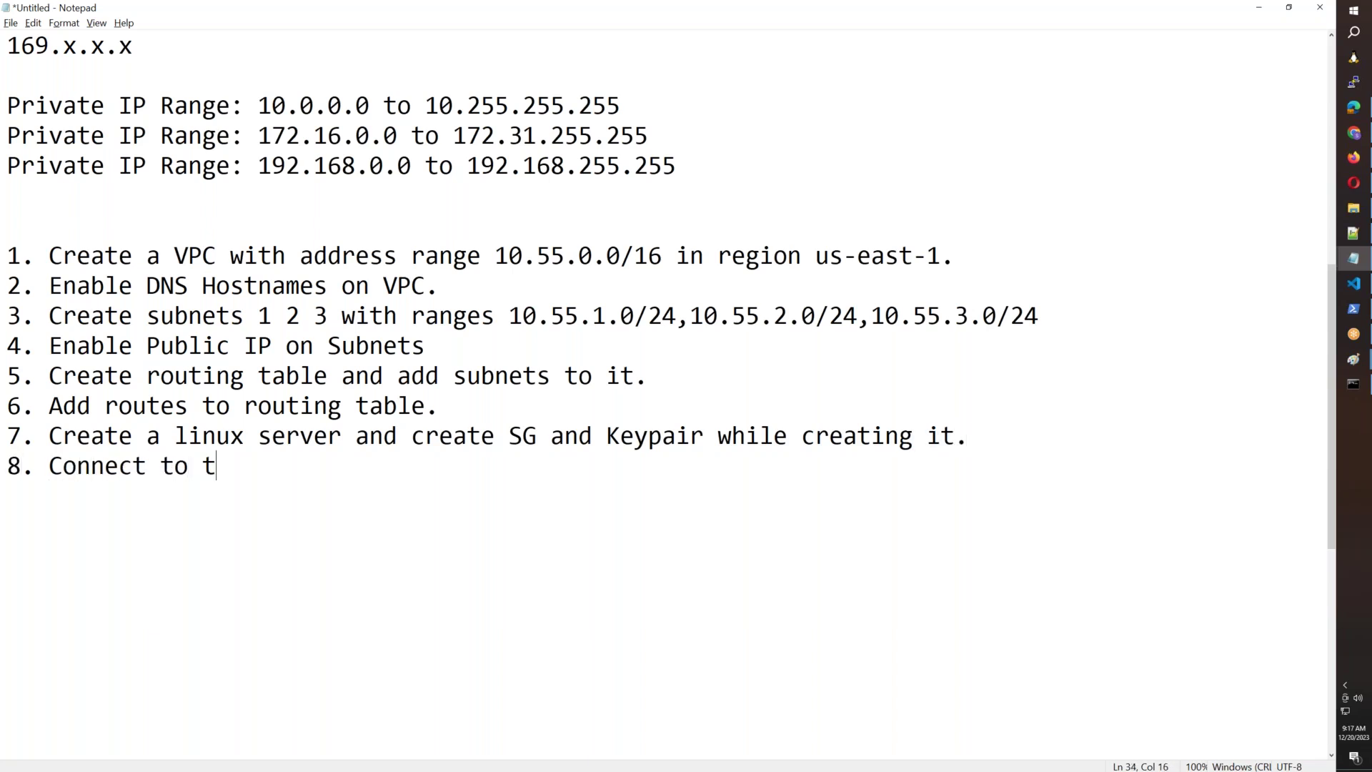
text(he Linux Server.)
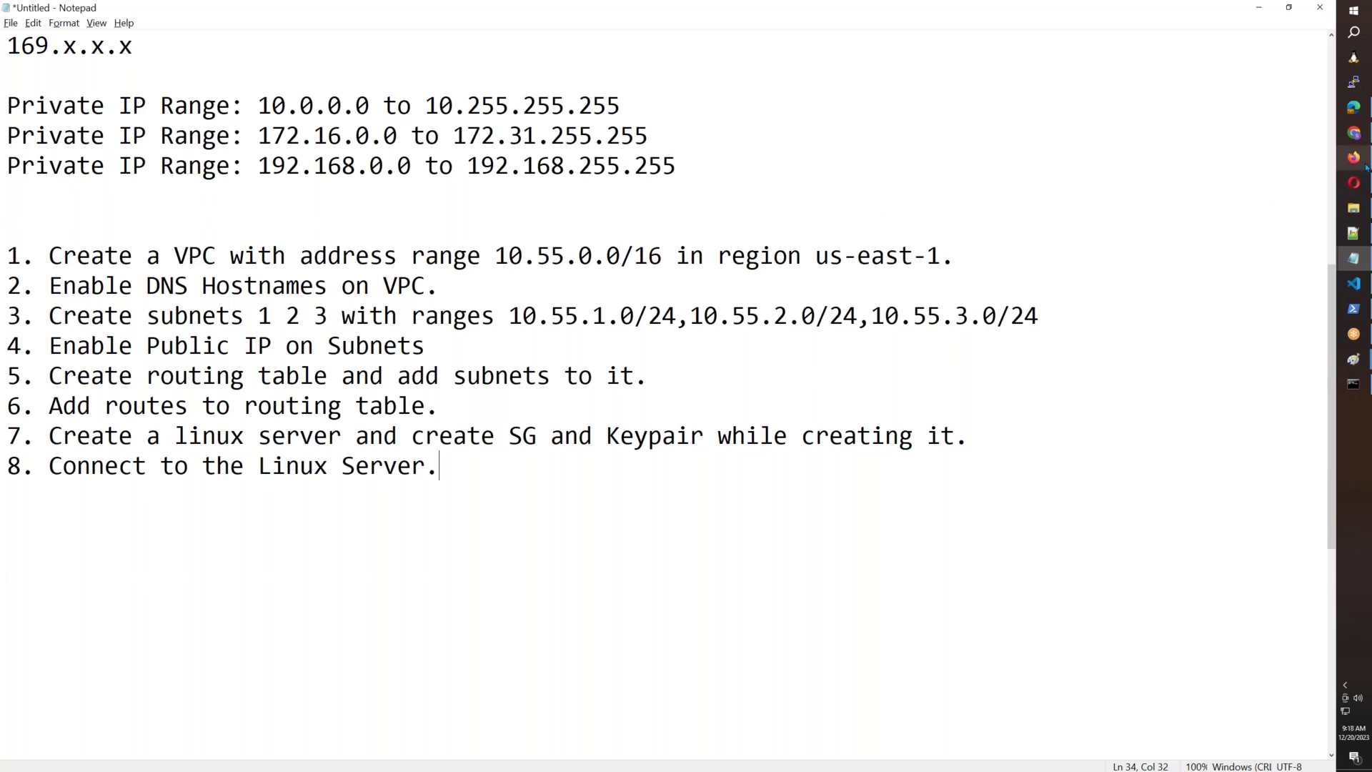
From the EC2 tab, open VPC under Networking & Content Delivery in a new tab and switch to it.
mouse_move(1354, 157)
click(1253, 168)
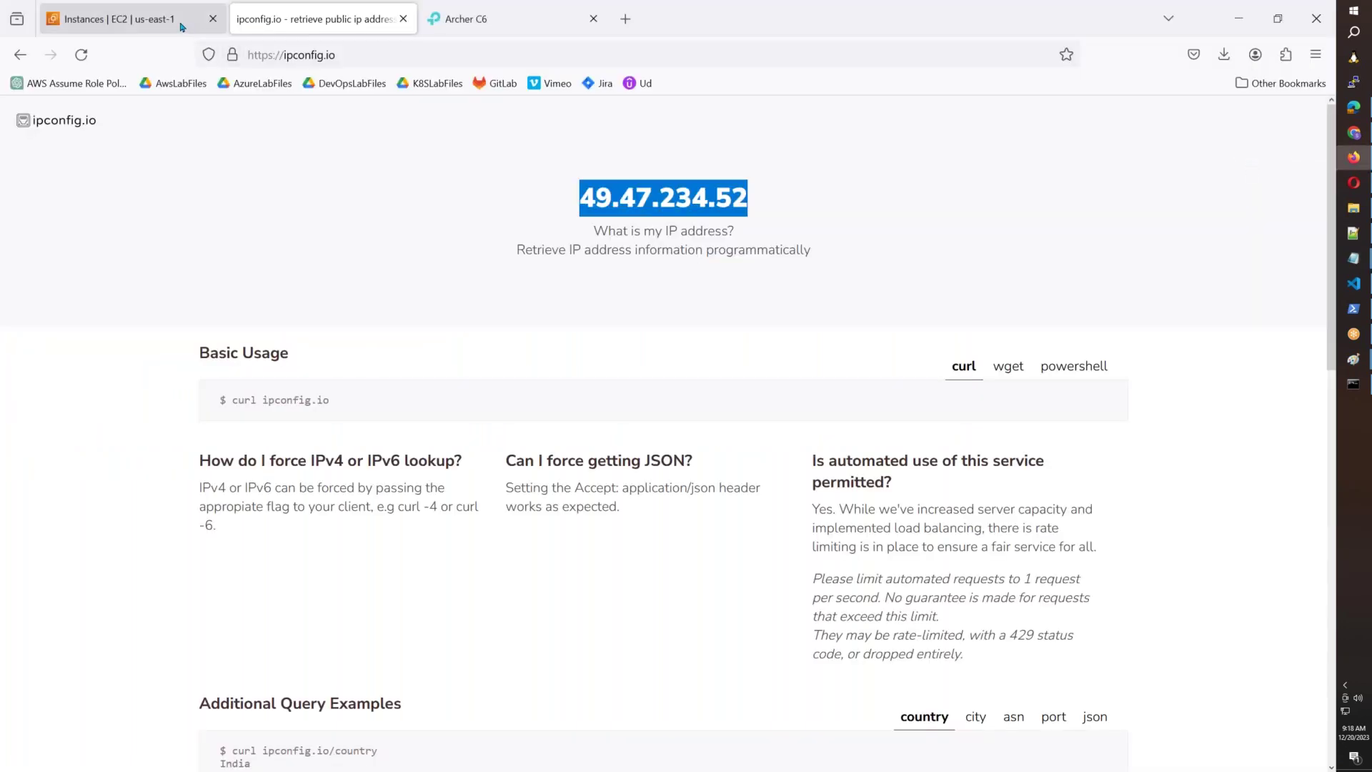
key(ctrl+Page_Up)
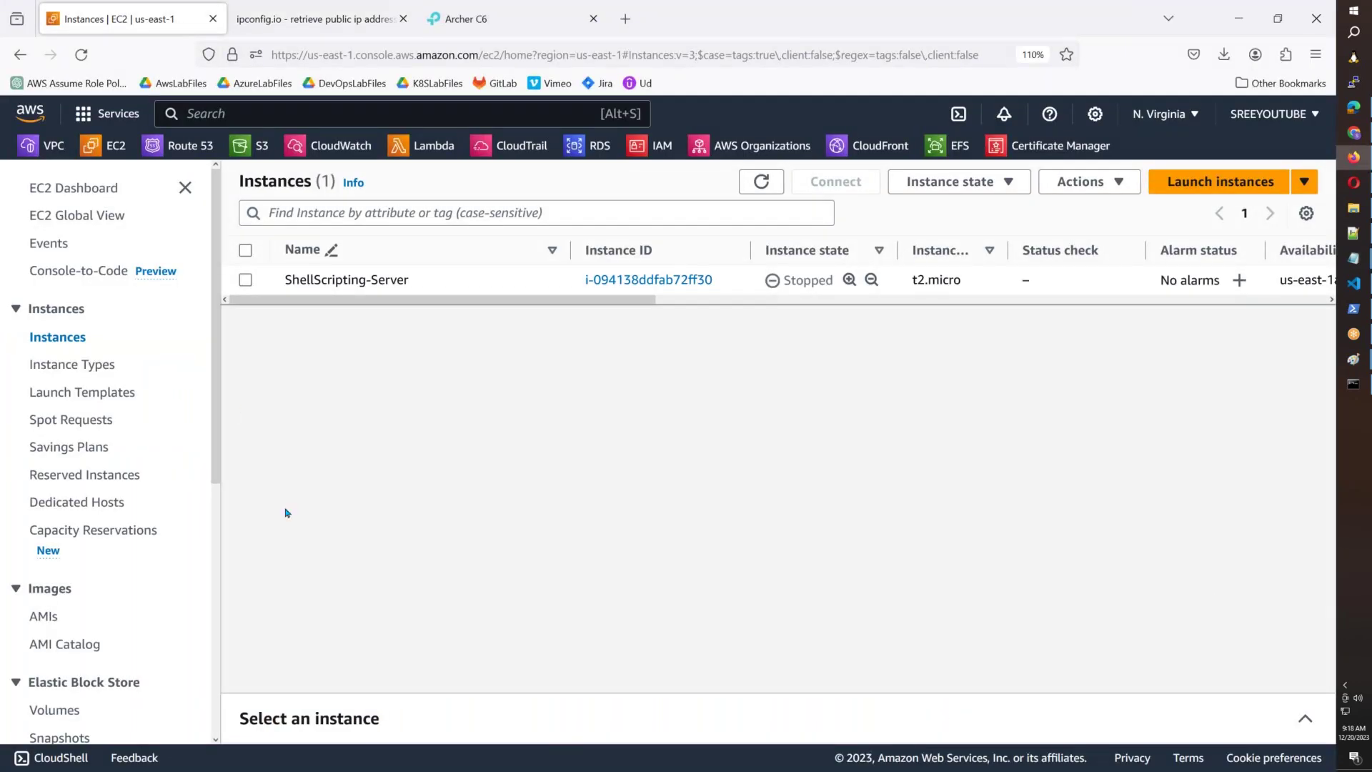
click(127, 126)
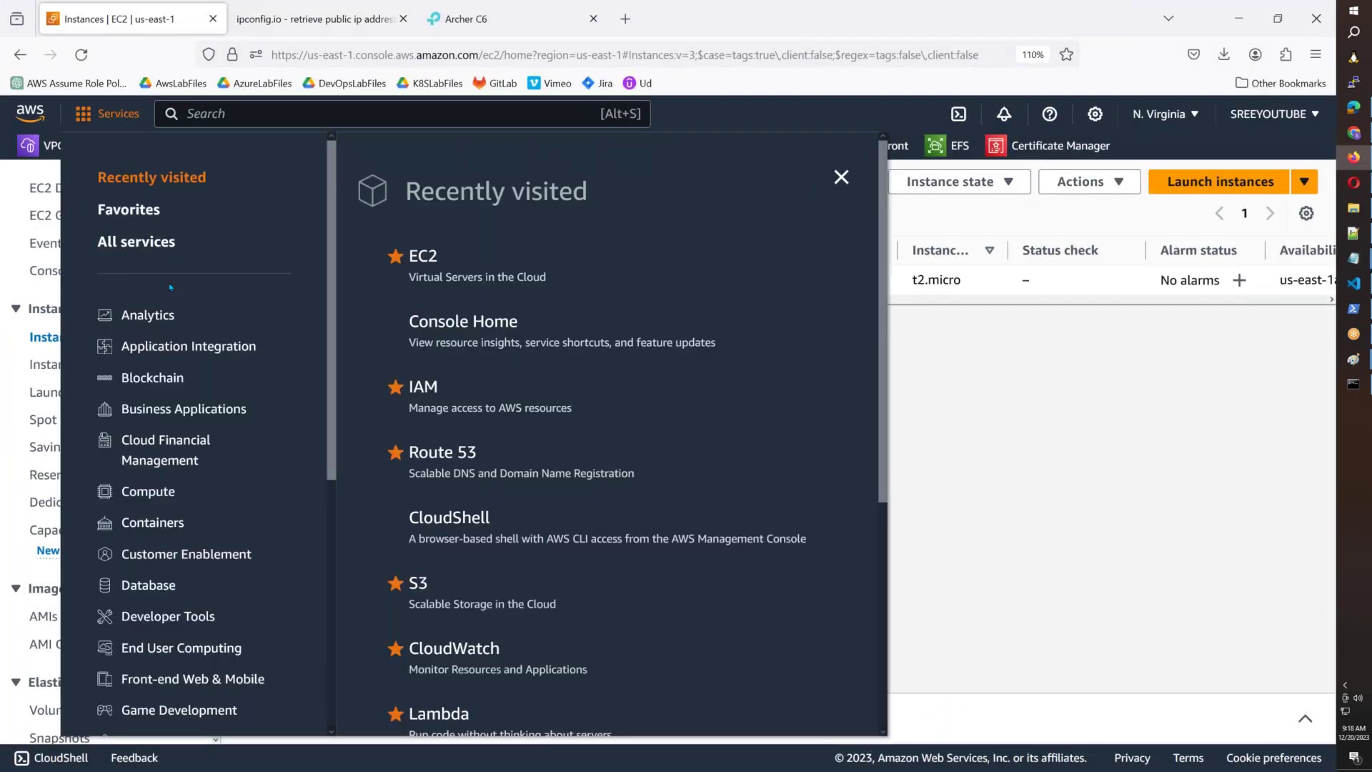
scroll(168, 285, down, 5)
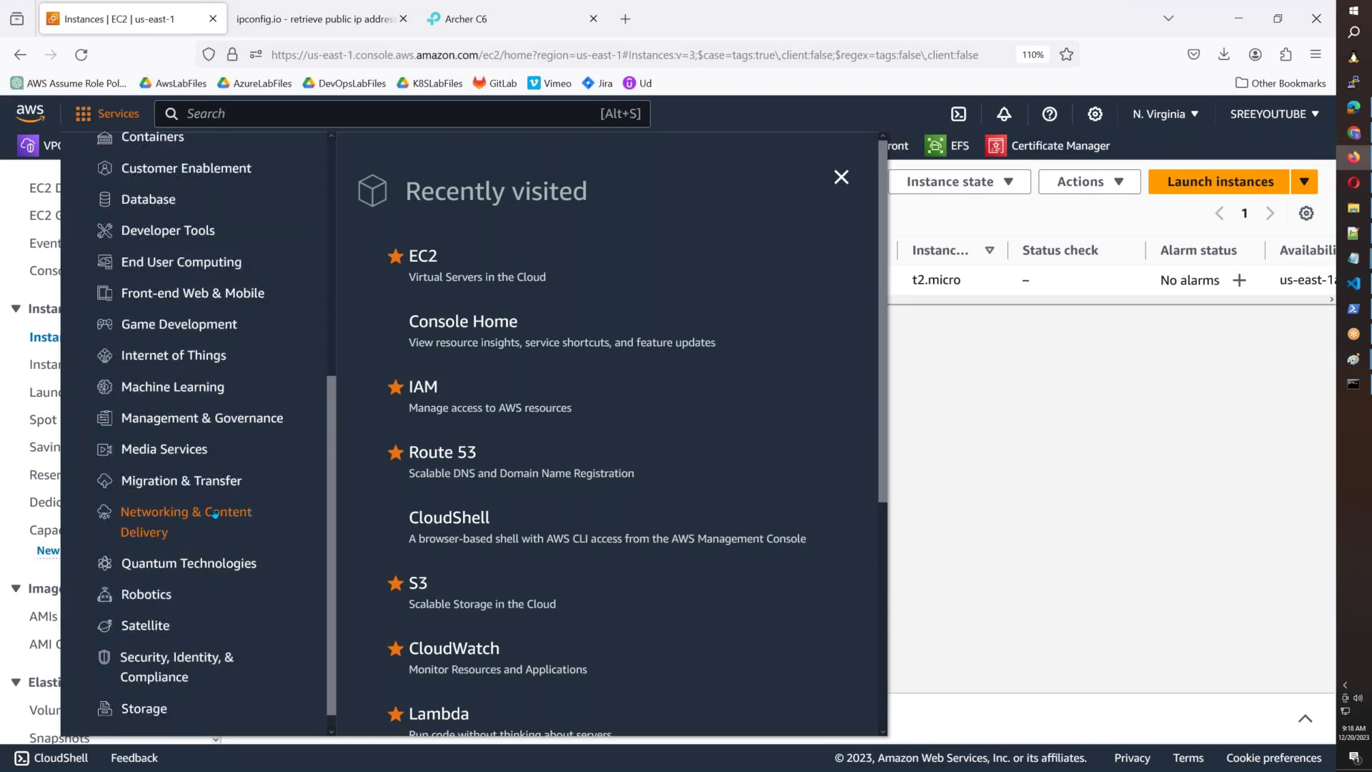
click(215, 514)
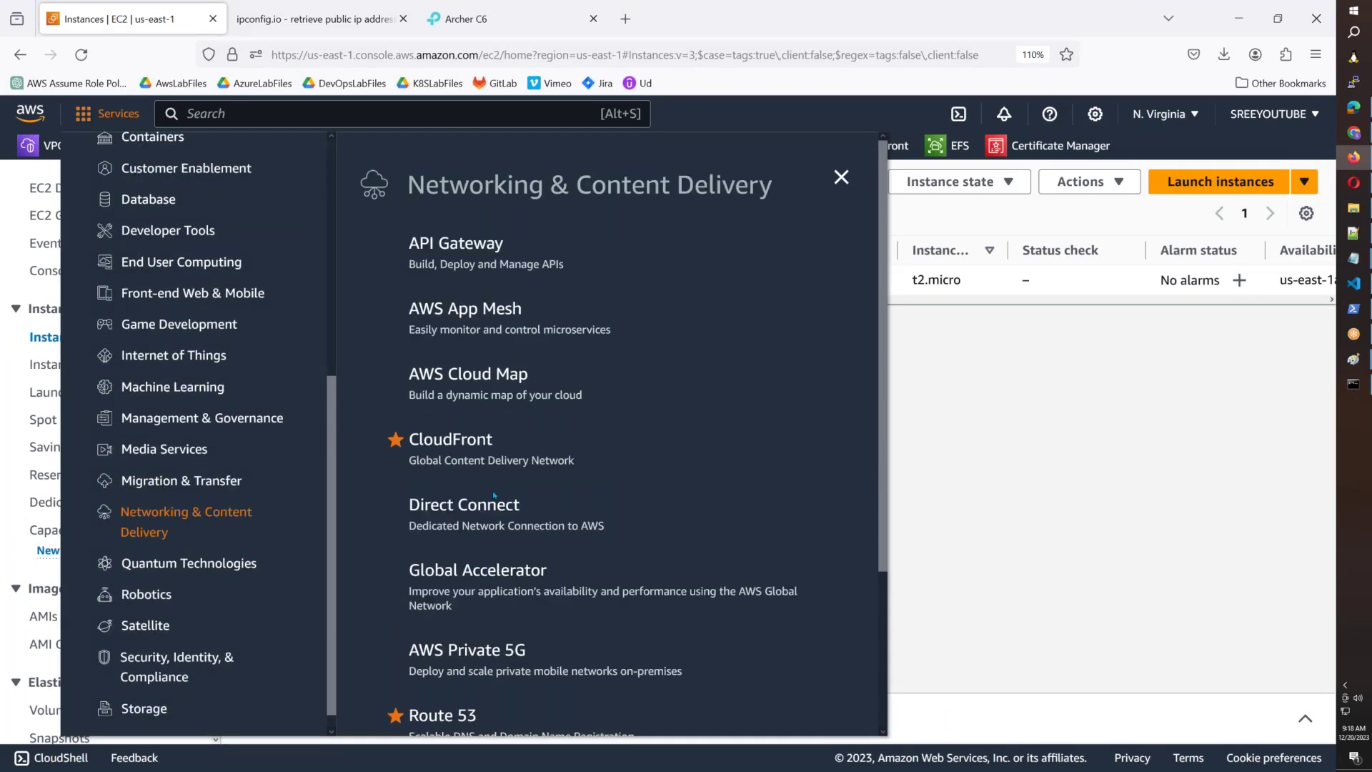
scroll(492, 492, down, 3)
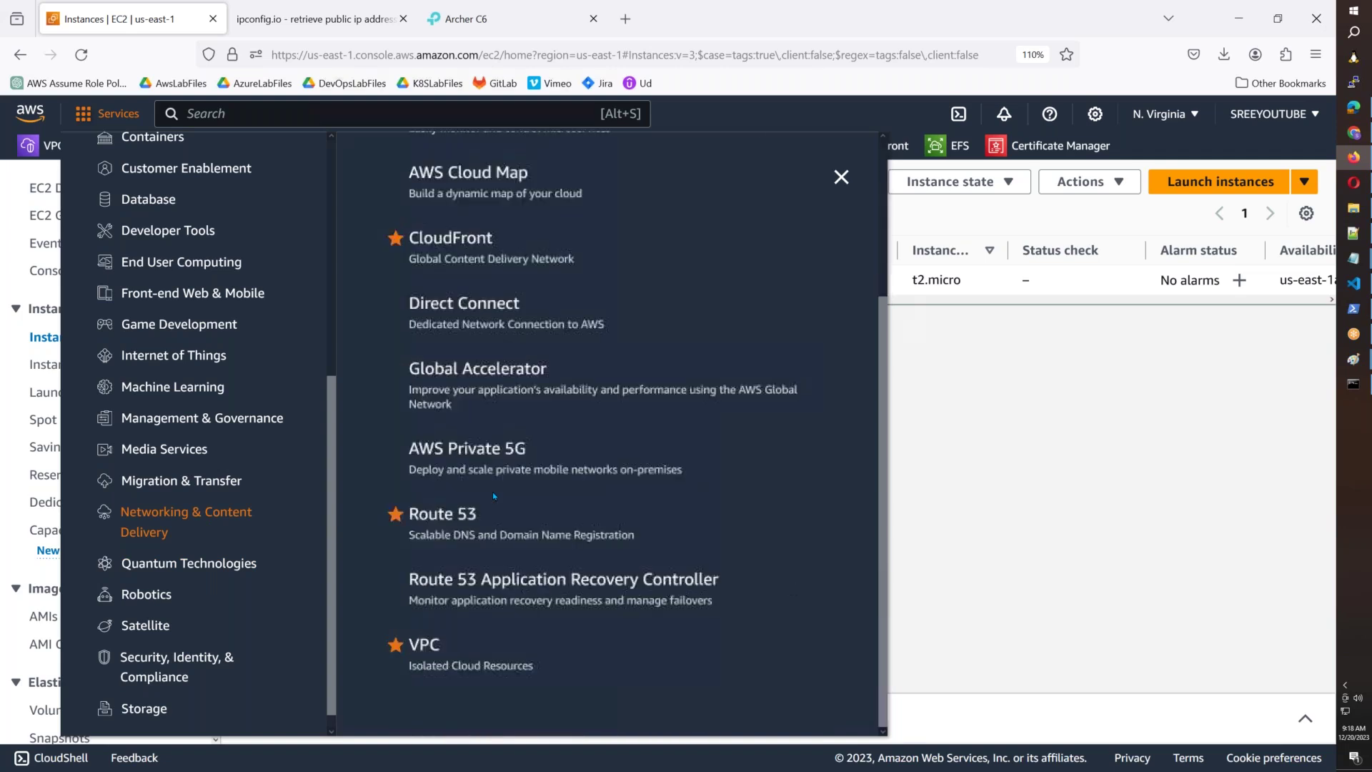
right_click(427, 646)
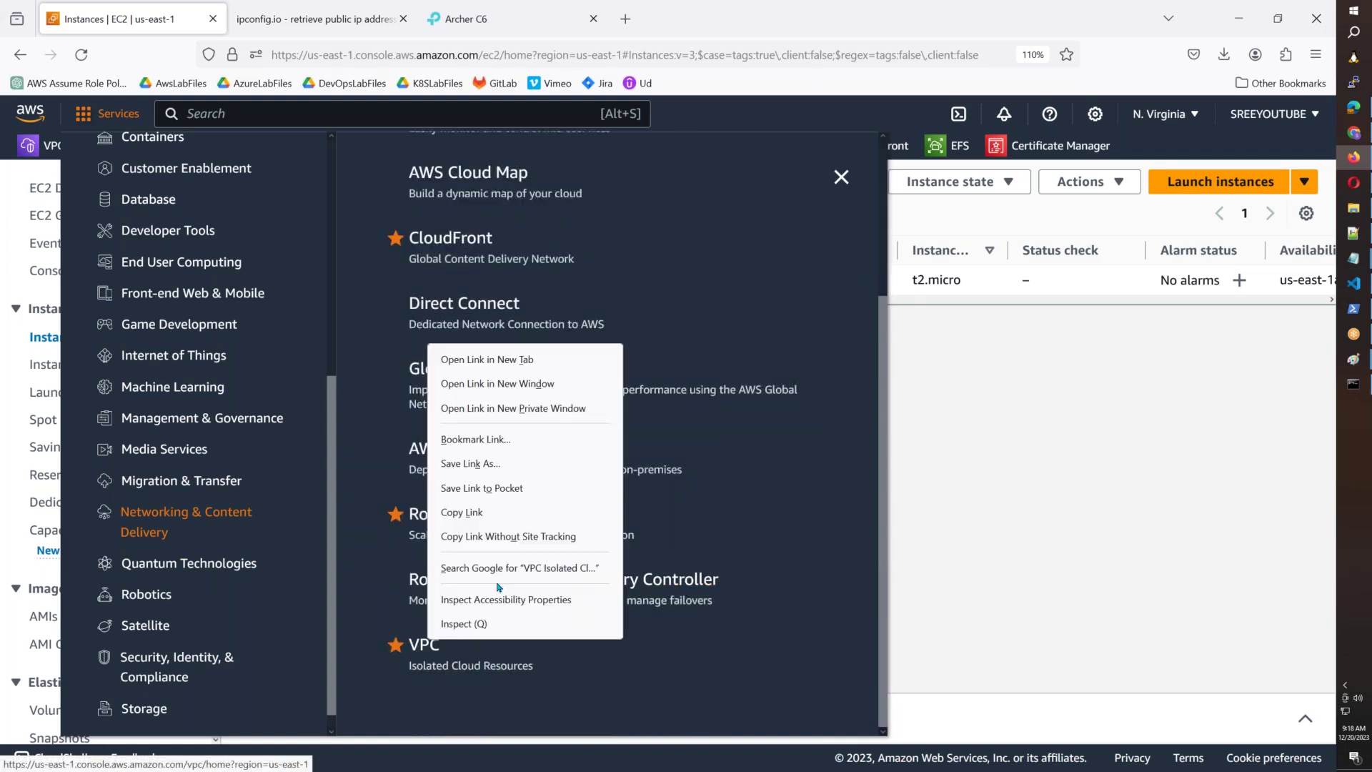
click(593, 358)
click(943, 499)
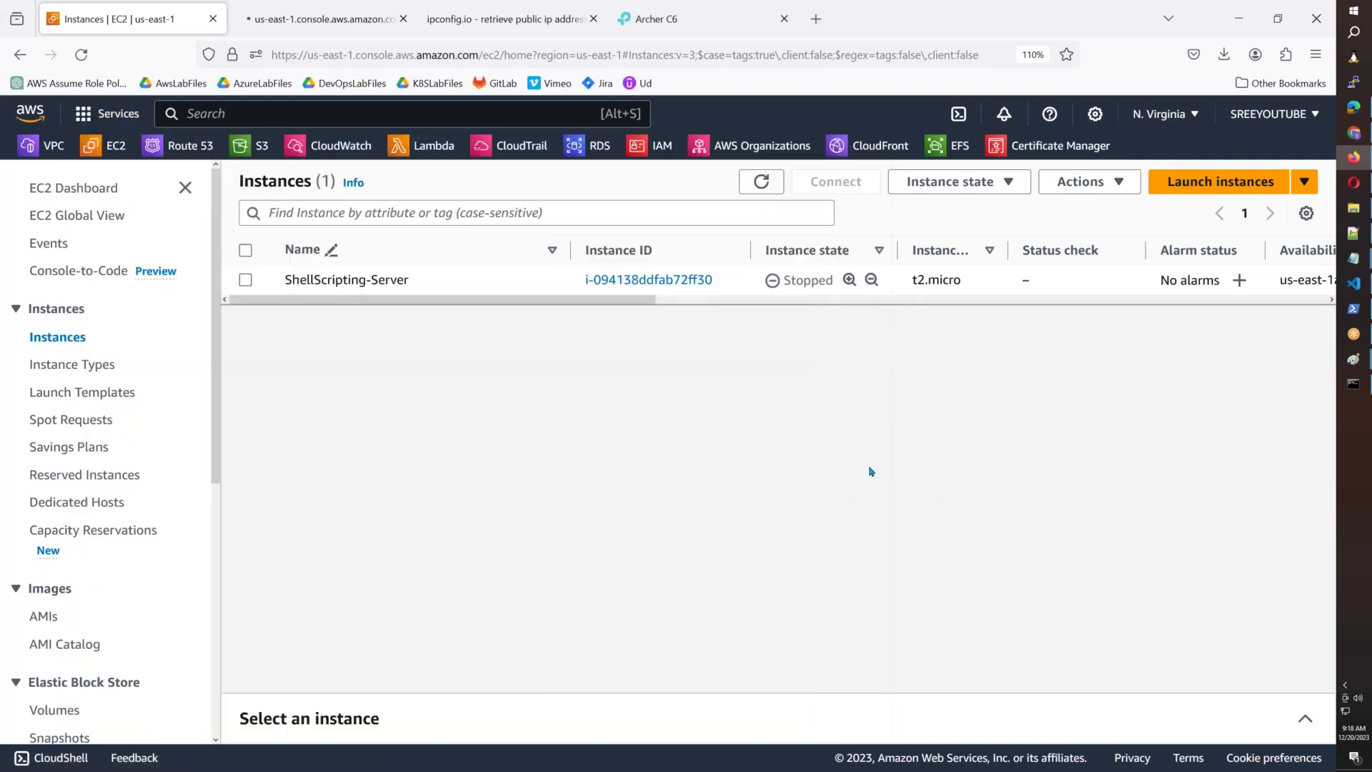
click(314, 19)
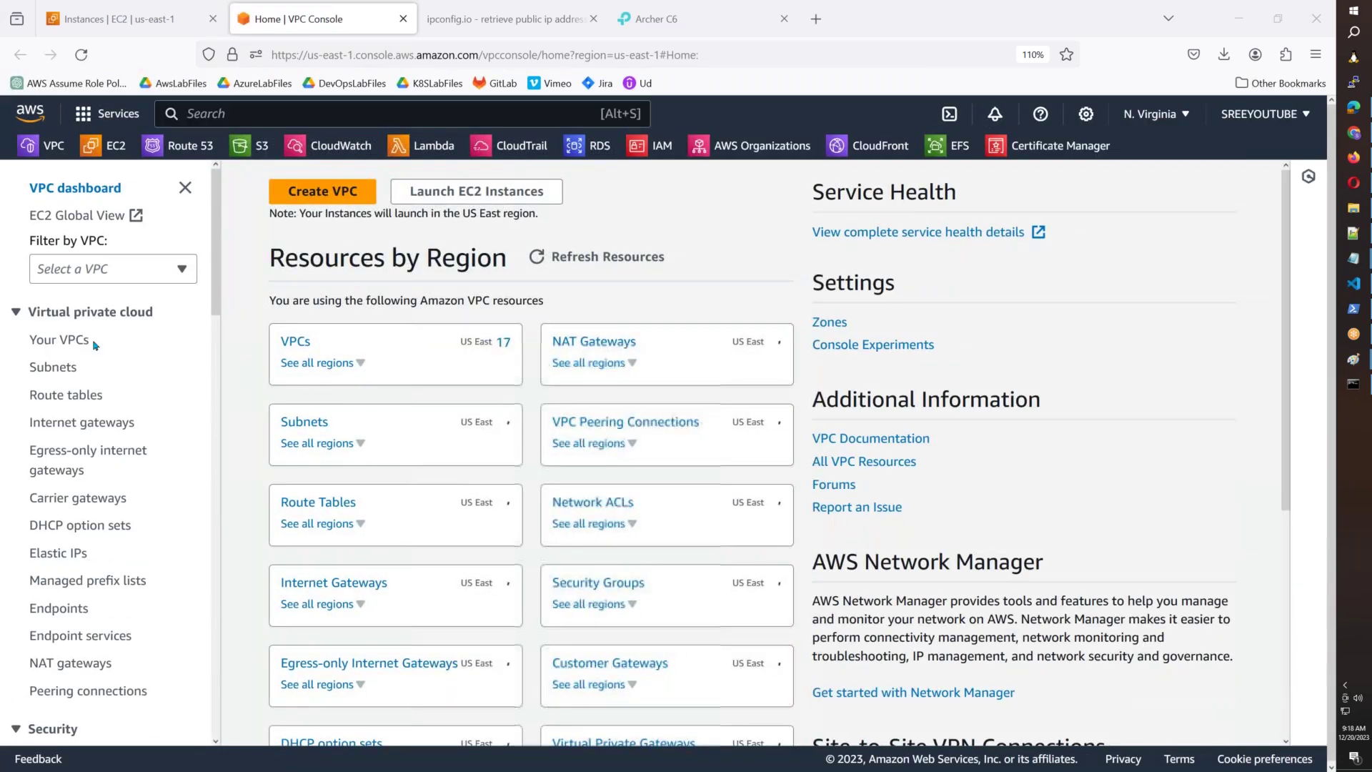
List all VPCs and delete DevSecOpsB36-vpc, confirming with 'delete'.
click(80, 341)
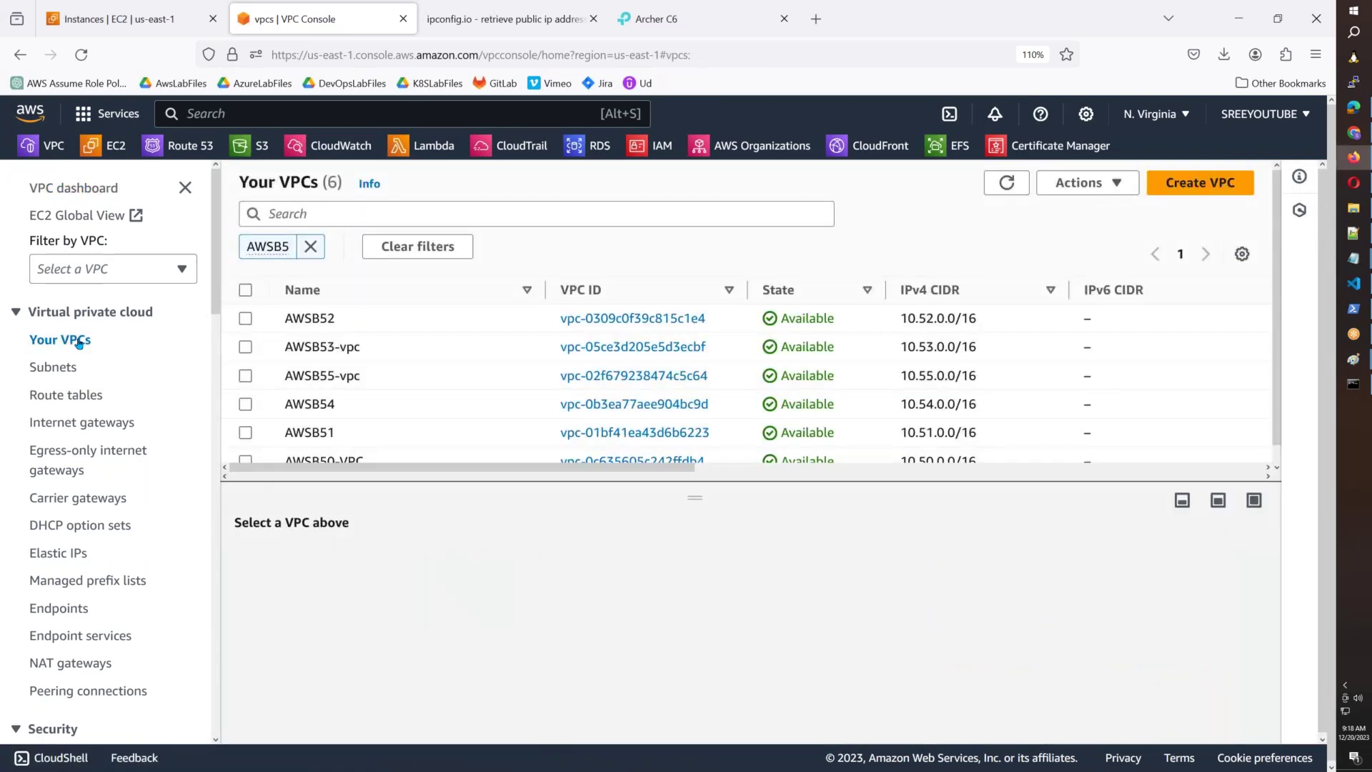
drag(686, 498, 695, 586)
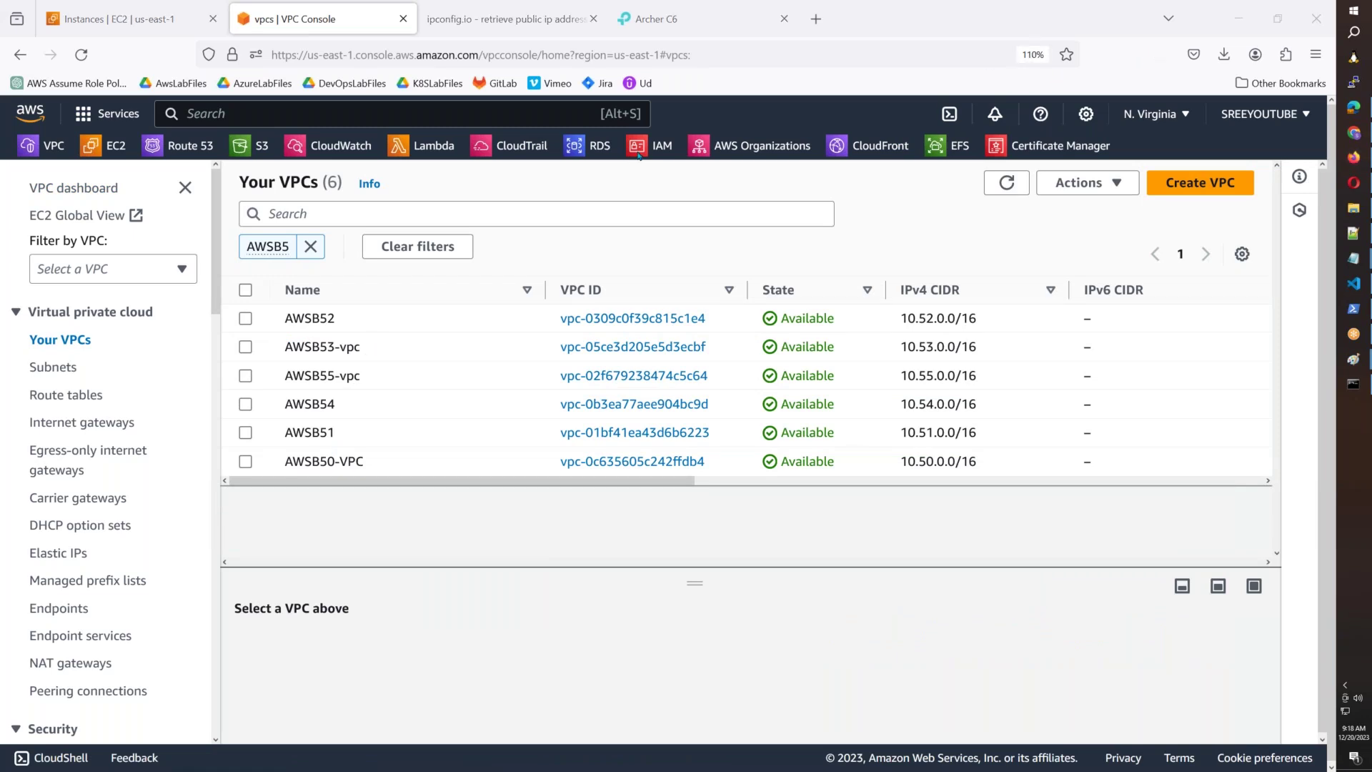
click(409, 247)
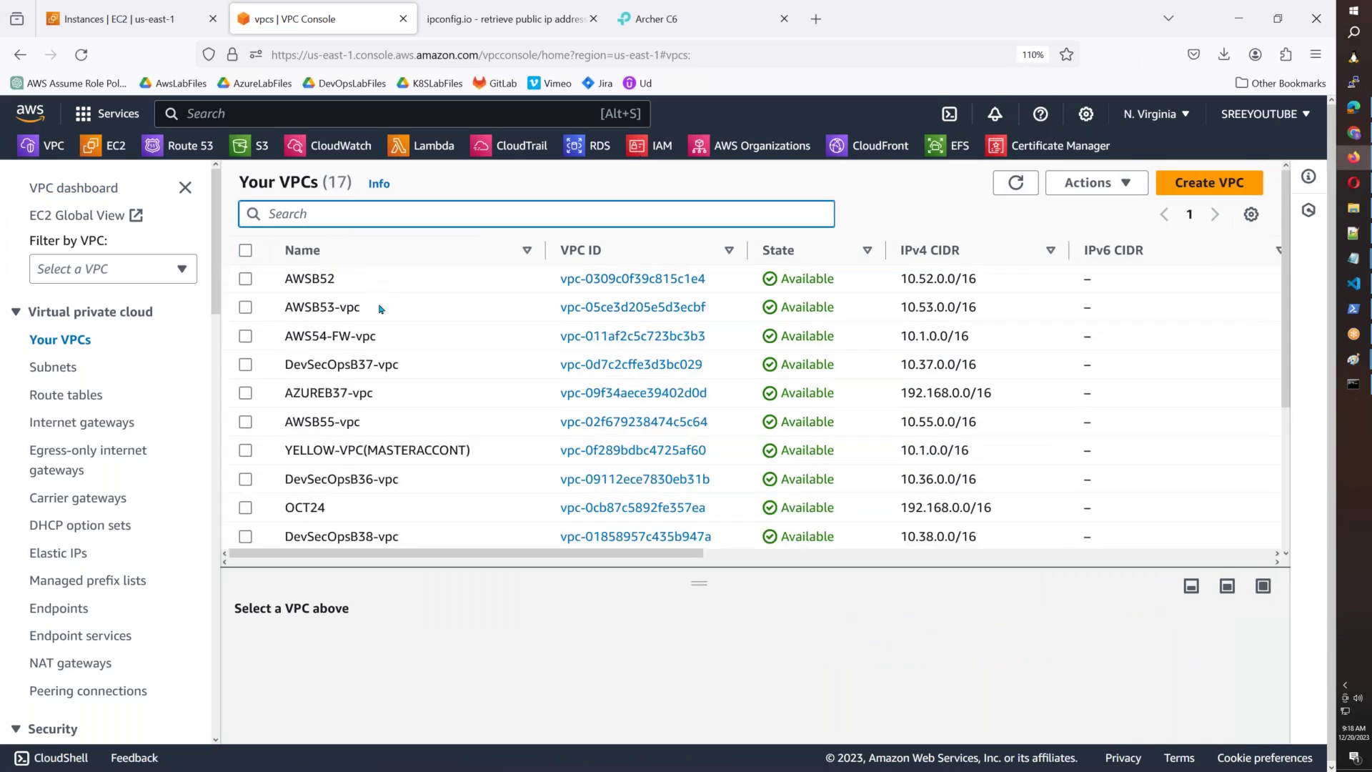
scroll(399, 350, down, 2)
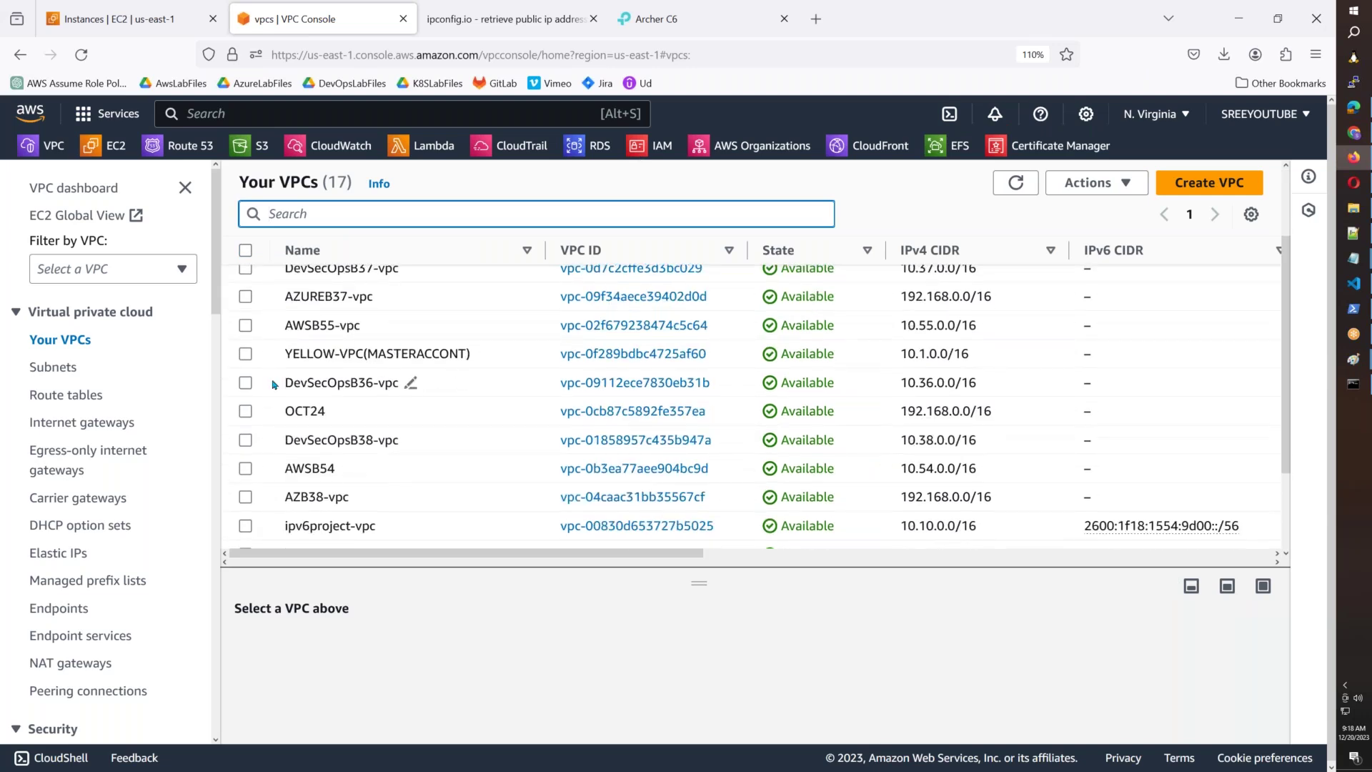
click(245, 383)
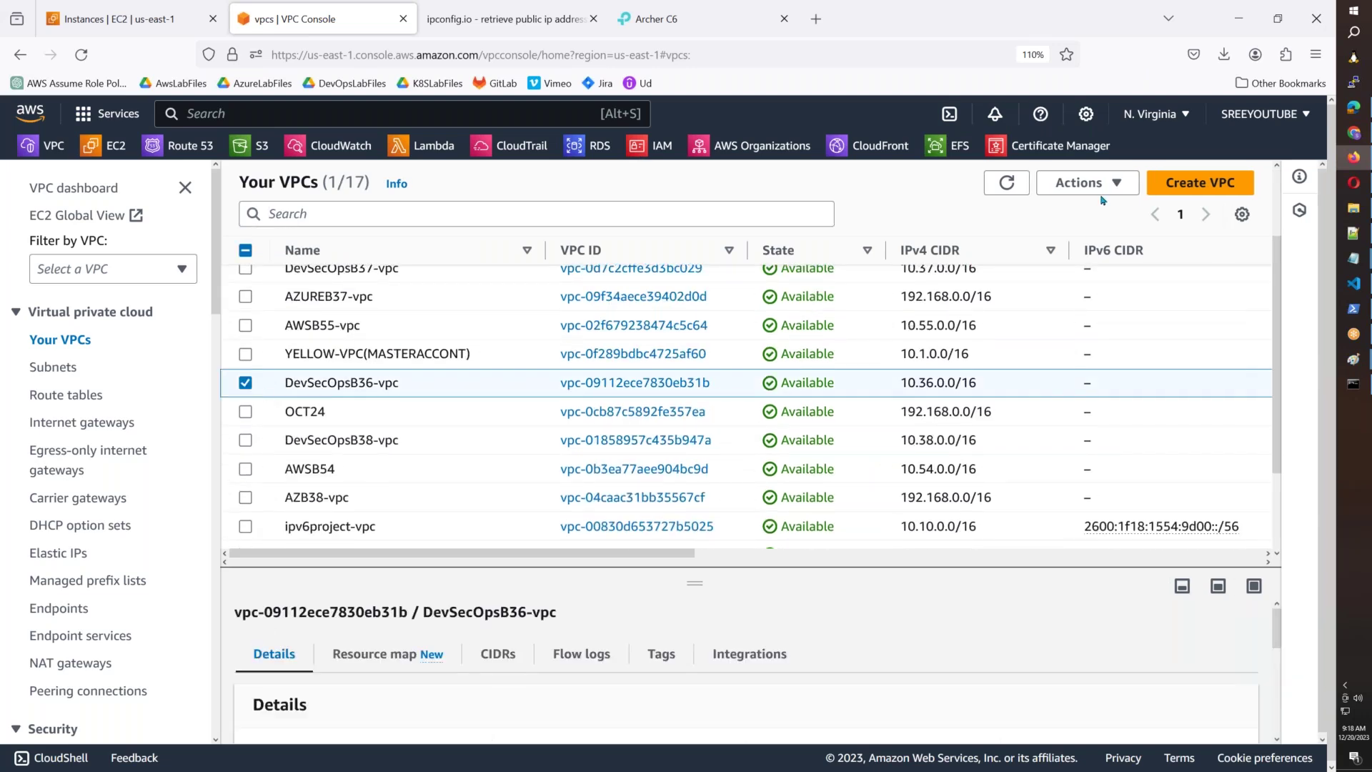
click(1083, 183)
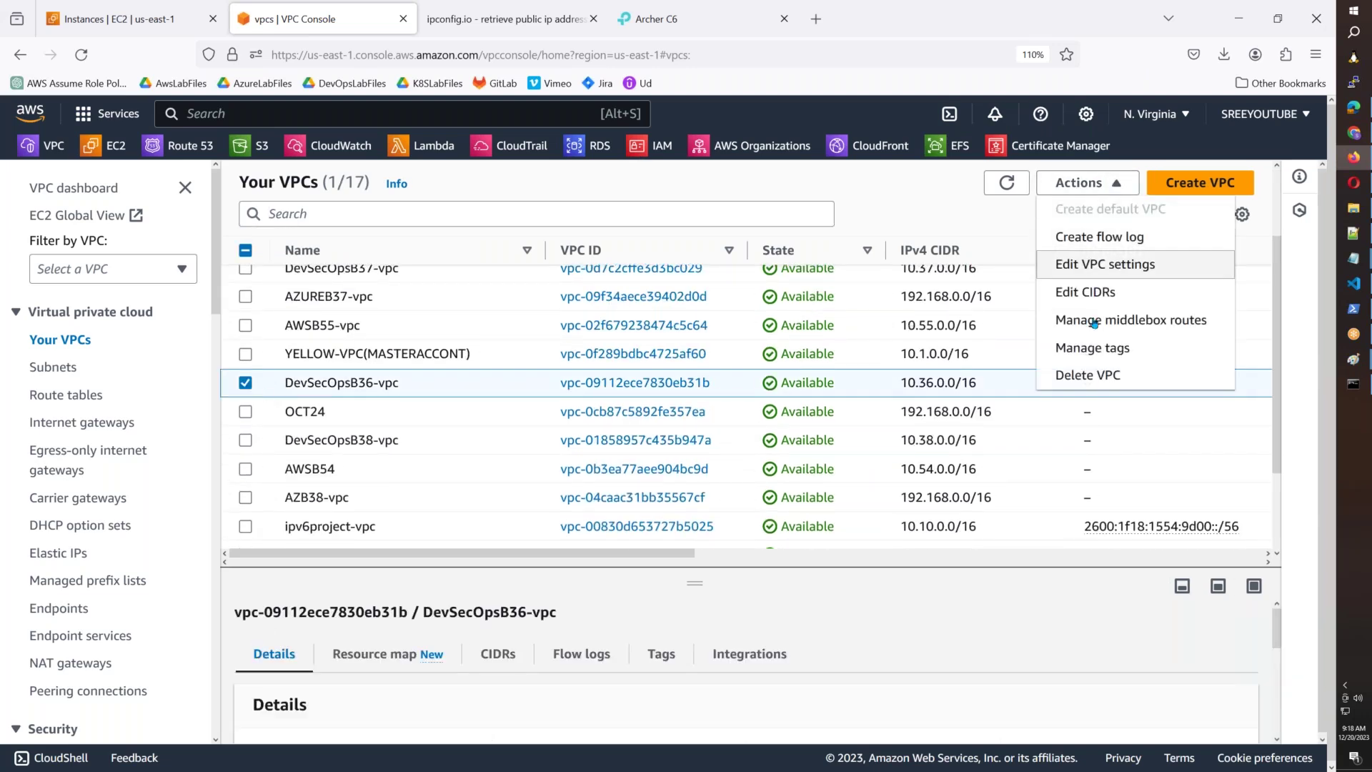
click(1088, 376)
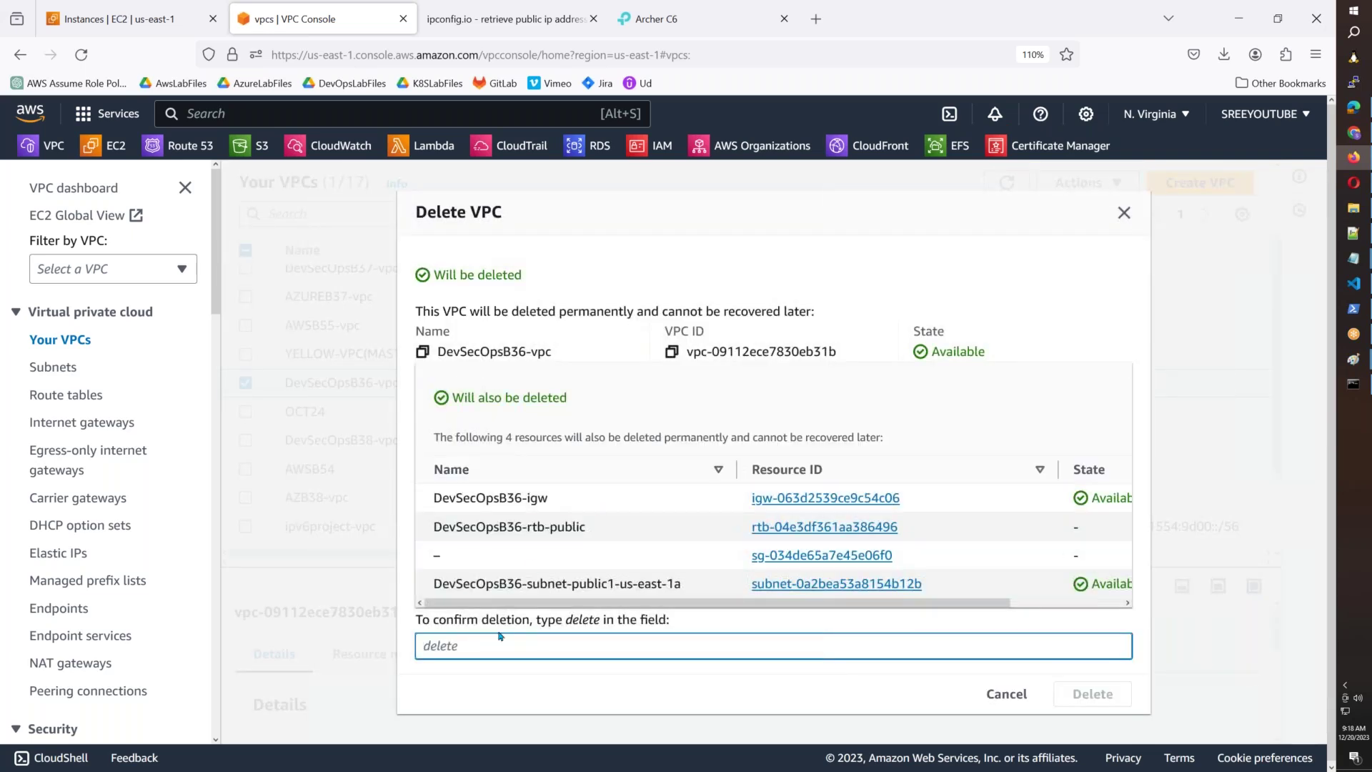
text(delete)
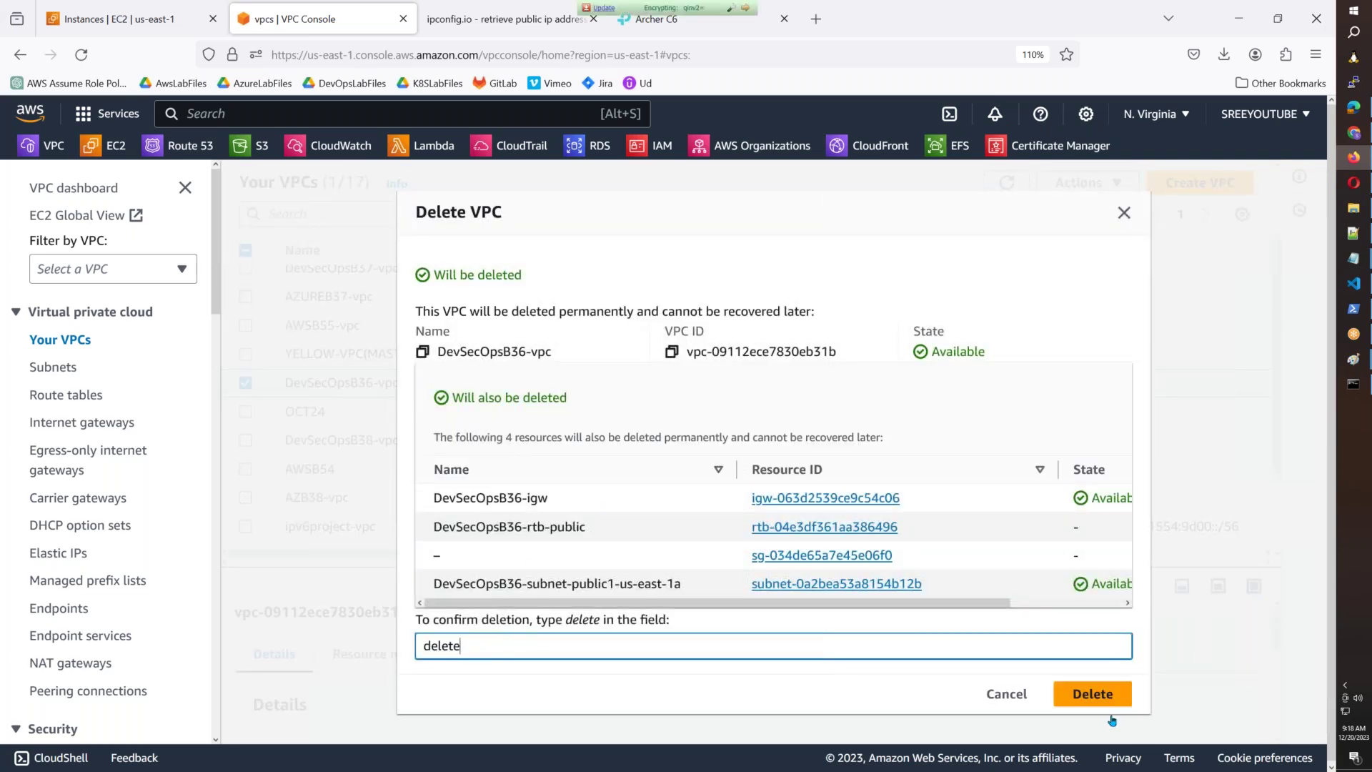
click(1101, 696)
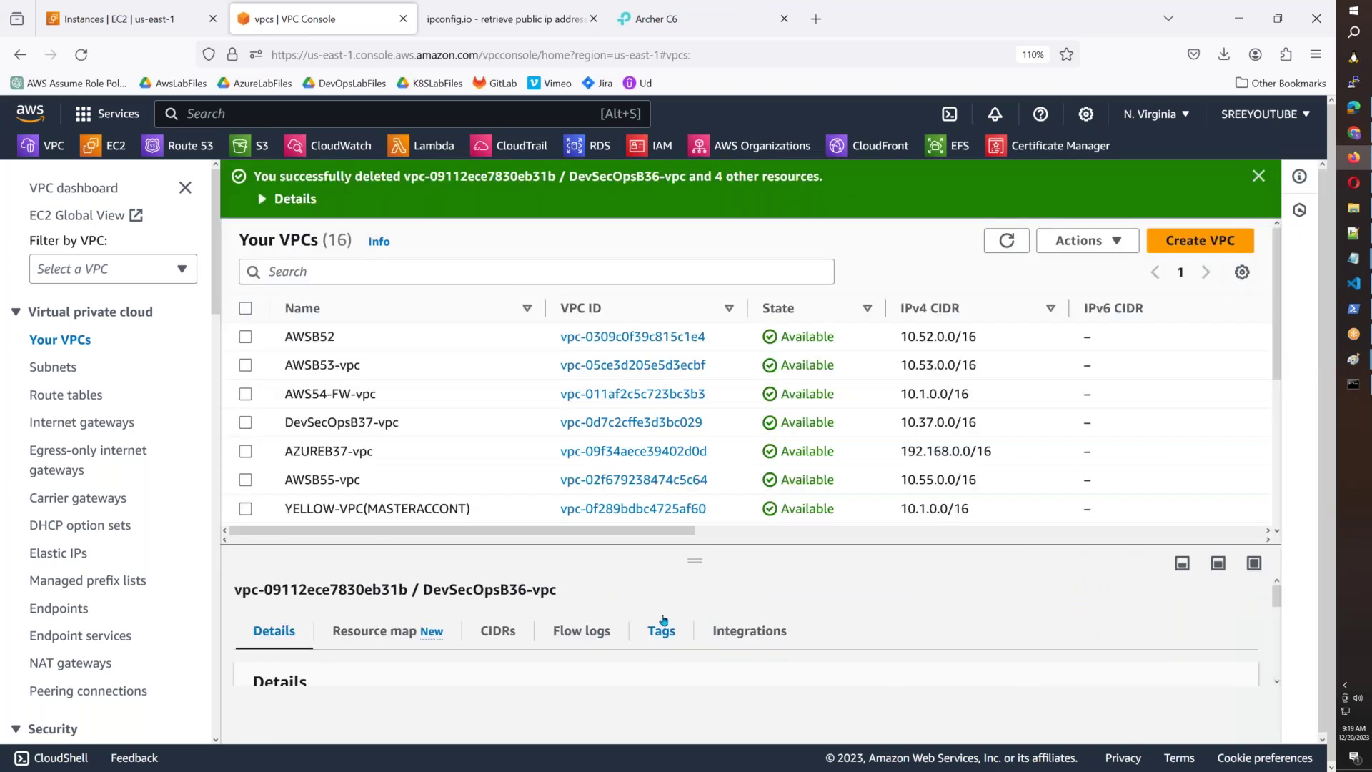
Delete AZUREB37-vpc and its resources, confirming with 'delete'.
click(245, 450)
click(1082, 241)
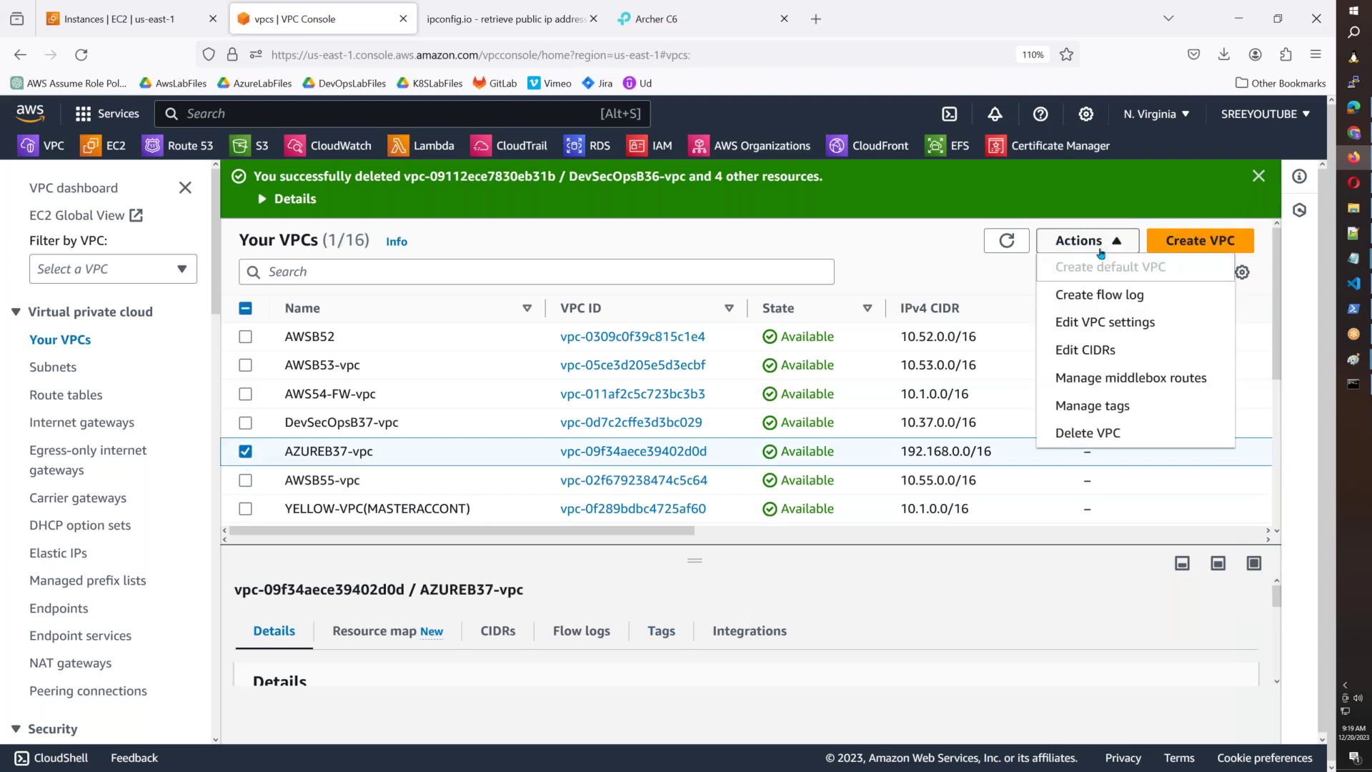
click(1097, 434)
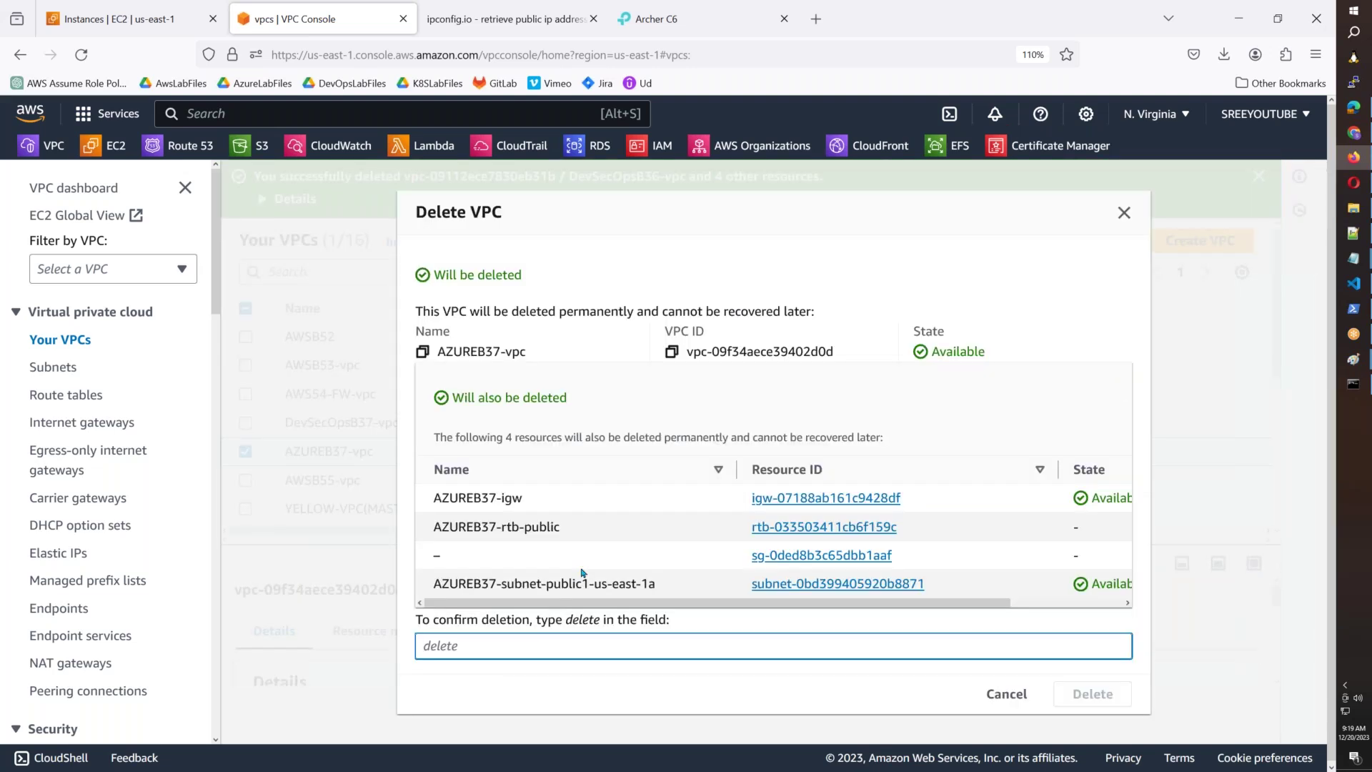
text(delete)
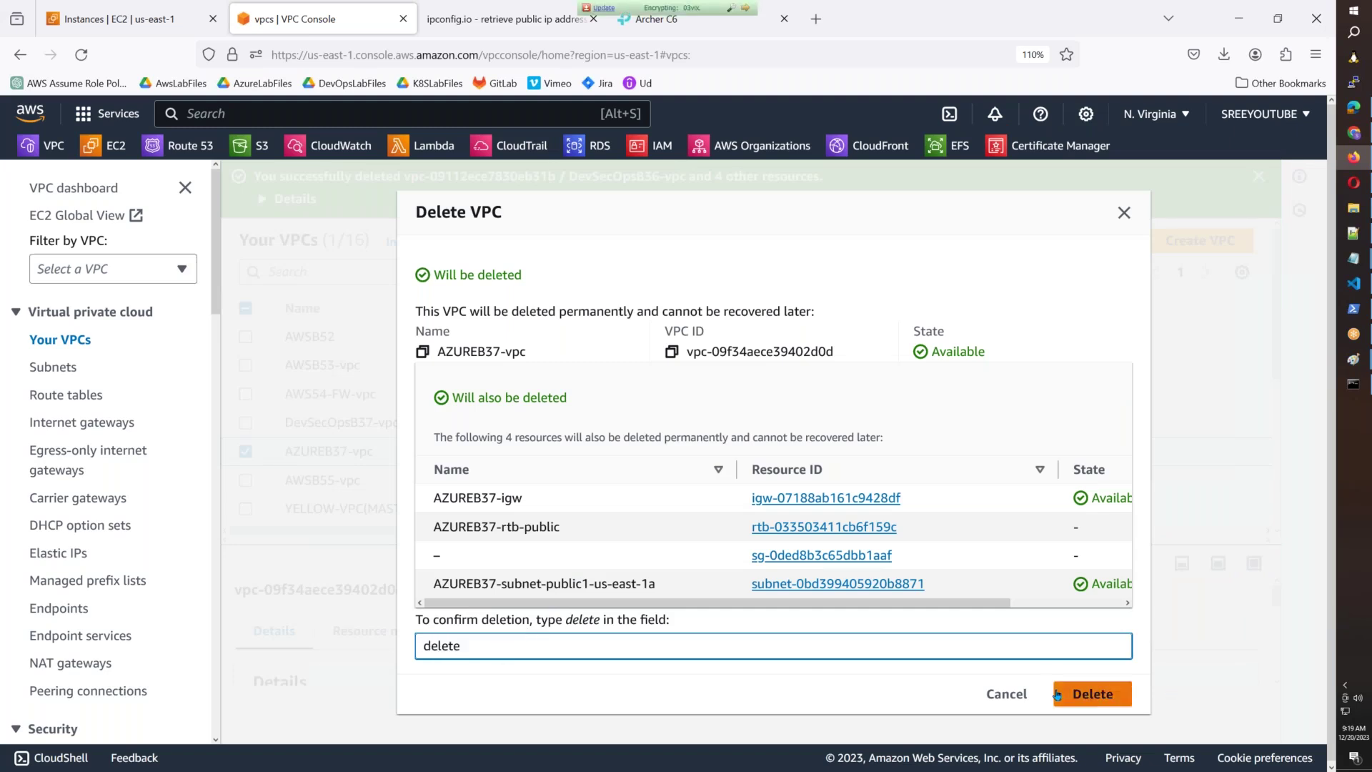
click(1057, 694)
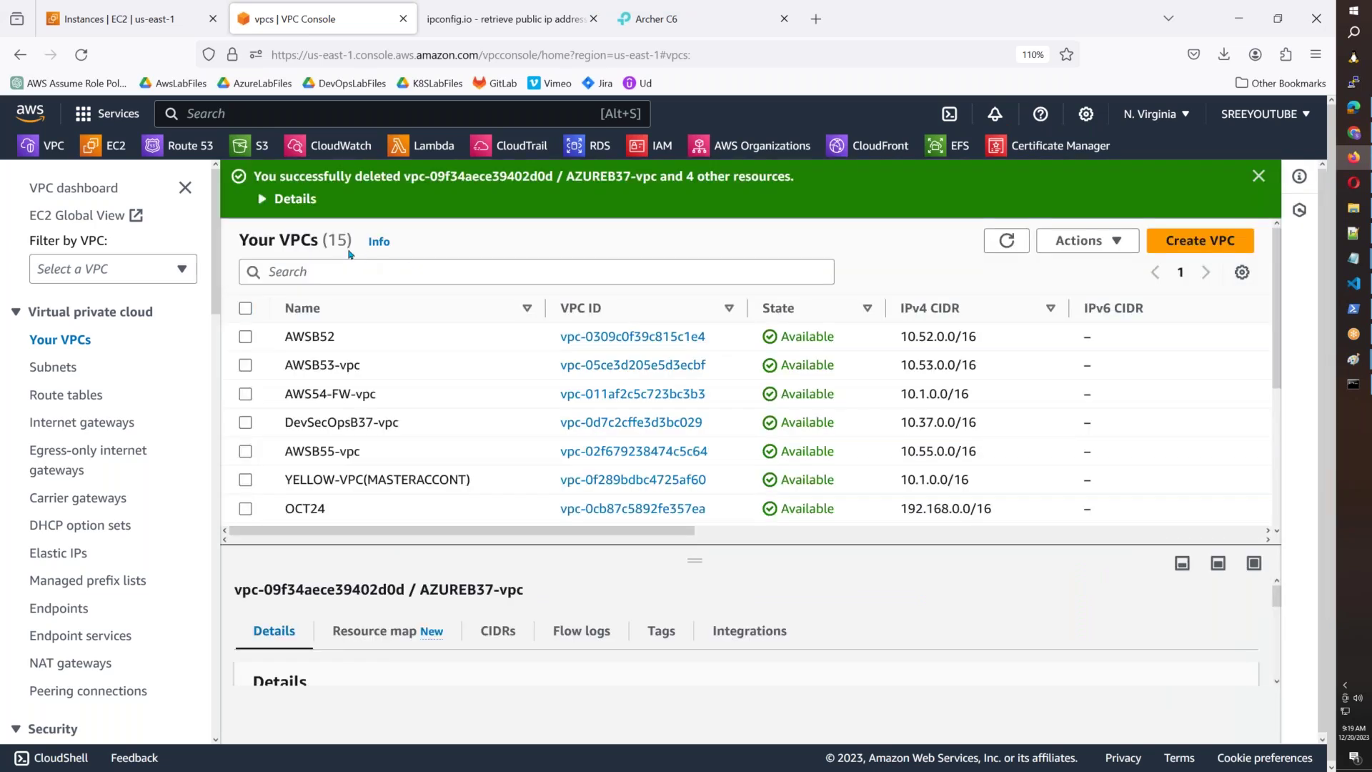
Close the green success banner and scroll through the 15 remaining VPCs.
double_click(333, 241)
click(1259, 177)
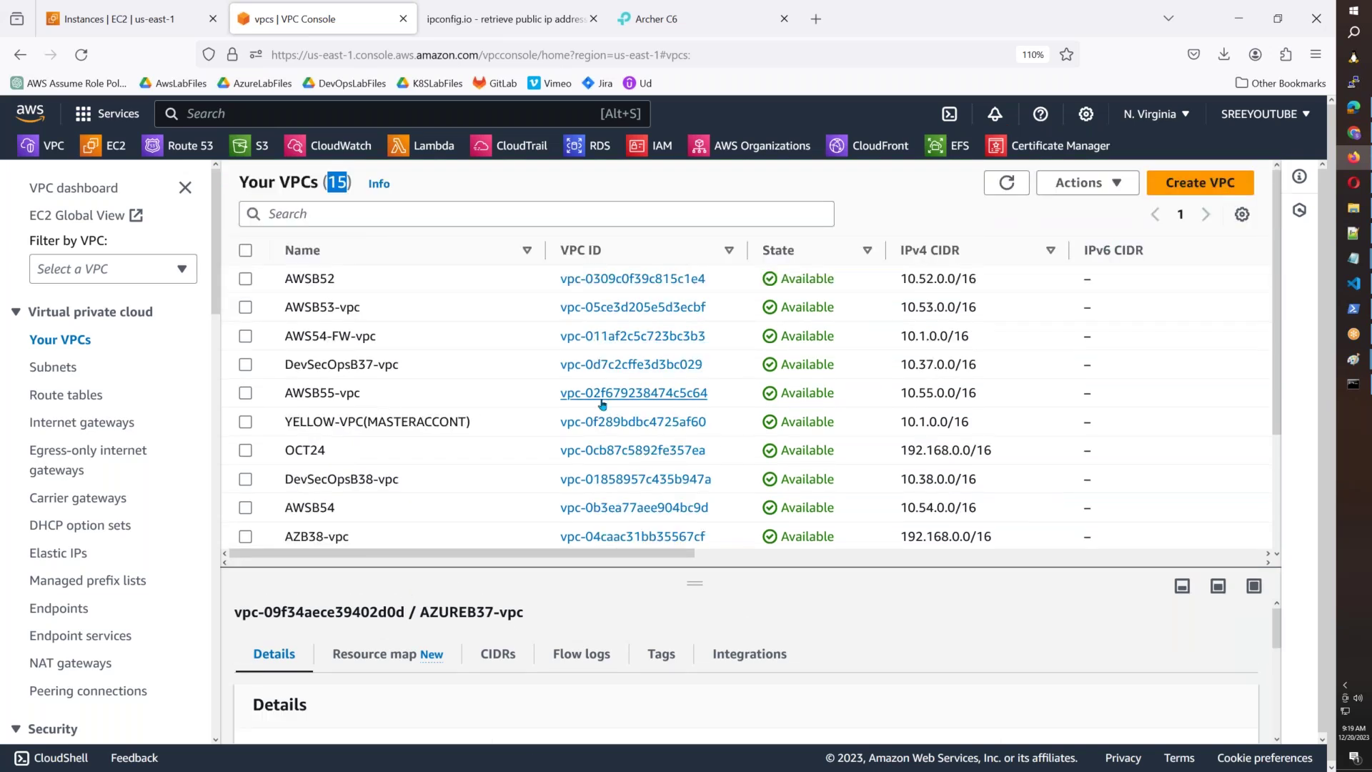
scroll(602, 405, down, 3)
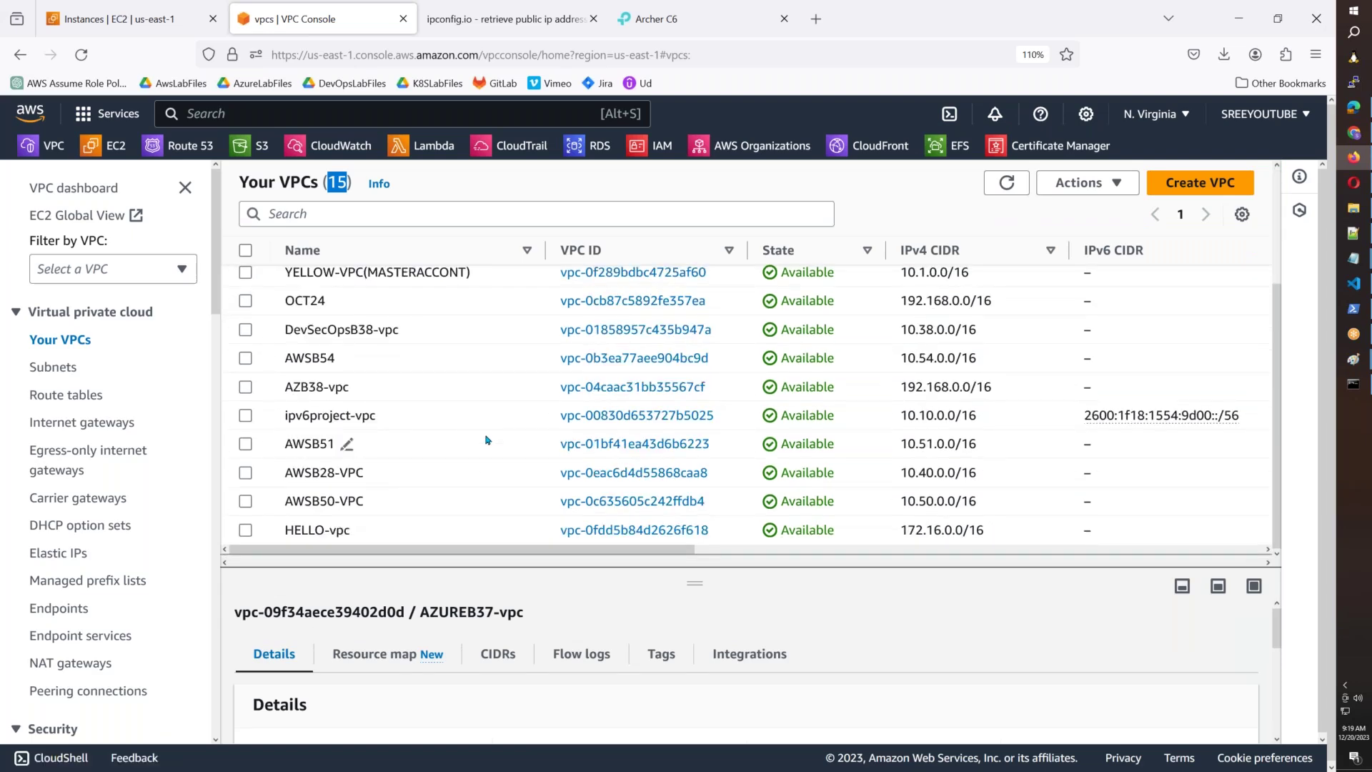
scroll(486, 439, up, 3)
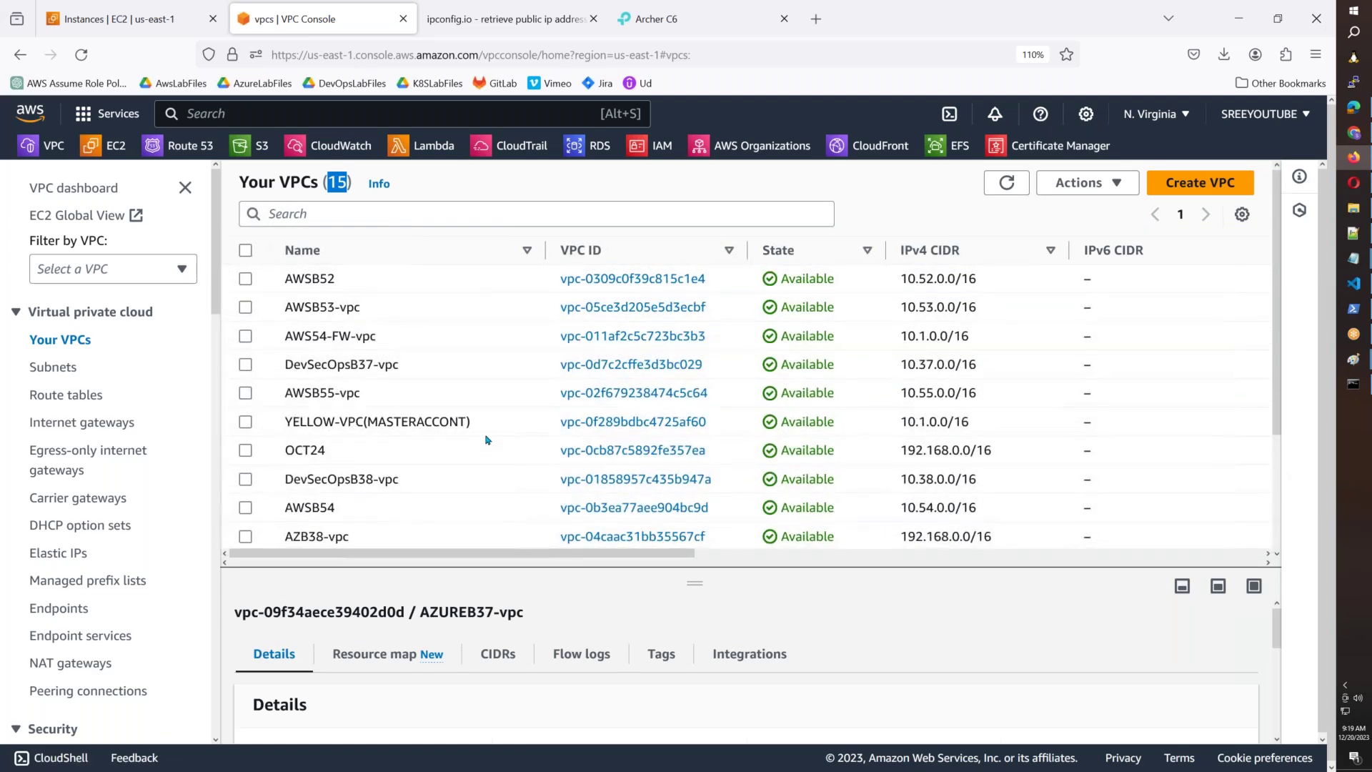
click(245, 451)
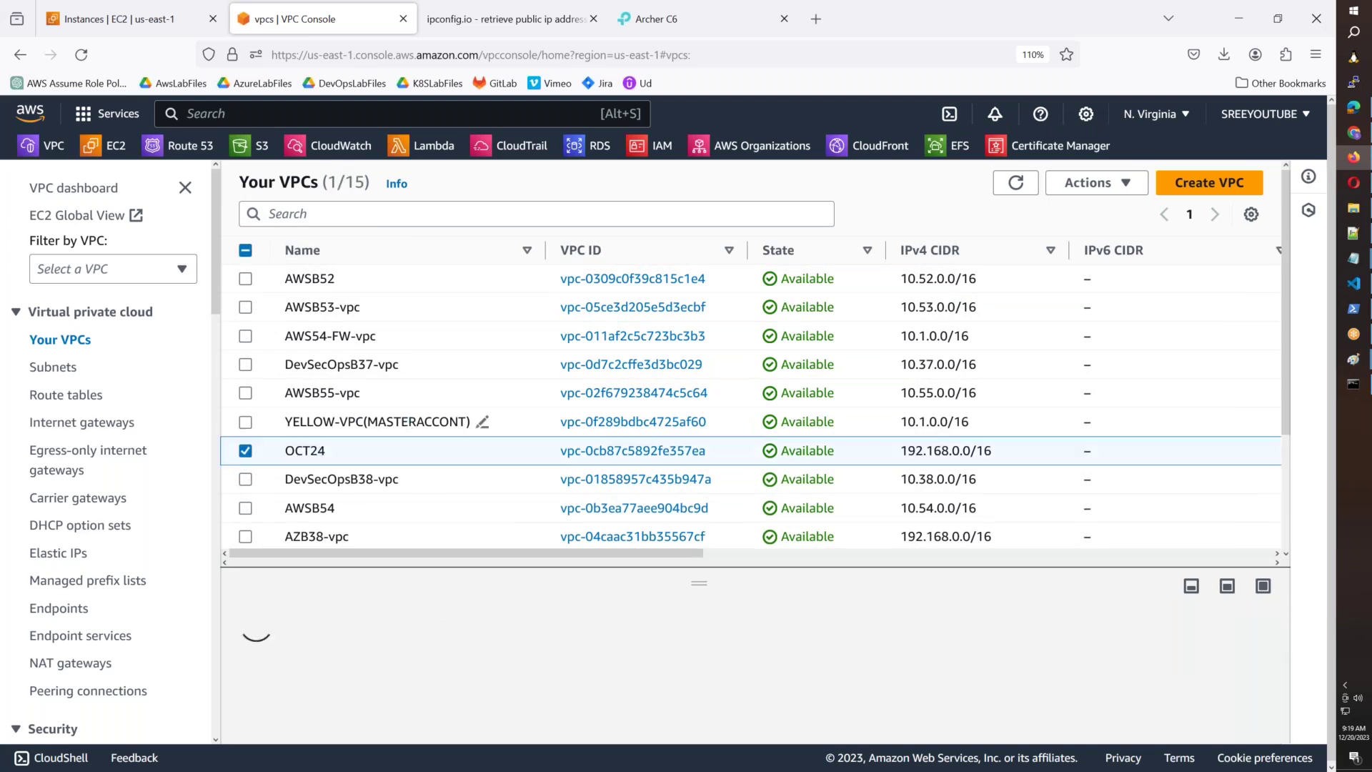
Delete AWSB55-vpc via Actions > Delete VPC with 'delete' confirmation, then bring up Notepad.
click(245, 452)
click(245, 394)
click(1082, 183)
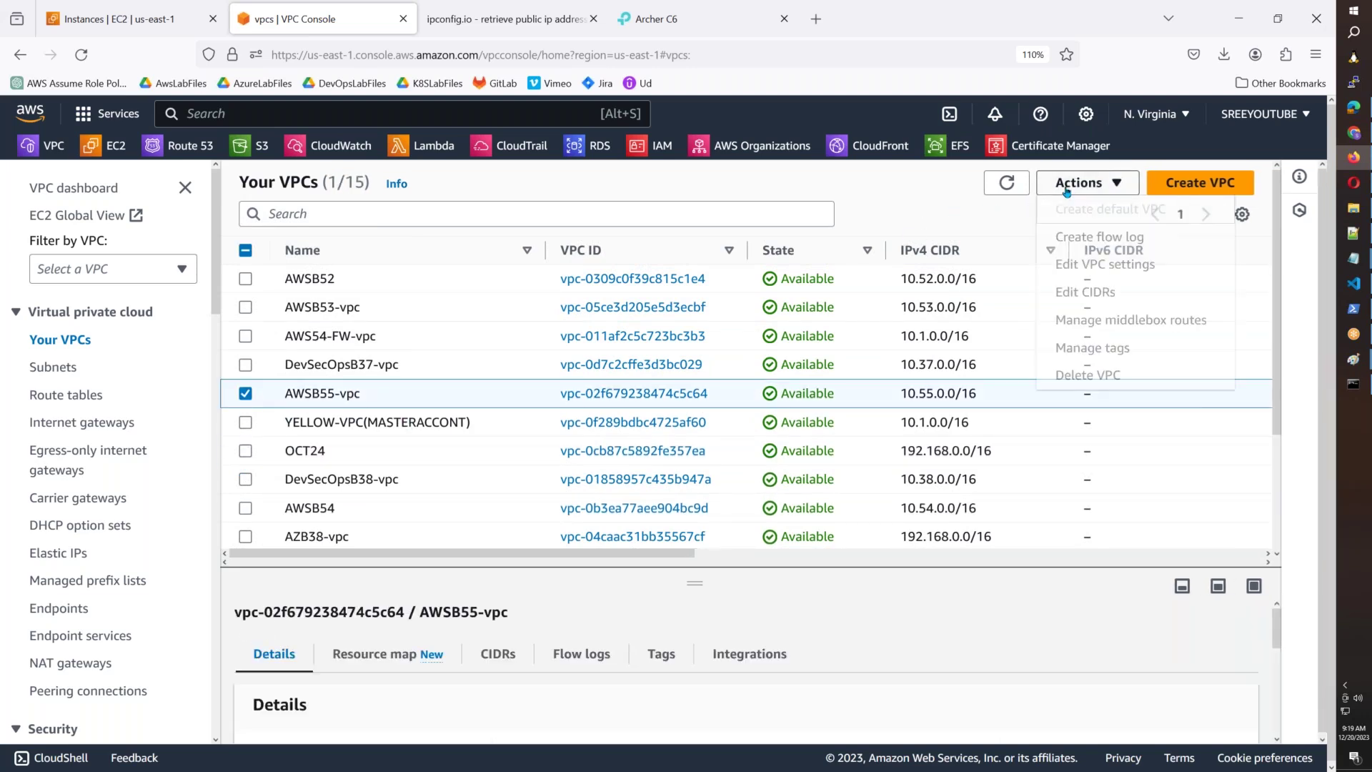
click(1072, 376)
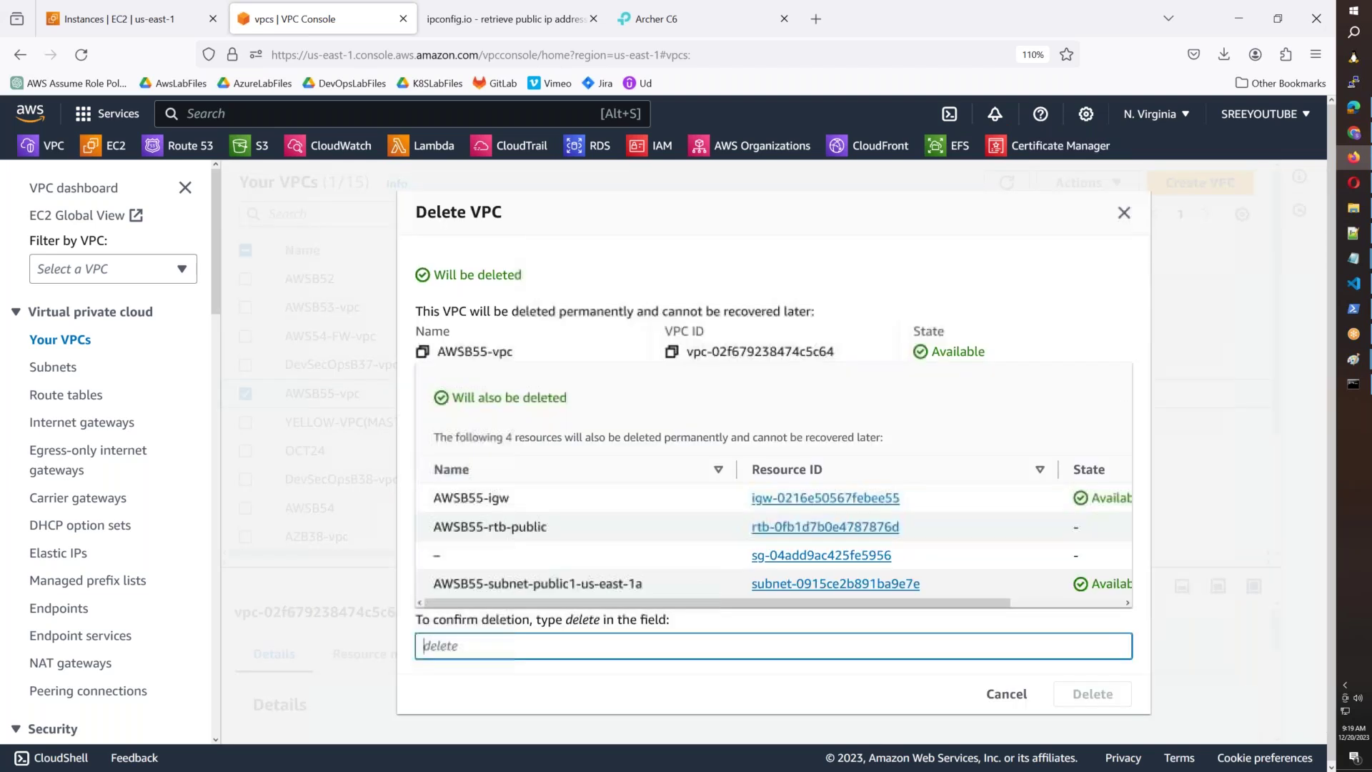
text(delete)
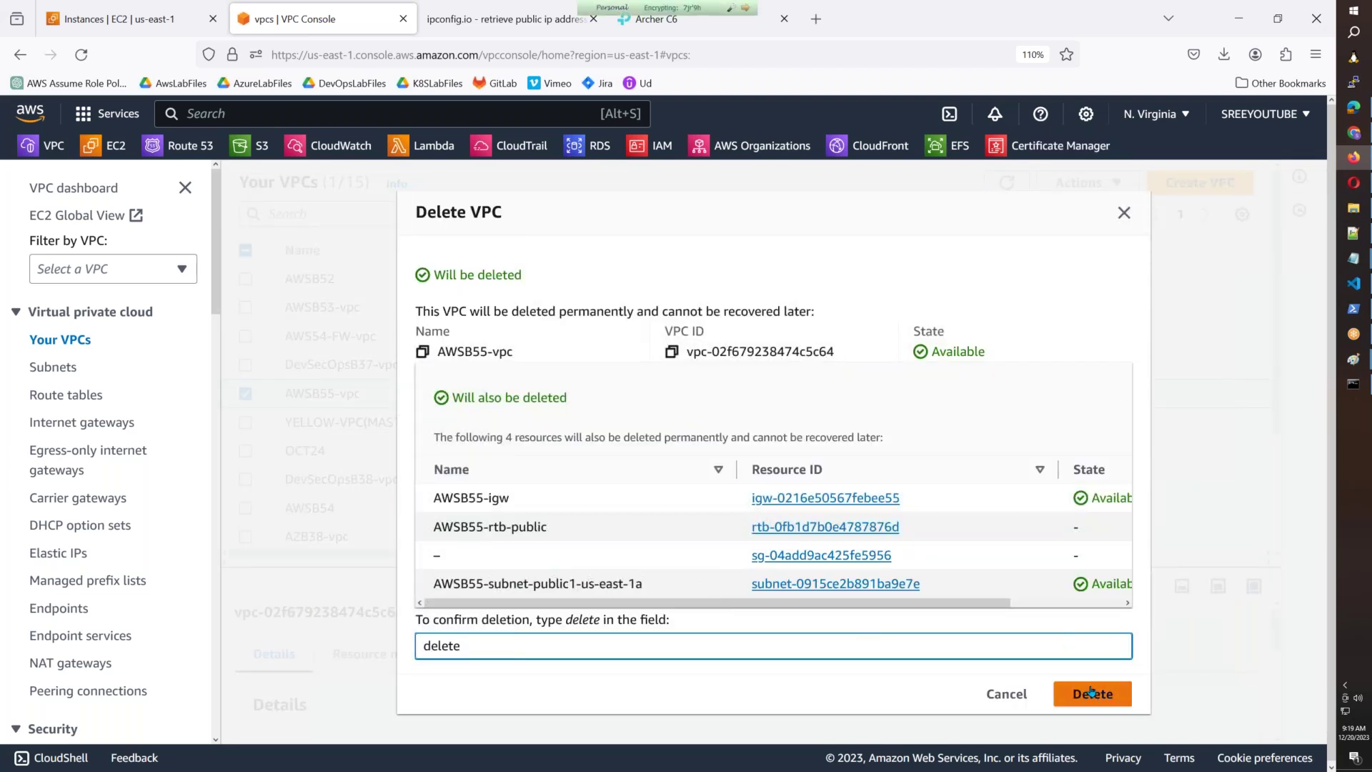
click(1091, 692)
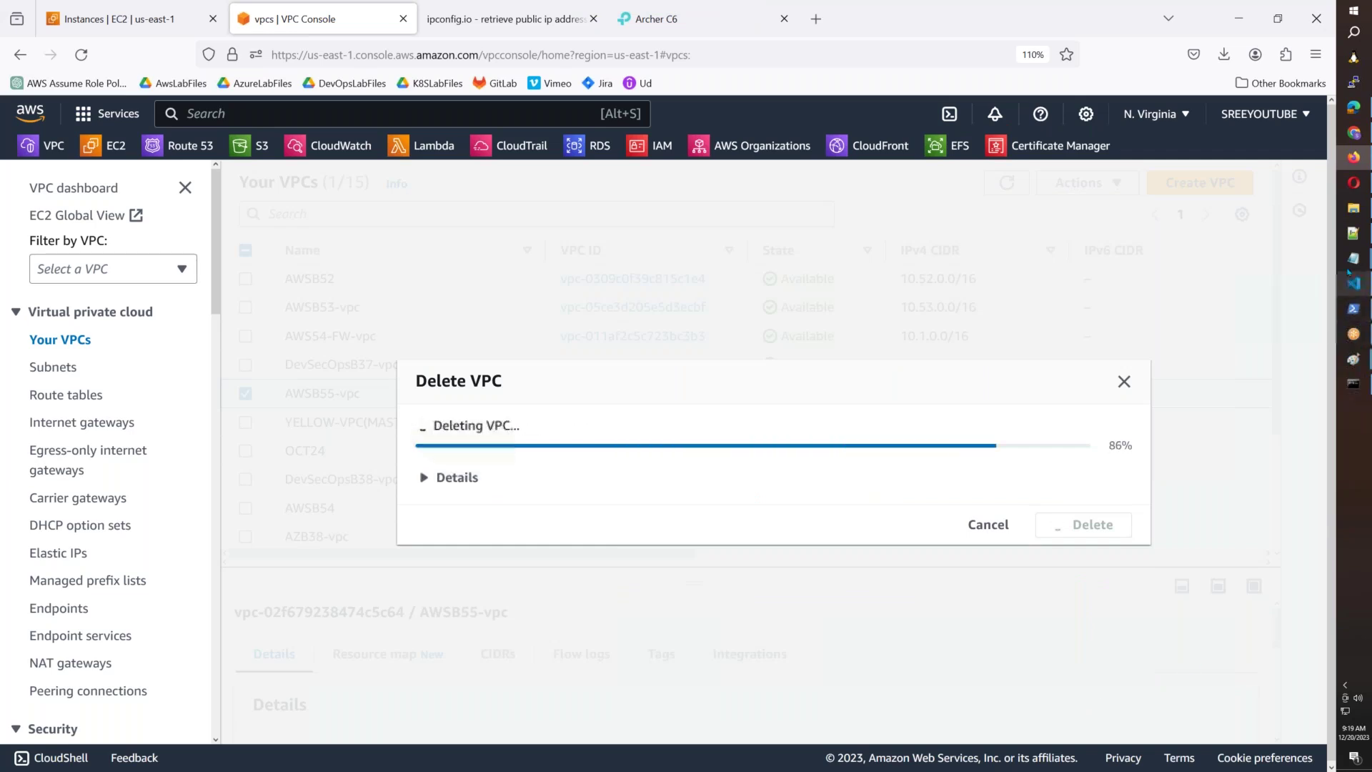
click(1353, 258)
Add the line 'Virtual Private Cloud(AWS & Google) => Virtual Network(Azure)' and return to the browser.
click(1278, 422)
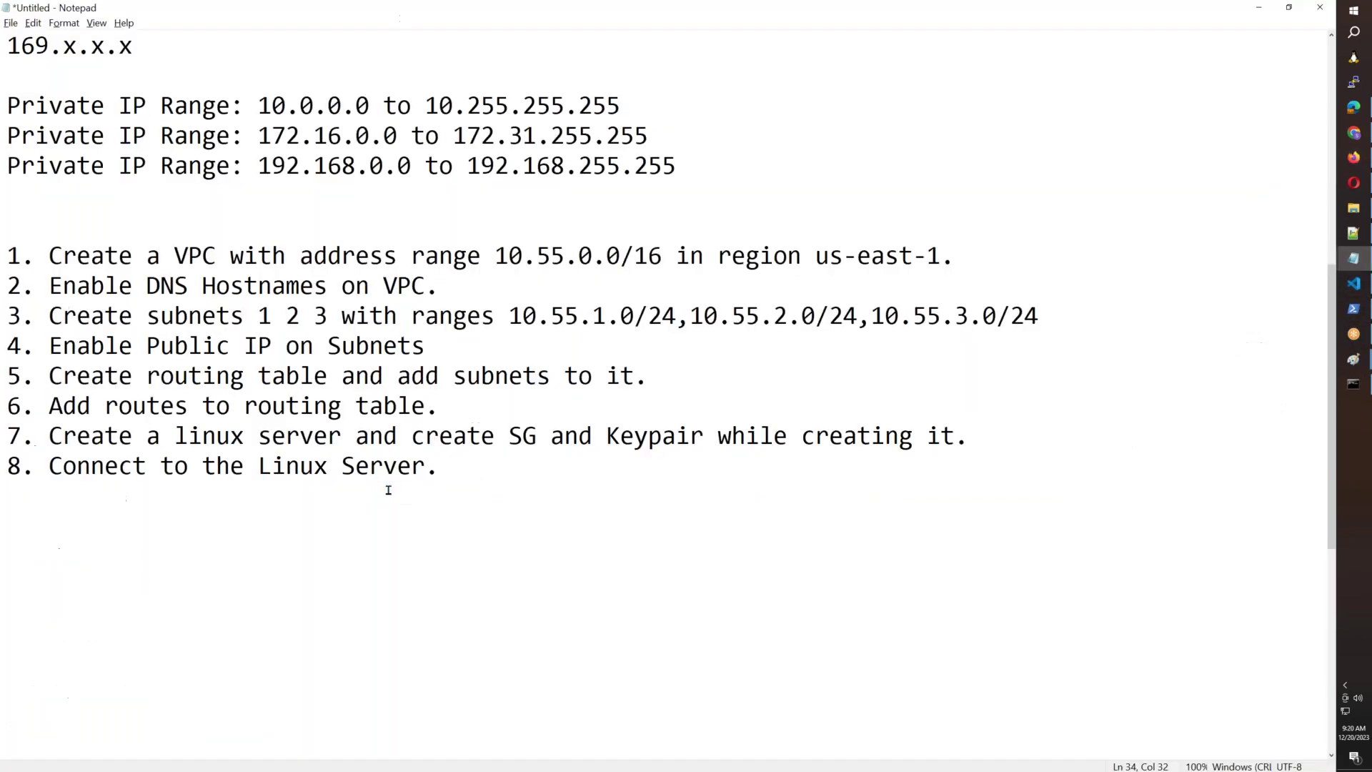
key(Return)
key(Return)
text(Virtual )
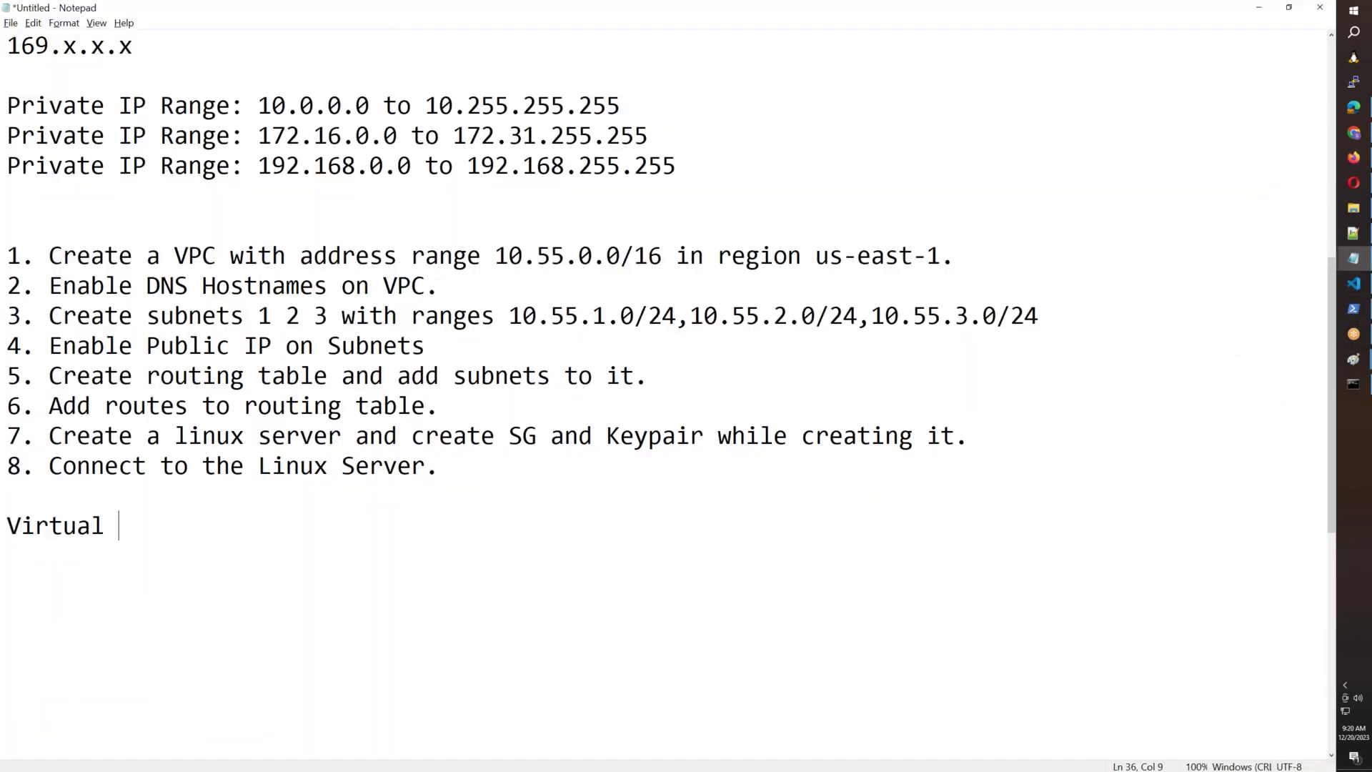
text(Private Cloud)
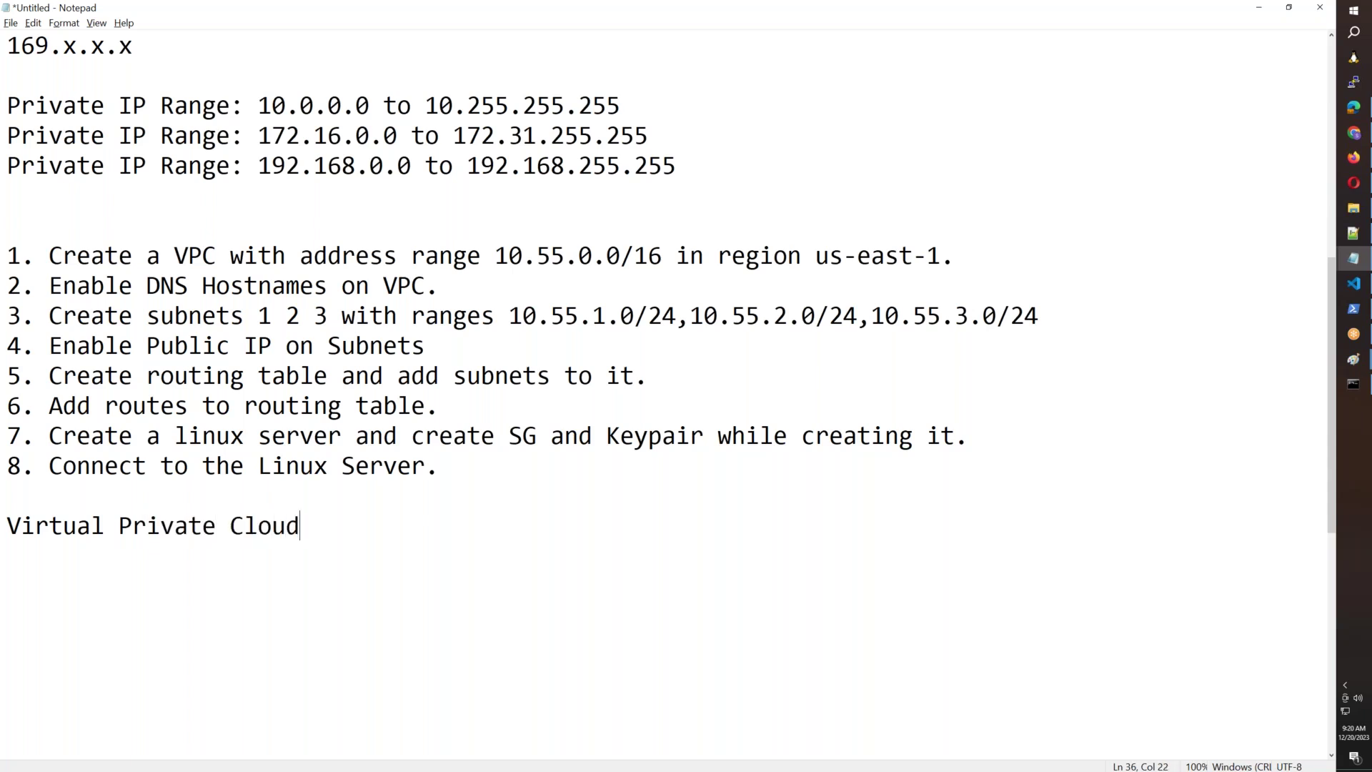
text((AWS & Google) => V)
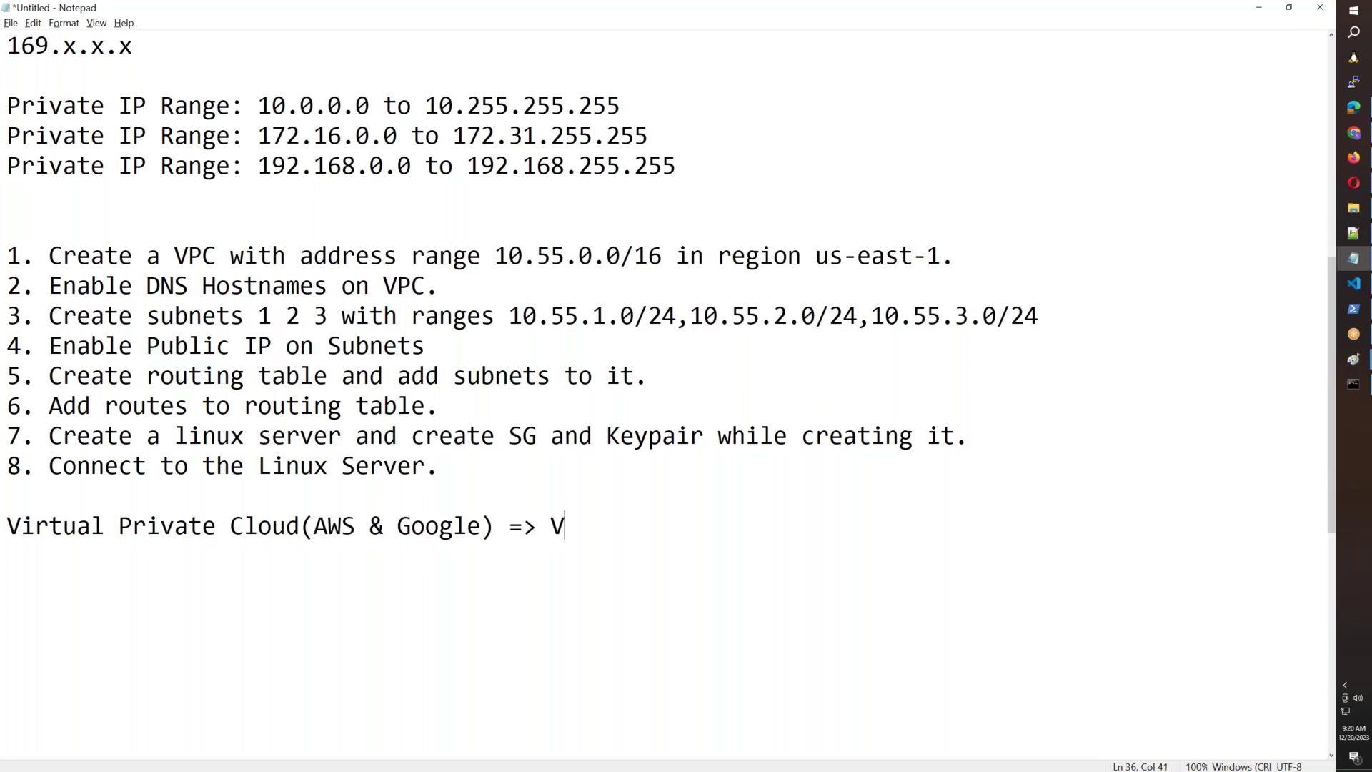
text(irtual Network(Azure))
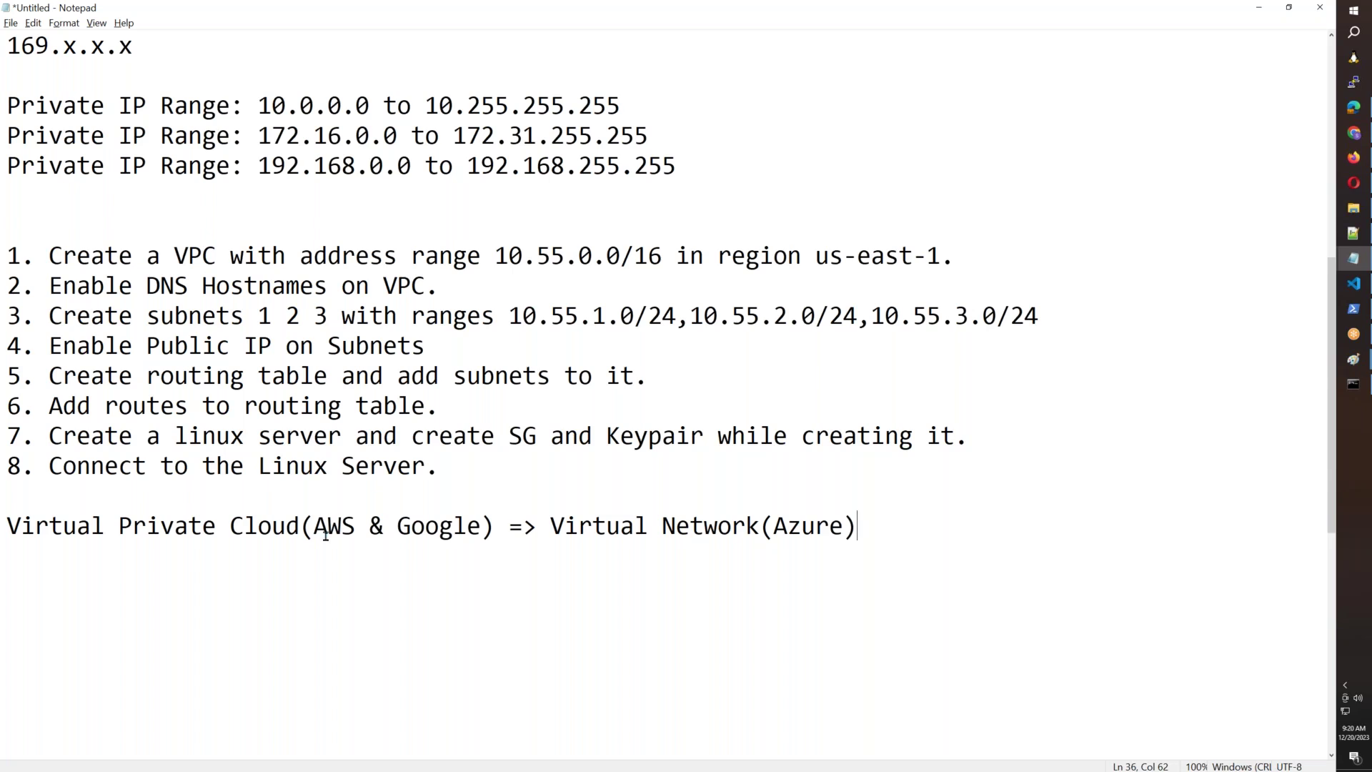
click(1353, 159)
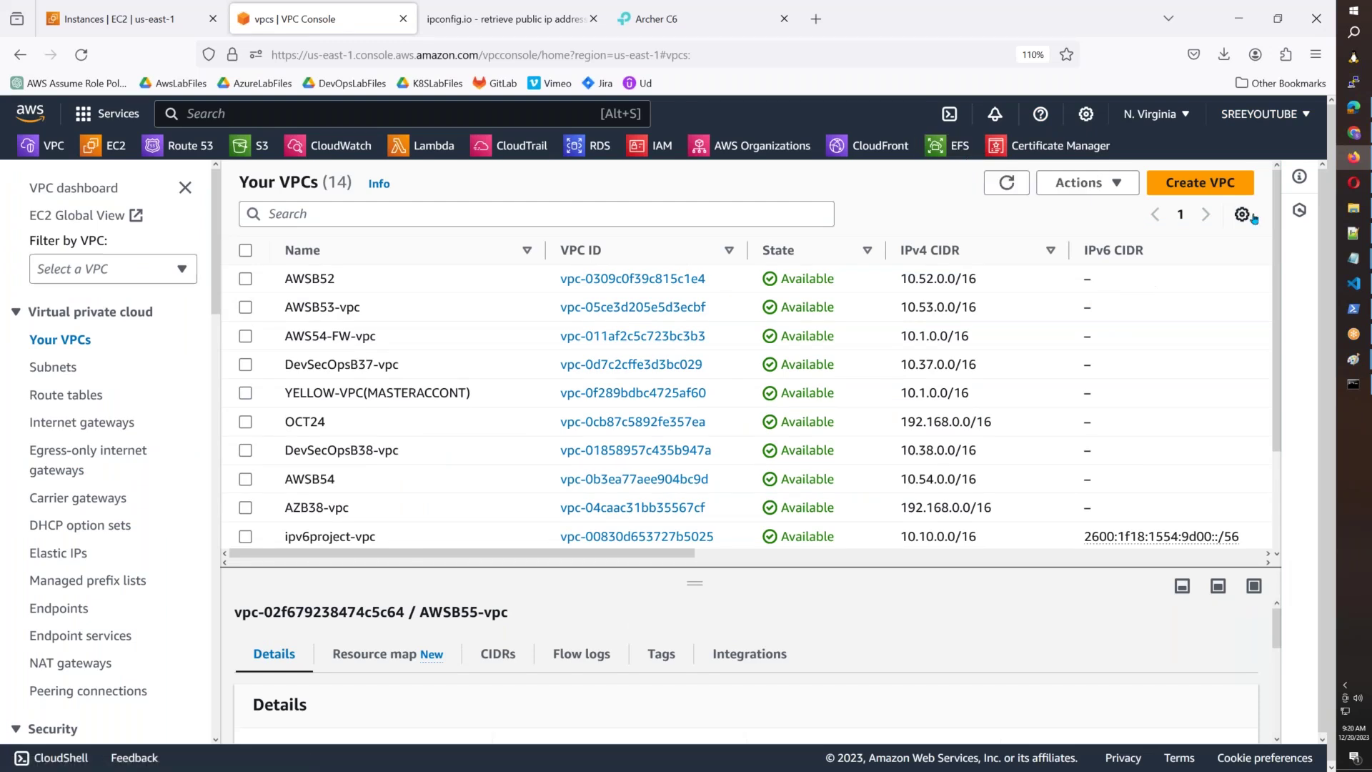
Create a VPC-only VPC named AWSB55 with IPv4 CIDR 10.55.0.0/16.
click(1201, 183)
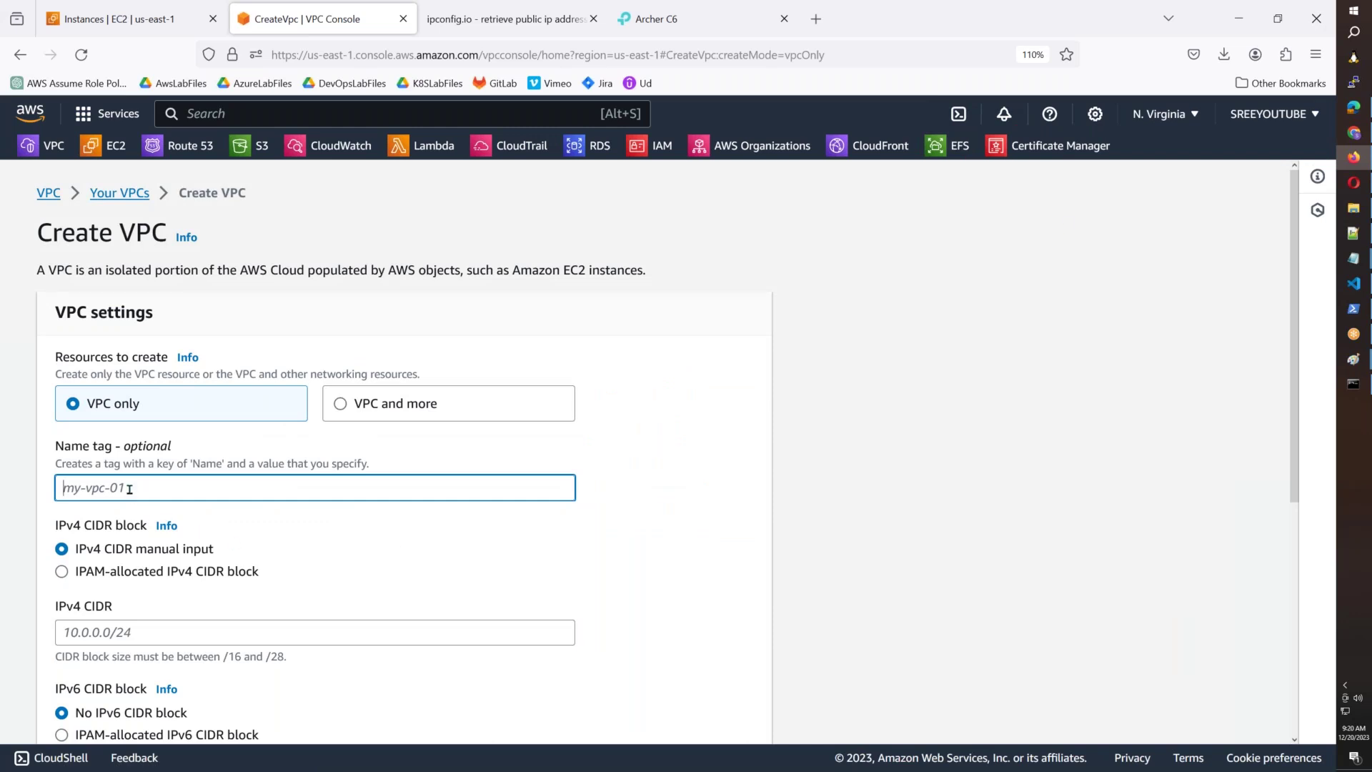
text(AWSB55)
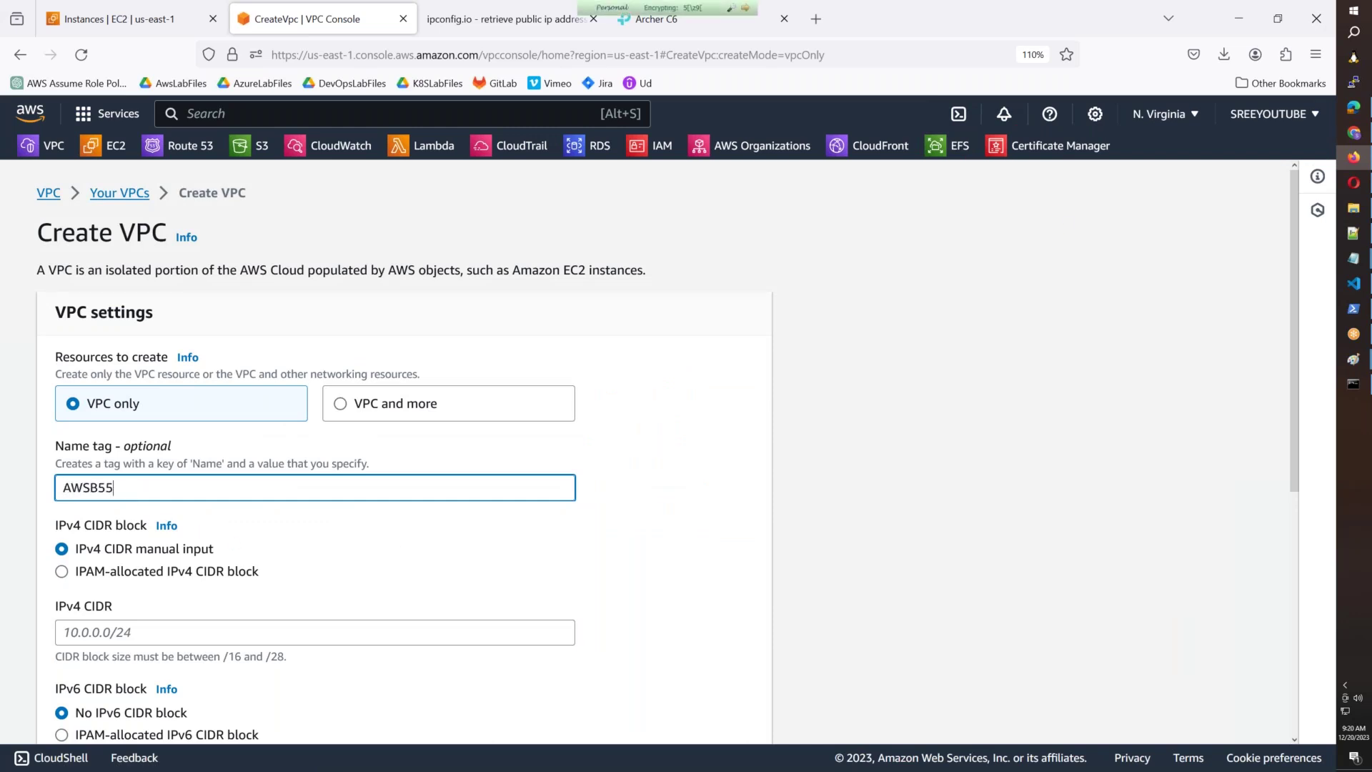
text(-VPC)
key(BackSpace)
key(BackSpace)
key(BackSpace)
key(BackSpace)
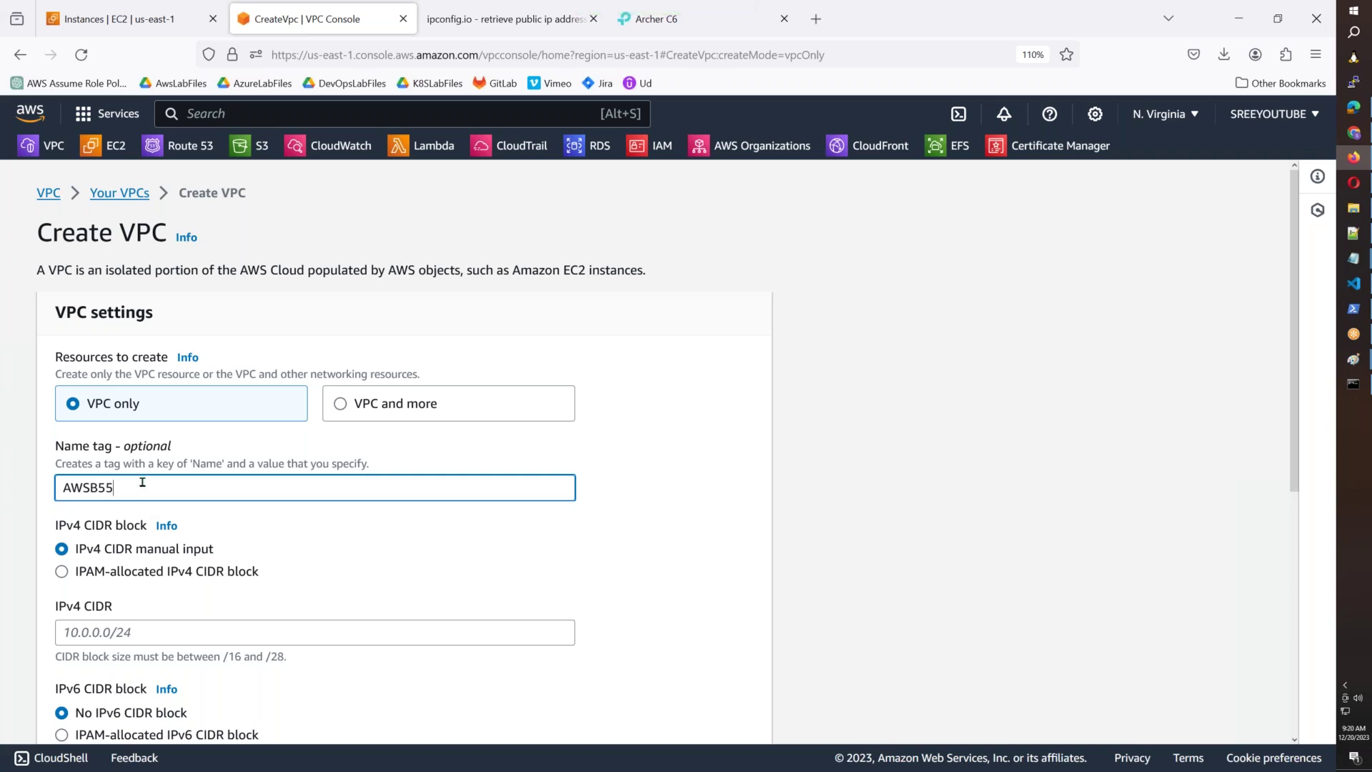
scroll(142, 482, down, 3)
click(106, 444)
text(10.)
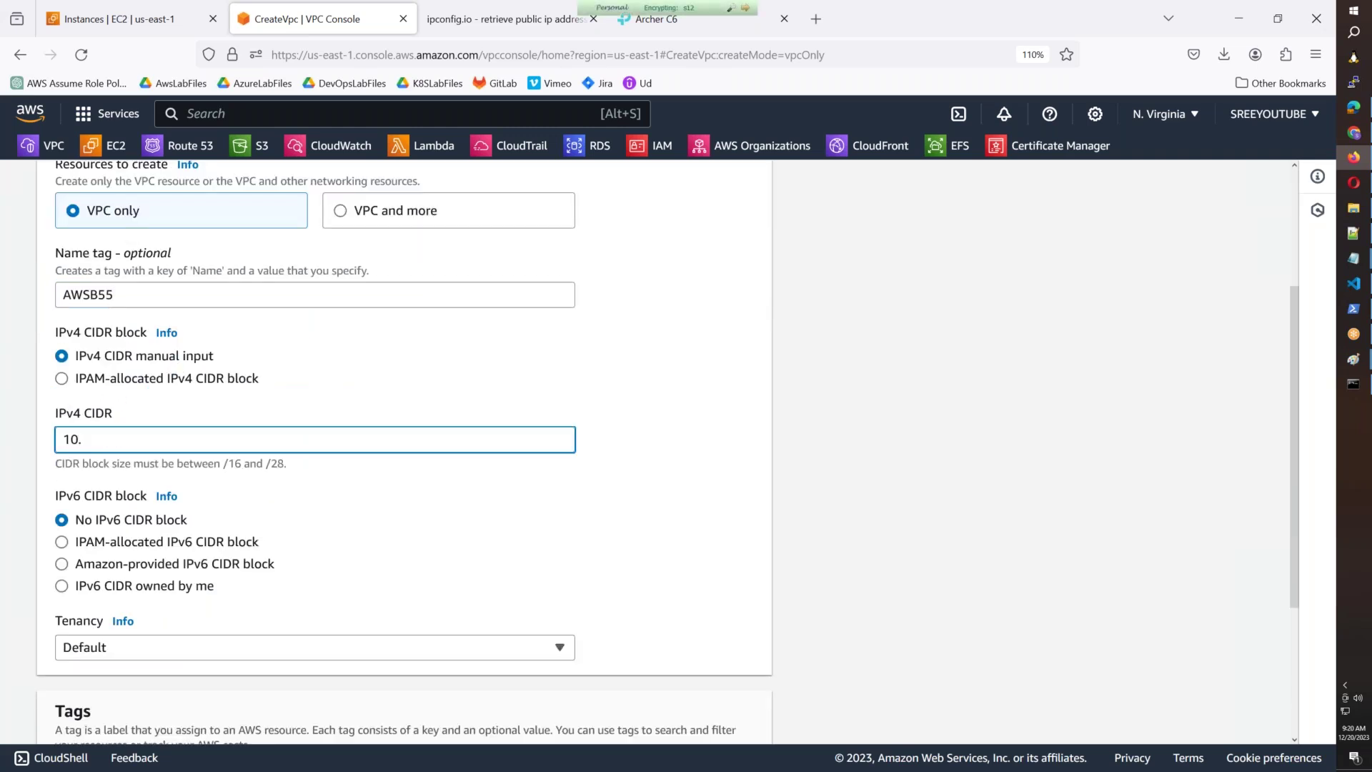
text(55.0.0/16)
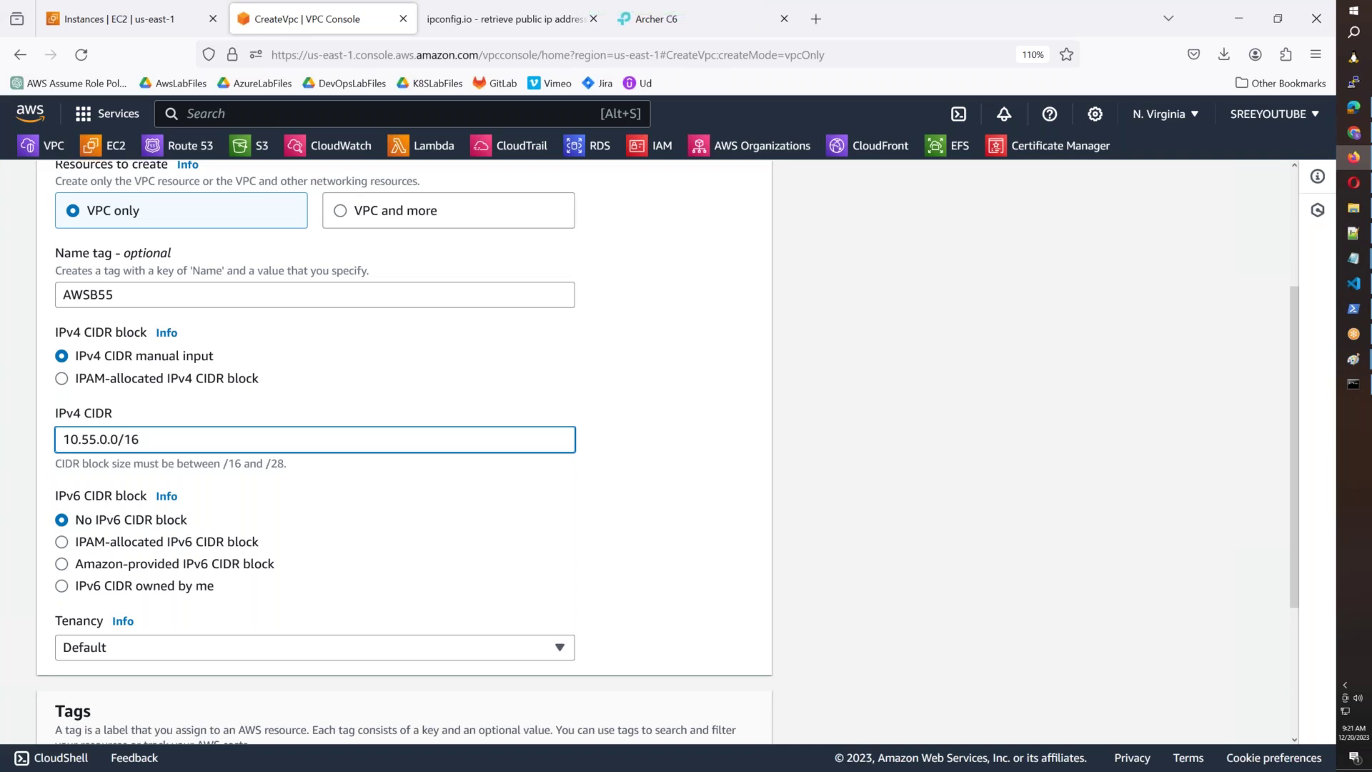
drag(159, 440, 2, 406)
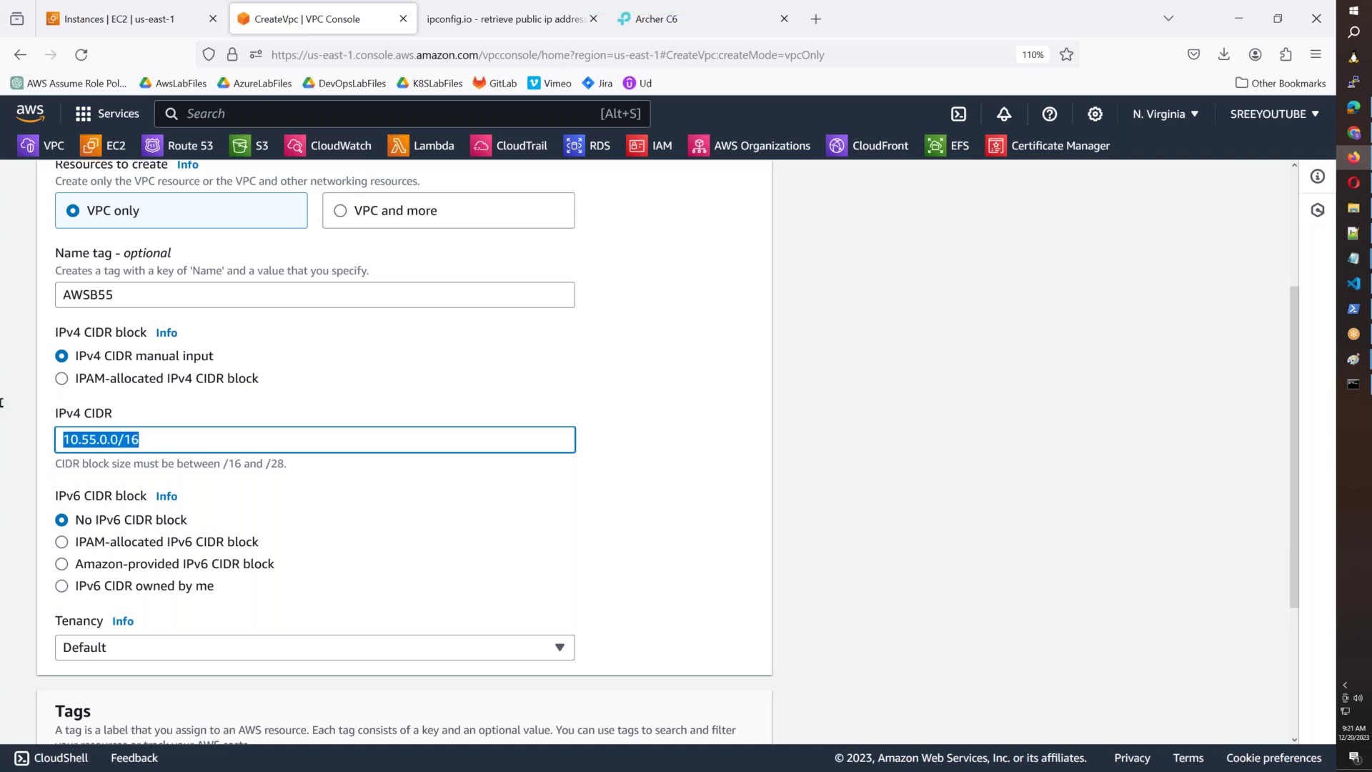
drag(223, 464, 284, 466)
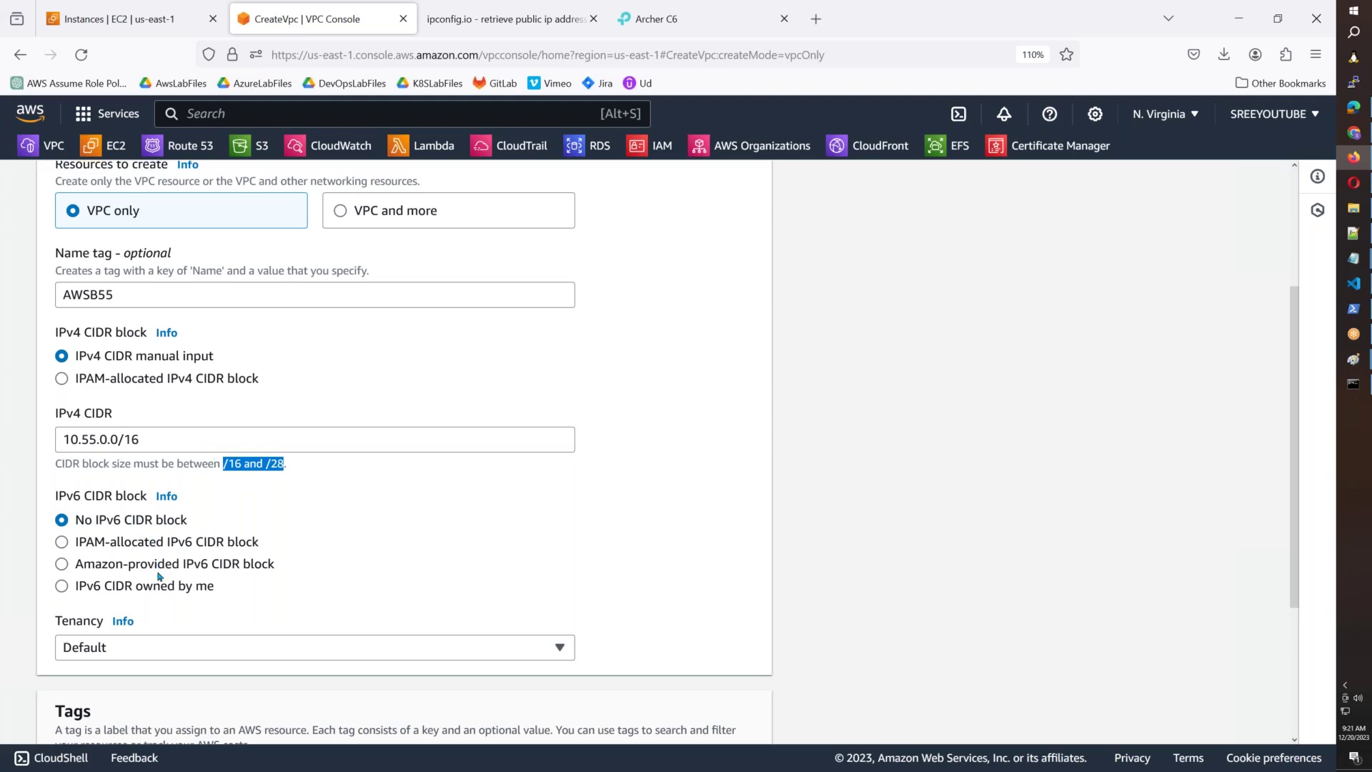
scroll(159, 575, down, 3)
click(710, 724)
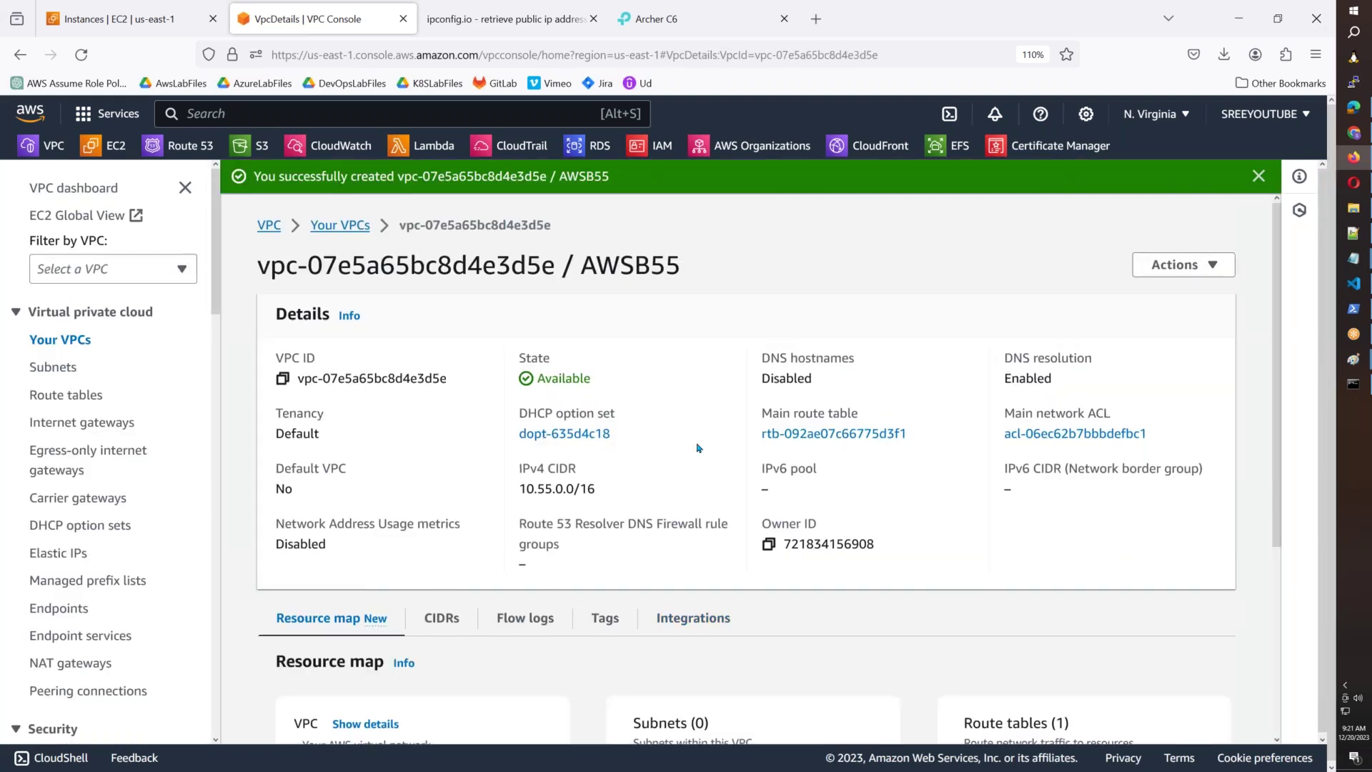
Review the AWSB55 details and resource map, highlighting its 10.55.0.0/16 range.
scroll(699, 449, down, 3)
drag(785, 486, 642, 469)
drag(906, 710, 739, 722)
click(744, 500)
drag(773, 477, 632, 472)
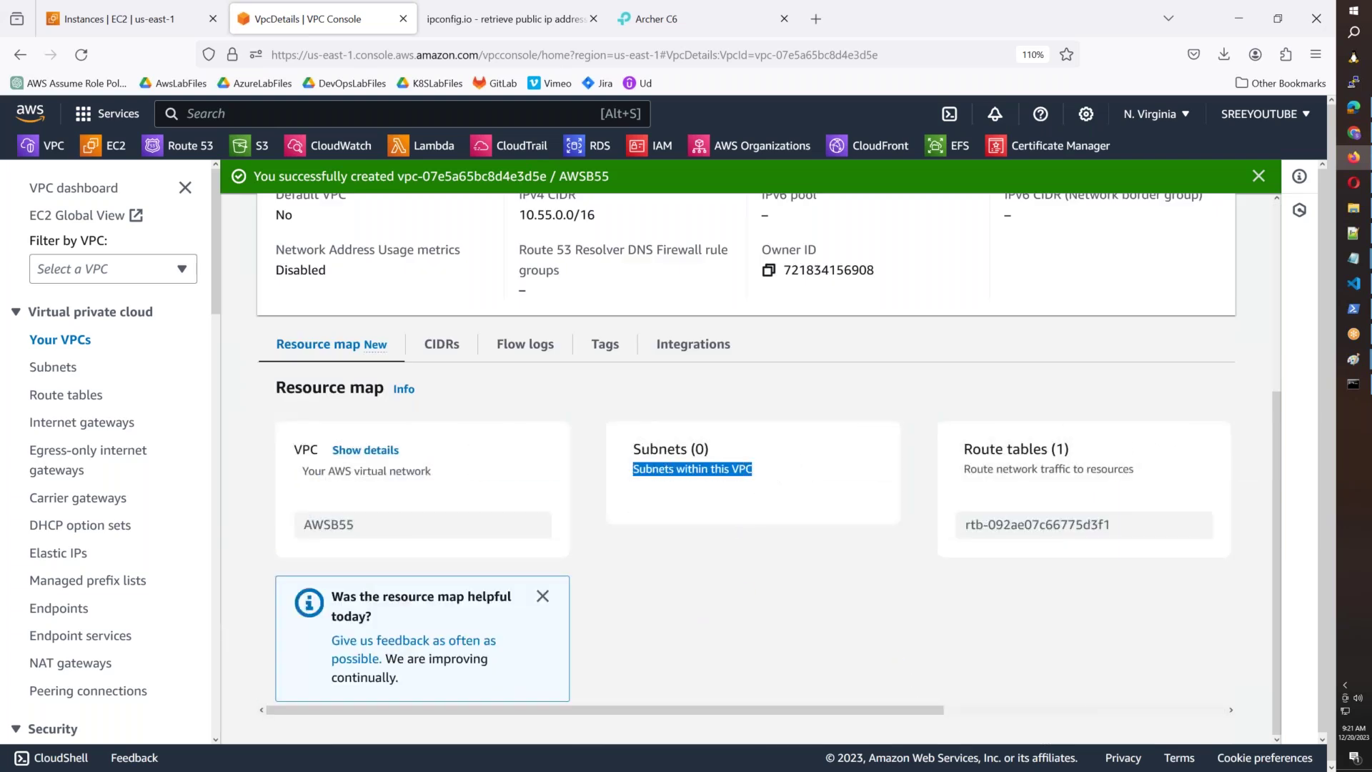
click(543, 596)
drag(690, 712, 647, 711)
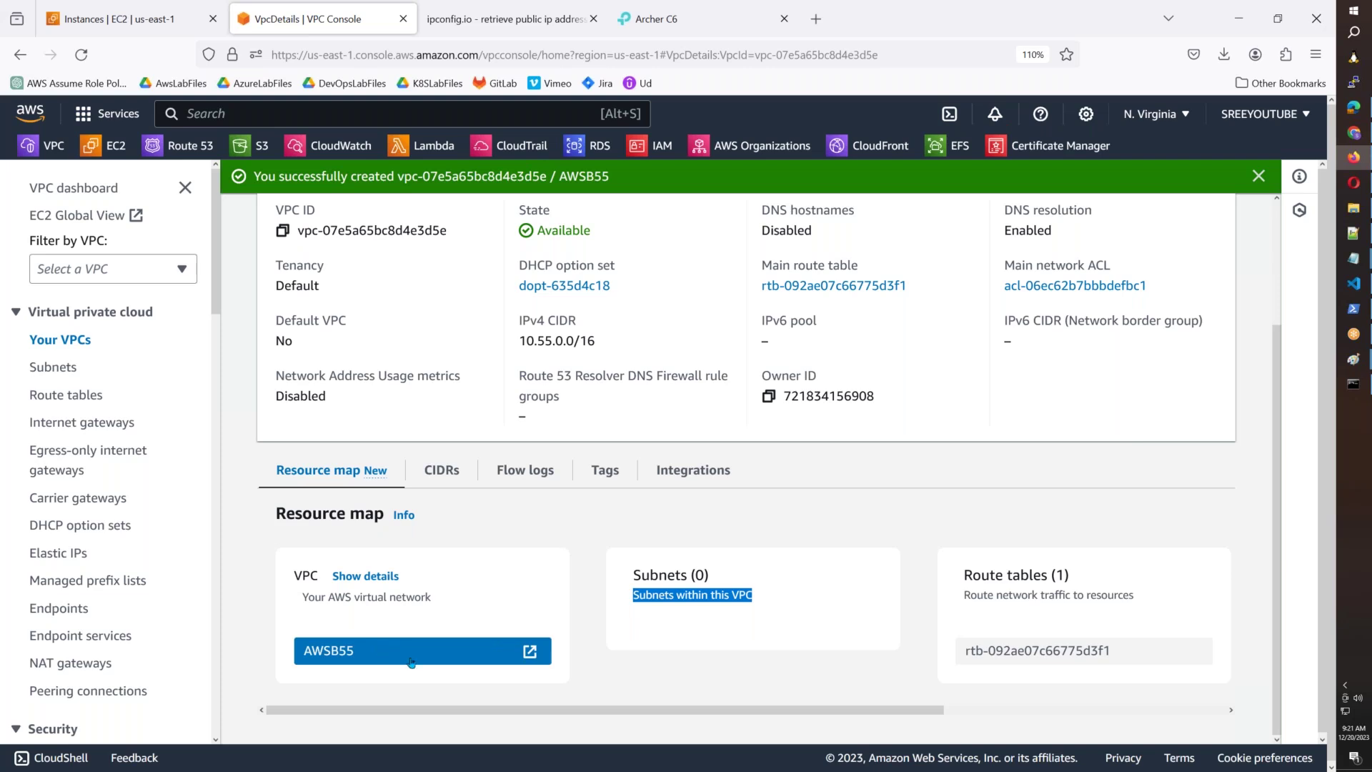
scroll(411, 662, up, 3)
drag(596, 489, 515, 502)
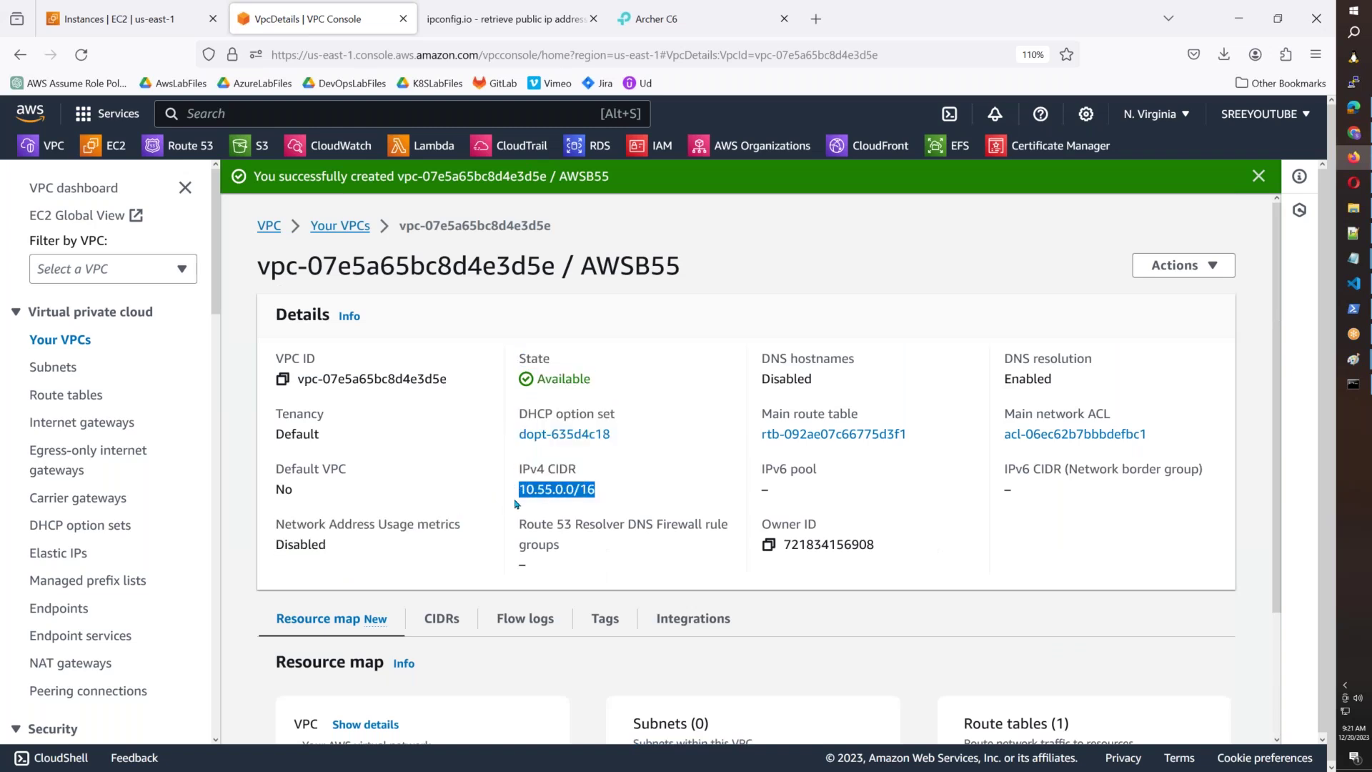
Open EC2 from the favorites bar in a new tab and switch to it.
right_click(129, 147)
click(186, 162)
click(451, 29)
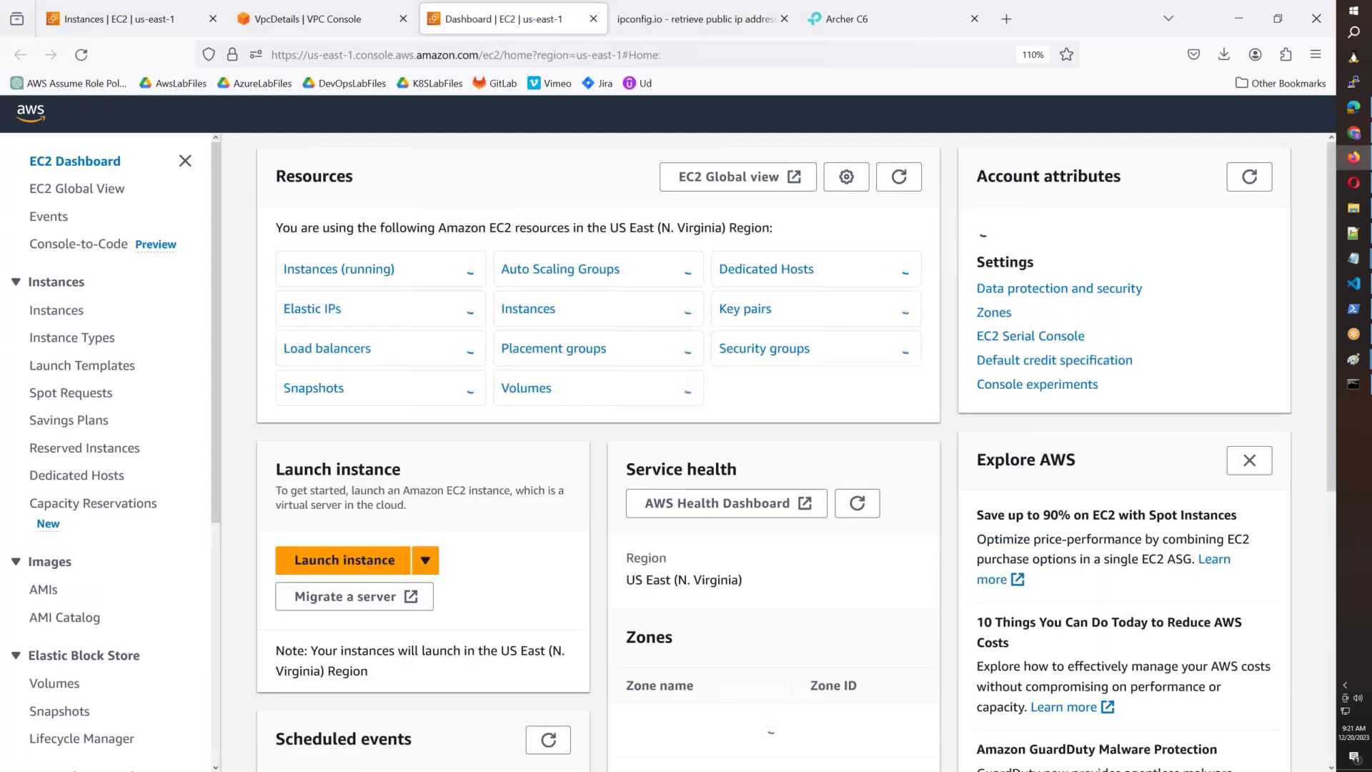
Scroll to the EC2 zones list, select the AWSB55 VPC ID, and return to its details.
scroll(715, 429, down, 5)
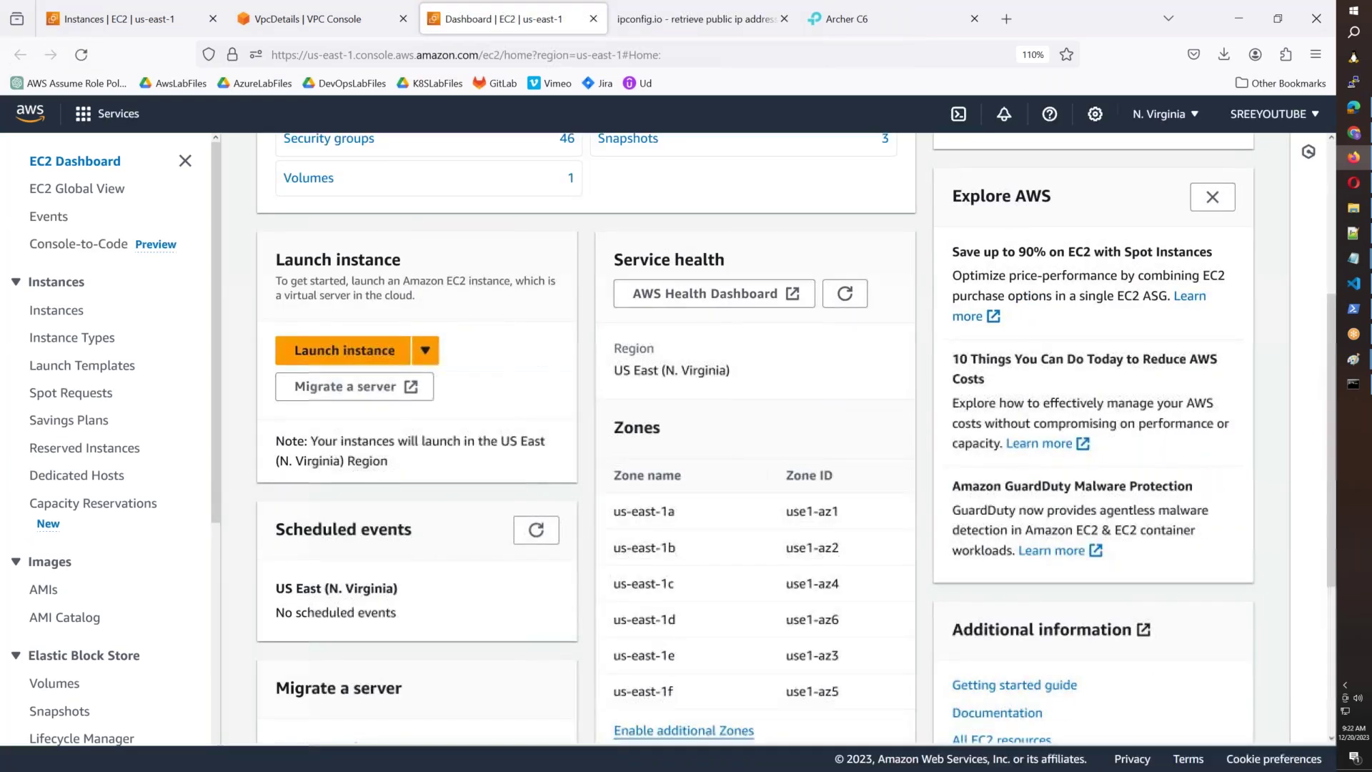
click(307, 19)
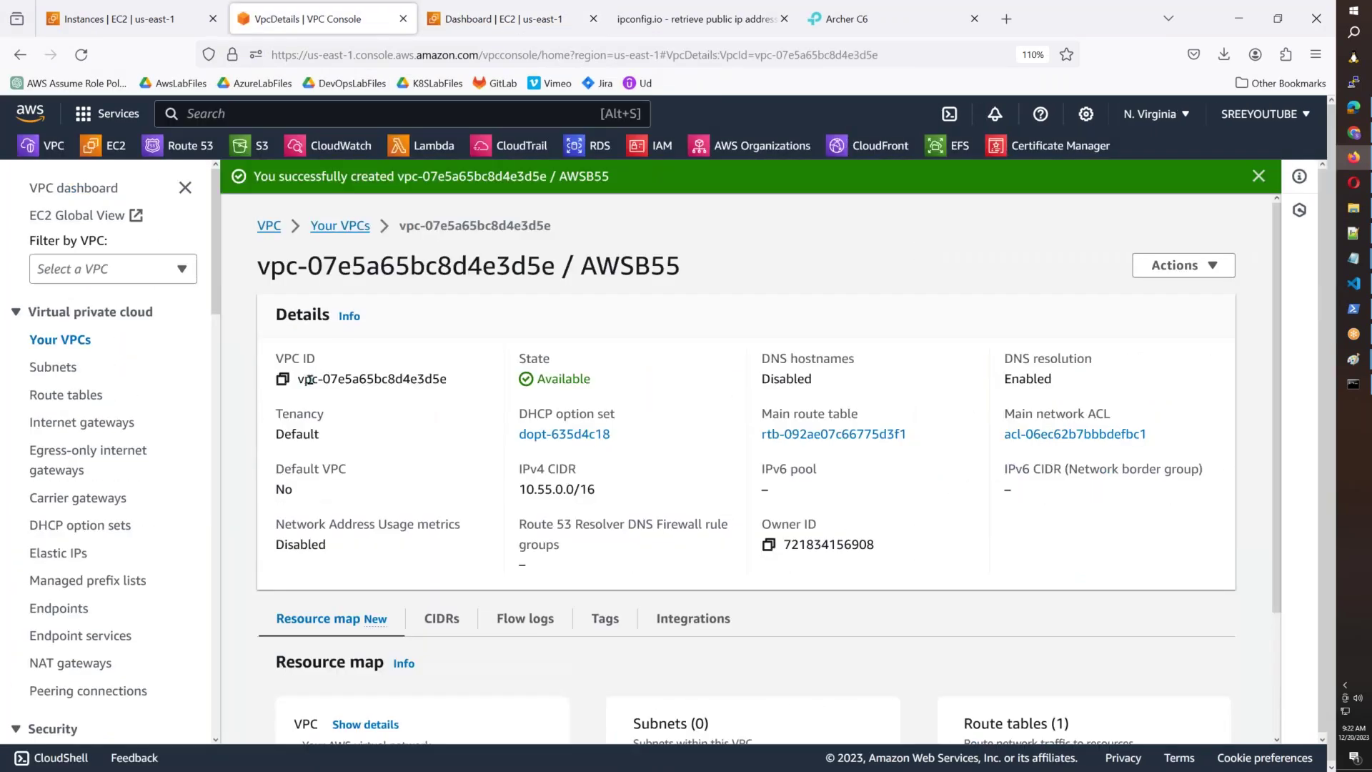
drag(309, 380, 456, 387)
click(465, 20)
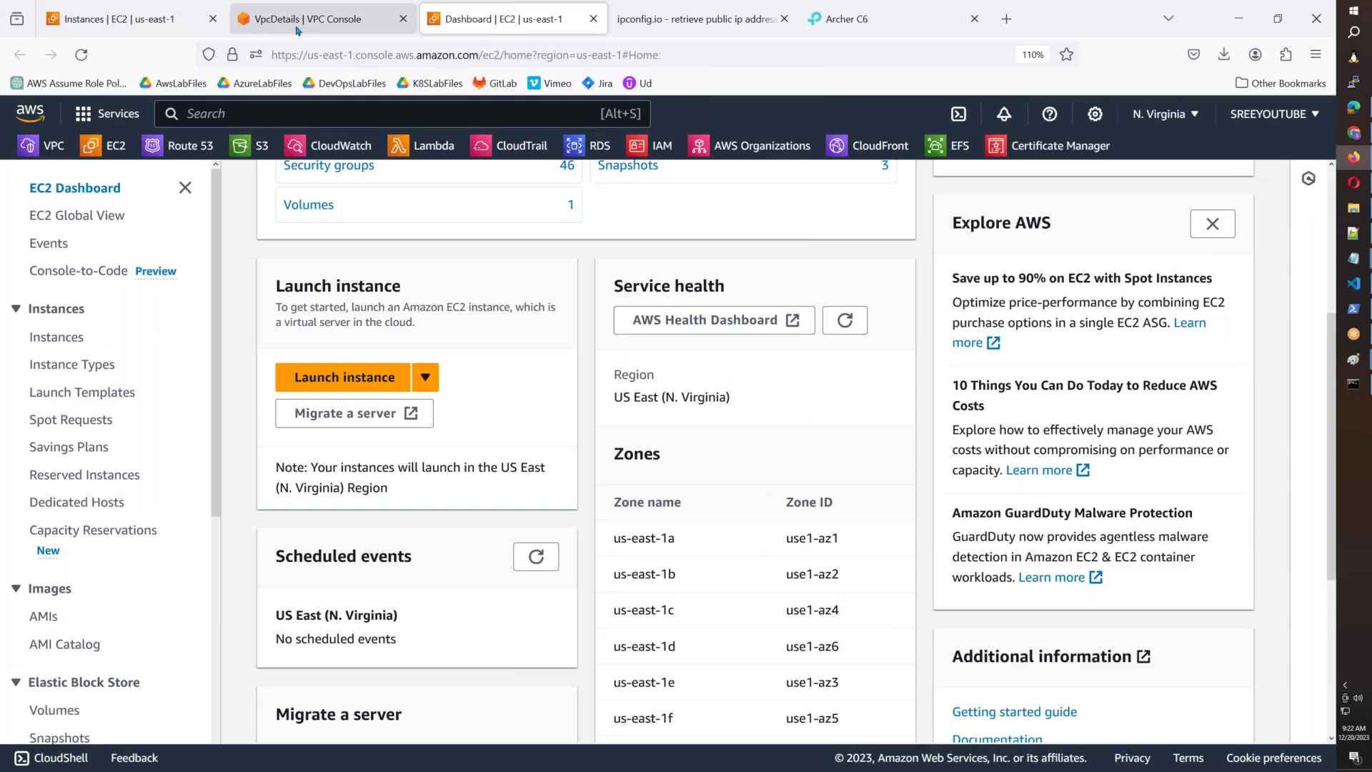
click(298, 30)
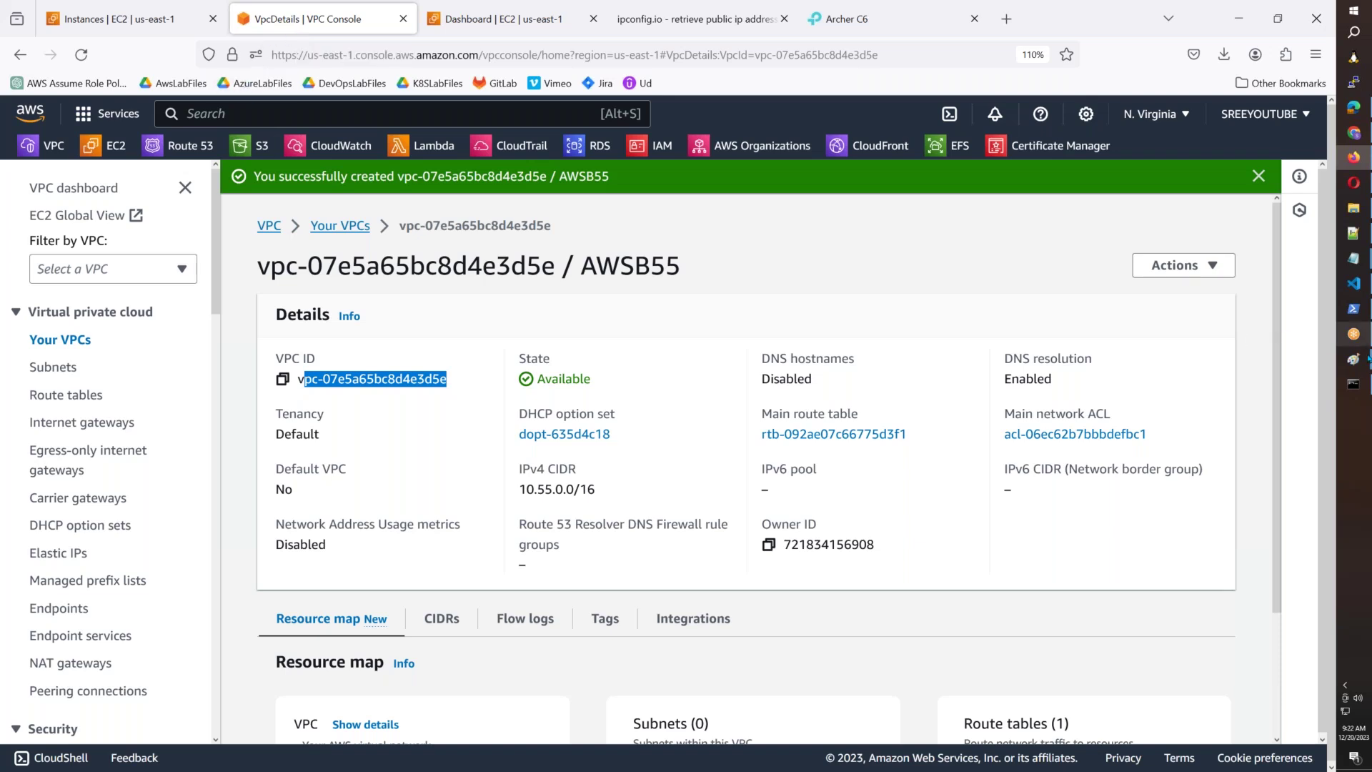
Launch a fresh maximized Paint window with mspaint from the Run prompt.
mouse_move(1368, 358)
click(1277, 404)
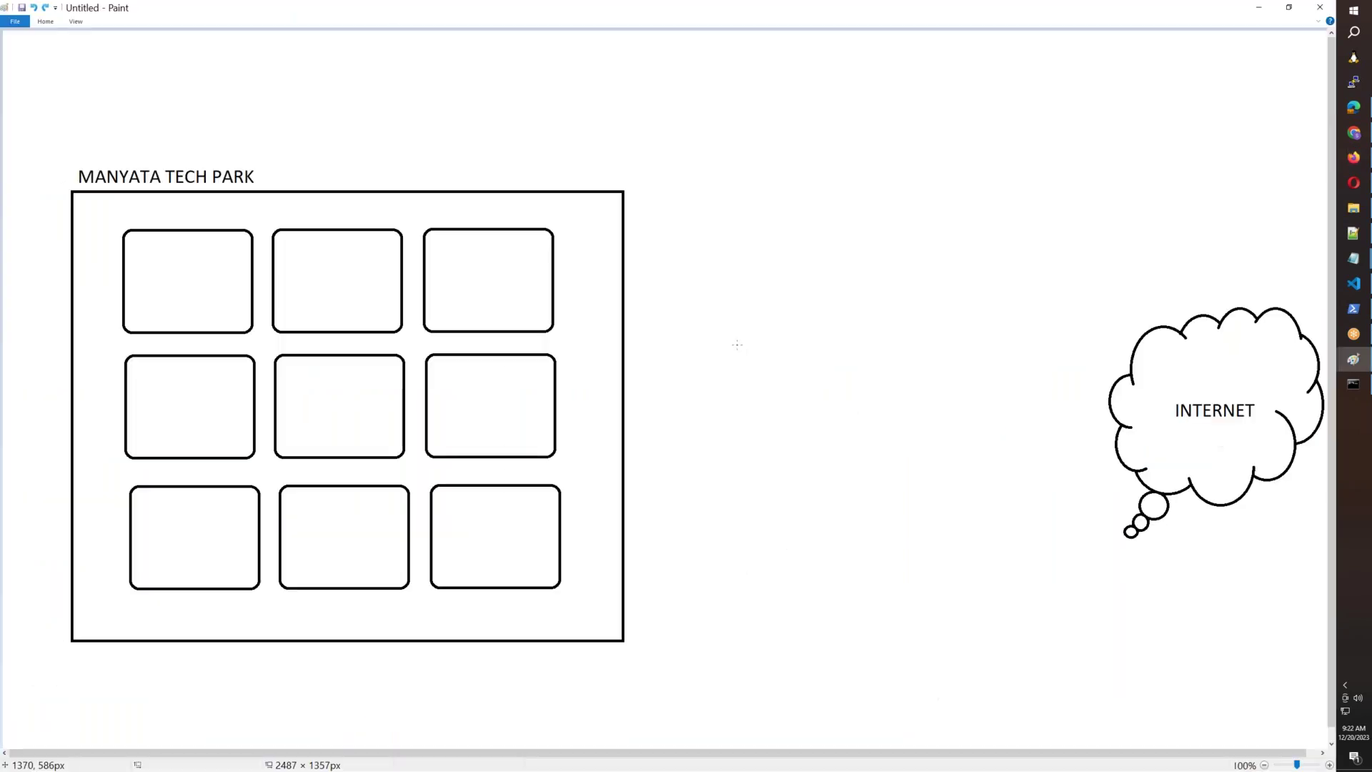
key(super+r)
text(mspaint)
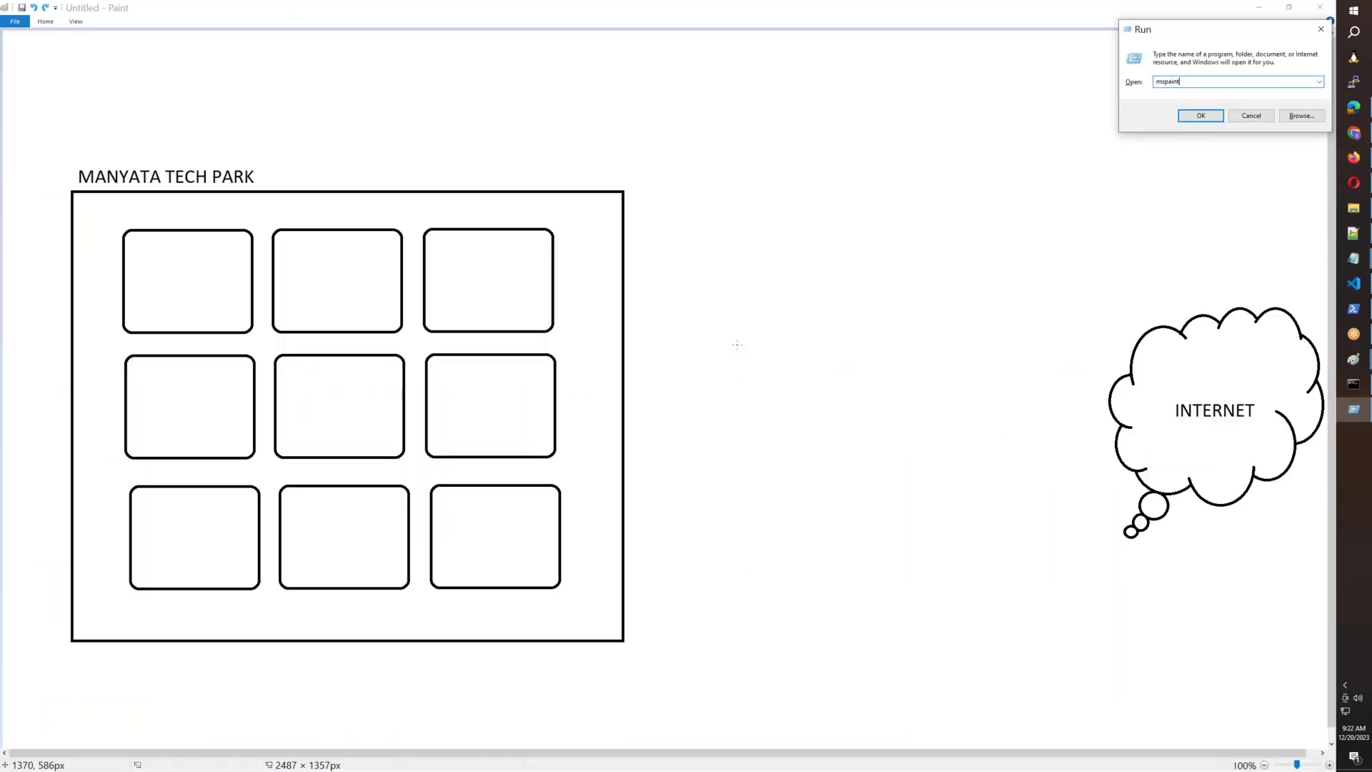
key(Return)
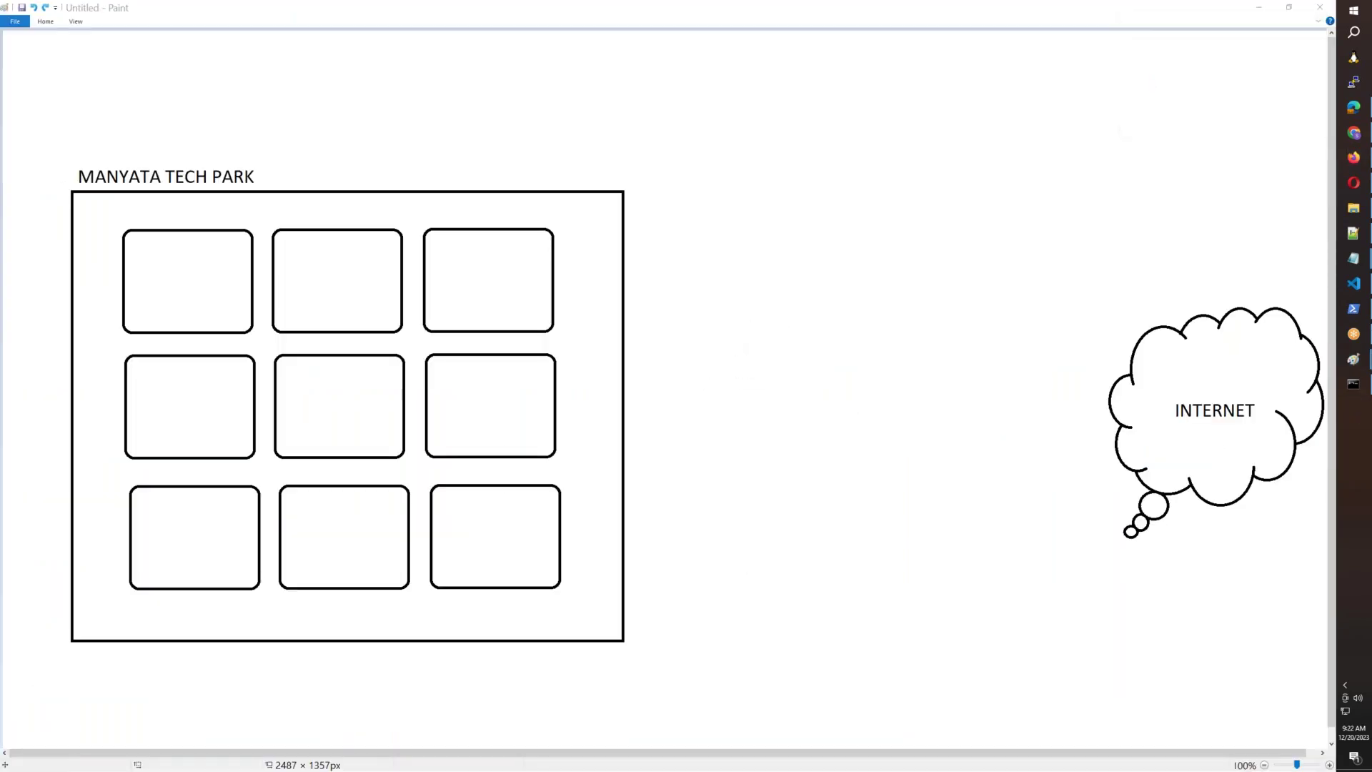
click(979, 217)
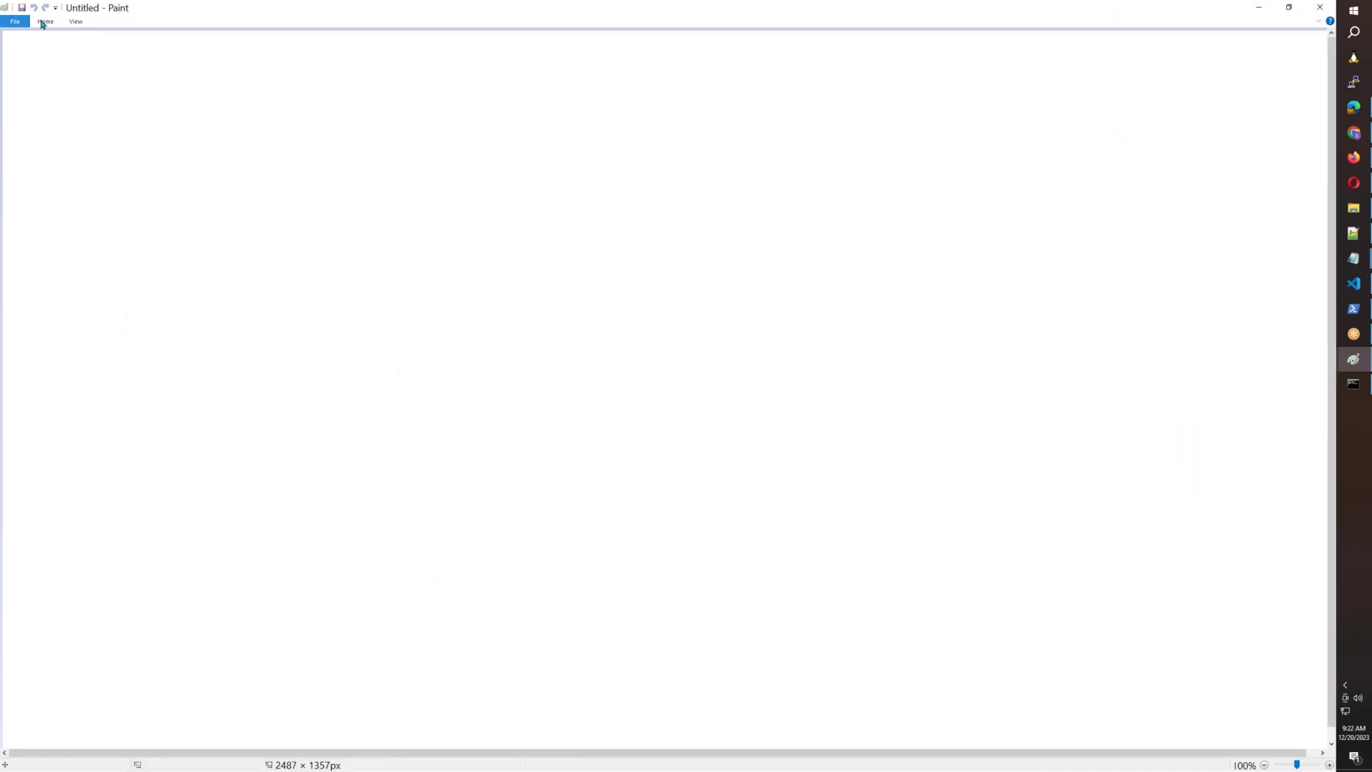
Draw a large rectangle and label it 'AWS REGION(us-east-1)'.
click(45, 21)
click(238, 40)
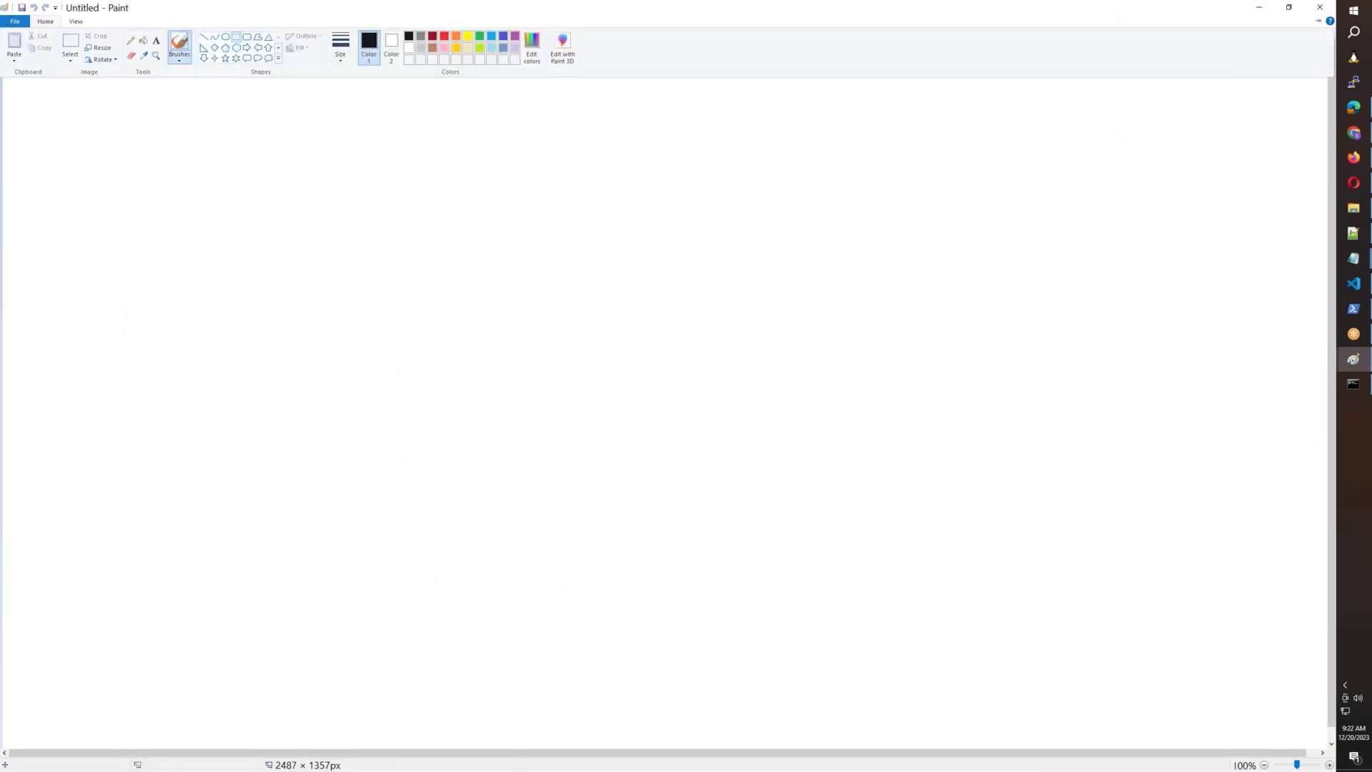
drag(281, 134, 313, 188)
mouse_move(365, 296)
mouse_down()
mouse_move(826, 591)
mouse_move(936, 729)
mouse_move(1019, 718)
mouse_move(1009, 708)
mouse_up()
click(45, 21)
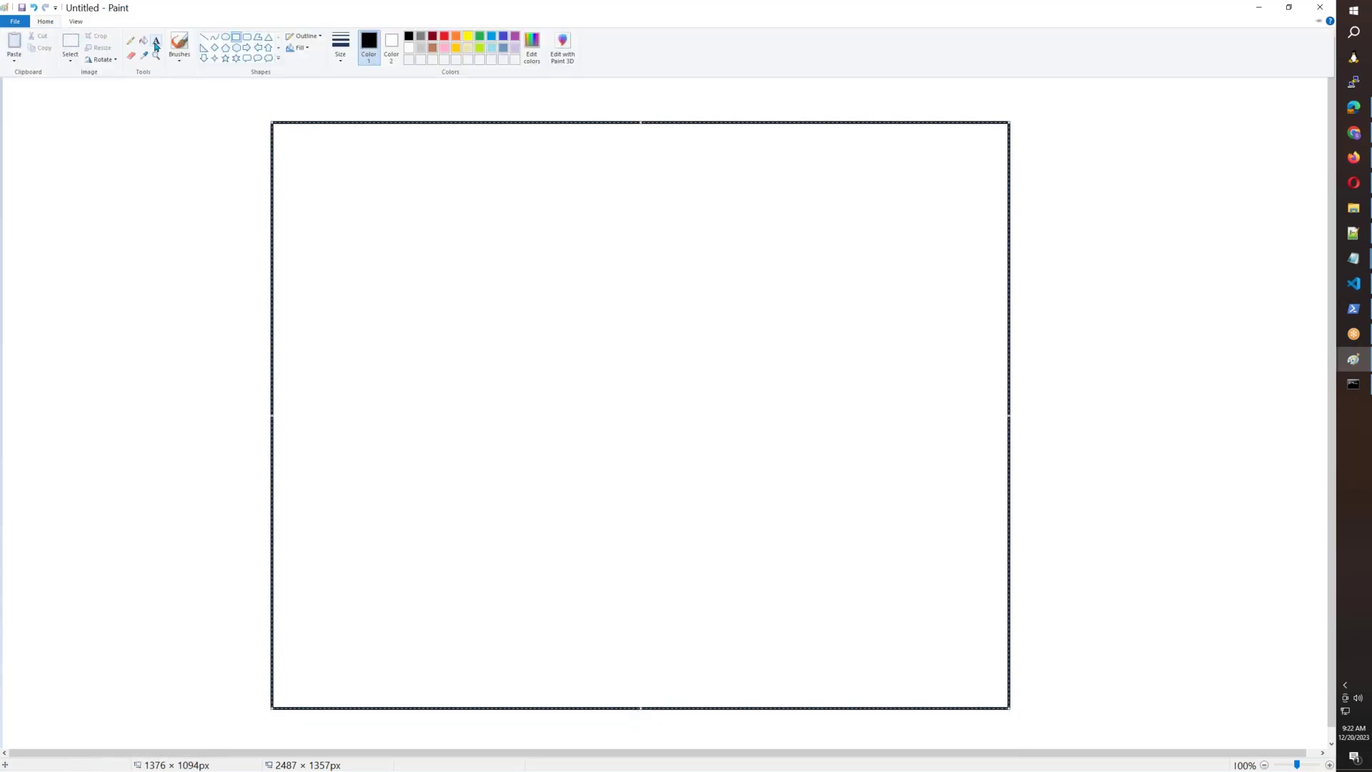
click(278, 108)
click(279, 107)
text(A)
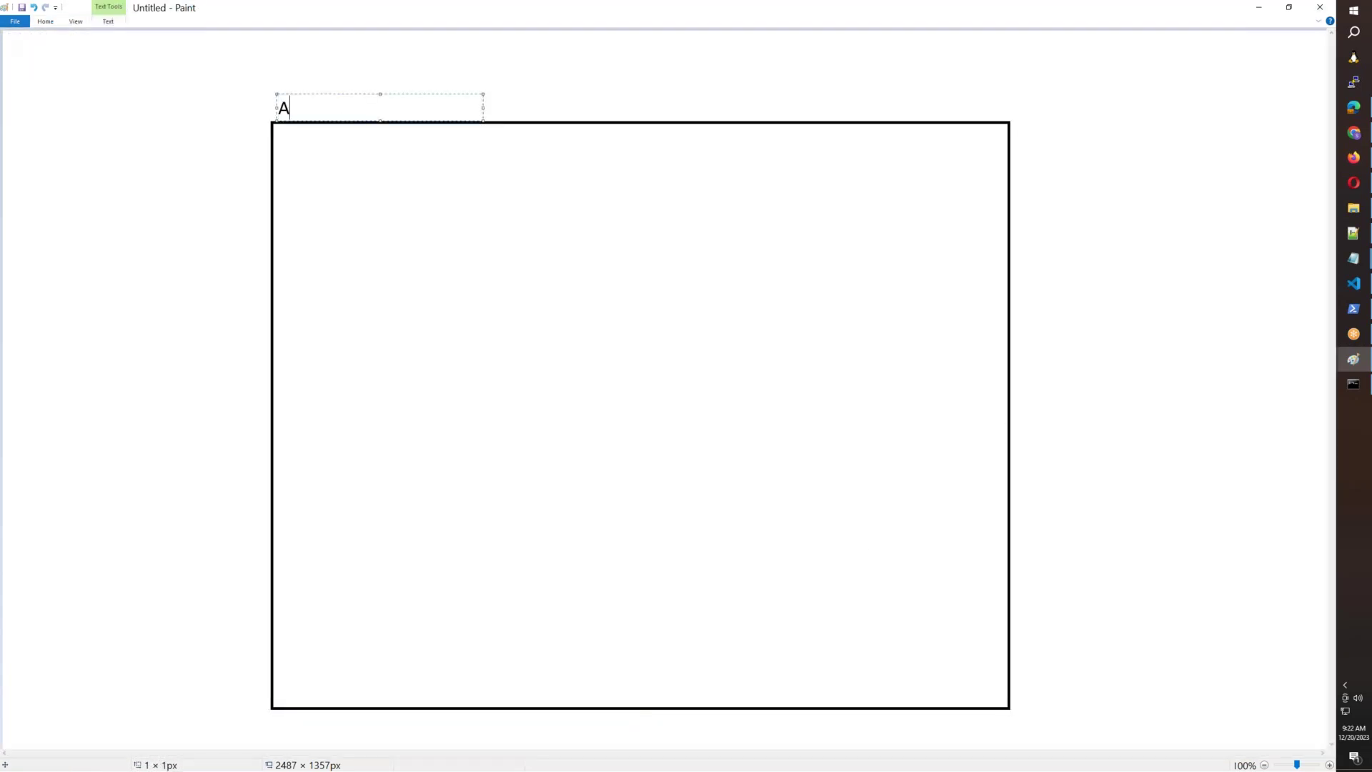
text(WS REGION(us-east-1))
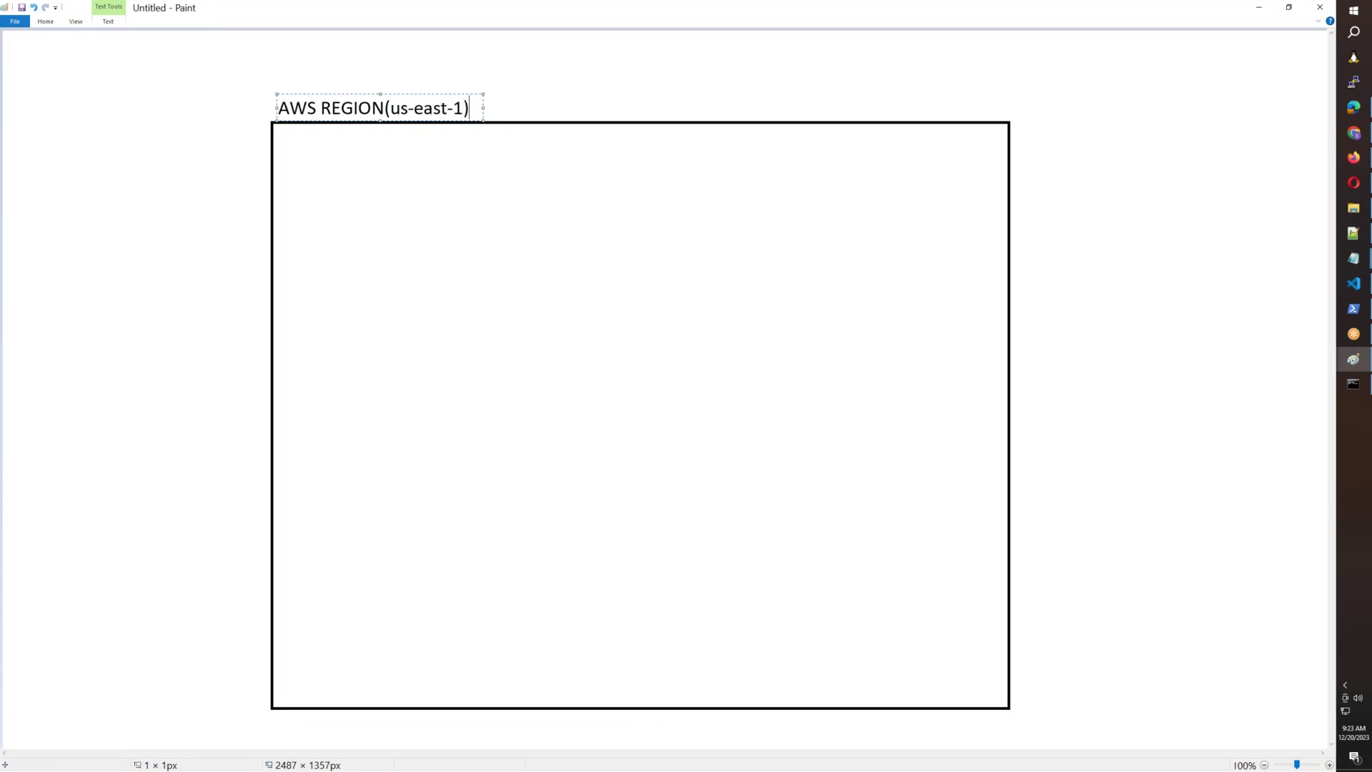
Draw a tall box inside the AWS REGION(us-east-1) rectangle.
click(1127, 294)
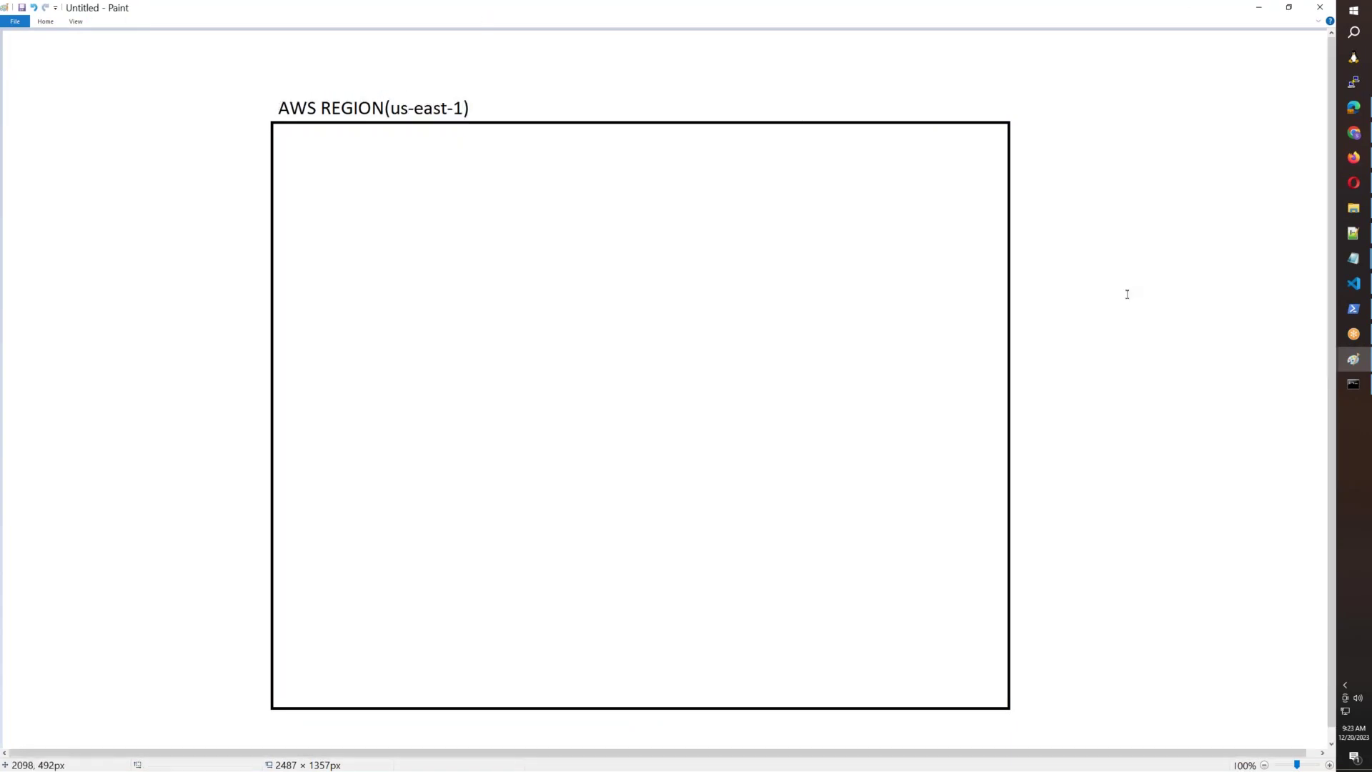
click(45, 22)
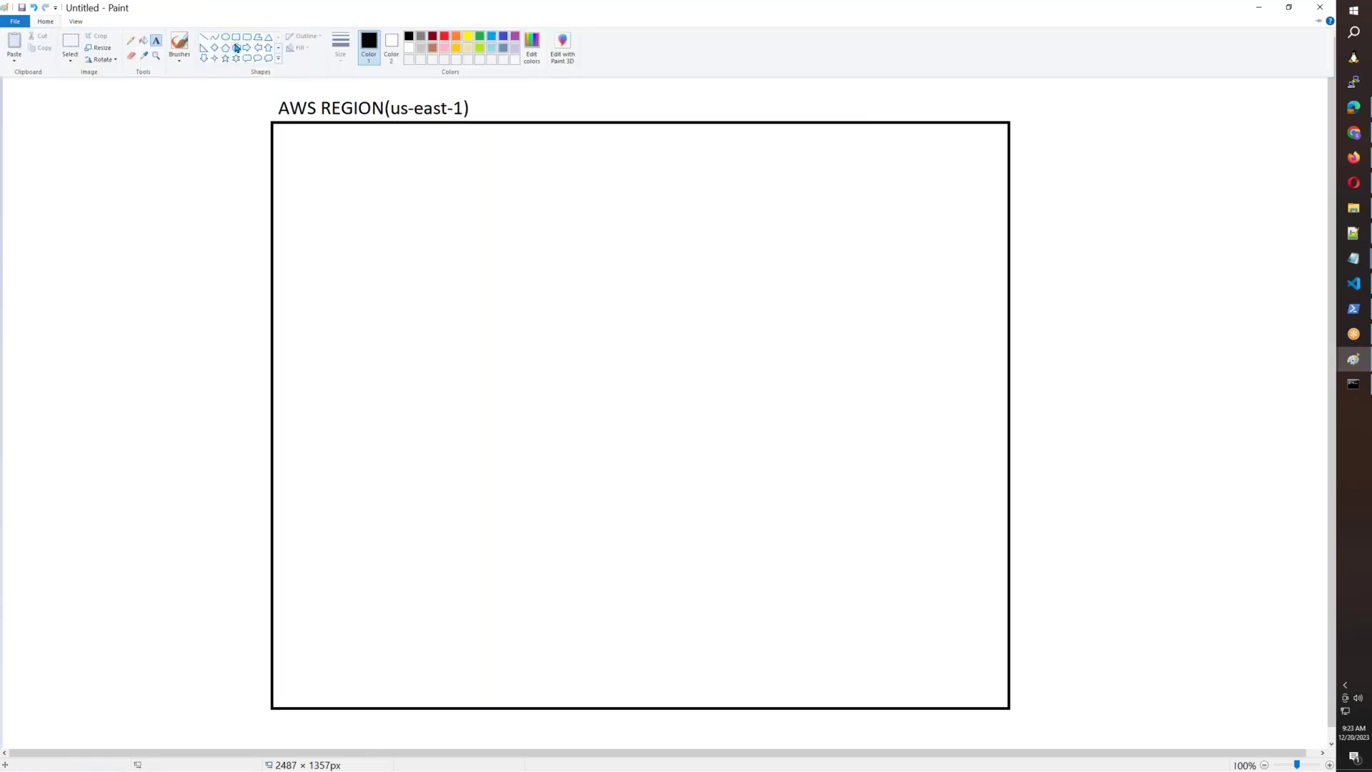
click(236, 36)
drag(320, 164, 426, 455)
mouse_move(445, 528)
mouse_down()
mouse_move(506, 658)
mouse_move(550, 676)
mouse_up()
drag(501, 574, 492, 574)
Duplicate the tall box to create a second one to its right.
click(46, 22)
click(70, 41)
drag(308, 161, 545, 681)
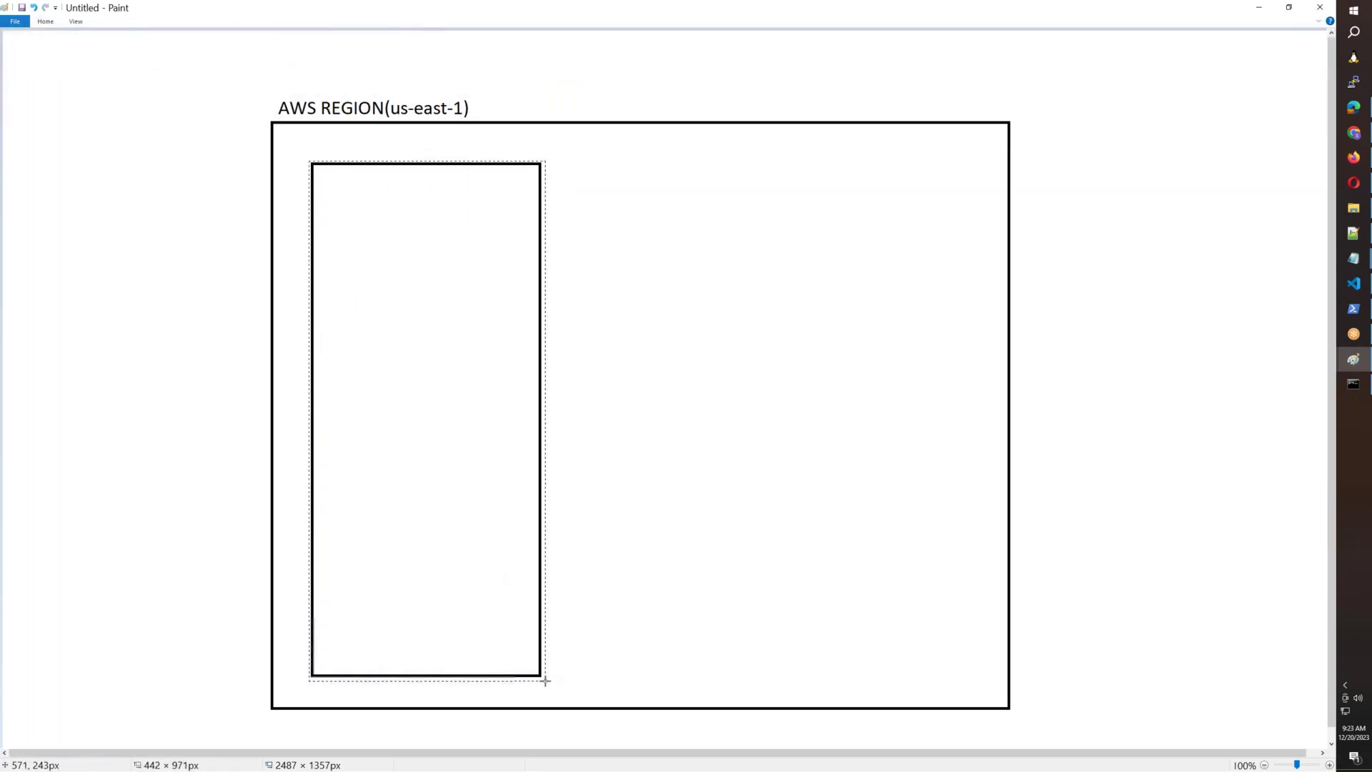
drag(433, 452, 694, 452)
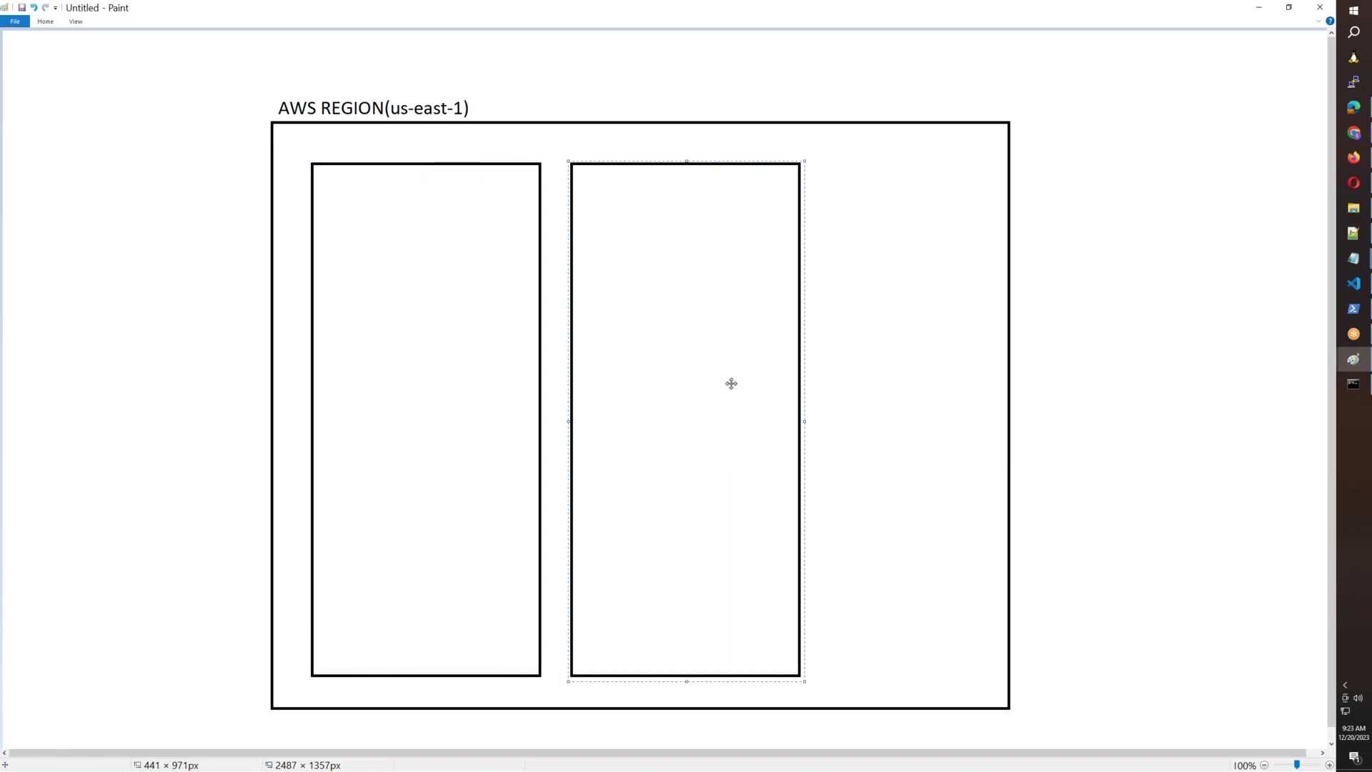
click(1008, 104)
Widen the region rectangle by dragging its right edge outward.
drag(1059, 624, 1058, 624)
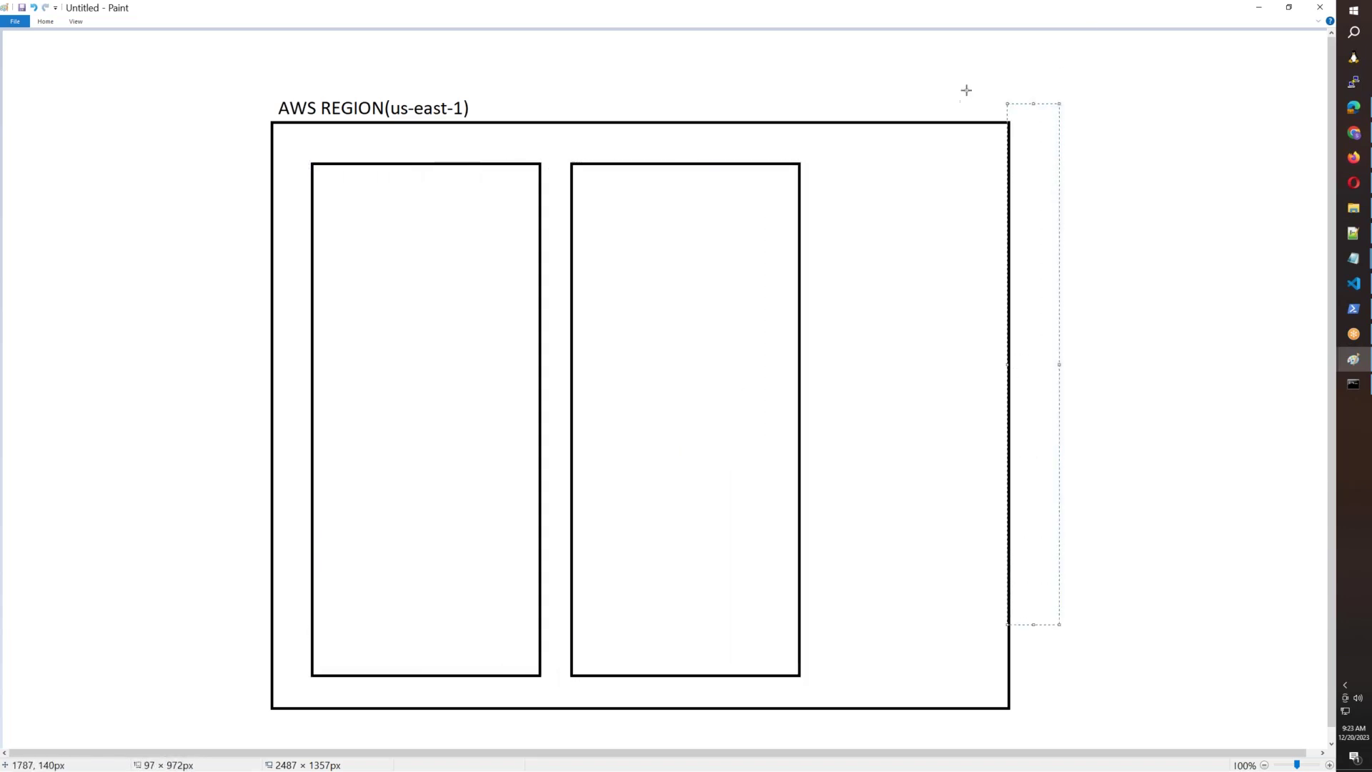
drag(981, 93, 1102, 733)
drag(1041, 413, 1099, 413)
click(1246, 570)
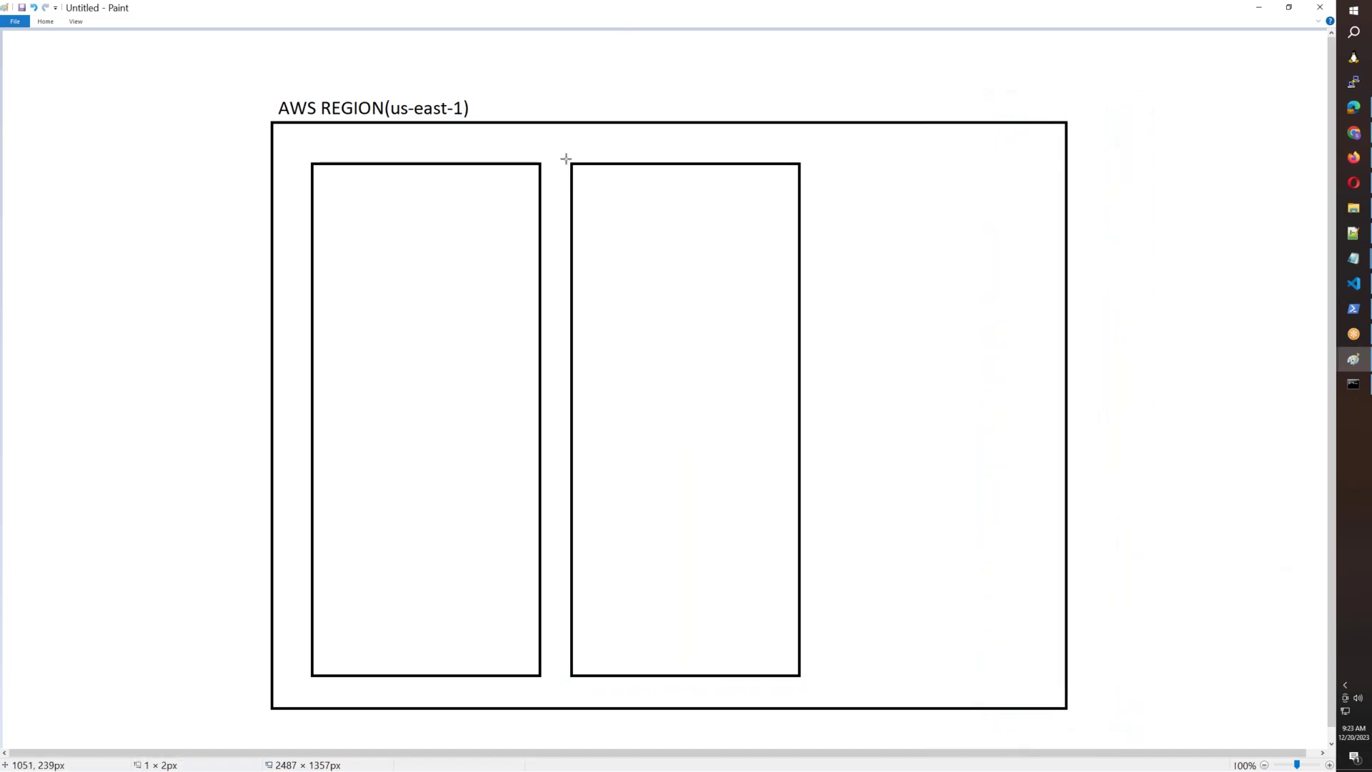
Copy the second box into a third and shift all three boxes slightly left.
drag(566, 158, 803, 681)
drag(672, 488, 922, 486)
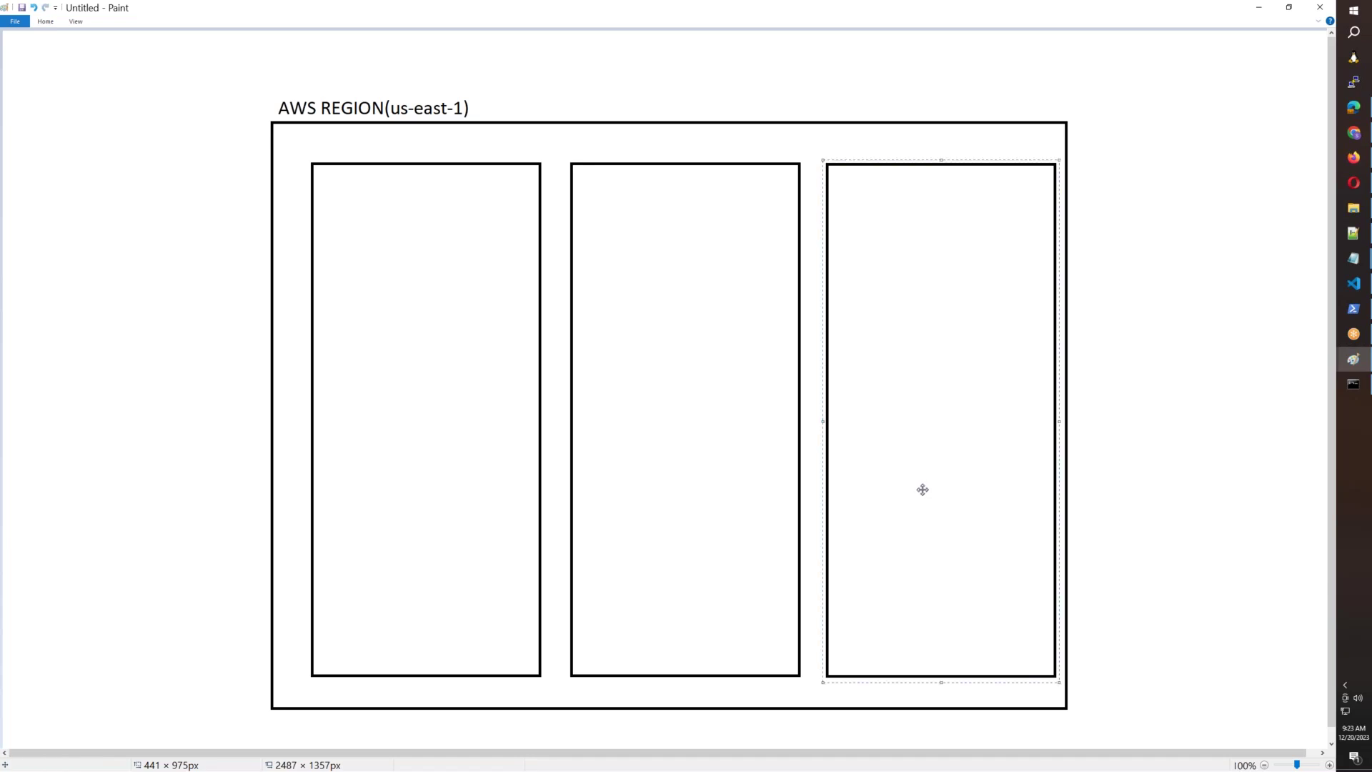
drag(306, 158, 1058, 681)
drag(917, 576, 901, 576)
click(1163, 545)
click(53, 22)
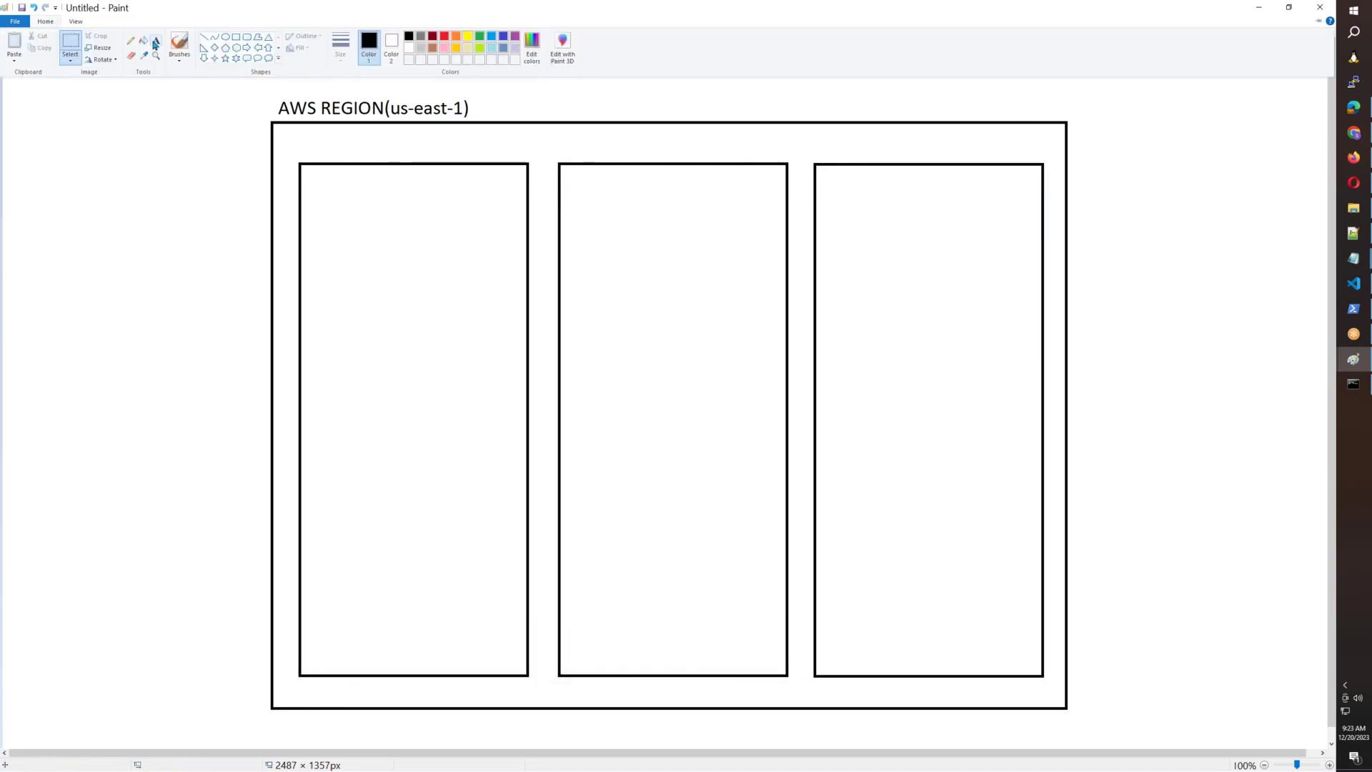
click(155, 43)
Label the first box us-east-1a and copy that label.
click(363, 141)
text(us-east-1a)
key(ctrl+a)
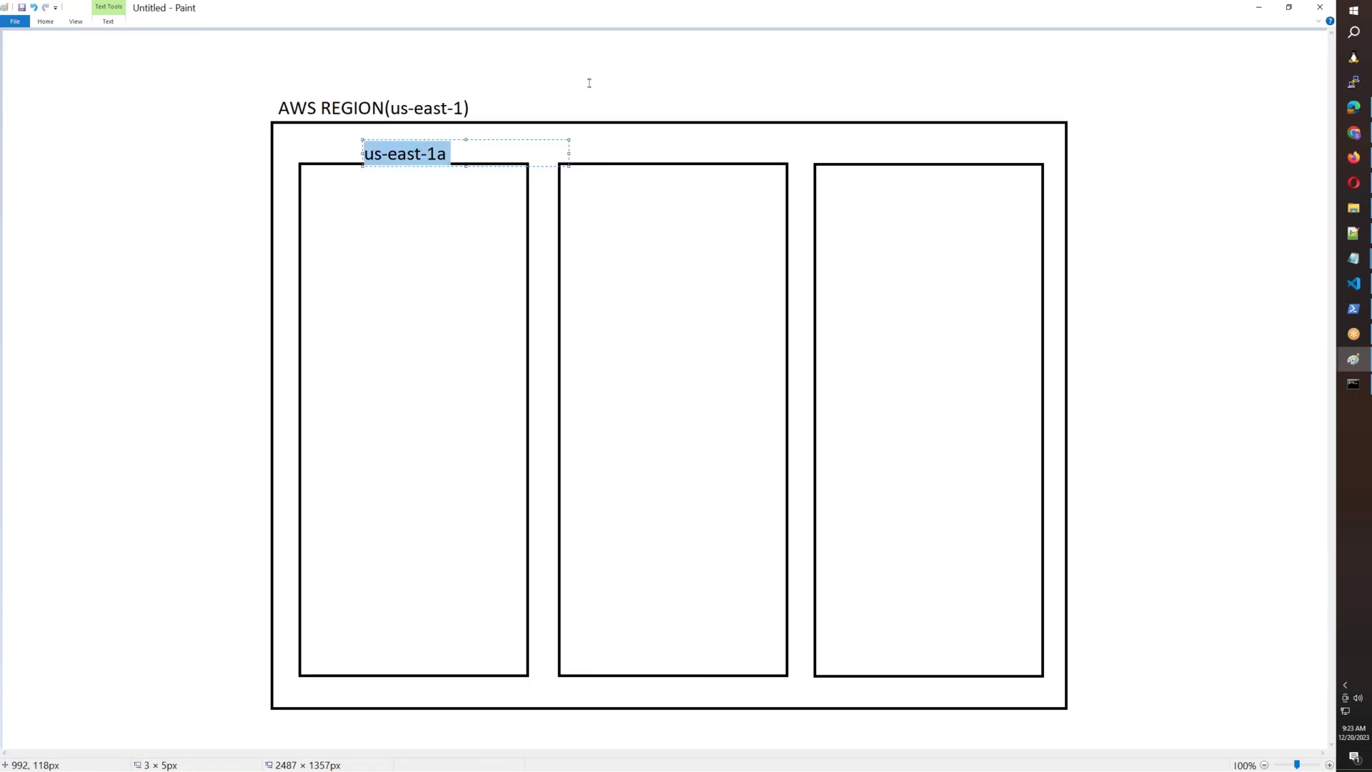
key(ctrl+c)
click(617, 154)
Label the second and third boxes us-east-1b and us-east-1c.
click(617, 154)
key(ctrl+v)
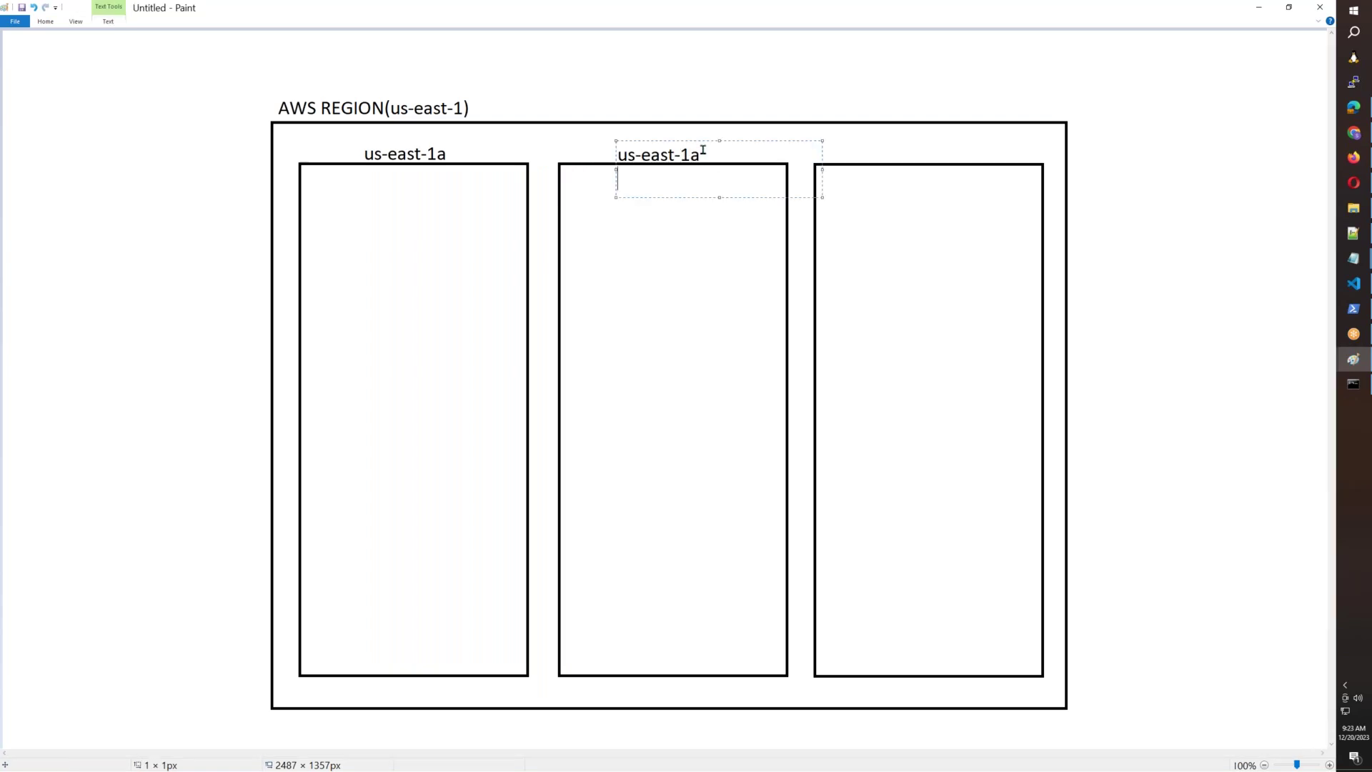
key(BackSpace)
text(b)
click(881, 153)
click(881, 153)
key(ctrl+v)
key(BackSpace)
text(c)
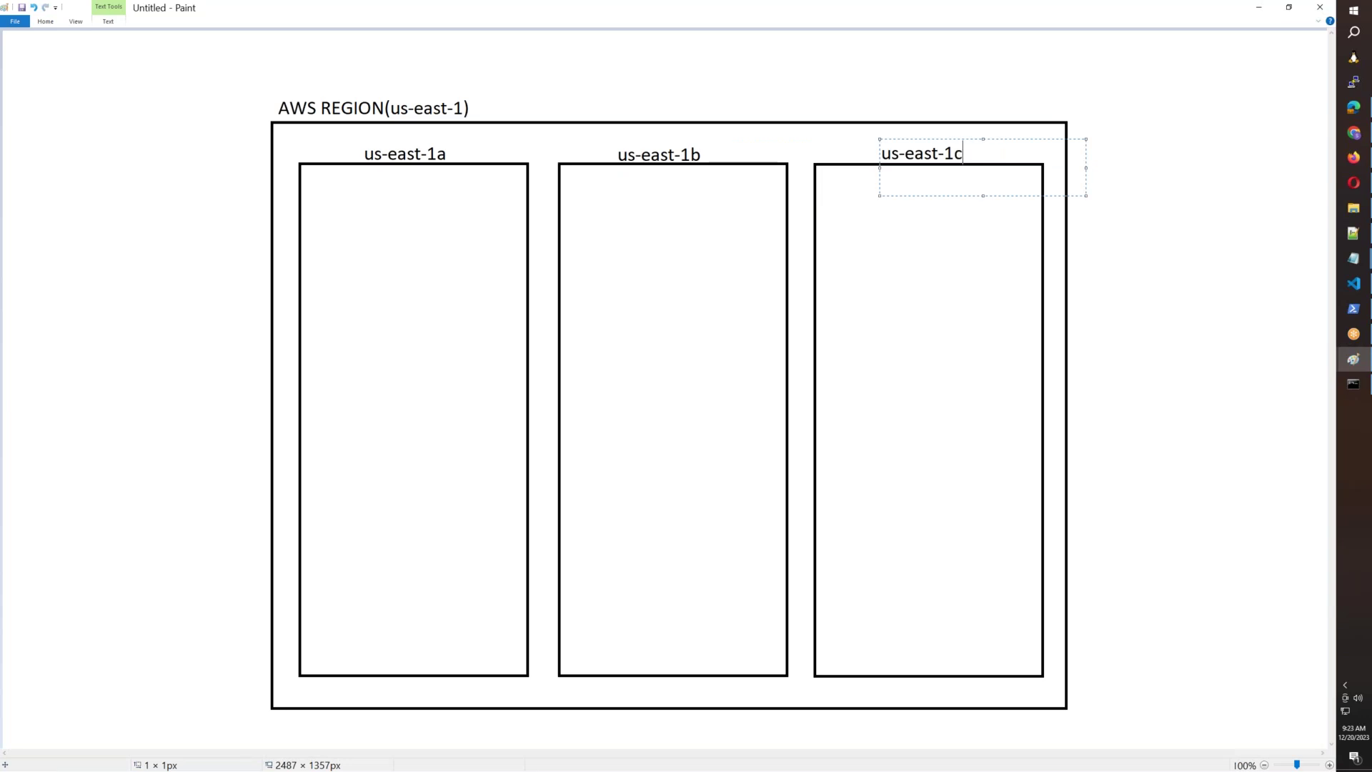
click(1247, 306)
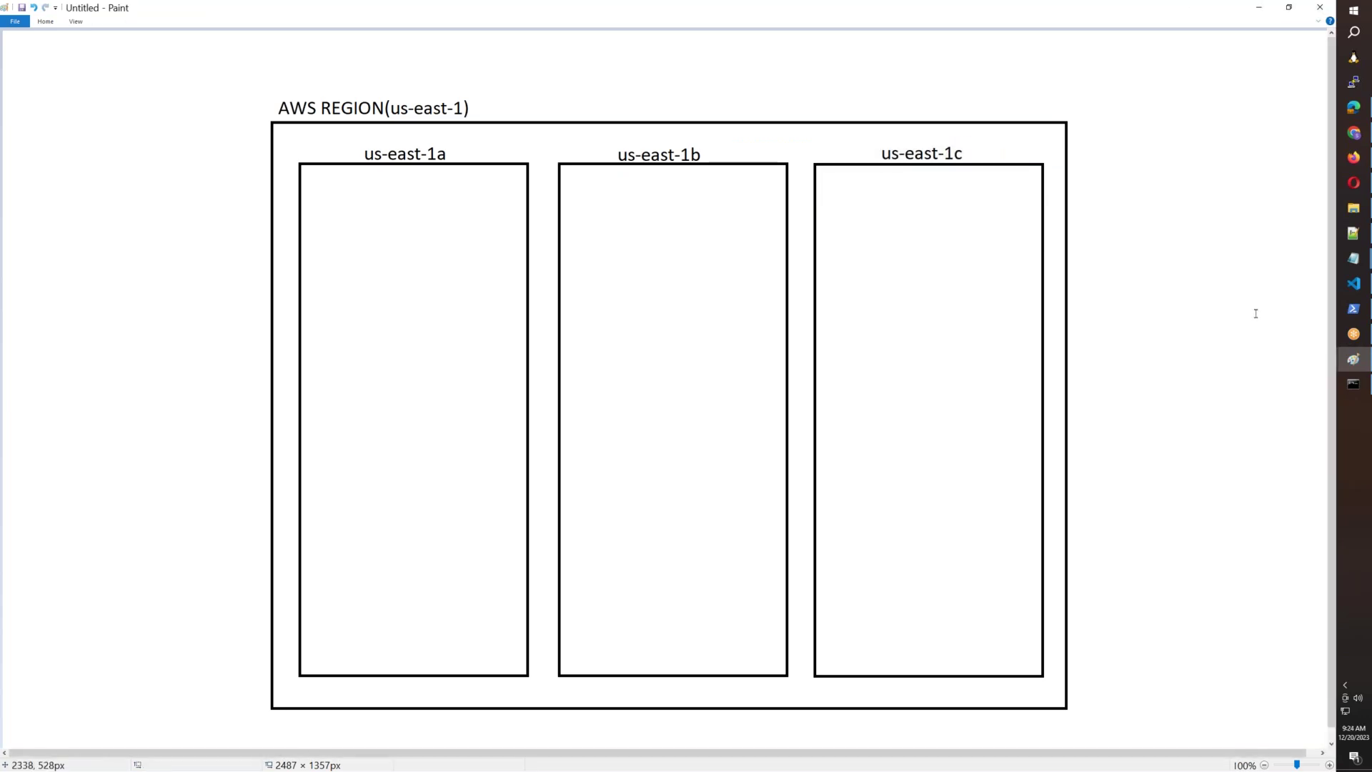
click(45, 21)
Draw a small box left of the region labelled AWSB52-VPC.
click(238, 39)
drag(29, 195, 201, 317)
click(50, 20)
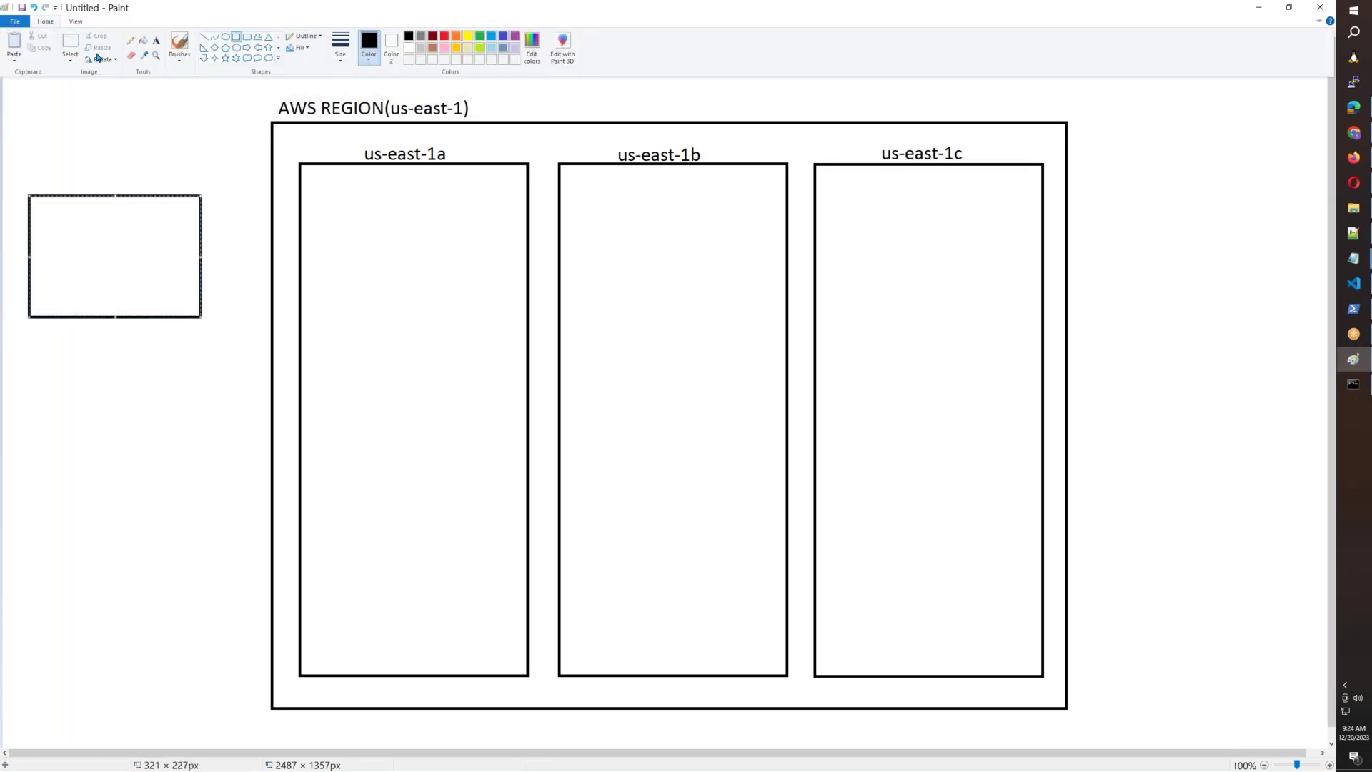
click(158, 40)
click(68, 253)
text(AWSB52-VPC)
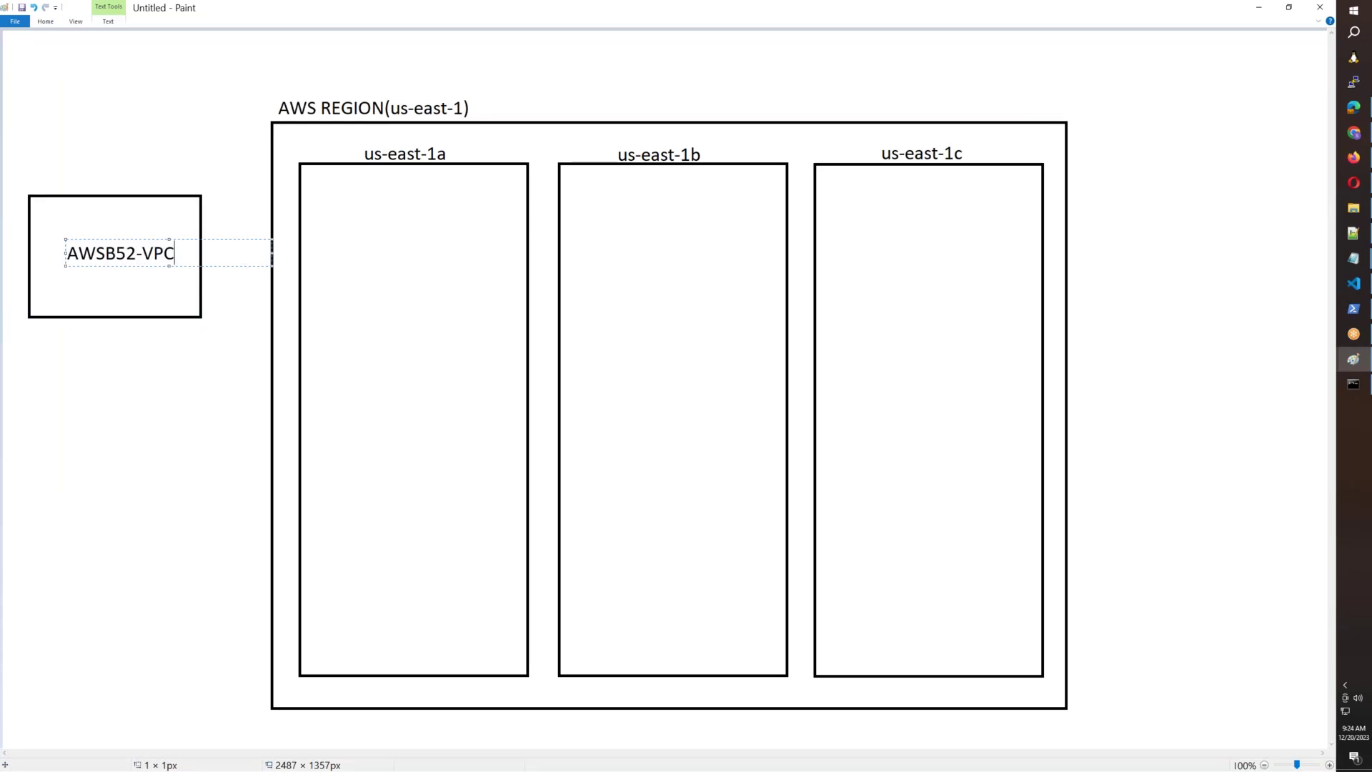
click(100, 358)
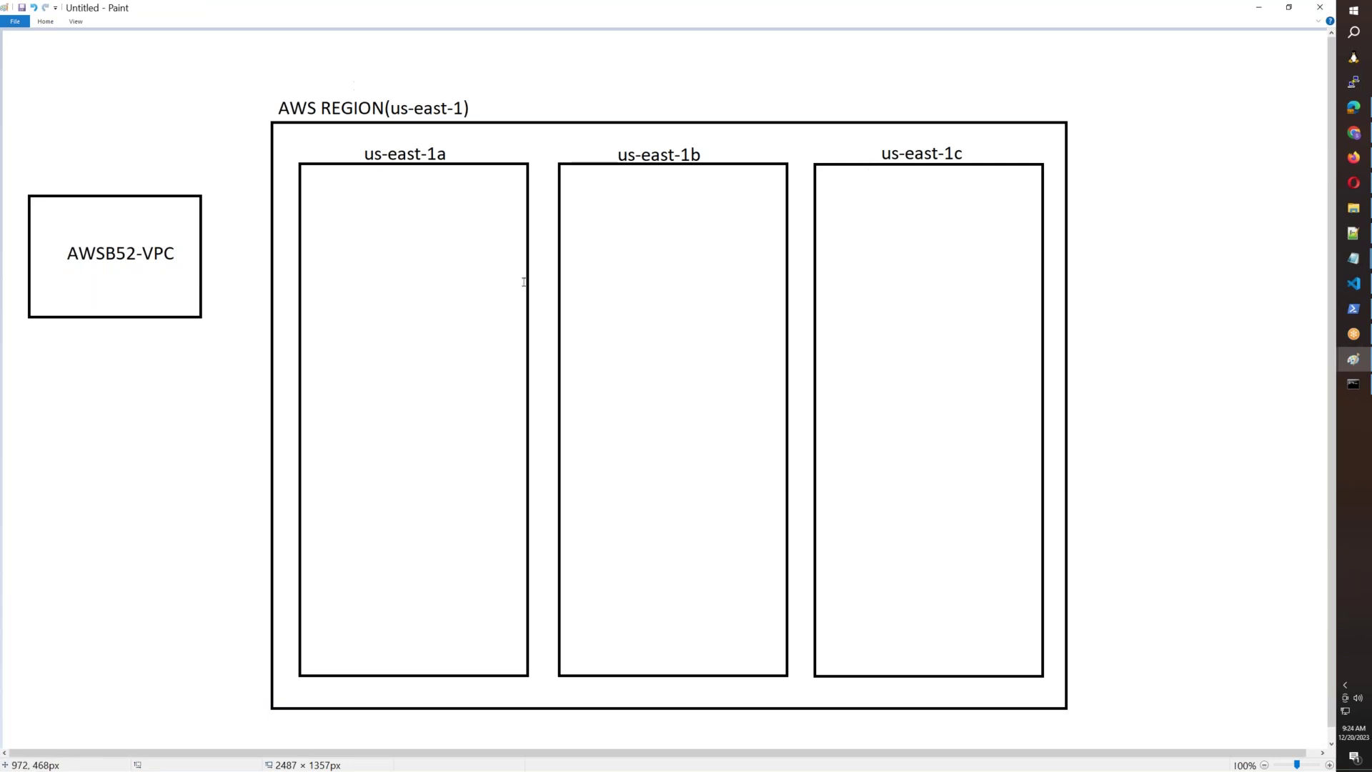
Select and delete the AWSB52-VPC box.
click(45, 22)
click(71, 41)
drag(213, 340, 2, 147)
key(Delete)
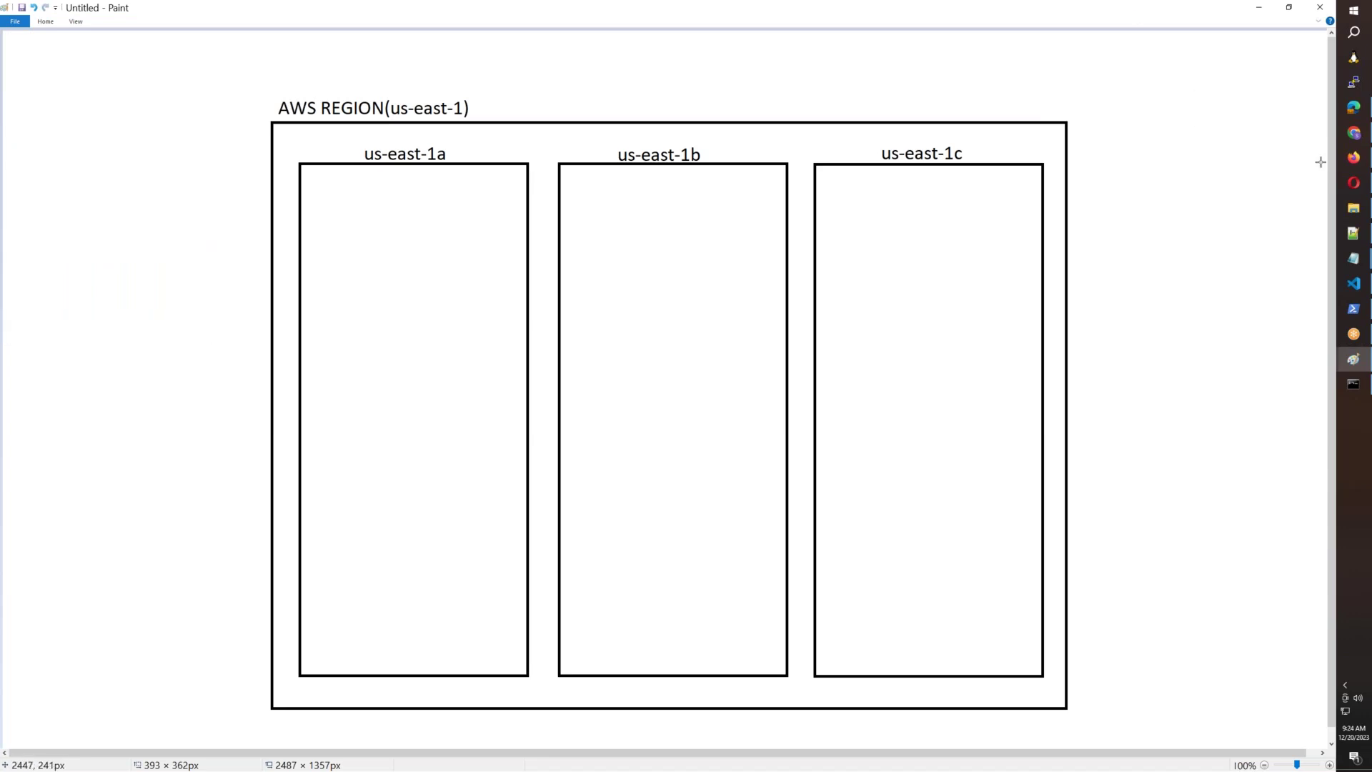
Open the Subnets list in a new tab and copy the AWSB55 VPC ID.
click(1352, 158)
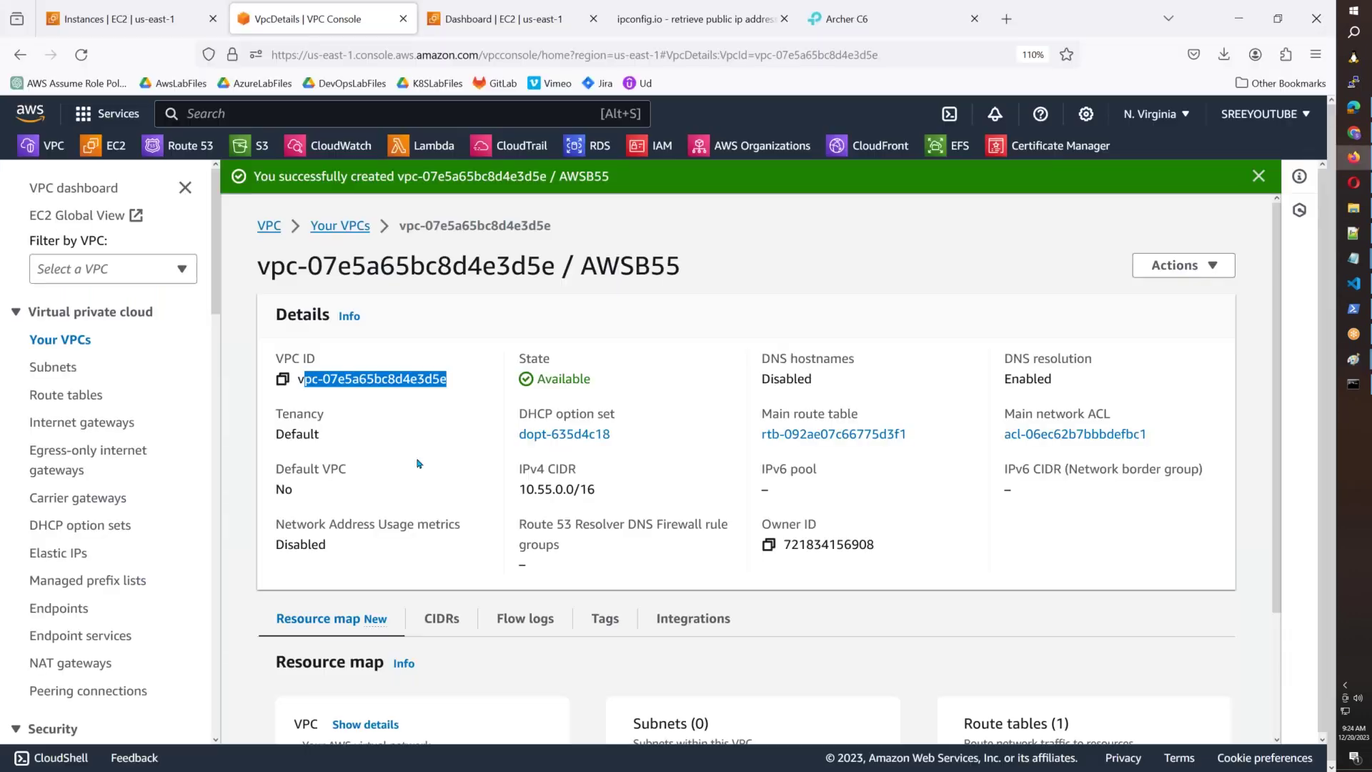
right_click(64, 369)
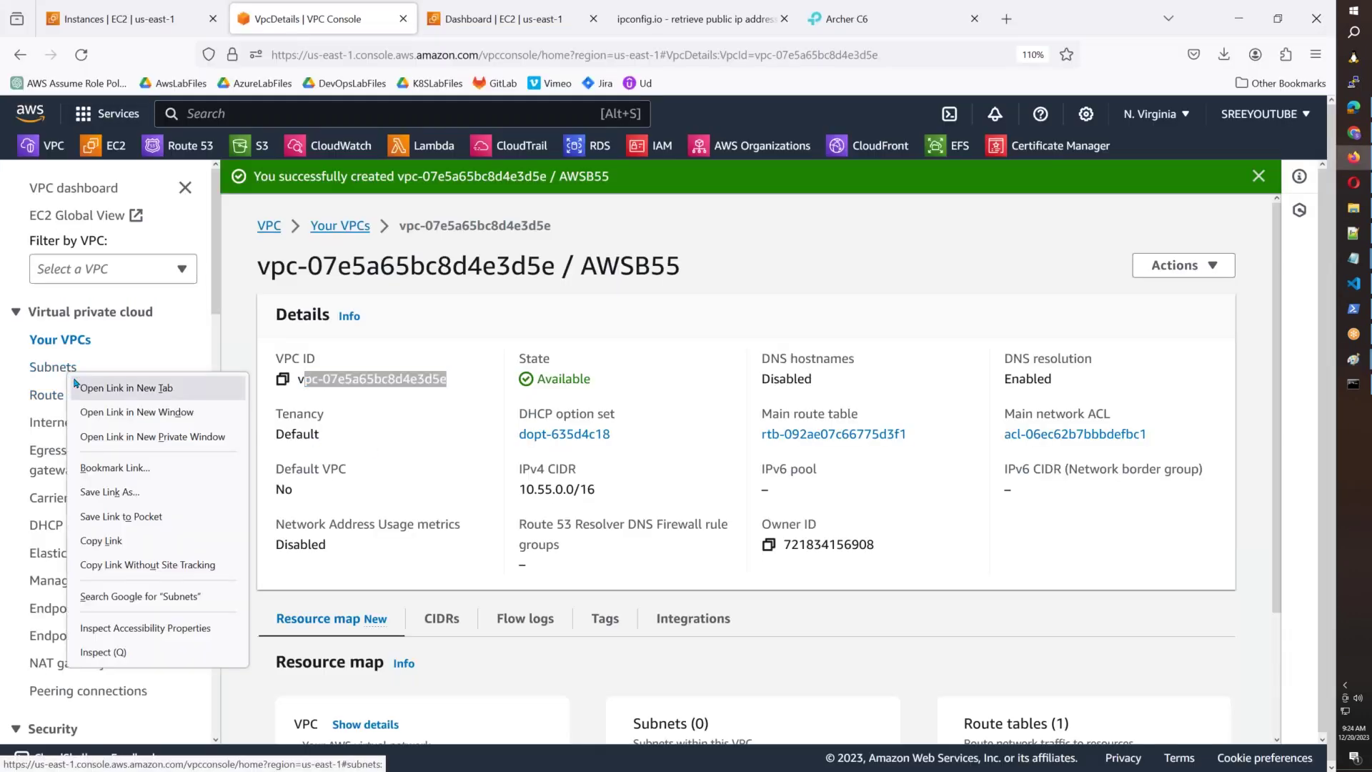
click(76, 384)
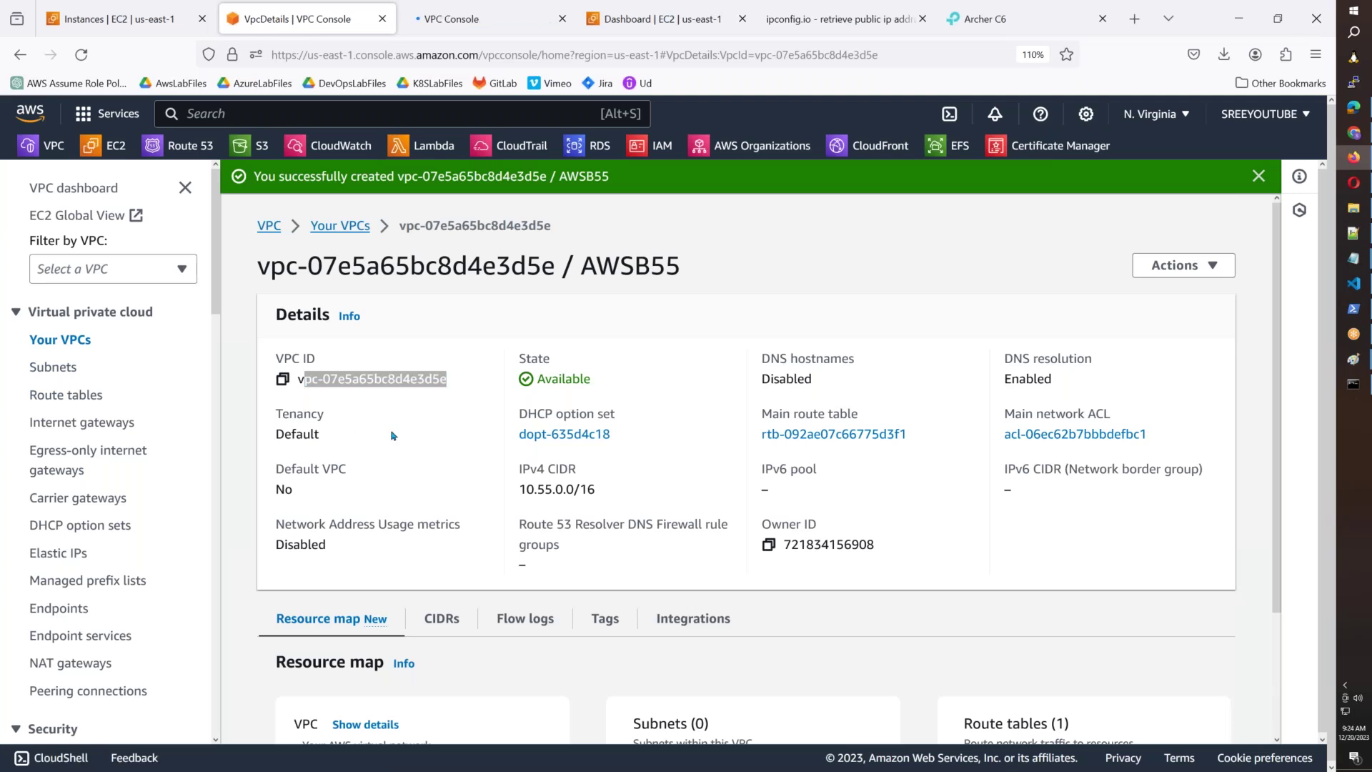
click(305, 392)
click(283, 380)
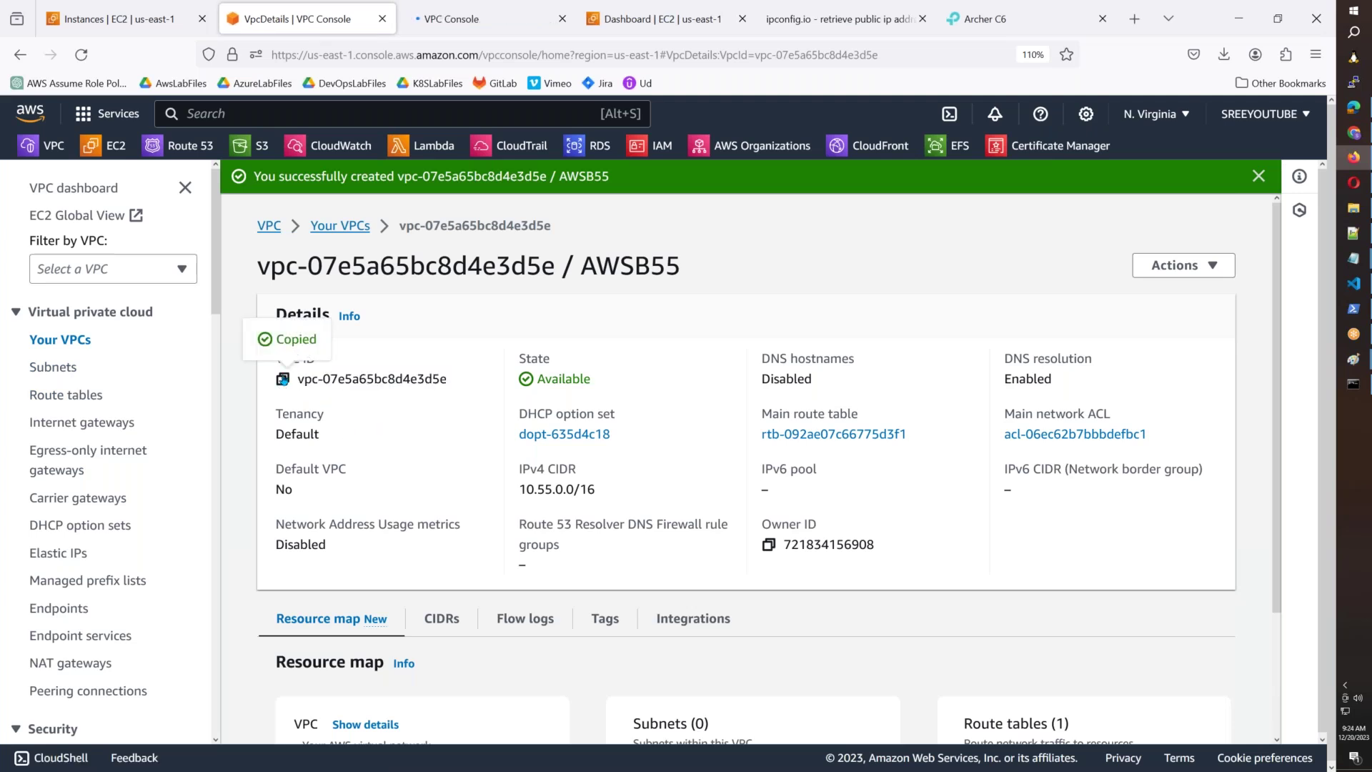
Clear the old VPC filter and start a new subnet in VPC AWSB55.
click(427, 31)
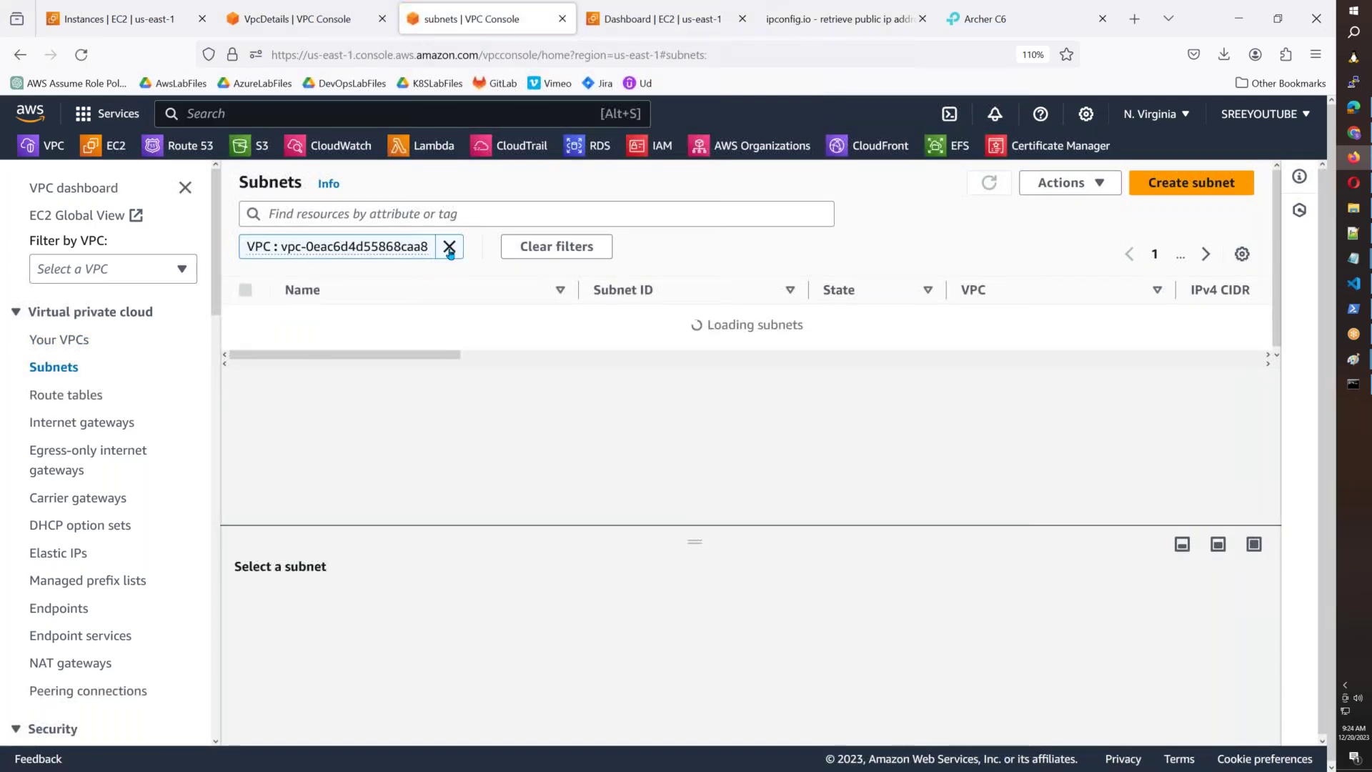
click(514, 247)
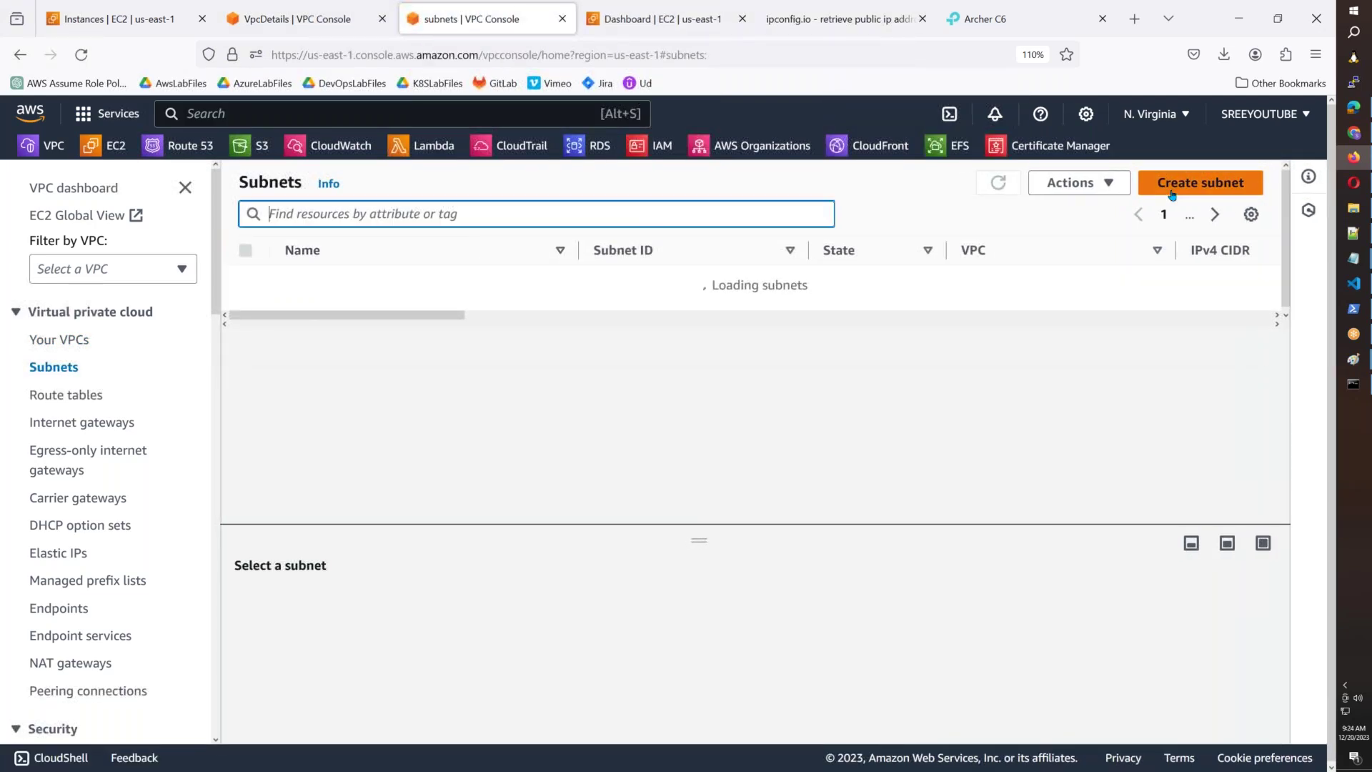
click(1172, 184)
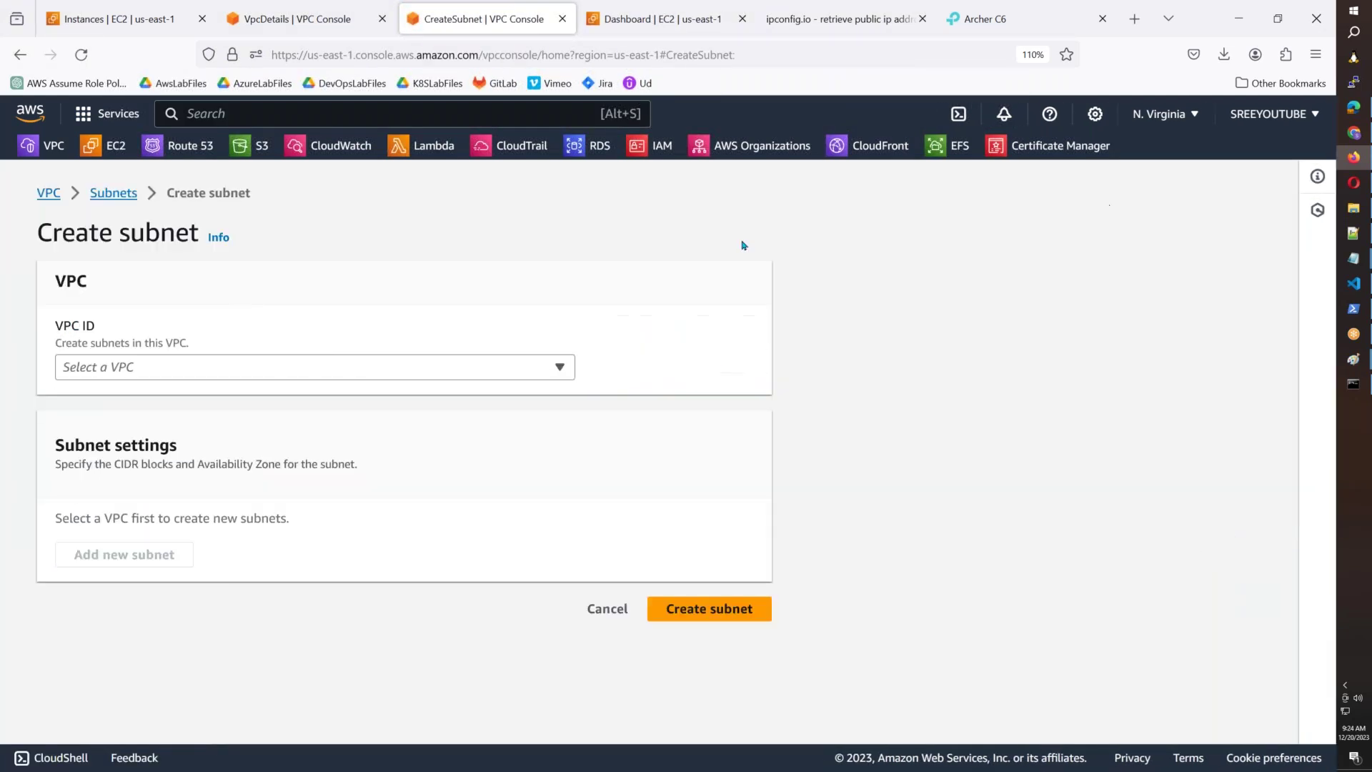
click(278, 368)
key(ctrl+v)
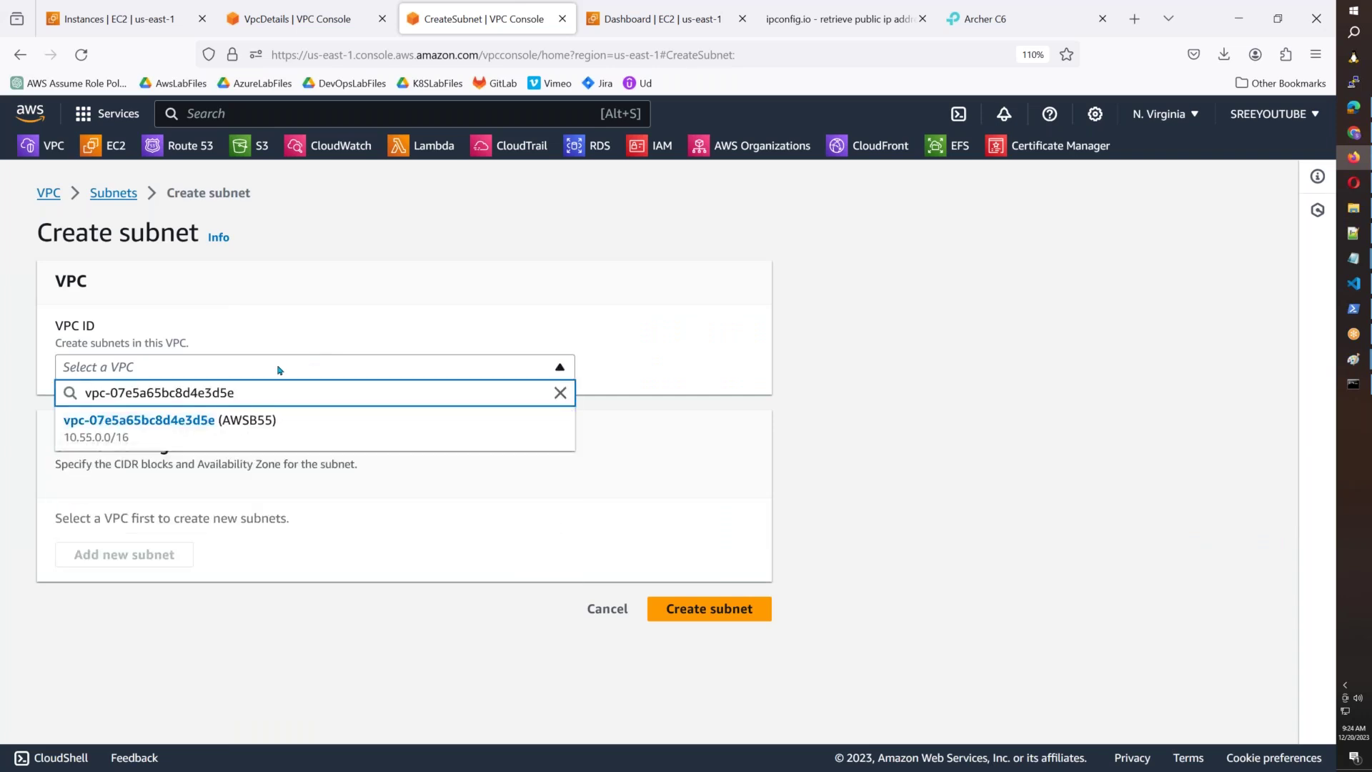
click(248, 427)
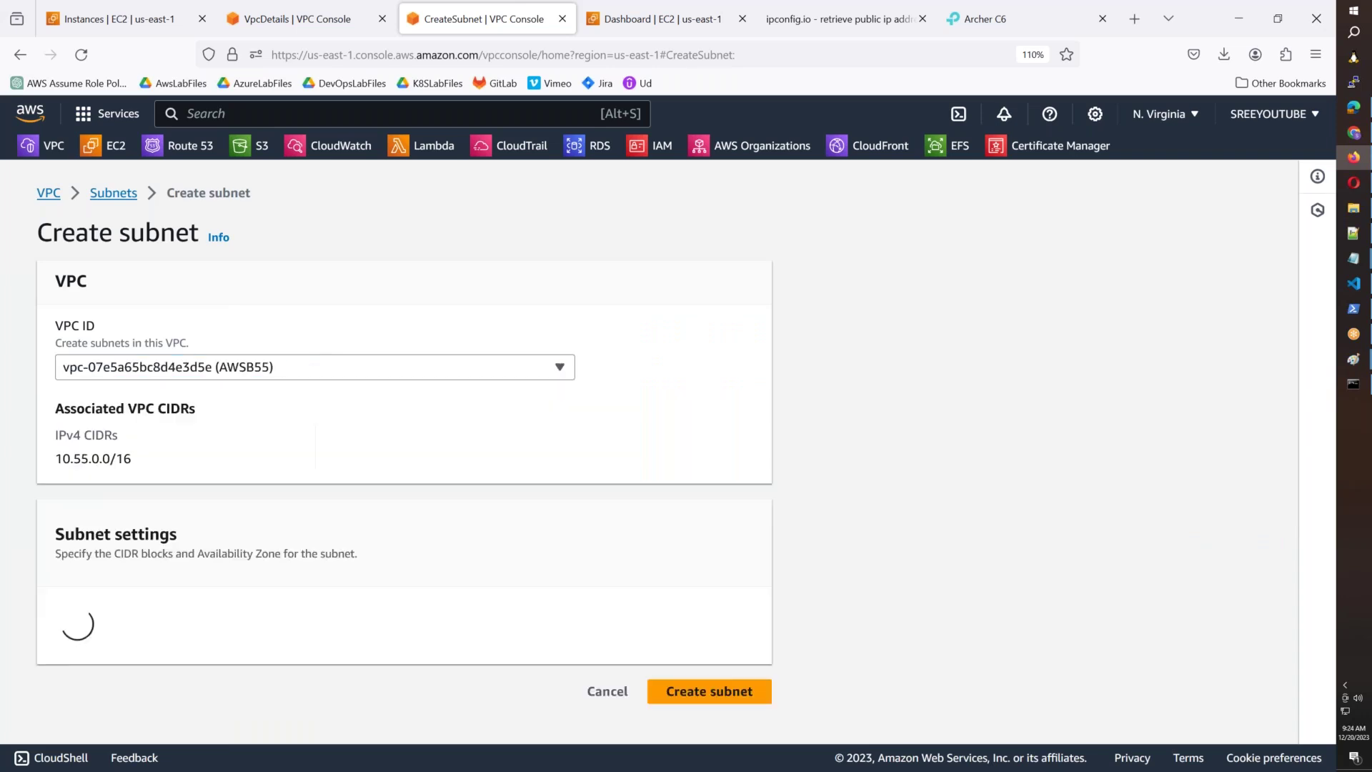
Name the subnet AWSB55-Public-Subnet-1, in us-east-1a with CIDR 10.55.1.0/24.
scroll(200, 481, down, 2)
click(90, 593)
text(AWSB55-Public-Subnet-1)
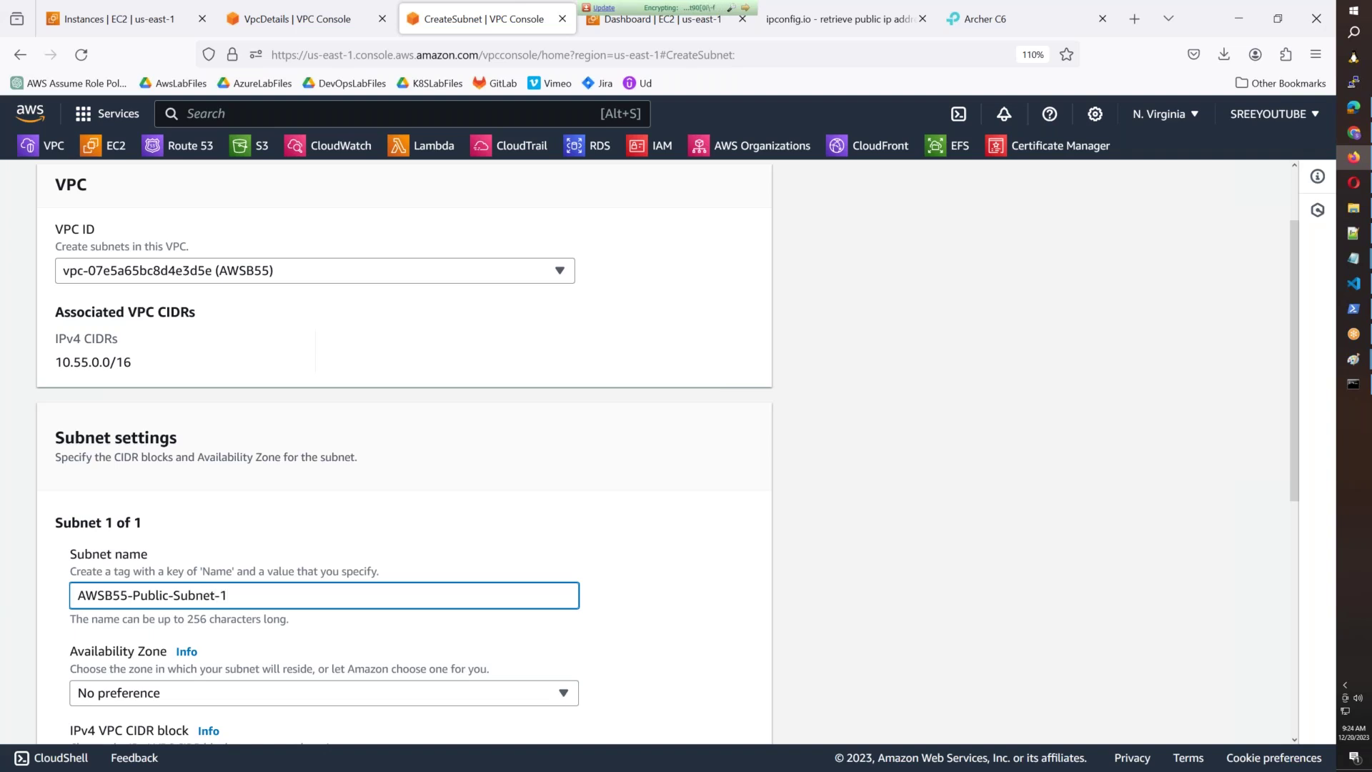
key(ctrl+a)
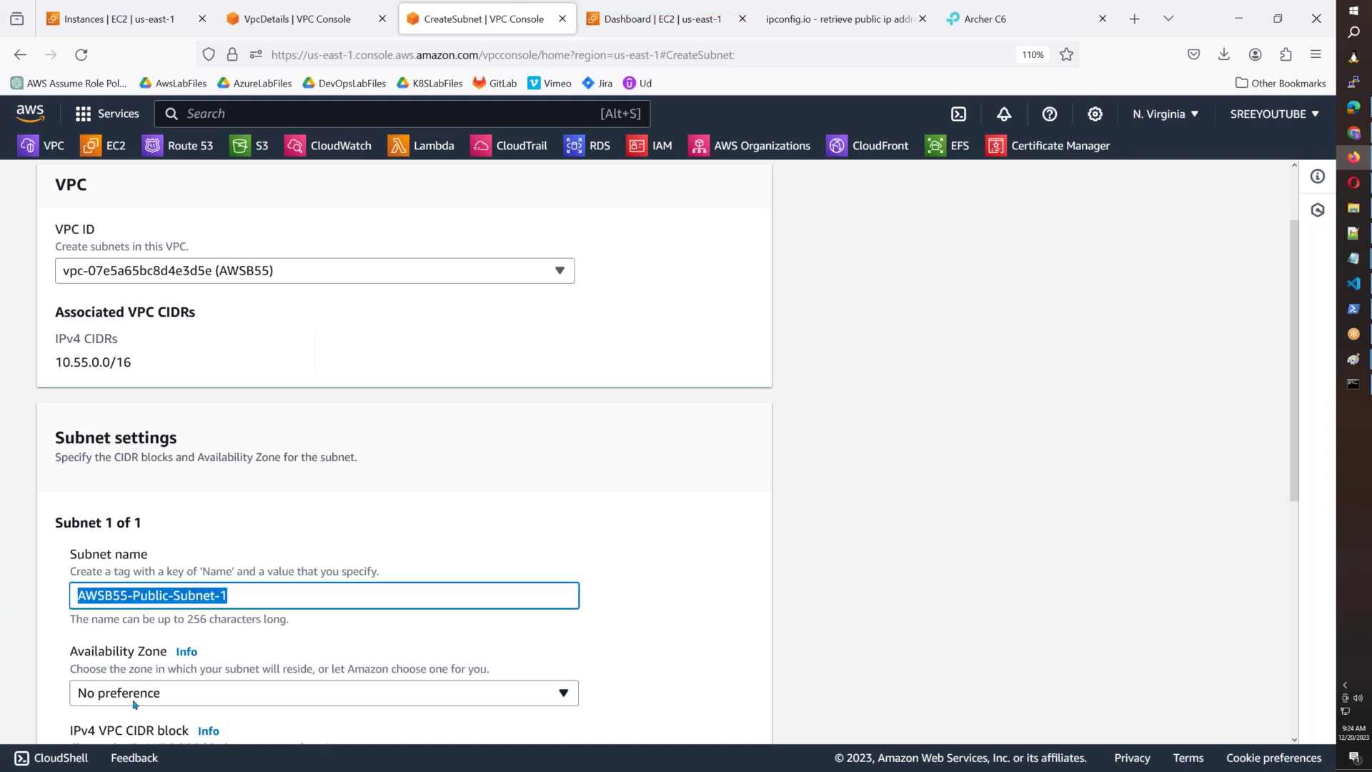
scroll(134, 704, down, 3)
click(164, 504)
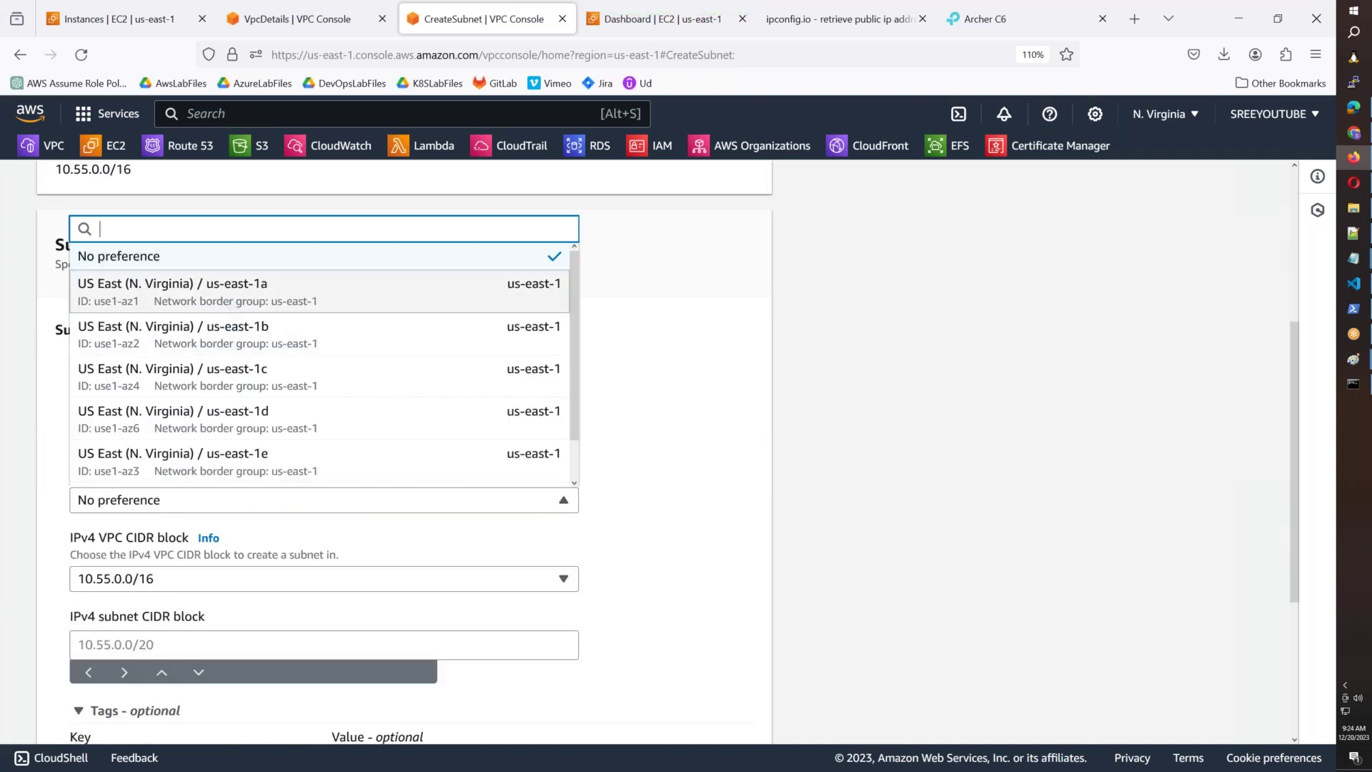
click(143, 289)
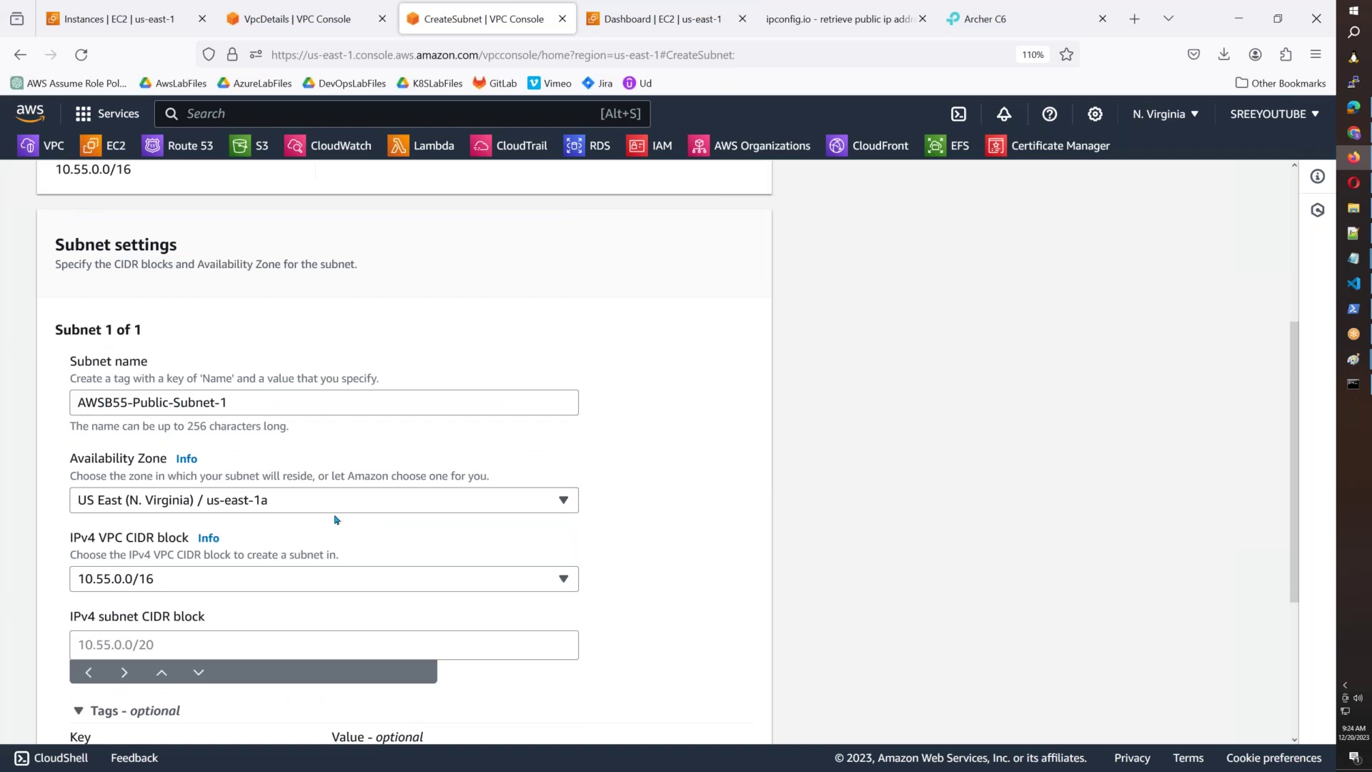
scroll(193, 535, down, 2)
click(179, 545)
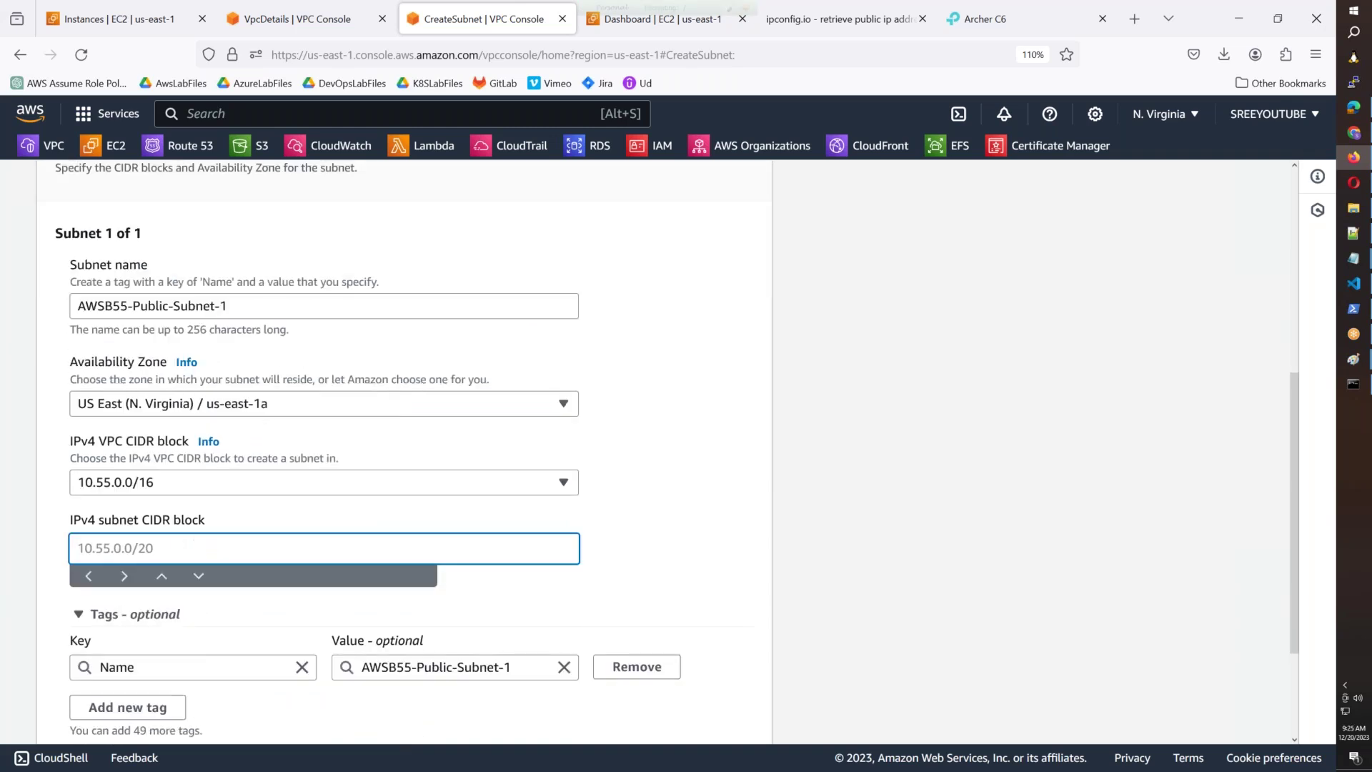
text(10.55.1.0/24)
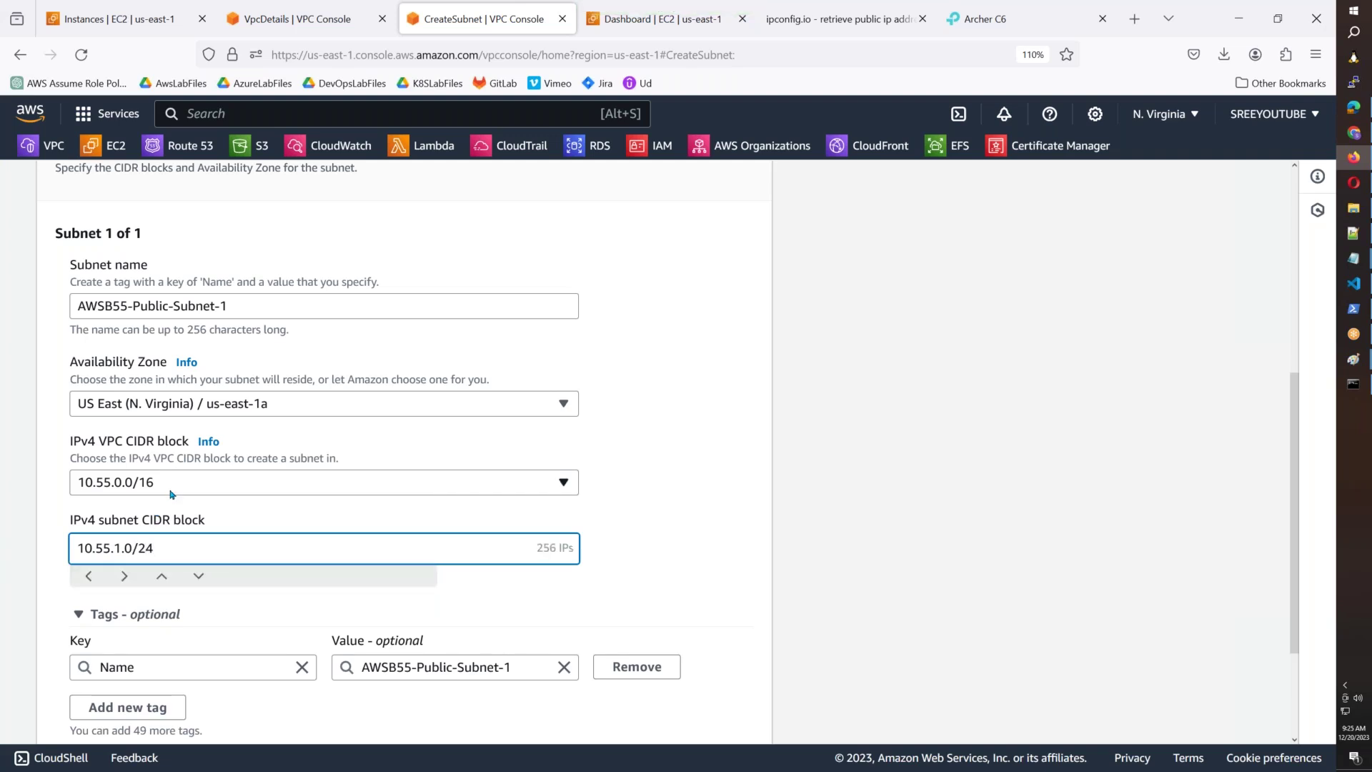
Copy the subnet name and create the subnet.
triple_click(248, 307)
scroll(299, 623, down, 2)
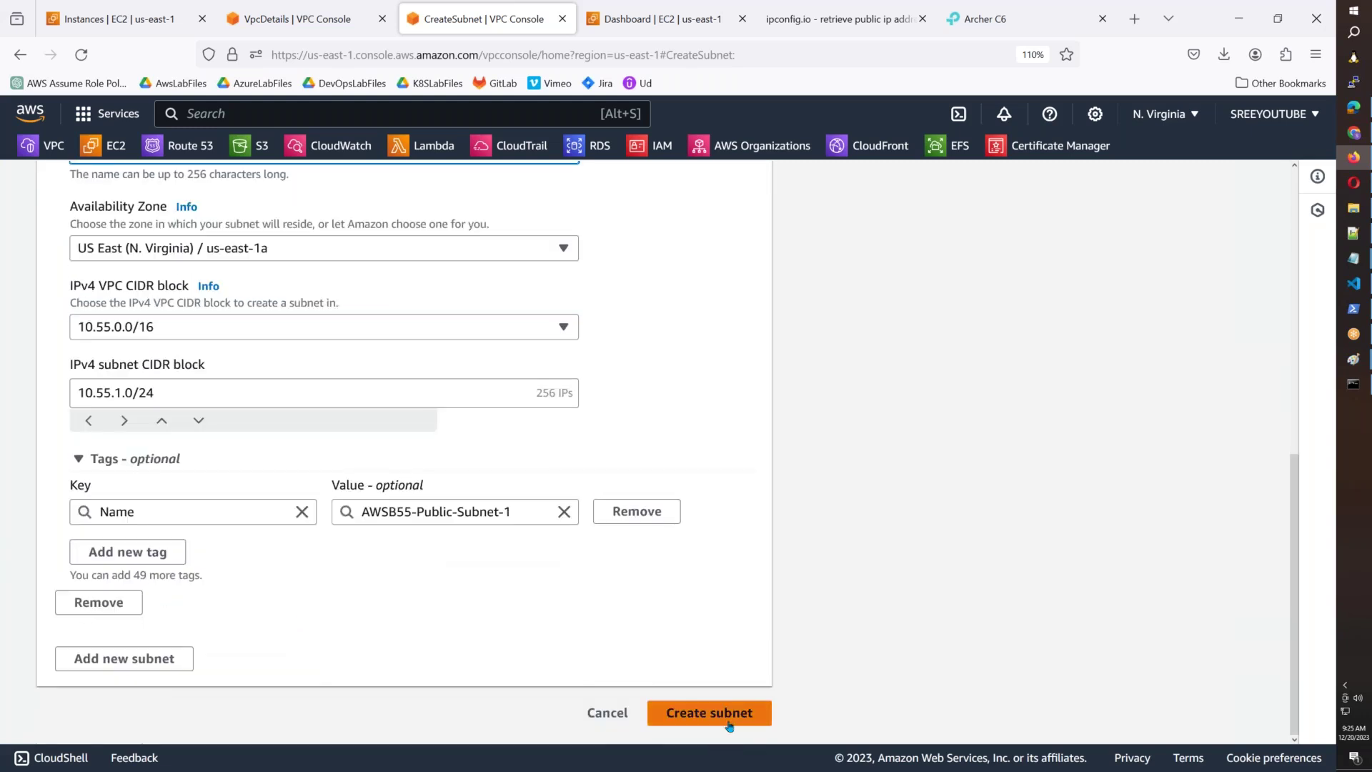
click(730, 718)
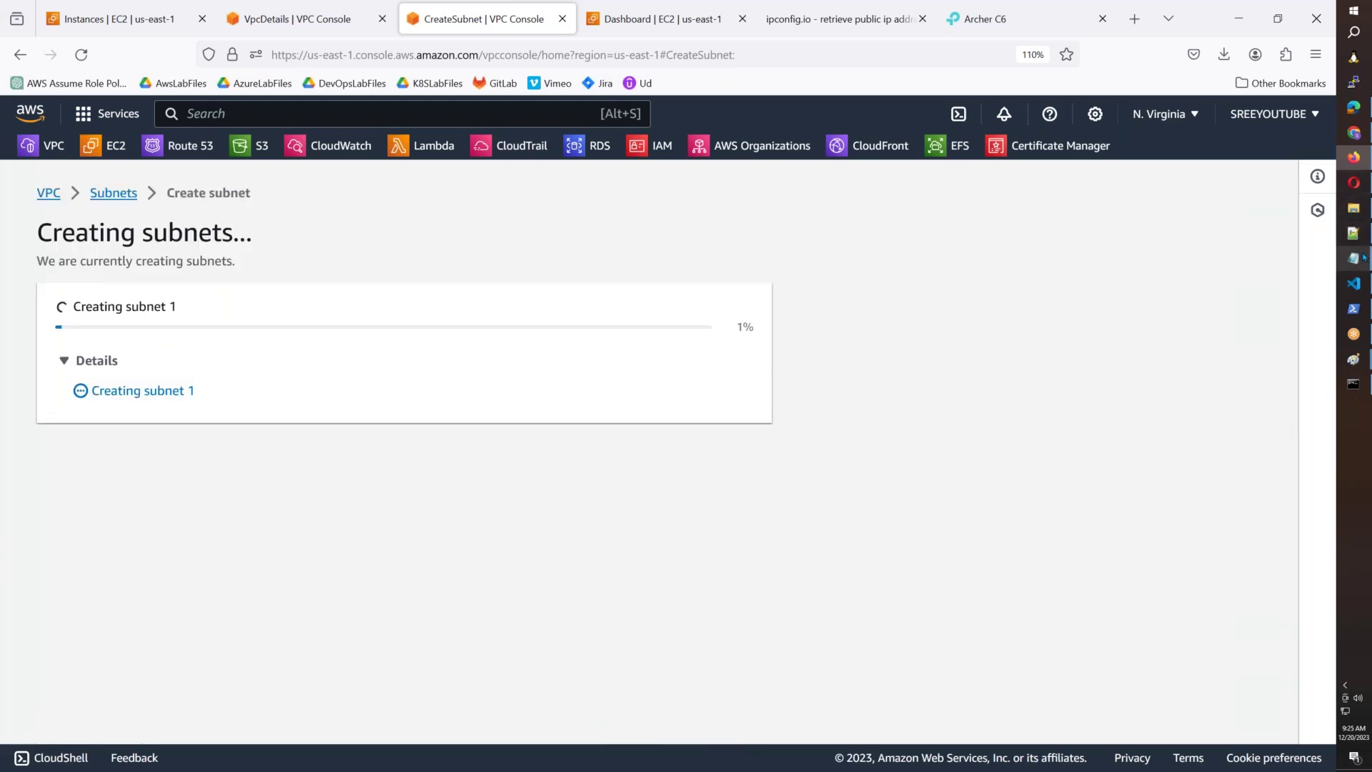
mouse_move(1365, 258)
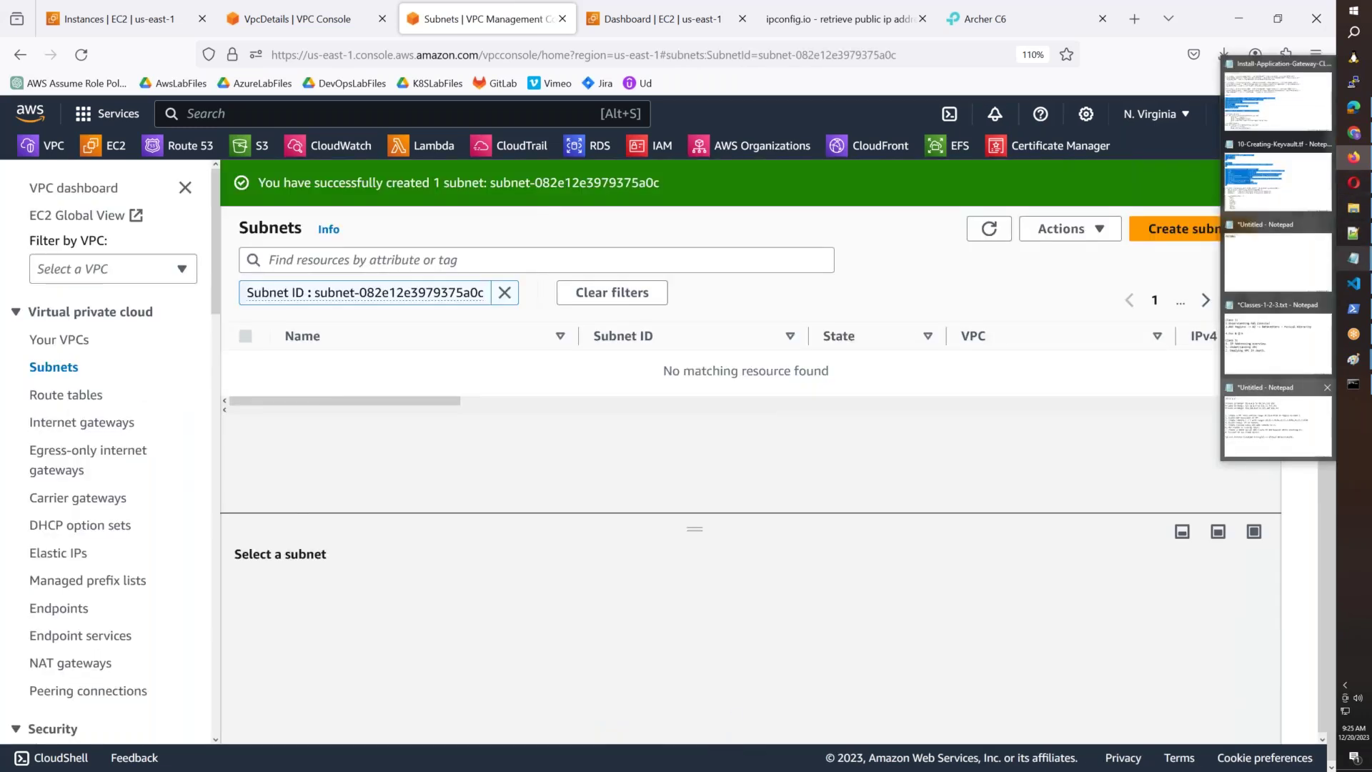
click(1278, 421)
Add lines AWSB55-Public-Subnet-1, -2 and -3 under step 3 in Notepad.
click(1049, 316)
key(Return)
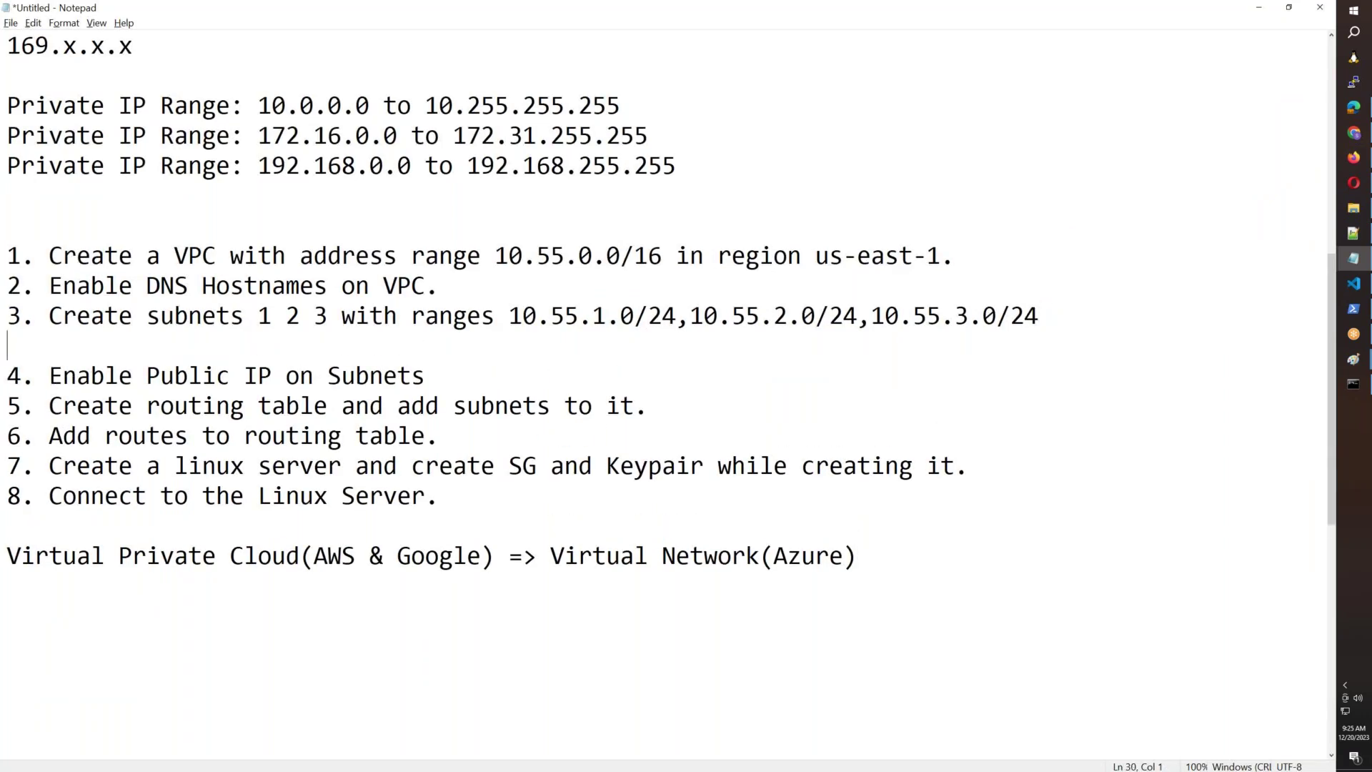
key(ctrl+v)
key(Return)
key(ctrl+v)
key(Return)
key(ctrl+v)
key(Up)
key(BackSpace)
text(2)
key(Down)
key(BackSpace)
text(3)
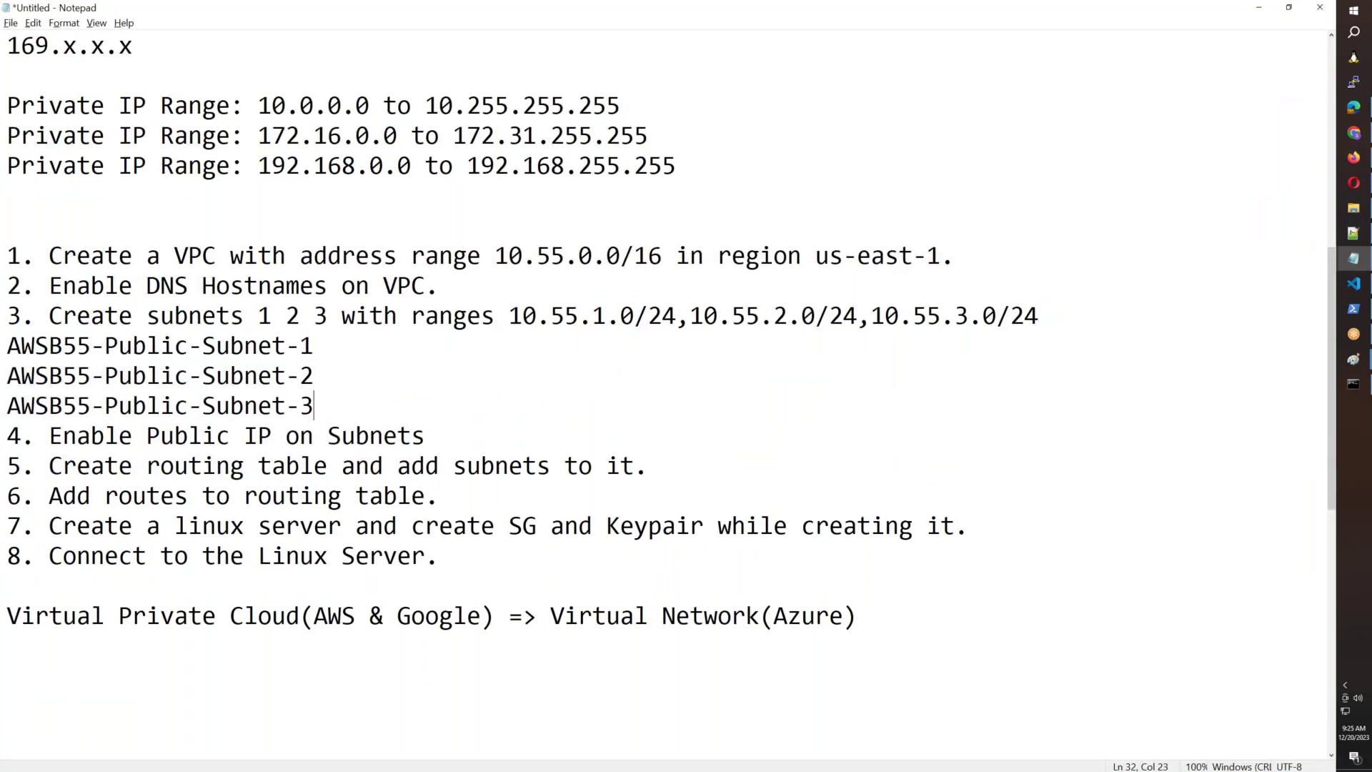
key(alt+Tab)
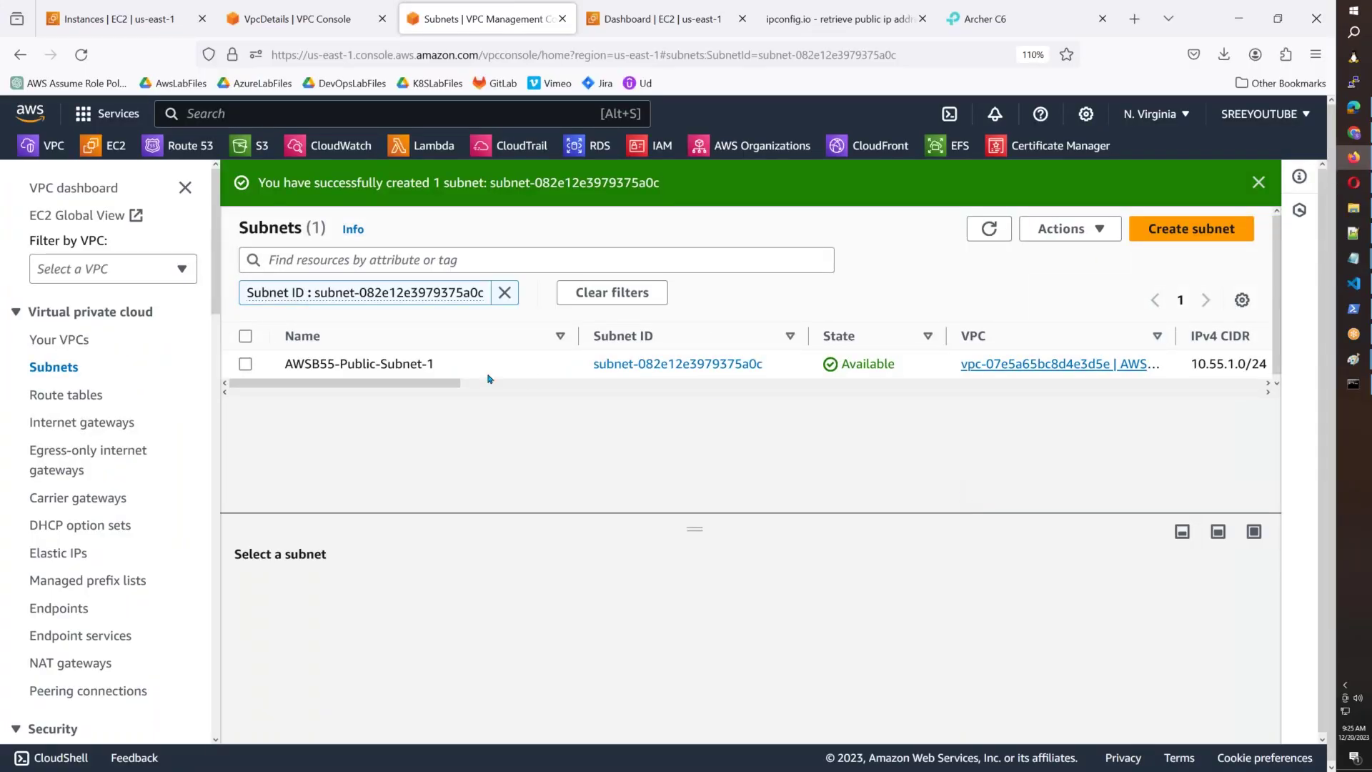
Check in the subnets table that AWSB55-Public-Subnet-1 is in us-east-1a.
click(1191, 228)
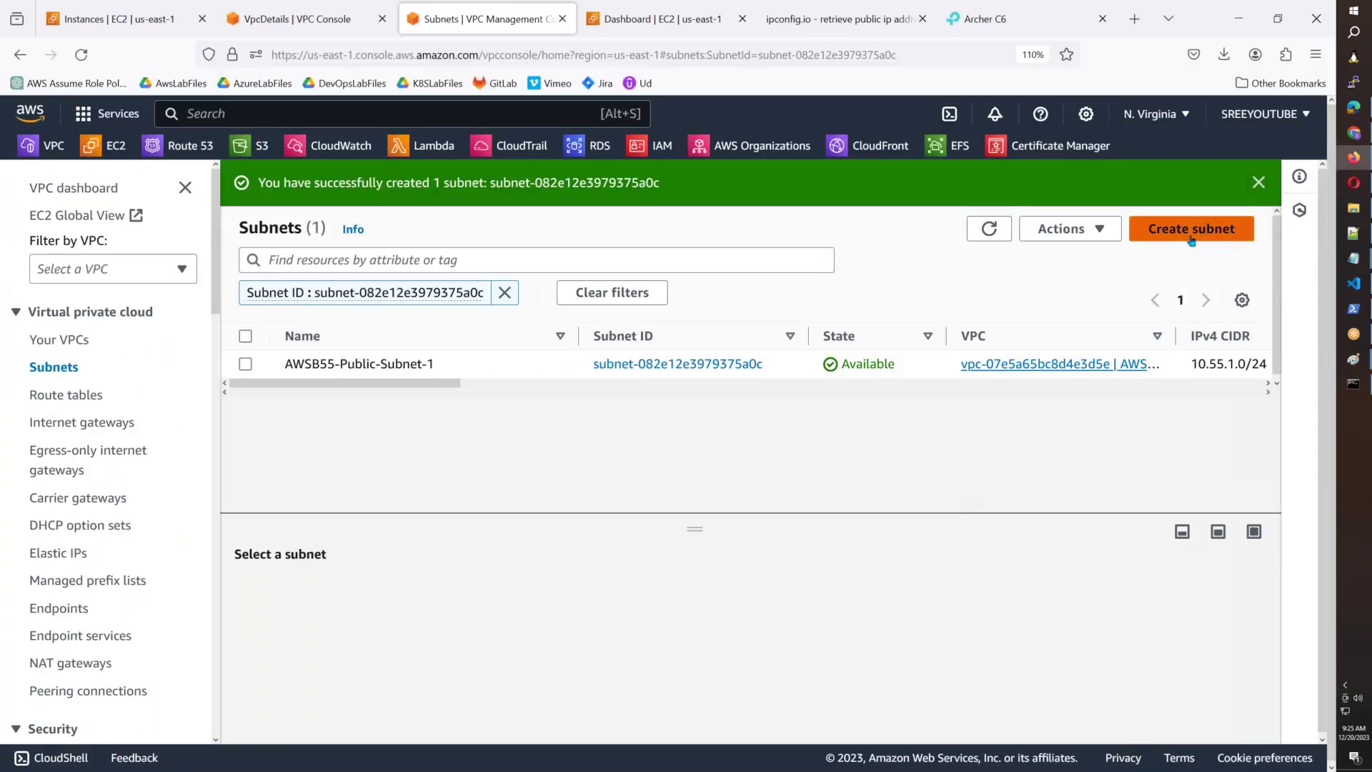
click(611, 609)
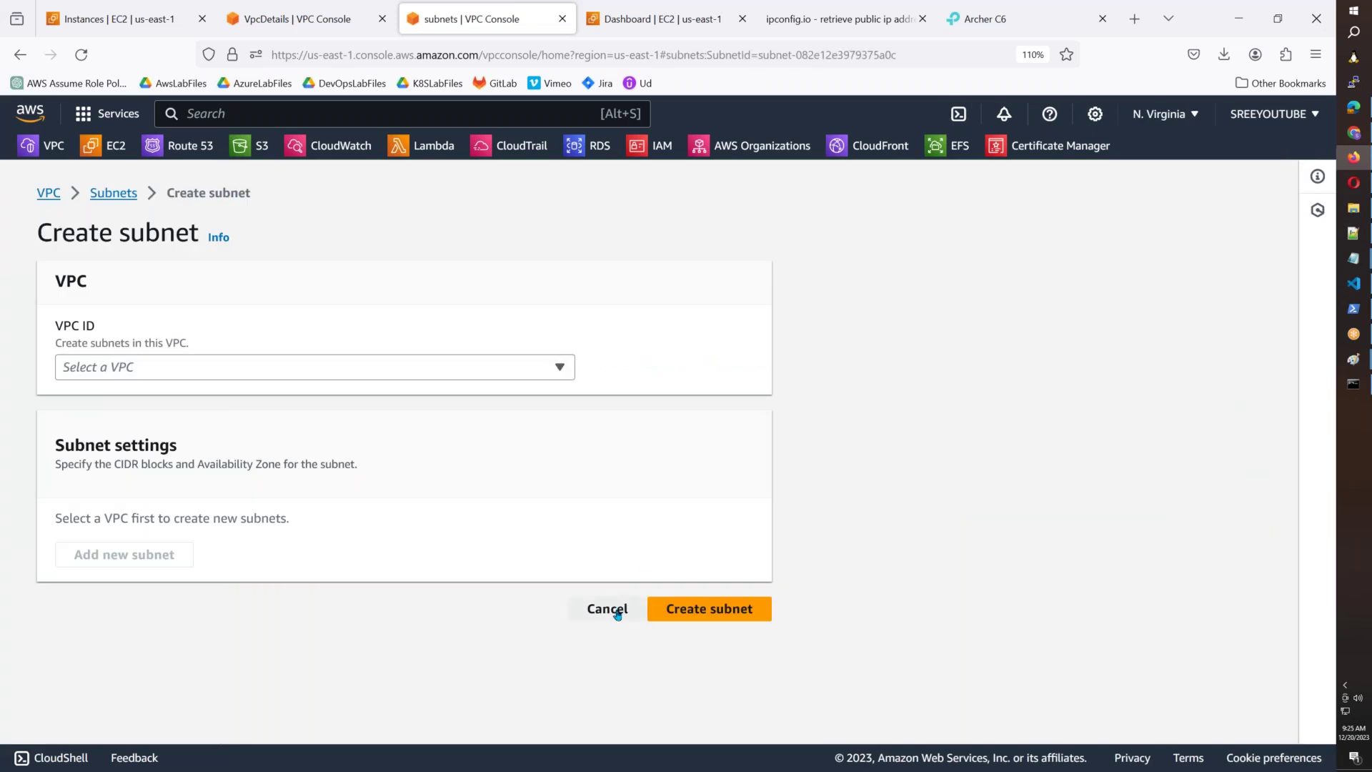
drag(411, 341, 759, 343)
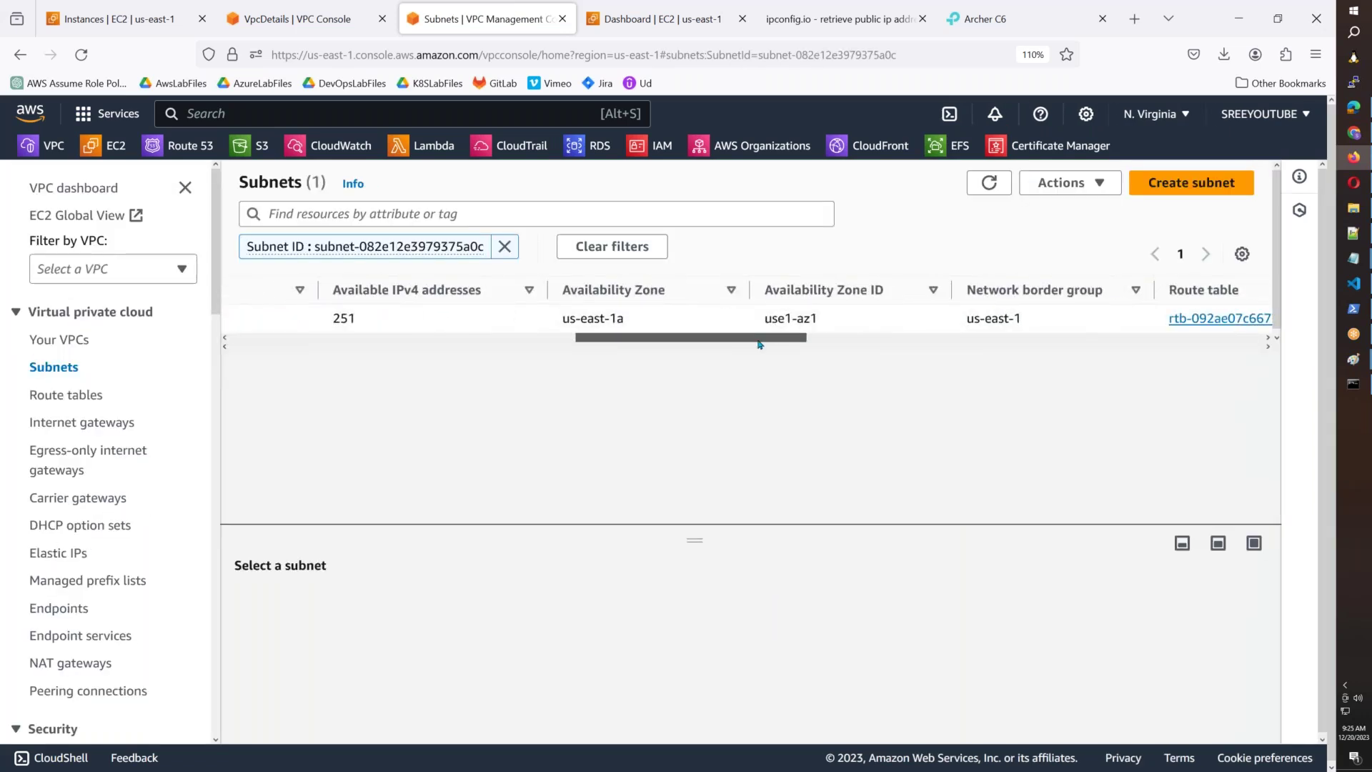
double_click(620, 318)
click(945, 321)
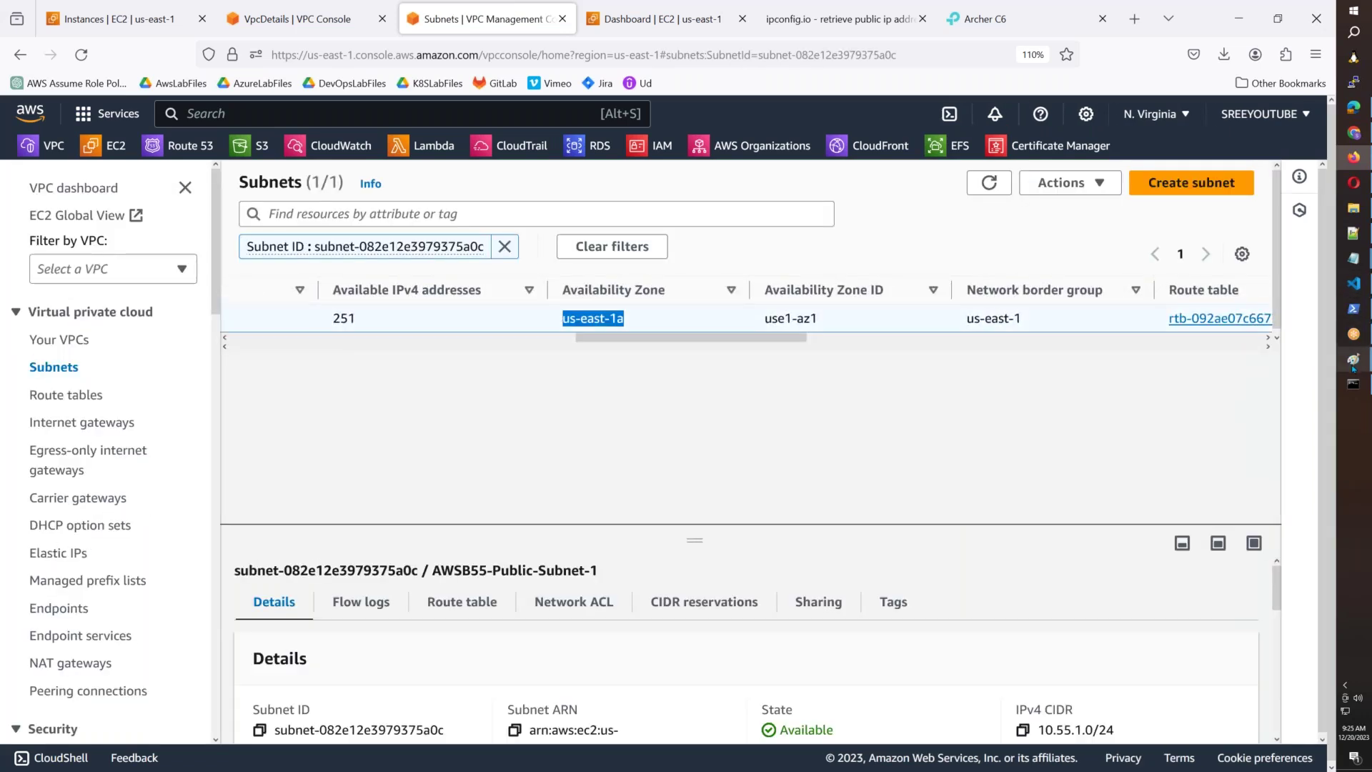
mouse_move(1338, 383)
click(1298, 426)
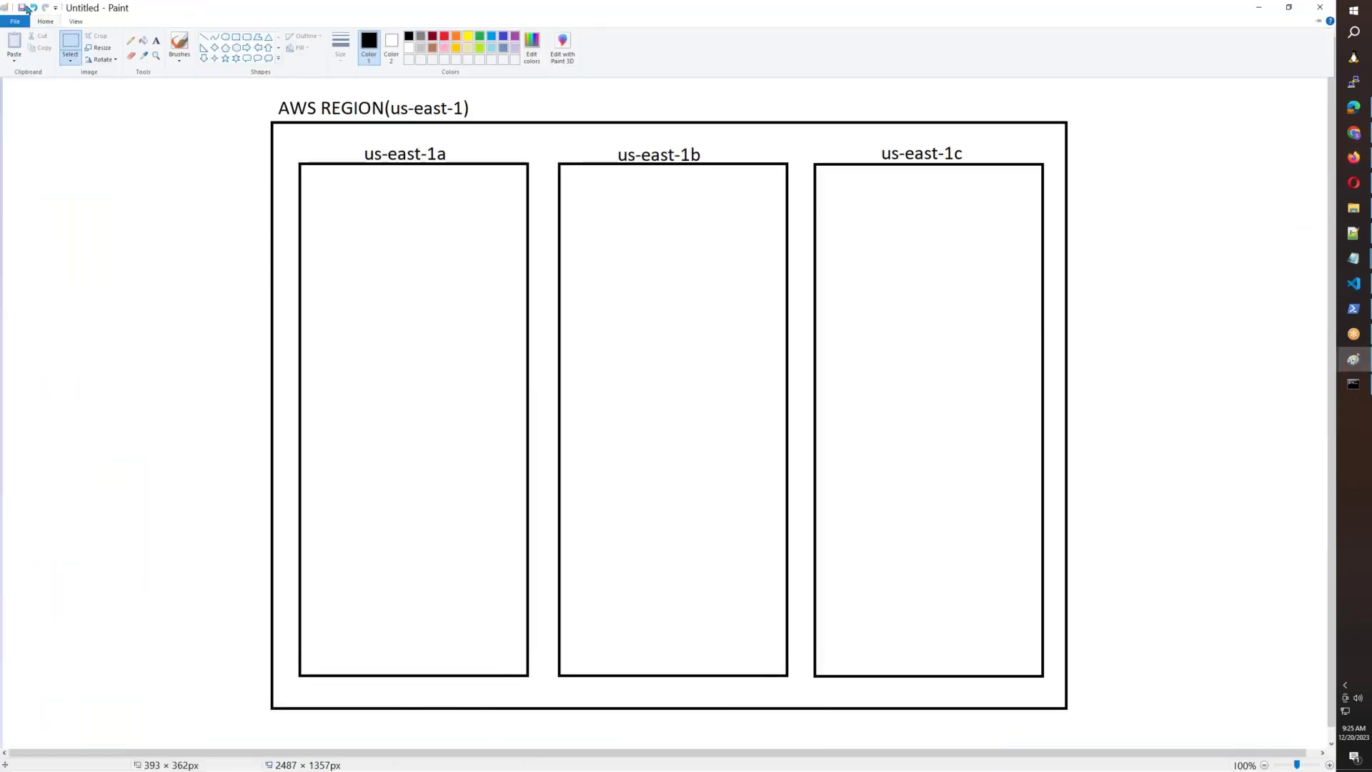
Draw a red-outlined box across the tops of the us-east-1a, 1b and 1c columns.
click(240, 39)
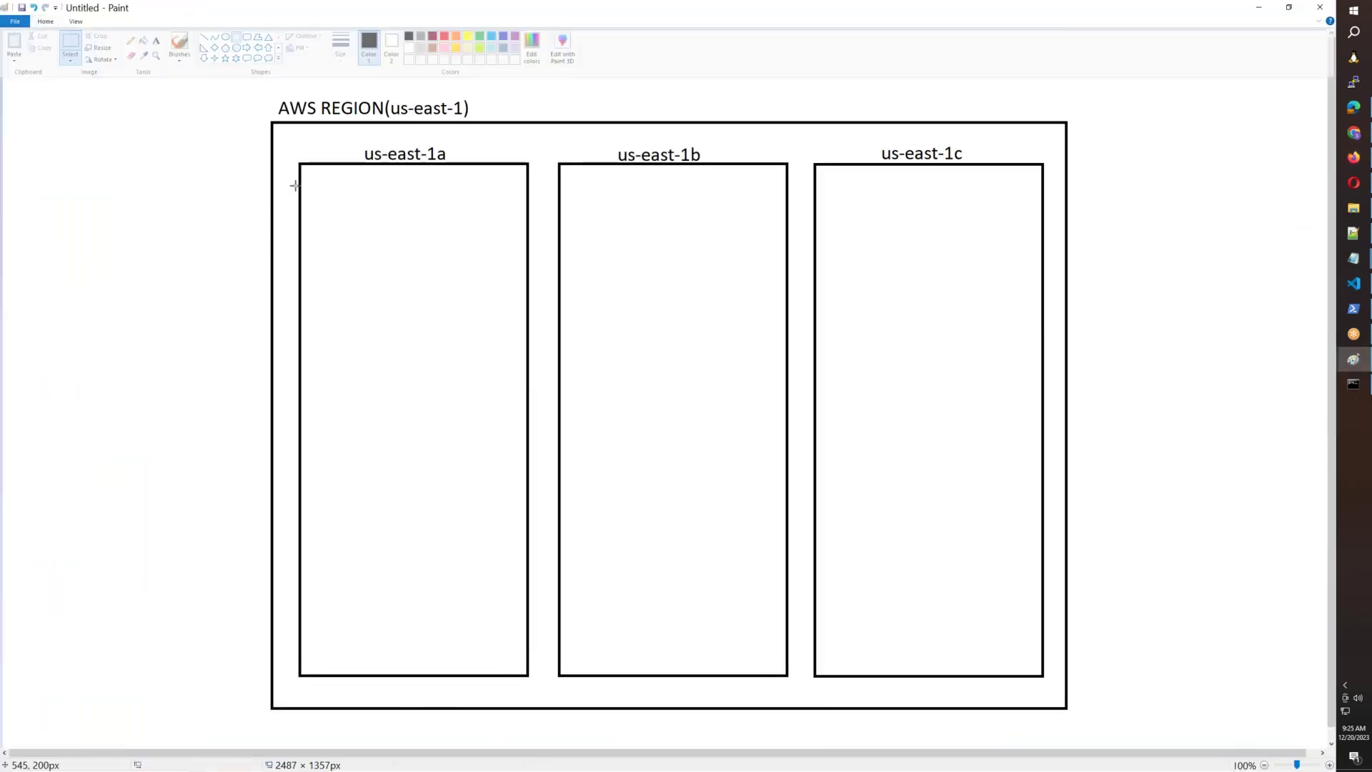
drag(300, 187, 529, 311)
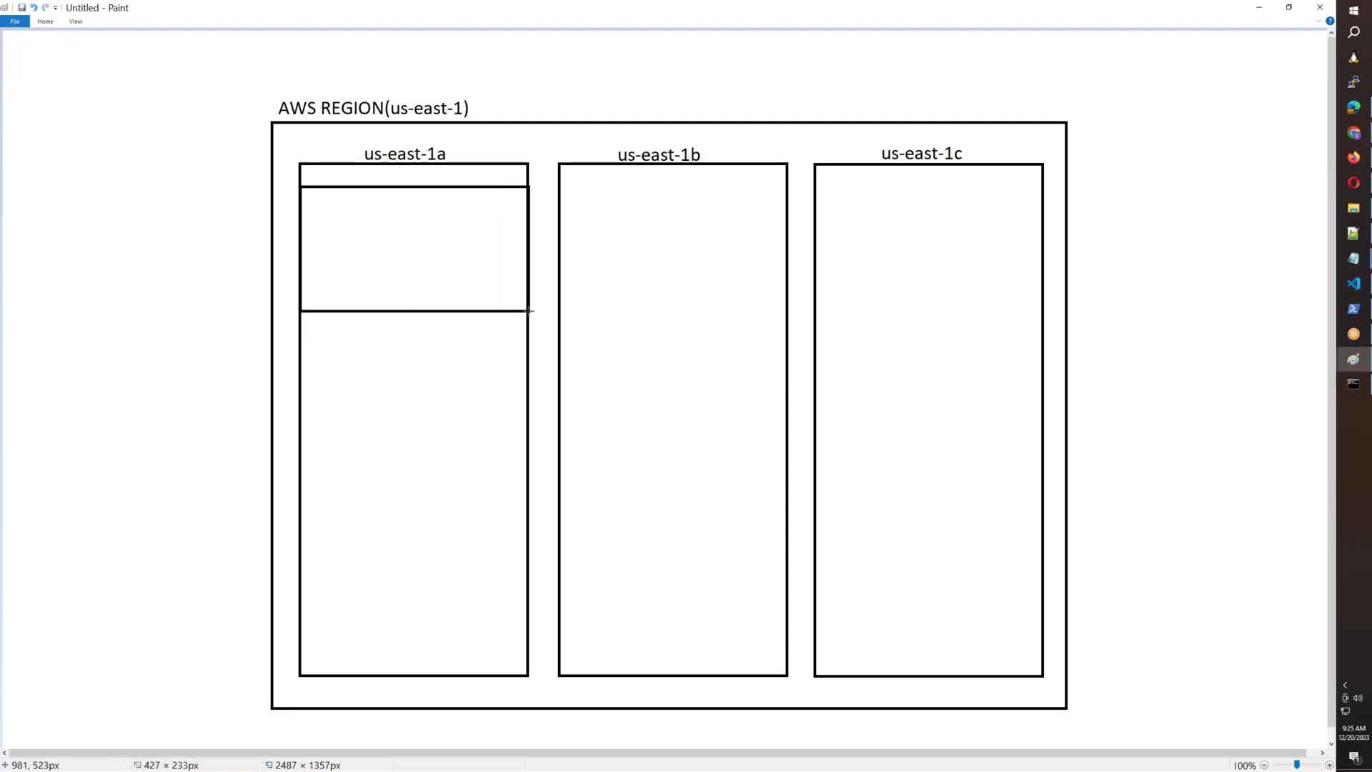
click(47, 22)
click(444, 35)
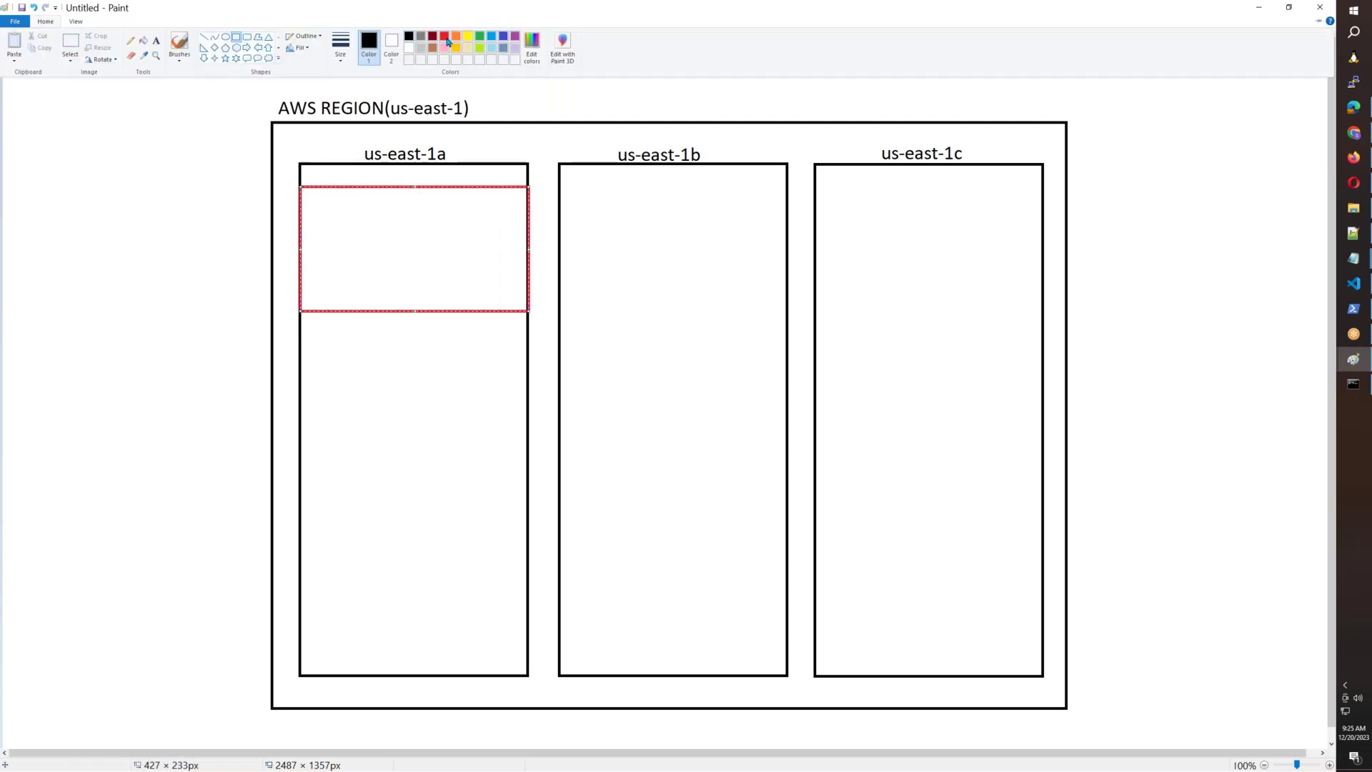
drag(529, 249, 1043, 305)
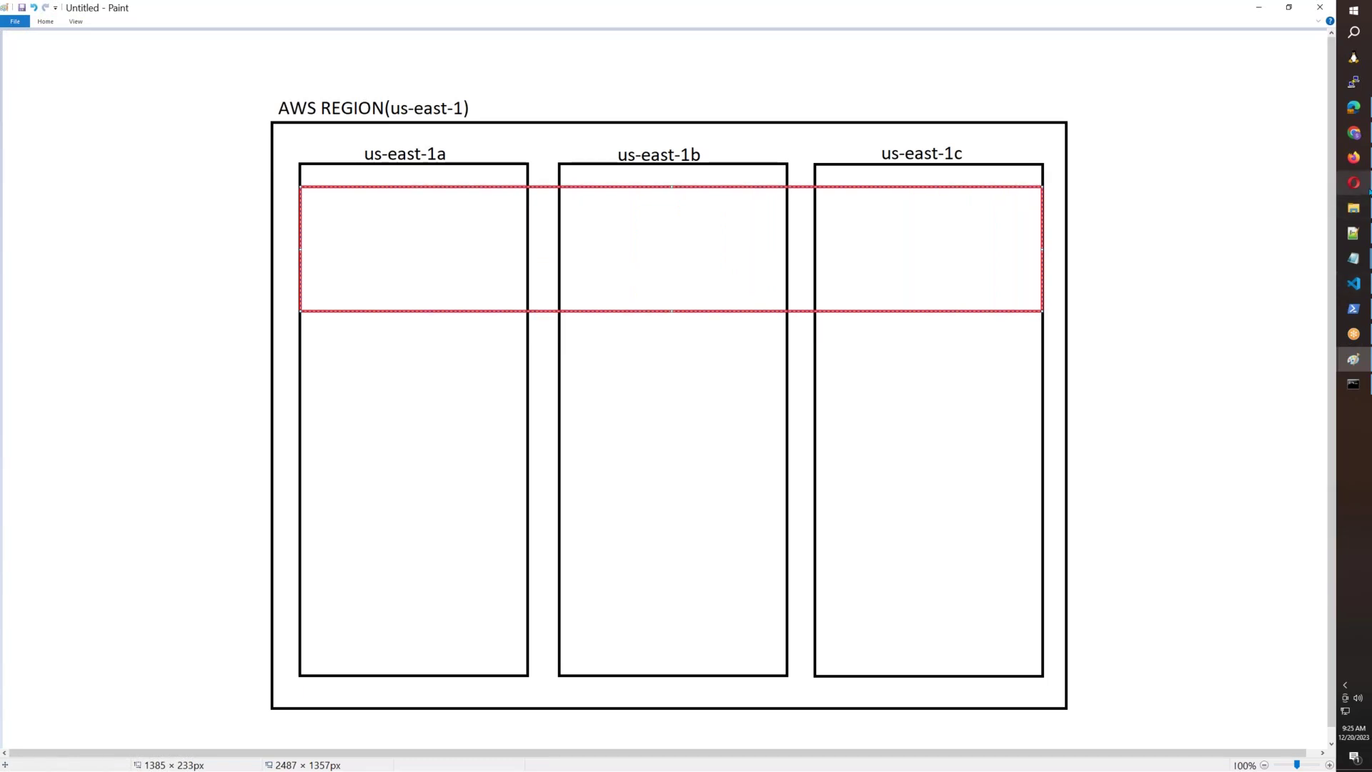
click(1353, 157)
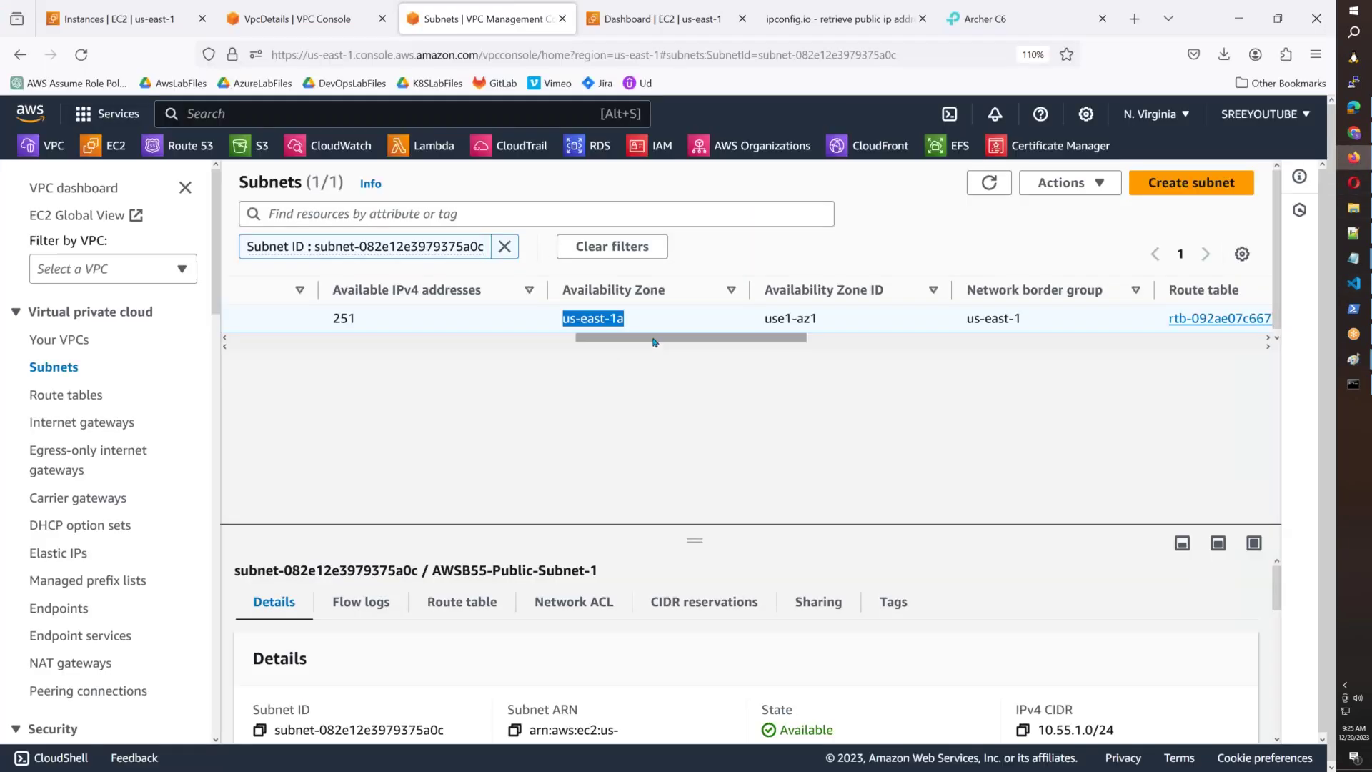
drag(654, 339, 308, 338)
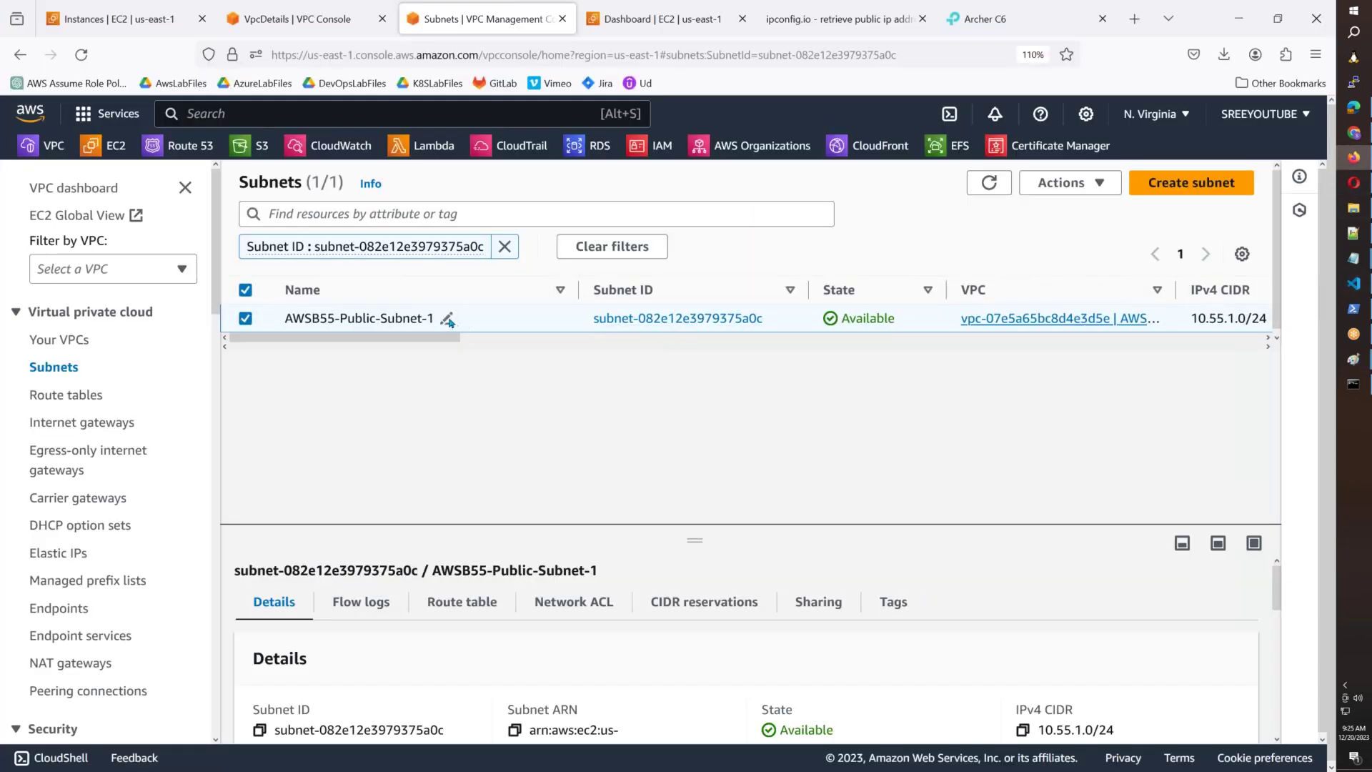
Copy the Subnet-1 name and start a new subnet in VPC AWSB55.
click(448, 319)
key(ctrl+a)
key(ctrl+c)
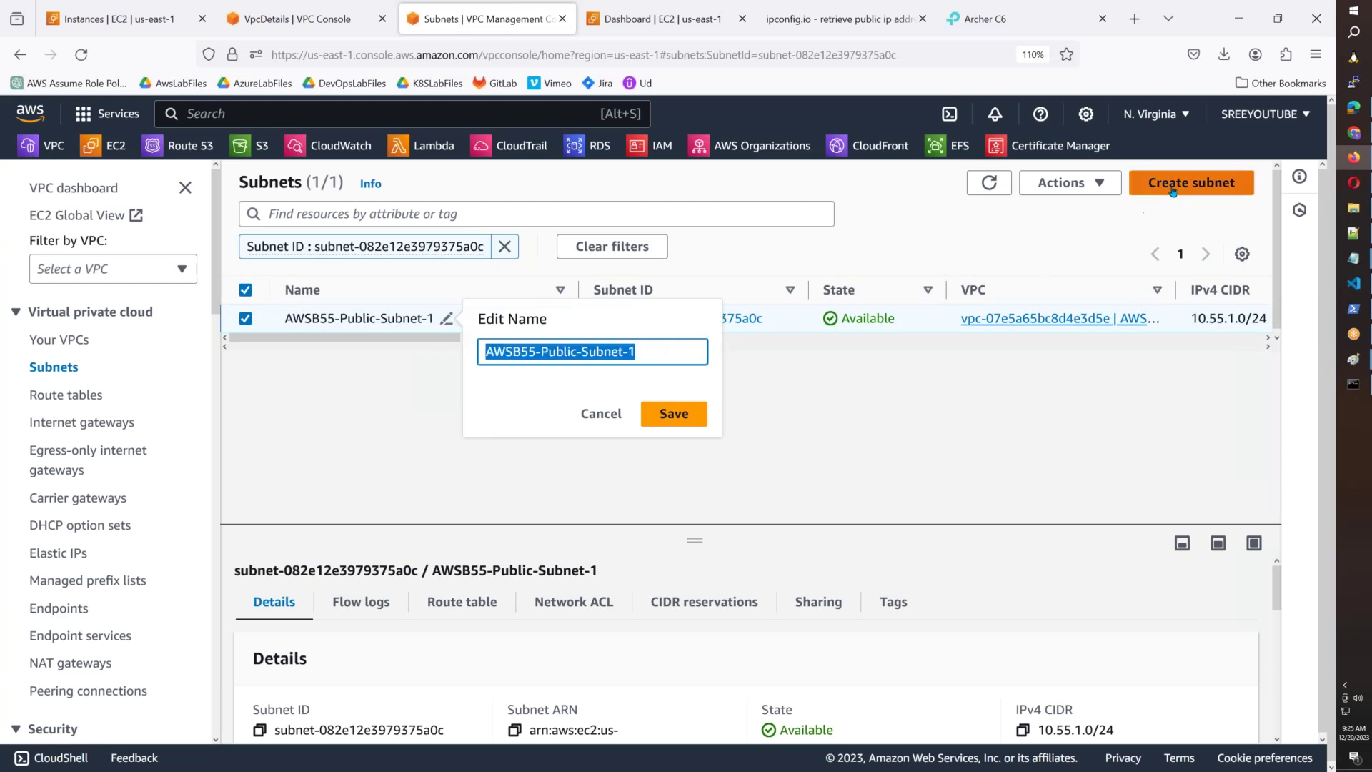
click(1150, 184)
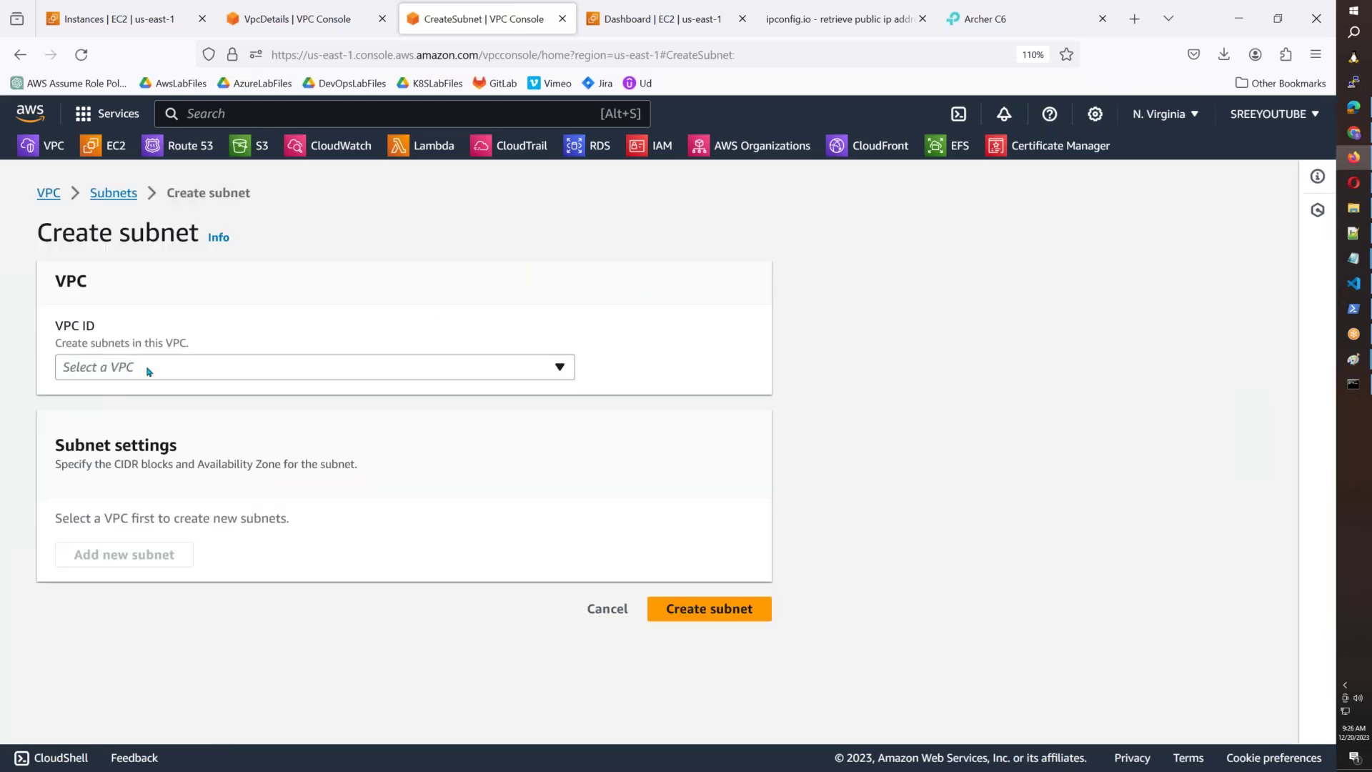
click(148, 369)
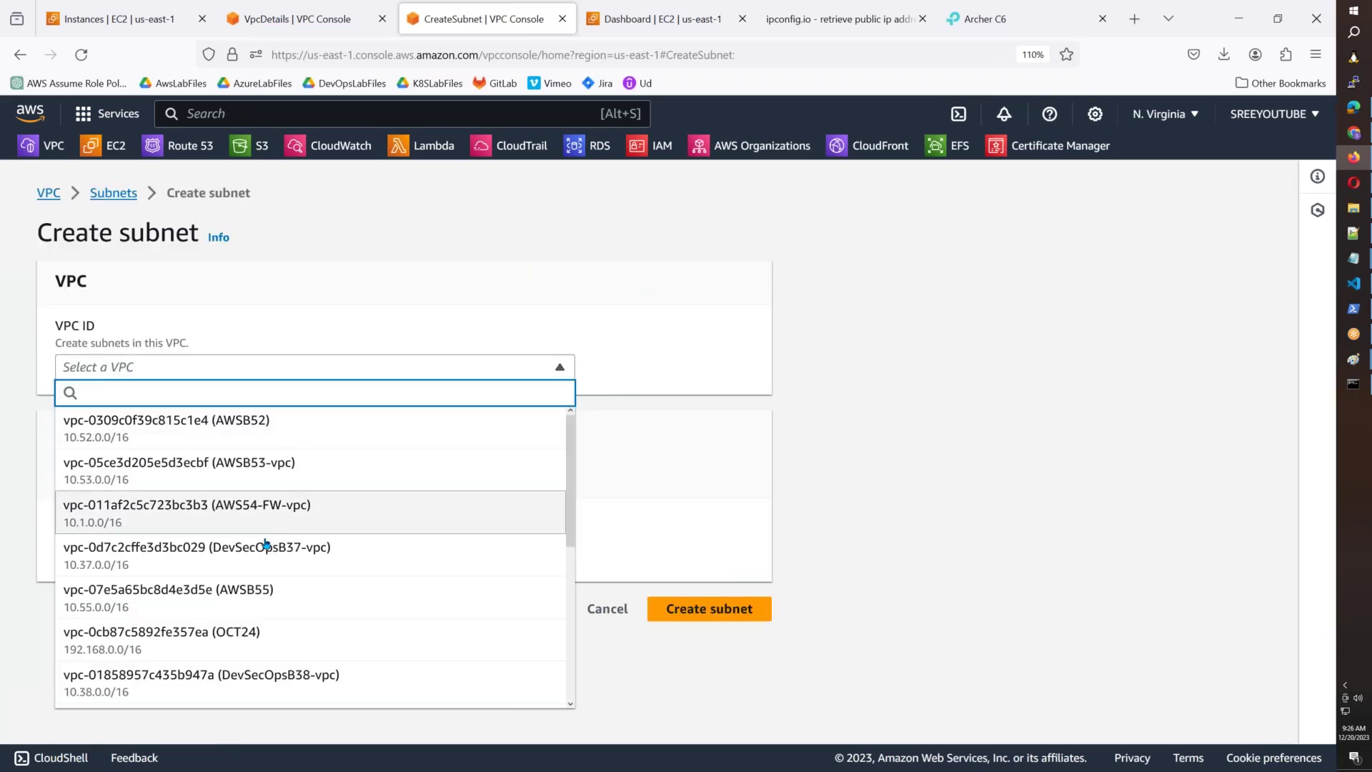
scroll(265, 500, down, 4)
scroll(264, 465, up, 2)
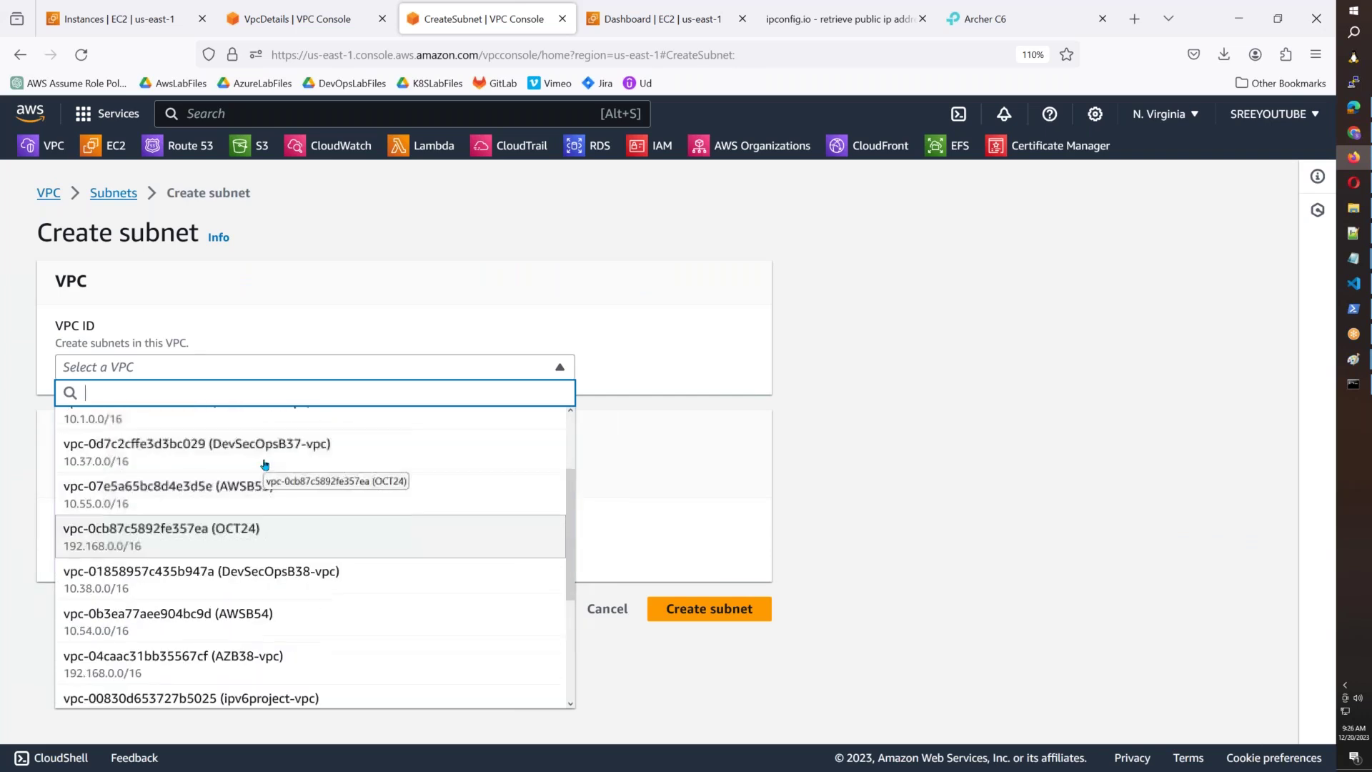
click(260, 491)
Create AWSB55-Public-Subnet-2 with CIDR 10.55.2.0/24 in us-east-1b.
click(114, 687)
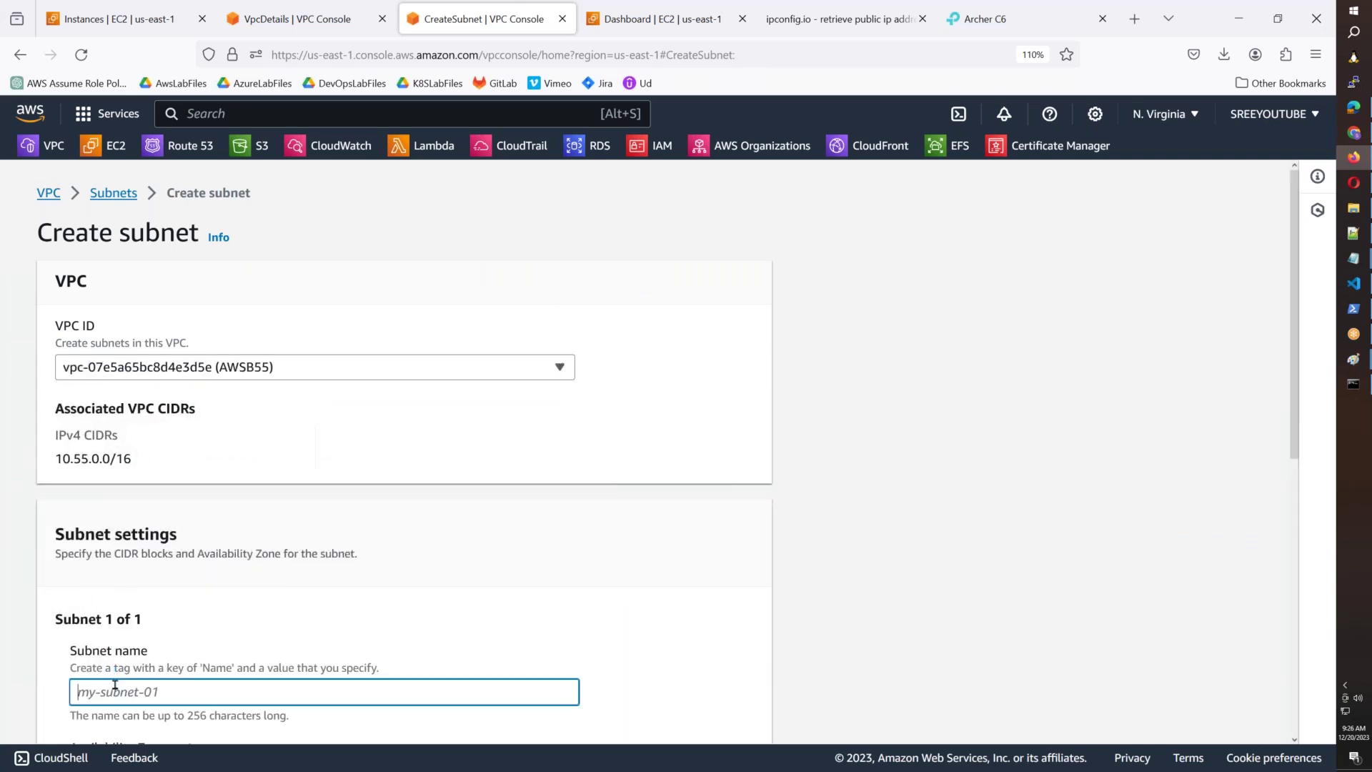
key(ctrl+v)
key(BackSpace)
text(2)
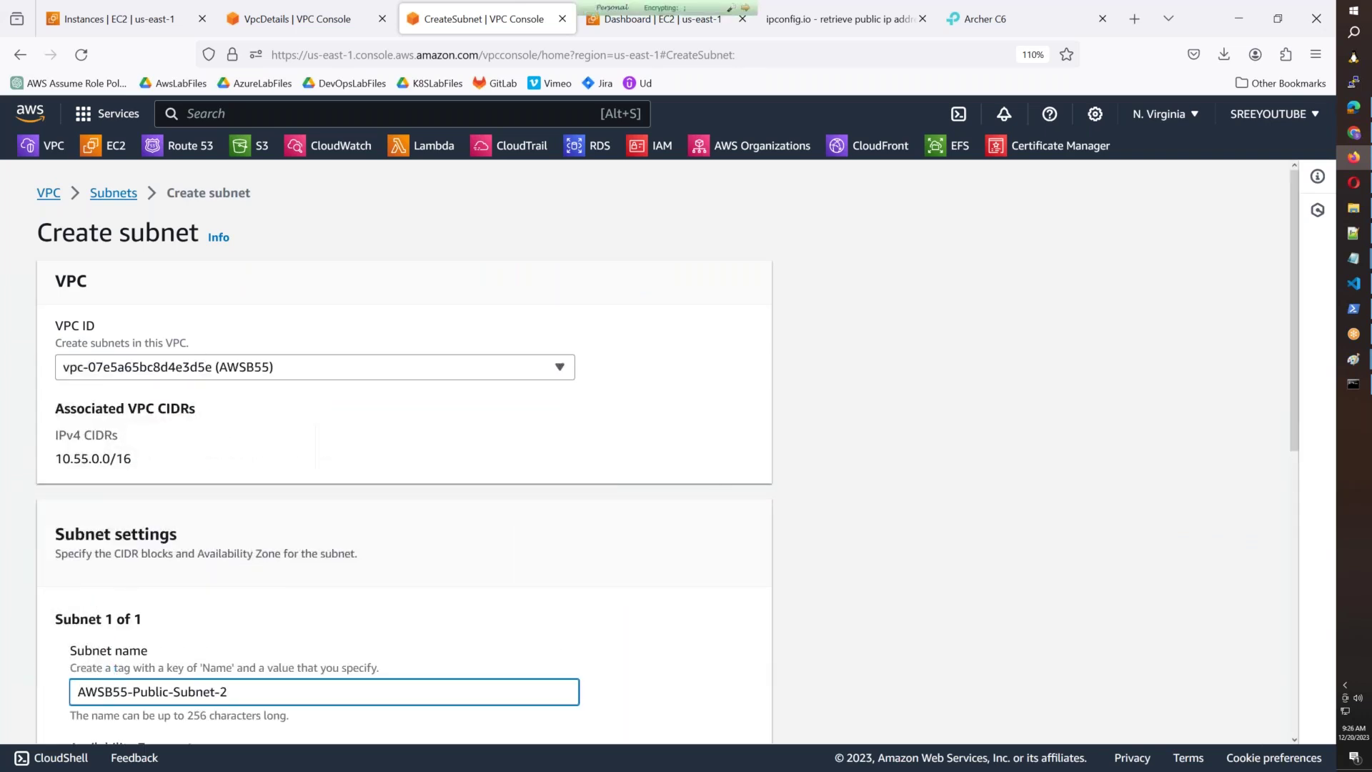
scroll(199, 664, down, 3)
scroll(203, 651, down, 2)
click(105, 646)
text(10.)
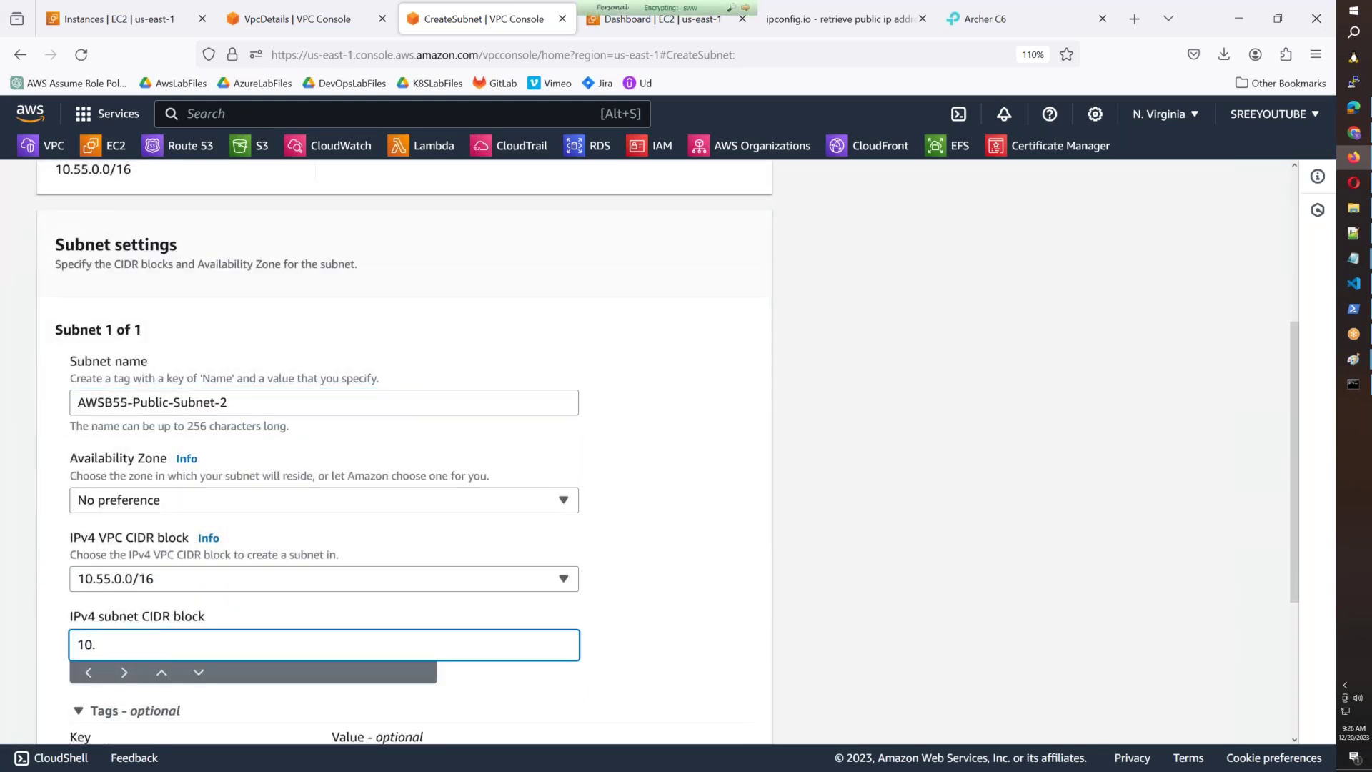
text(55.2.0/24)
click(135, 505)
click(389, 323)
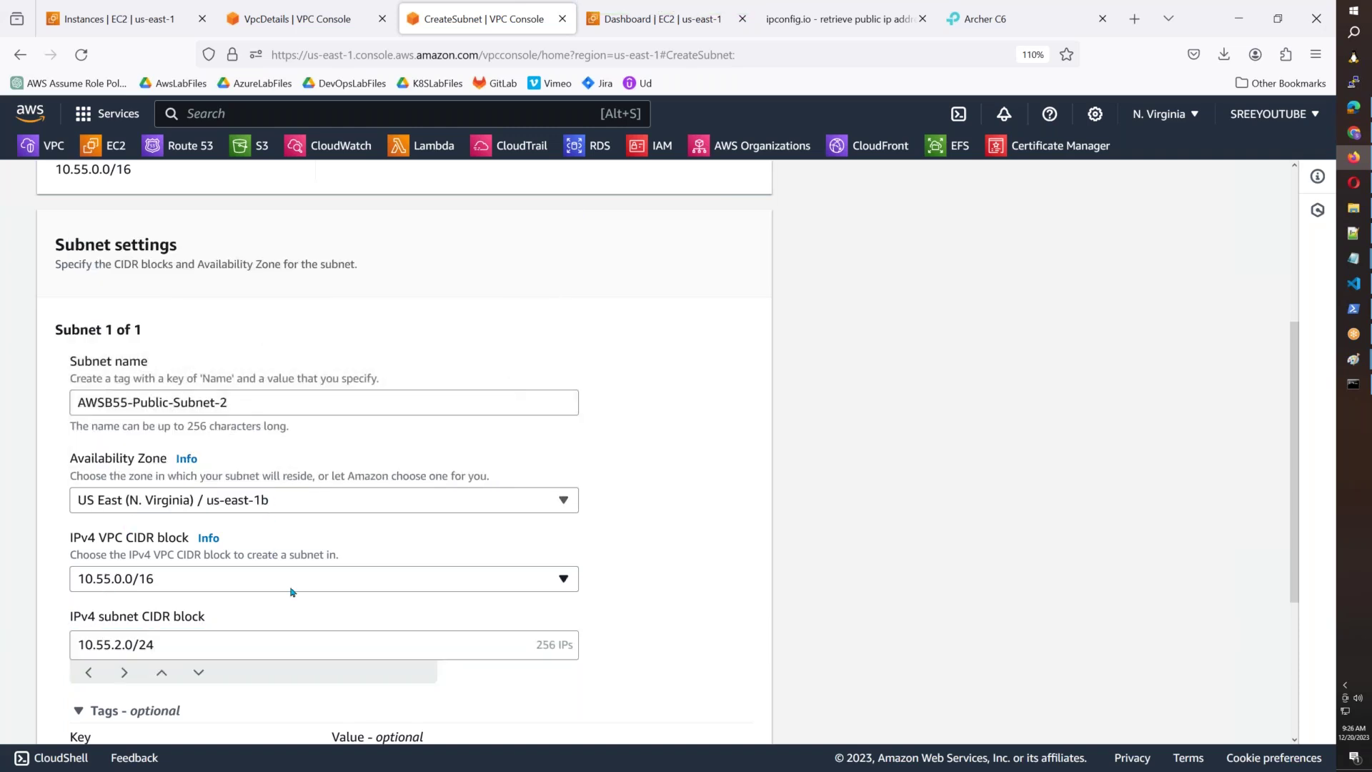
scroll(373, 623, down, 3)
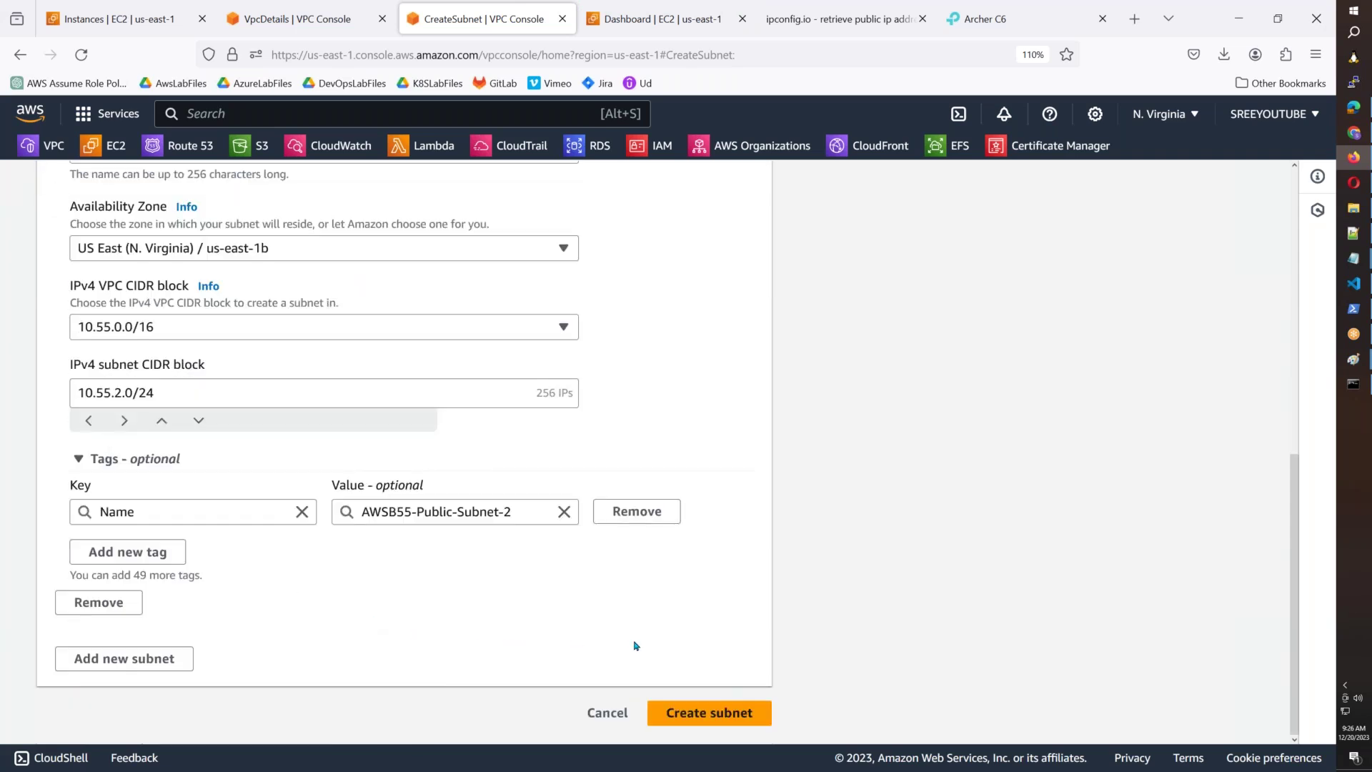
click(680, 703)
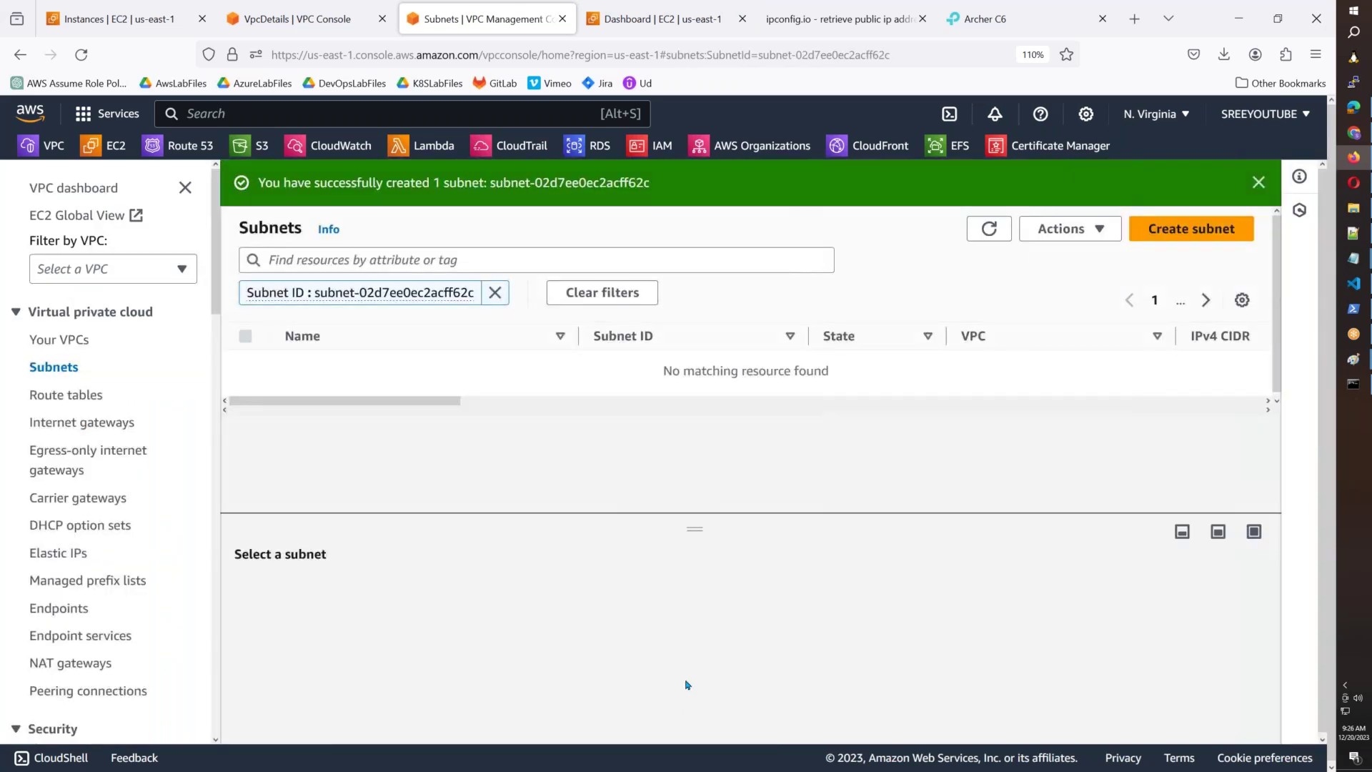
Start a new subnet in VPC AWSB55 named AWSB55-Public-Subnet-3 in zone us-east-1c.
click(1191, 229)
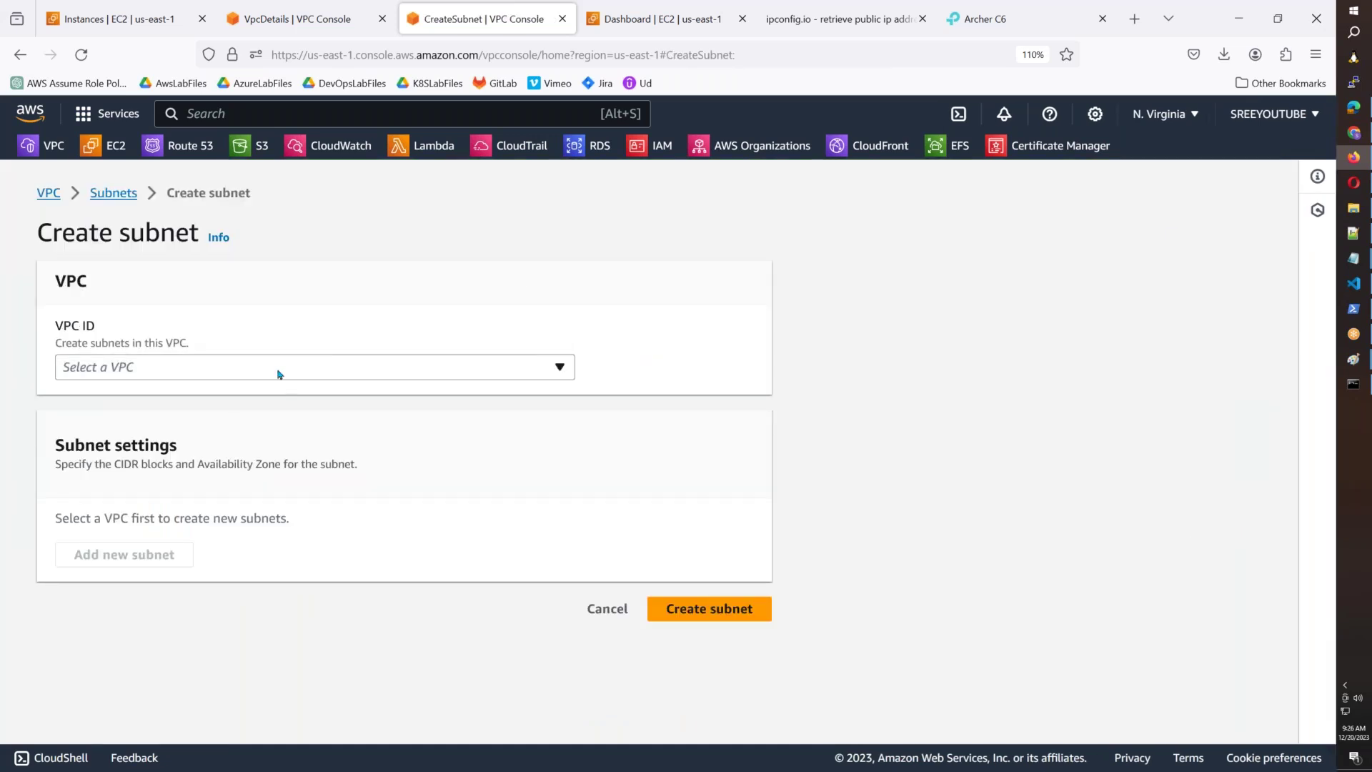
click(272, 378)
click(261, 593)
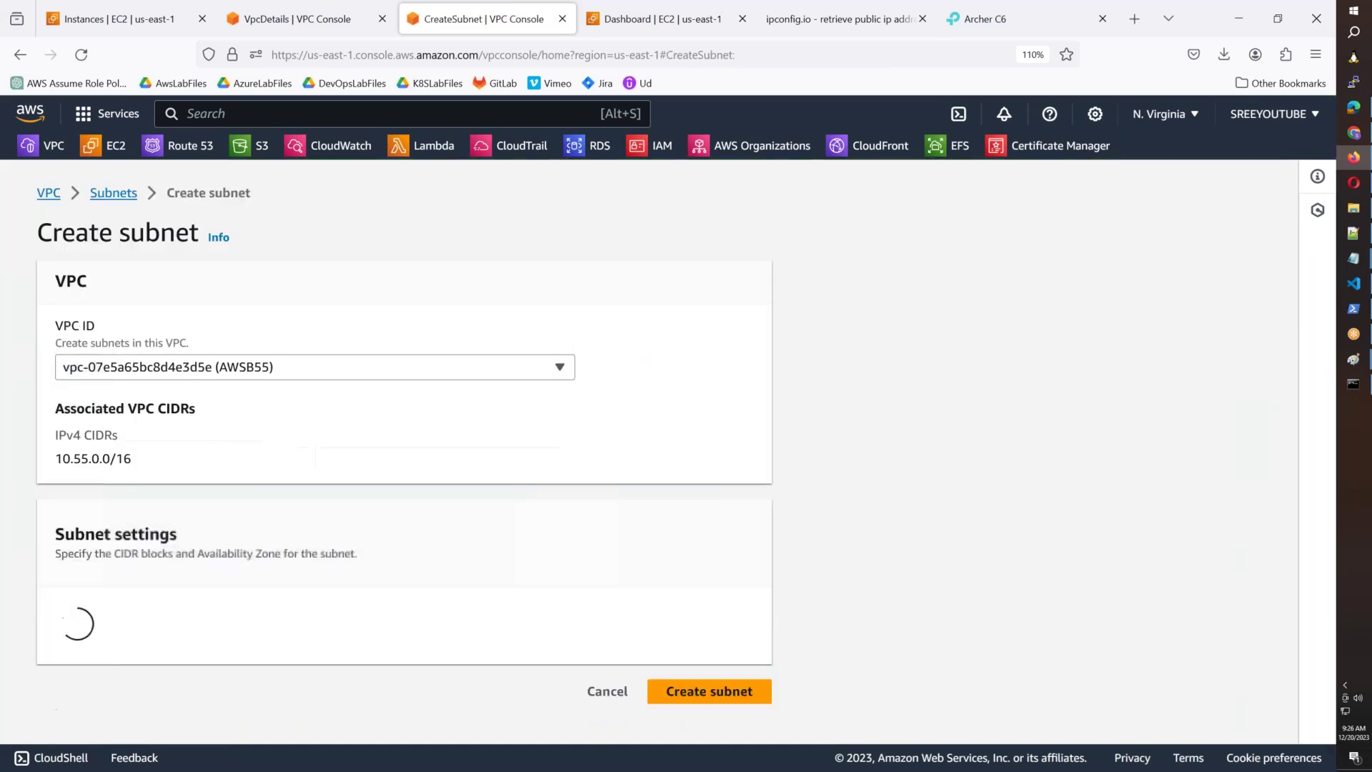
click(103, 689)
key(ctrl+v)
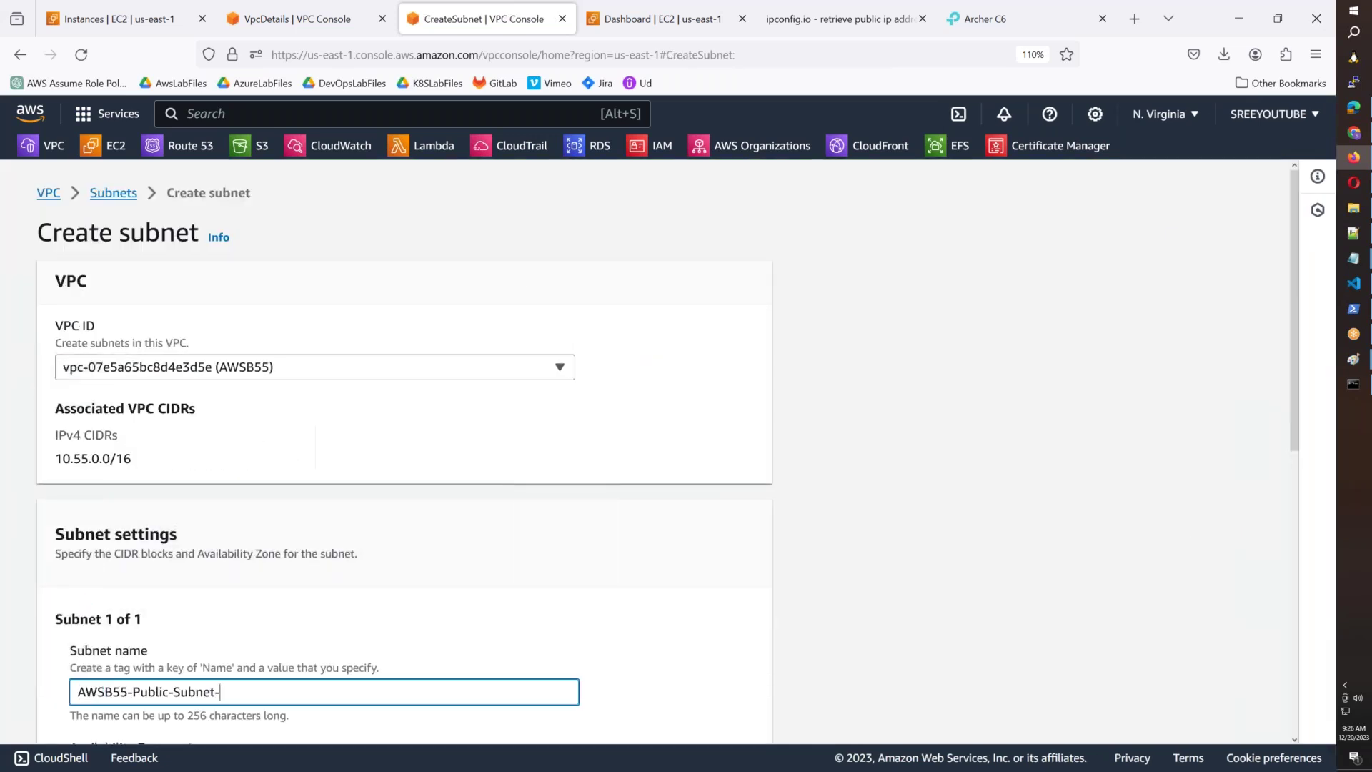
text(3)
scroll(166, 657, down, 4)
click(157, 498)
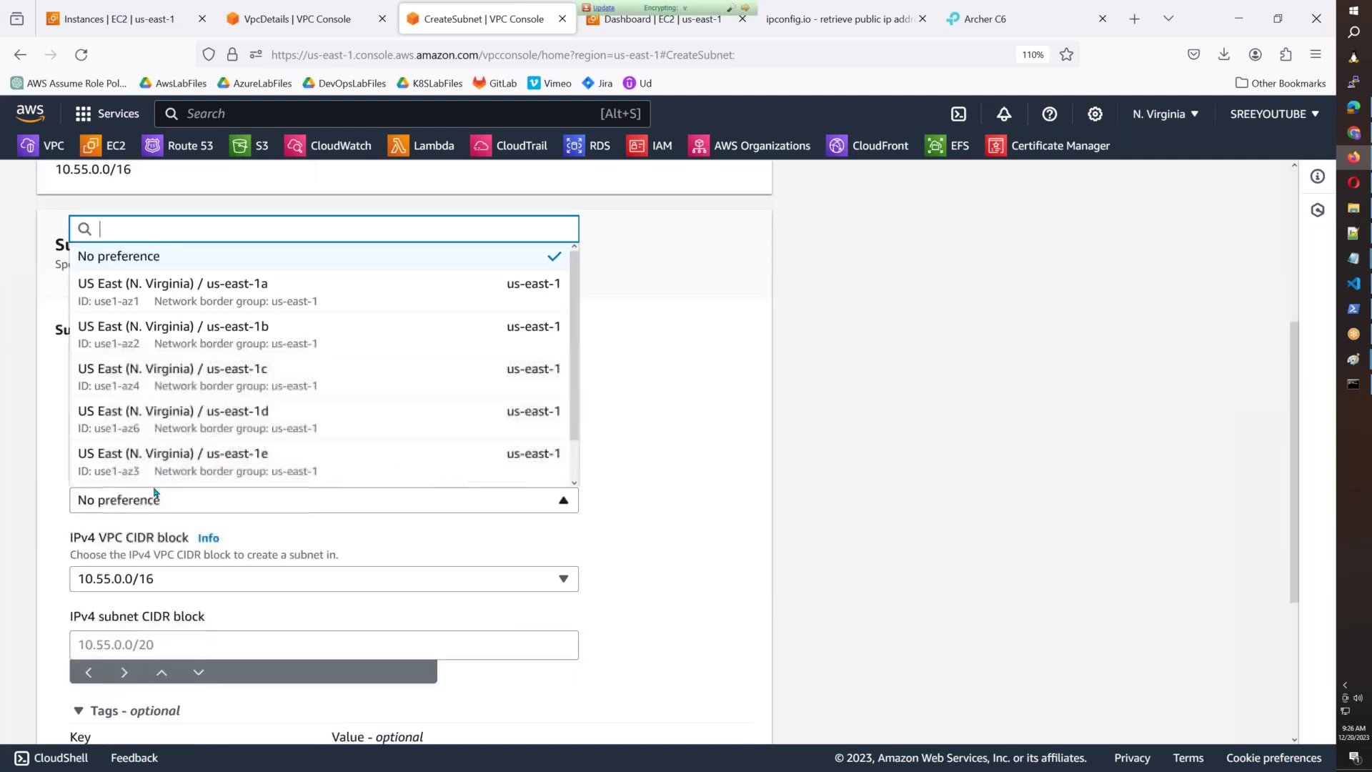
click(264, 401)
Enter CIDR block 10.55.3.0/24, fixing the mistyped octets, and create the subnet.
click(119, 646)
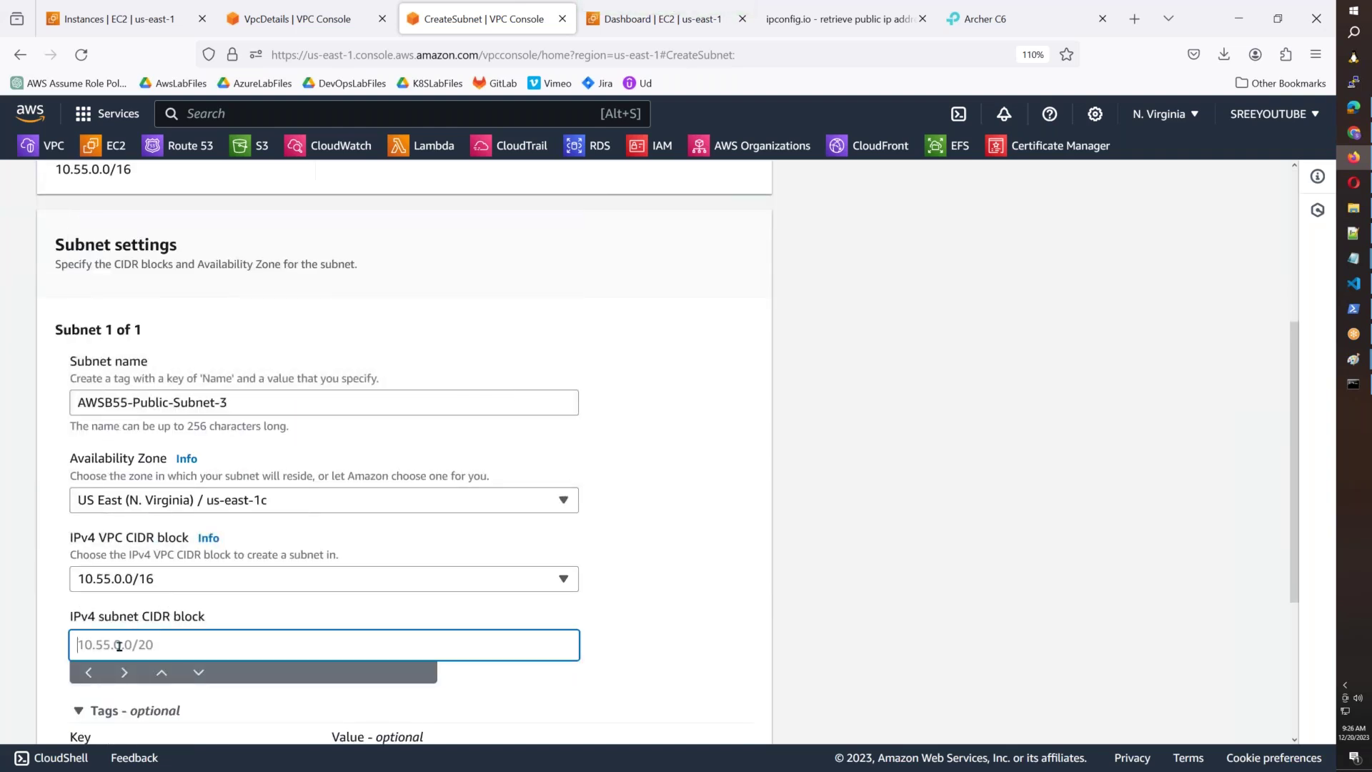
text(10.5.)
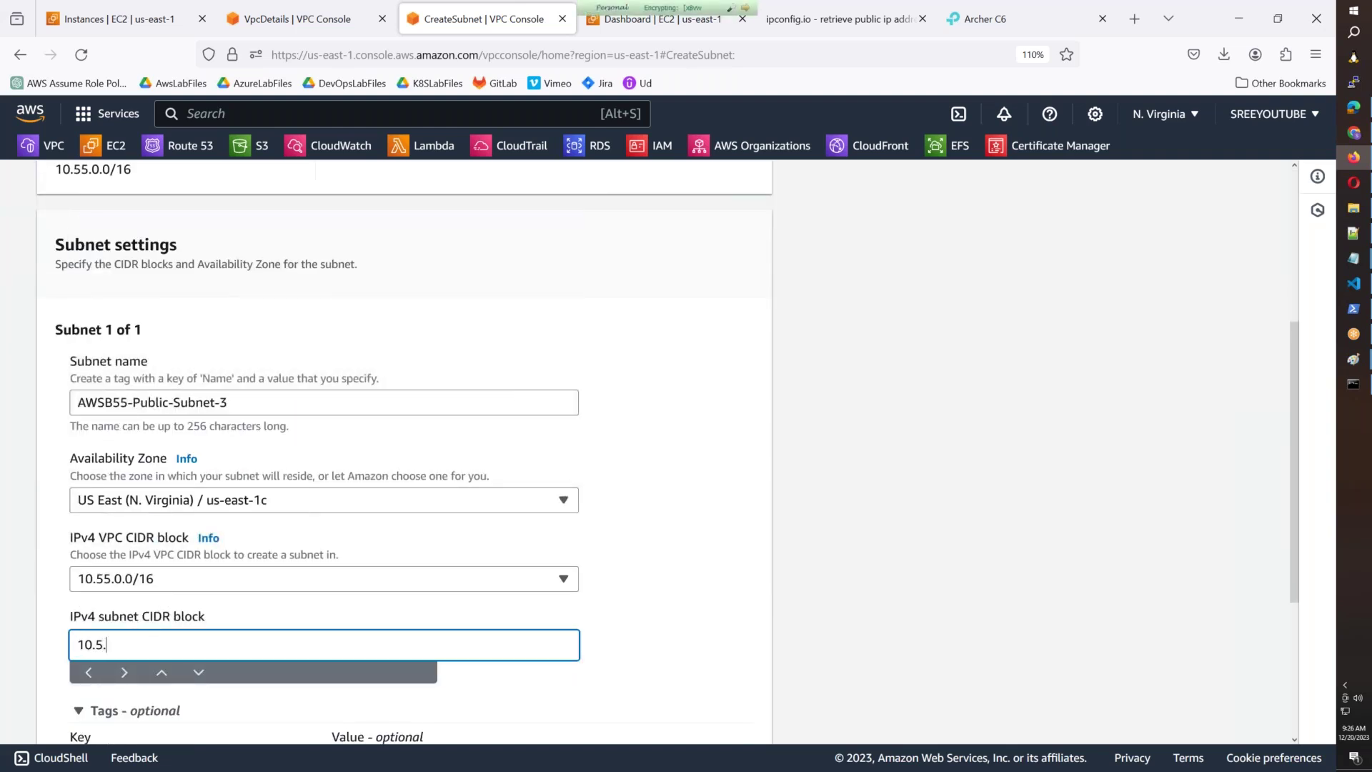
text(4)
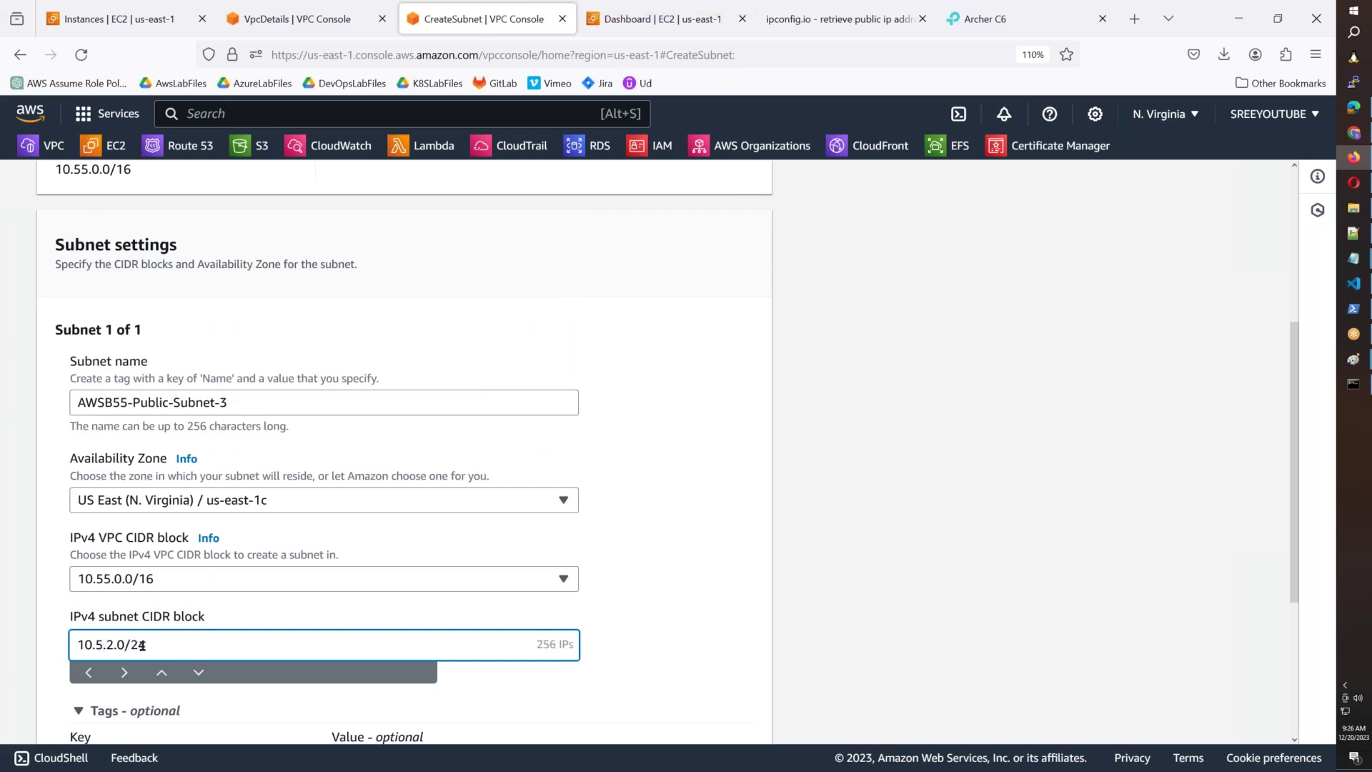
scroll(158, 572, down, 4)
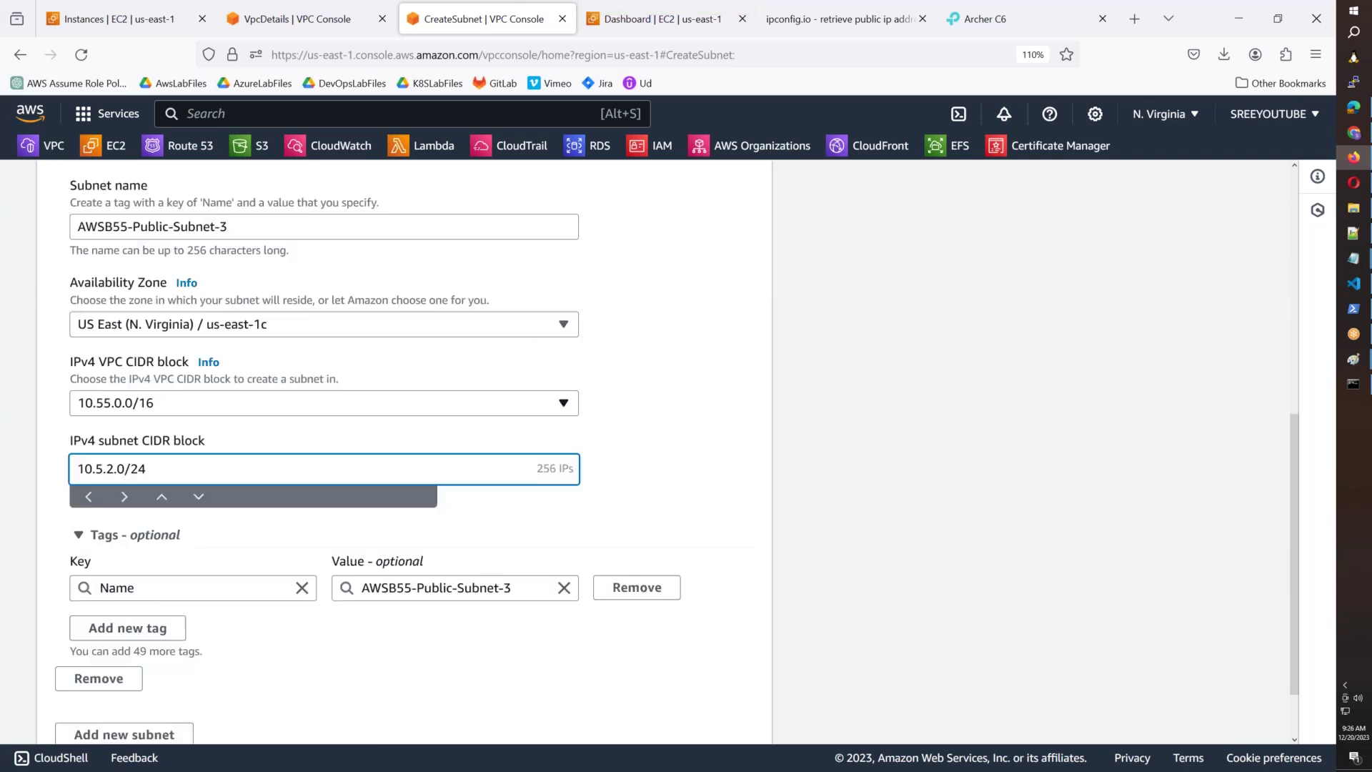
click(715, 730)
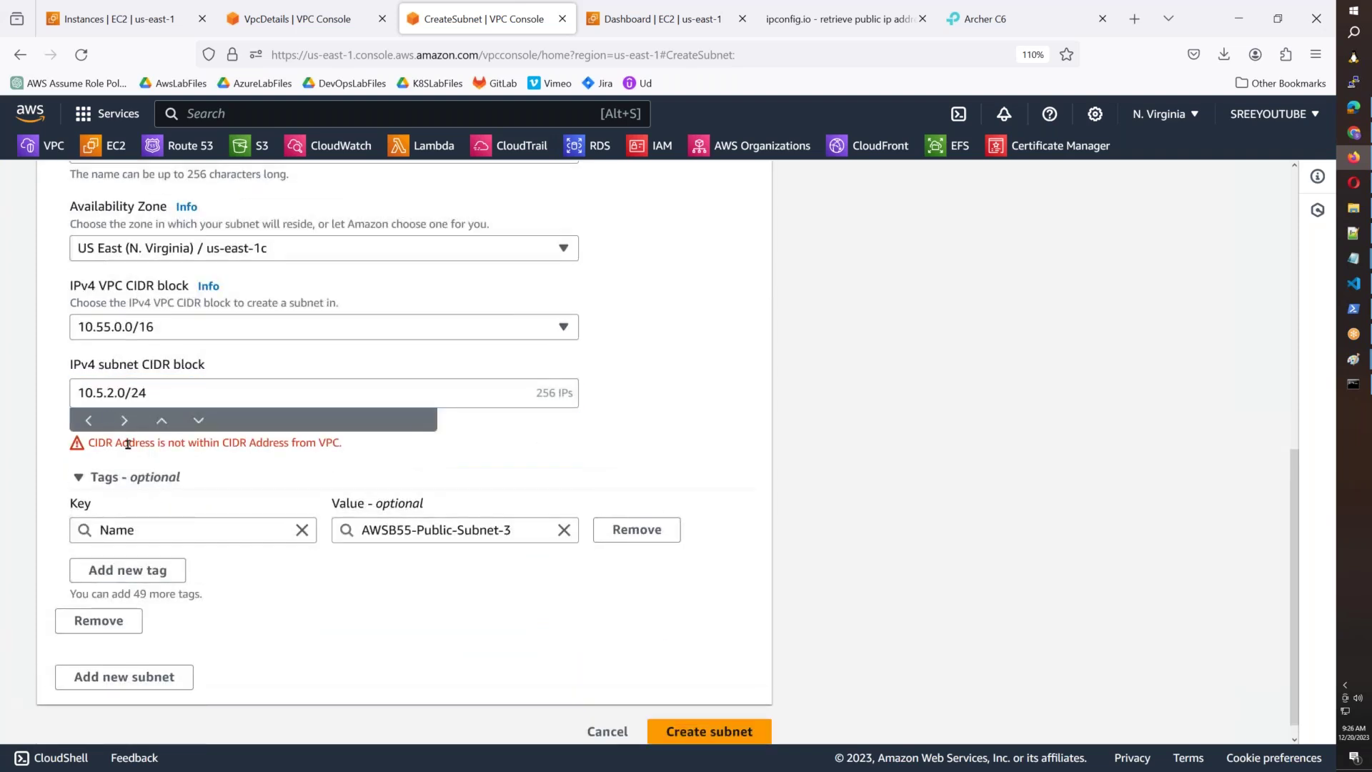
click(102, 392)
text(5)
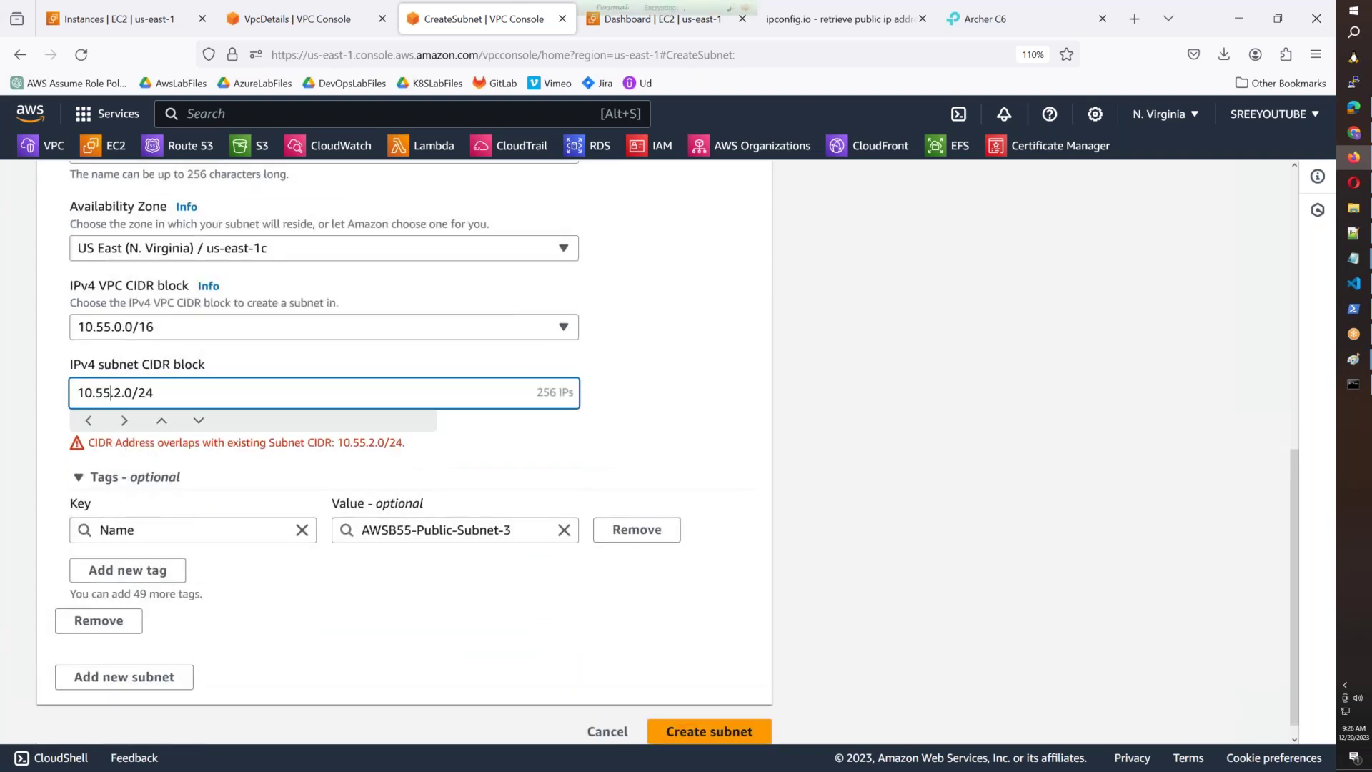
scroll(303, 445, down, 1)
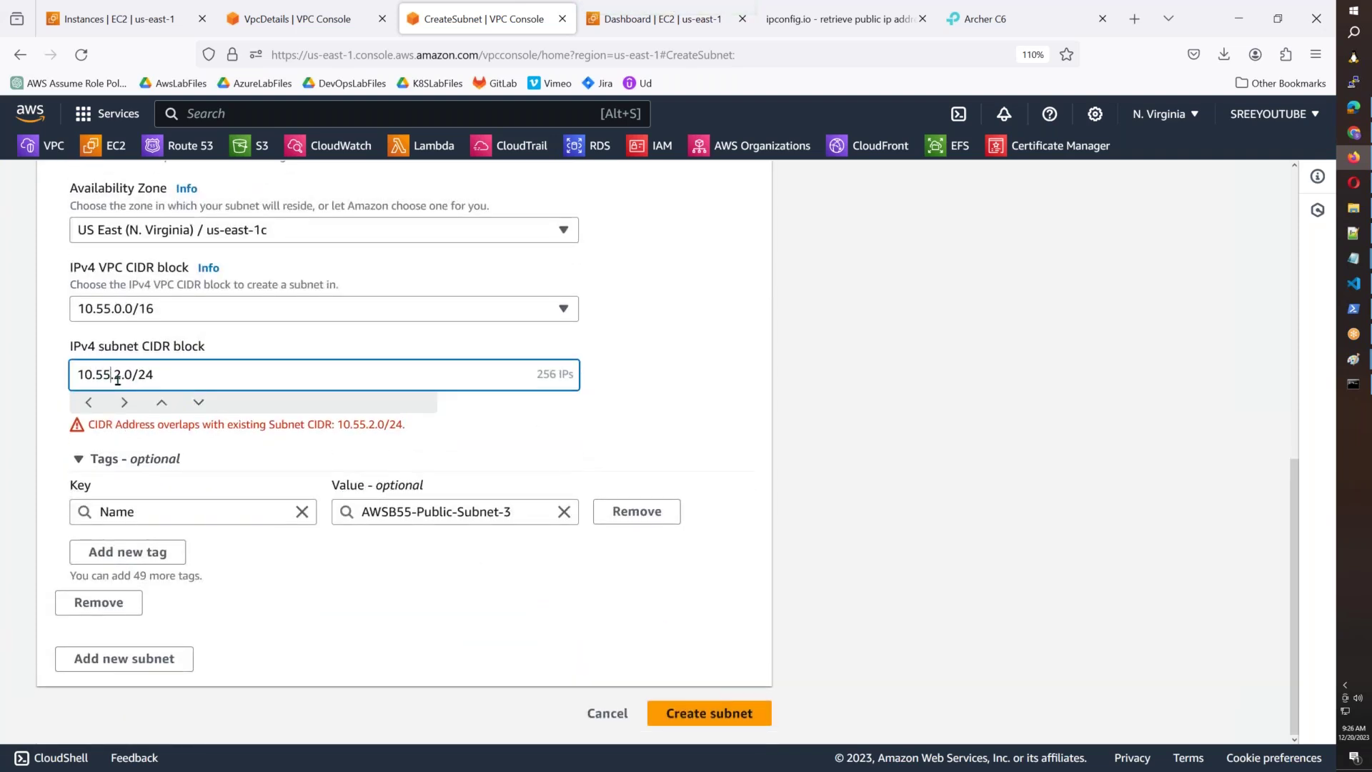
click(678, 715)
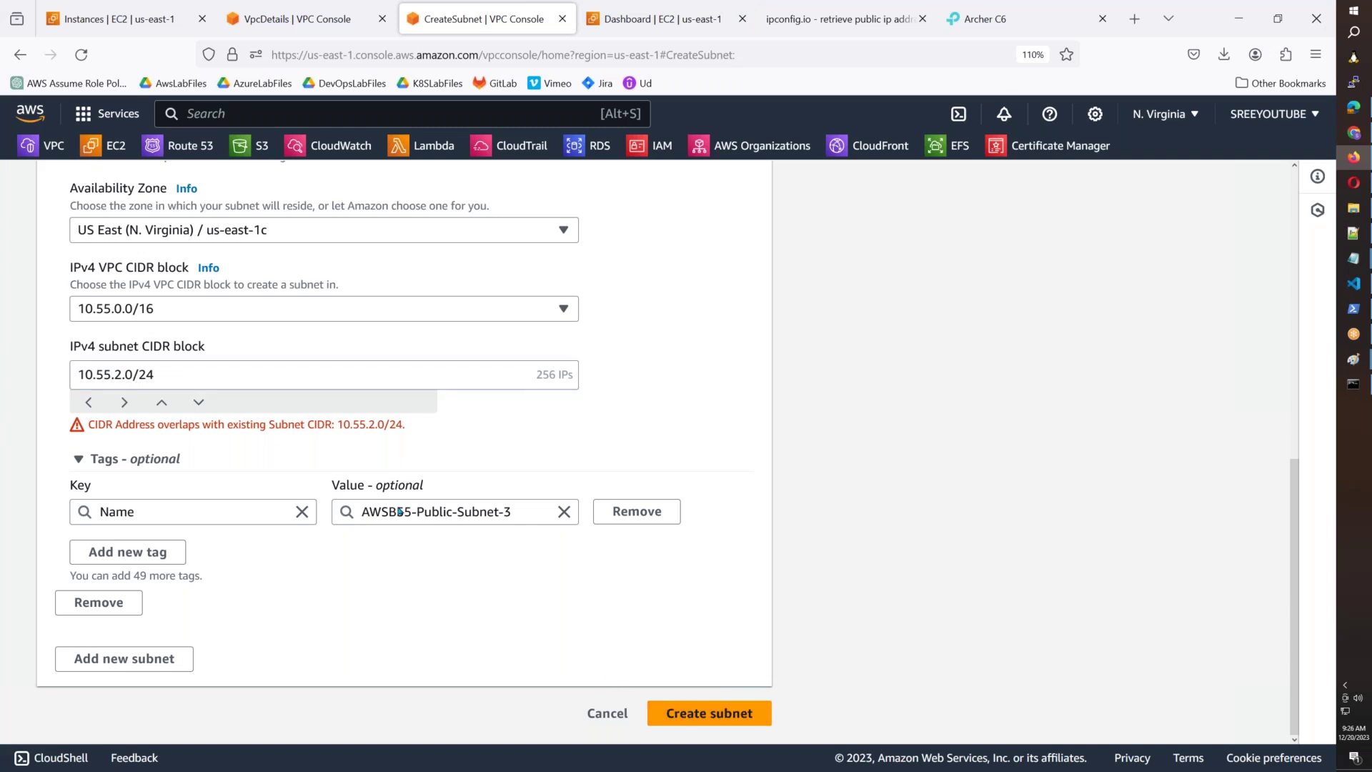
click(121, 371)
key(BackSpace)
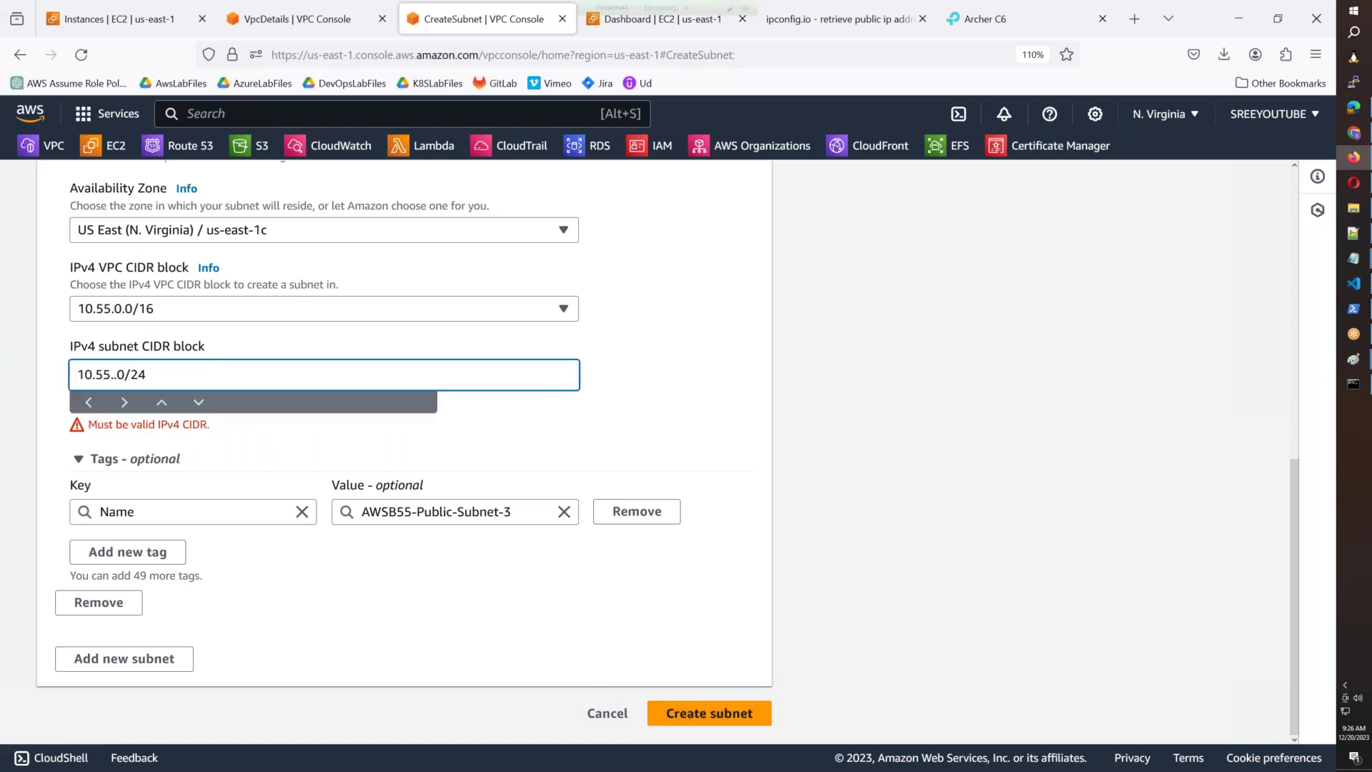
text(3)
click(709, 717)
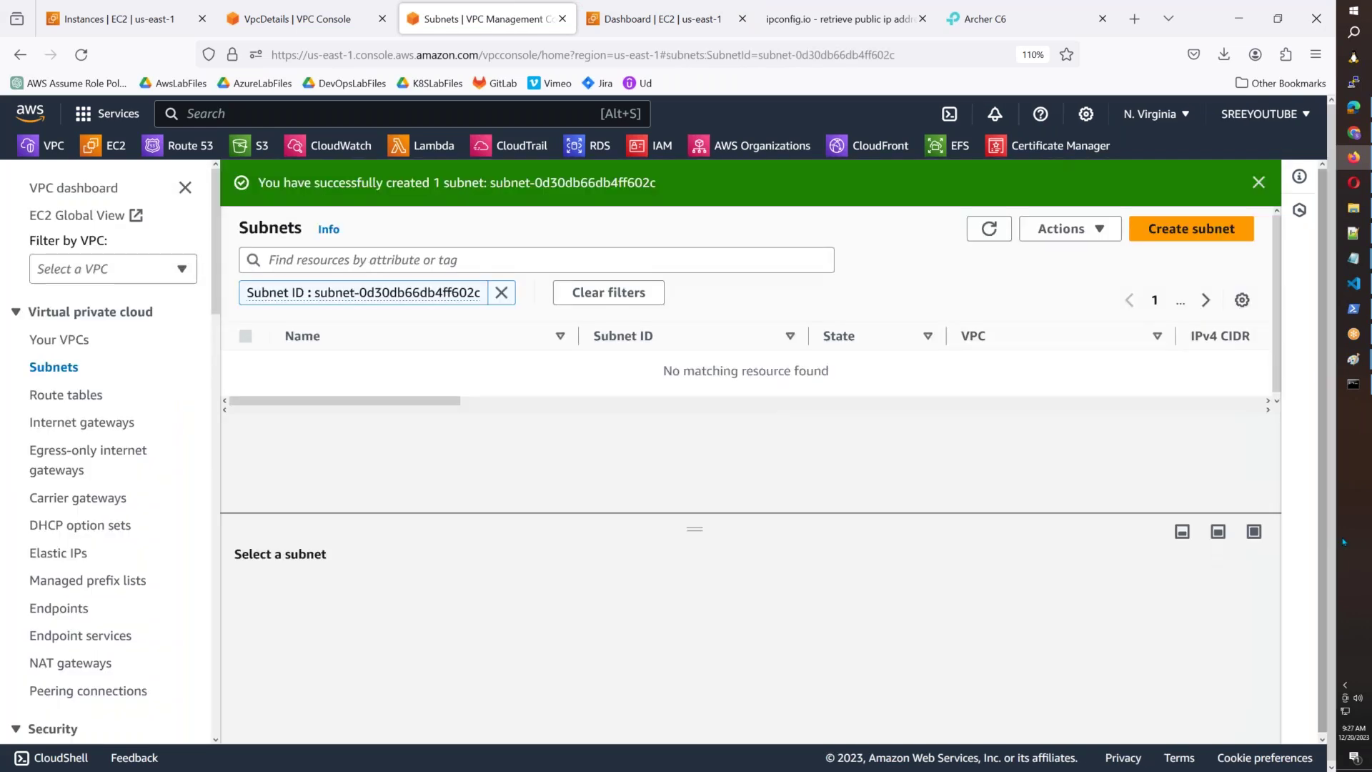
mouse_move(1353, 362)
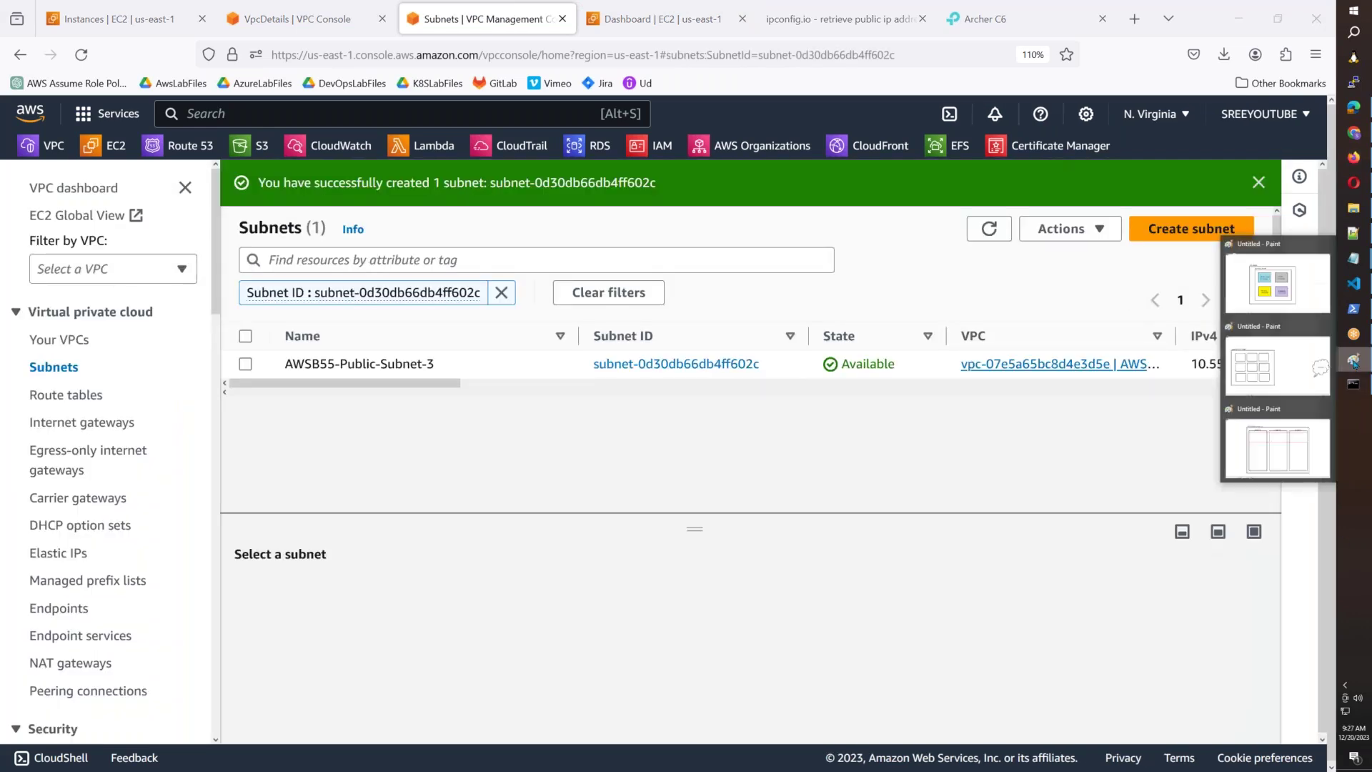
mouse_move(1353, 258)
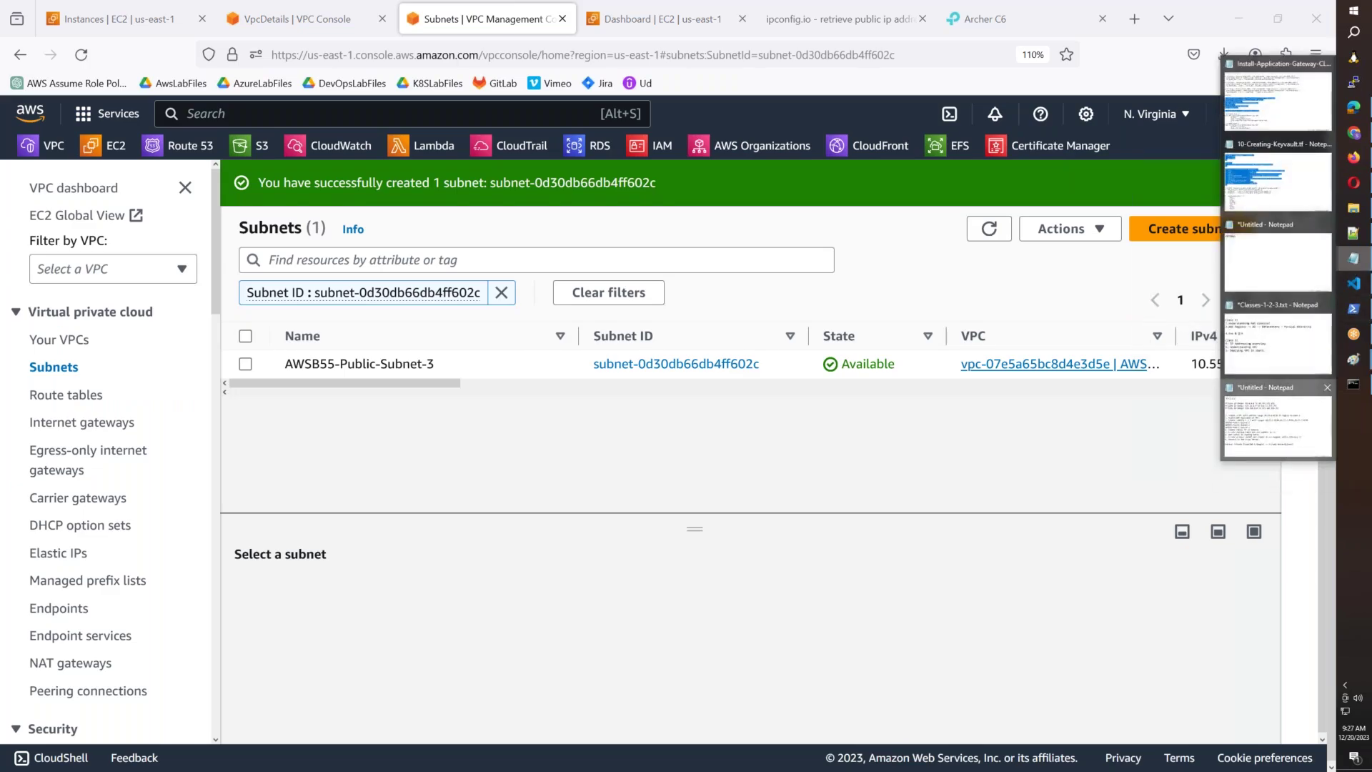
click(1278, 420)
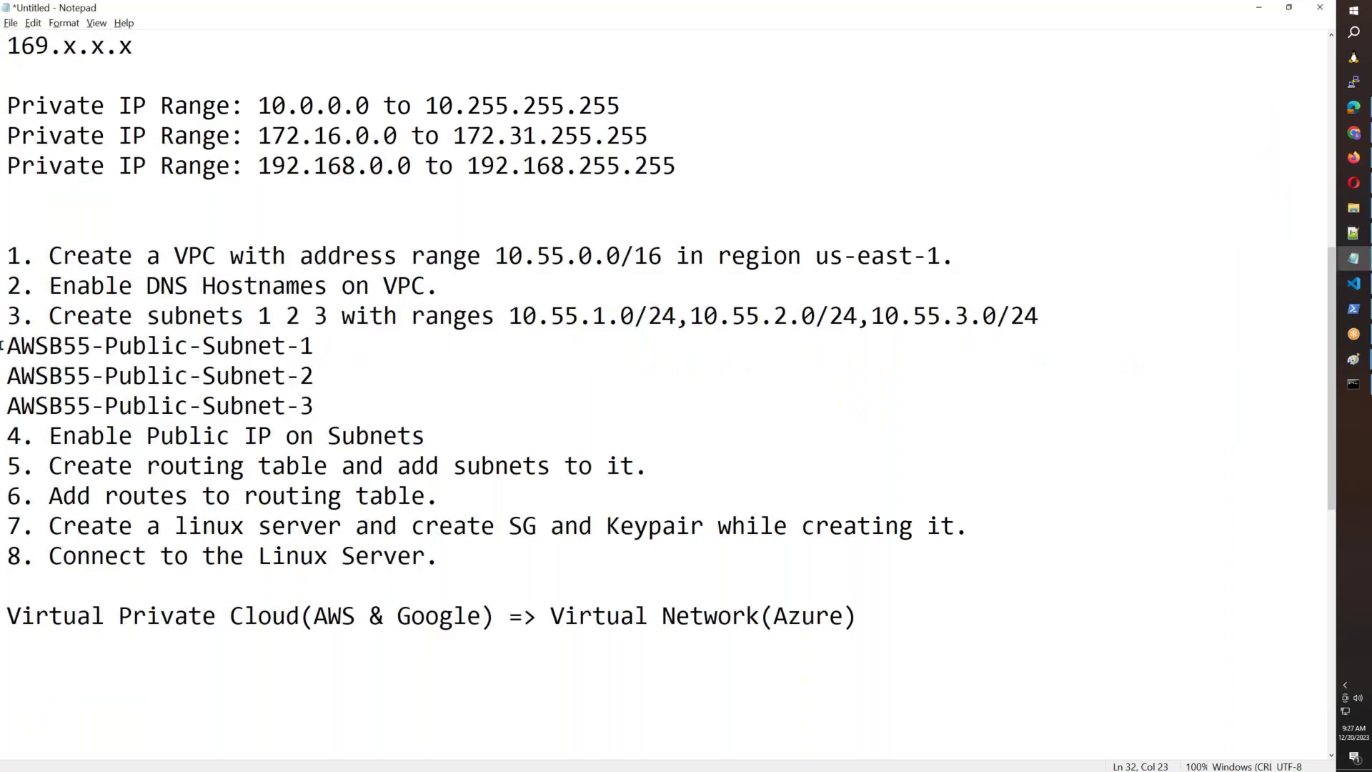
drag(2, 346, 350, 411)
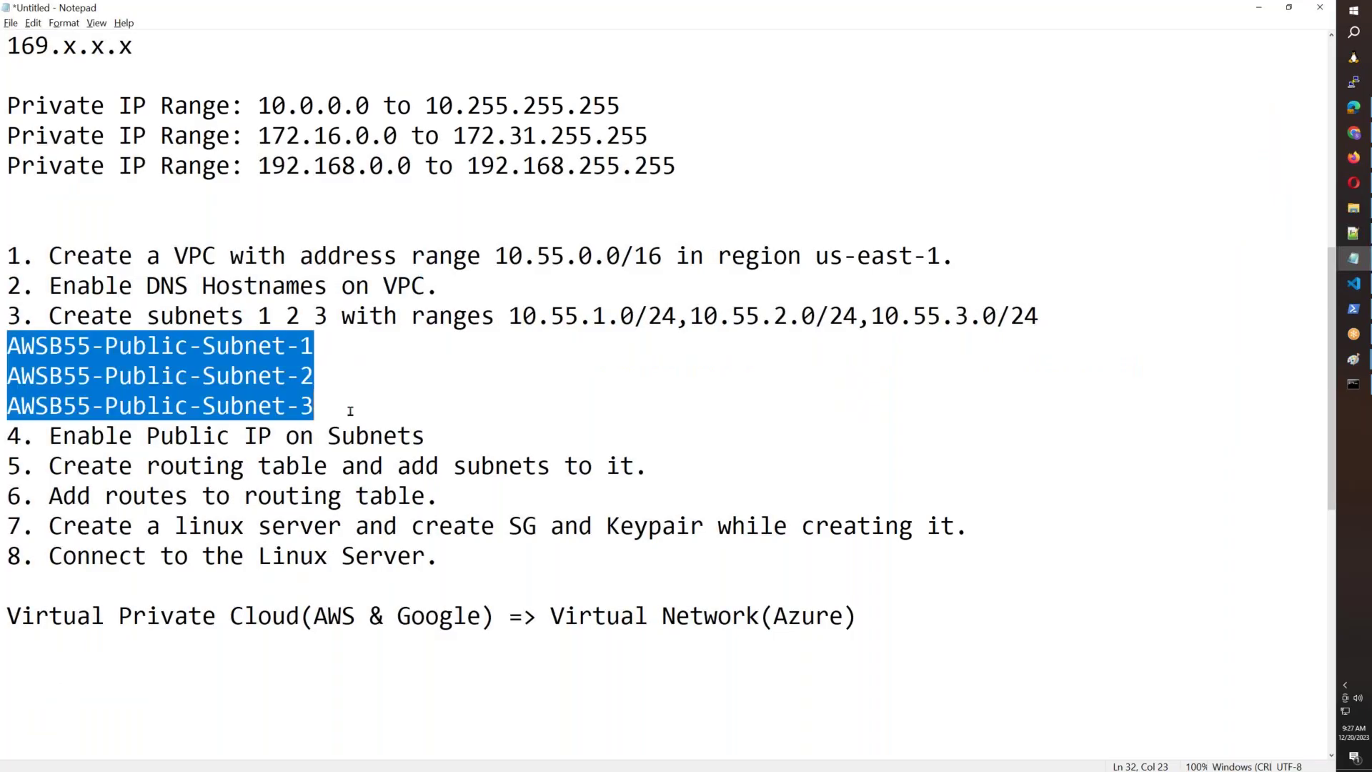
drag(438, 288, 22, 285)
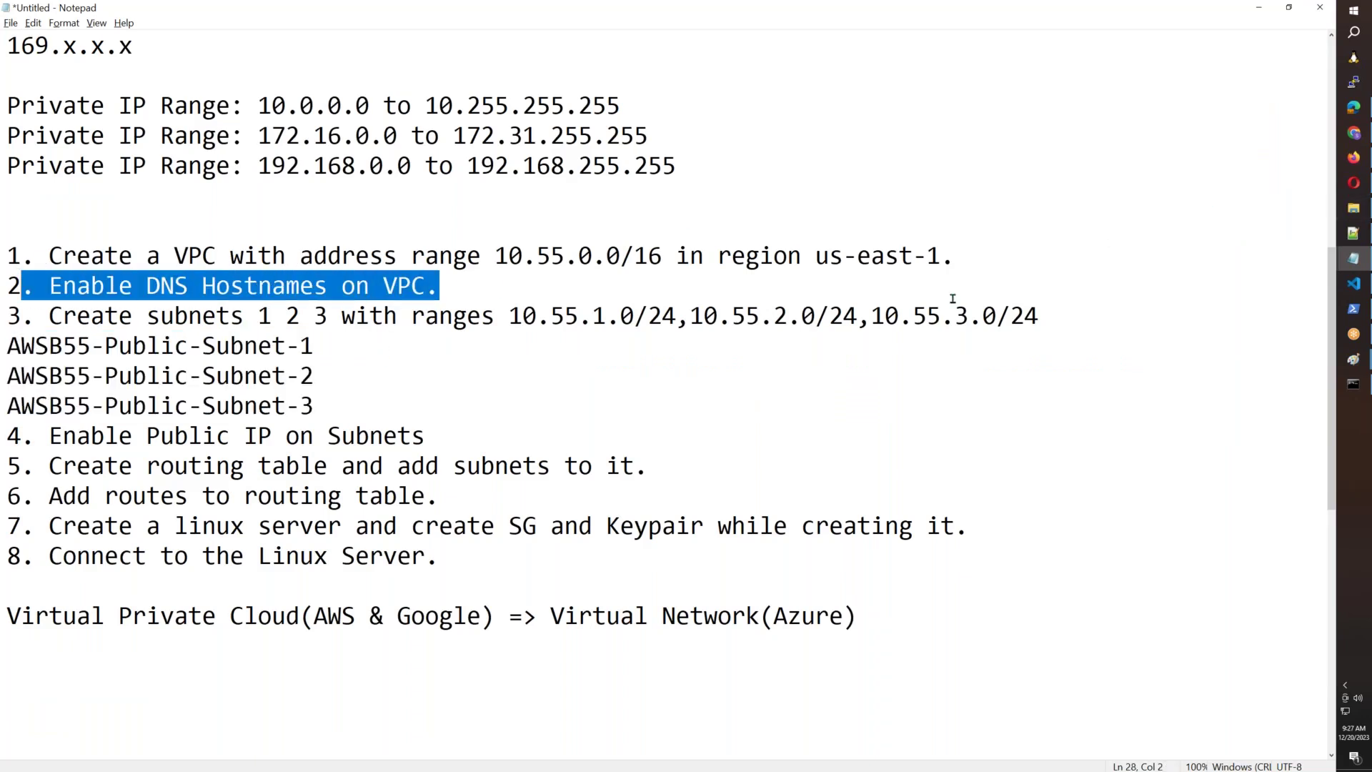
drag(427, 436, 120, 435)
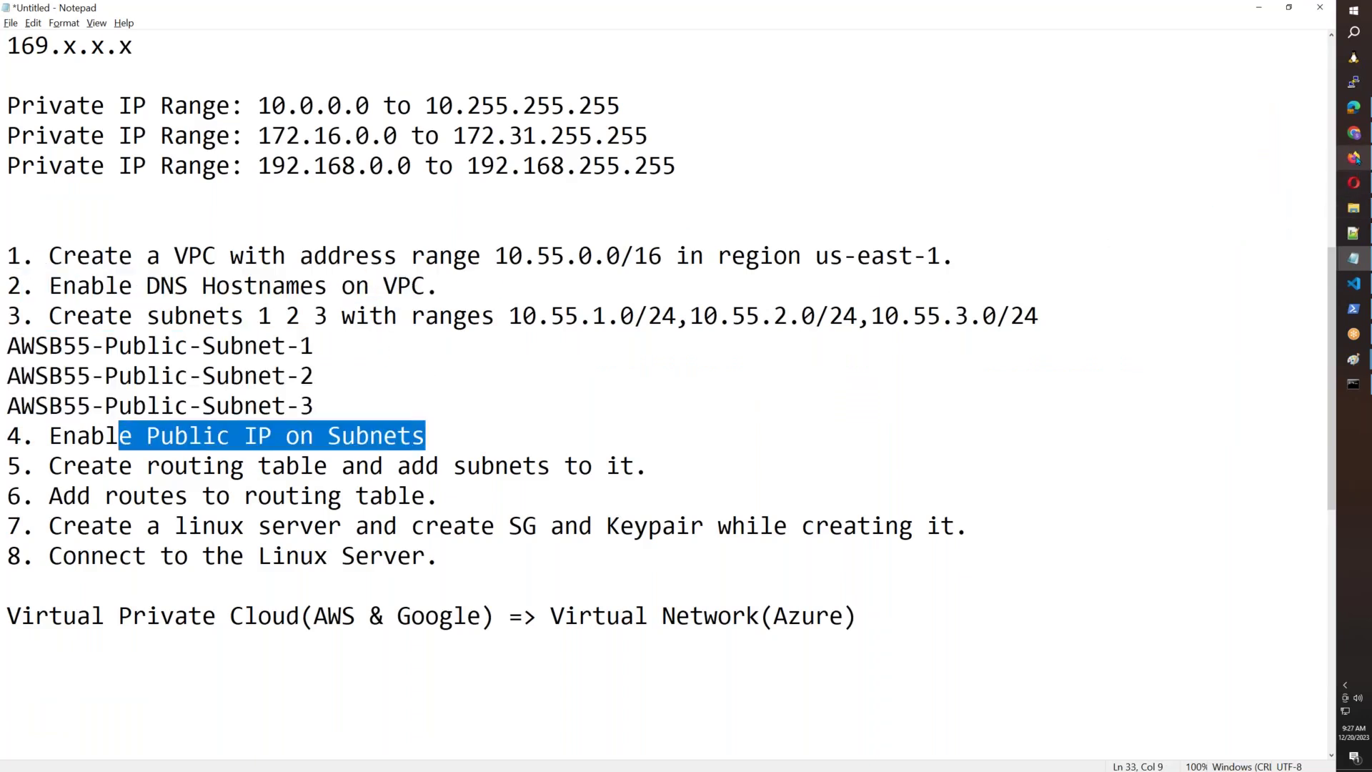
click(1354, 157)
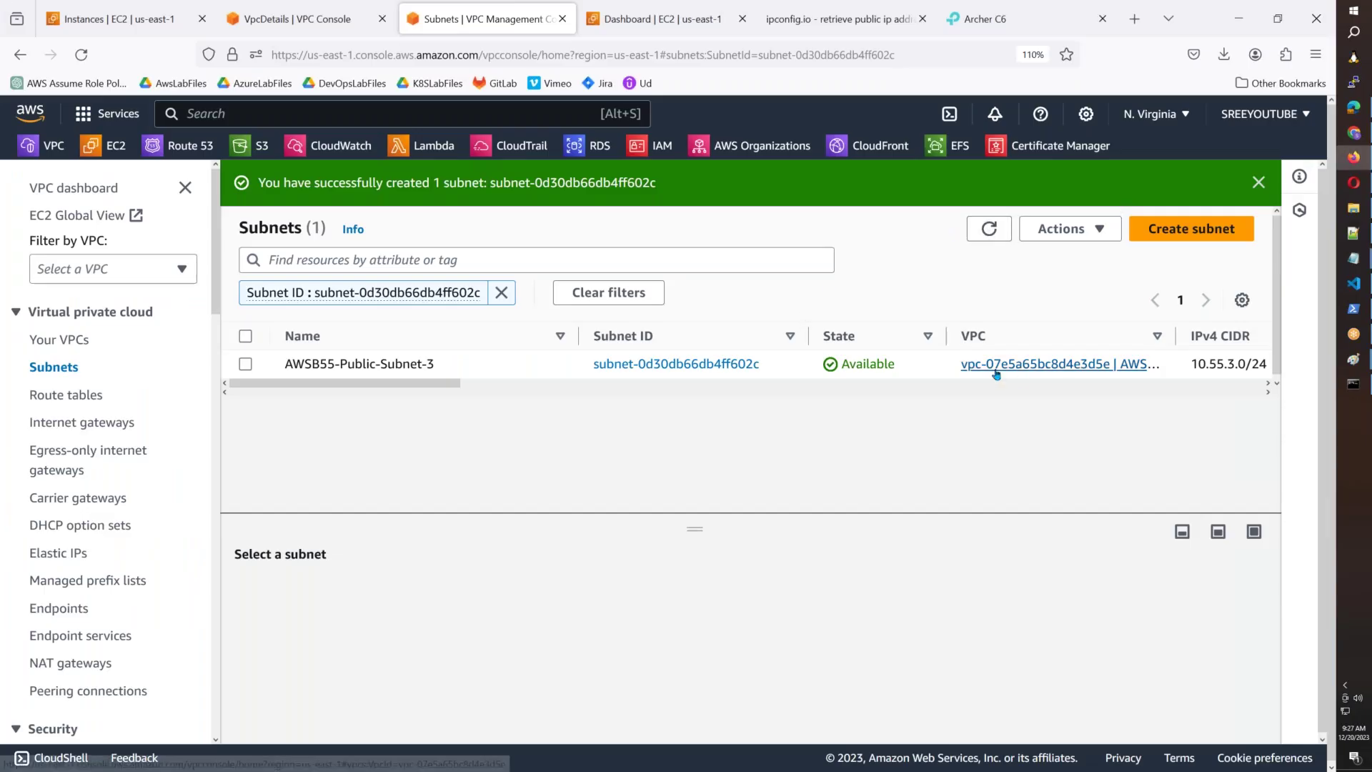
Filter subnets by VPC ID vpc-07e5a65bc8d4e3d5e and narrow the Name column.
drag(957, 368, 1110, 378)
key(ctrl+c)
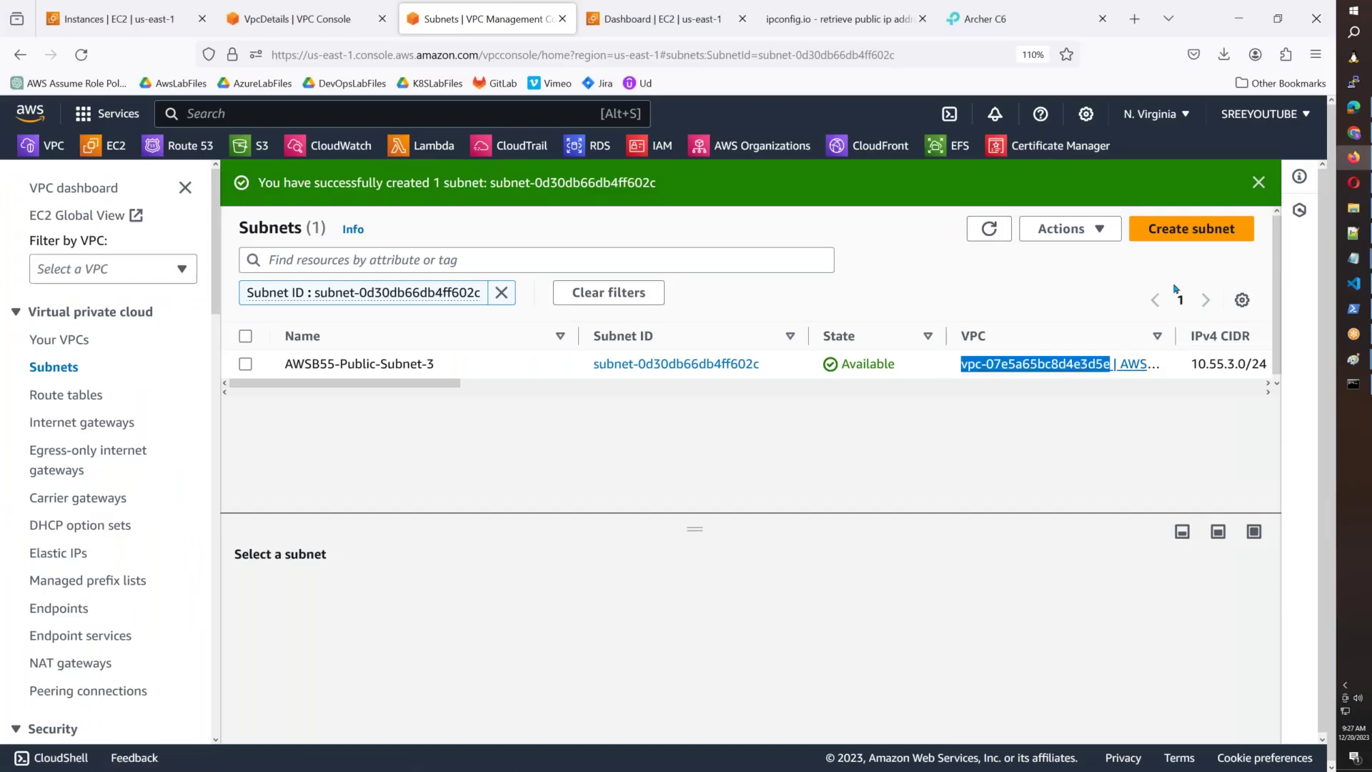
click(1259, 183)
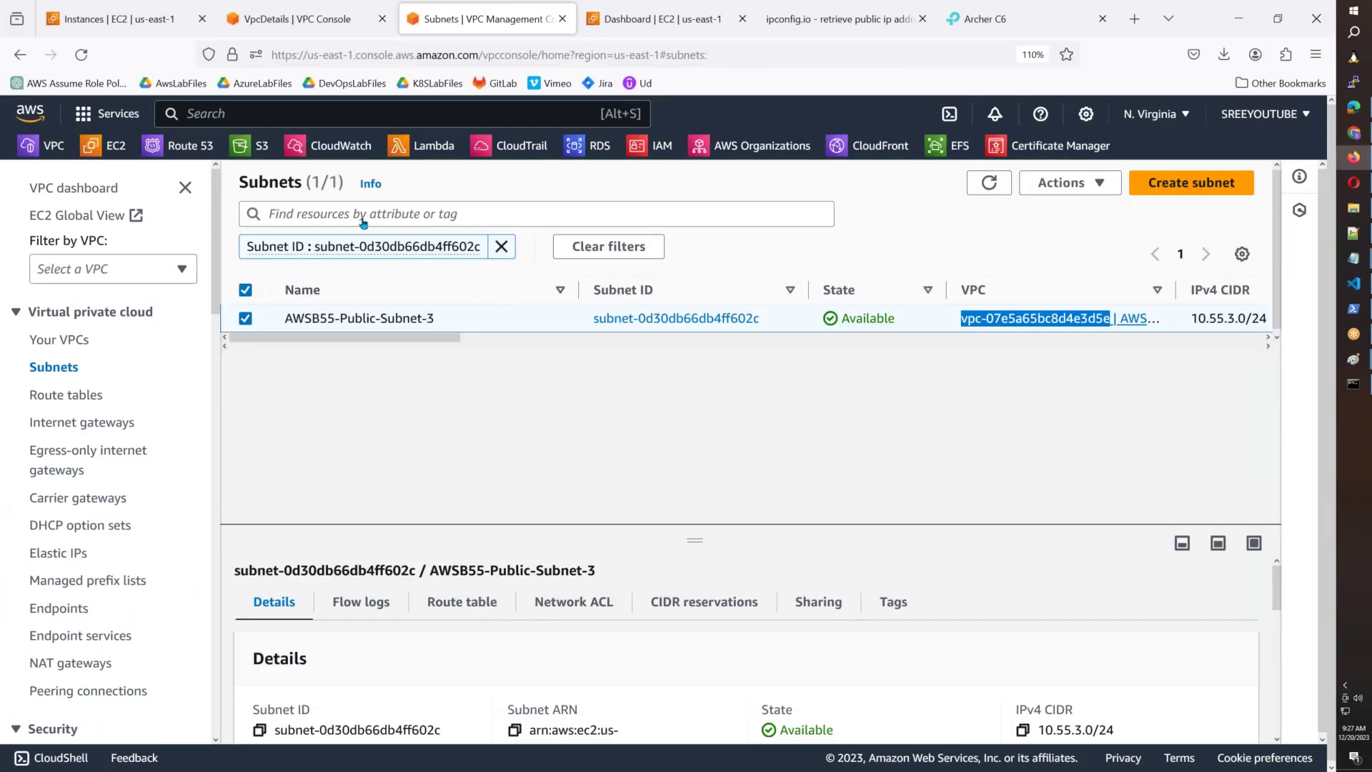
click(362, 214)
key(ctrl+v)
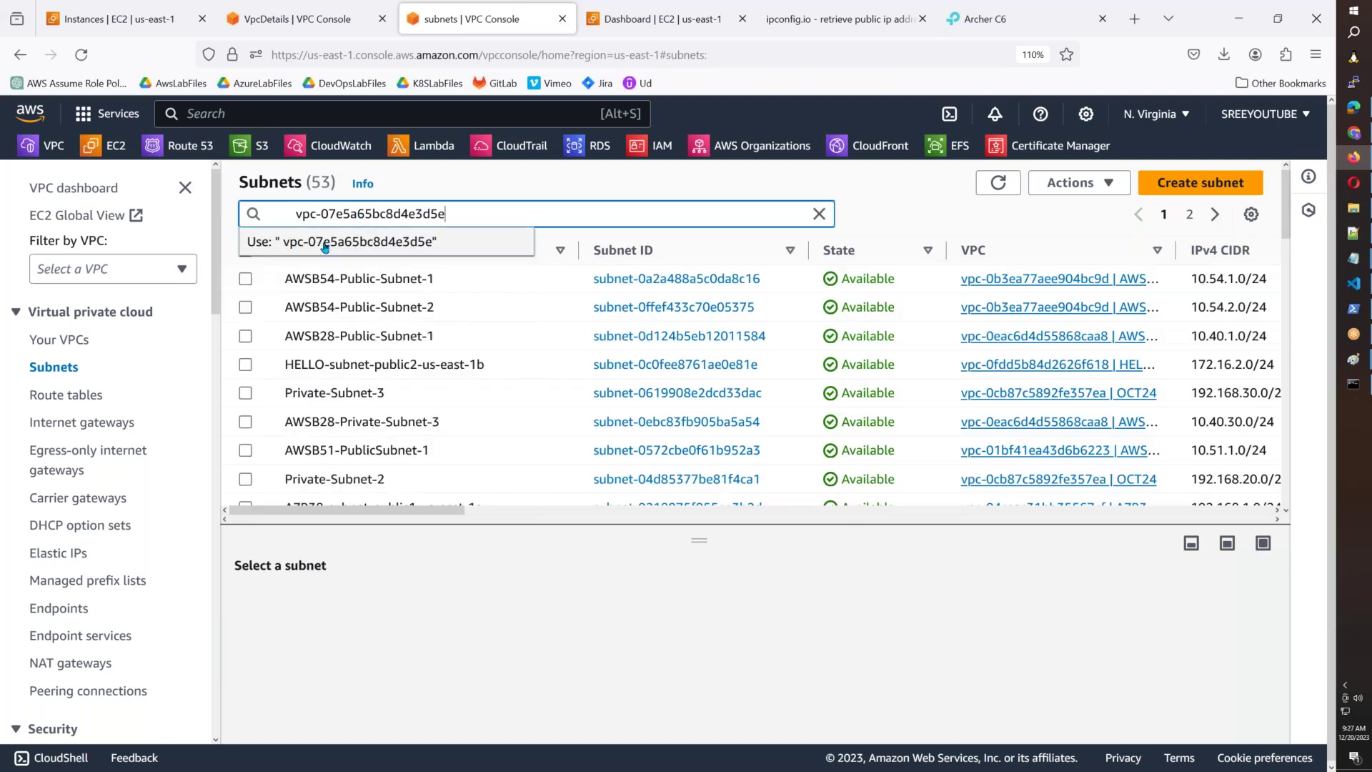
drag(297, 215, 128, 216)
key(BackSpace)
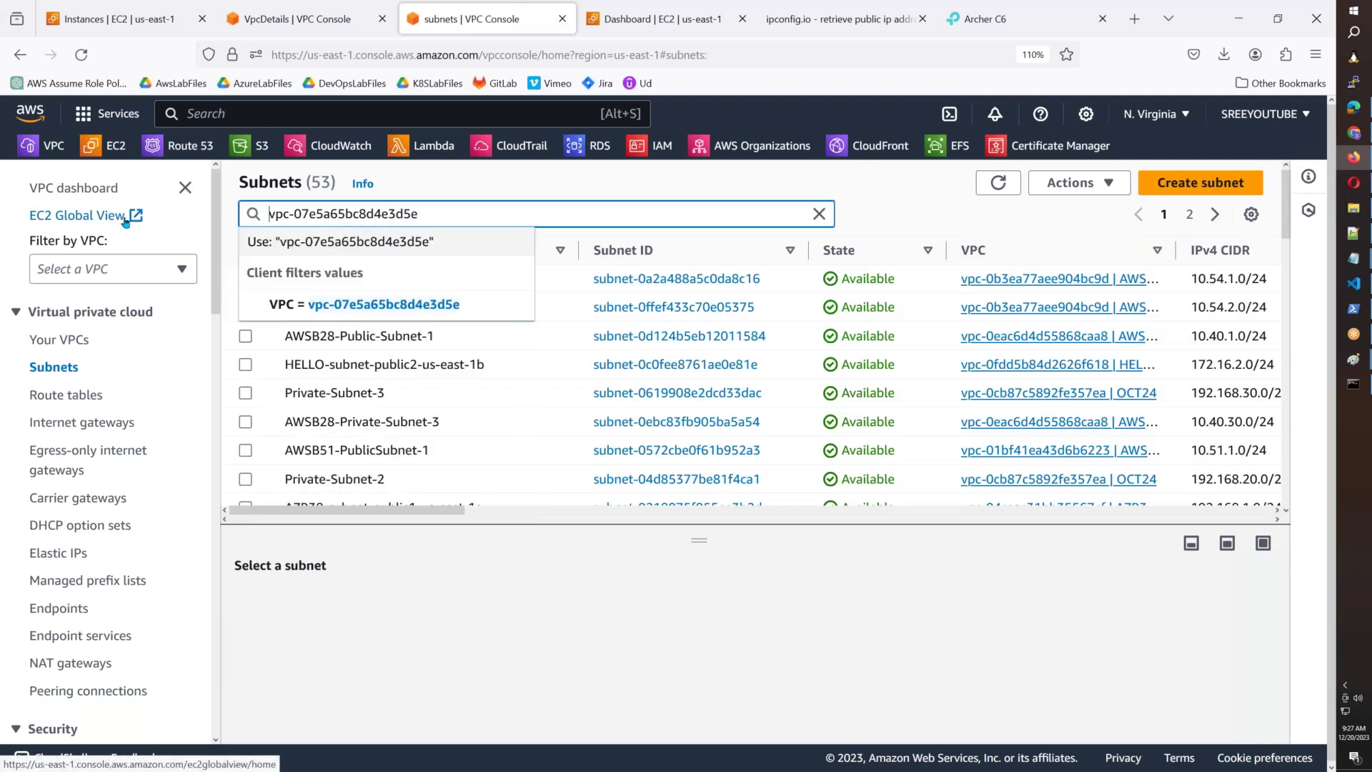
key(Return)
drag(579, 289, 451, 289)
mouse_move(440, 396)
mouse_down()
mouse_move(684, 390)
mouse_move(441, 397)
mouse_up()
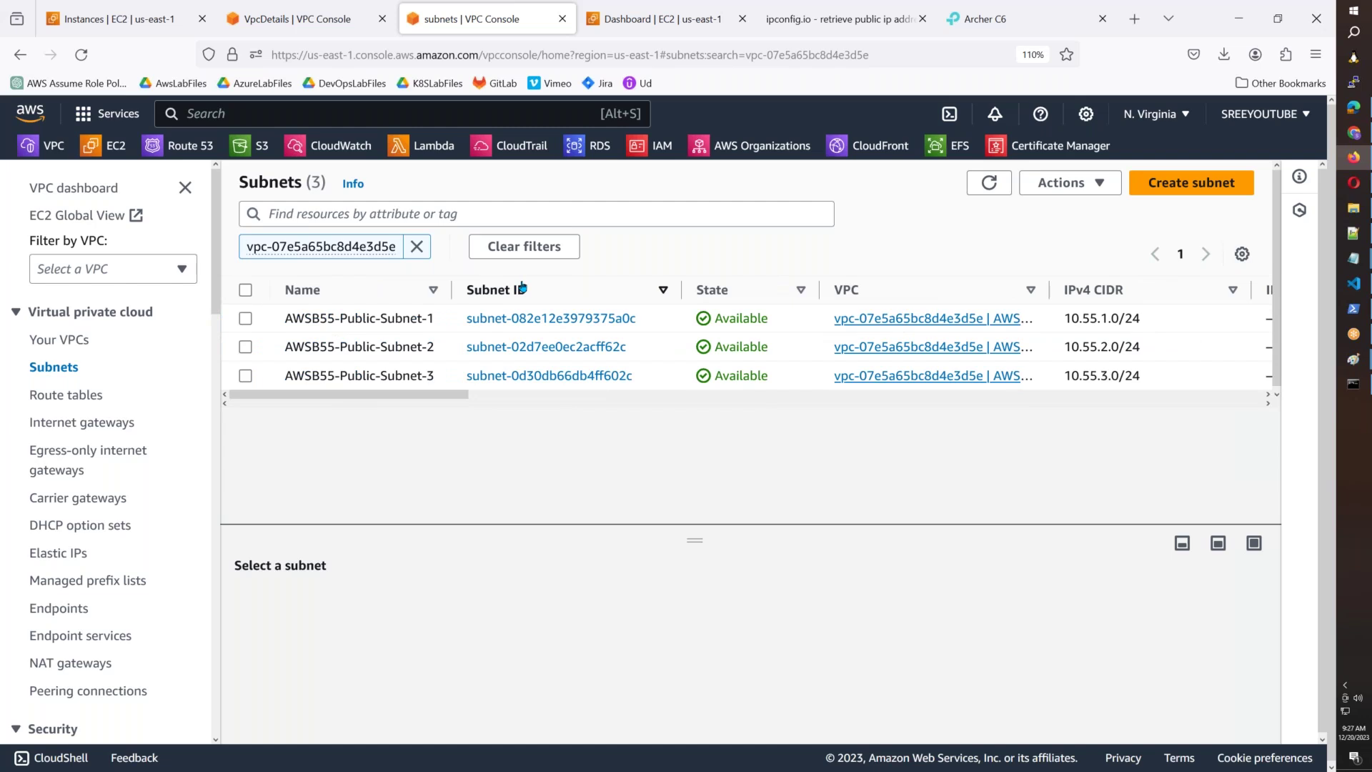
Enable auto-assign public IPv4 address on AWSB55-Public-Subnet-1 and save.
click(245, 319)
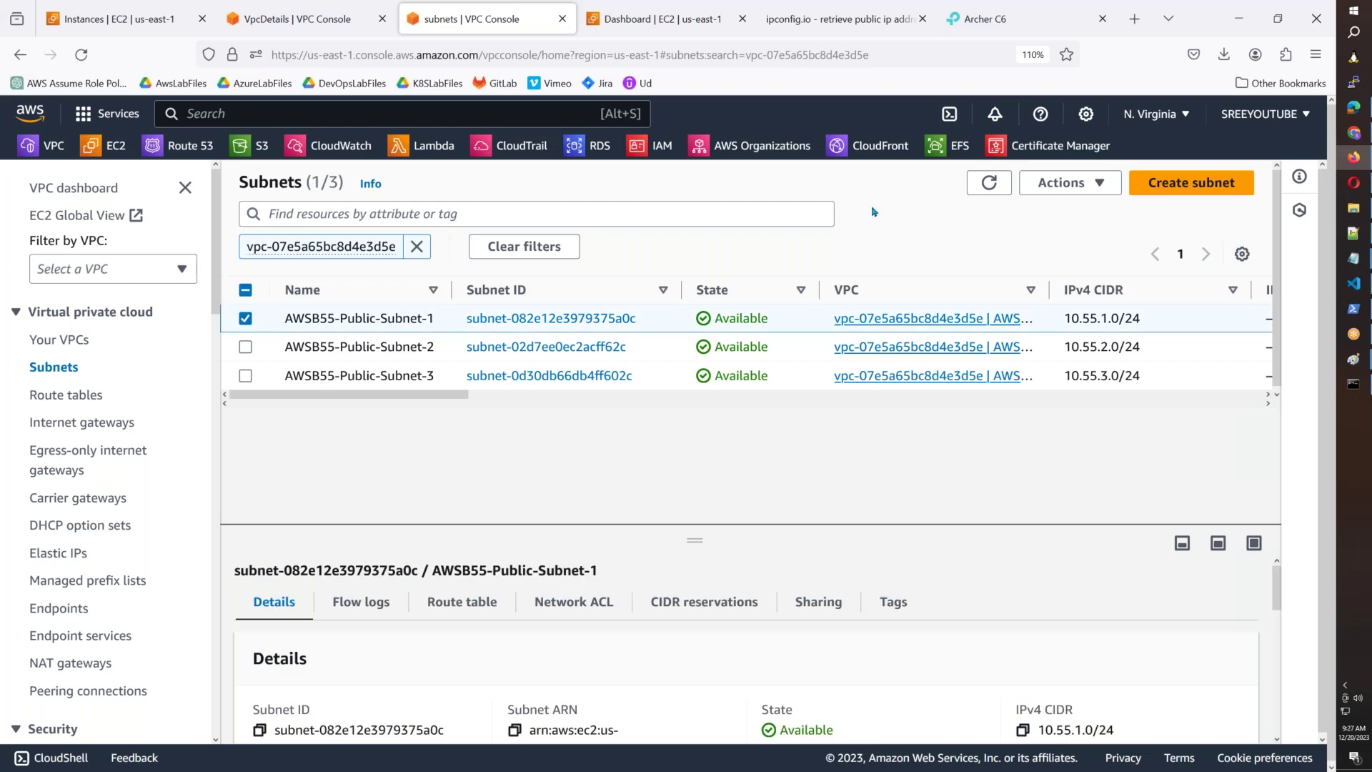
click(1086, 183)
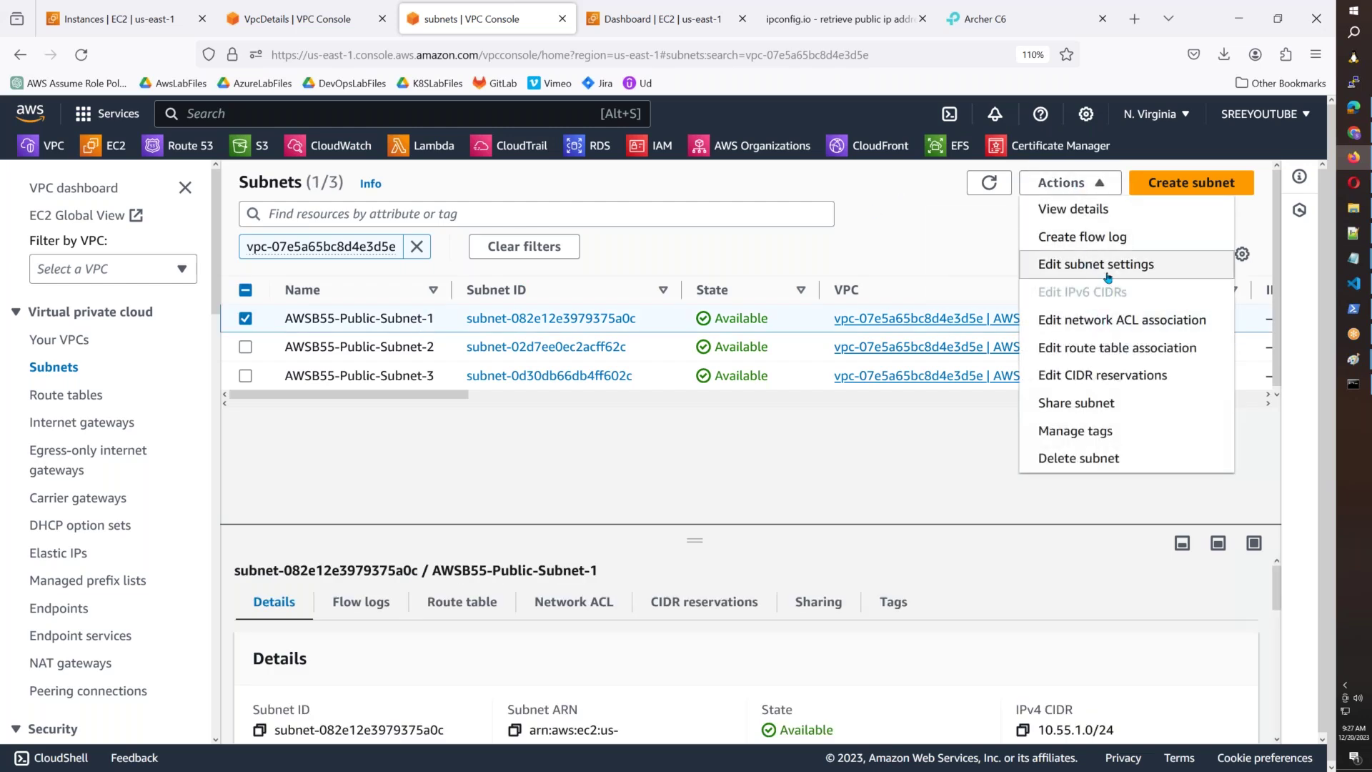
click(1107, 264)
click(62, 493)
scroll(439, 508, down, 5)
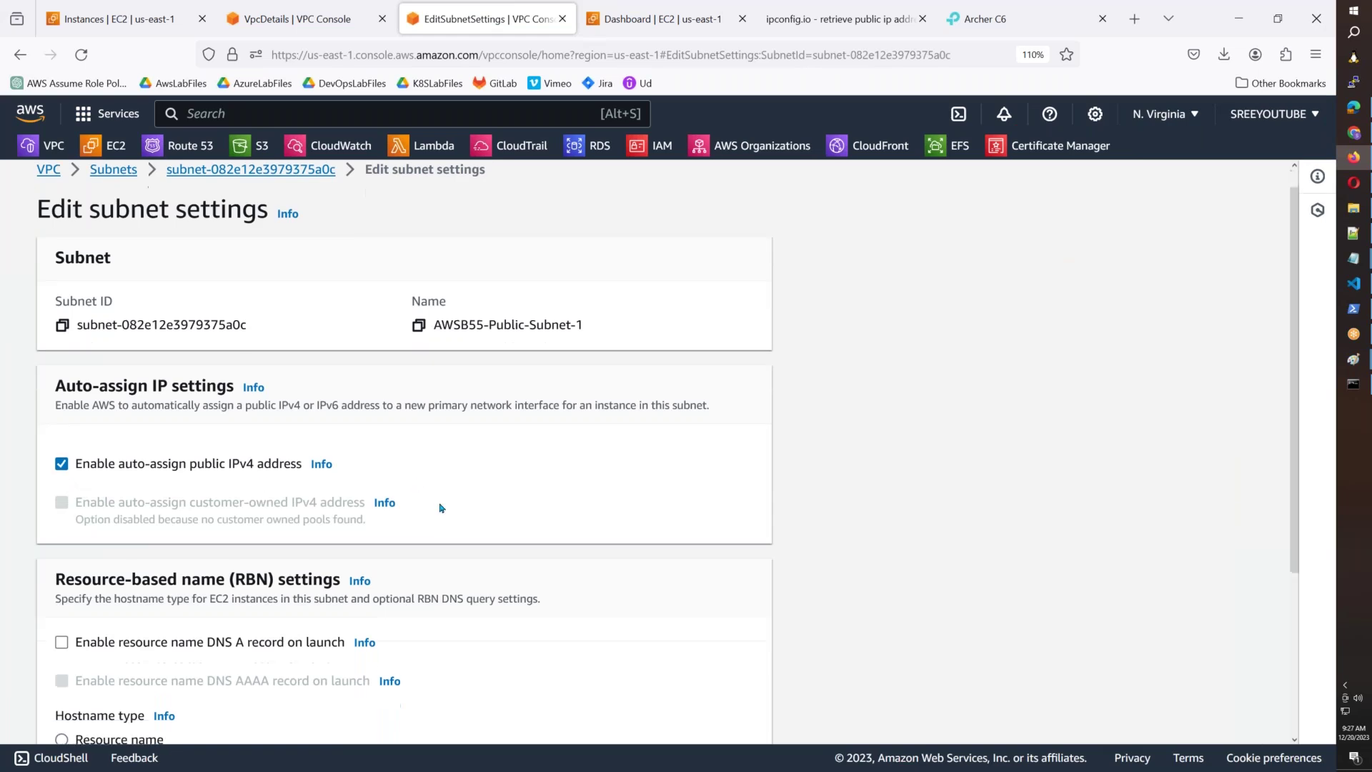
click(734, 712)
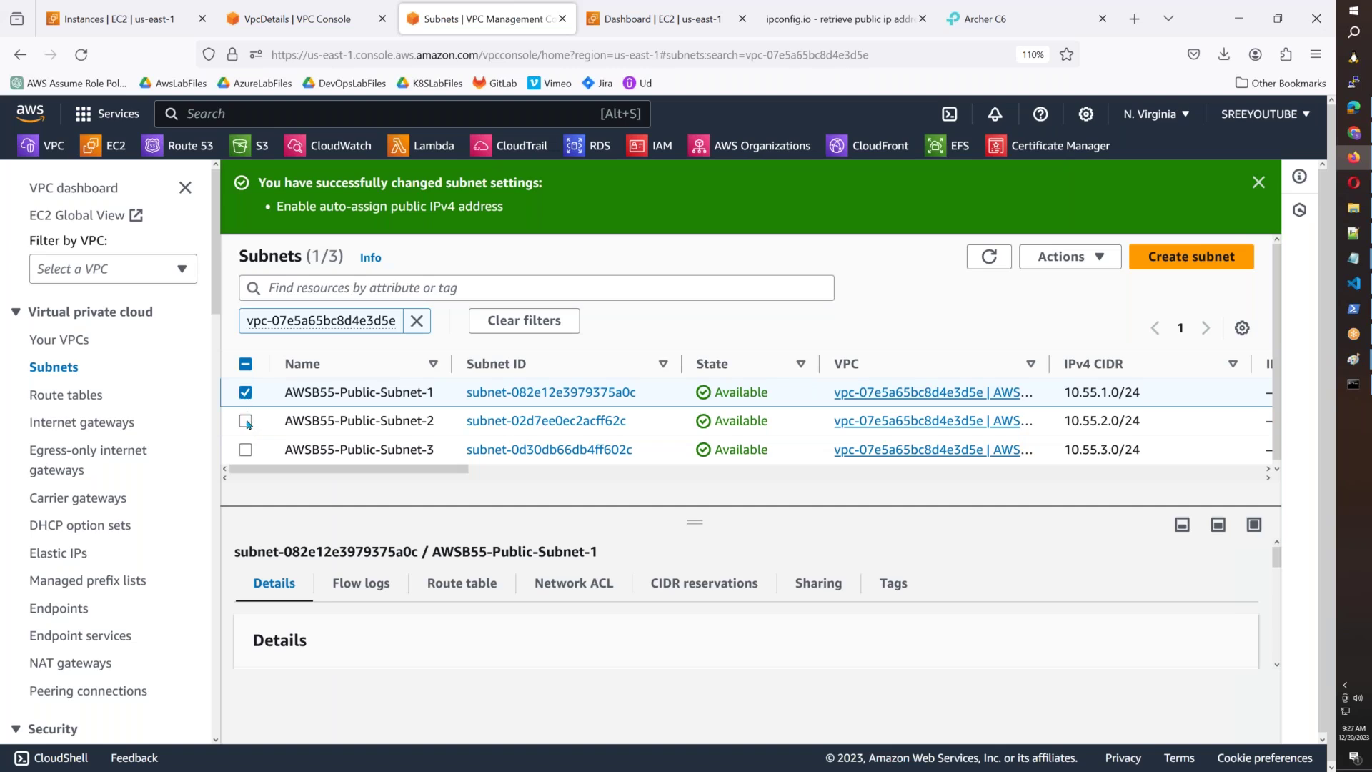
Enable auto-assign public IPv4 address on AWSB55-Public-Subnet-2 and save.
click(246, 421)
click(245, 393)
click(1064, 257)
click(1097, 339)
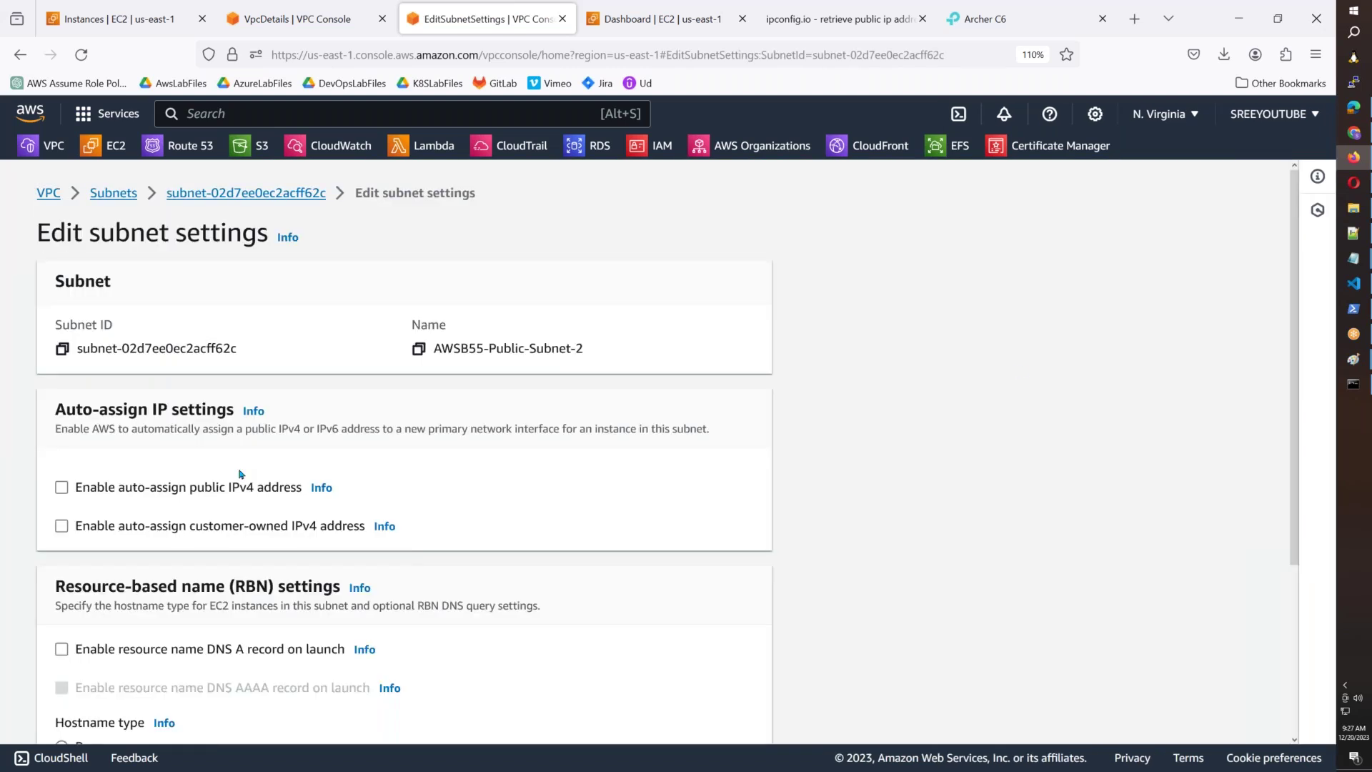
click(61, 487)
scroll(668, 511, down, 5)
click(744, 710)
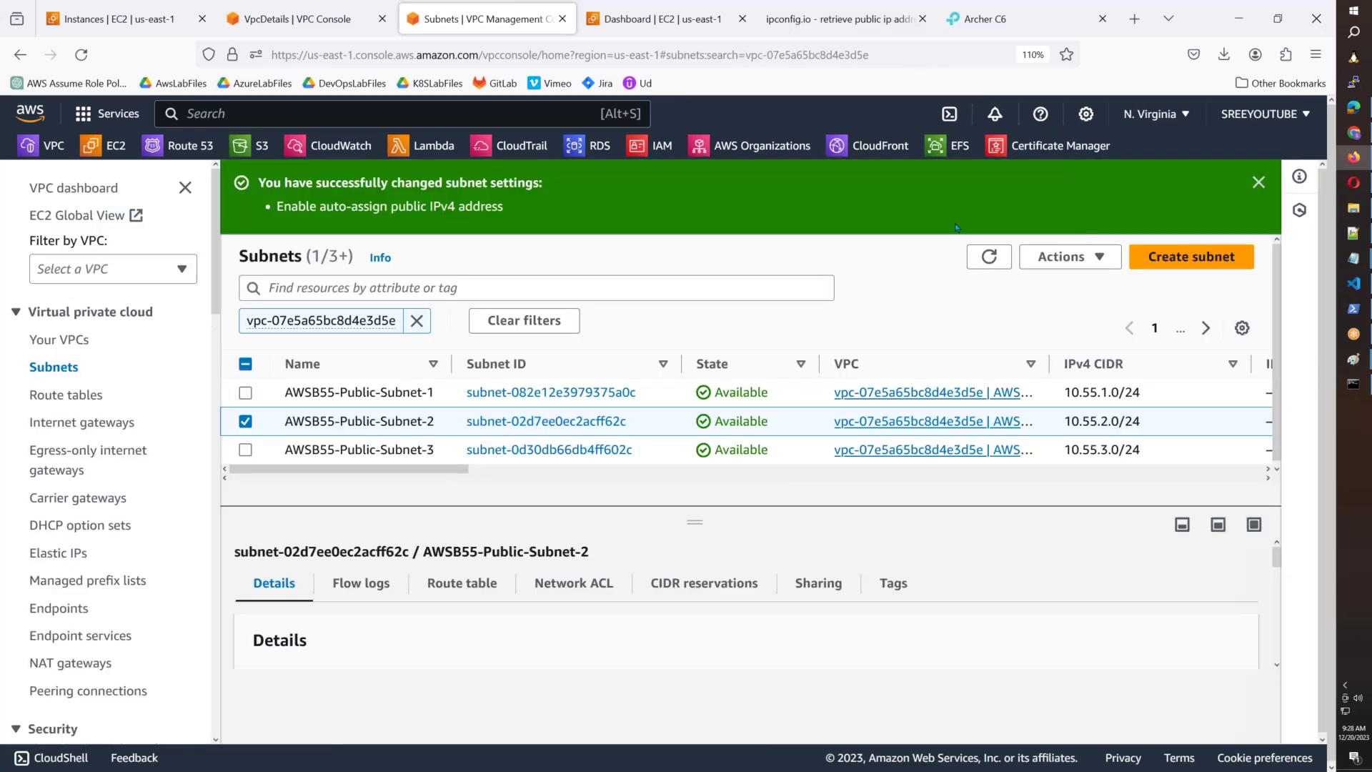
Enable auto-assign public IPv4 address on AWSB55-Public-Subnet-3 and save.
click(245, 422)
click(245, 450)
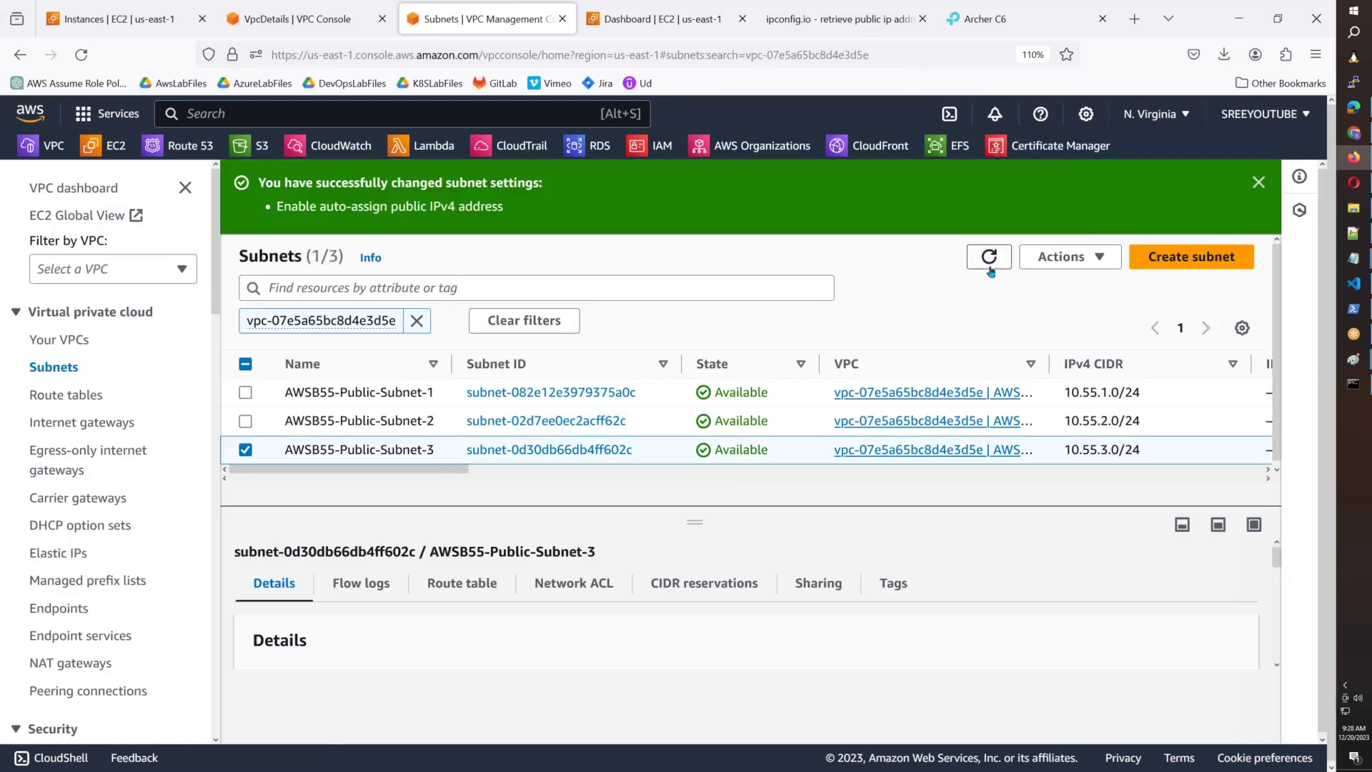
click(1065, 258)
click(1100, 337)
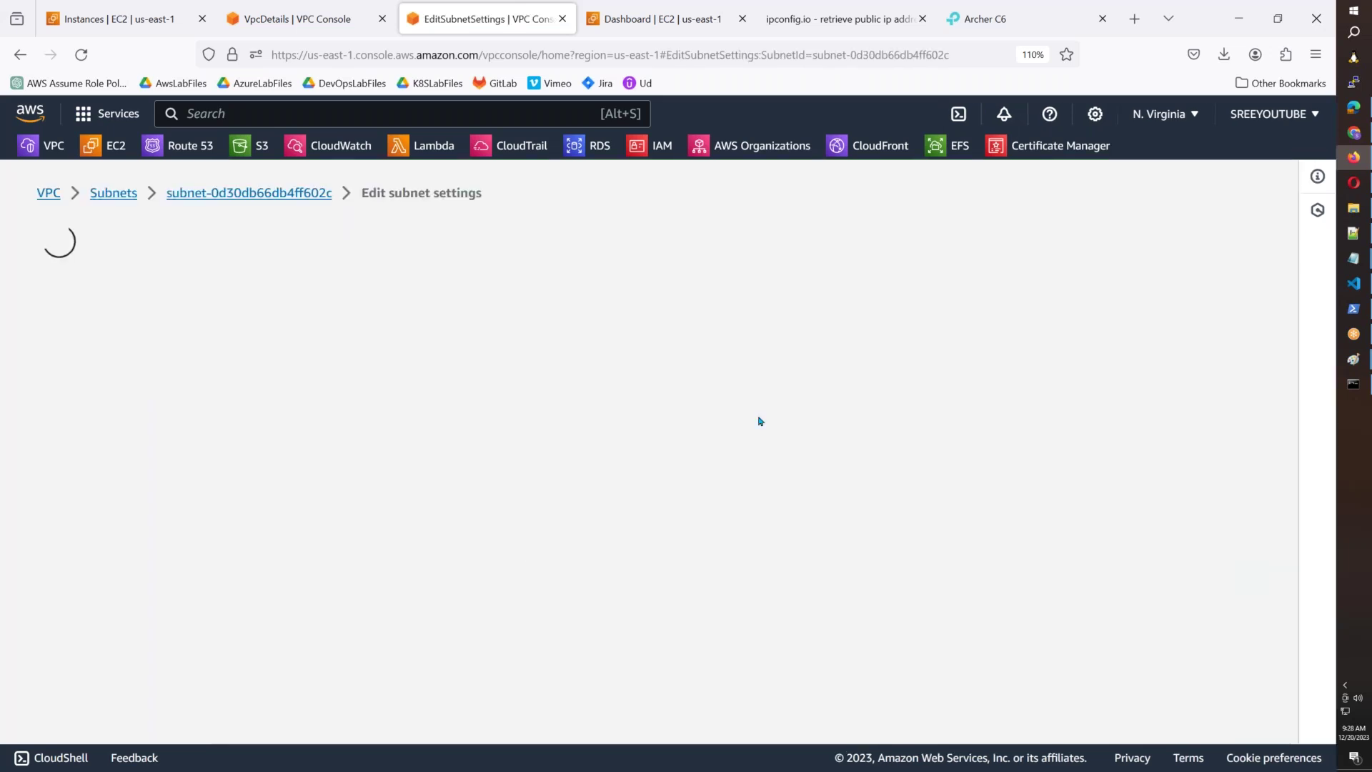
click(63, 488)
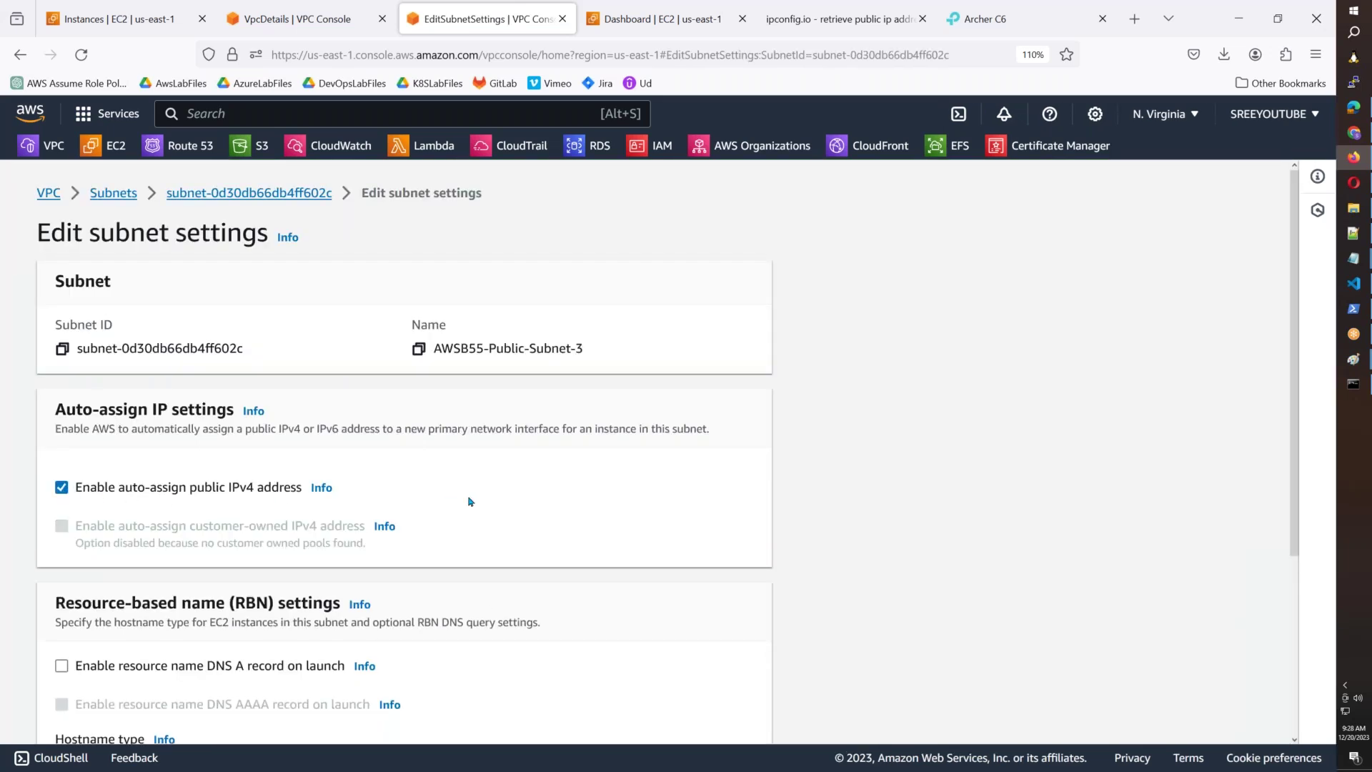
scroll(471, 501, down, 4)
click(738, 714)
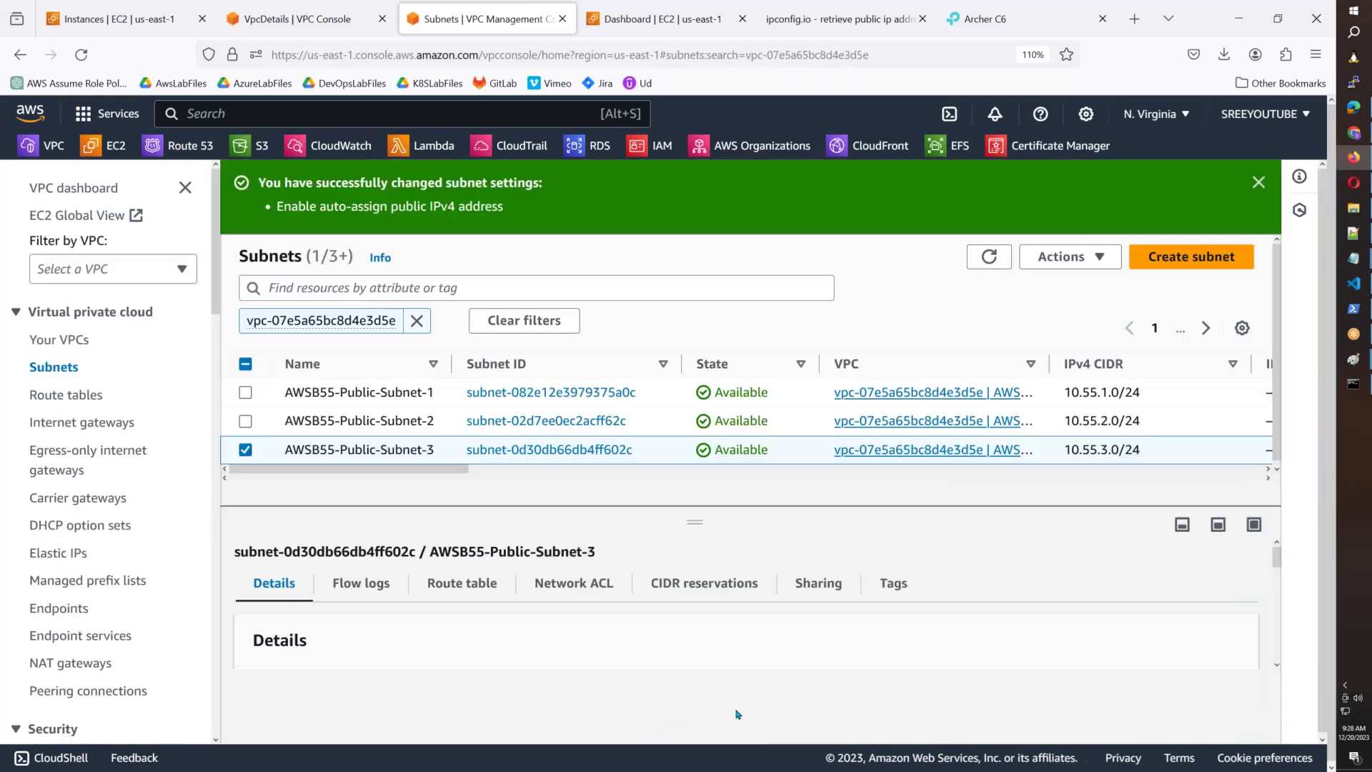
click(245, 450)
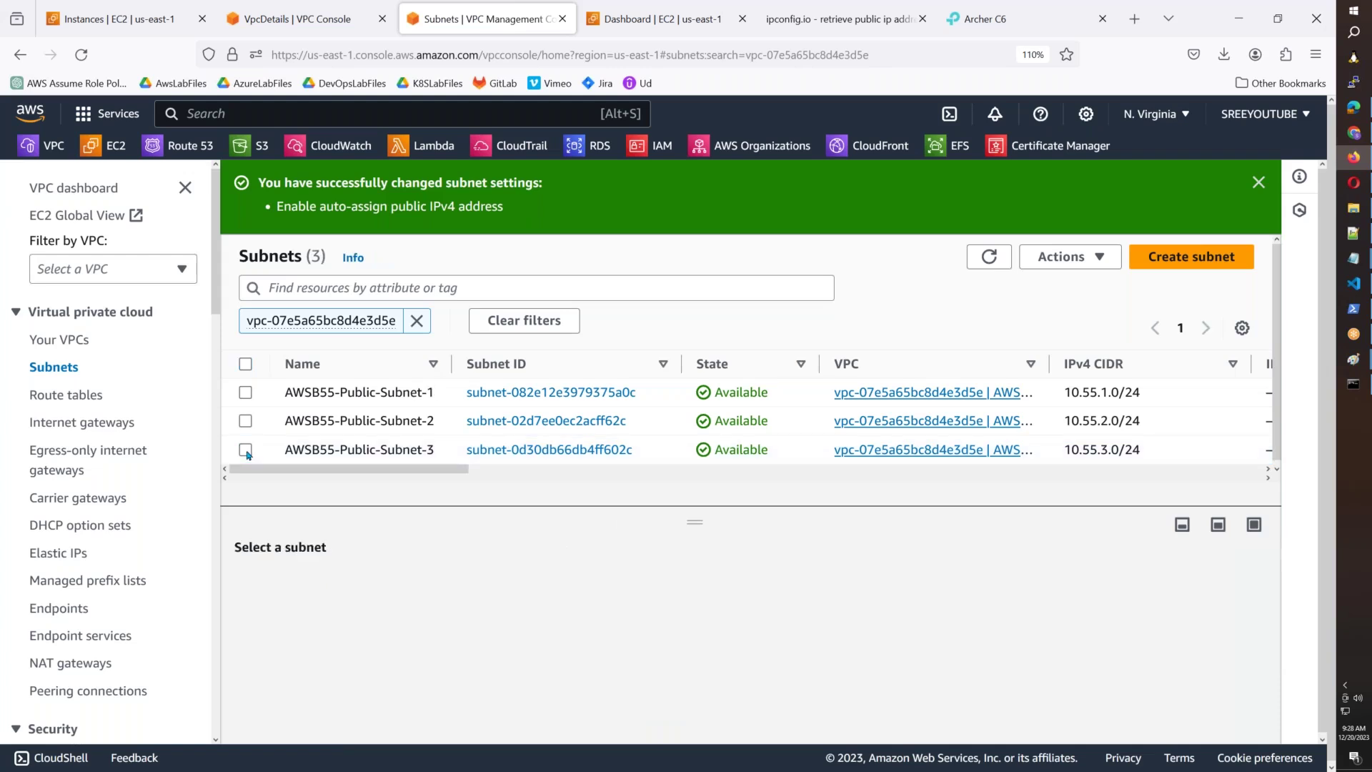
Turn on Enable DNS hostnames in the AWSB55 VPC settings, then return to the Paint diagram.
click(71, 340)
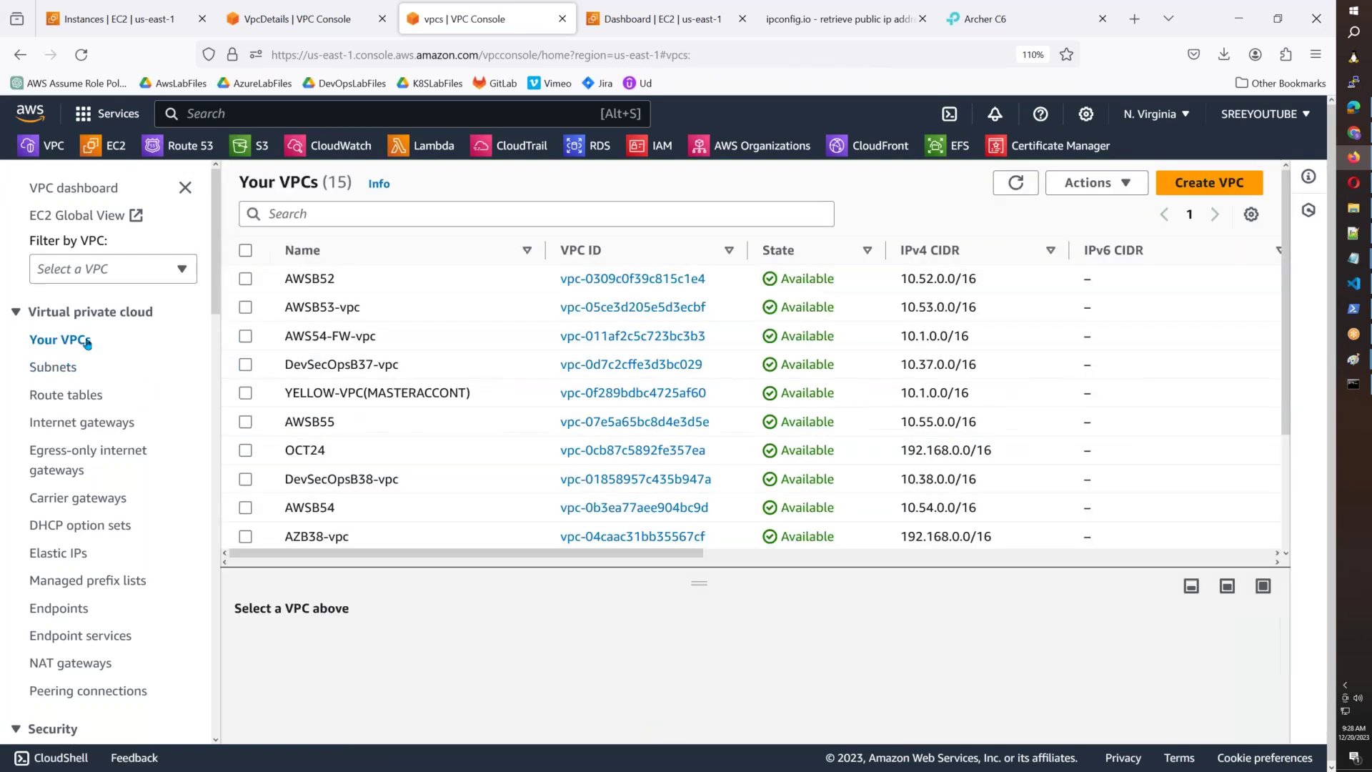
scroll(354, 478, down, 3)
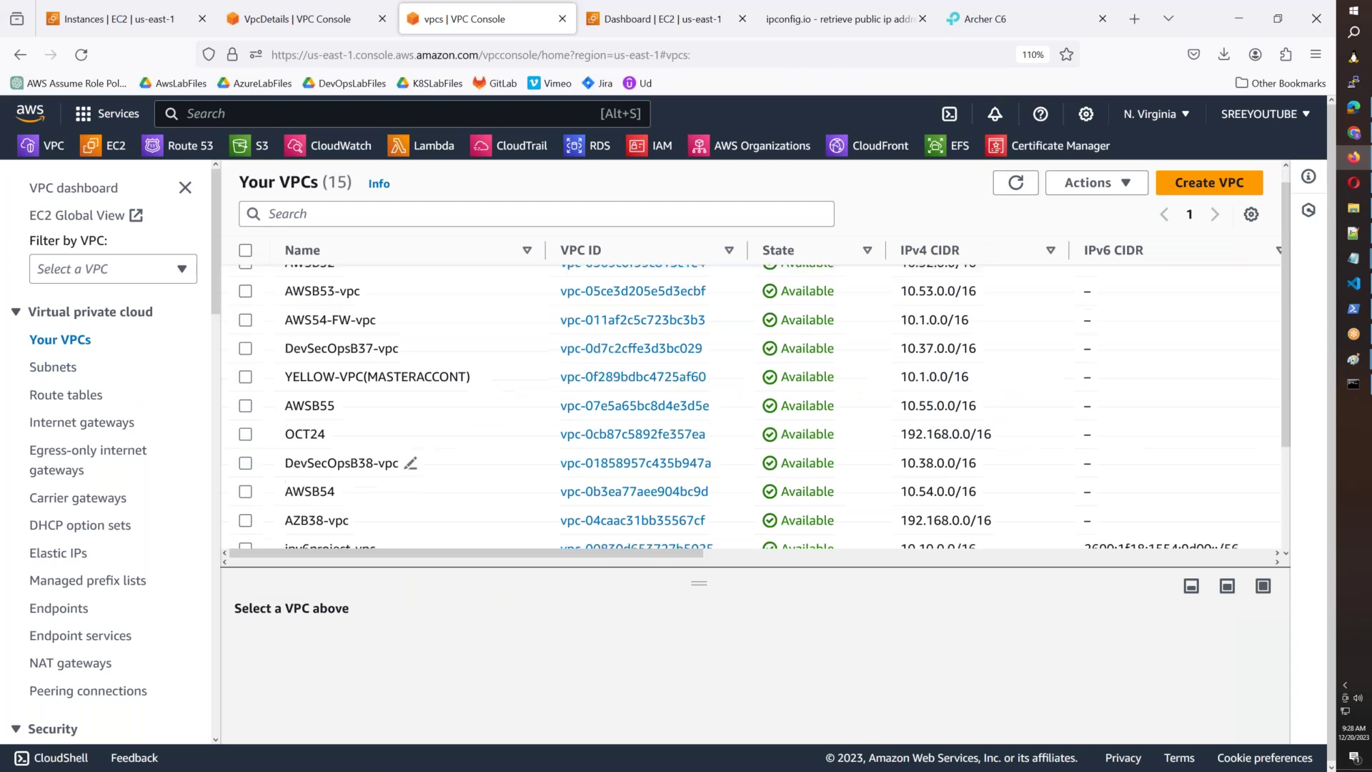
click(1115, 325)
click(1093, 182)
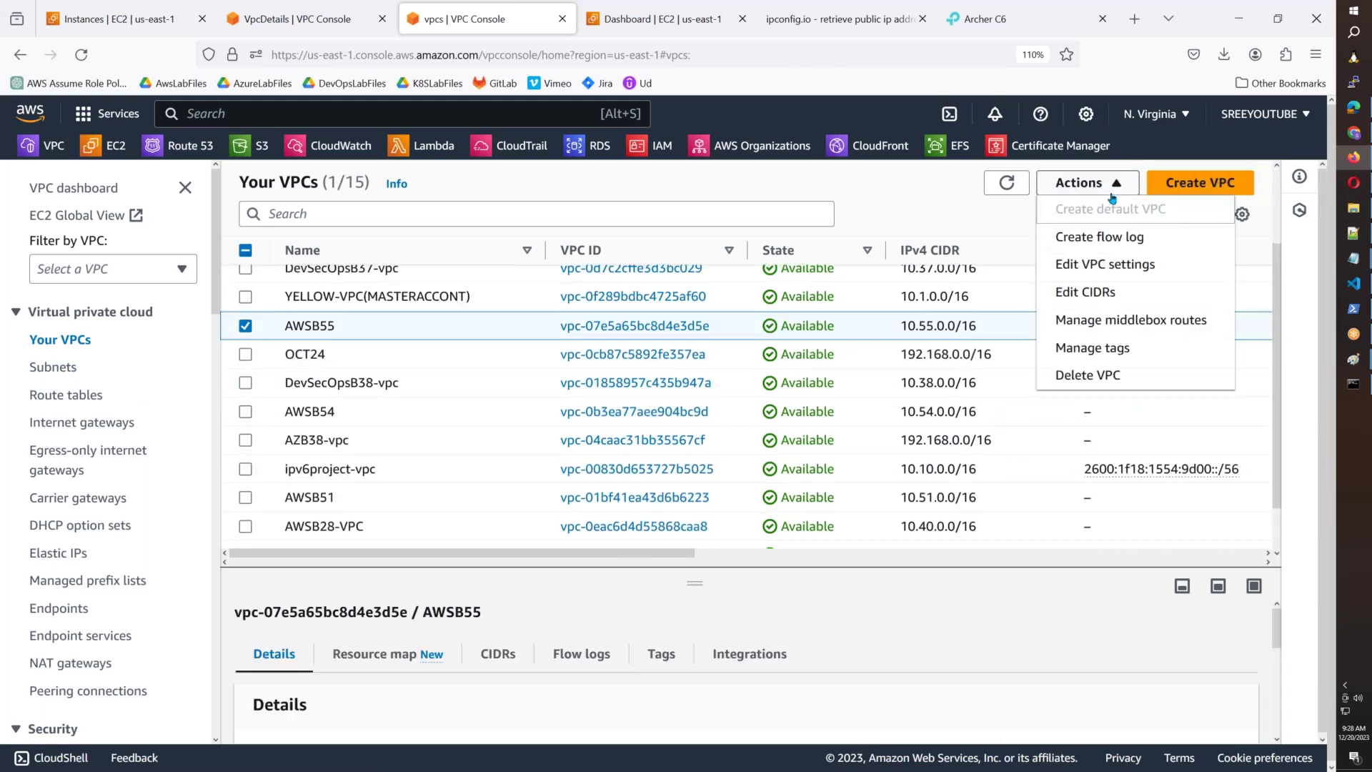
click(1090, 264)
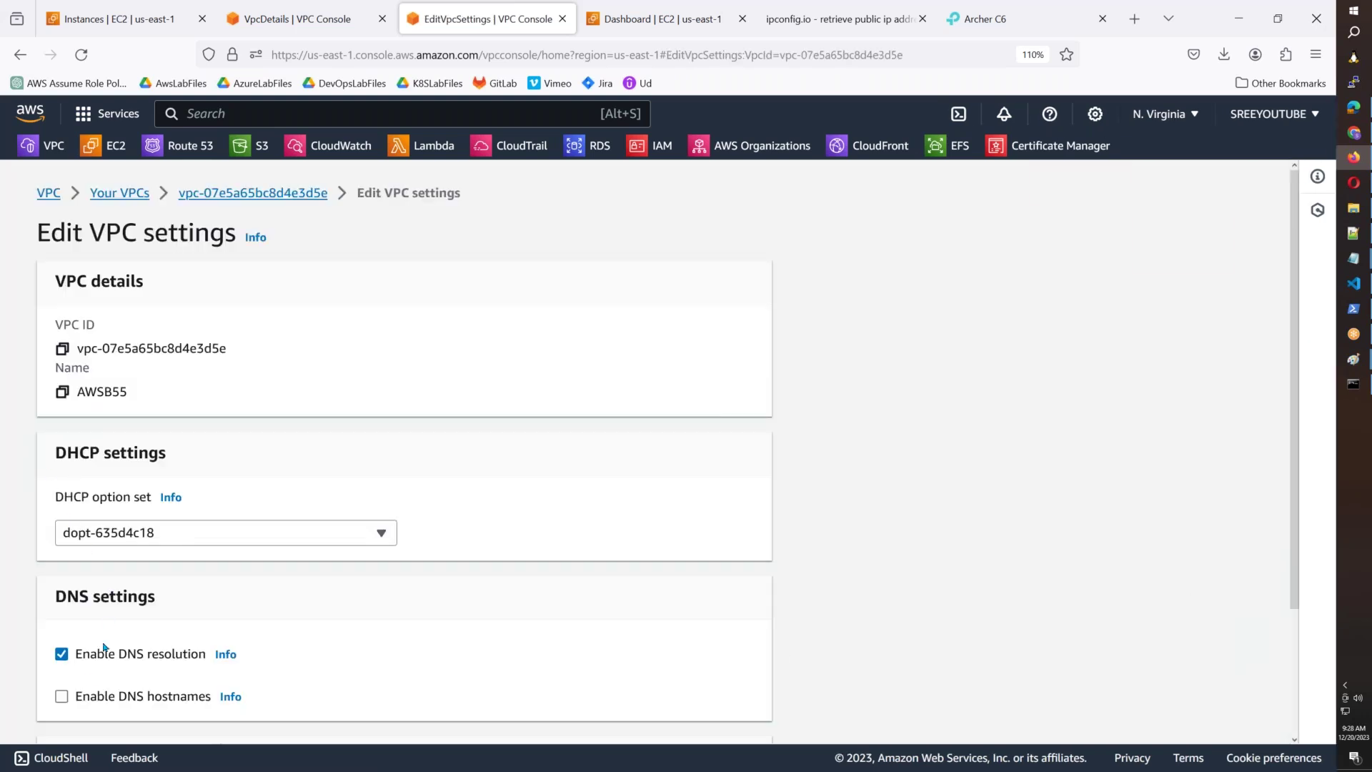
click(98, 693)
scroll(286, 650, down, 3)
click(732, 713)
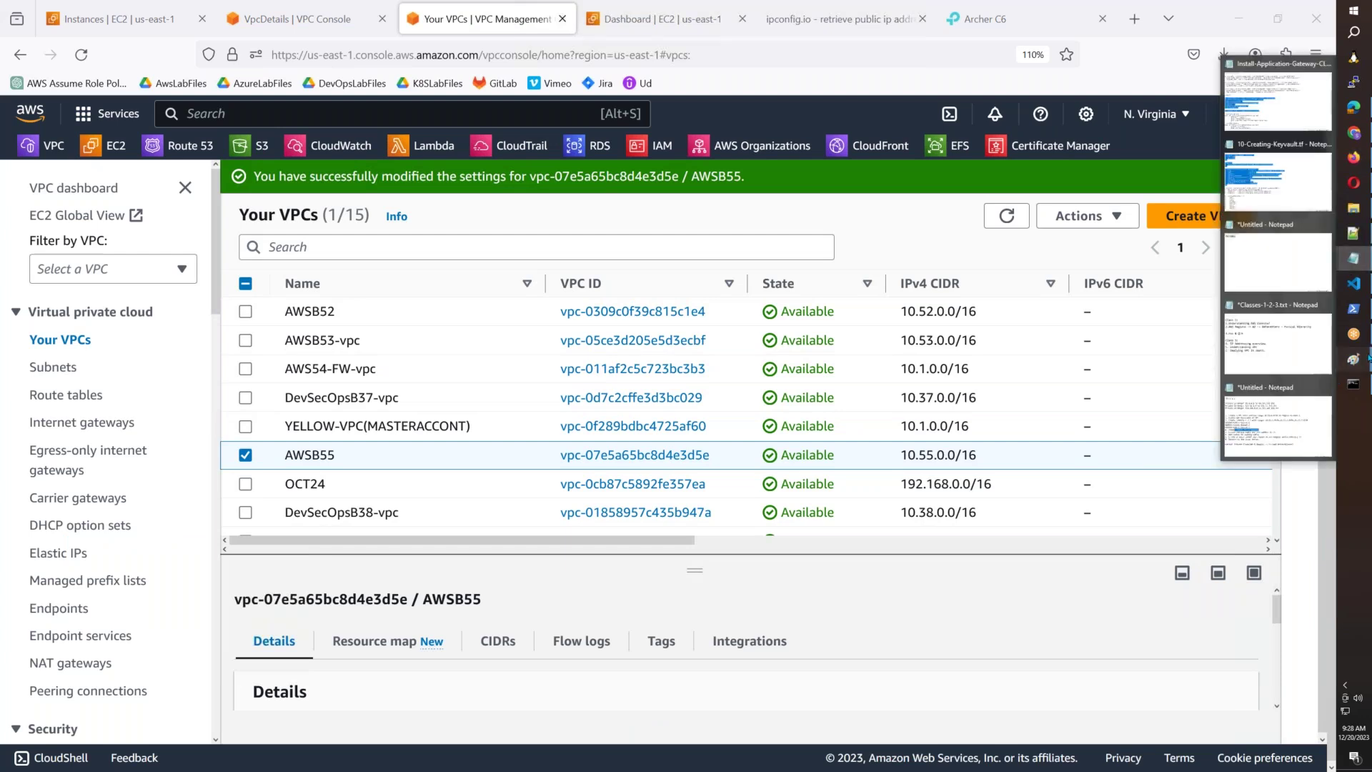
mouse_move(1362, 359)
click(1308, 457)
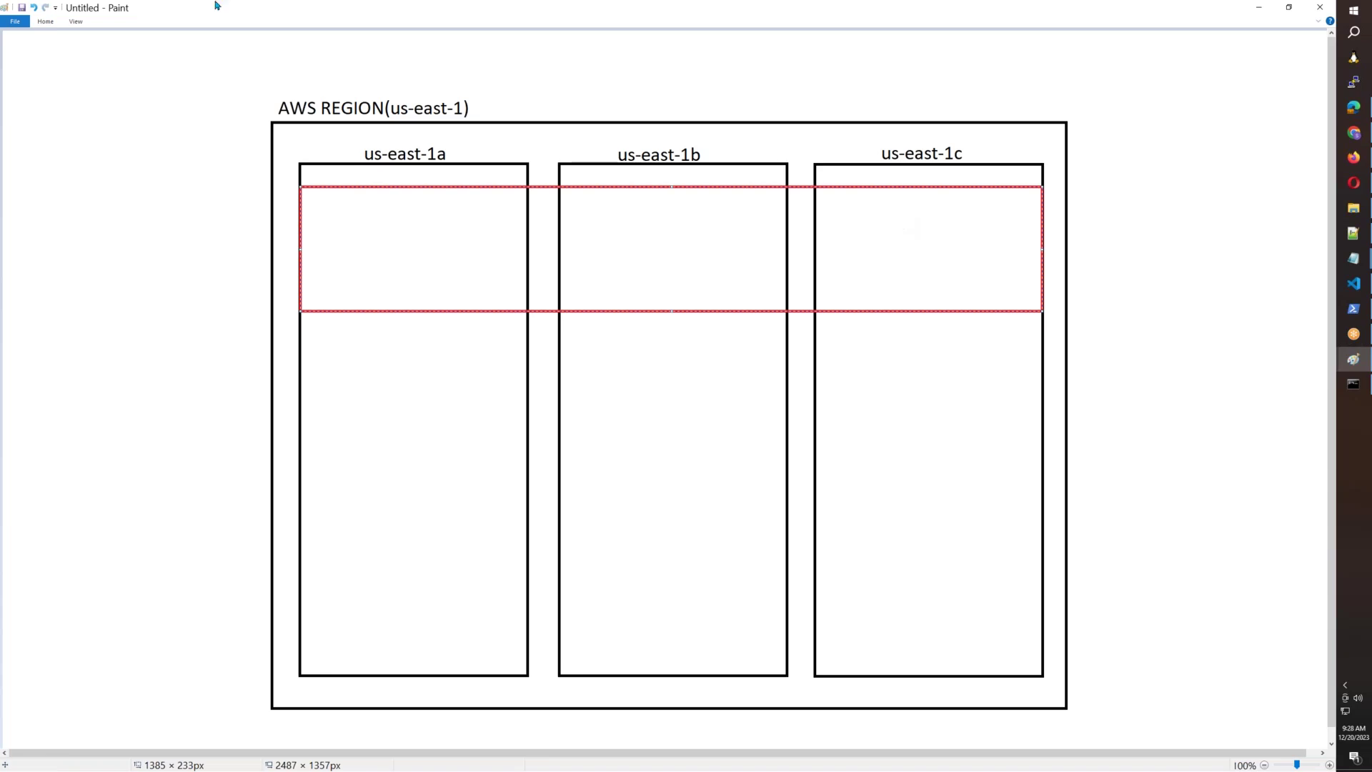
Recolour the public row outline from red to black.
click(45, 21)
click(409, 36)
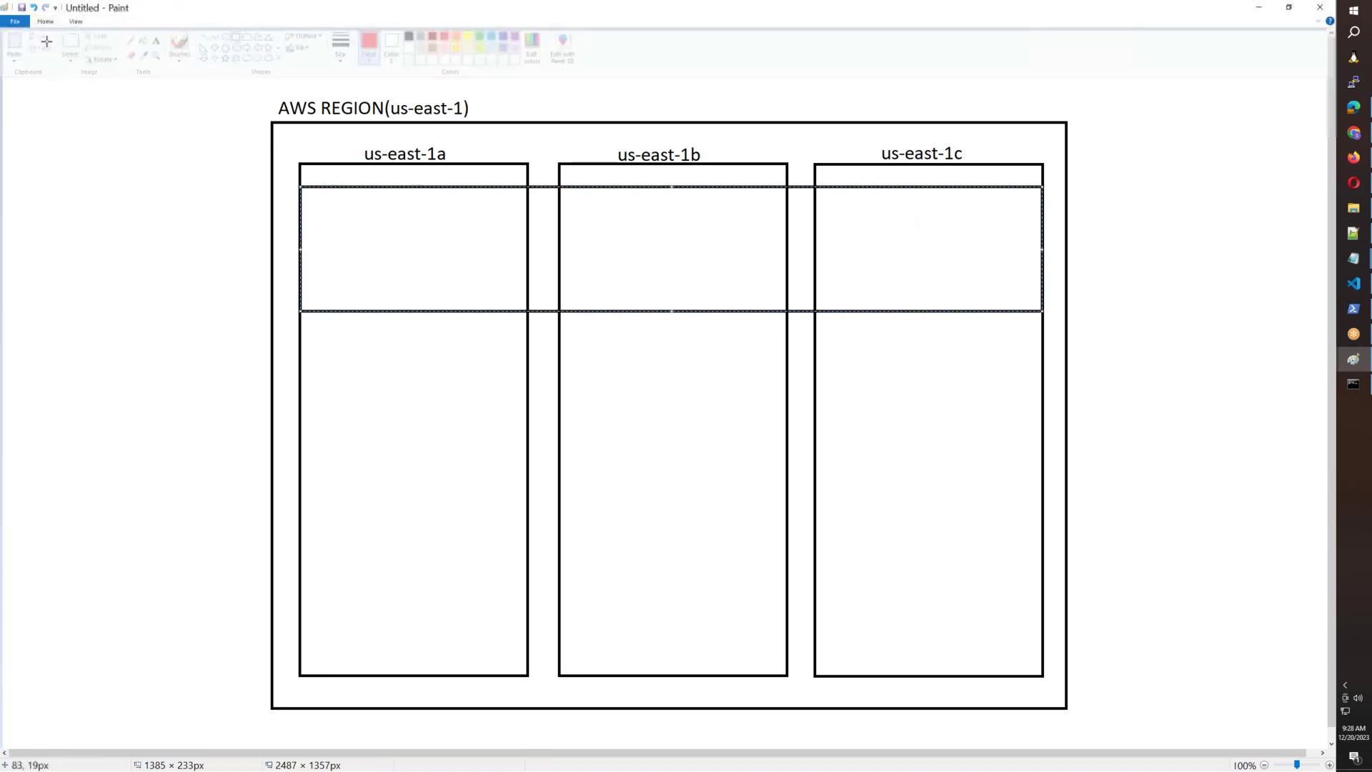
click(46, 21)
click(50, 193)
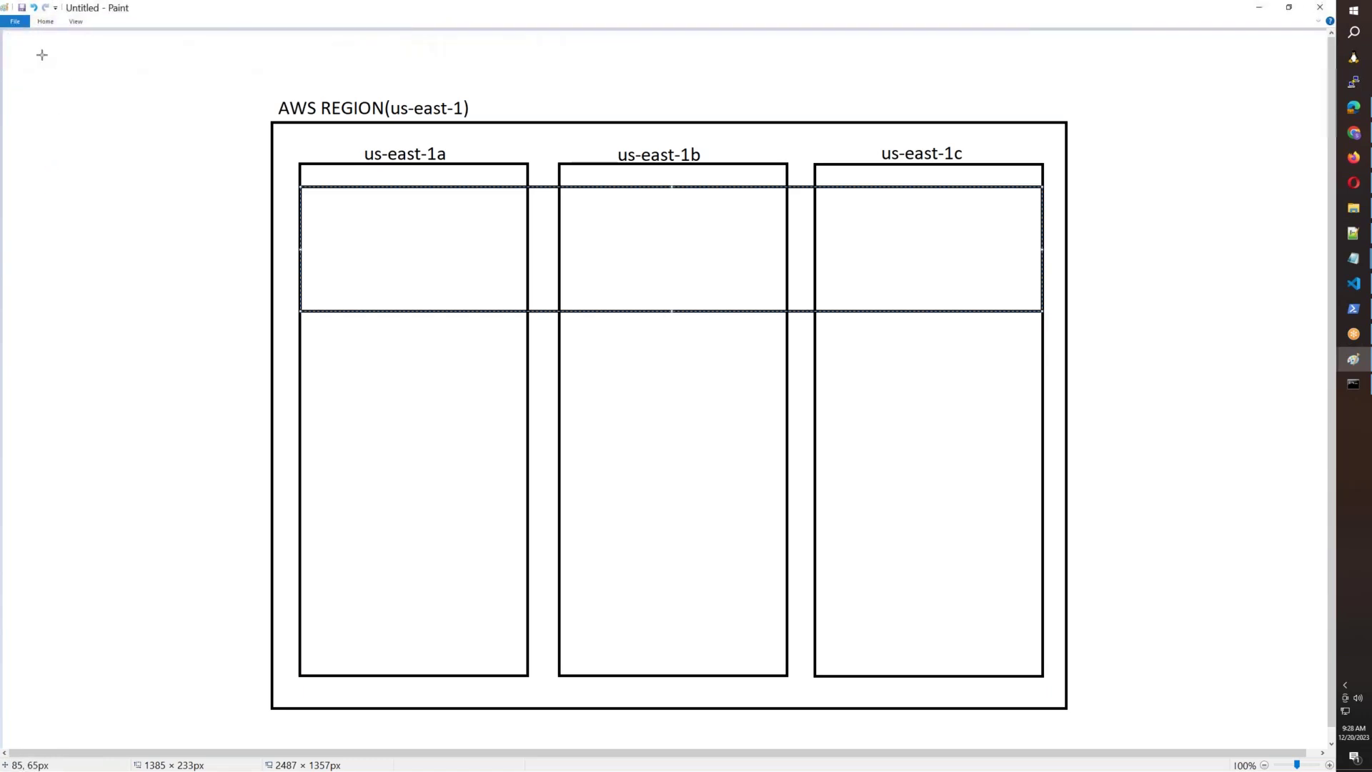
click(92, 84)
Draw a red rounded box in the us-east-1a public row and select it for copying.
click(45, 21)
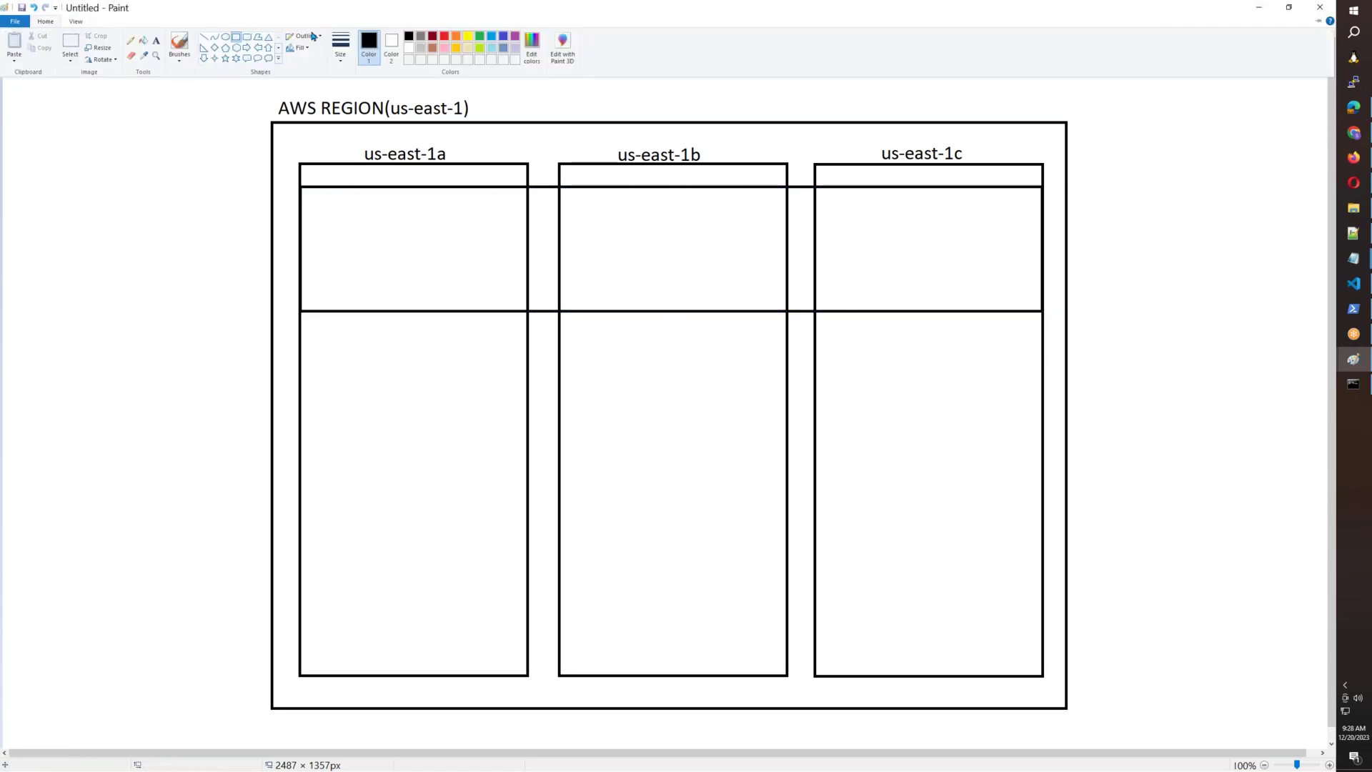
click(247, 41)
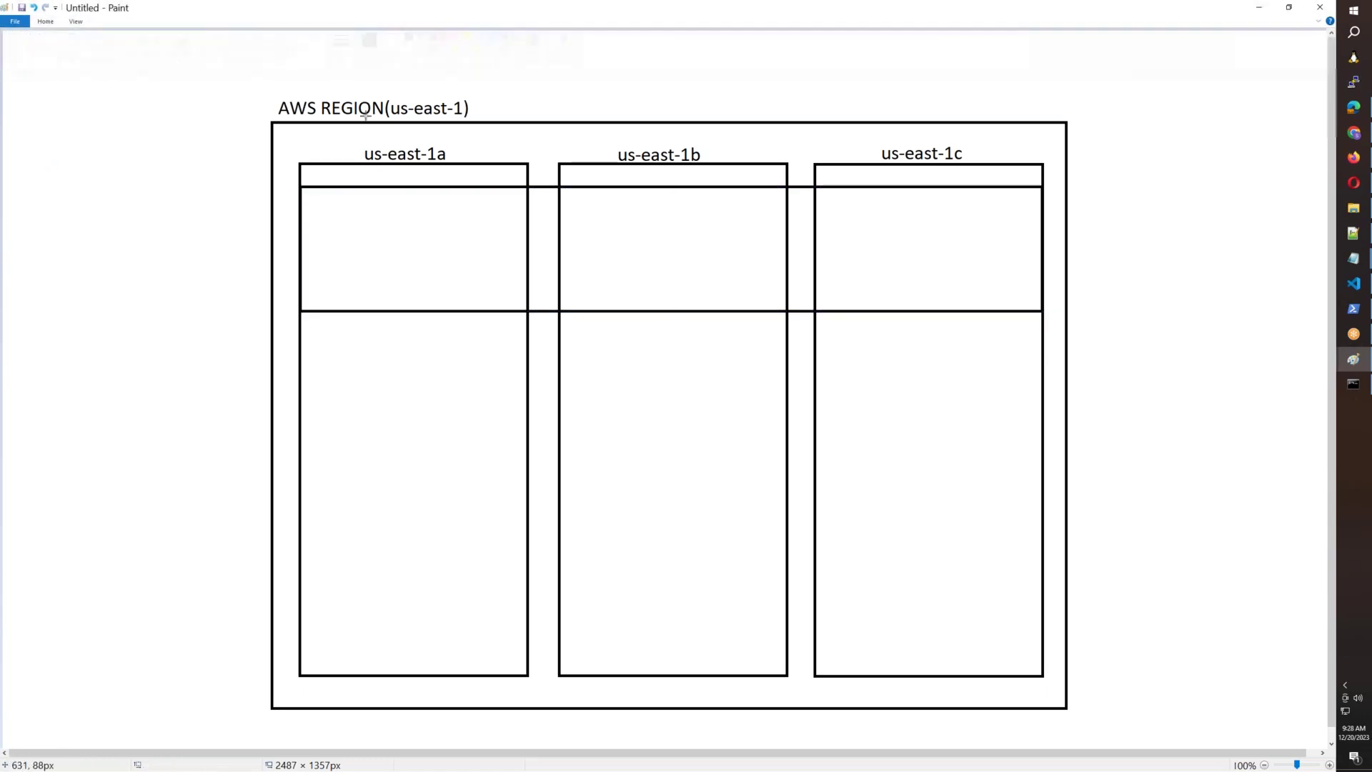
mouse_move(317, 200)
mouse_down()
mouse_move(421, 281)
mouse_move(503, 300)
mouse_up()
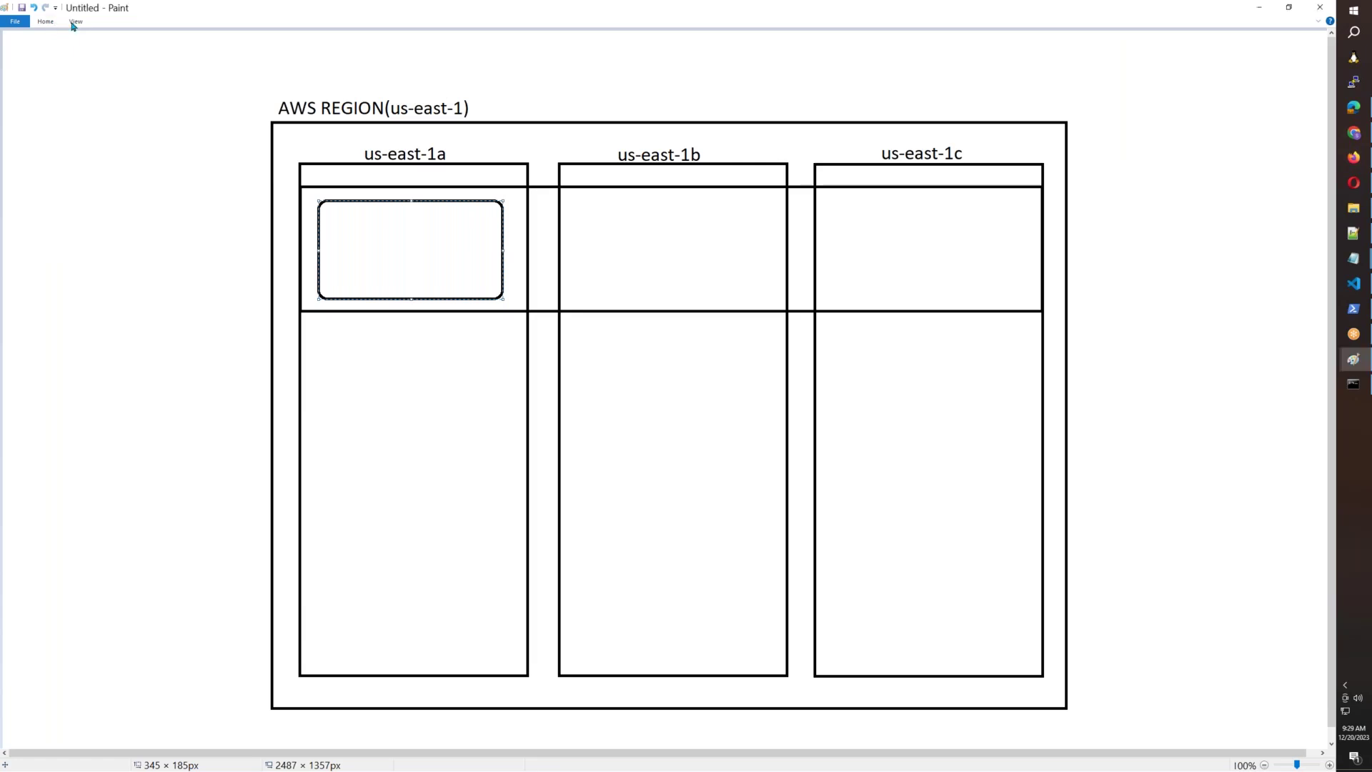
click(45, 22)
click(442, 37)
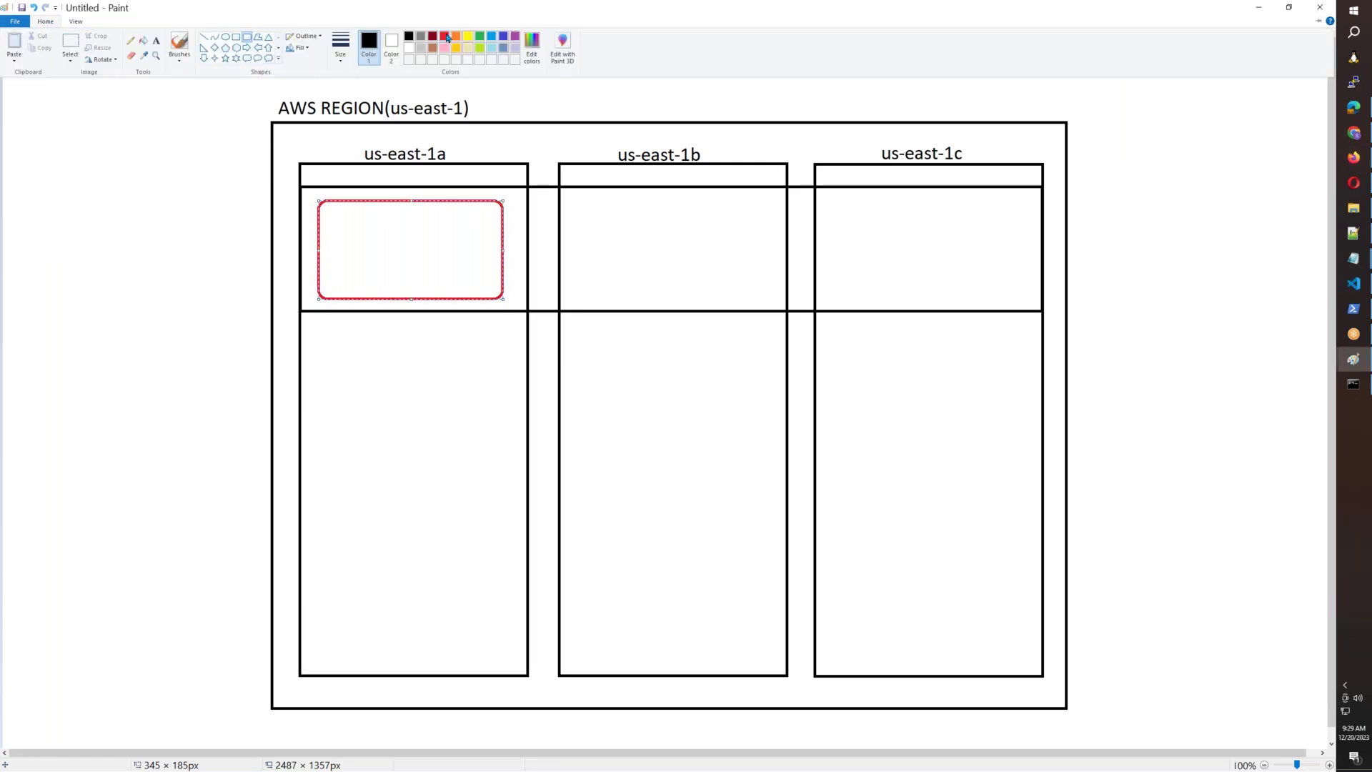
click(45, 22)
click(67, 48)
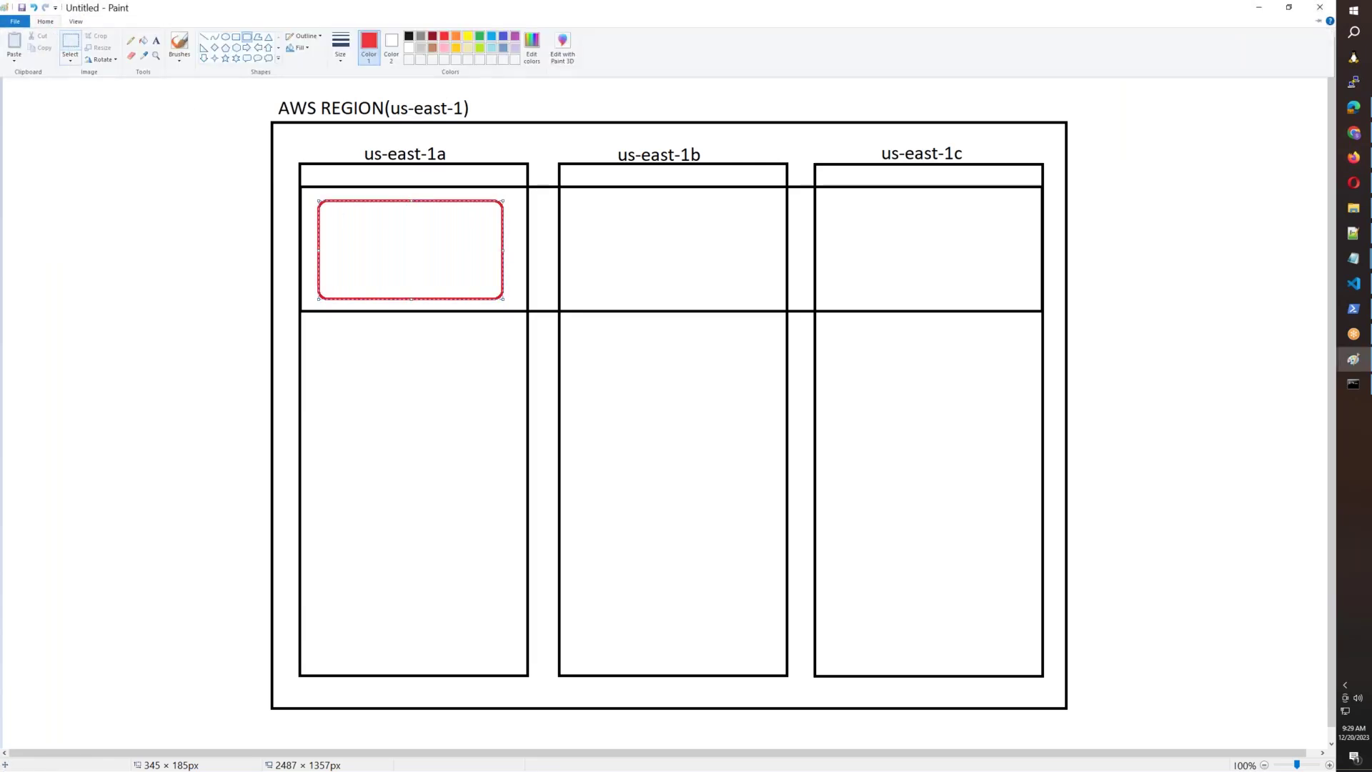
drag(314, 196, 972, 275)
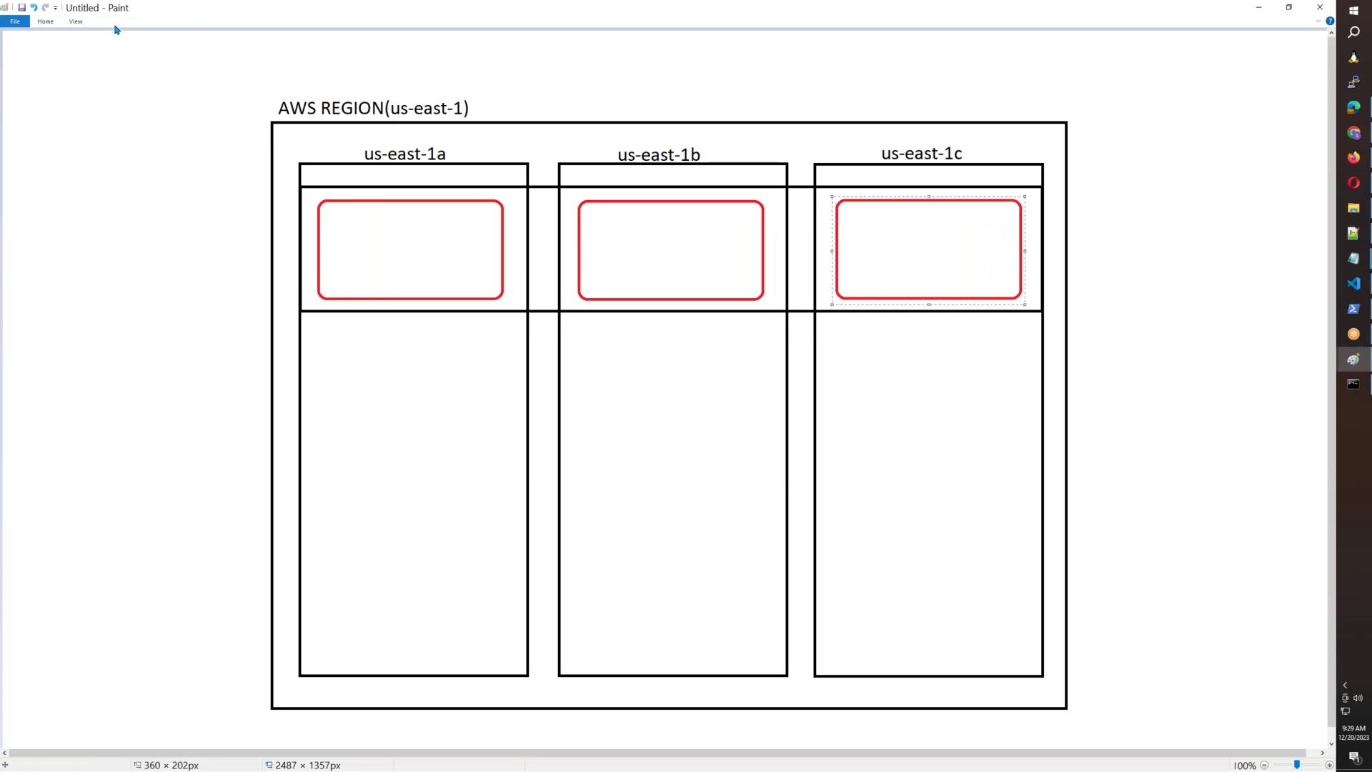
click(47, 22)
click(156, 40)
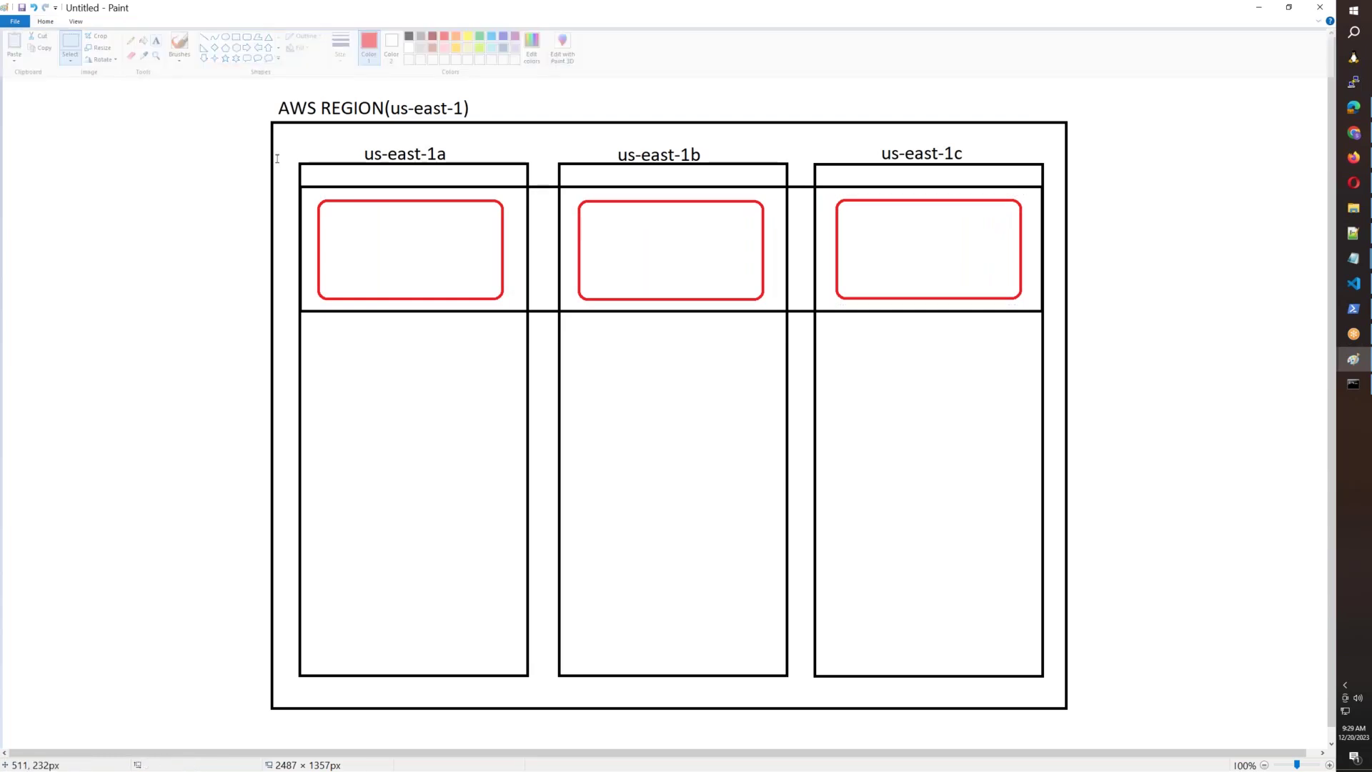
Label the us-east-1a and us-east-1b boxes 10.55.1.0/24 and 10.55.2.0/24.
click(328, 216)
text(10.55.1.0/24)
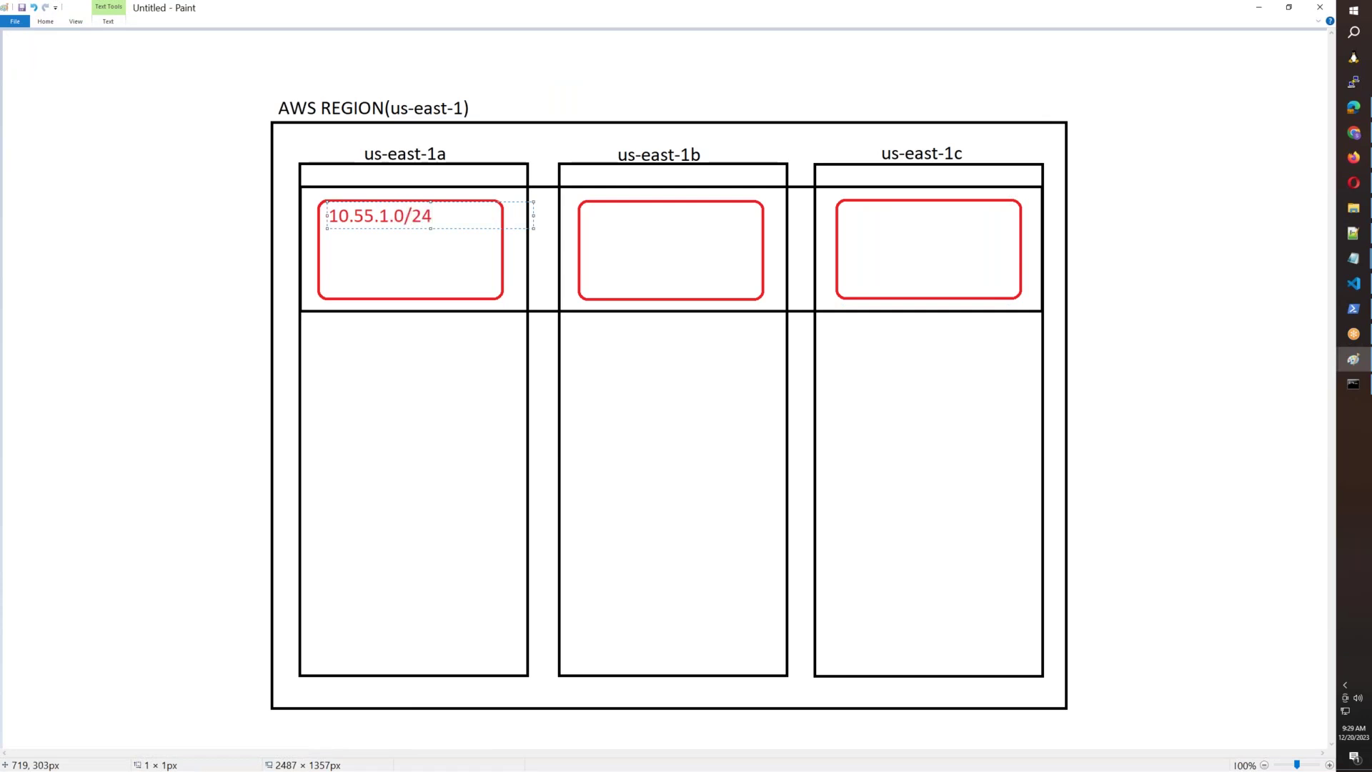
drag(419, 203, 298, 212)
key(ctrl+c)
click(614, 213)
click(612, 208)
key(ctrl+v)
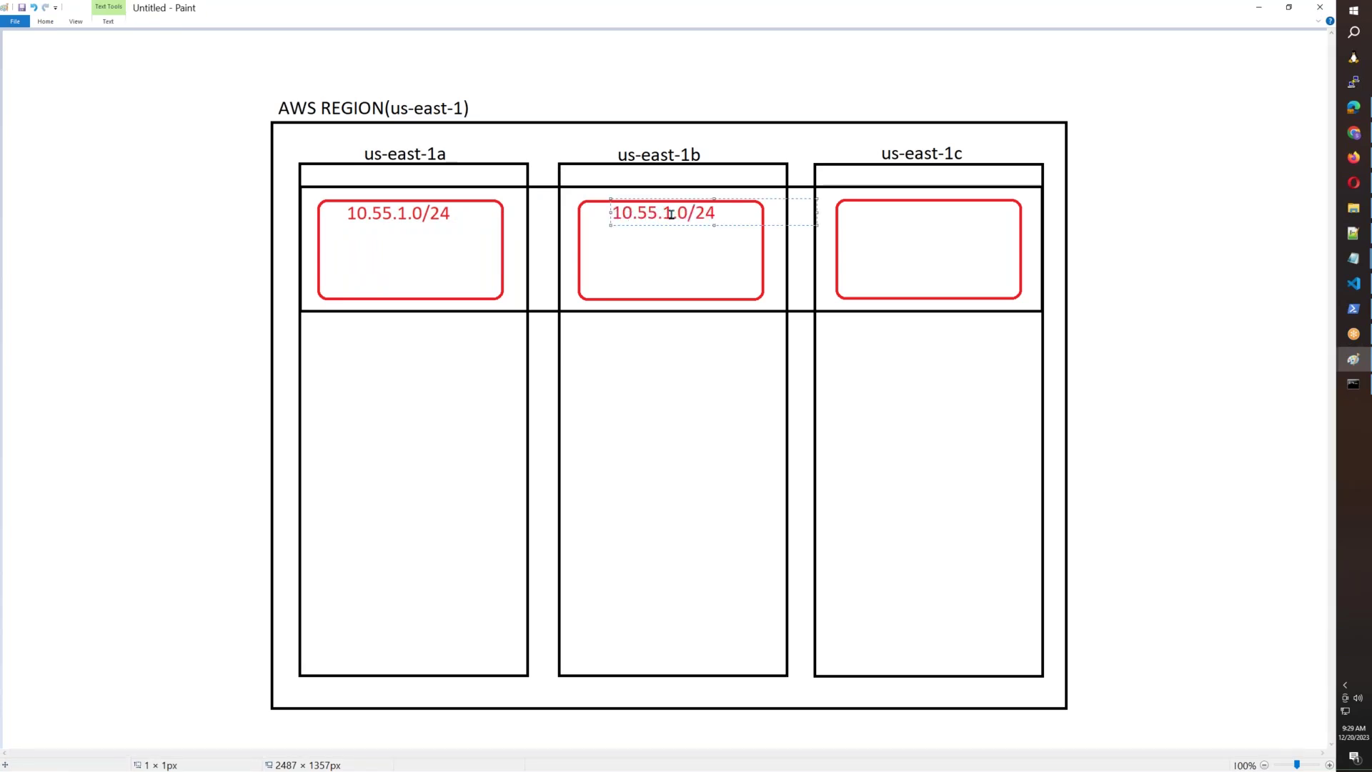
drag(671, 213, 676, 213)
text(2)
click(874, 216)
Label the us-east-1c box 10.55.3.0/24, redoing a malformed first attempt.
click(866, 212)
key(ctrl+v)
click(928, 212)
key(BackSpace)
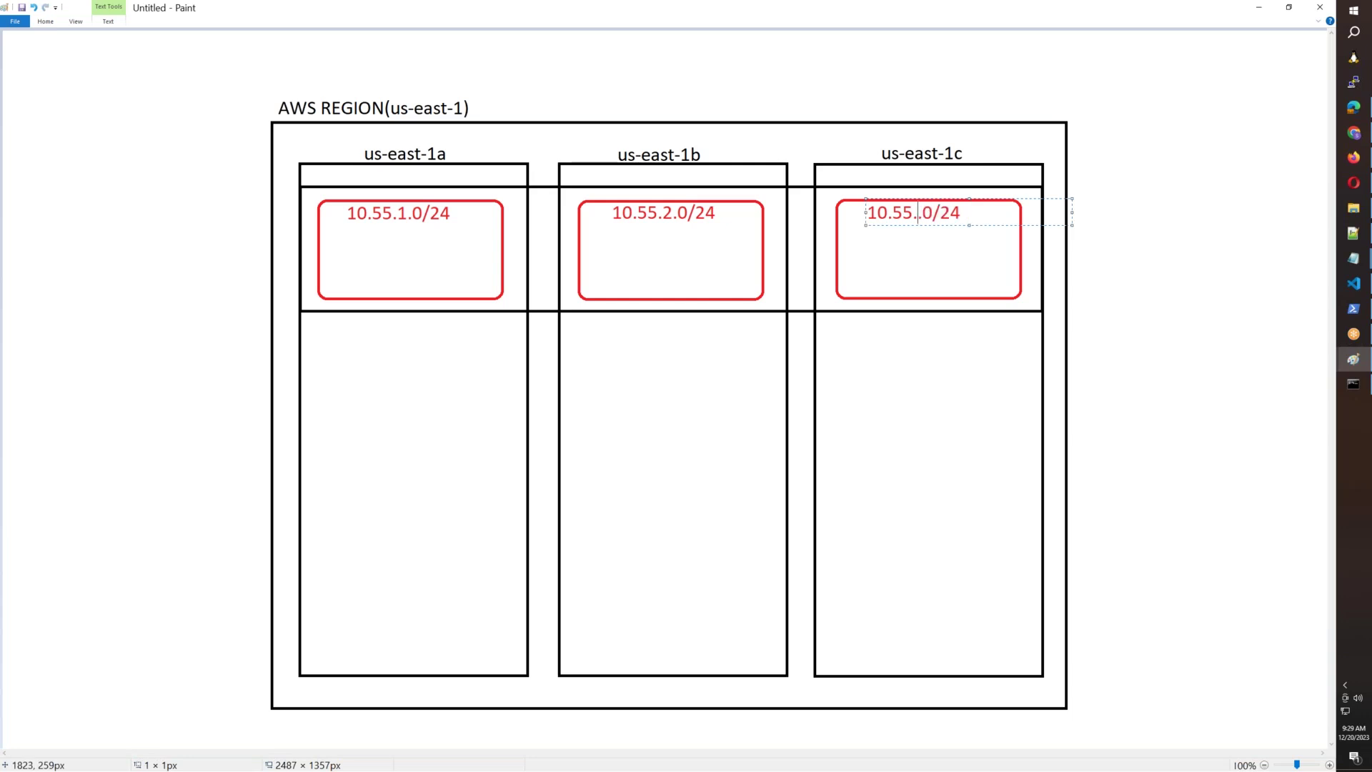
click(931, 362)
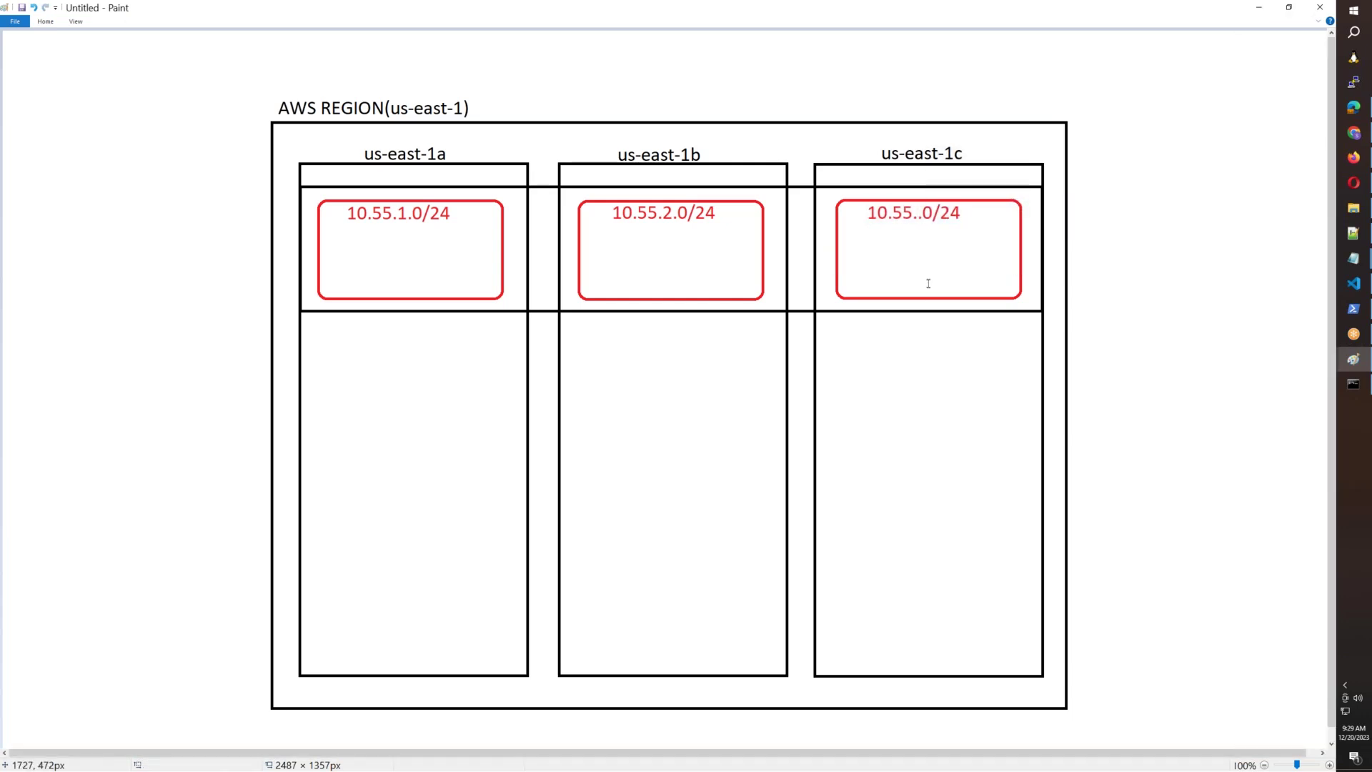
key(ctrl+z)
click(862, 214)
key(ctrl+v)
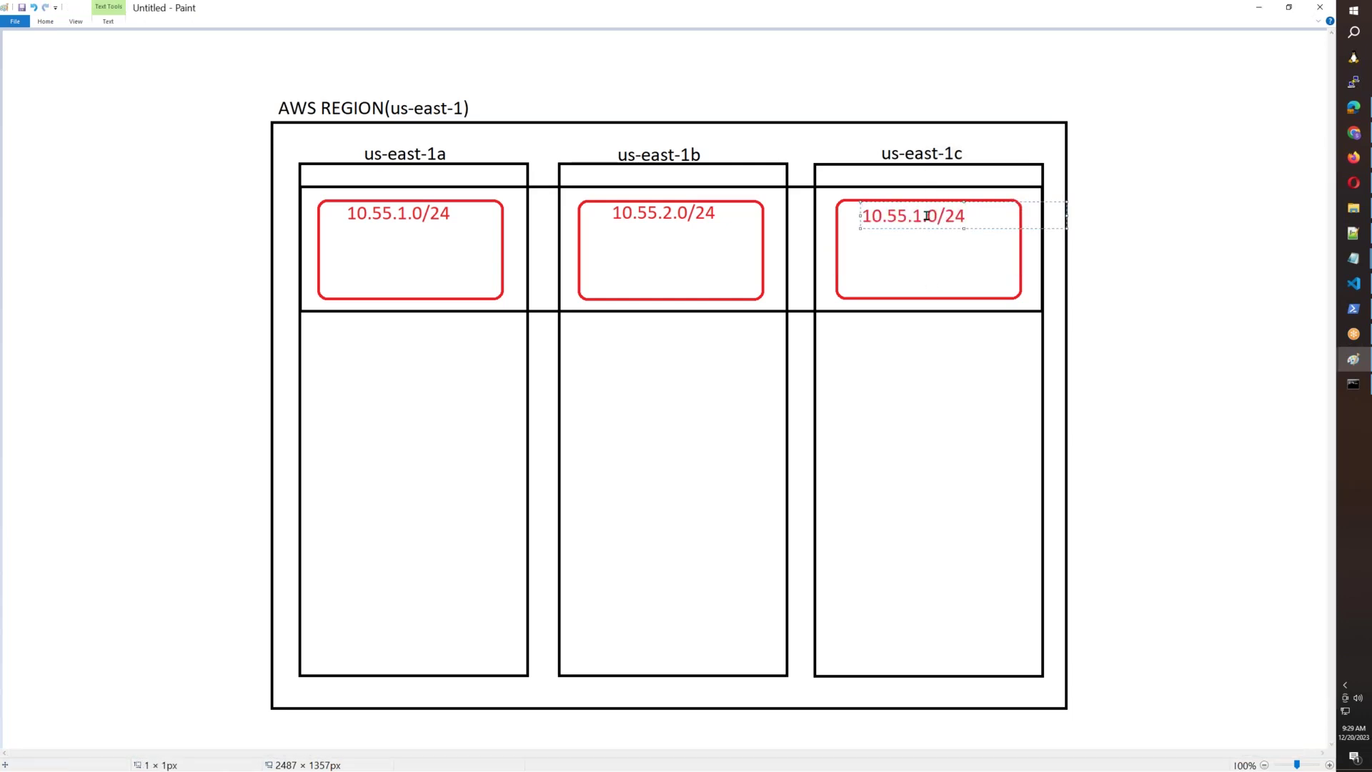
key(BackSpace)
text(3)
click(891, 481)
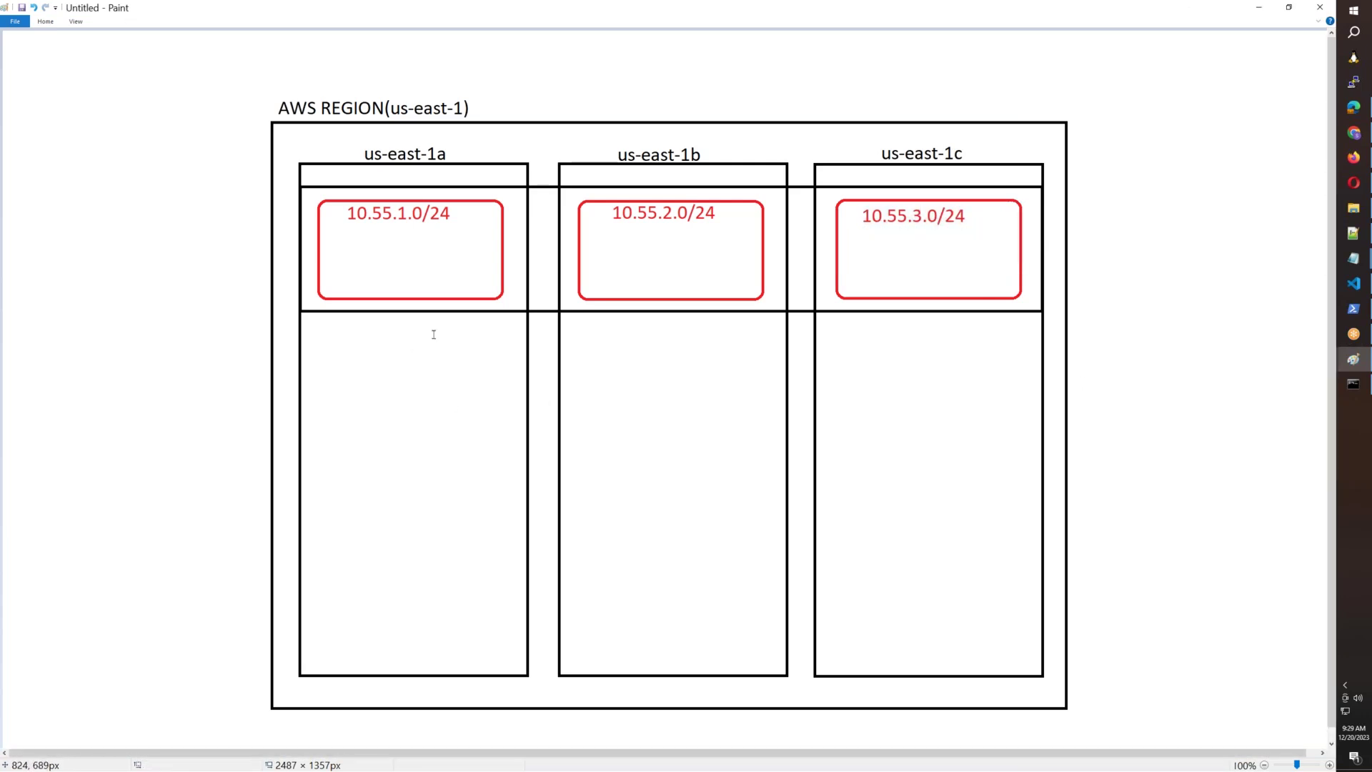
click(45, 21)
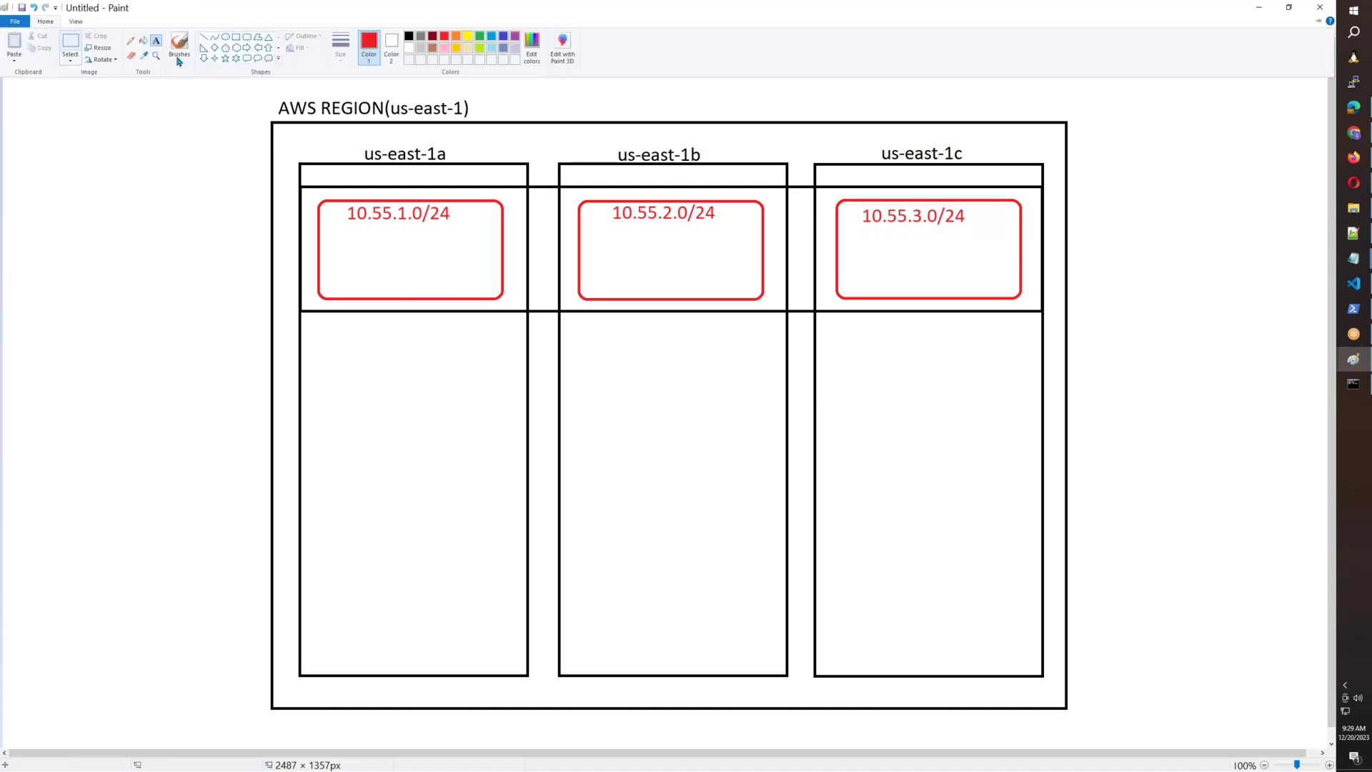
click(248, 37)
click(45, 22)
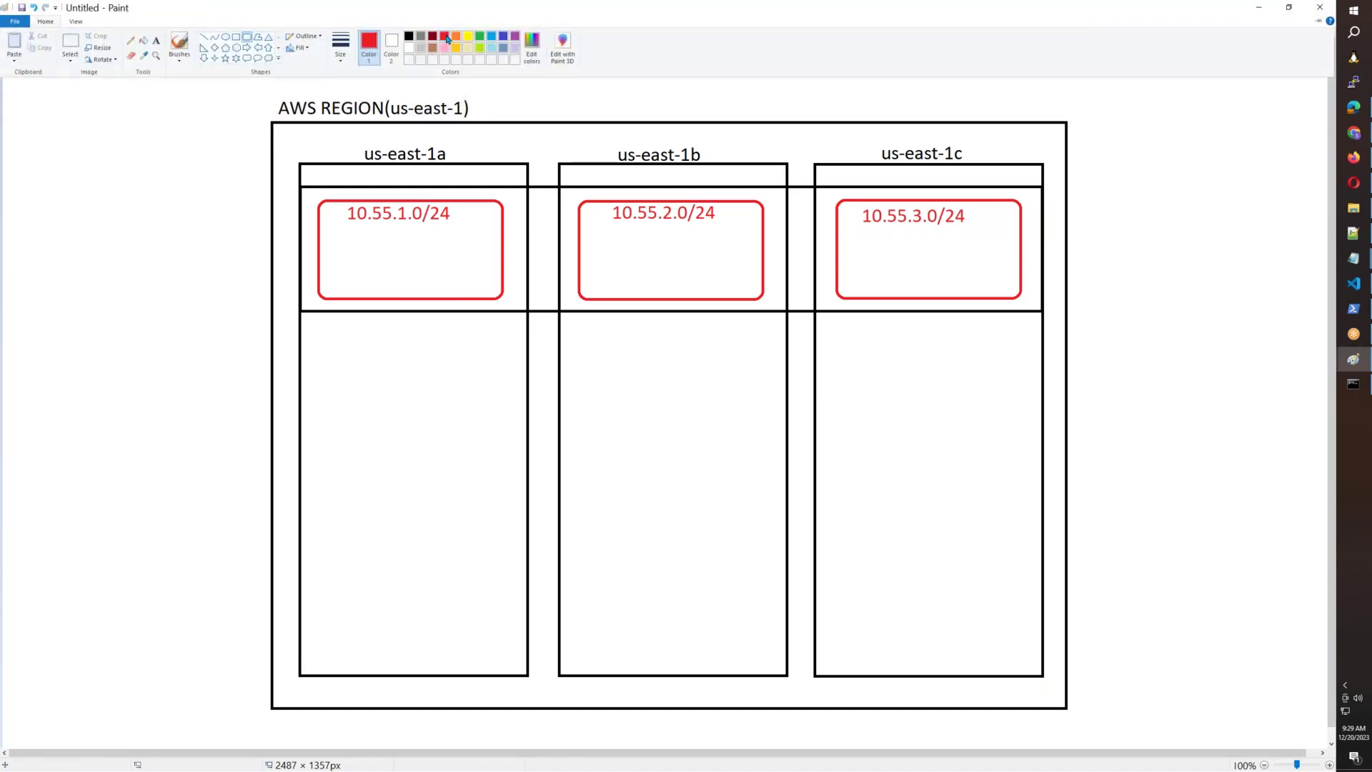
Draw a dark-blue rounded box inside the 10.55.1.0/24 subnet and select it for copying.
click(501, 40)
drag(338, 239, 486, 278)
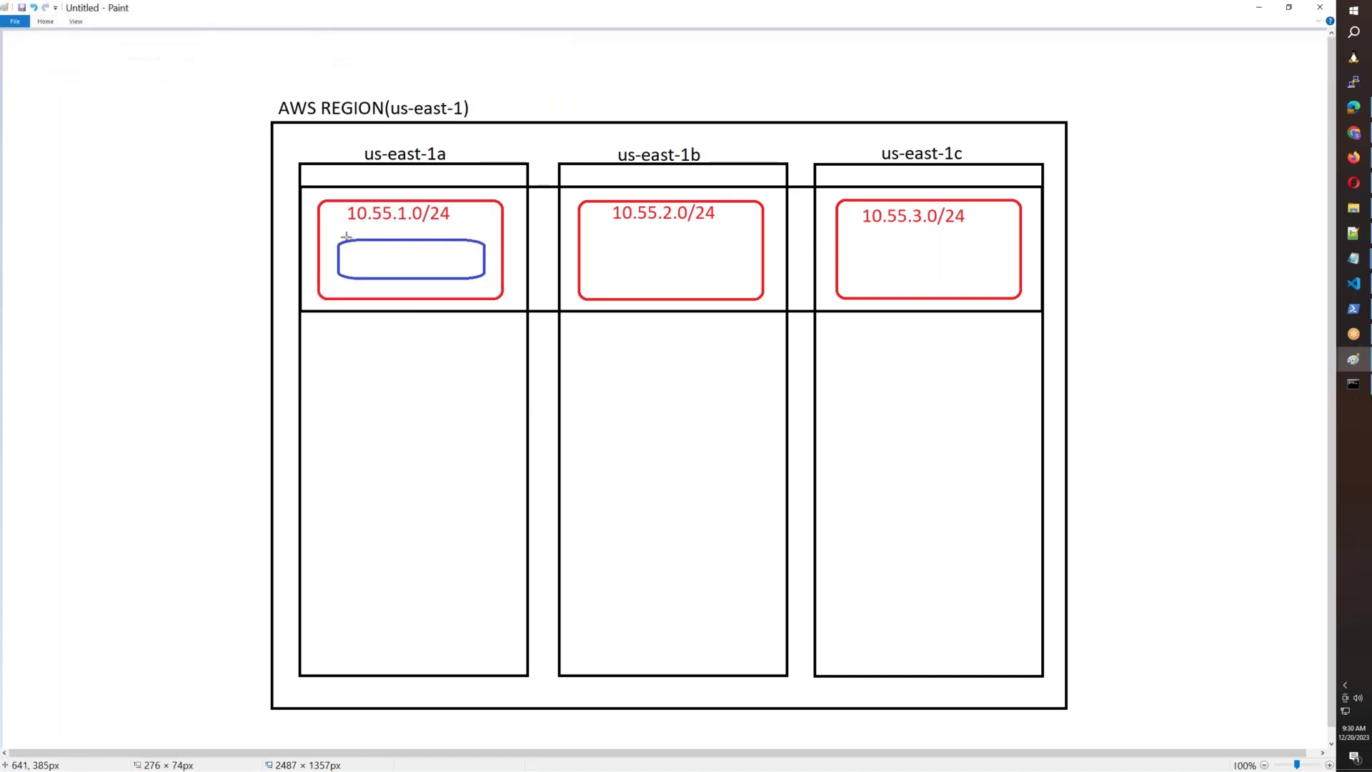
drag(331, 237, 970, 265)
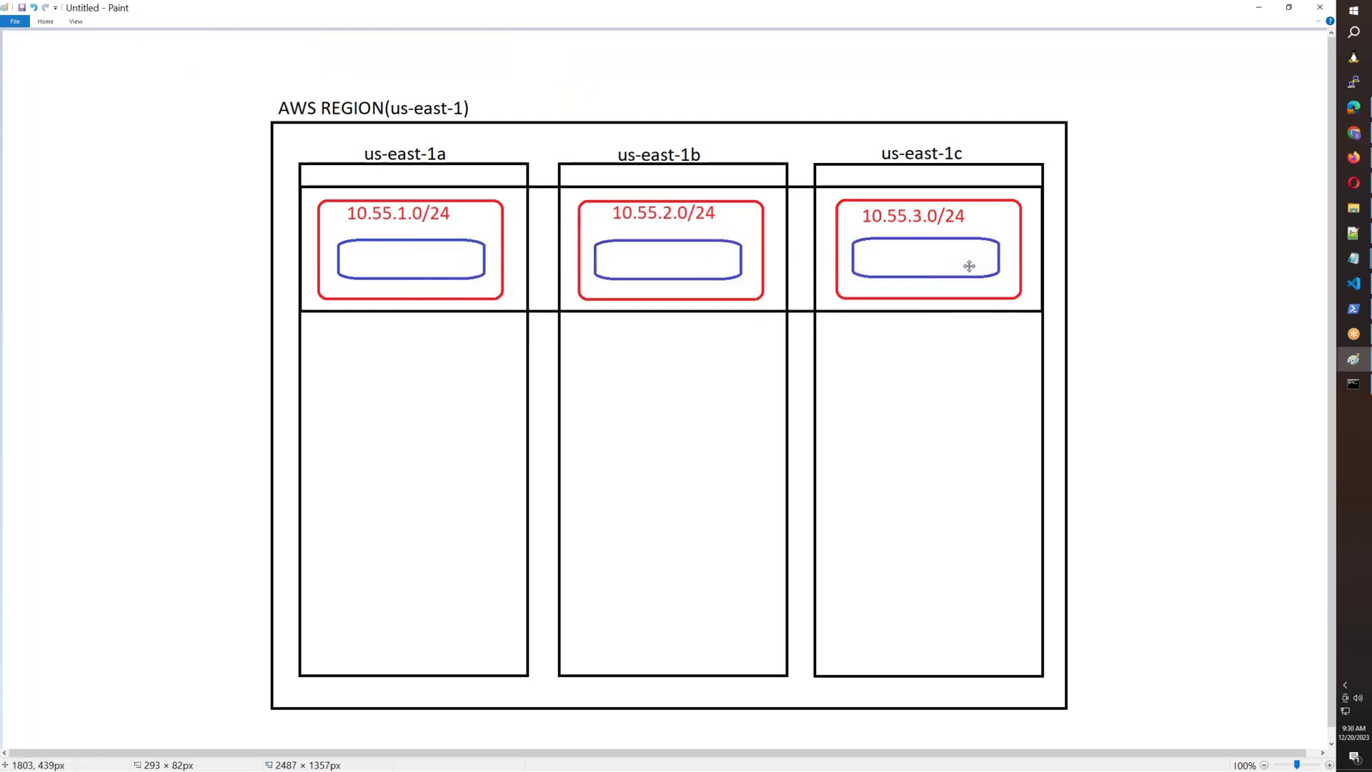
click(54, 21)
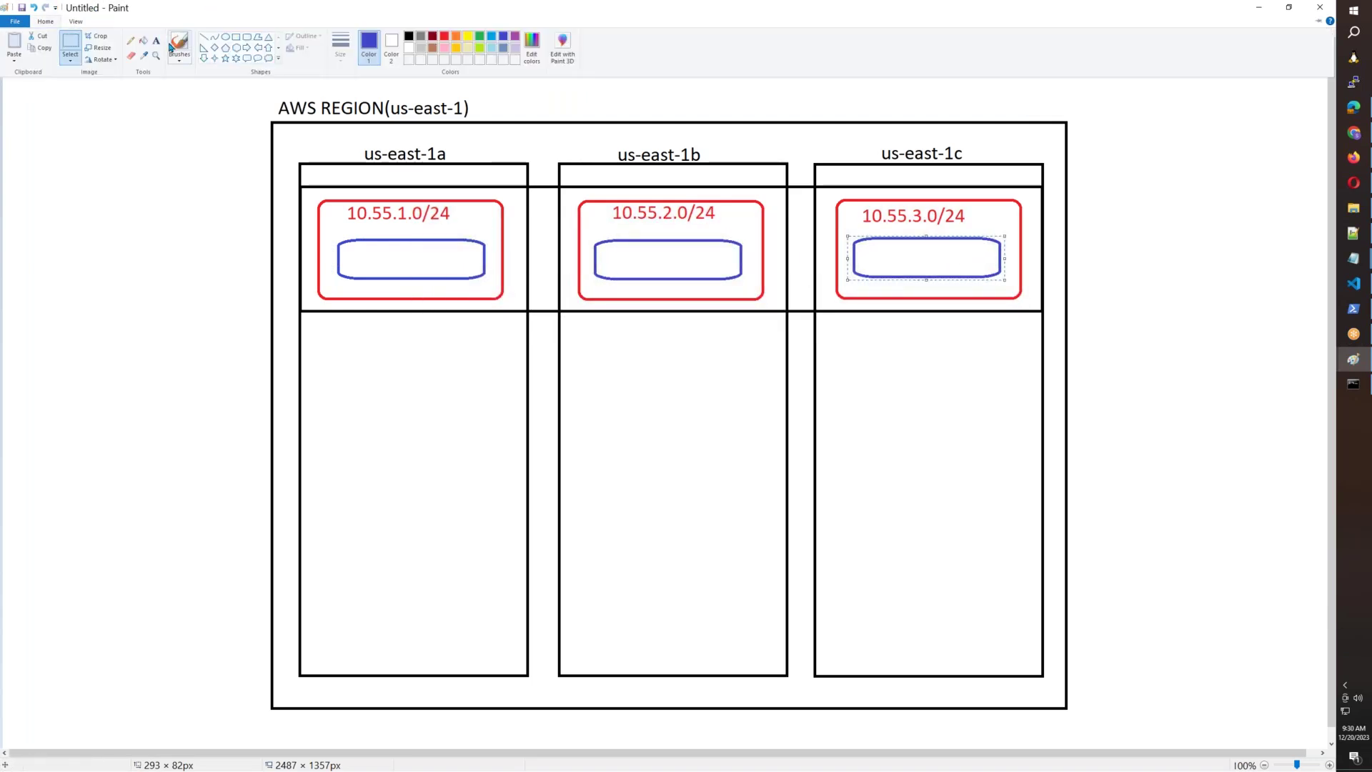
click(157, 39)
Label the first blue box 10.55.1.100, correcting typing mistakes.
click(345, 249)
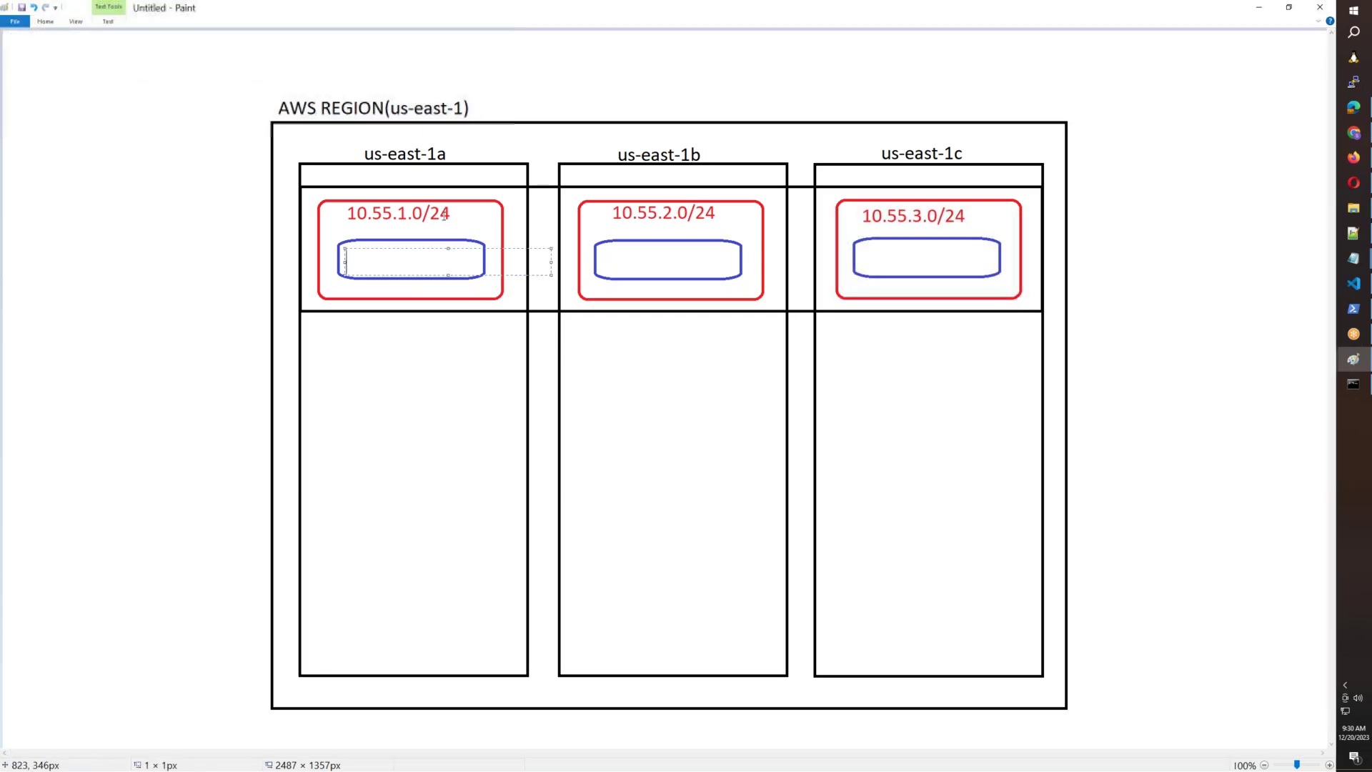
text(10.55.1.100)
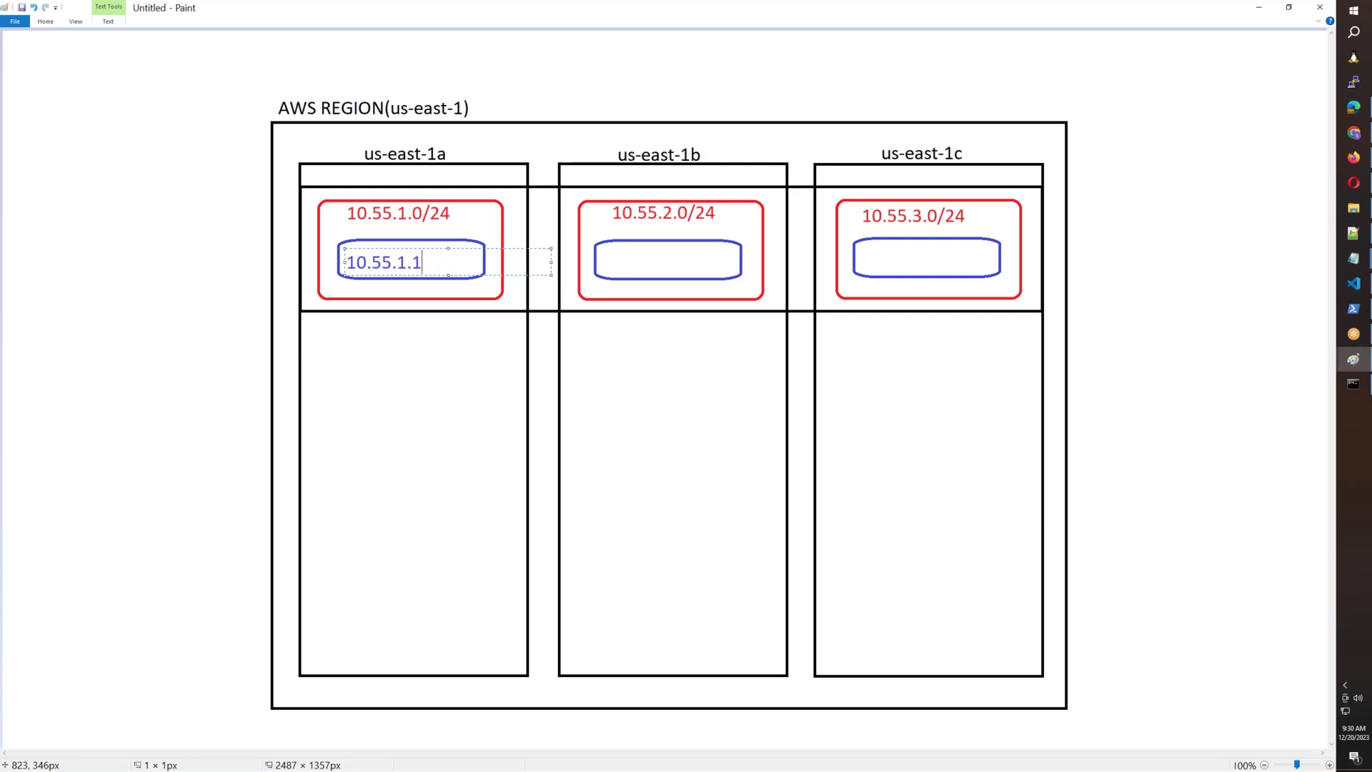
key(ctrl+a)
key(ctrl+c)
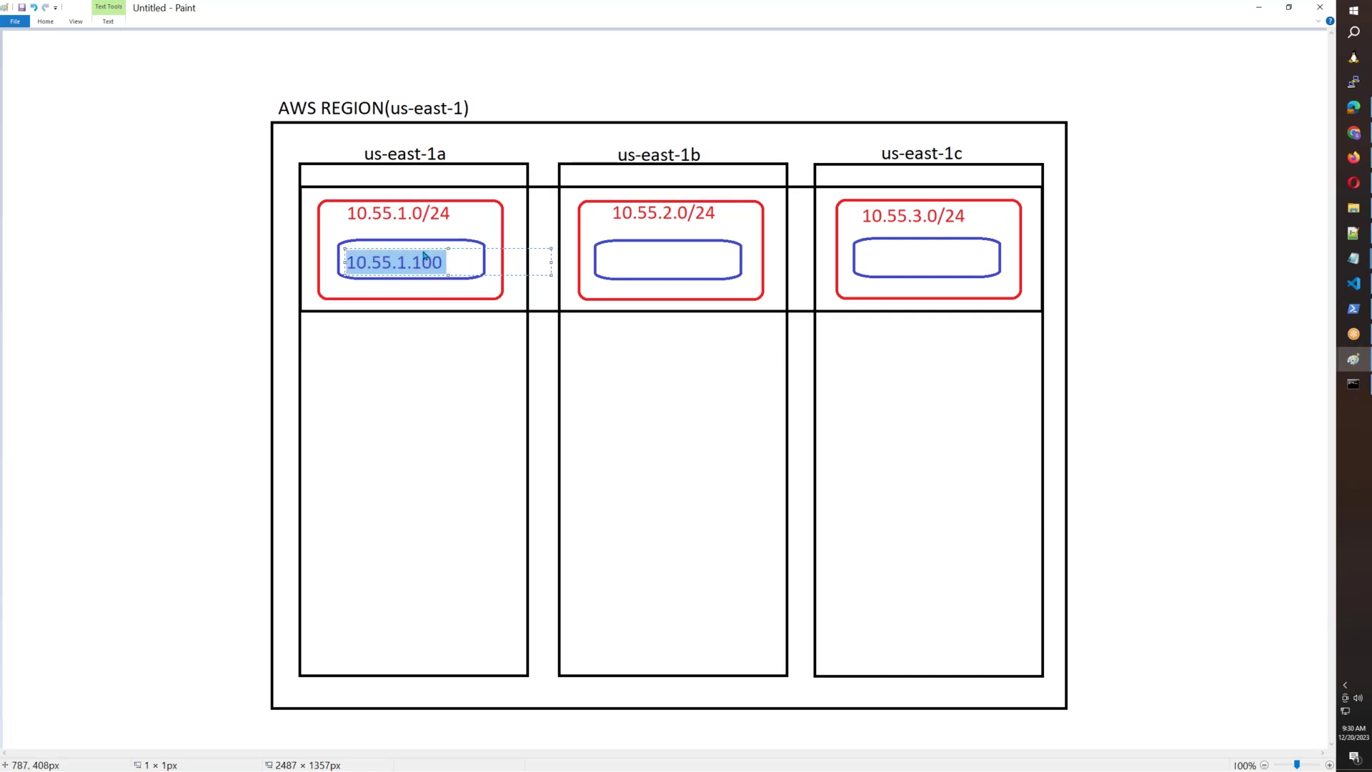
drag(424, 248, 433, 245)
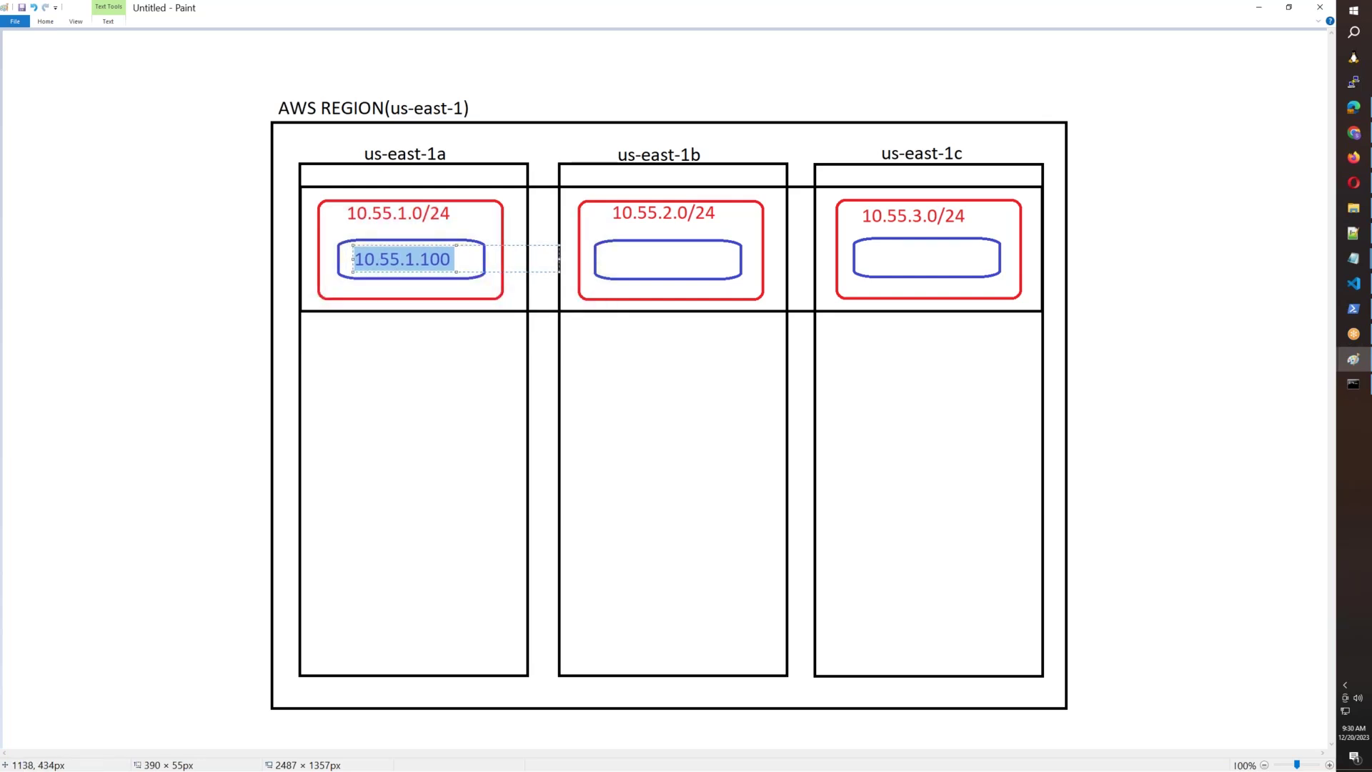
click(619, 259)
Label the us-east-1b and us-east-1c blue boxes 10.55.2.100 and 10.55.3.100.
click(619, 260)
key(ctrl+v)
click(679, 259)
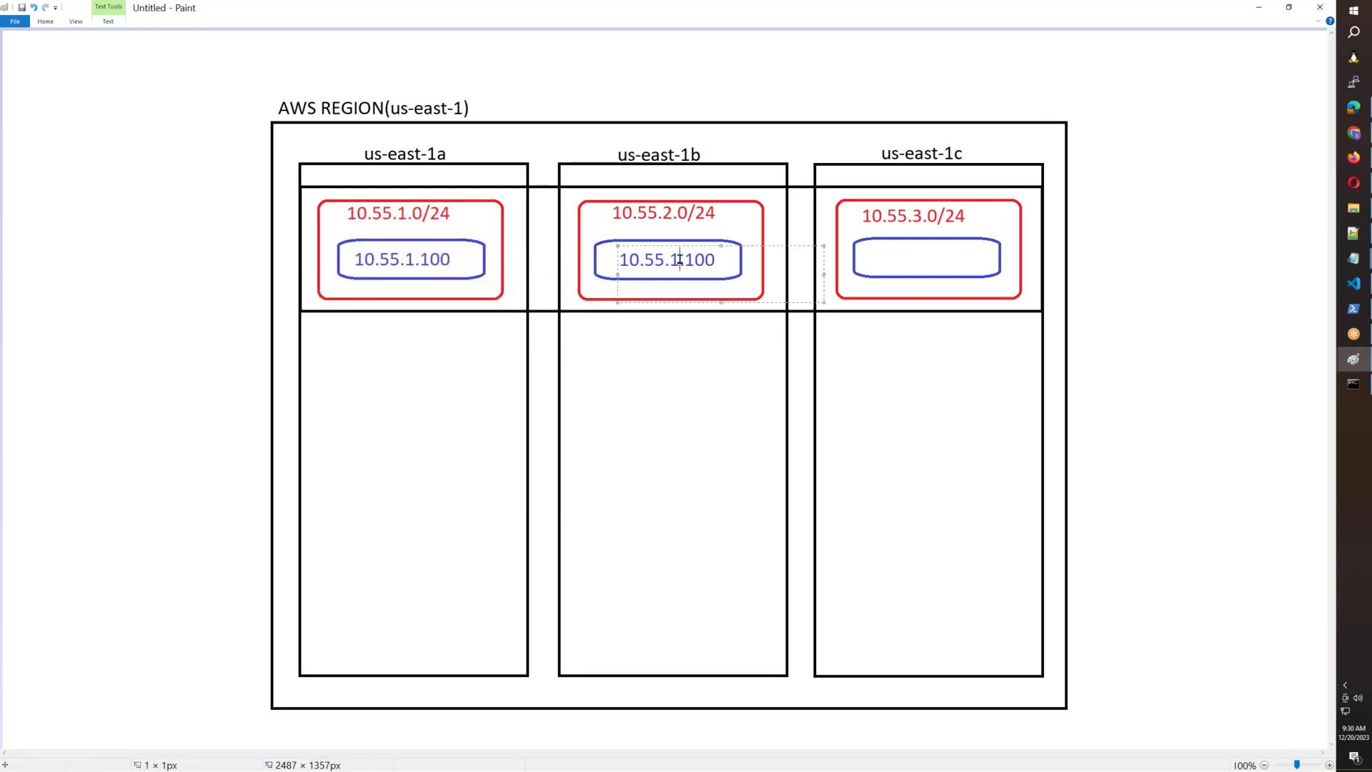
key(BackSpace)
text(2)
click(877, 259)
click(878, 259)
key(ctrl+v)
click(937, 260)
key(BackSpace)
text(3)
click(941, 432)
Sketch blue brush curves connecting the subnet hosts, then undo them.
click(52, 25)
click(180, 44)
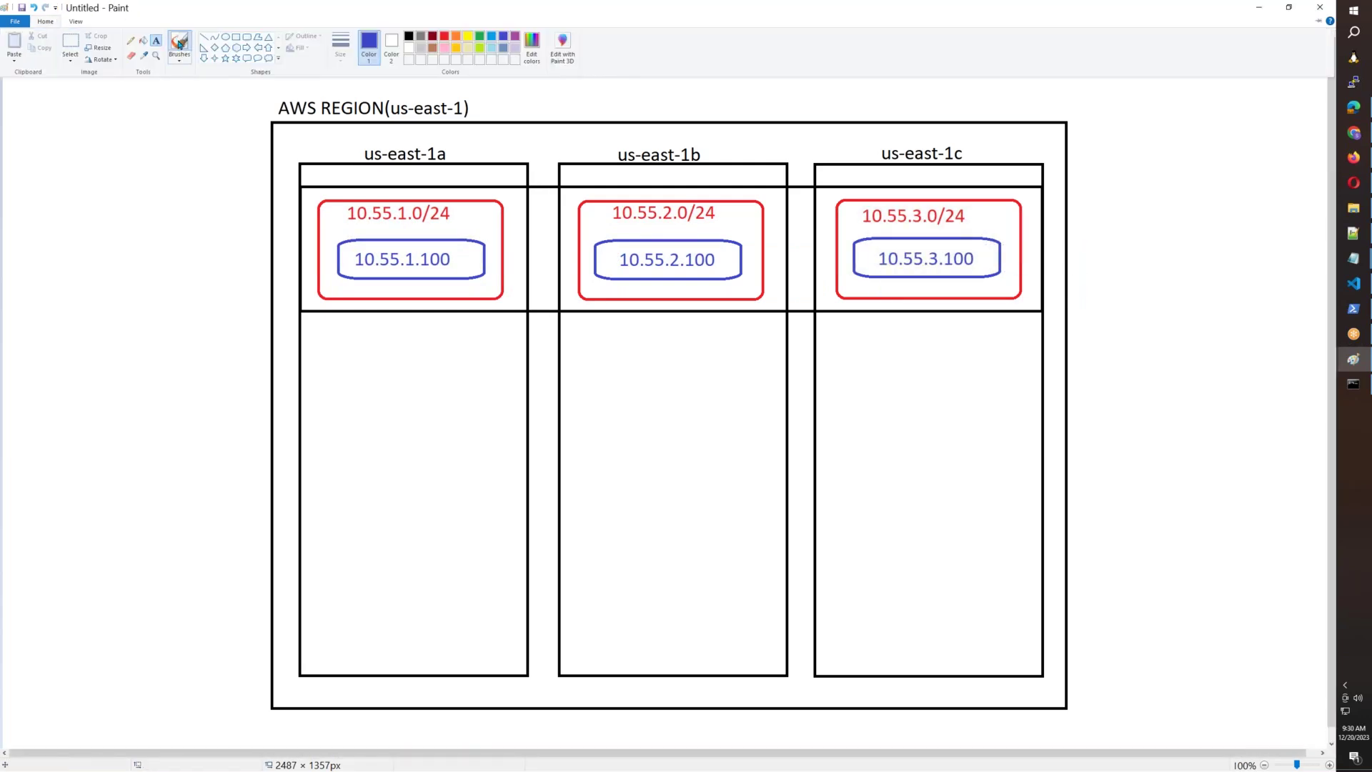
mouse_move(416, 266)
mouse_down()
mouse_move(643, 383)
mouse_move(694, 276)
mouse_move(951, 285)
mouse_up()
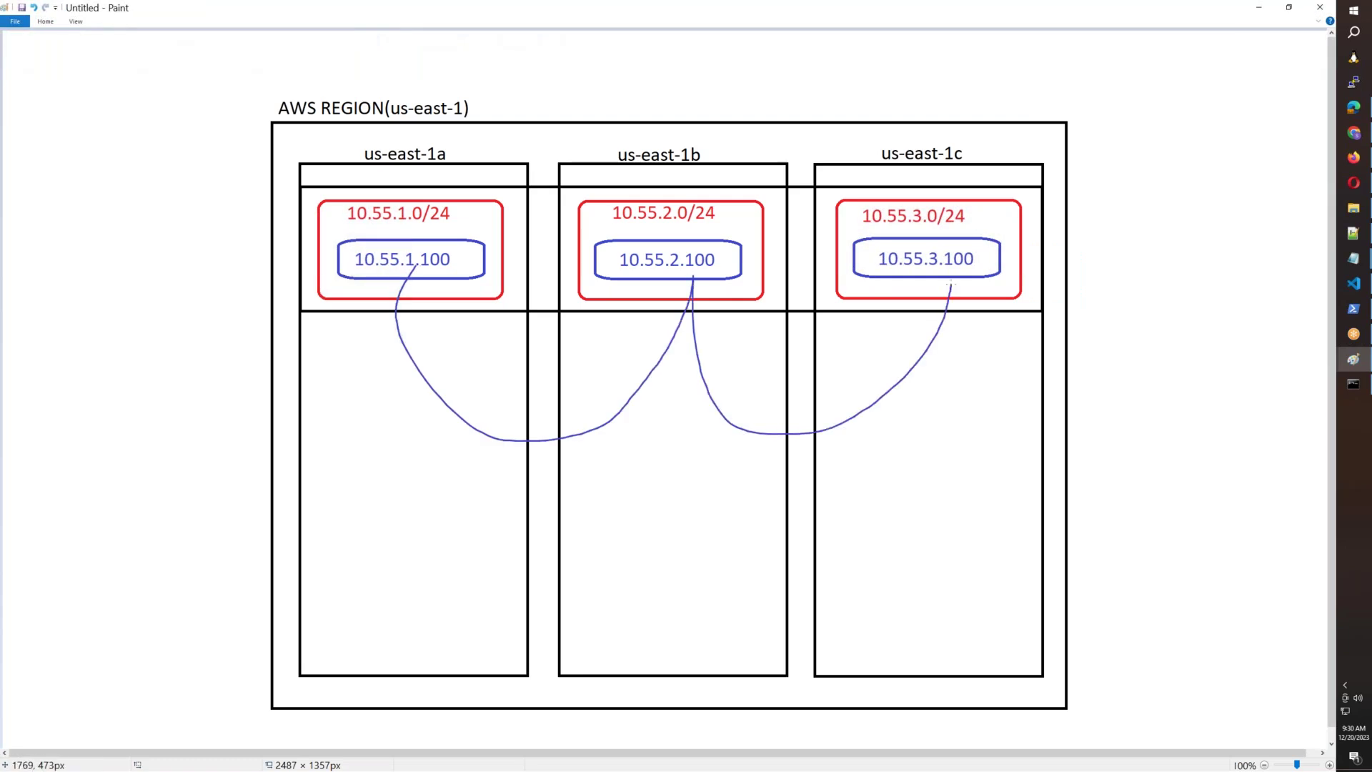
key(ctrl+z)
key(ctrl+z)
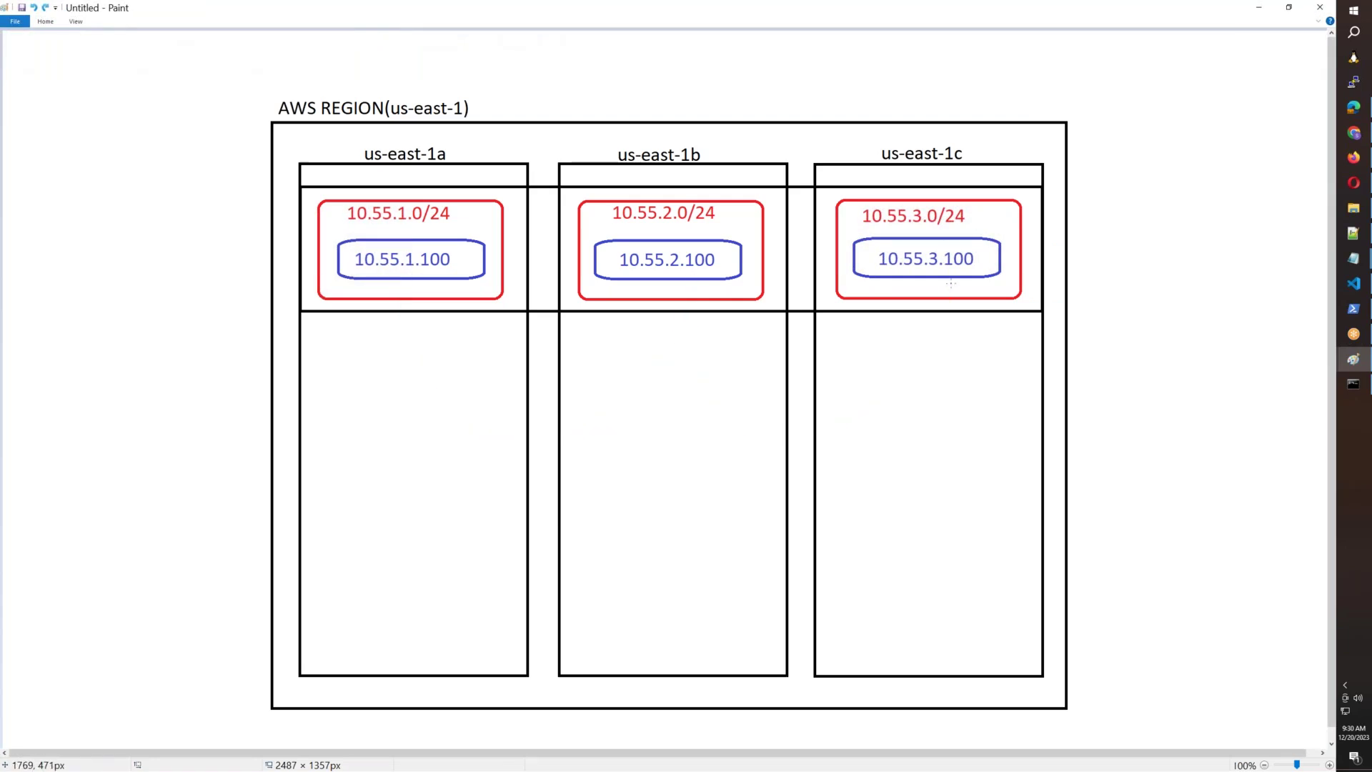
click(1350, 265)
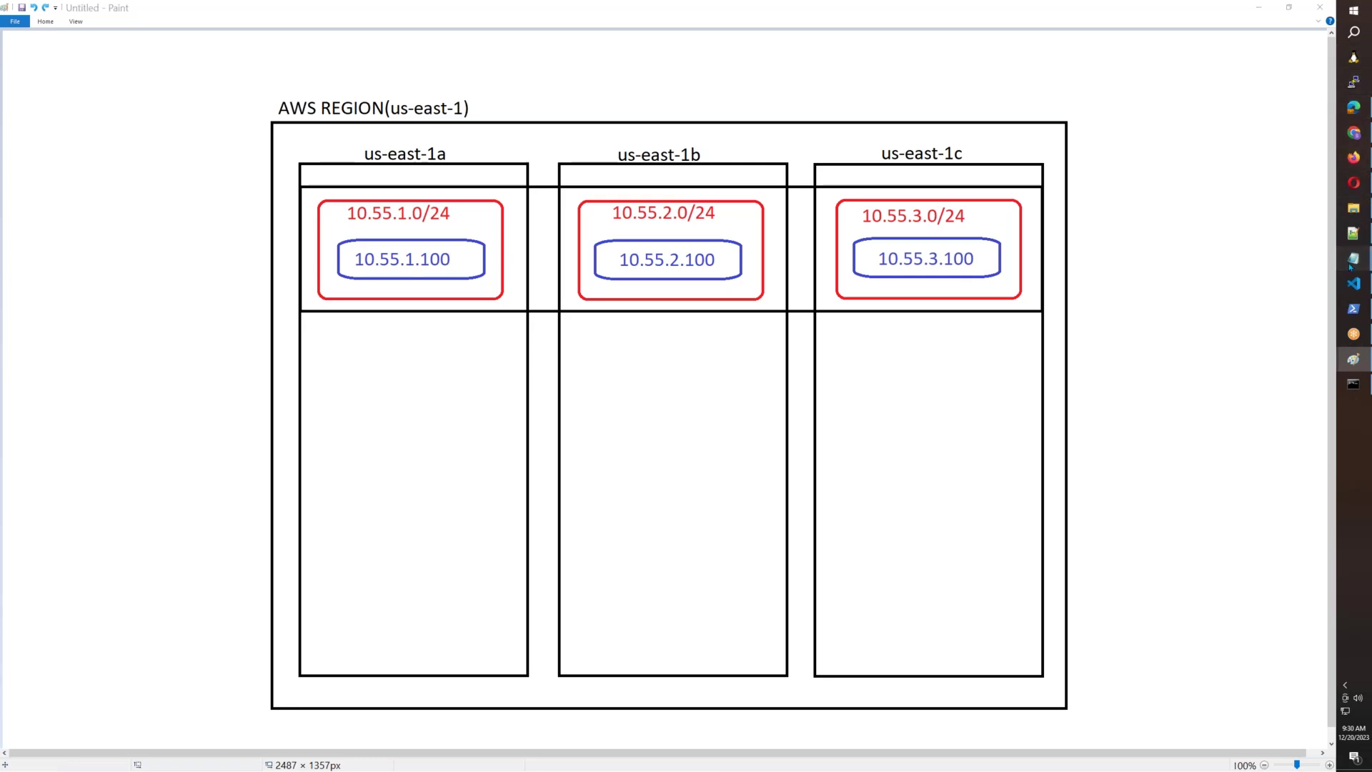
Highlight the completed setup steps and routing-table steps 5 and 6 in Notepad, then return to the browser.
click(1287, 428)
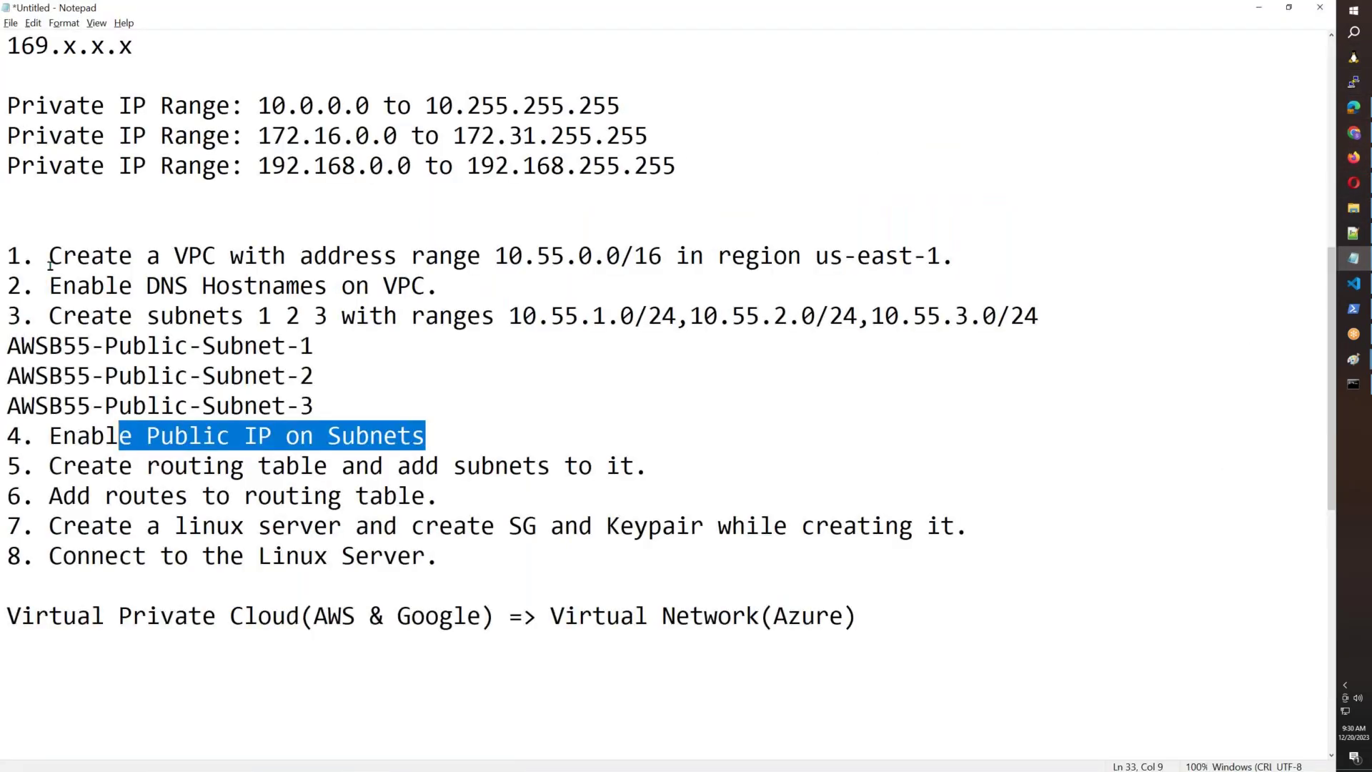
drag(50, 265, 811, 273)
drag(506, 283, 332, 407)
double_click(57, 317)
drag(443, 435, 8, 286)
drag(496, 493, 1, 452)
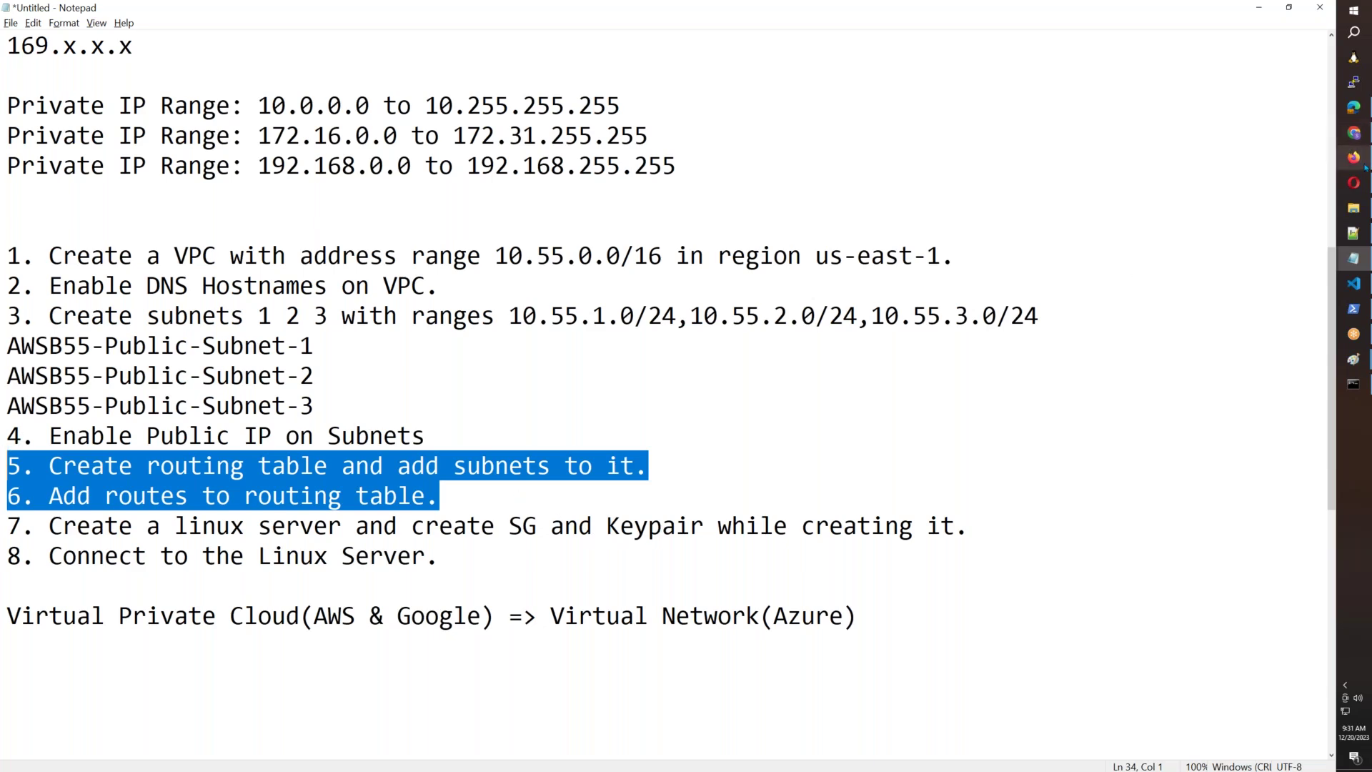
click(1364, 164)
click(1014, 19)
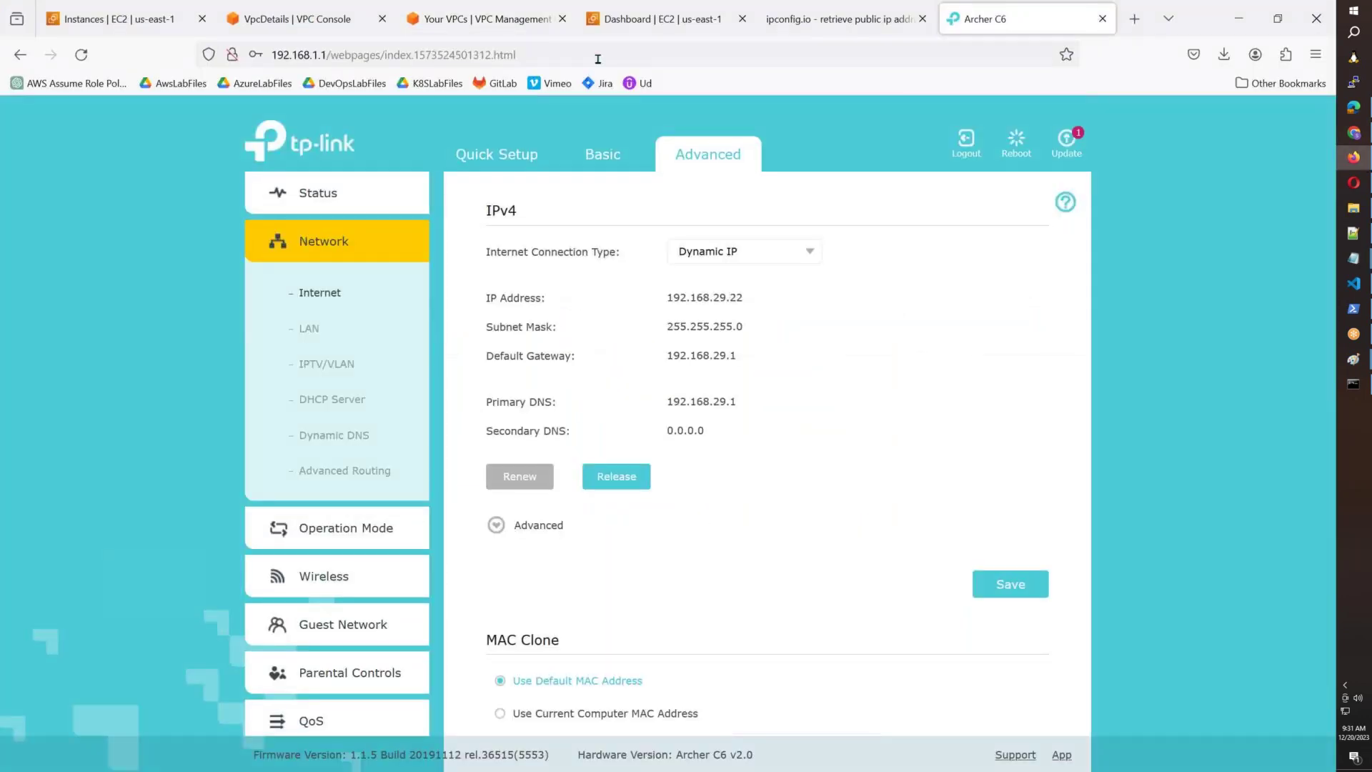
Search Google for 'hyd orr', then refine the query to 'hyd orr sign baords'.
click(597, 56)
text(google.com)
key(Return)
text(hyd o)
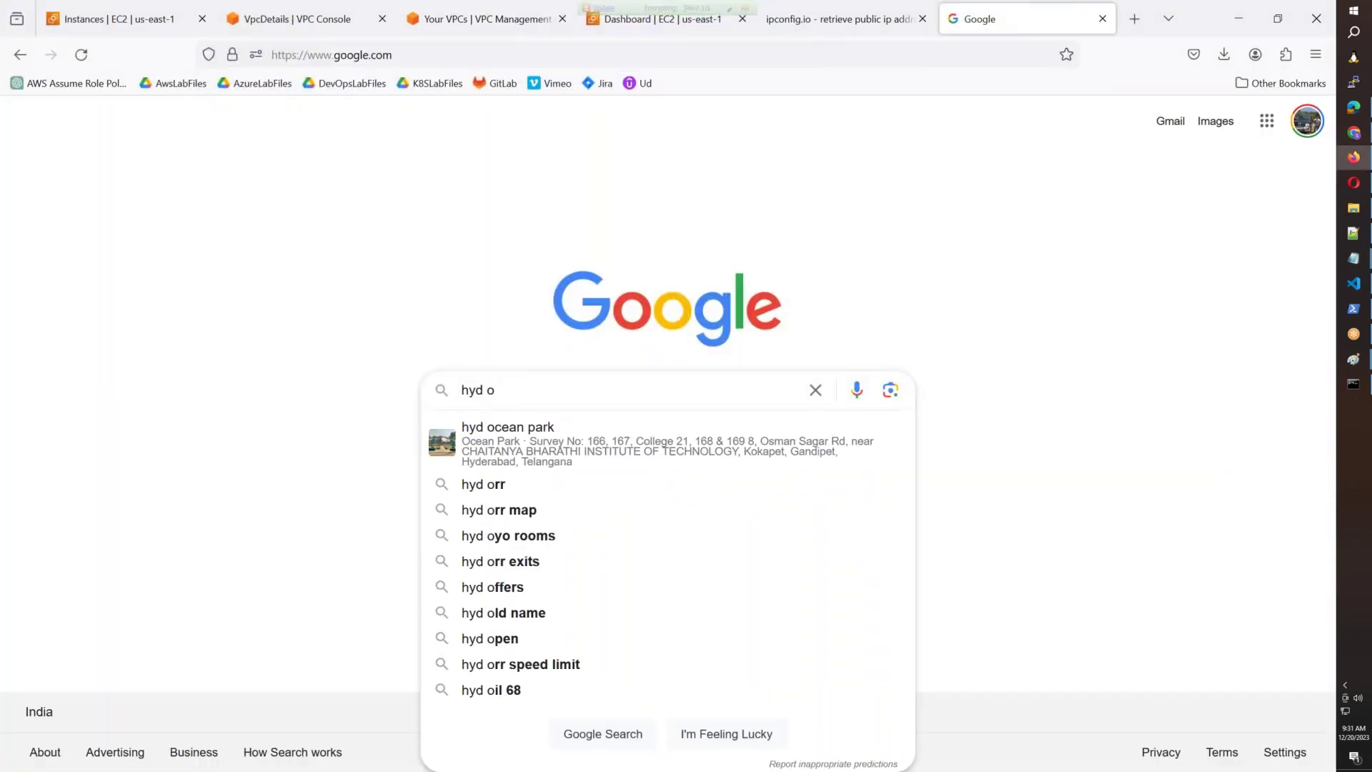
text(rr)
key(Return)
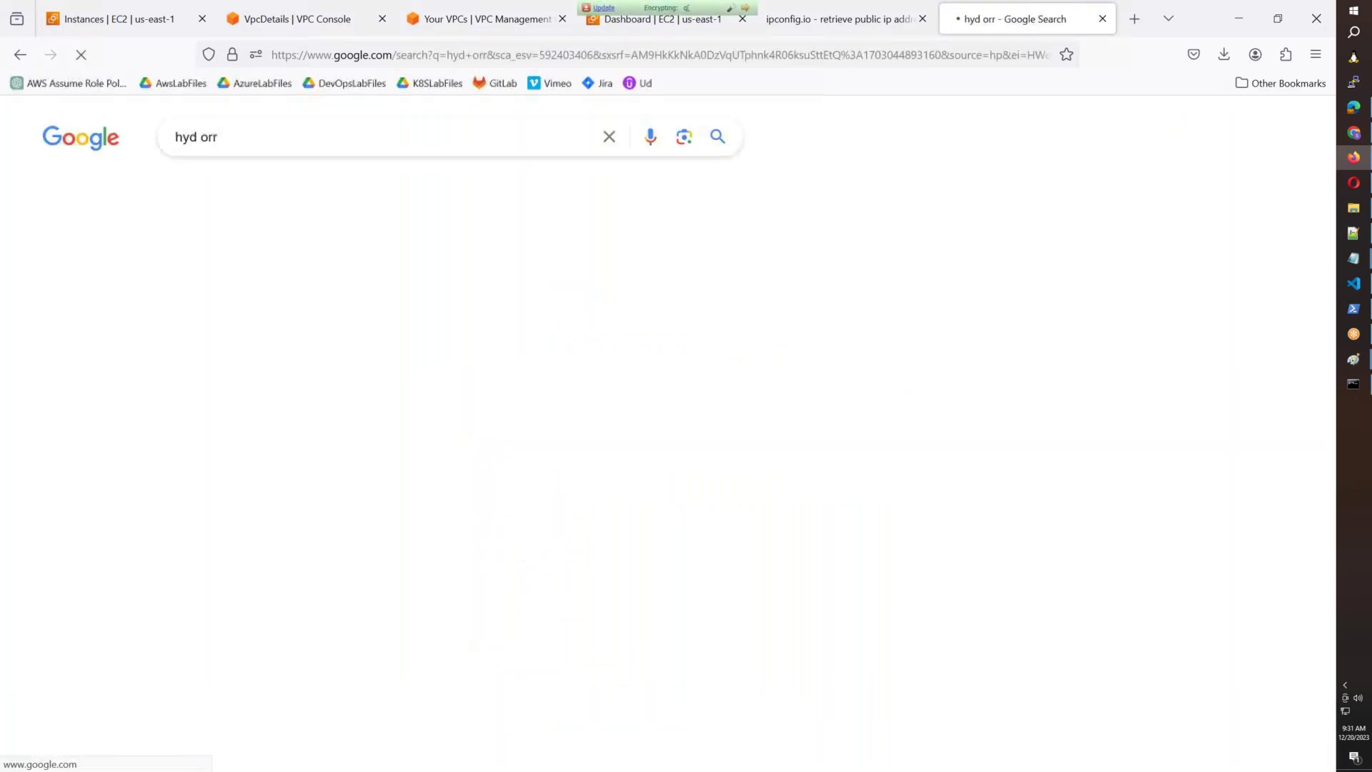
click(220, 137)
text(s)
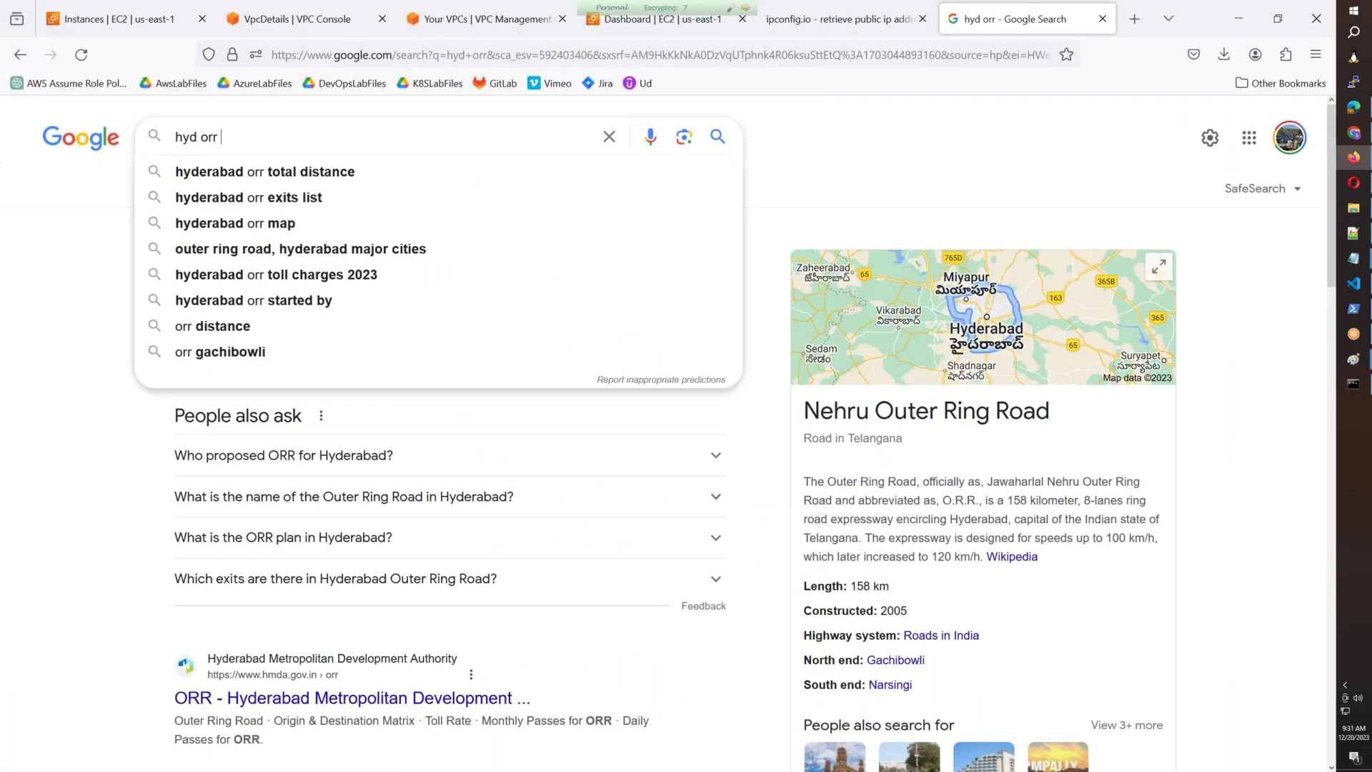
text(ign b)
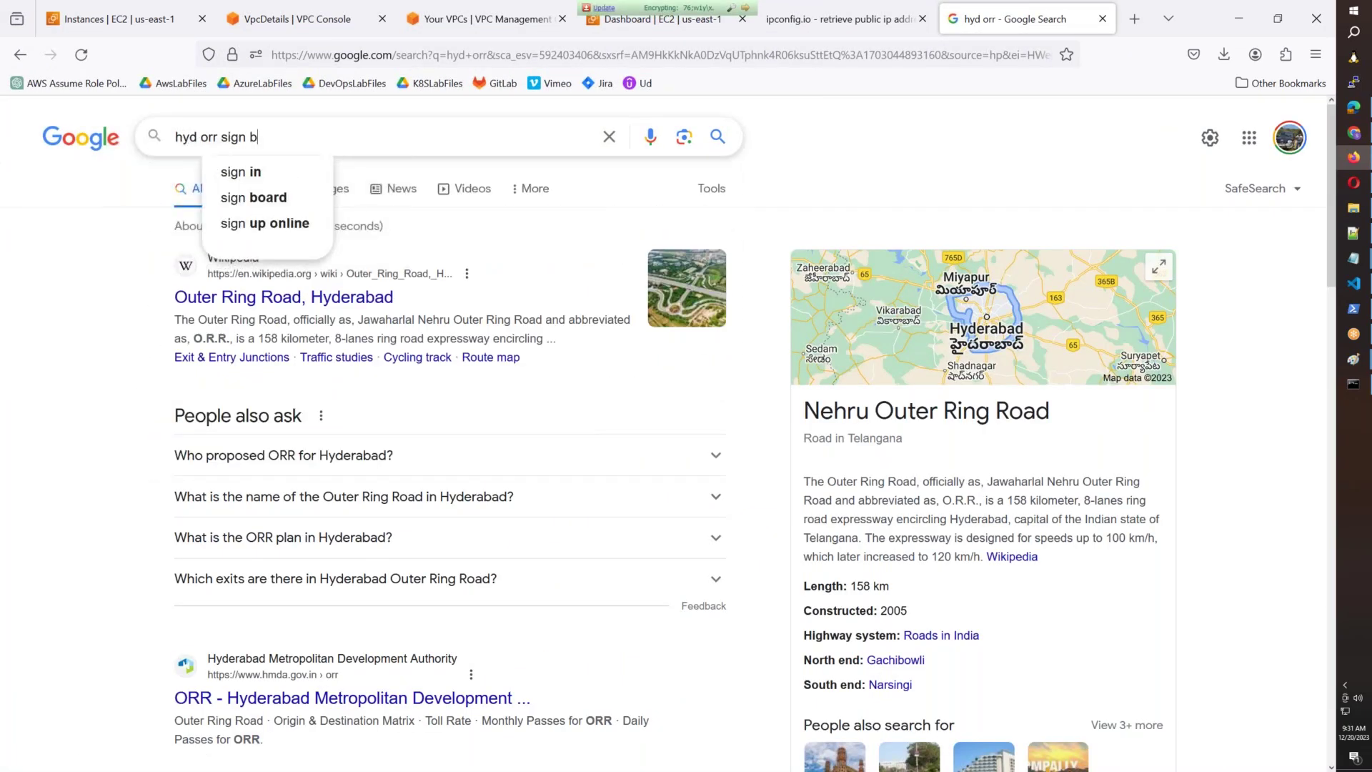
text(aords)
key(Return)
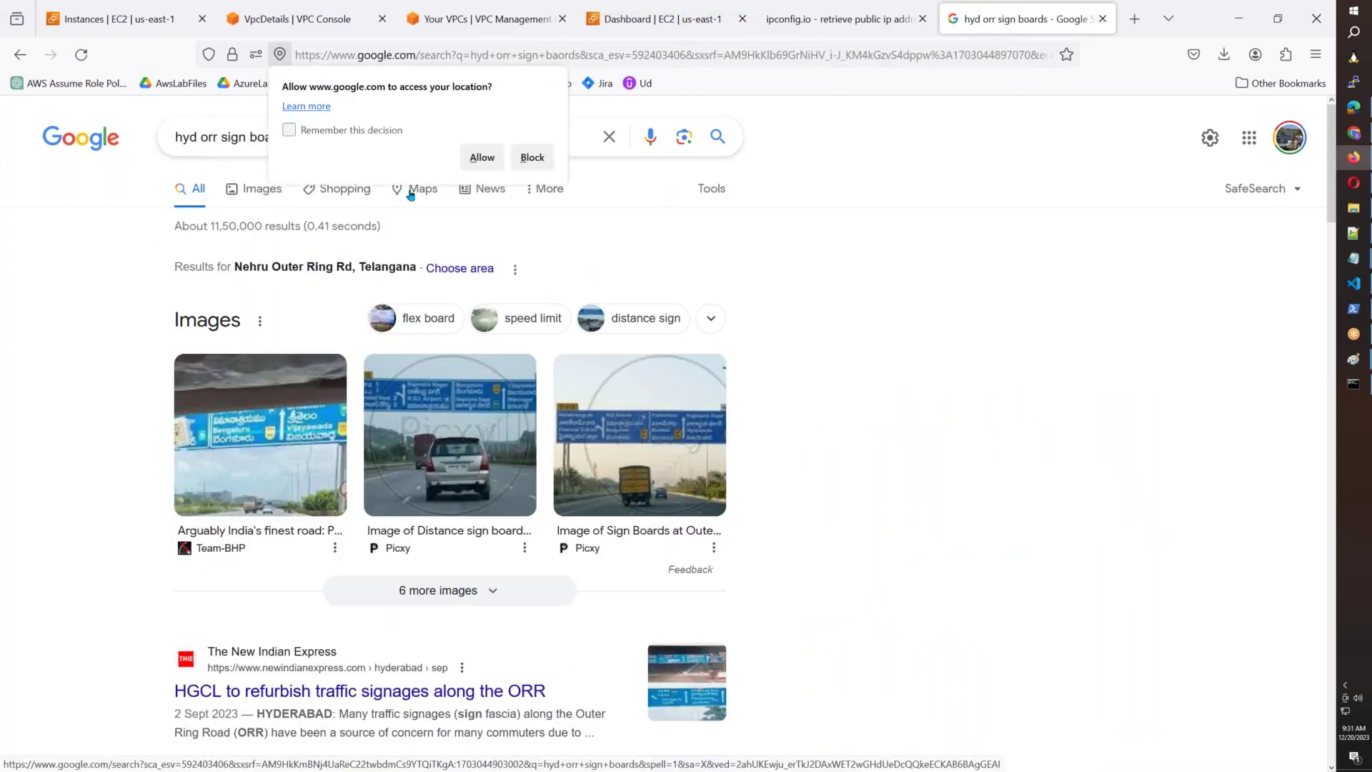
Switch to image results and filter them to large images only.
click(255, 201)
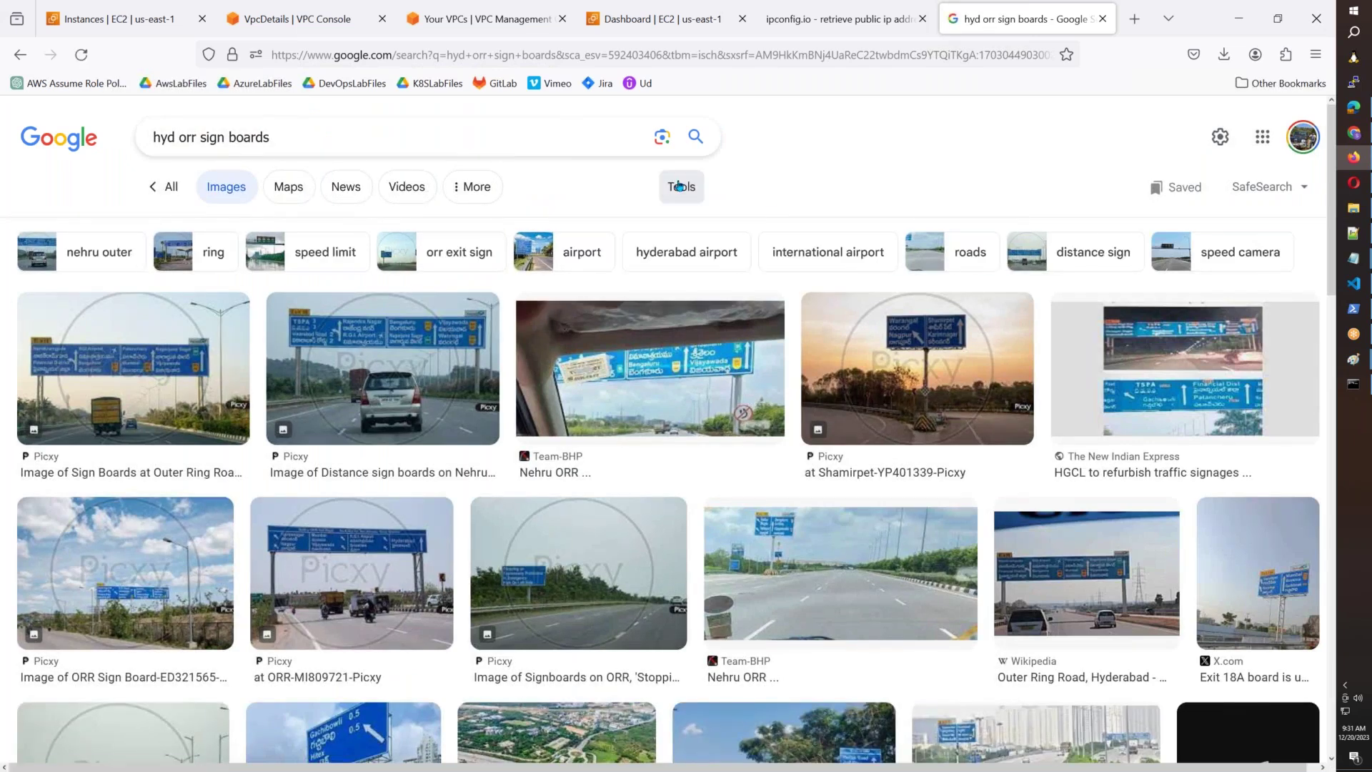
click(679, 187)
click(406, 228)
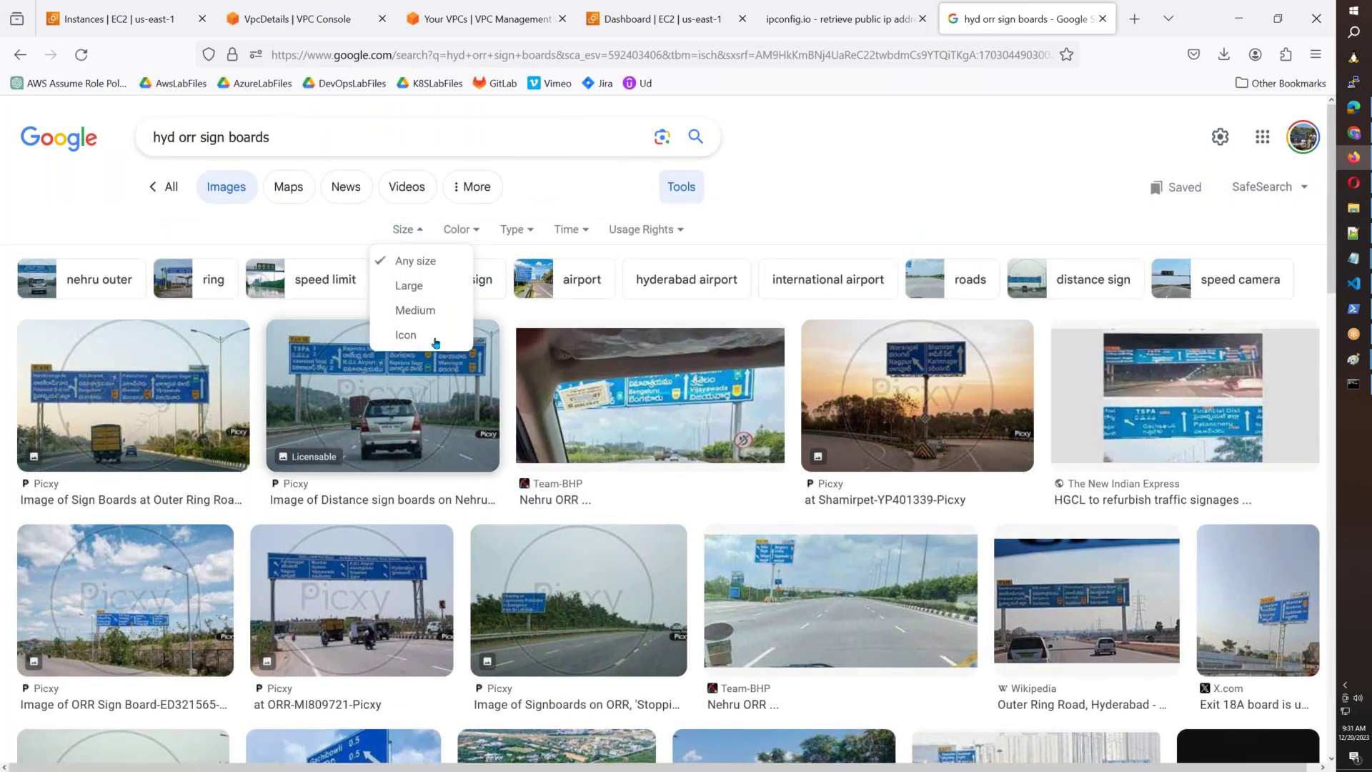
click(433, 284)
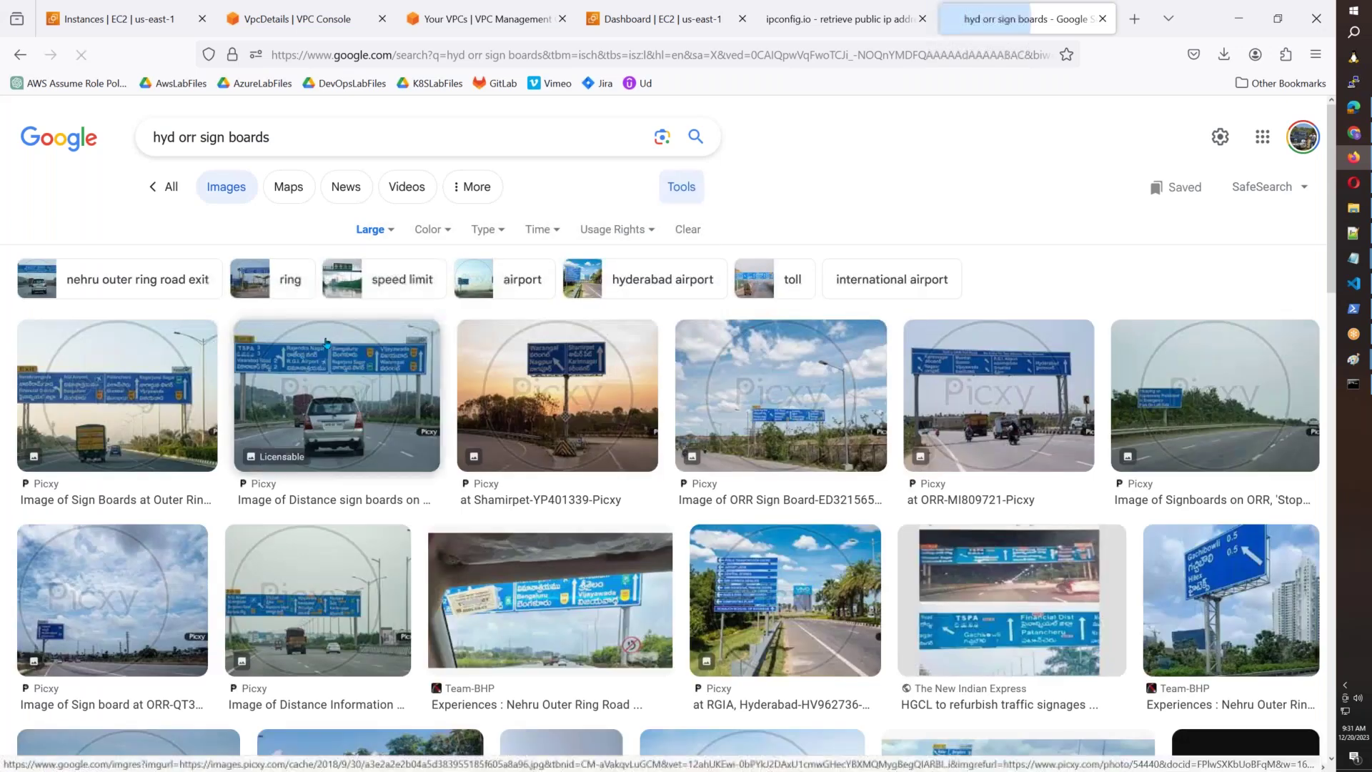
Open the distance sign board photo in a new tab and view it.
click(341, 400)
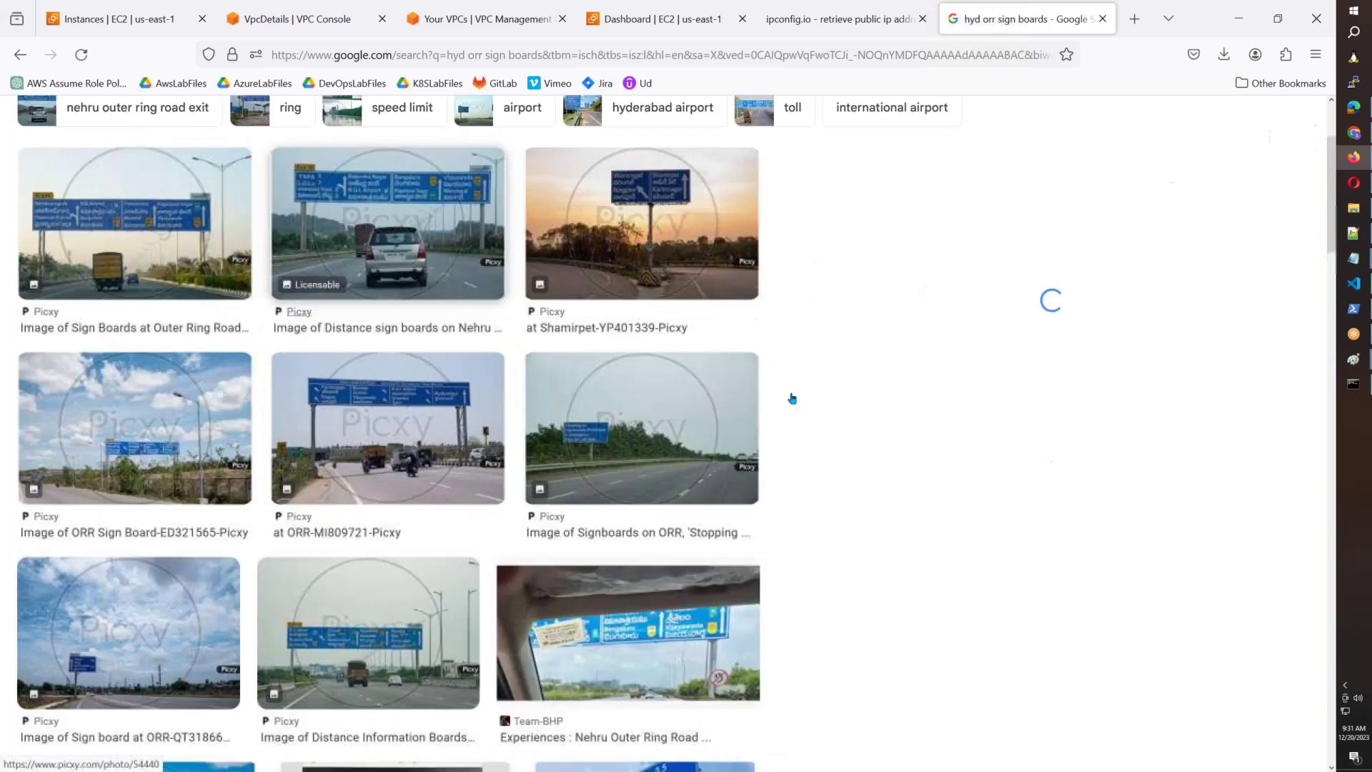
right_click(943, 421)
click(989, 221)
click(989, 22)
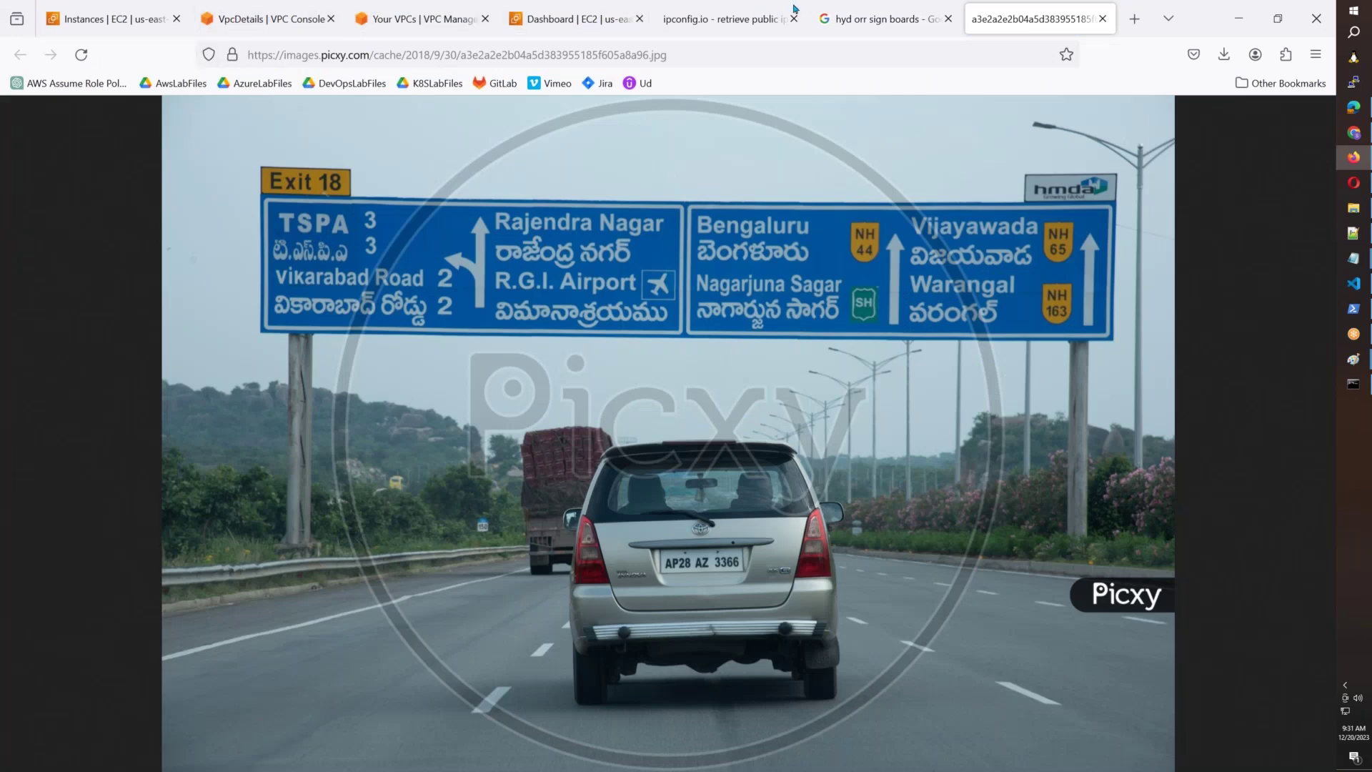
click(791, 40)
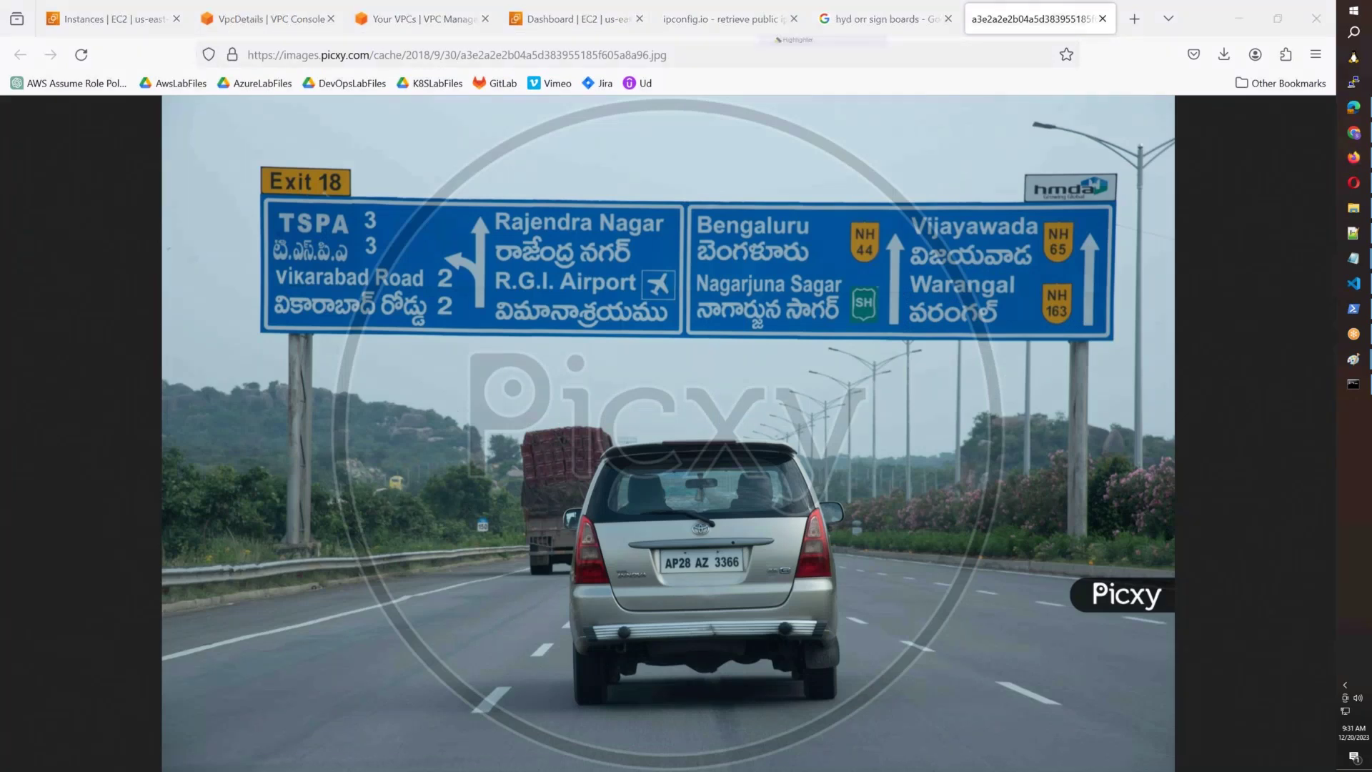
mouse_move(265, 152)
mouse_down()
mouse_move(1126, 159)
mouse_move(1116, 338)
mouse_up()
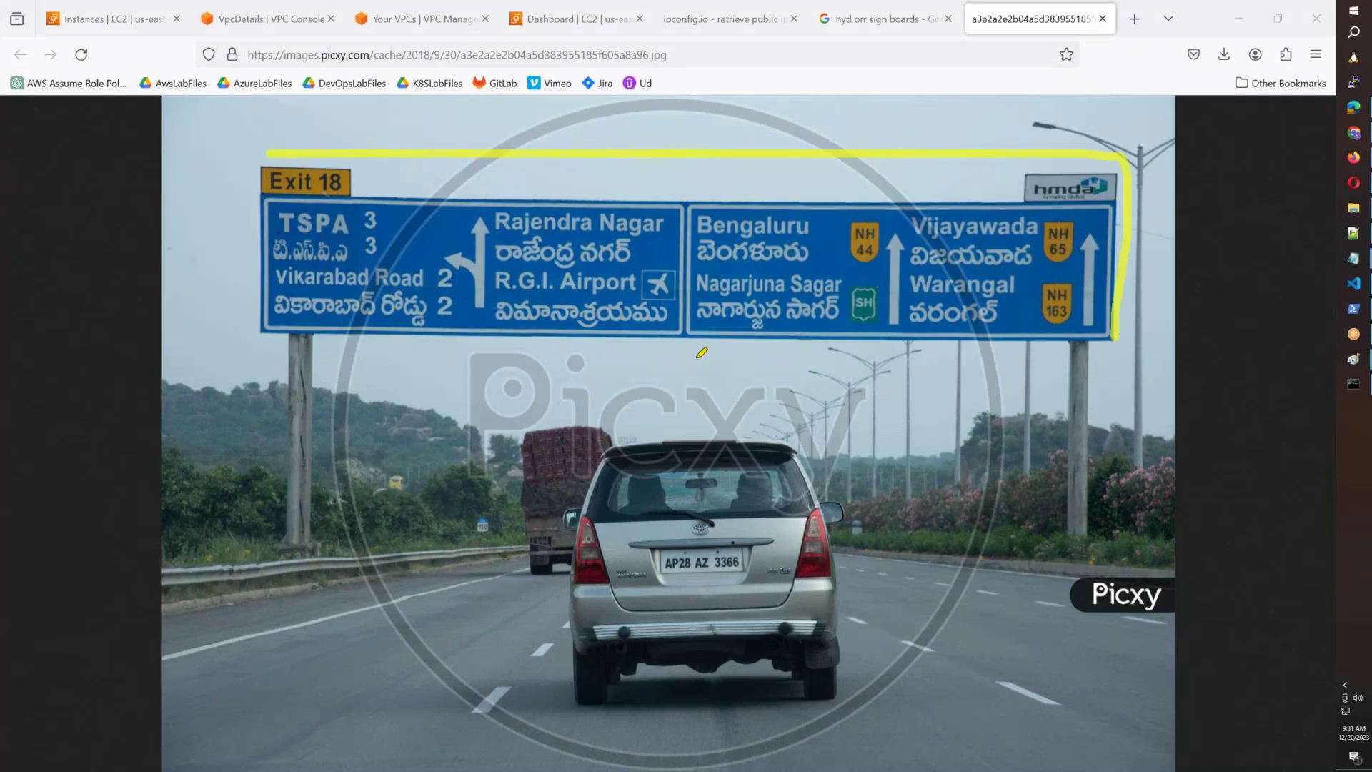
mouse_move(701, 352)
mouse_down()
mouse_move(207, 207)
mouse_move(279, 147)
mouse_up()
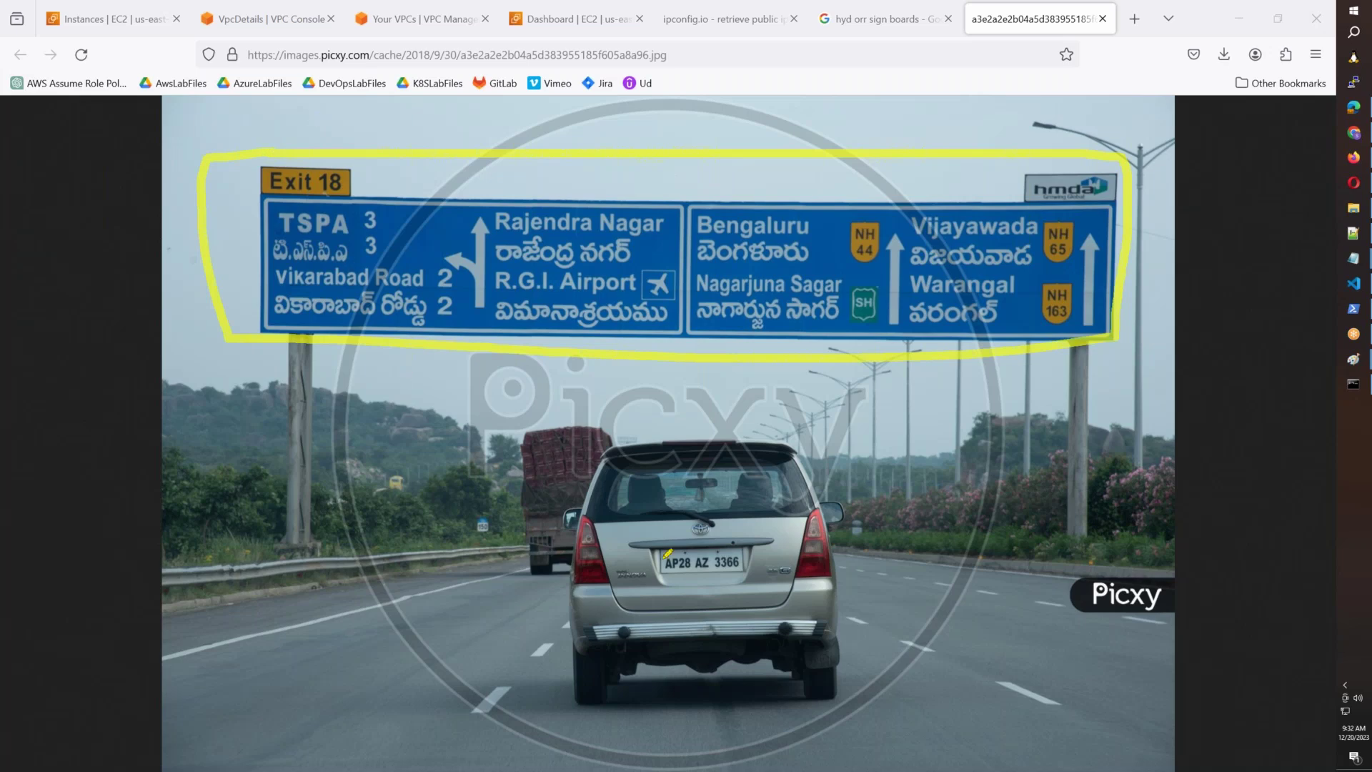
mouse_move(625, 550)
mouse_down()
mouse_move(638, 605)
mouse_move(619, 544)
mouse_up()
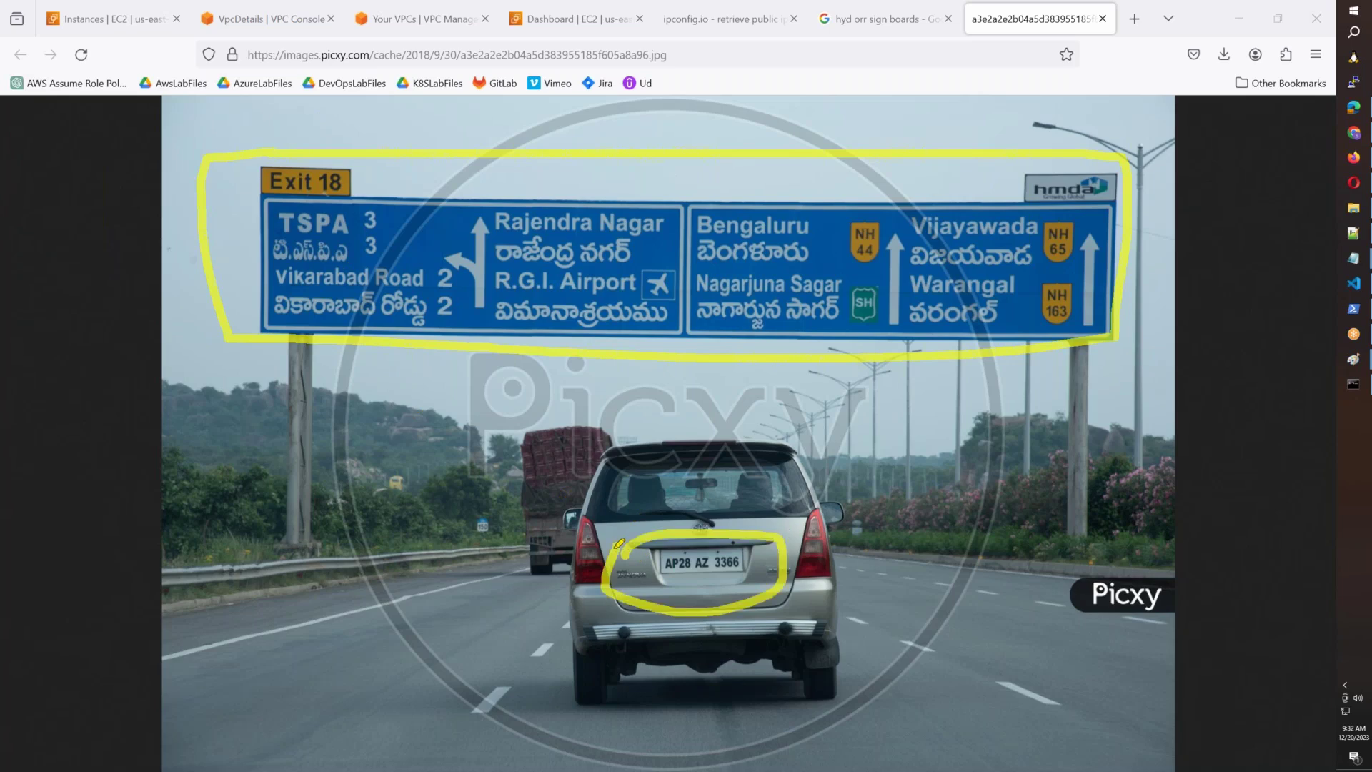
click(1011, 322)
mouse_move(1014, 253)
mouse_down()
mouse_move(1011, 321)
mouse_move(1051, 254)
mouse_up()
mouse_move(820, 315)
mouse_down()
mouse_move(822, 246)
mouse_move(841, 249)
mouse_up()
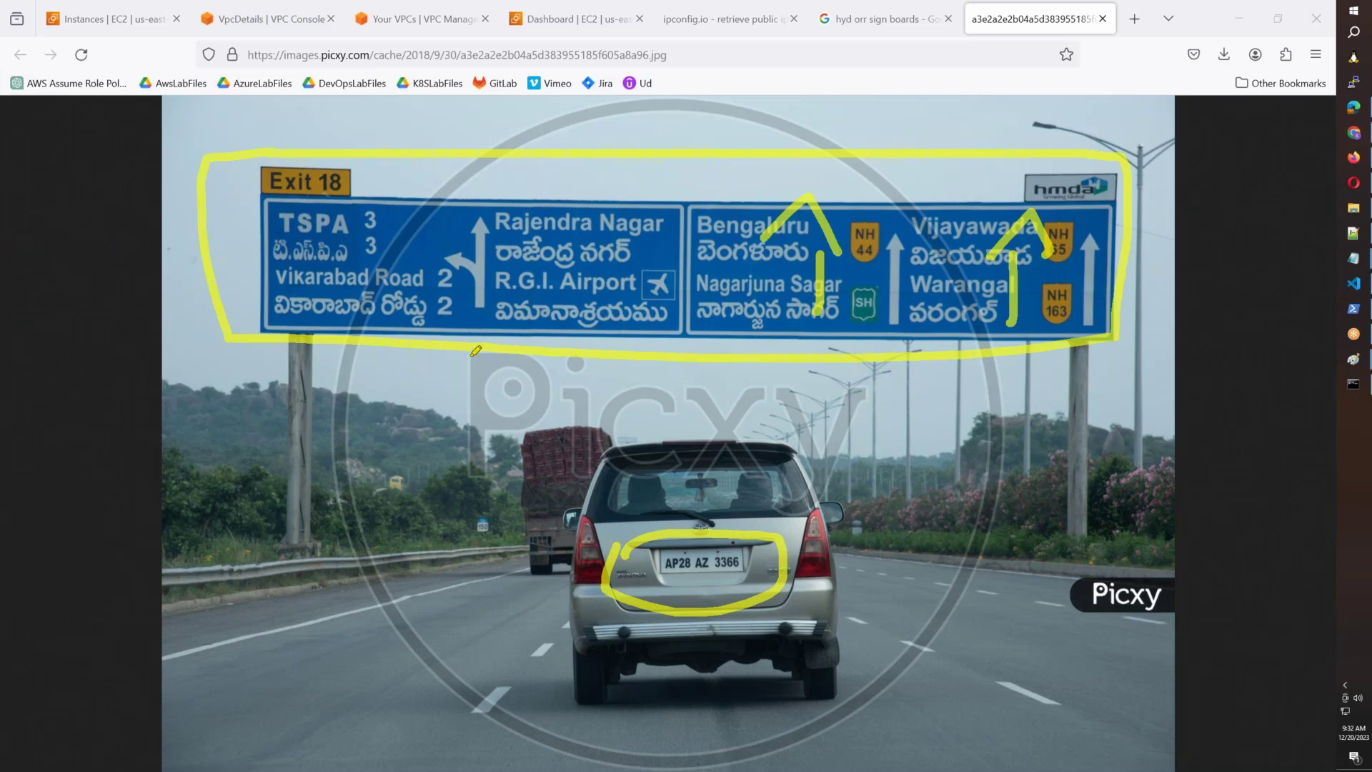
mouse_move(468, 270)
mouse_down()
mouse_move(358, 268)
mouse_move(351, 320)
mouse_up()
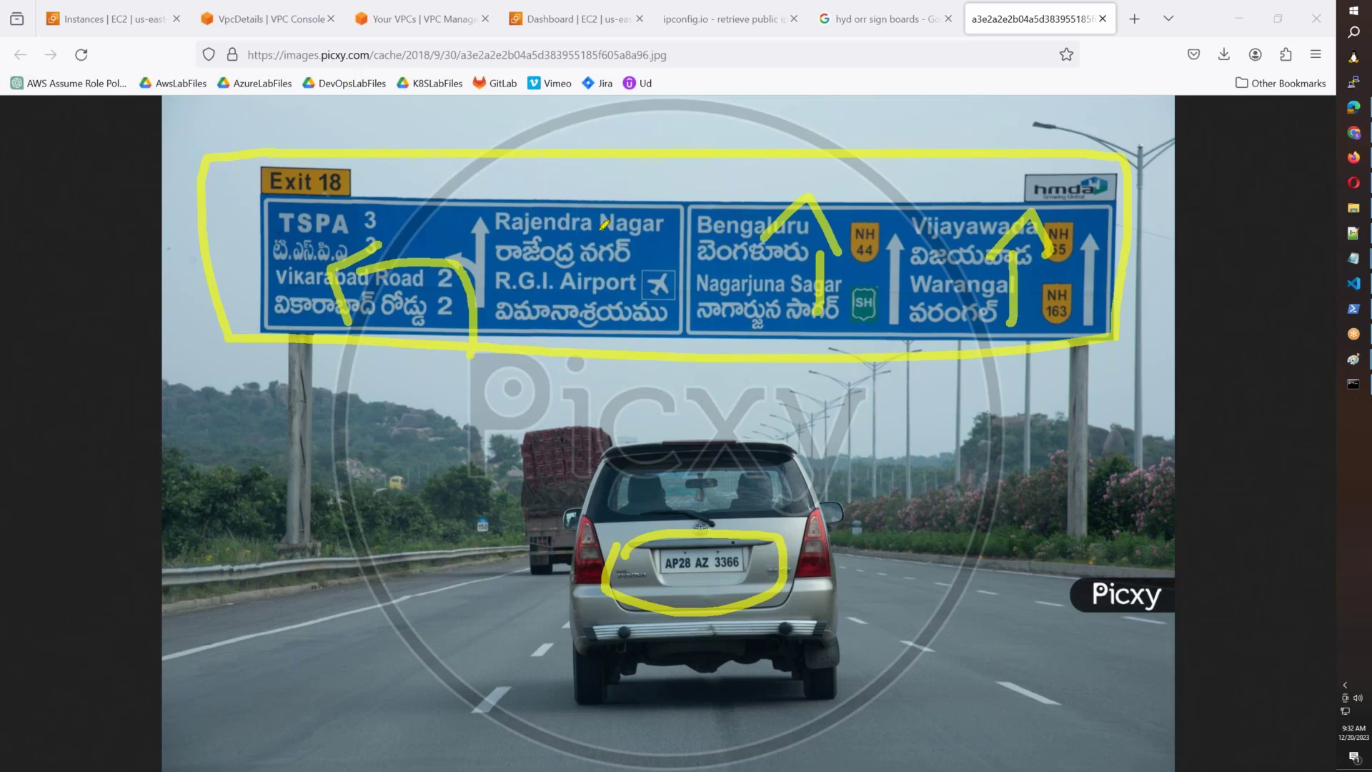
mouse_move(544, 245)
mouse_down()
mouse_move(550, 293)
mouse_move(606, 284)
mouse_up()
mouse_move(731, 265)
mouse_down()
mouse_move(749, 306)
mouse_move(815, 294)
mouse_up()
mouse_move(936, 241)
mouse_down()
mouse_move(954, 304)
mouse_move(991, 270)
mouse_up()
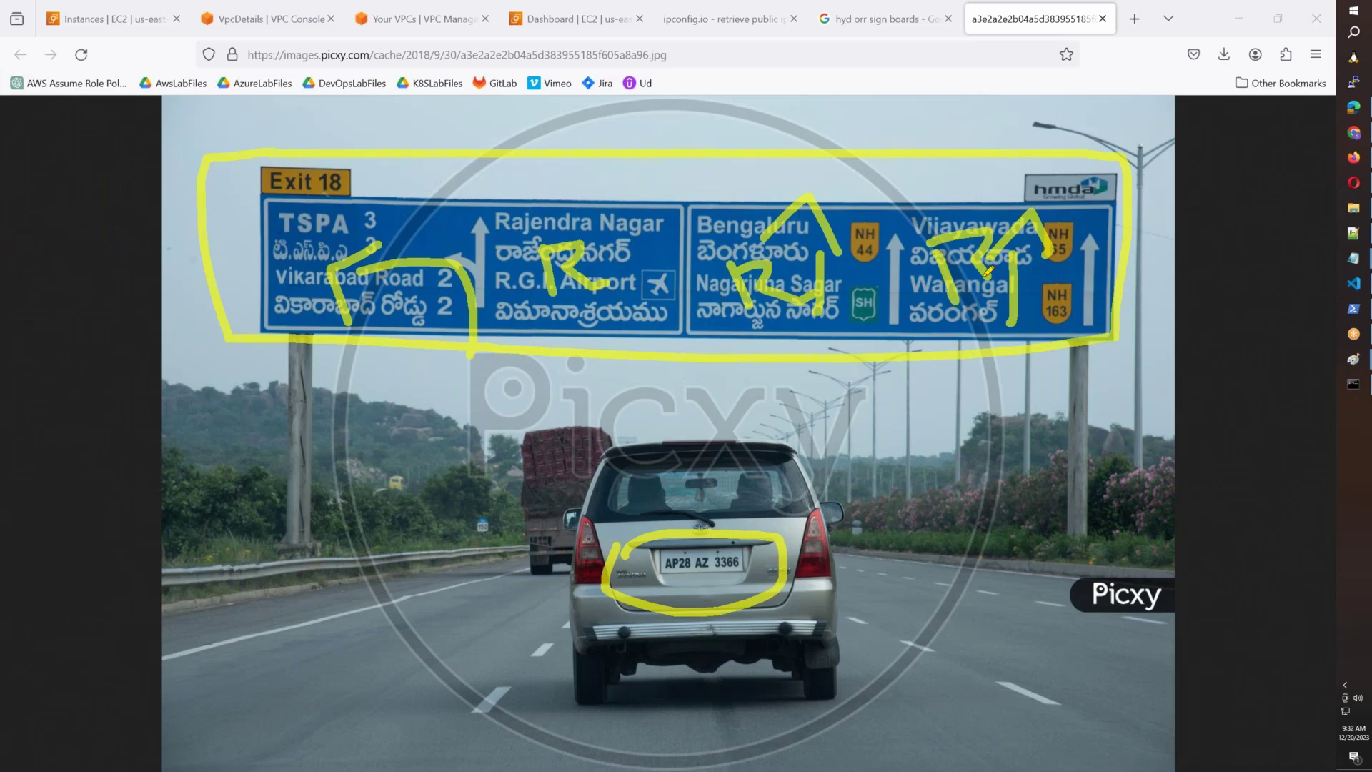
mouse_move(337, 239)
mouse_down()
mouse_move(221, 261)
mouse_move(341, 270)
mouse_up()
mouse_move(625, 301)
mouse_down()
mouse_move(652, 428)
mouse_move(715, 422)
mouse_up()
mouse_move(843, 303)
mouse_down()
mouse_move(898, 183)
mouse_move(918, 173)
mouse_up()
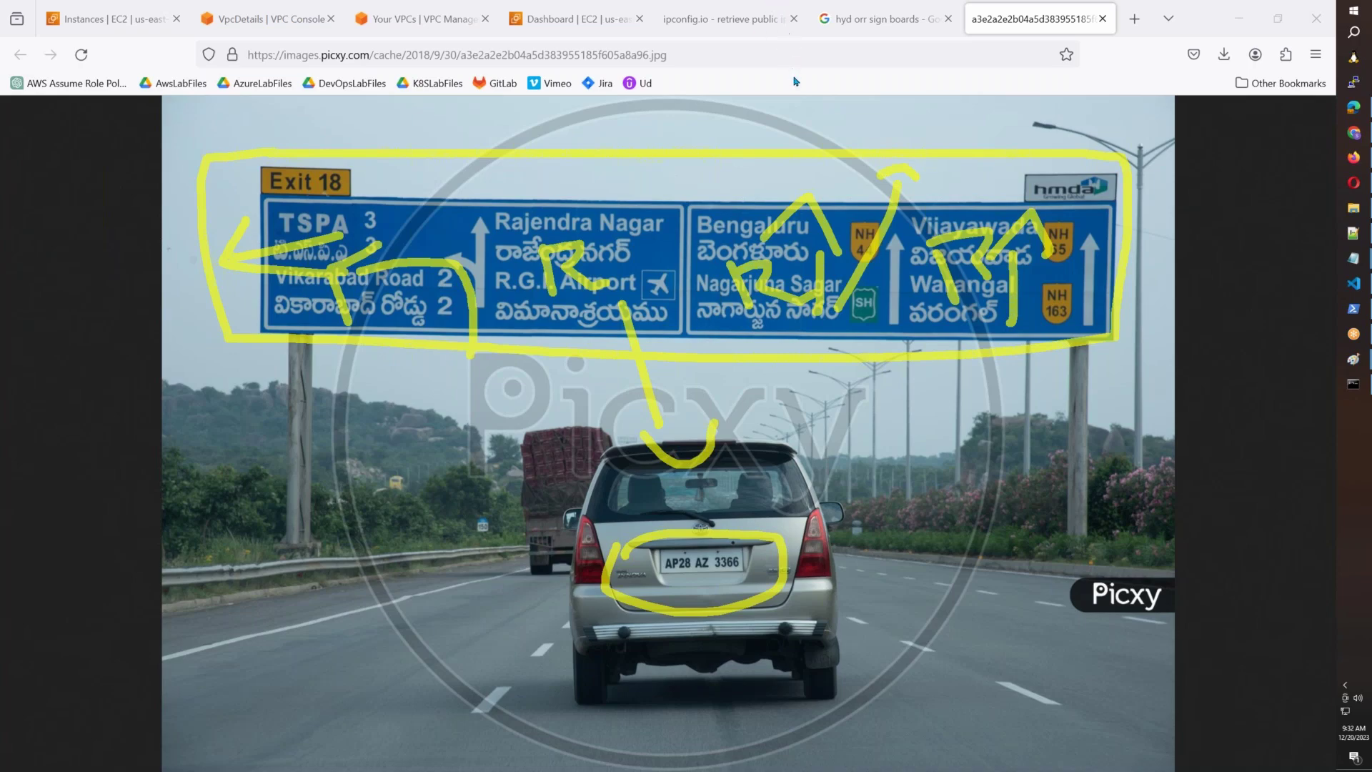
key(Escape)
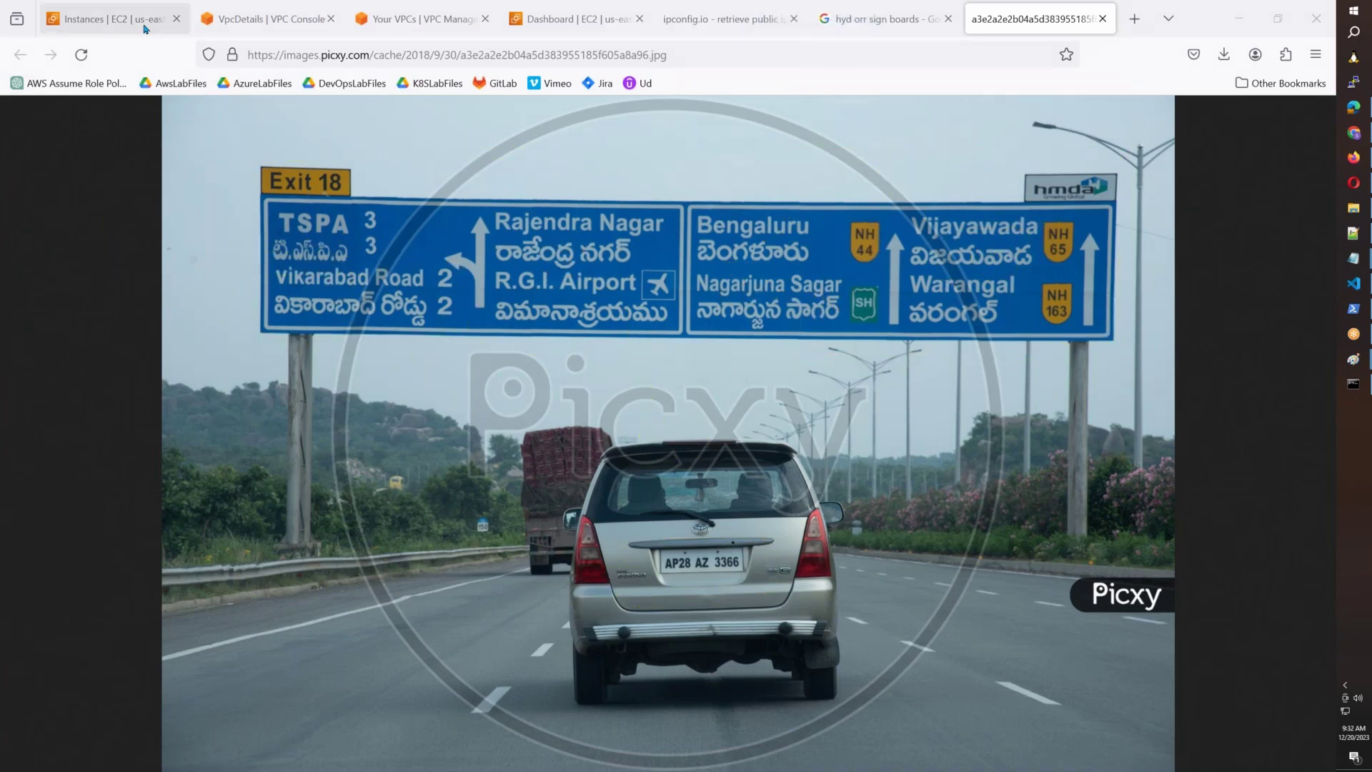
Go from the AWSB55 VPC details page to the Route tables list.
click(269, 23)
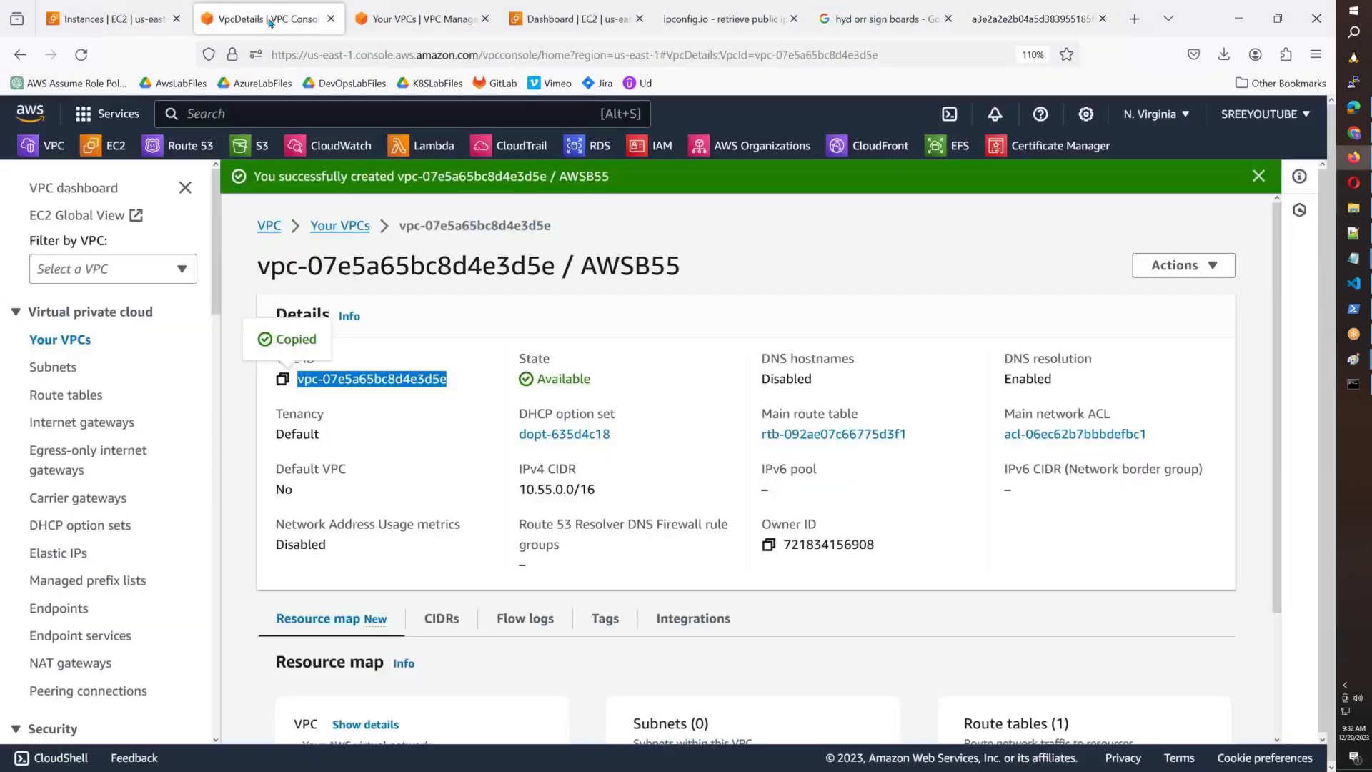
click(65, 394)
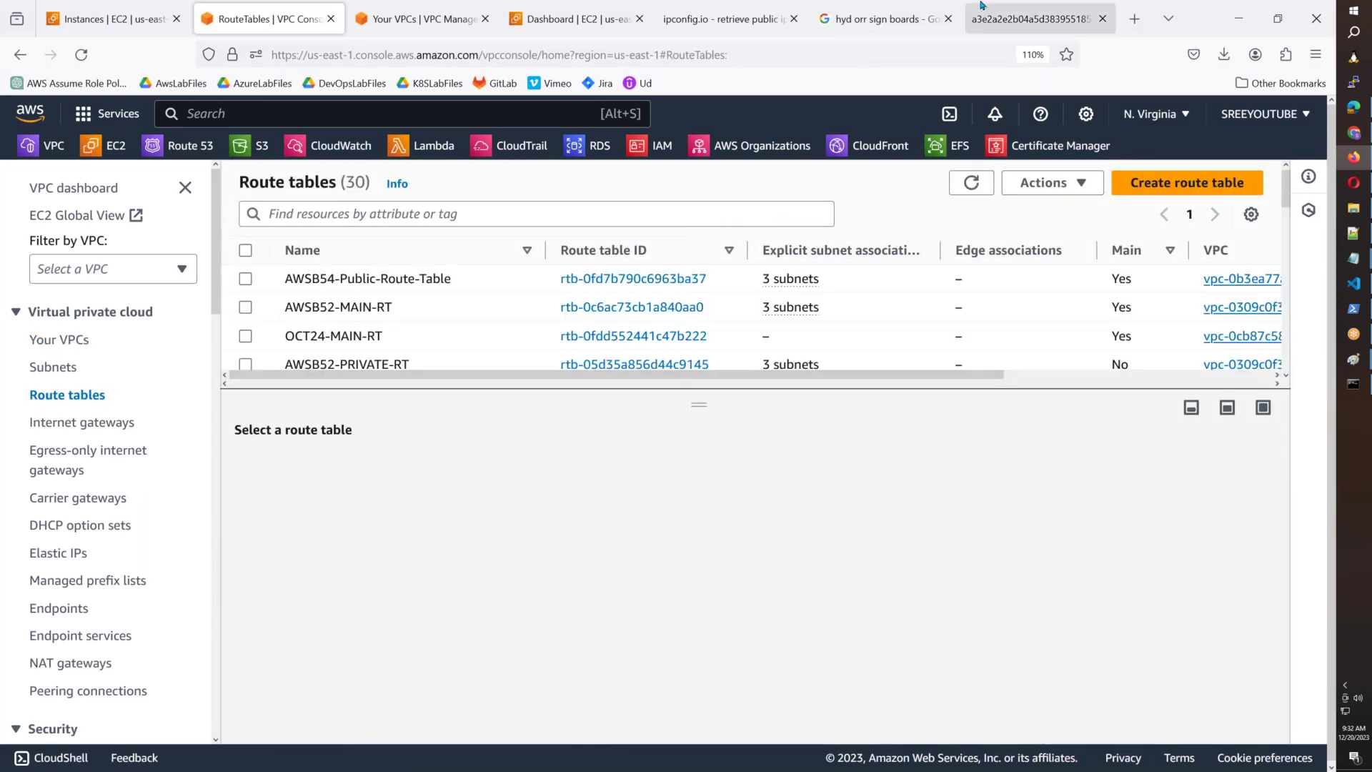
key(alt+Tab)
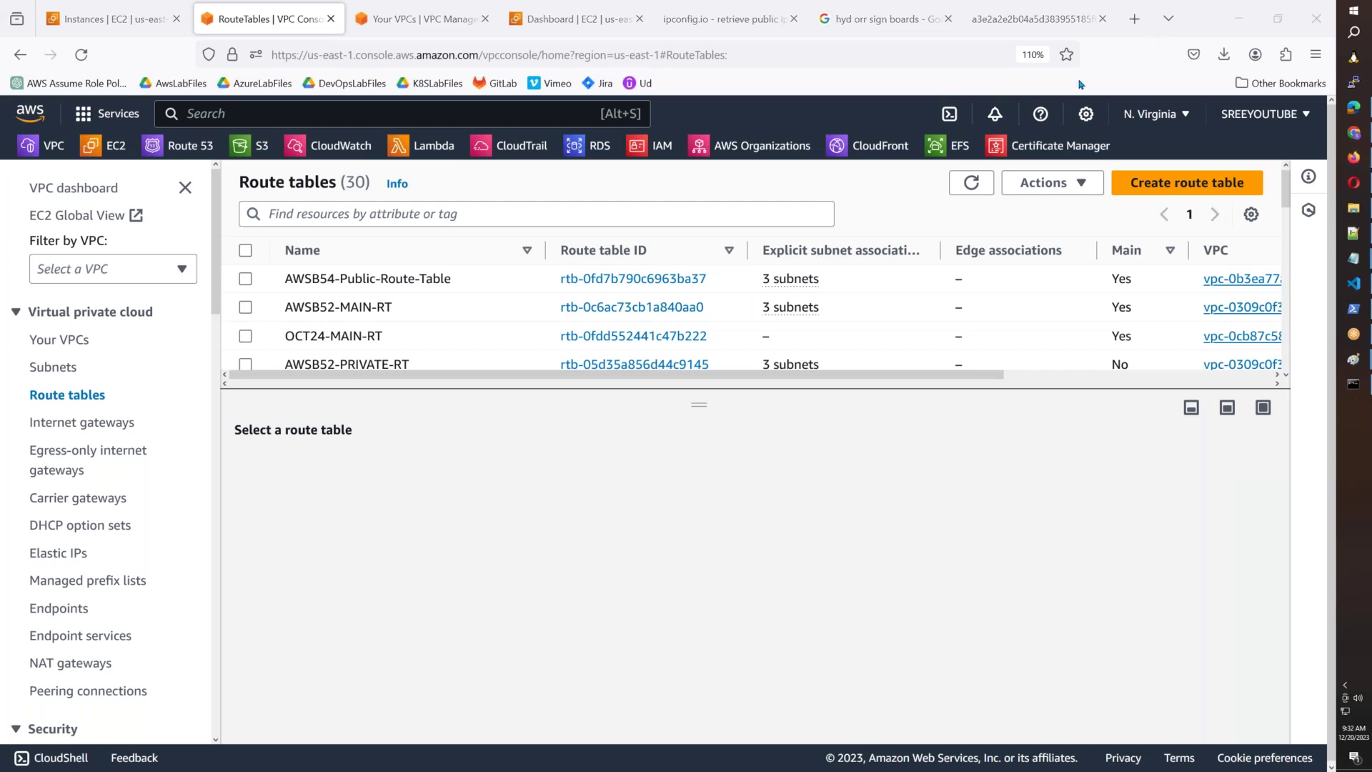
Create route table 'AWSB55-MAIN-RT' with the AWSB55 VPC selected.
click(1175, 186)
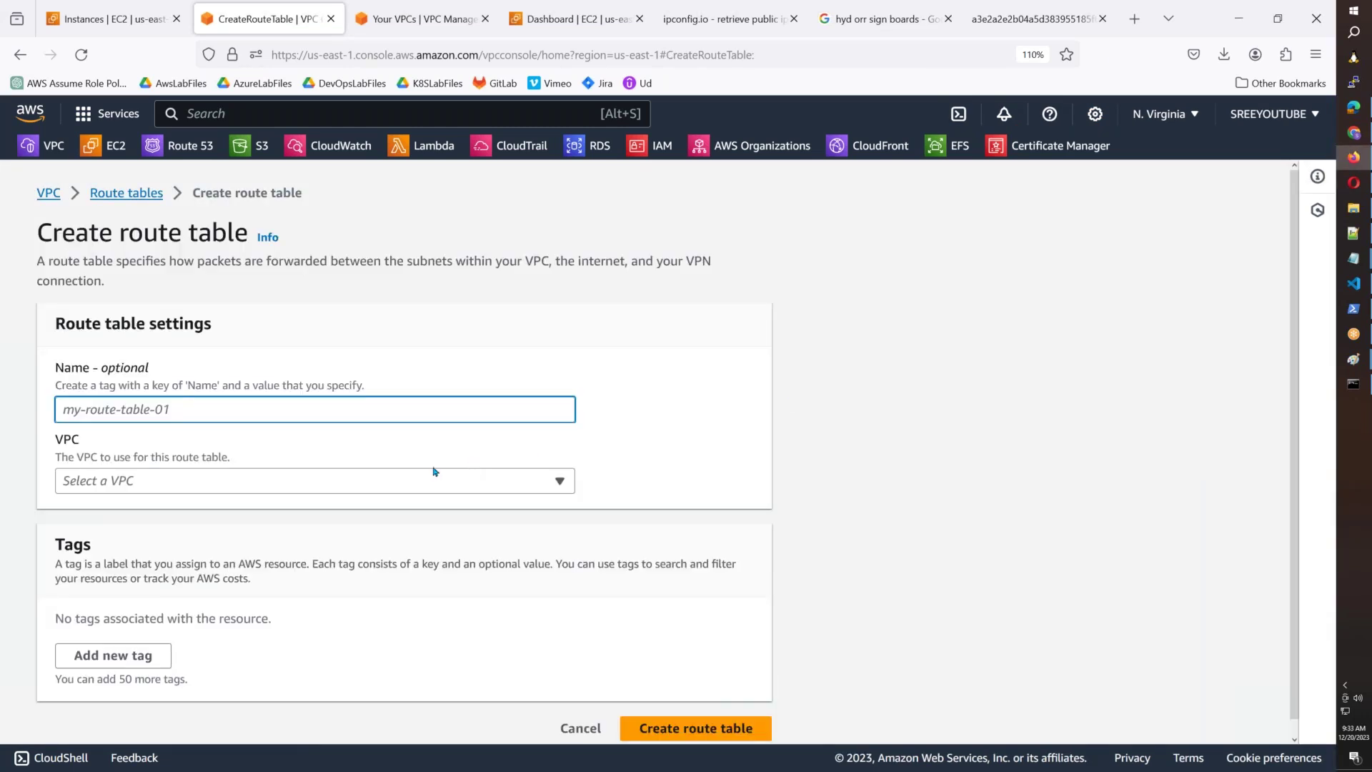
text(AWSB)
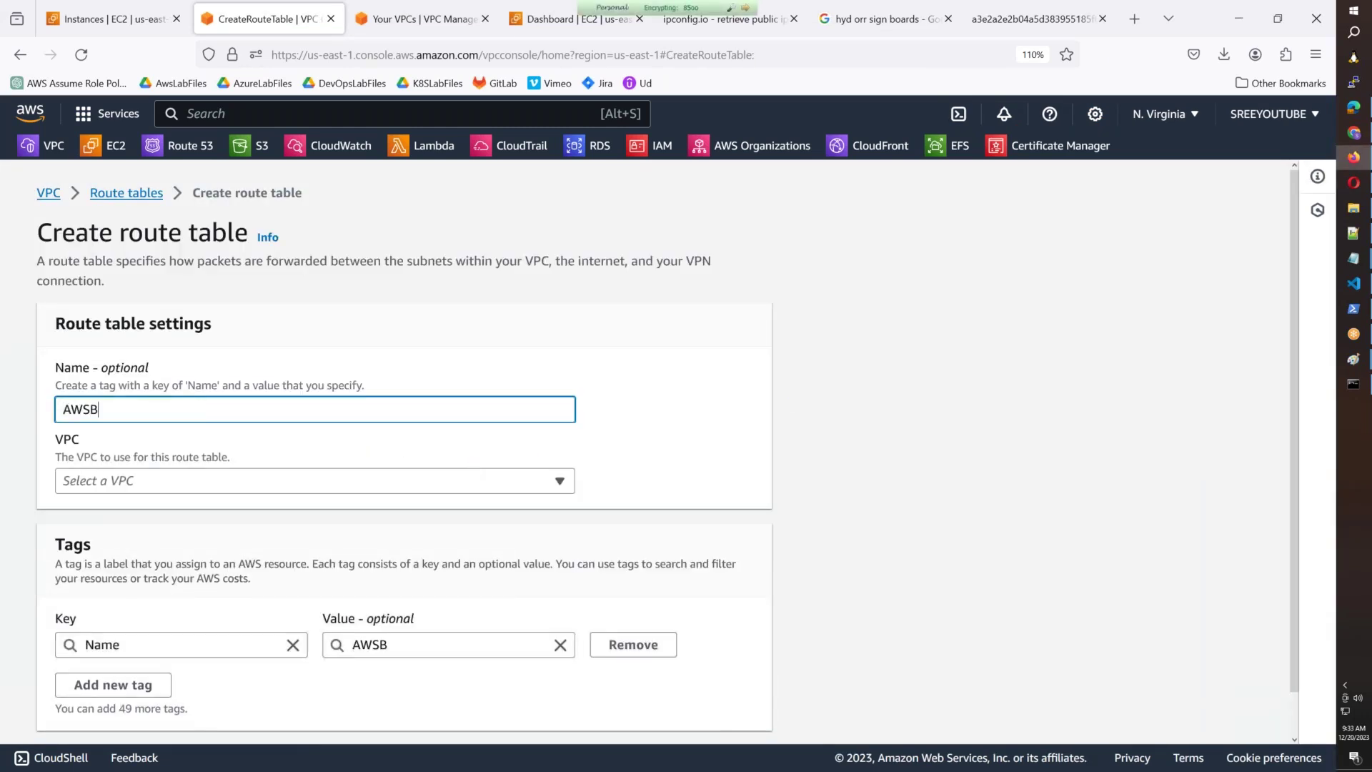
text(55-MA)
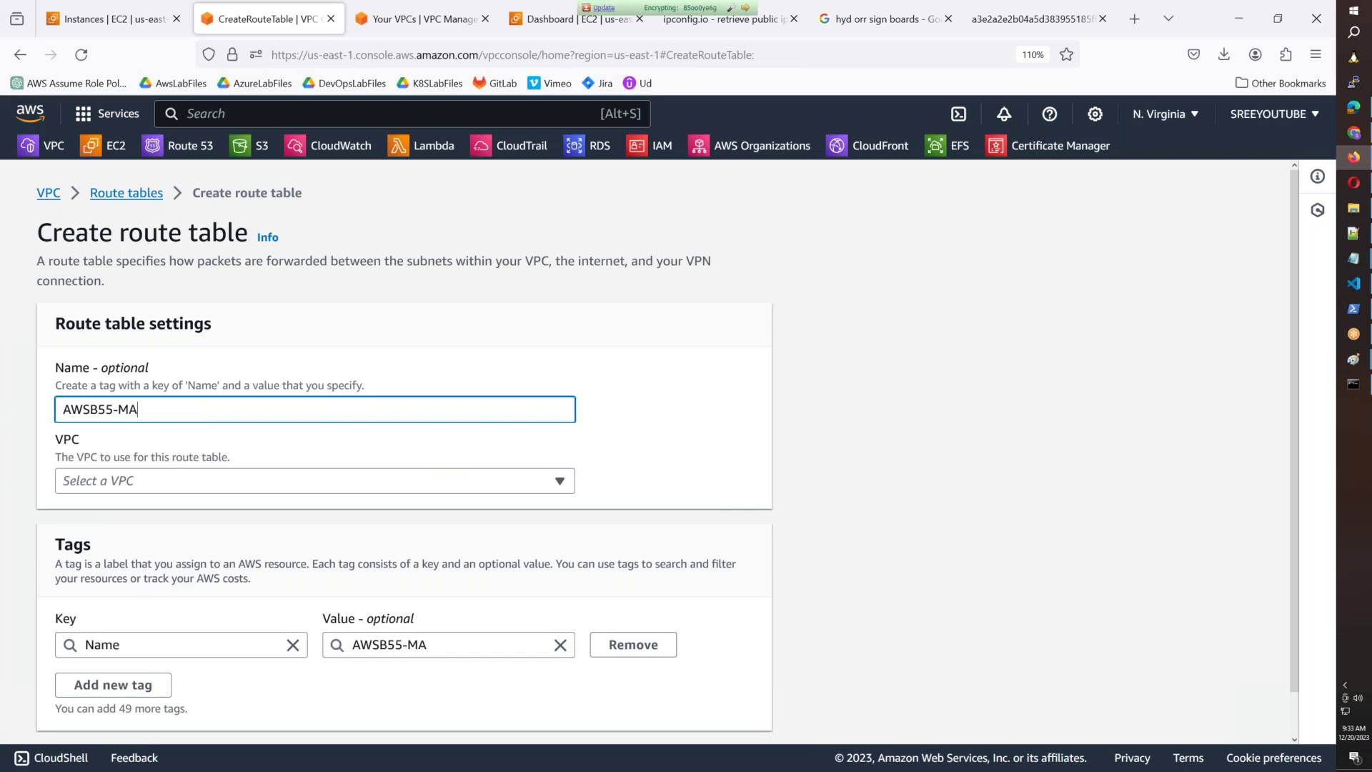
text(IN-RT)
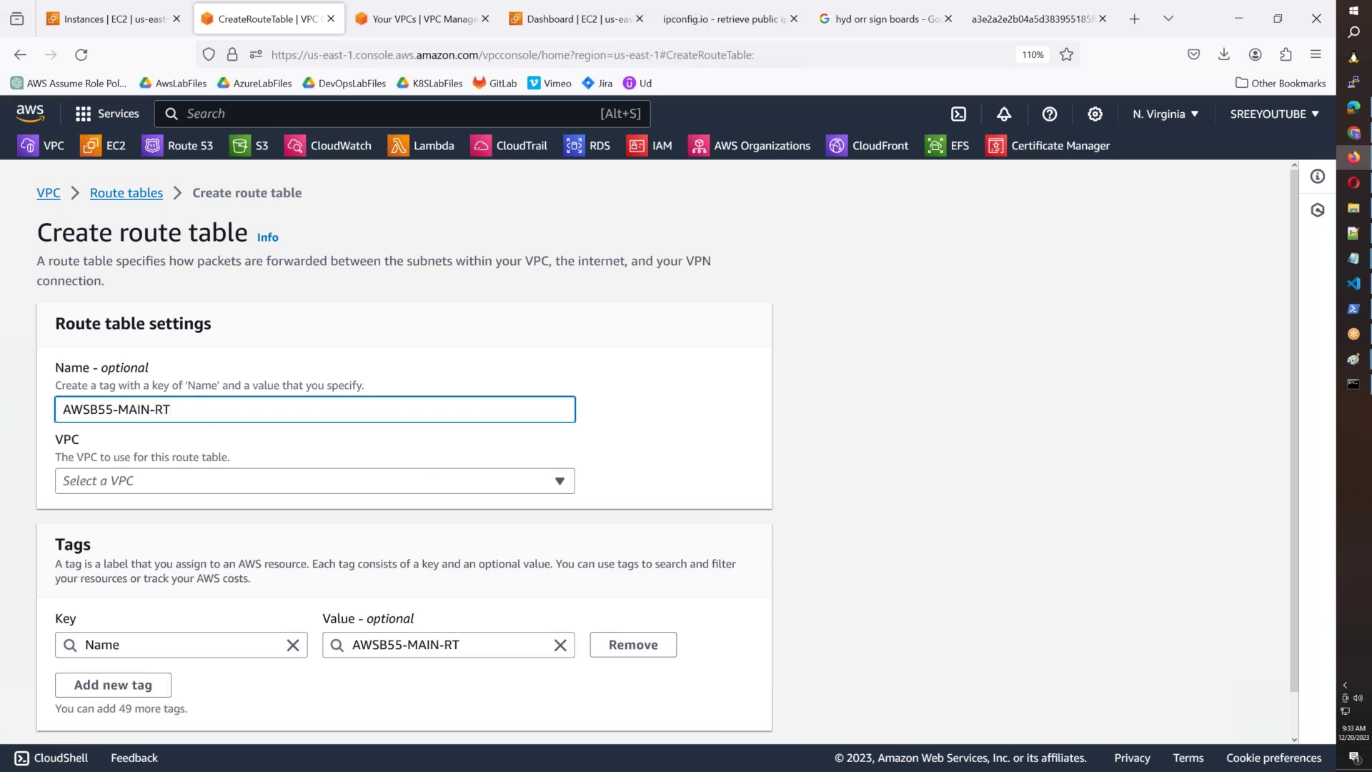
click(169, 483)
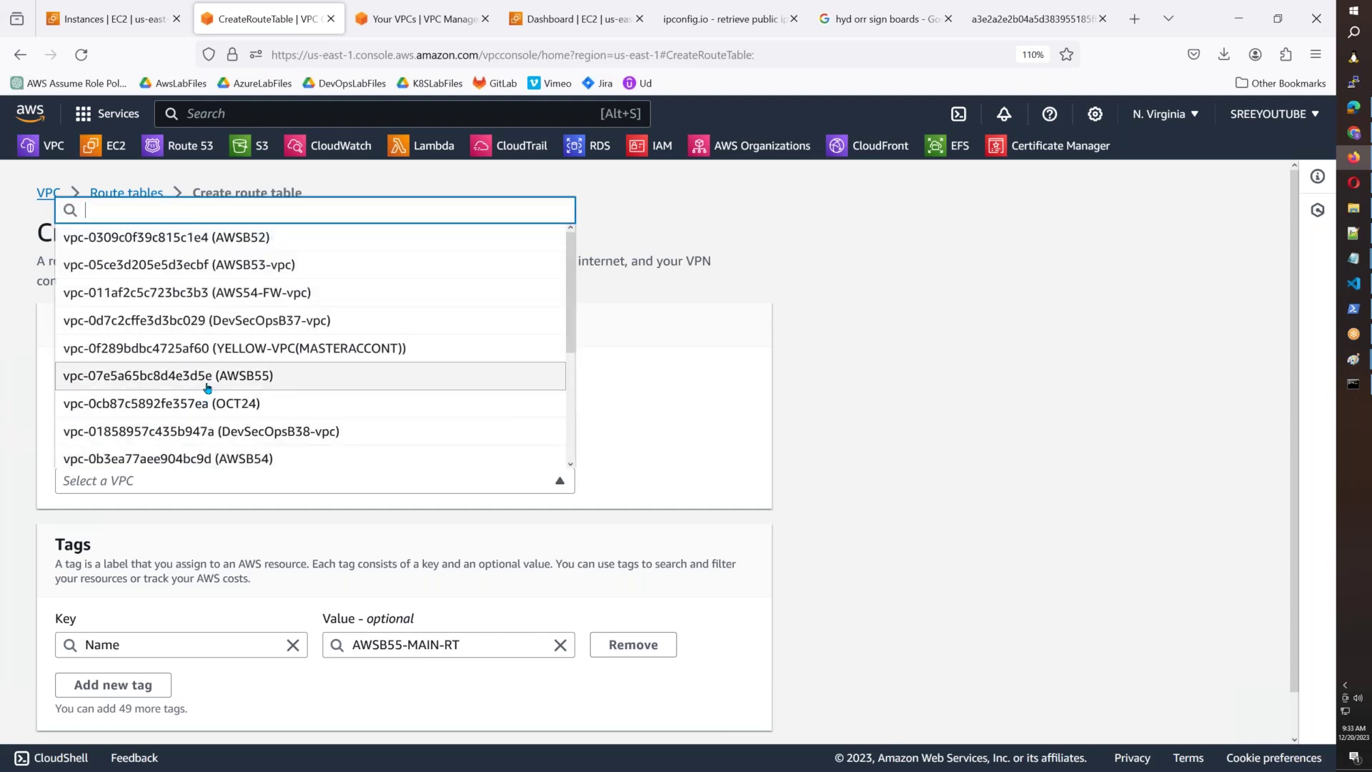
click(204, 376)
scroll(686, 715, down, 1)
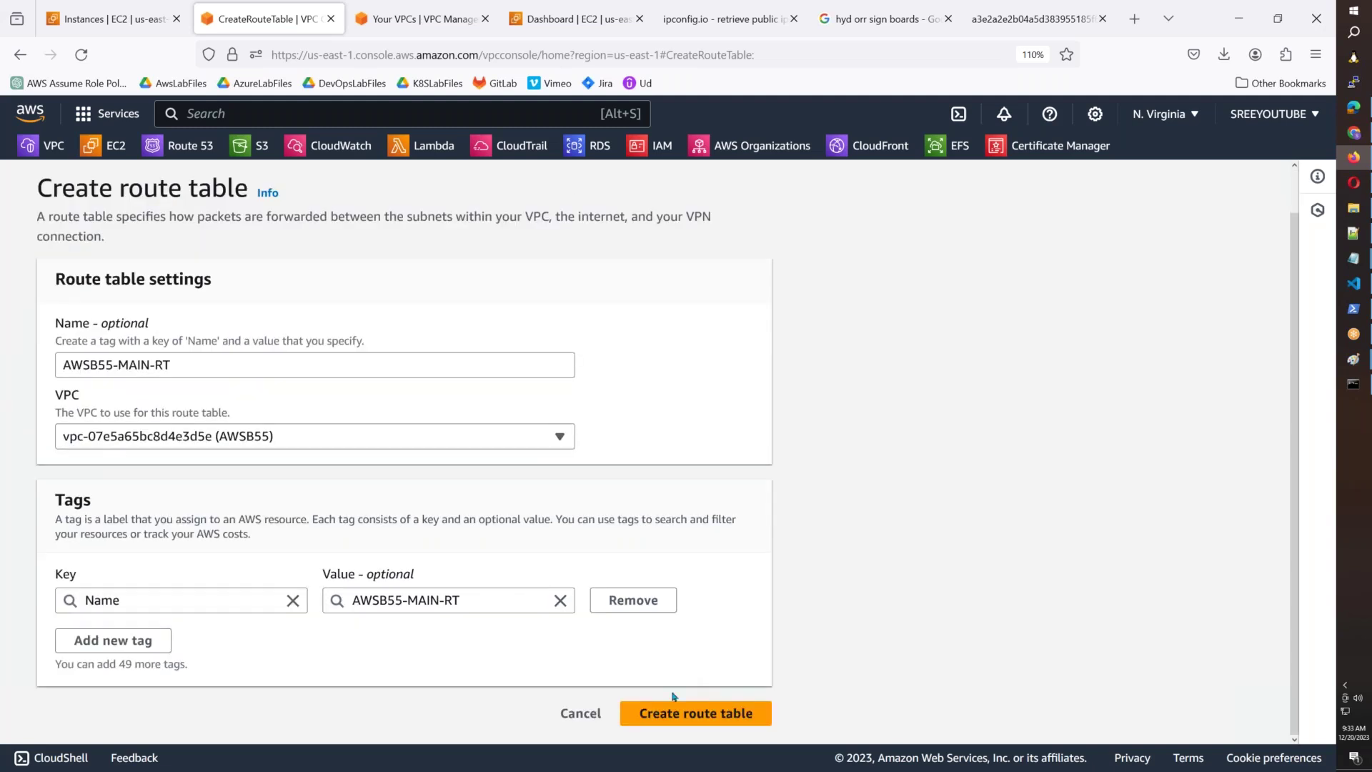
click(686, 714)
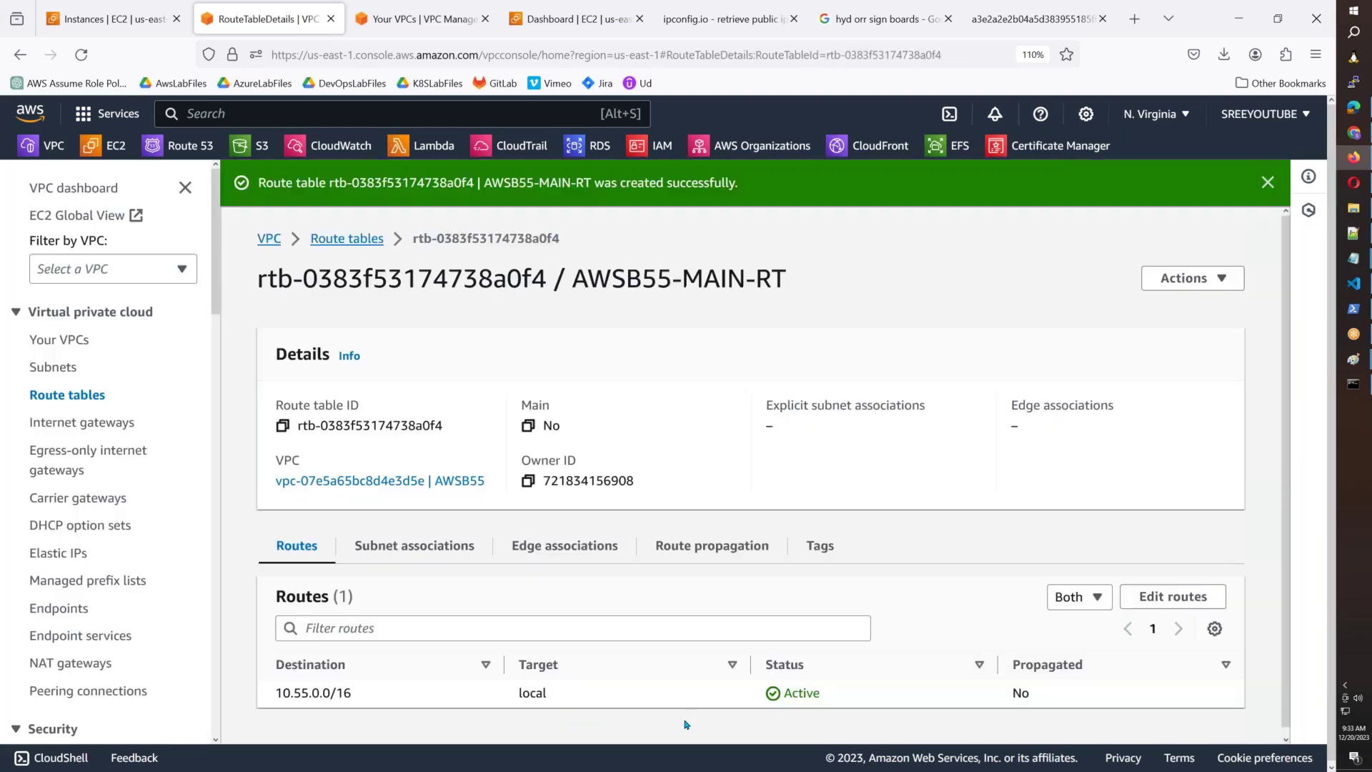
Filter route tables by the copied AWSB55 VPC ID and show the Main 'Yes' table's details.
drag(273, 480, 422, 490)
key(ctrl+c)
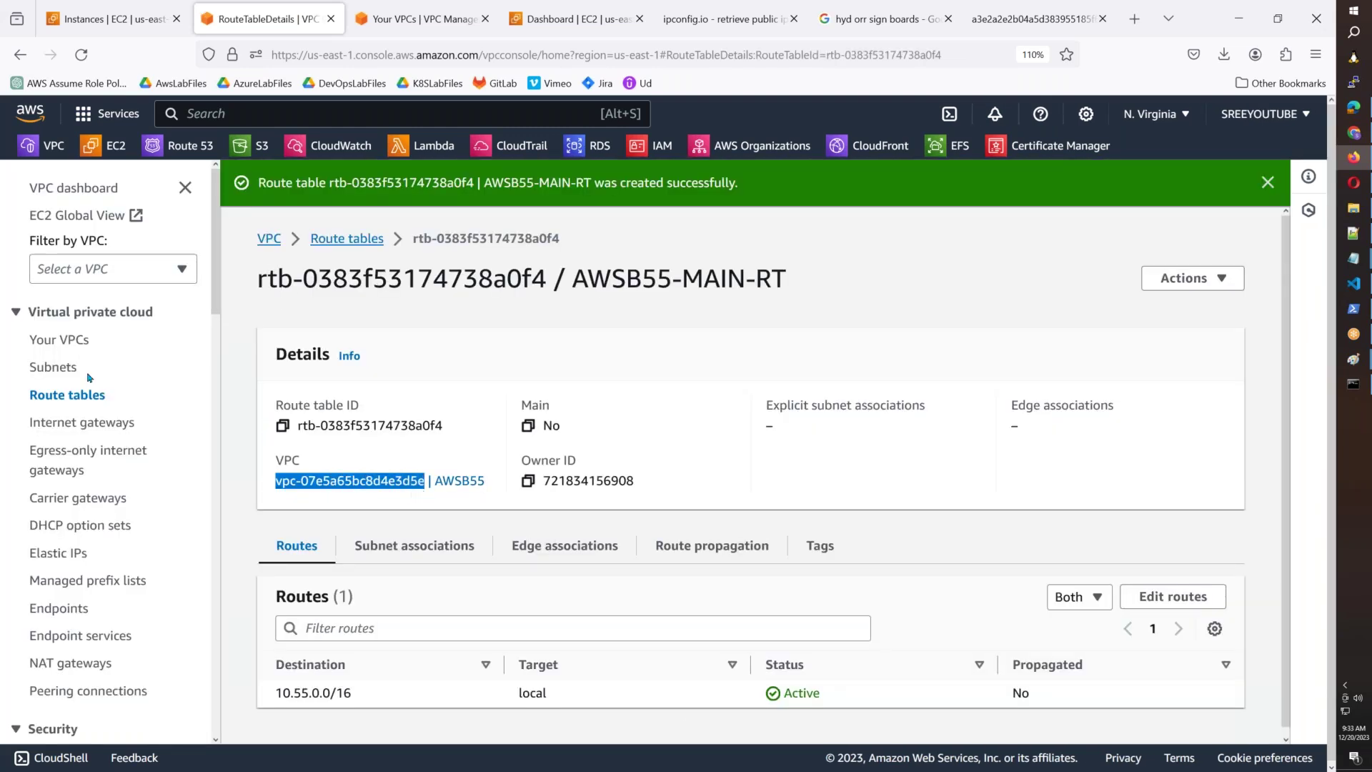
click(335, 242)
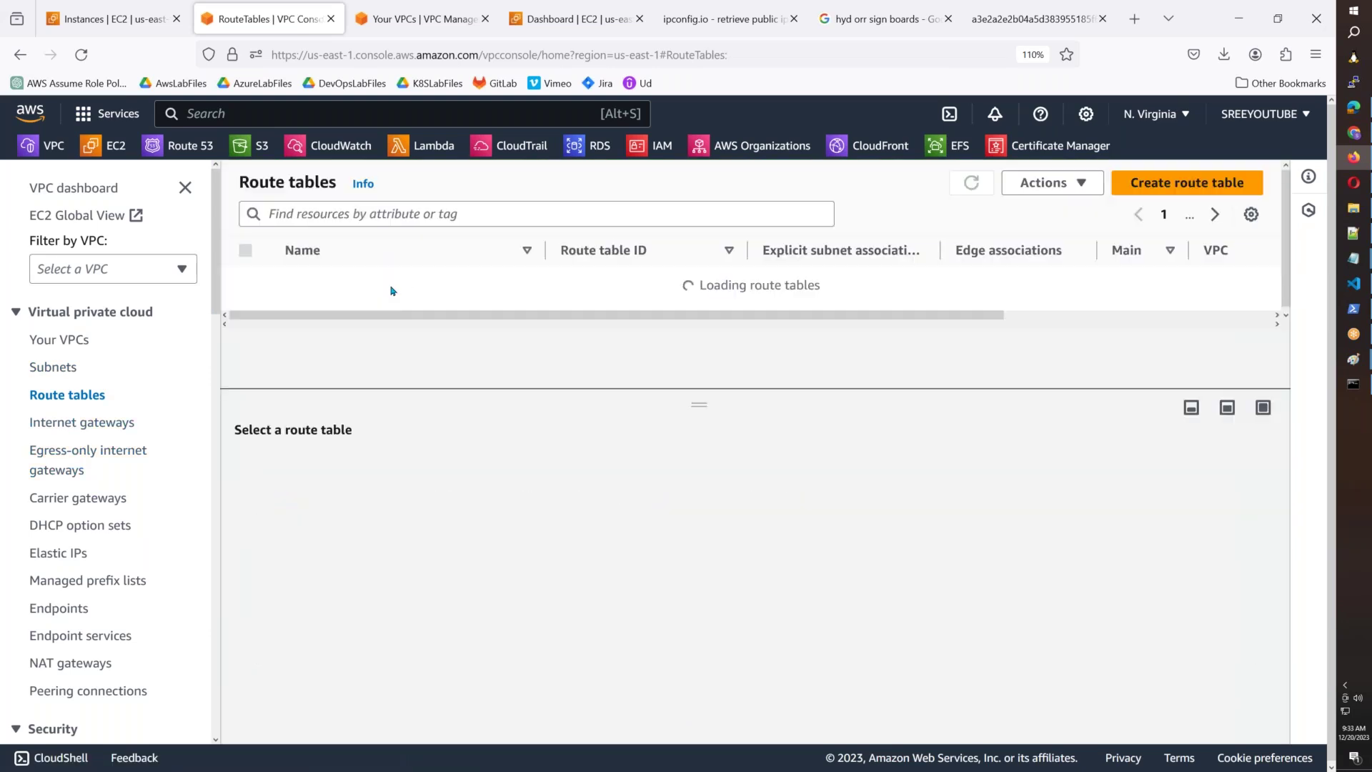
click(387, 215)
key(ctrl+v)
key(Return)
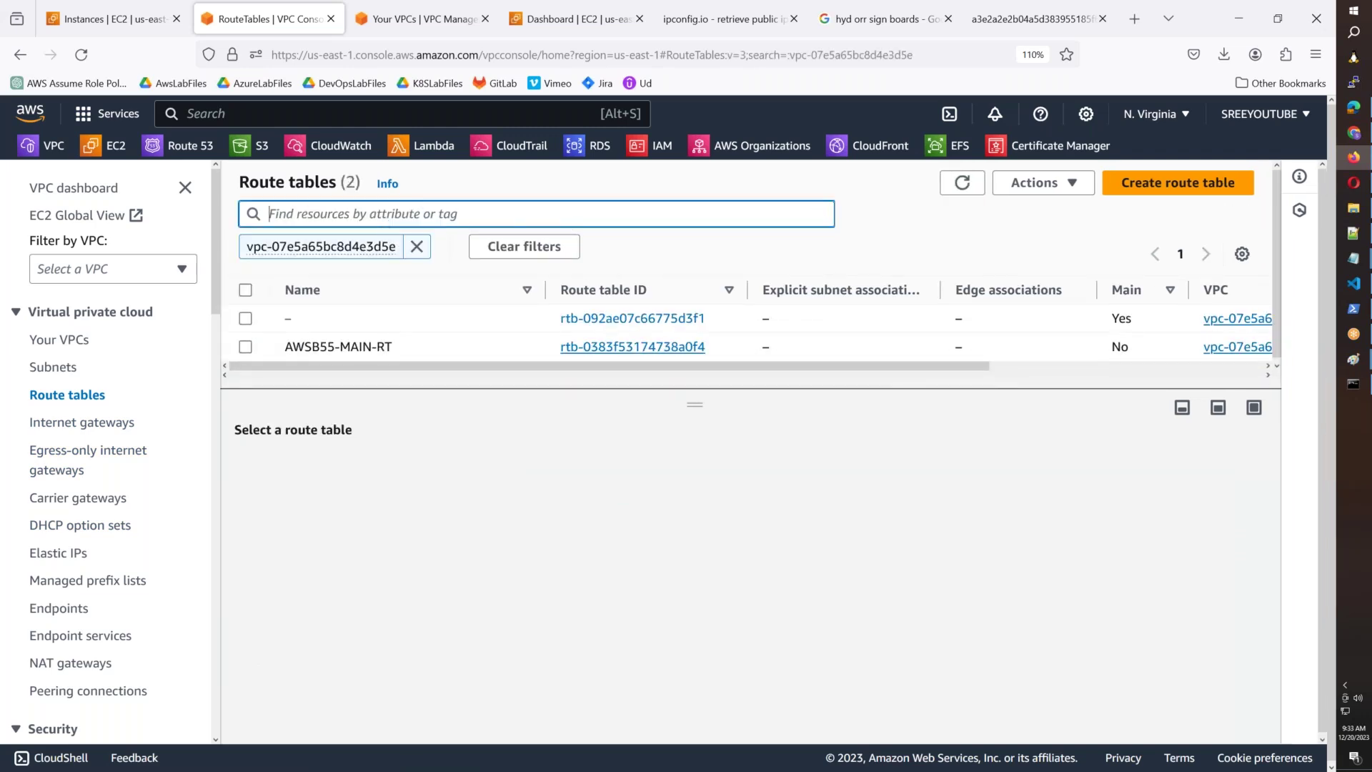
double_click(1118, 319)
click(1112, 319)
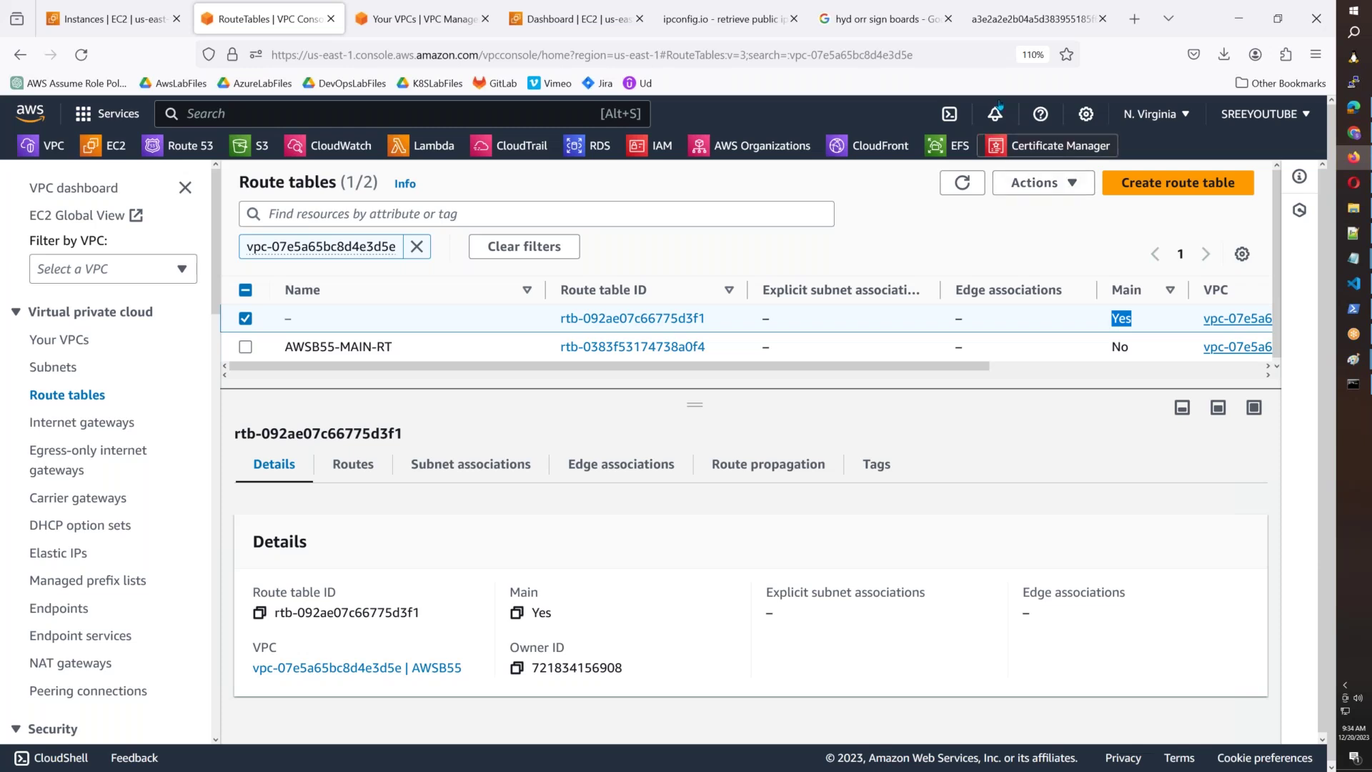
Confirm the default route table is the VPC's main table and review its subnet associations.
drag(706, 318, 559, 318)
double_click(1121, 319)
click(489, 478)
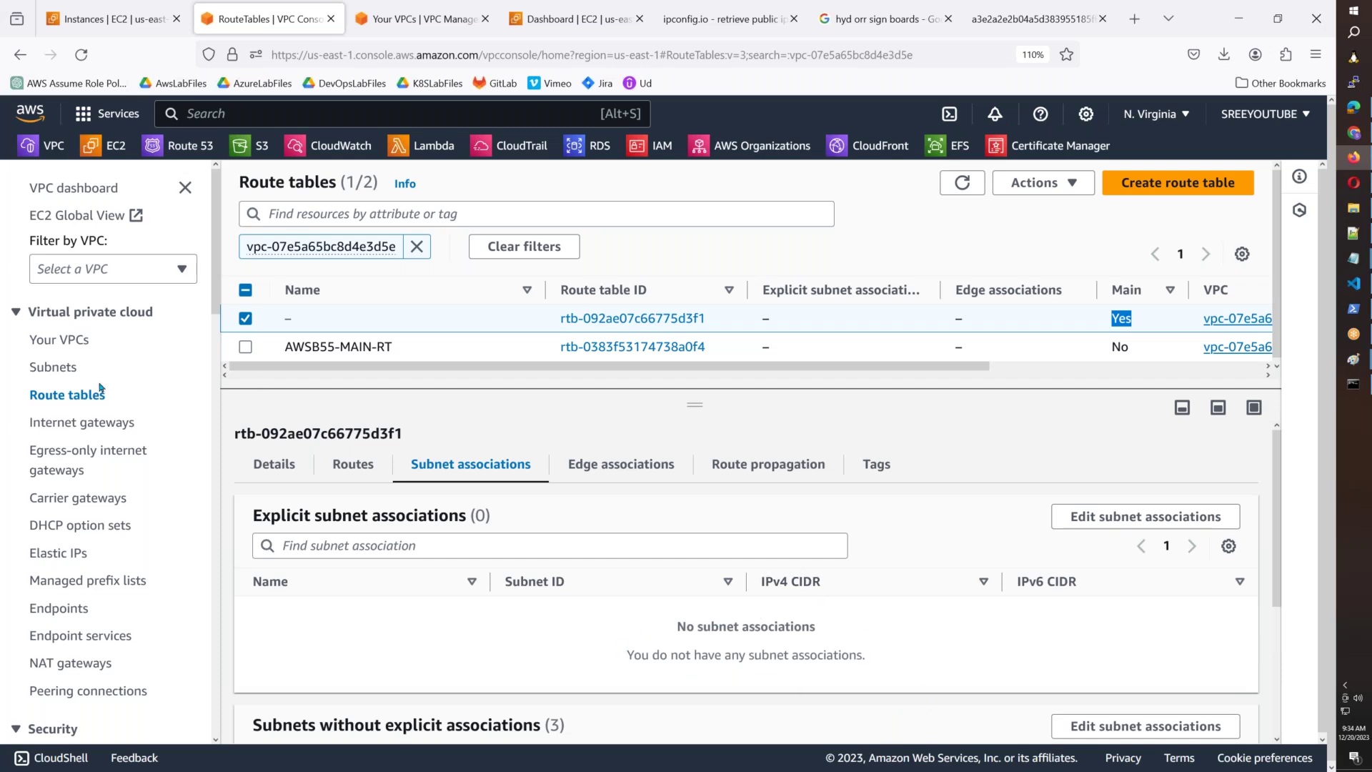
In a new Subnets tab, confirm AWSB55-Public-Subnet-2 uses that same default route table.
right_click(52, 367)
click(107, 383)
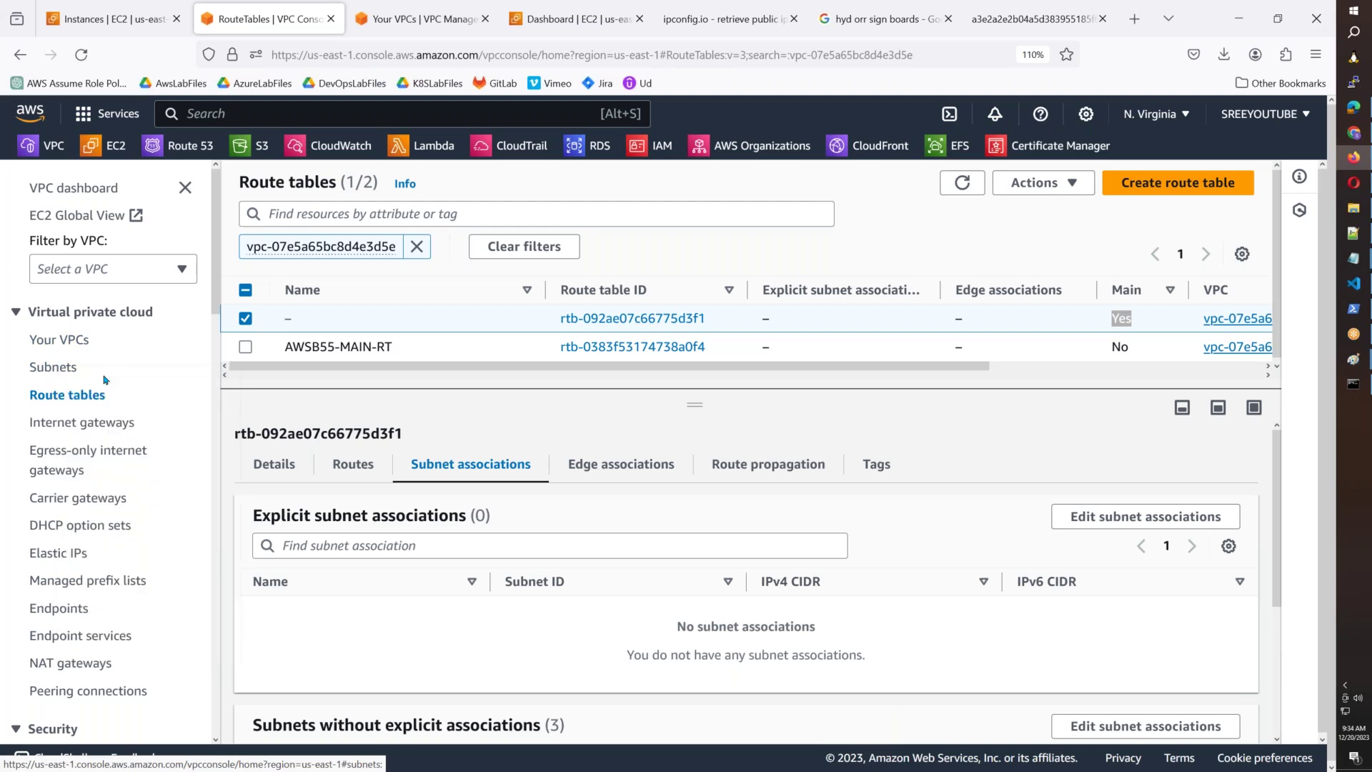
click(343, 20)
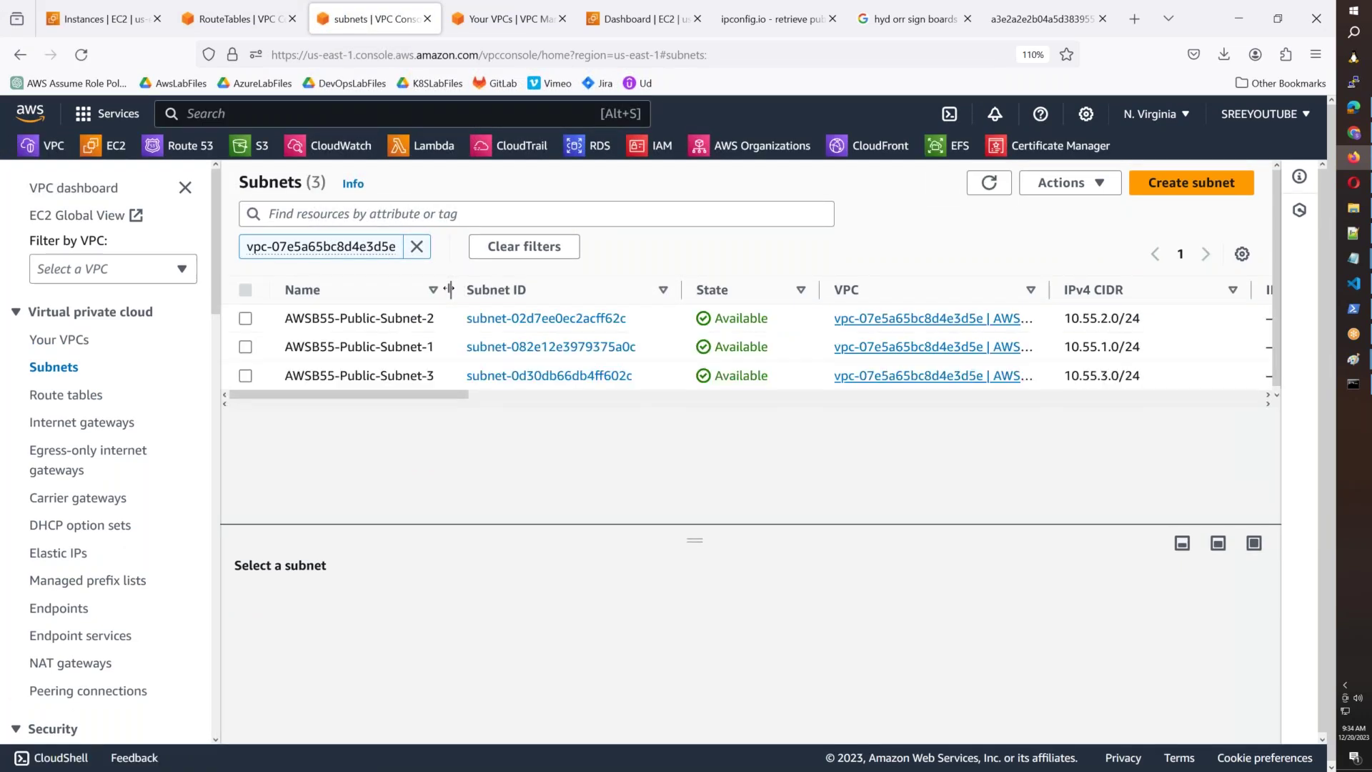
click(385, 319)
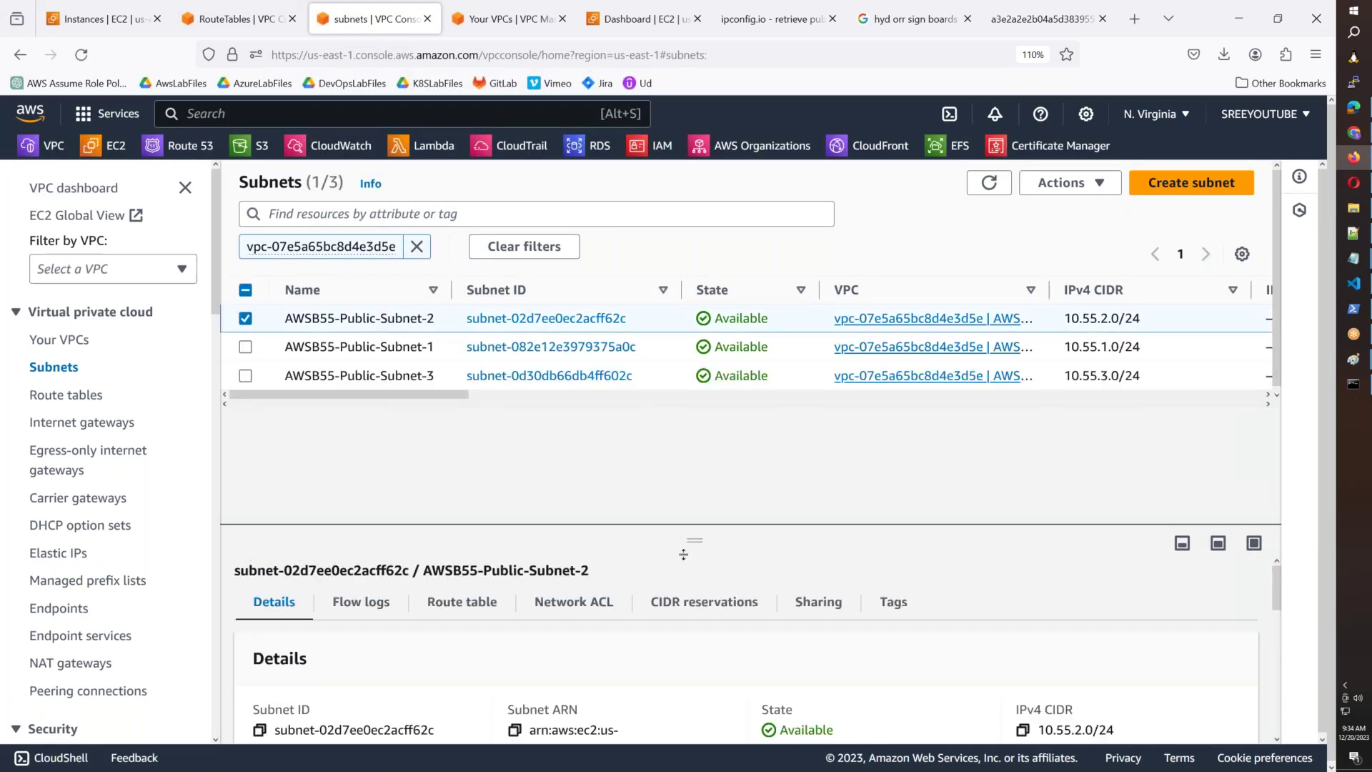
click(462, 482)
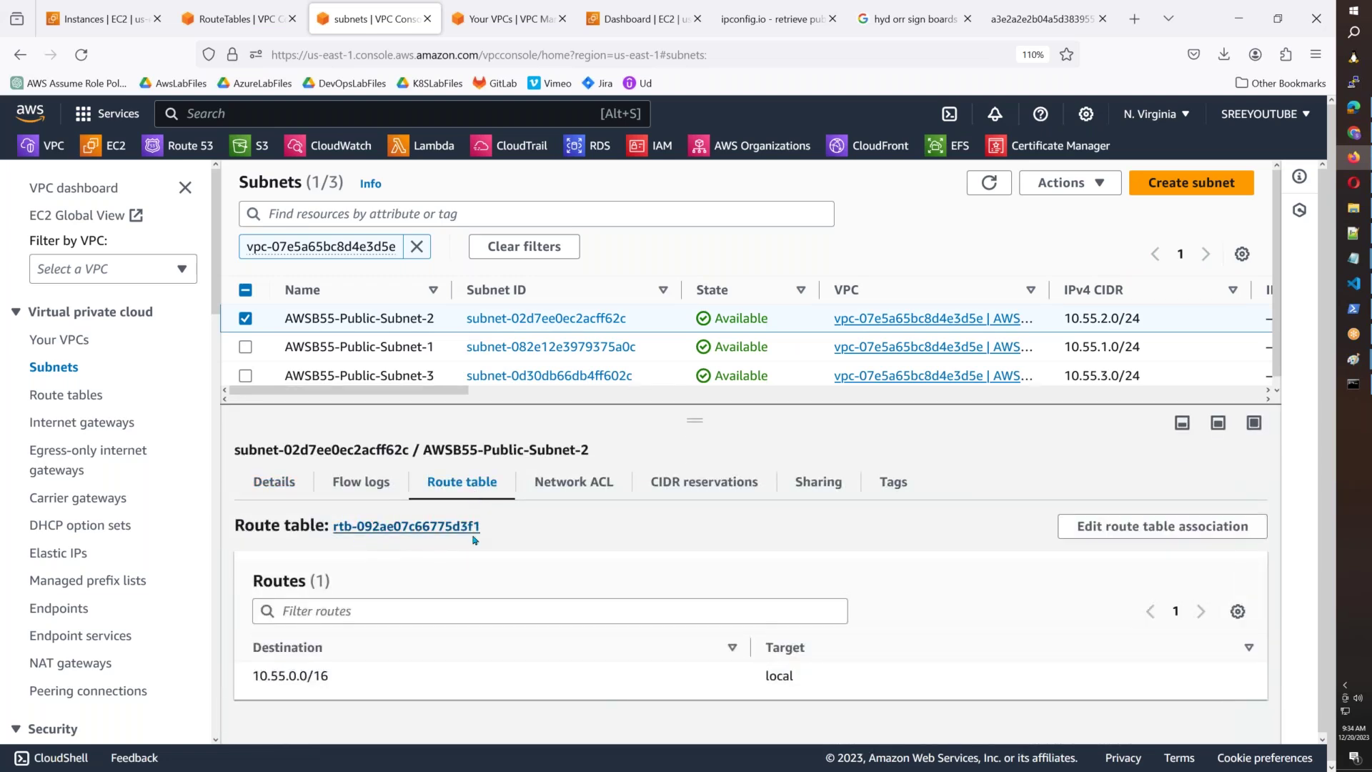
drag(488, 535, 456, 532)
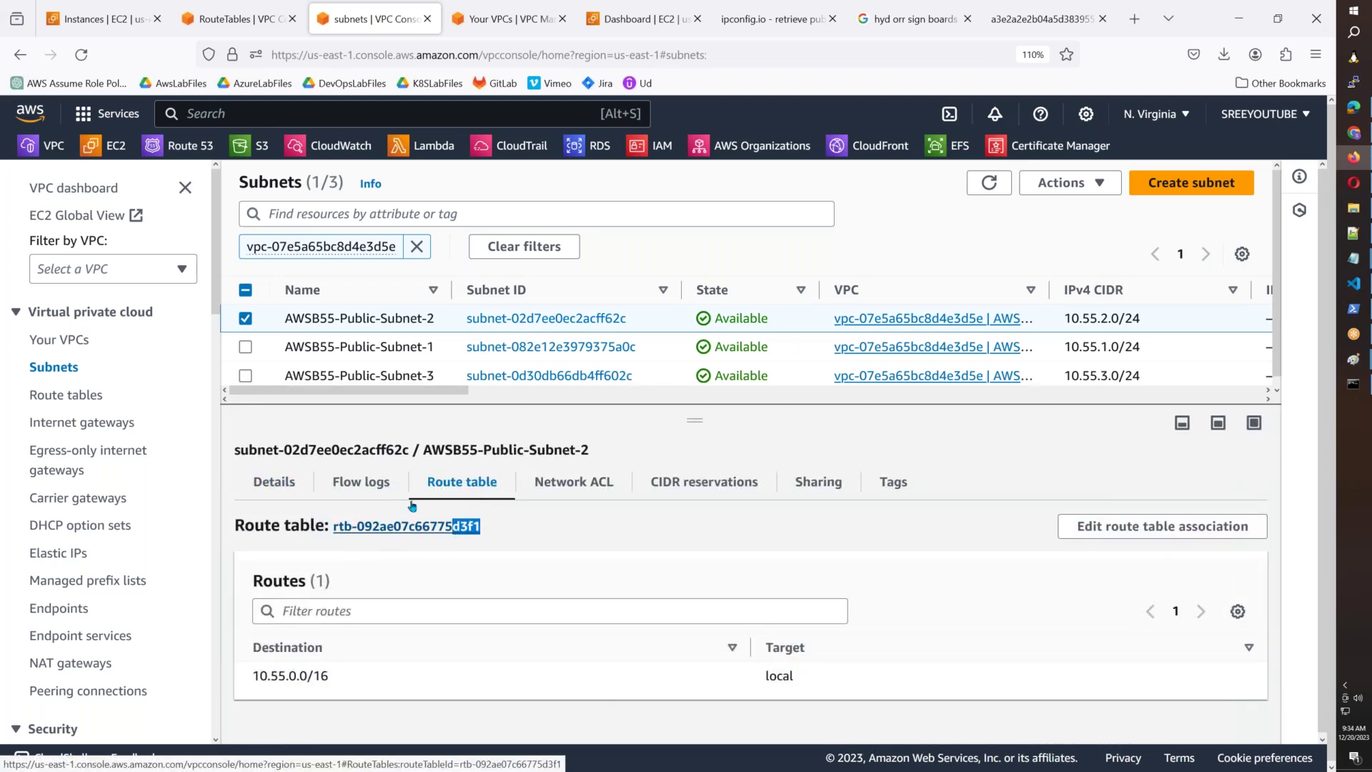
click(456, 534)
drag(723, 320, 677, 318)
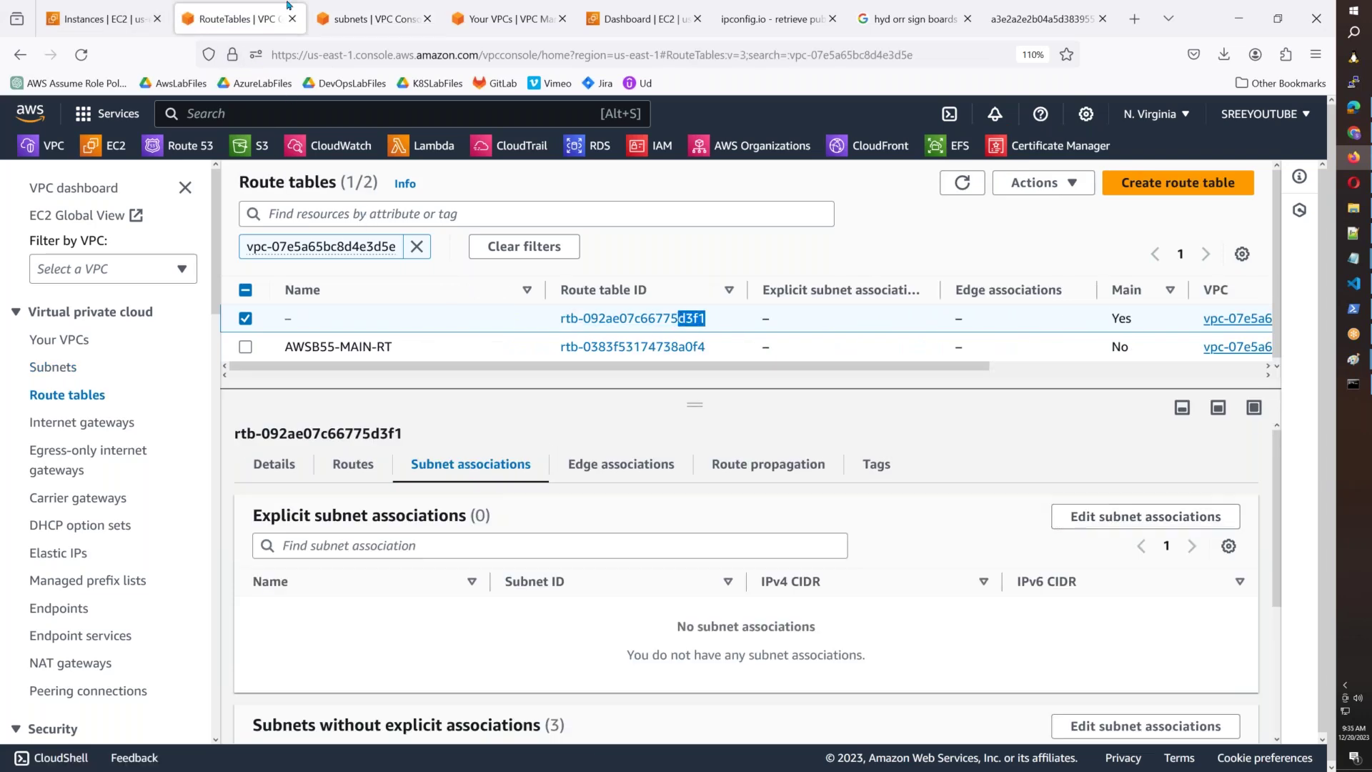
Back on Route tables, note the default table's main status and select AWSB55-MAIN-RT.
click(353, 17)
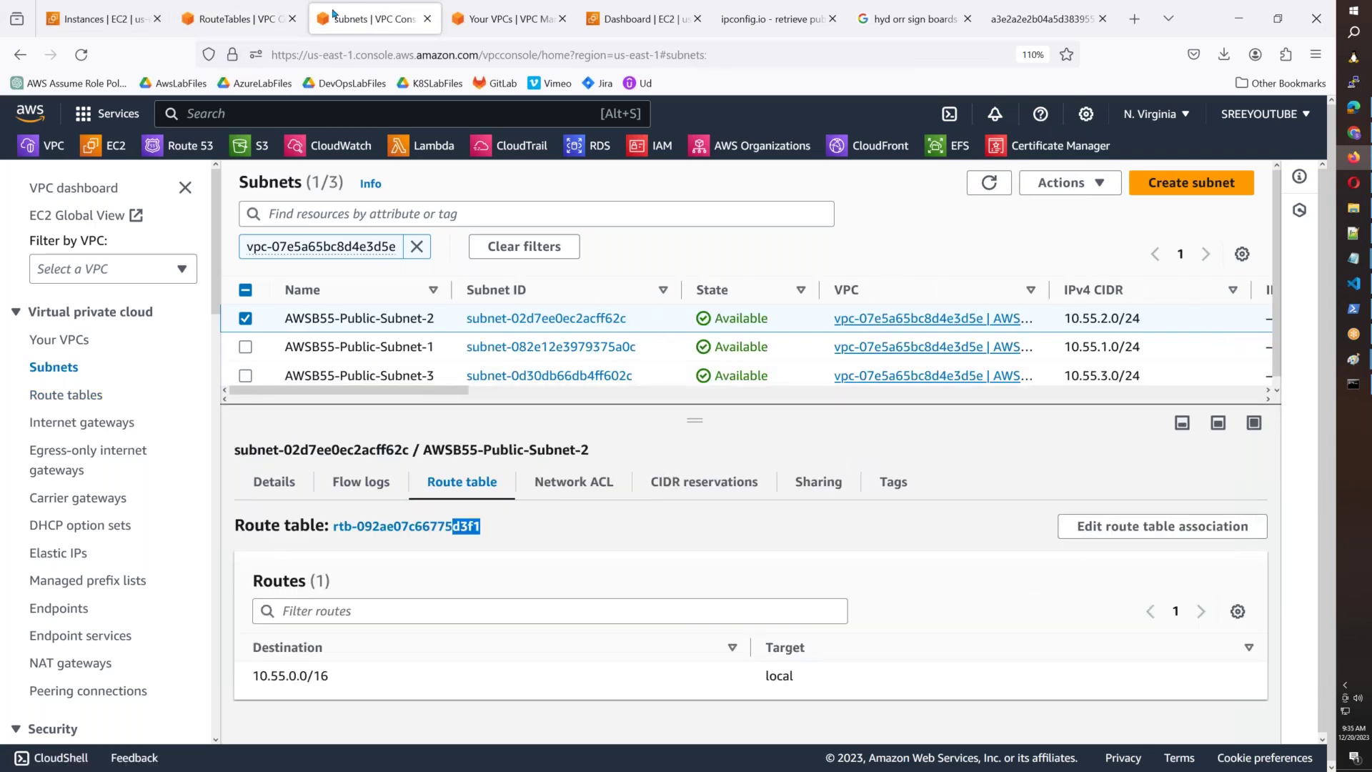
click(255, 16)
drag(1147, 323, 1111, 319)
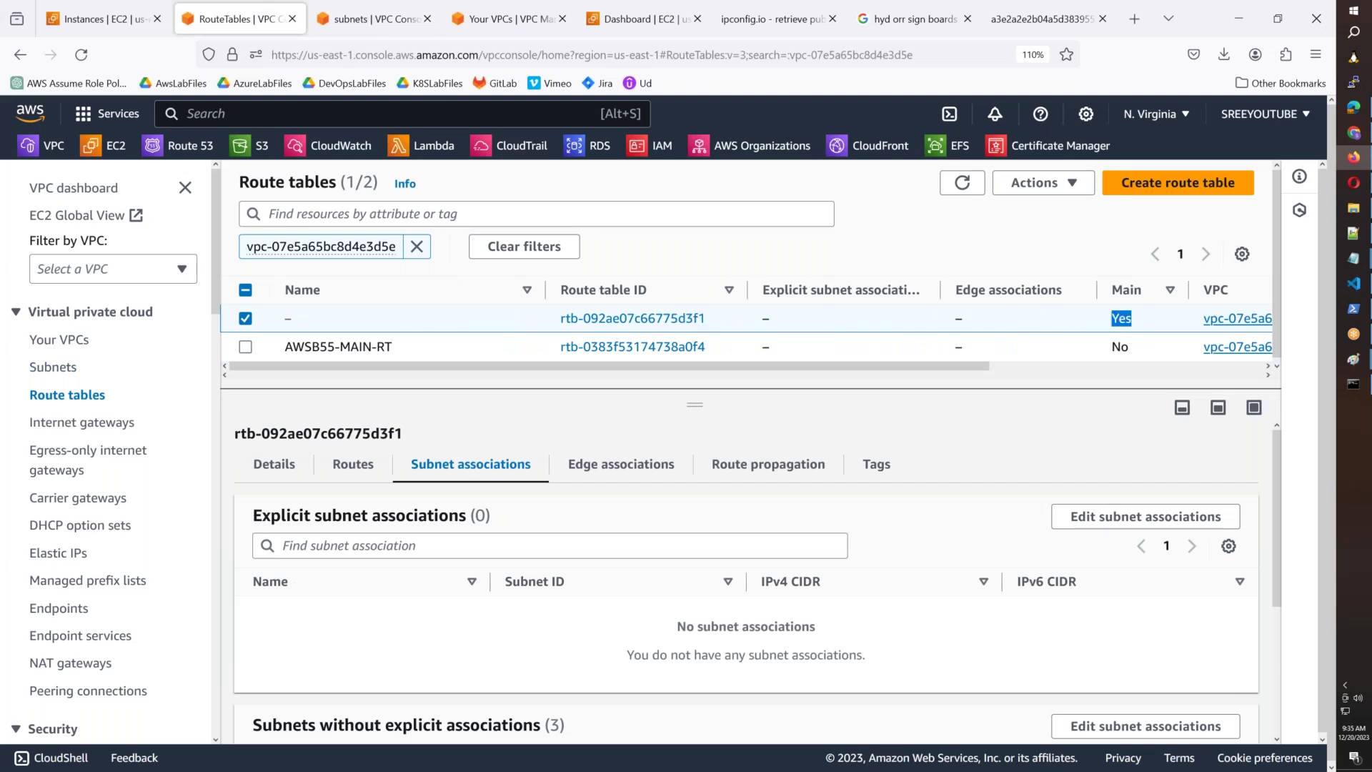
click(1079, 350)
Set AWSB55-MAIN-RT as the VPC's main route table, confirming with 'set'.
right_click(1079, 350)
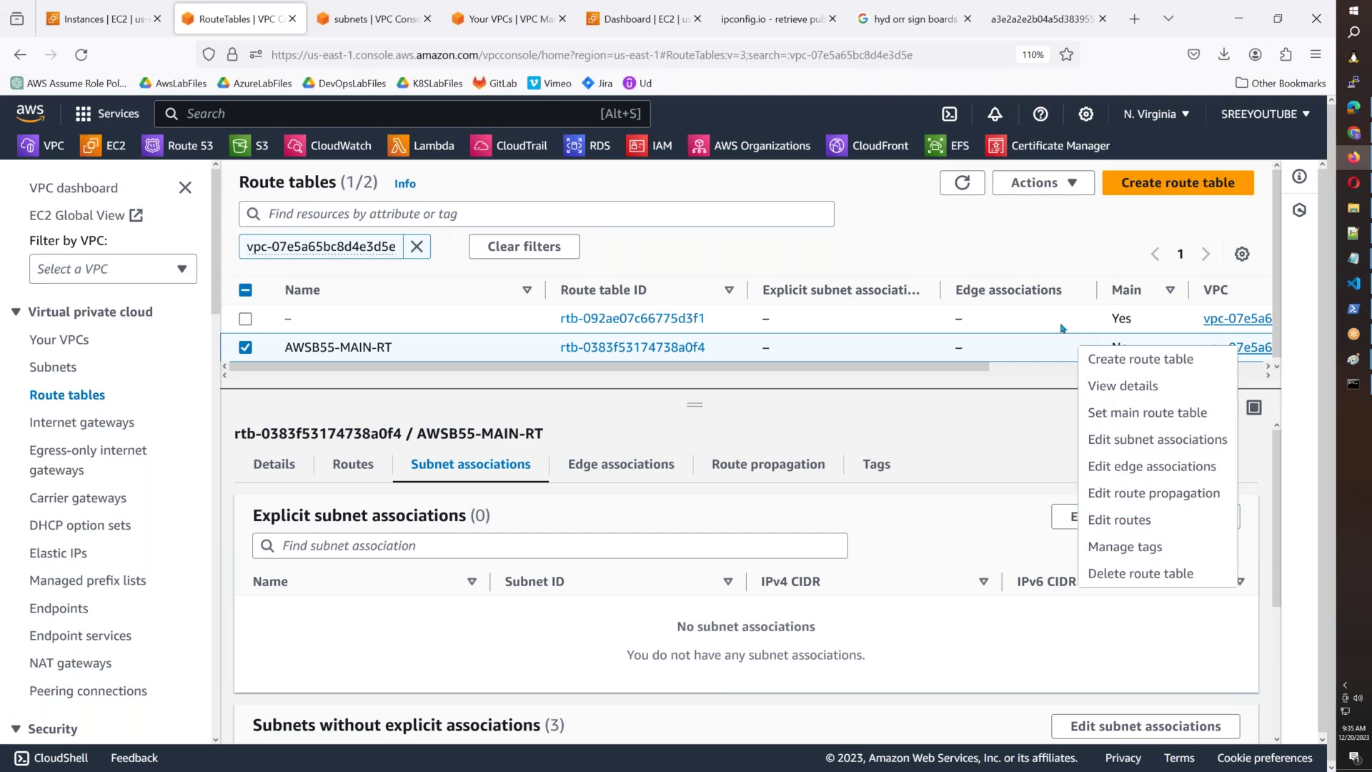
click(1107, 324)
click(1066, 348)
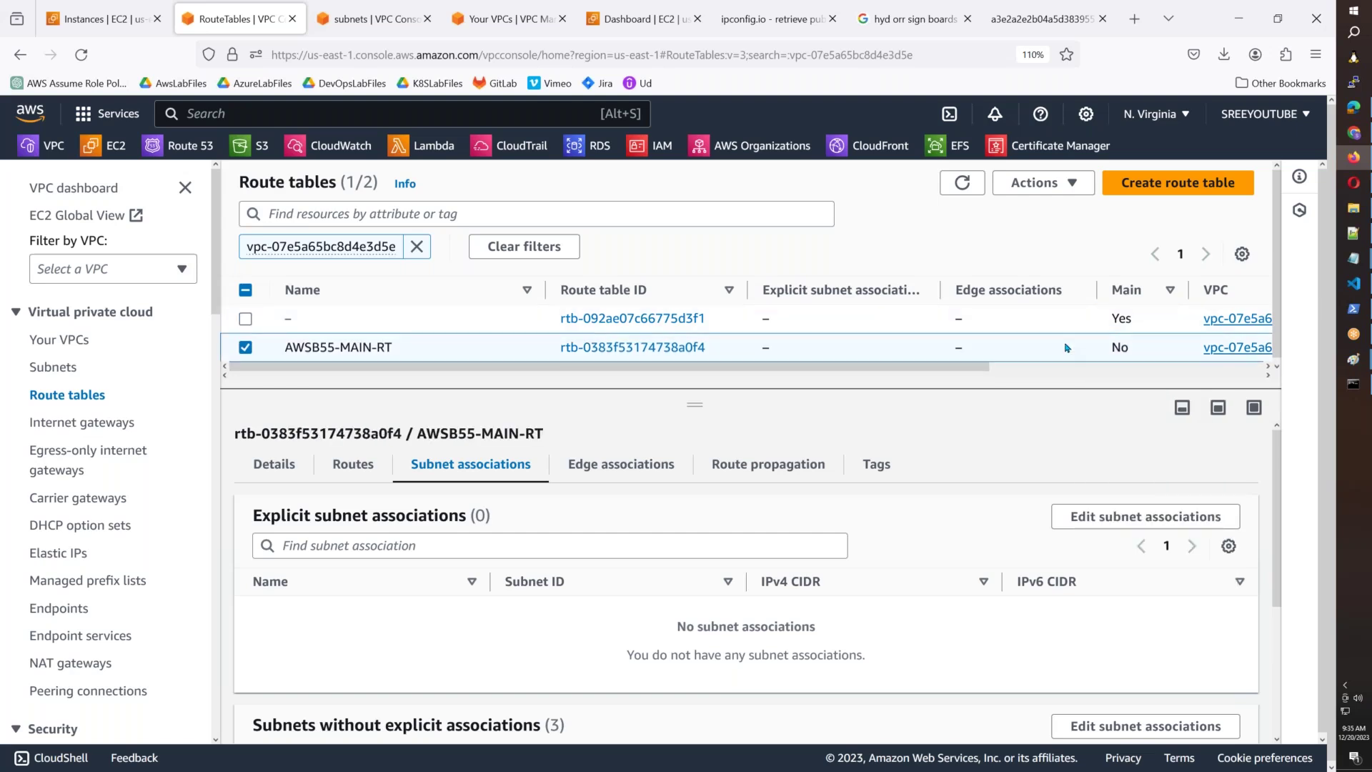
right_click(1066, 348)
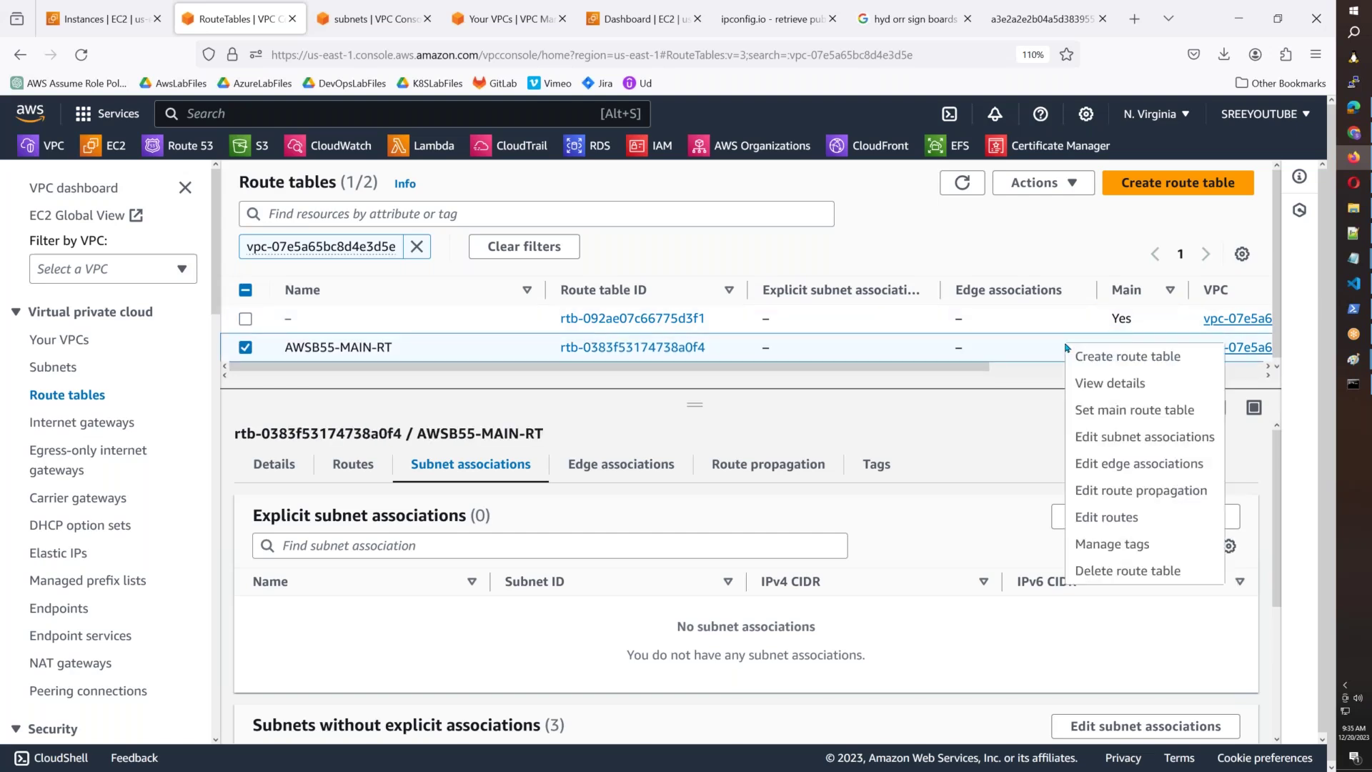
click(1136, 411)
text(set)
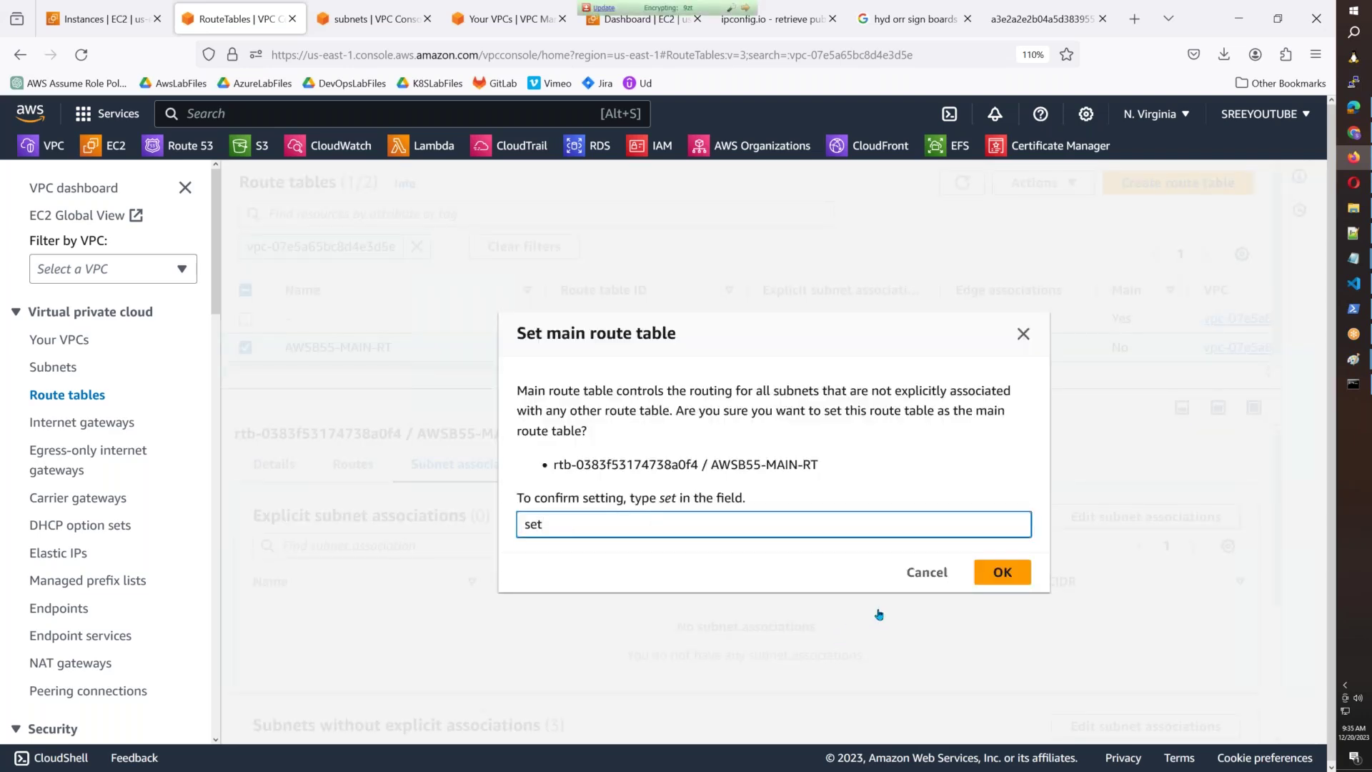
click(1003, 571)
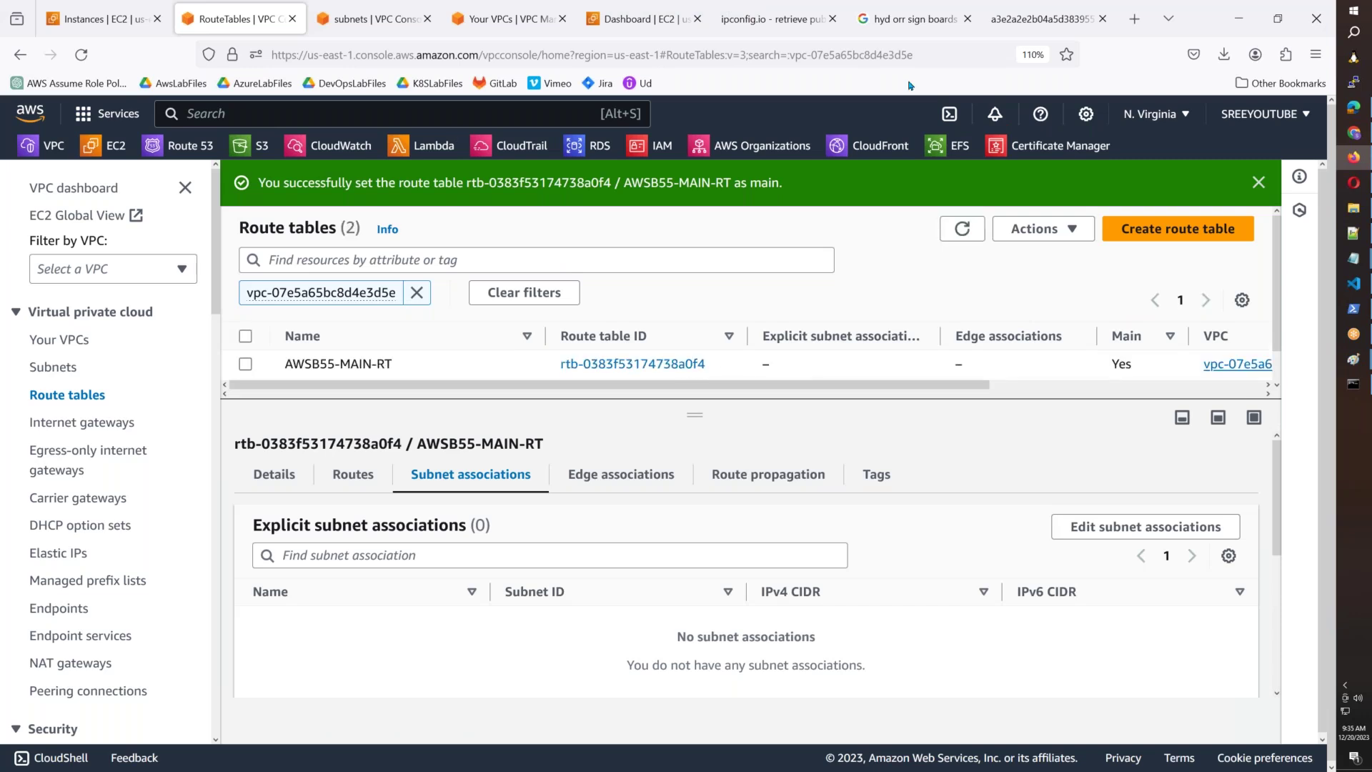
Refresh the subnet list and verify the public subnets now use AWSB55-MAIN-RT.
click(375, 19)
click(999, 190)
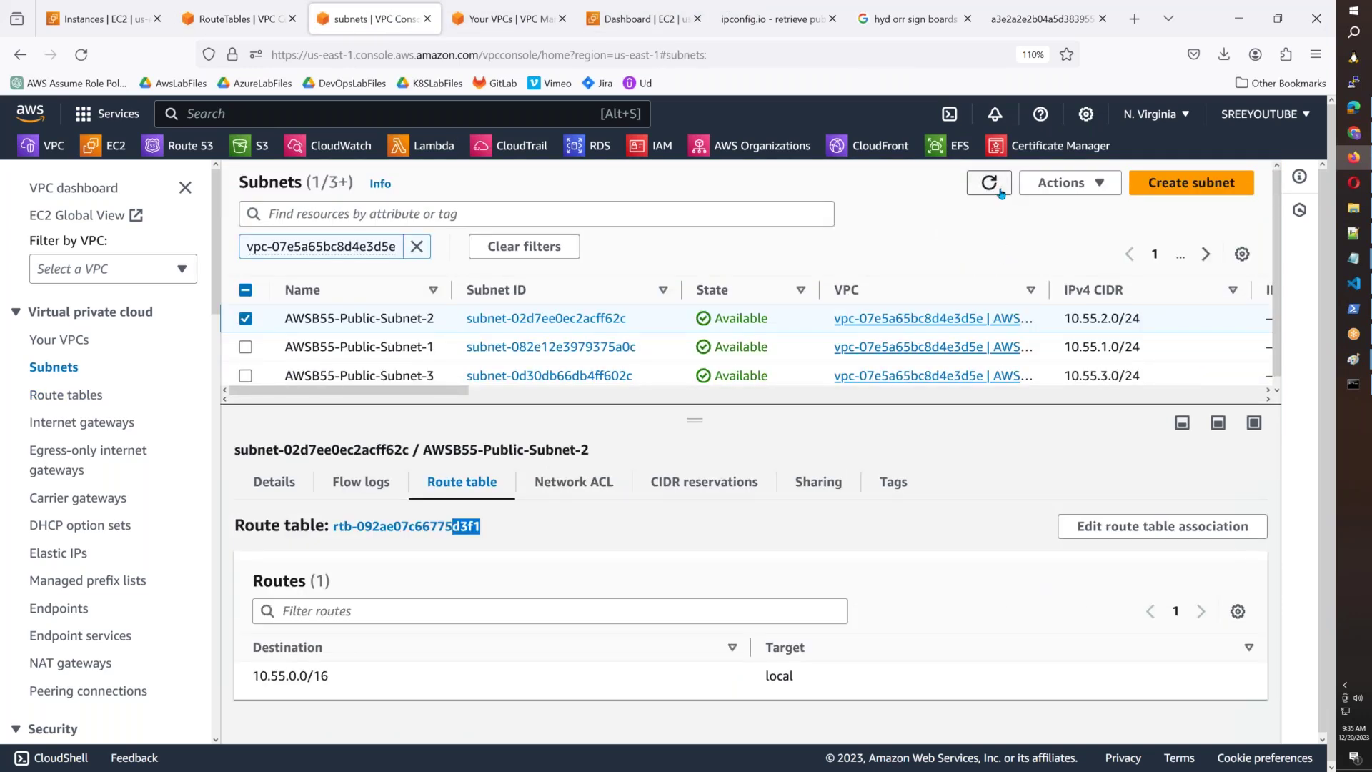
click(664, 357)
click(668, 324)
drag(642, 525, 521, 528)
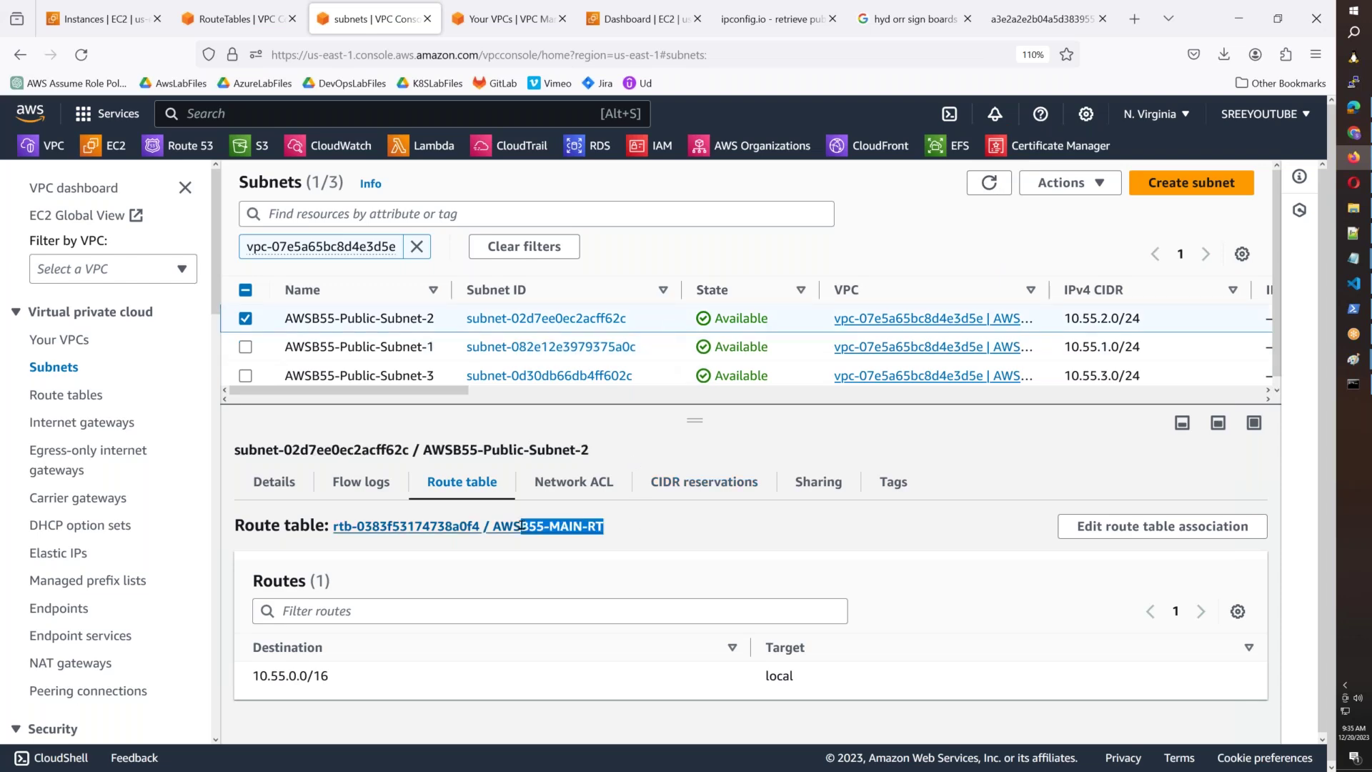
click(674, 350)
scroll(674, 391, right, 5)
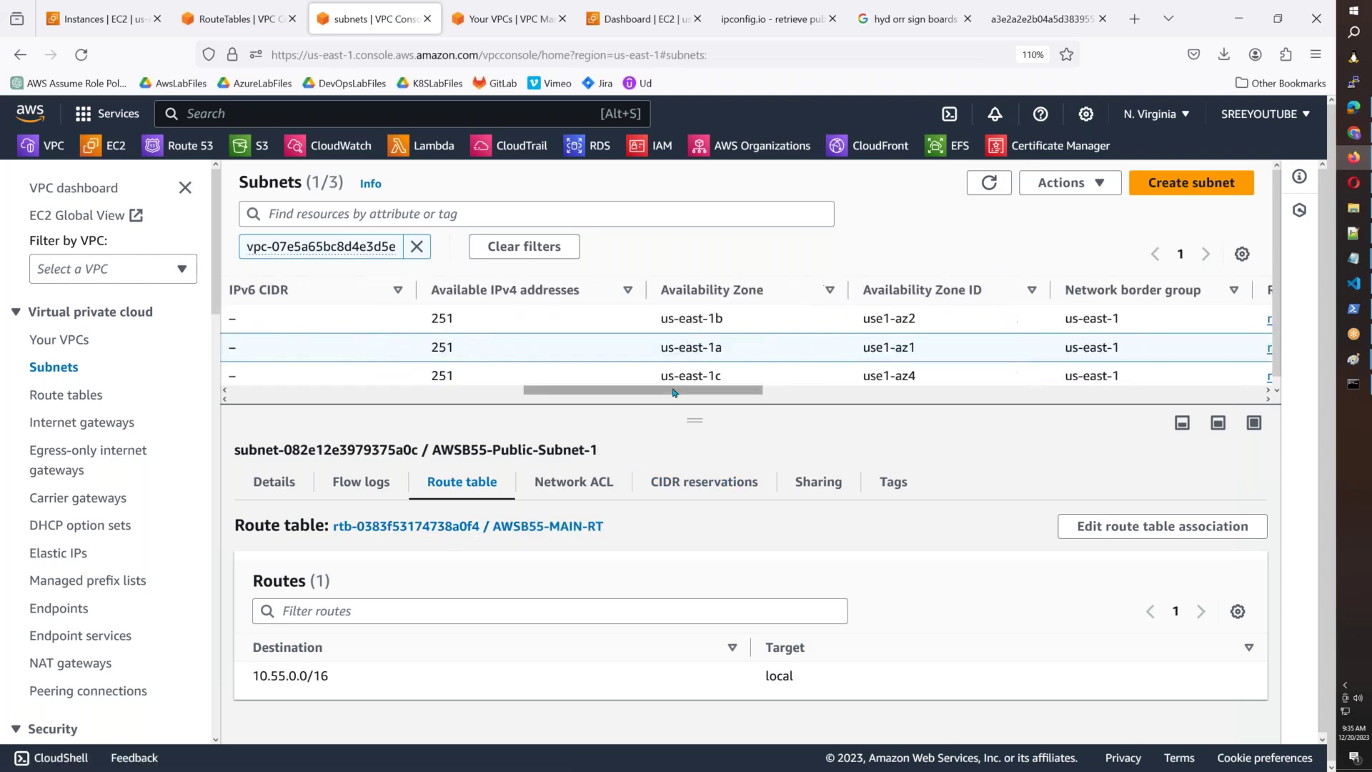
scroll(502, 393, left, 5)
click(453, 377)
click(268, 10)
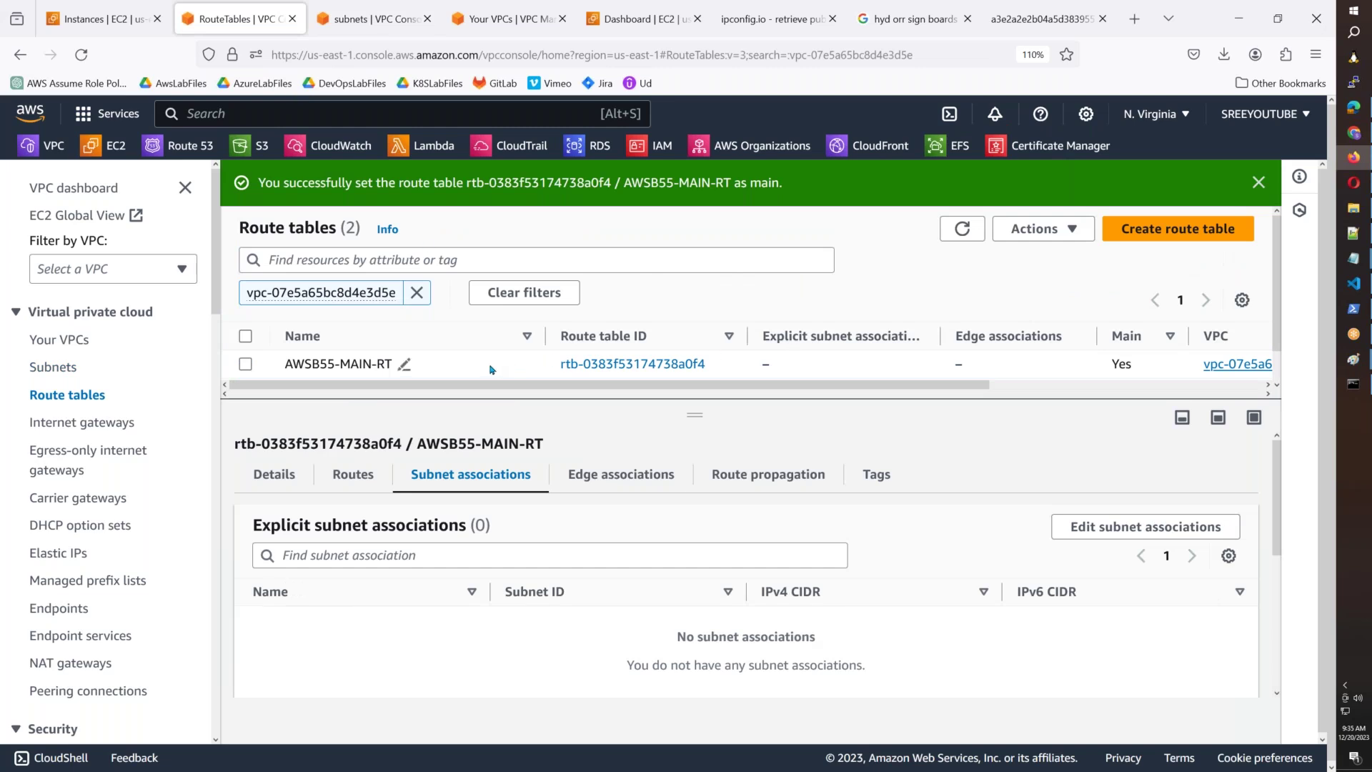
Delete the old route table rtb-092ae07c66775d3f1, confirming with 'delete'.
scroll(490, 369, down, 1)
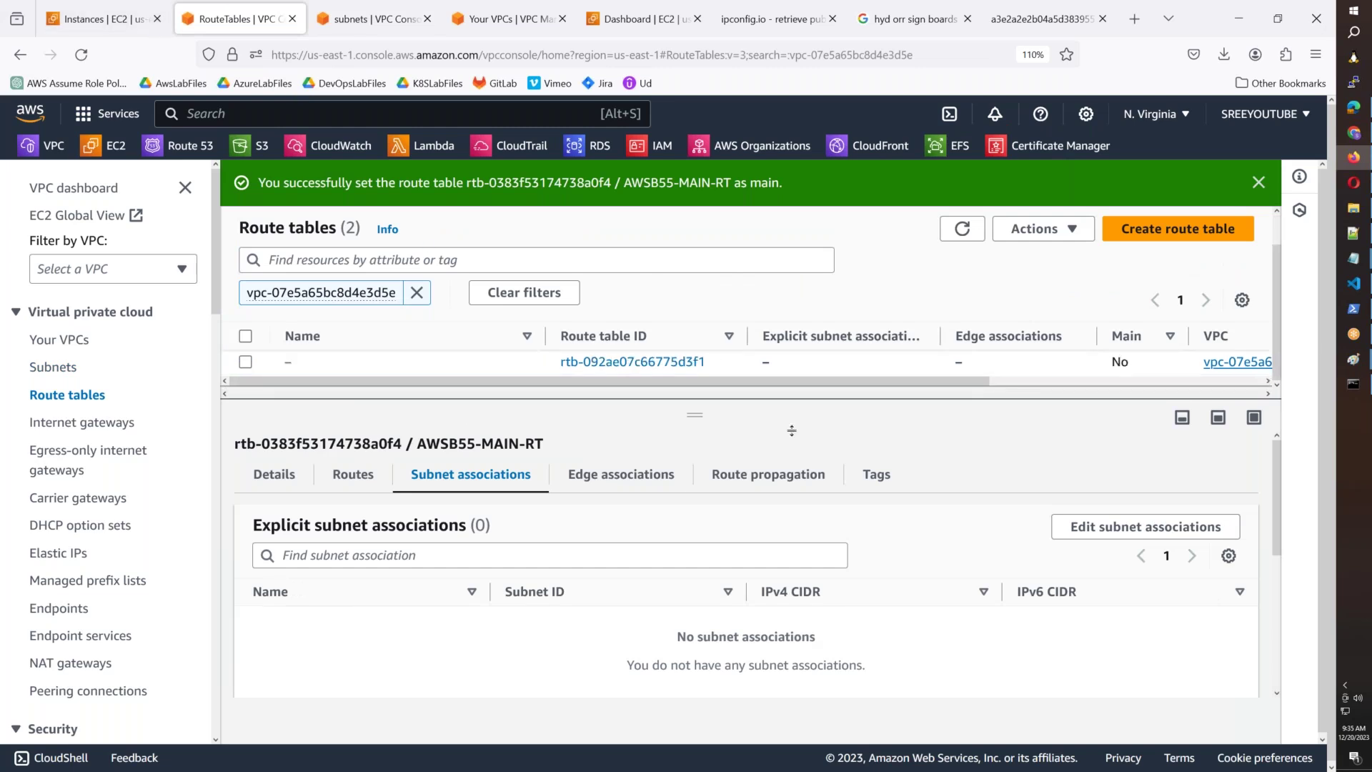
drag(676, 416, 694, 564)
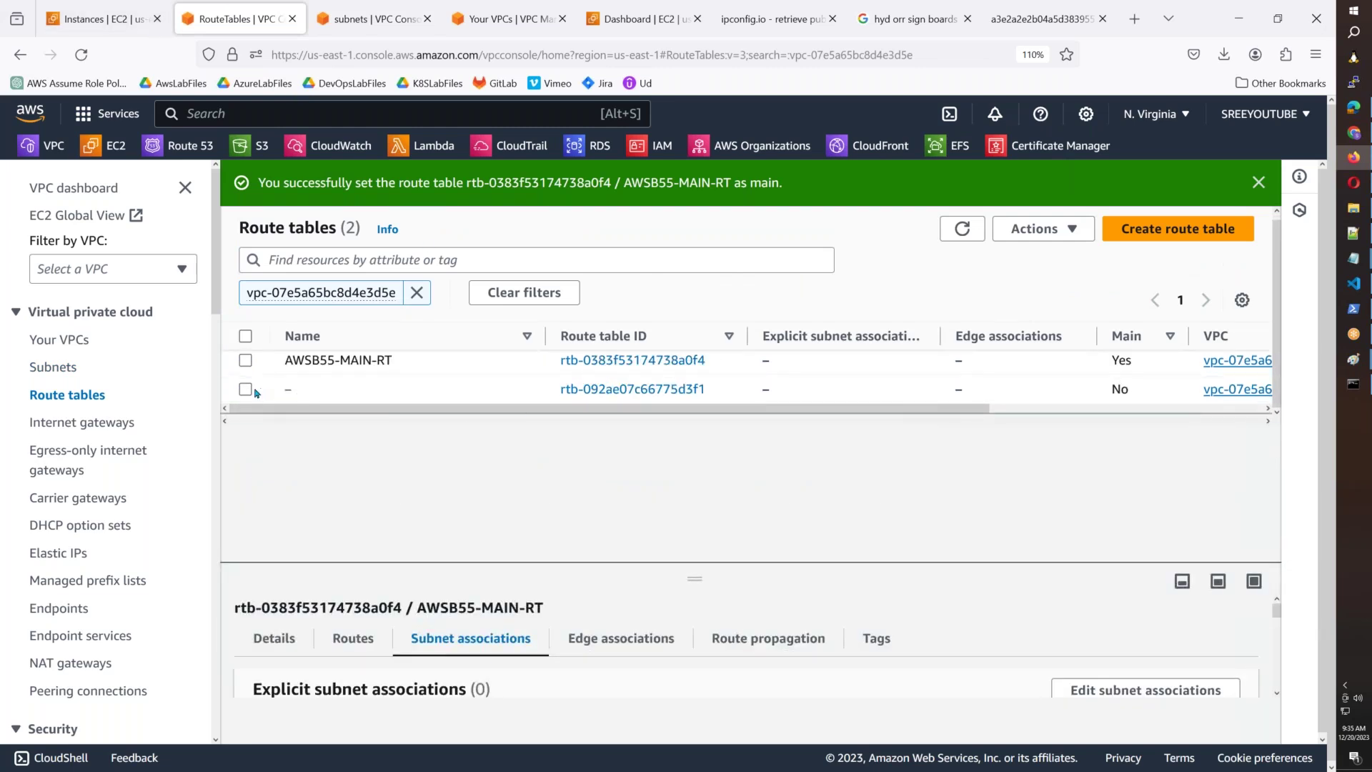
click(336, 392)
click(1051, 228)
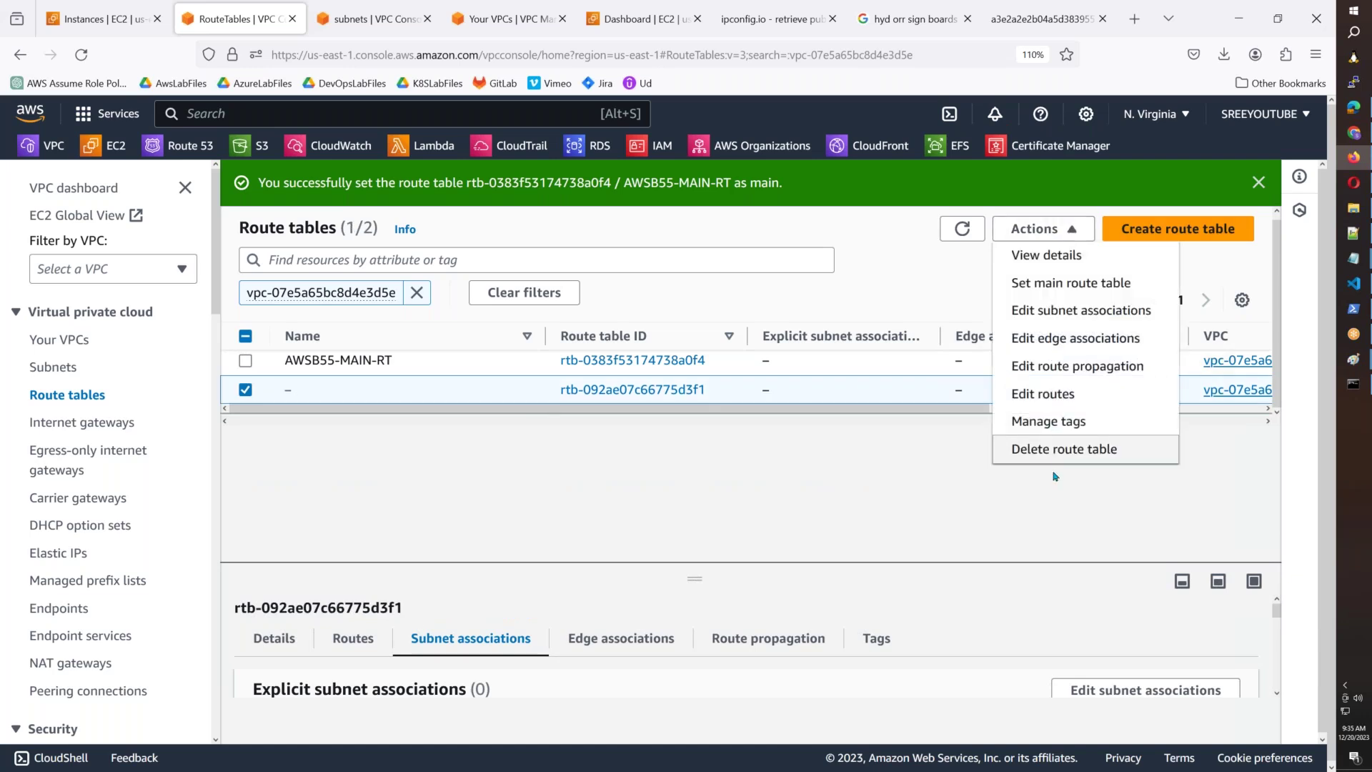
click(1064, 450)
click(570, 516)
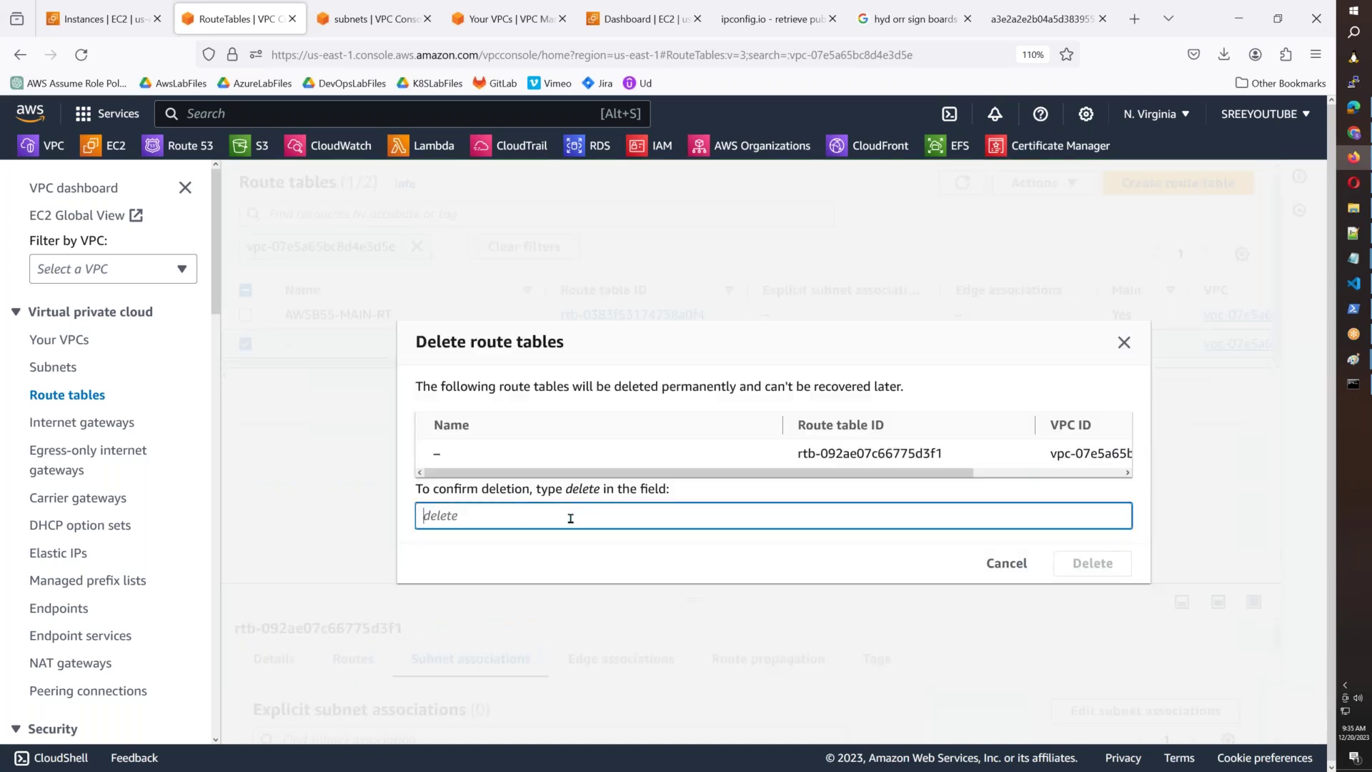
text(delete)
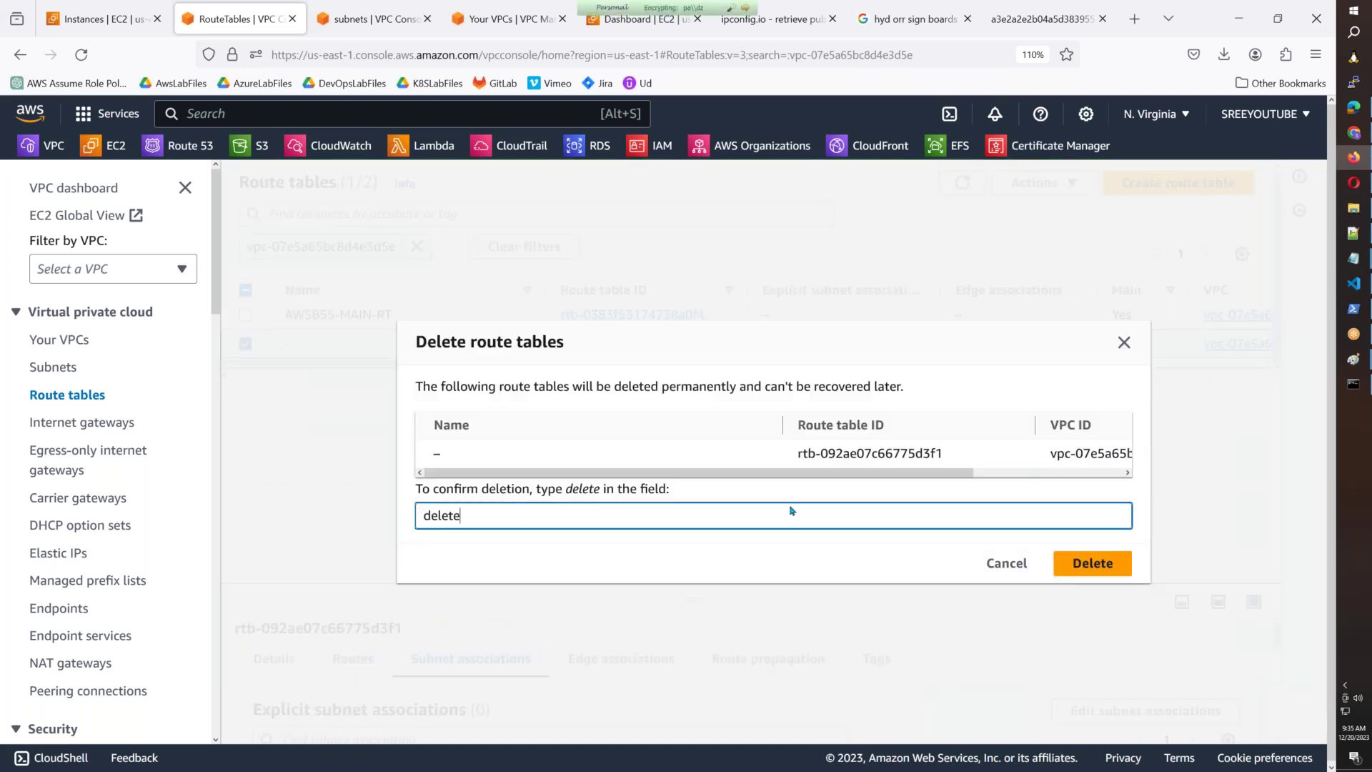
click(1091, 564)
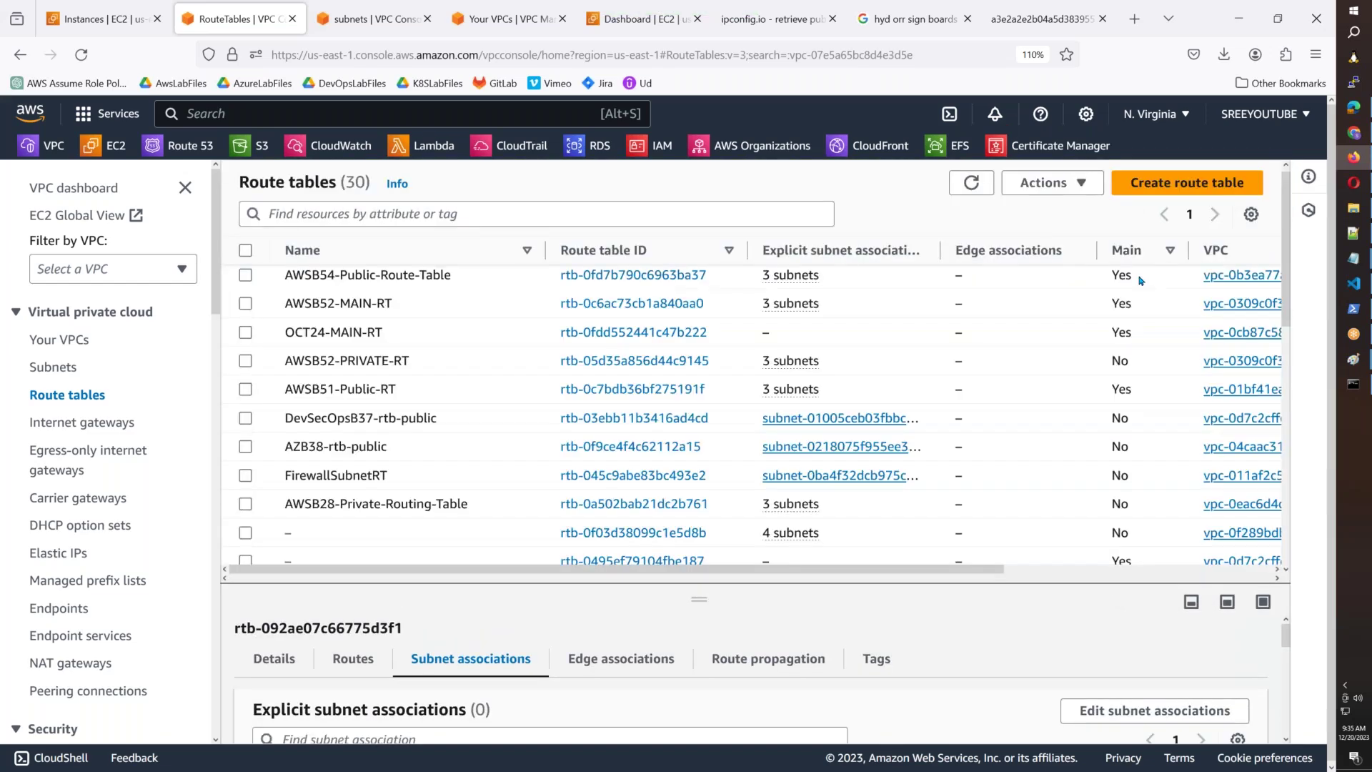
Filter route tables by AWSB55 and open AWSB55-MAIN-RT's subnet association editor.
click(373, 215)
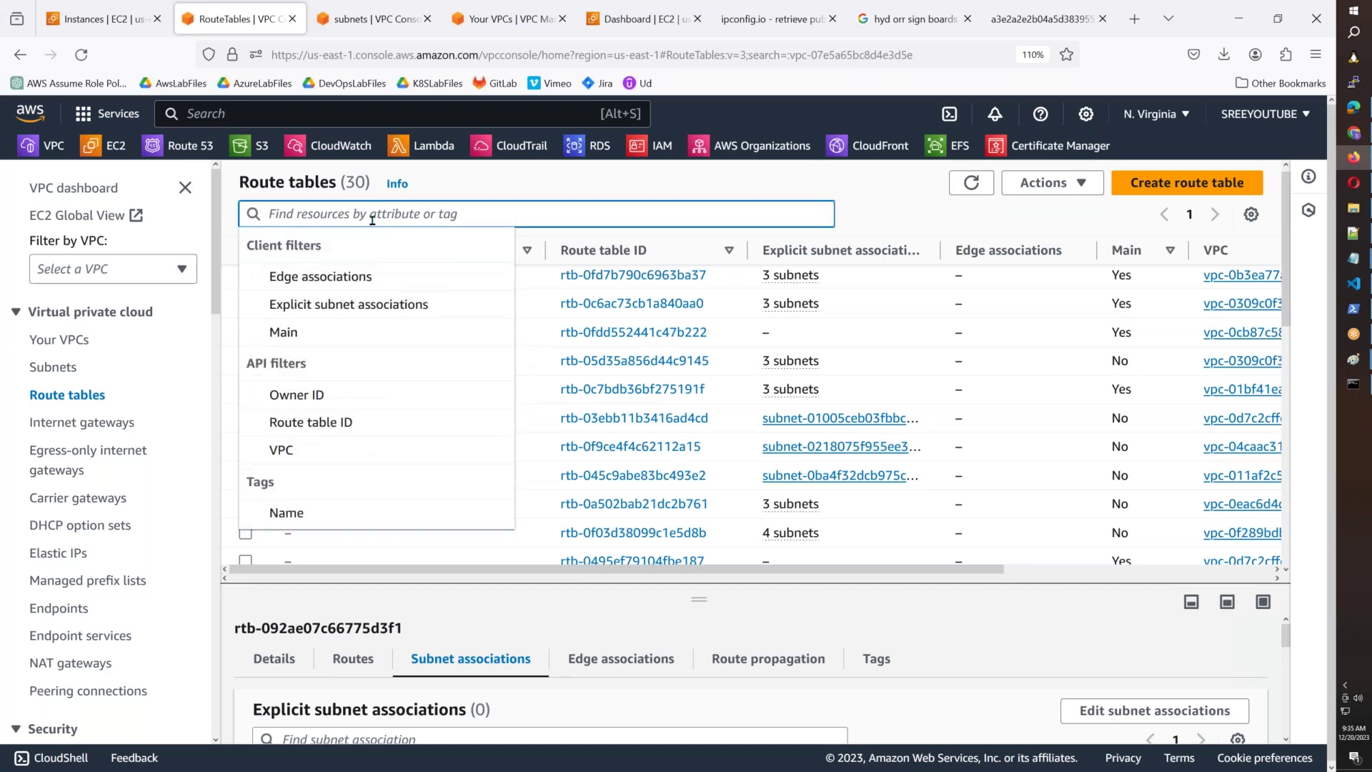
text(AWSB55)
key(Return)
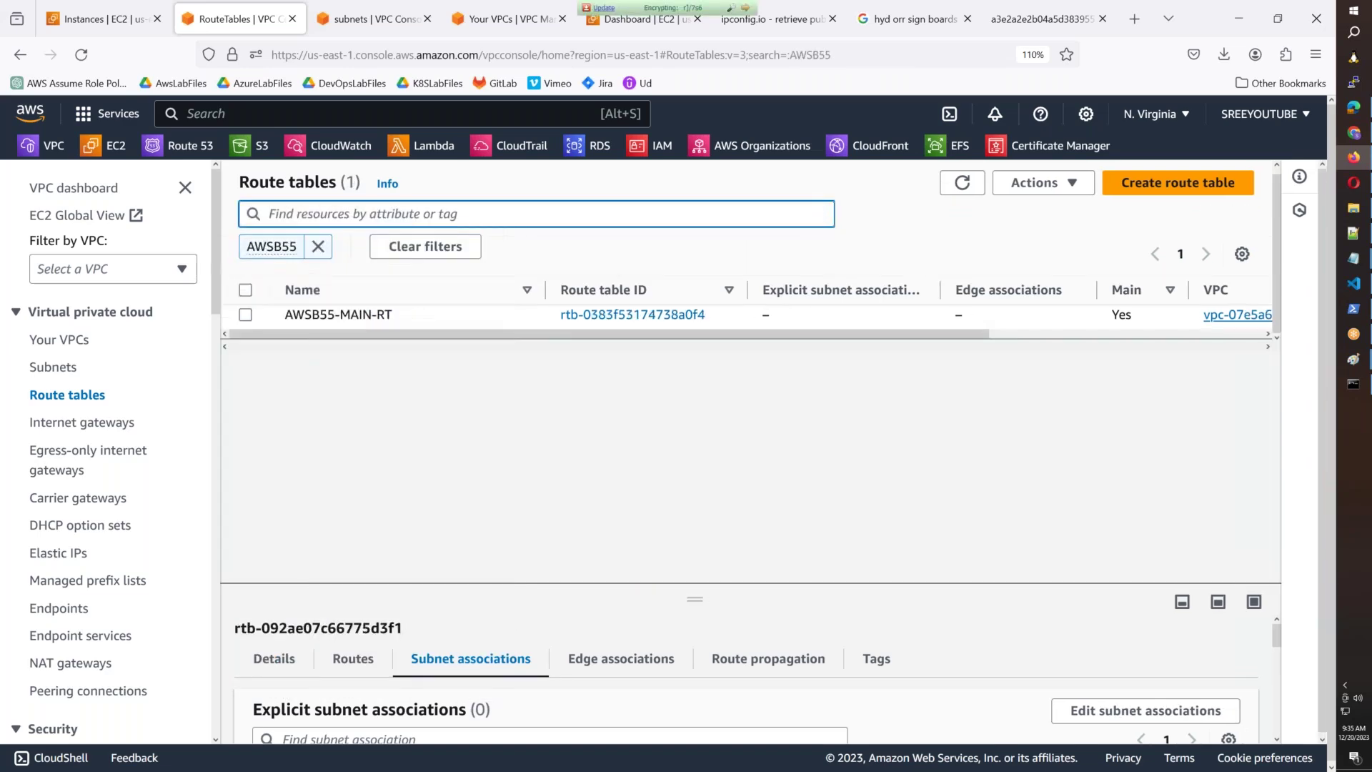
click(448, 314)
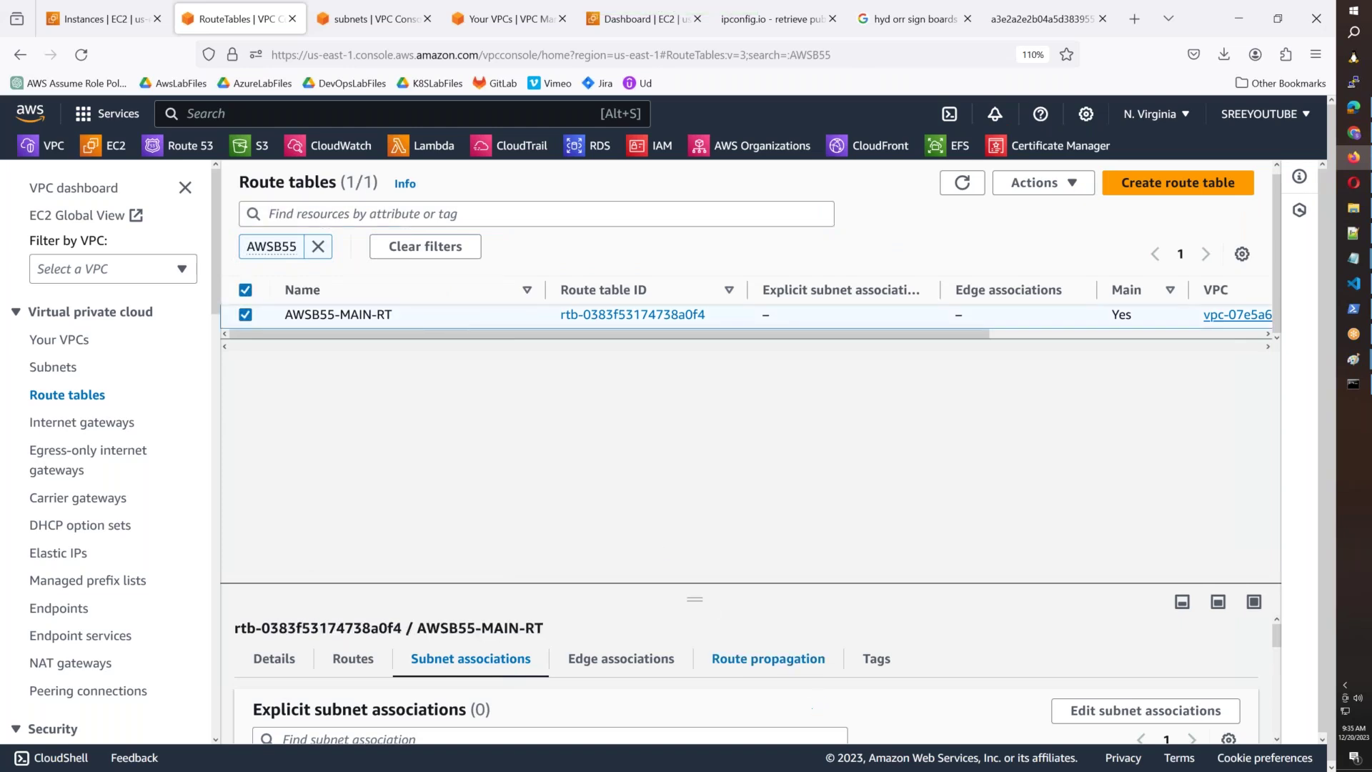
drag(710, 599, 707, 416)
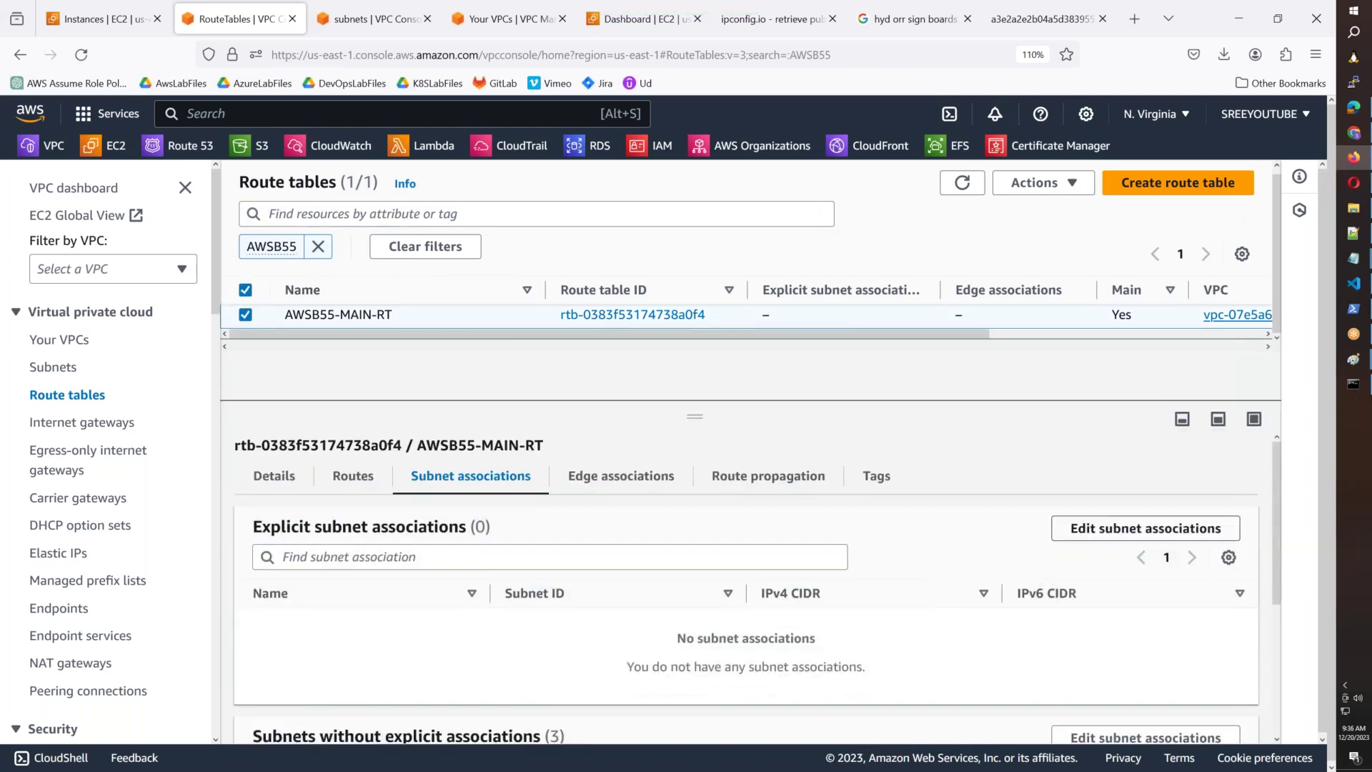
click(1164, 538)
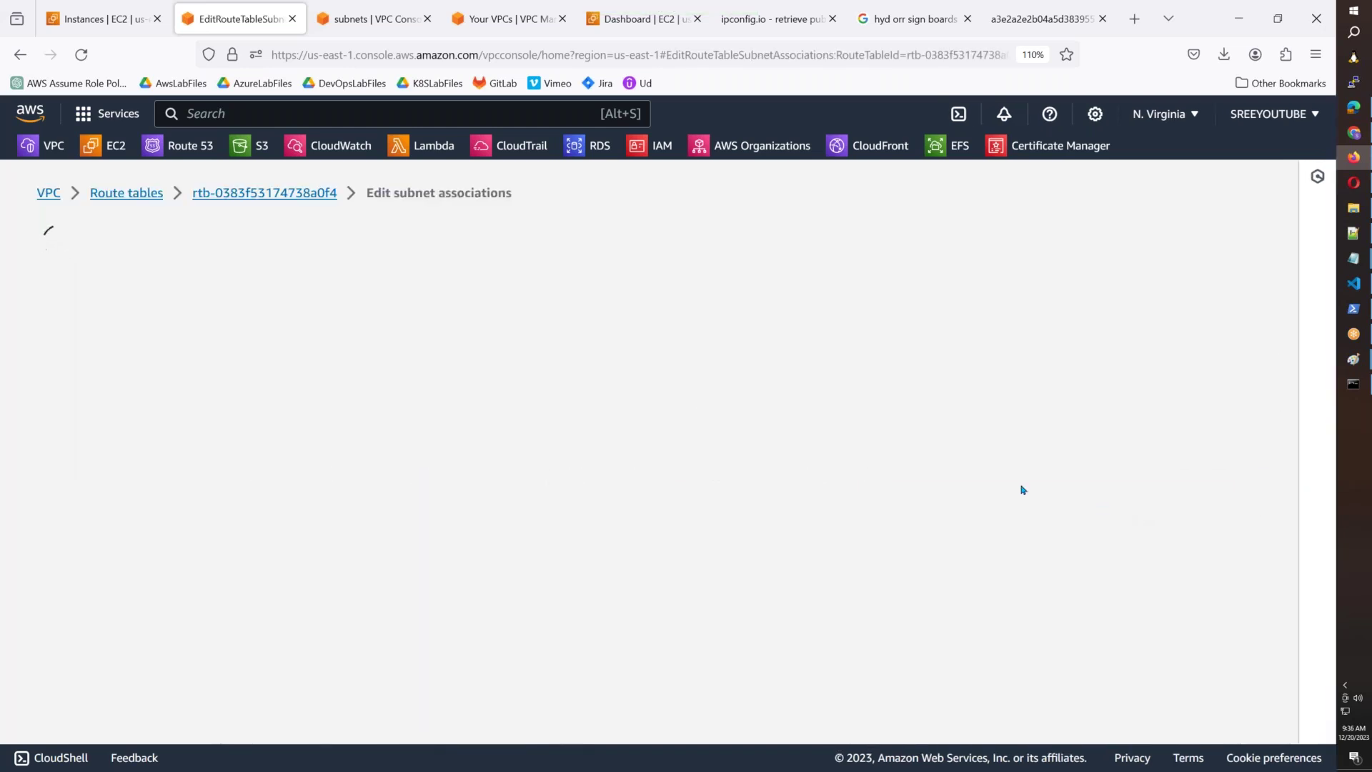
Select all three AWSB55 subnets, save the associations, and switch to the sign image tab.
click(61, 369)
click(1190, 631)
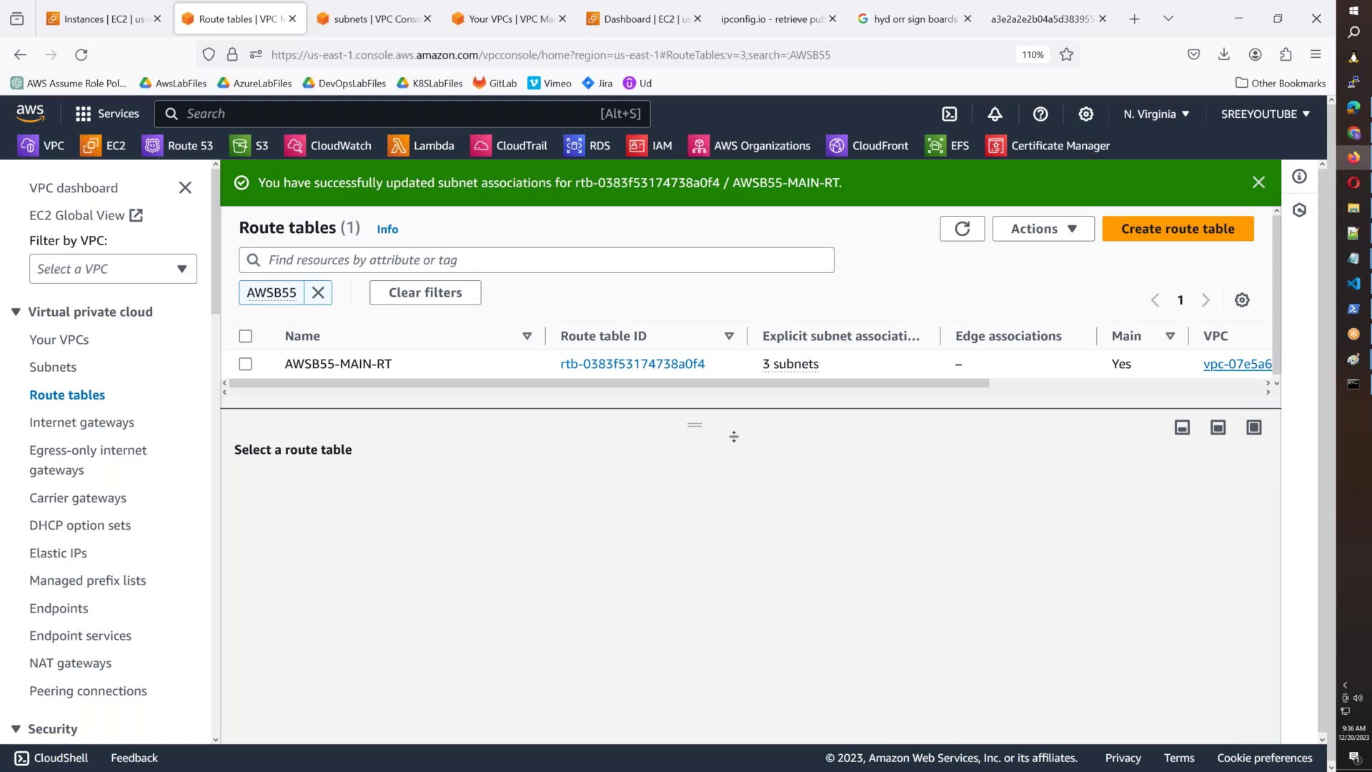
click(1029, 15)
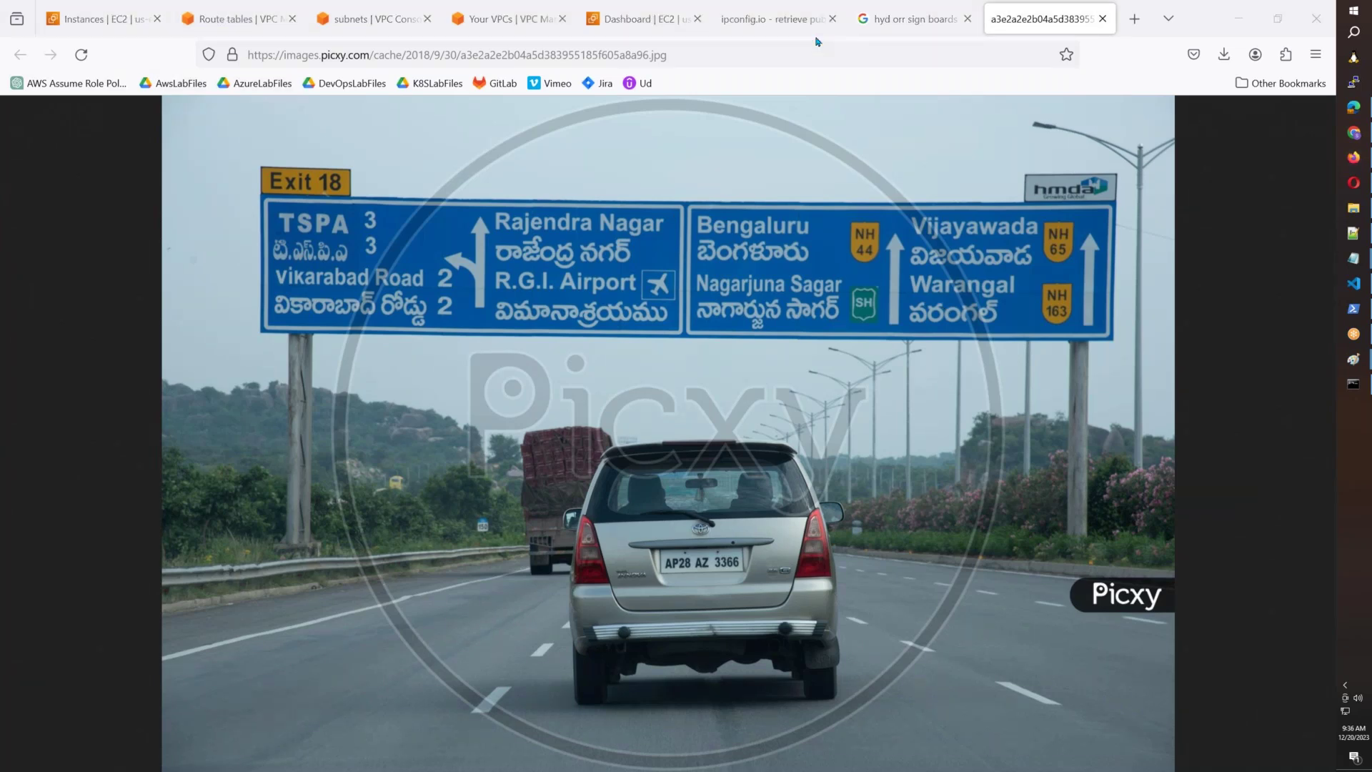
Annotate the highway image with yellow strokes on the lanes and the NH 65/NH 44 sign.
drag(258, 729, 504, 530)
click(666, 769)
drag(754, 551, 750, 555)
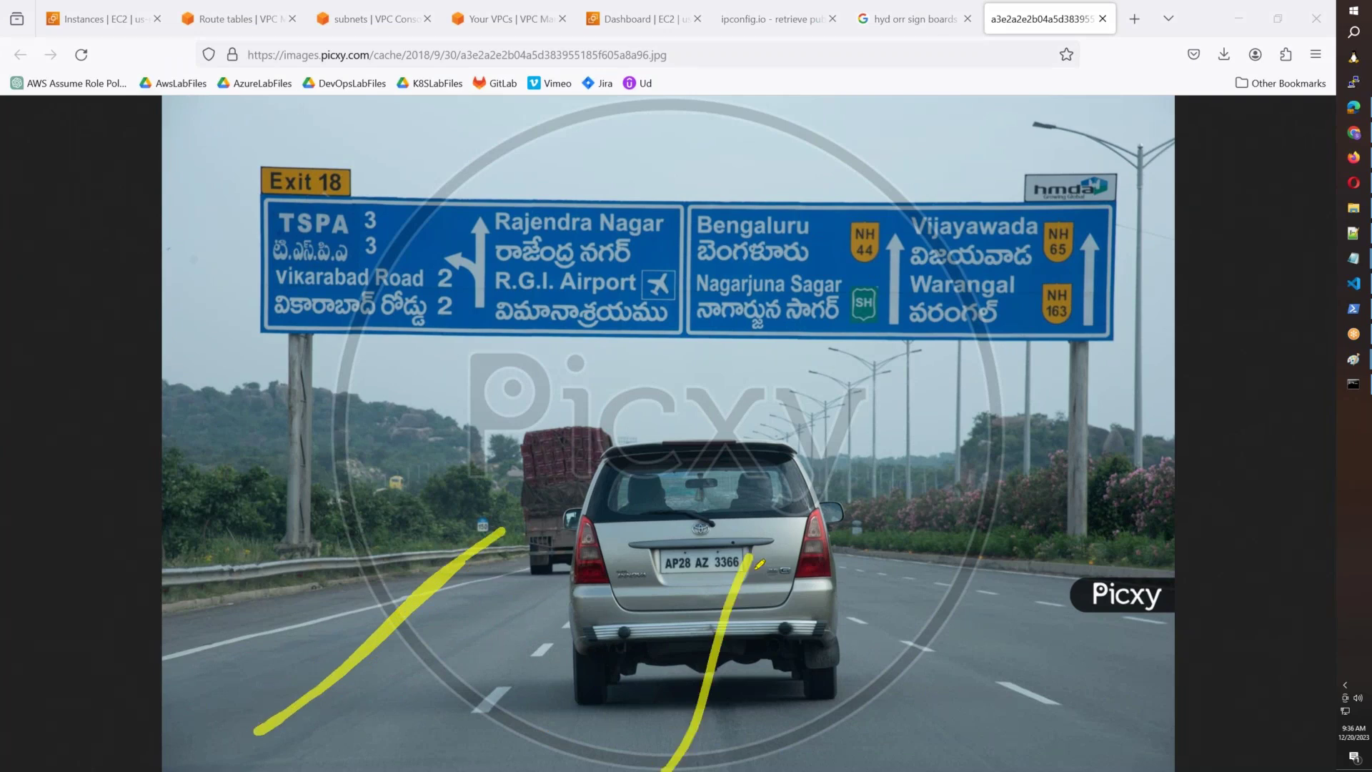
drag(1056, 706, 929, 530)
drag(1045, 600, 1003, 474)
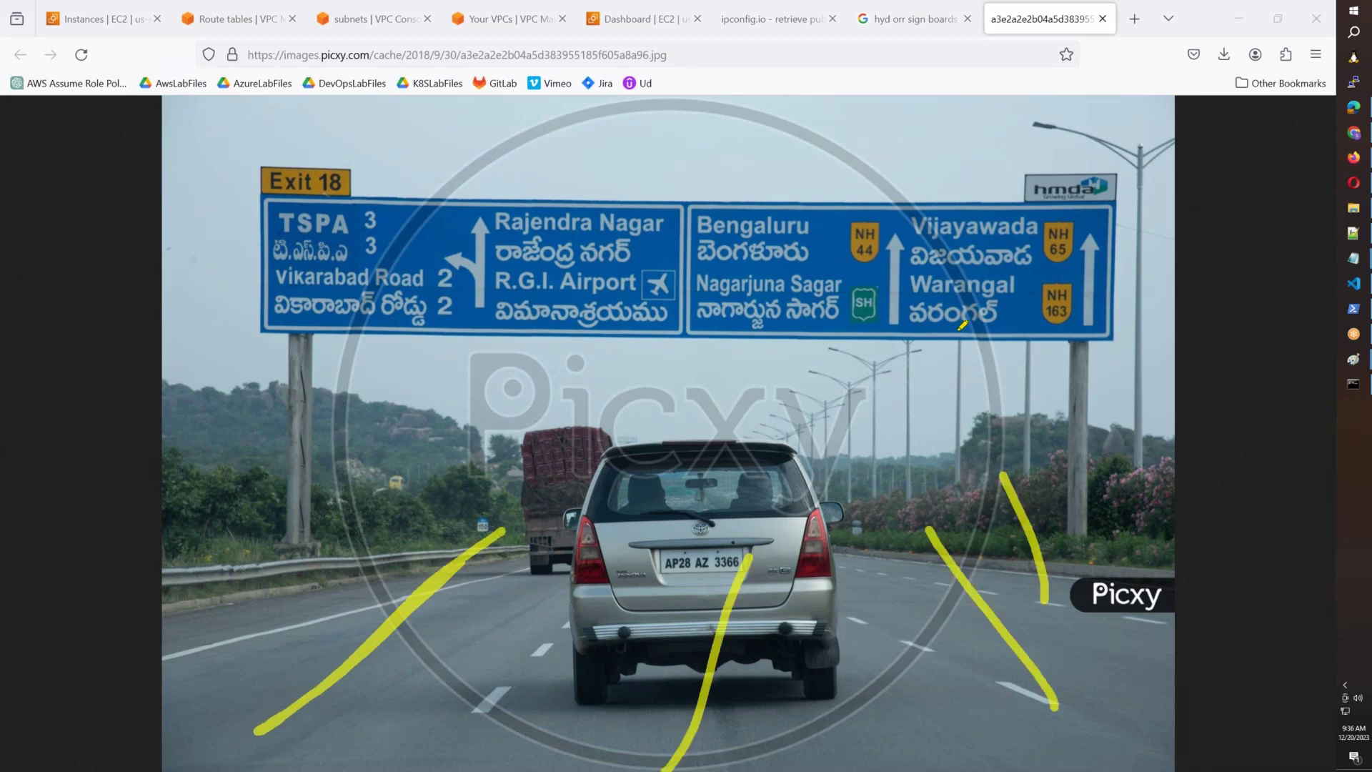
mouse_move(1036, 163)
mouse_down()
mouse_move(526, 150)
mouse_move(379, 300)
mouse_up()
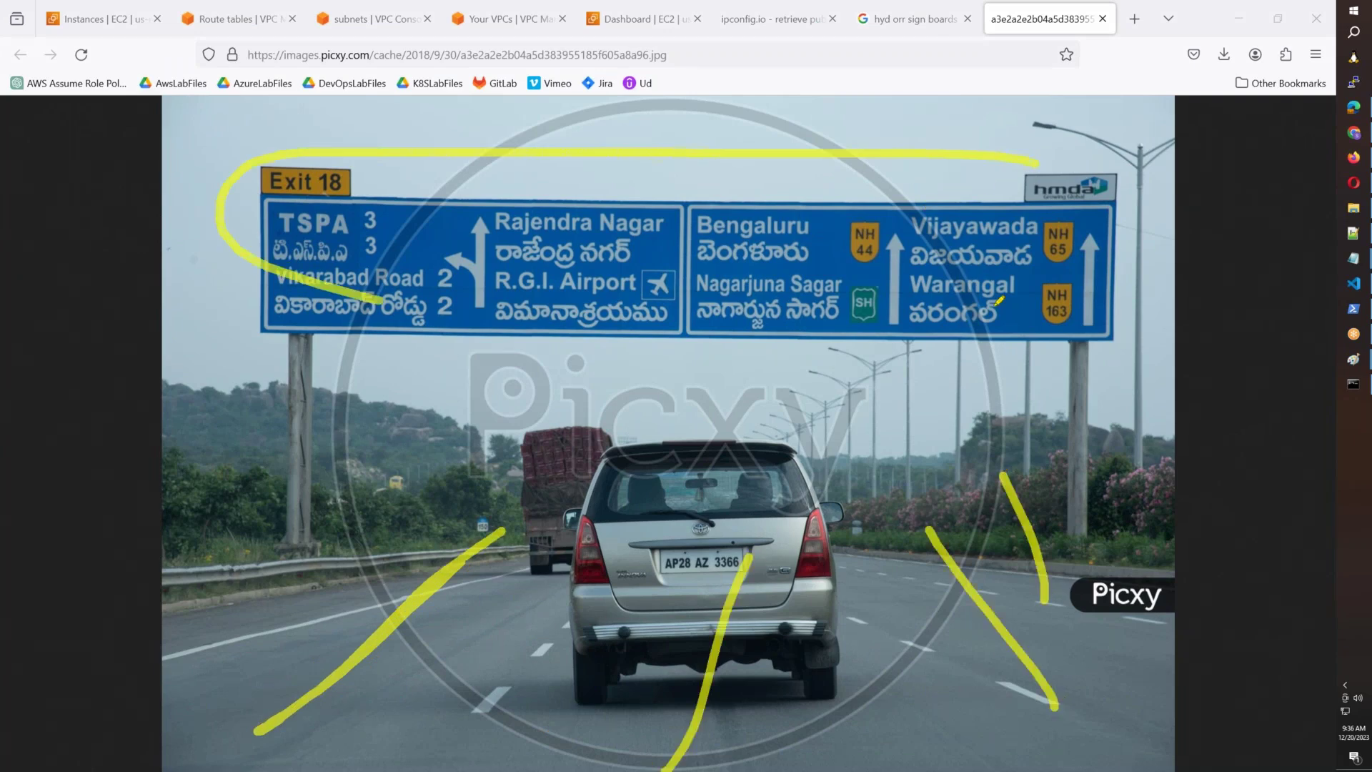
drag(995, 306, 1064, 189)
drag(961, 256, 1068, 236)
drag(776, 294, 911, 194)
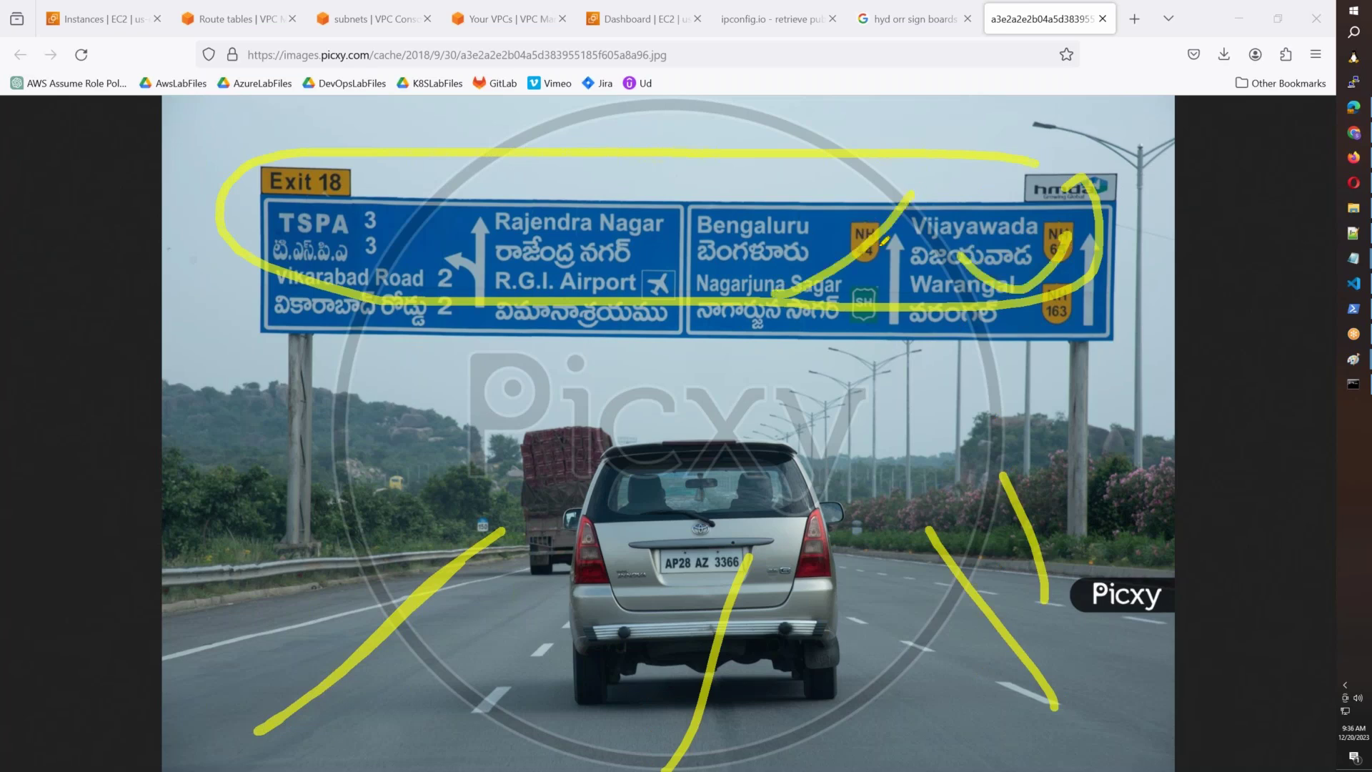
drag(344, 749, 461, 616)
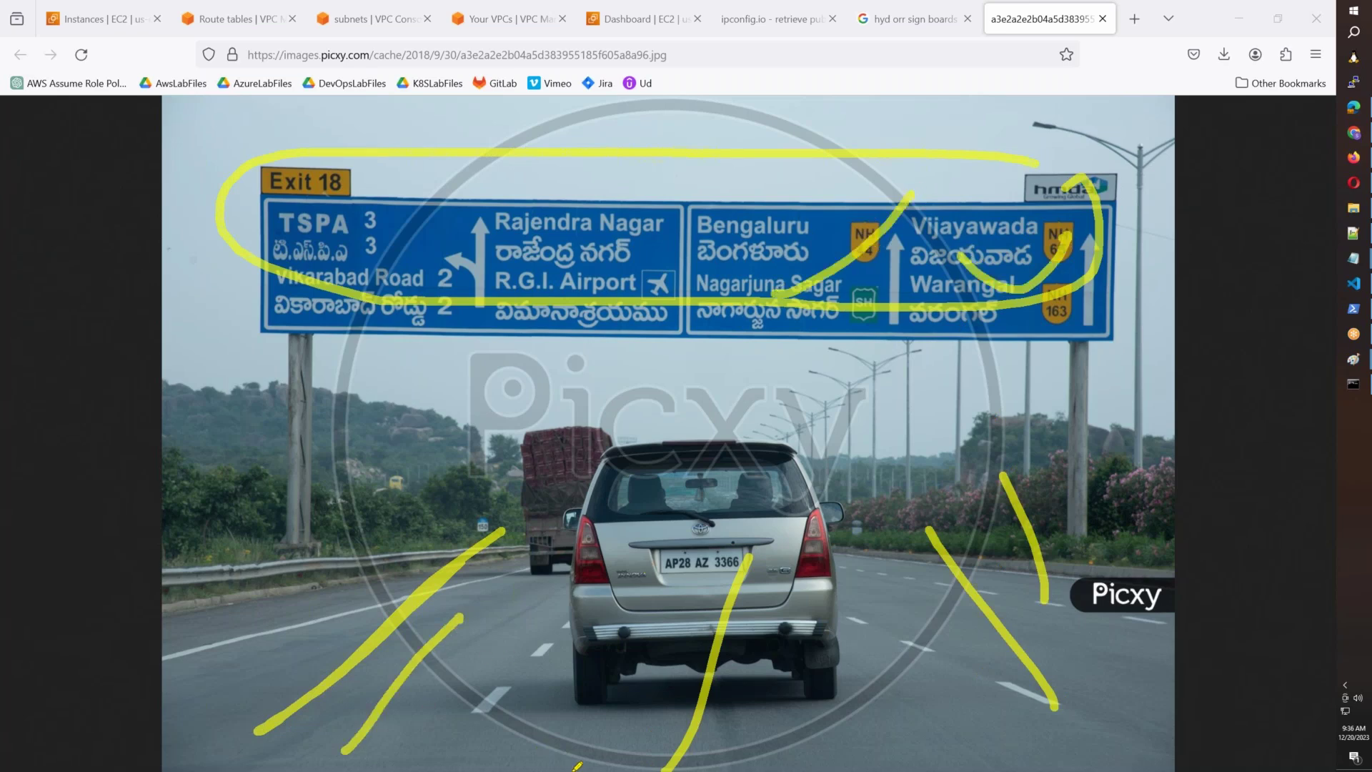
drag(596, 763, 696, 652)
drag(1119, 691, 1014, 622)
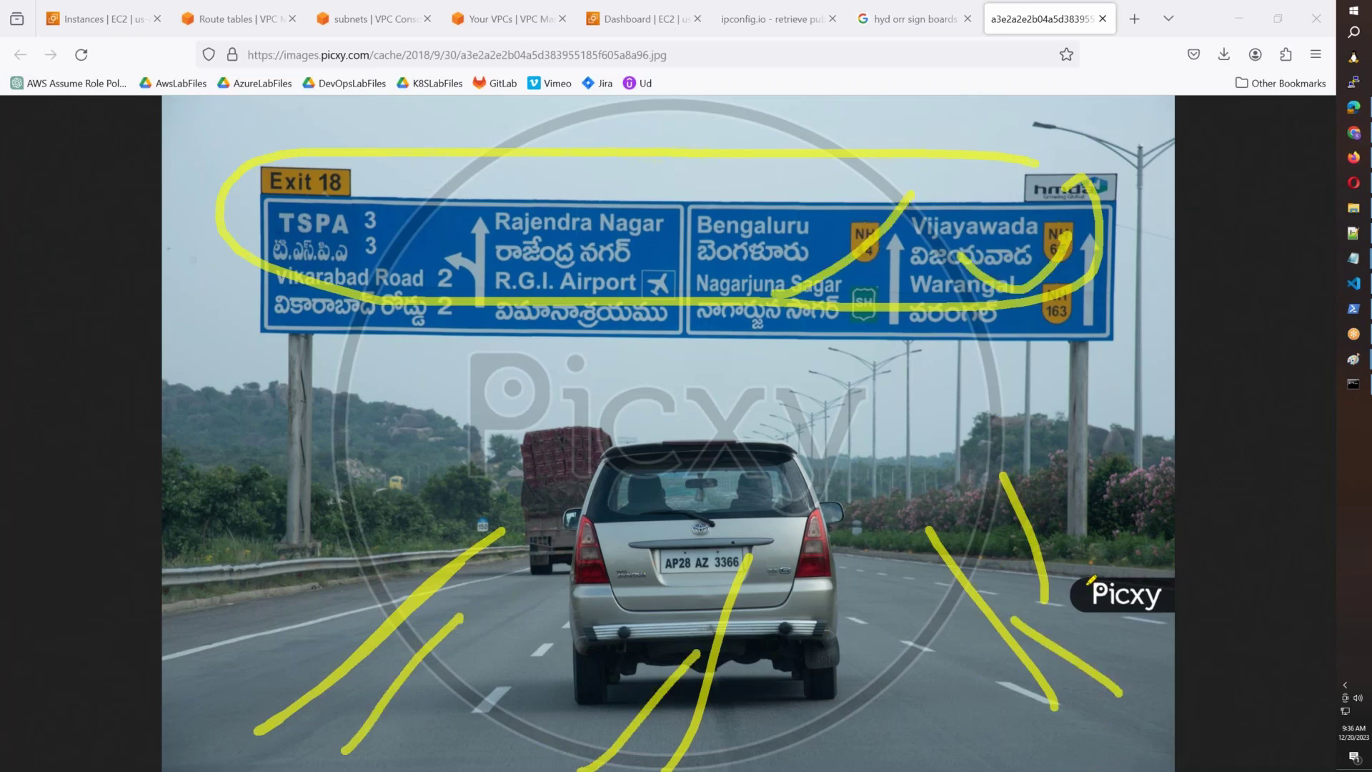
drag(1087, 582, 1000, 532)
mouse_move(1104, 187)
mouse_down()
mouse_move(564, 162)
mouse_move(240, 314)
mouse_move(1074, 207)
mouse_up()
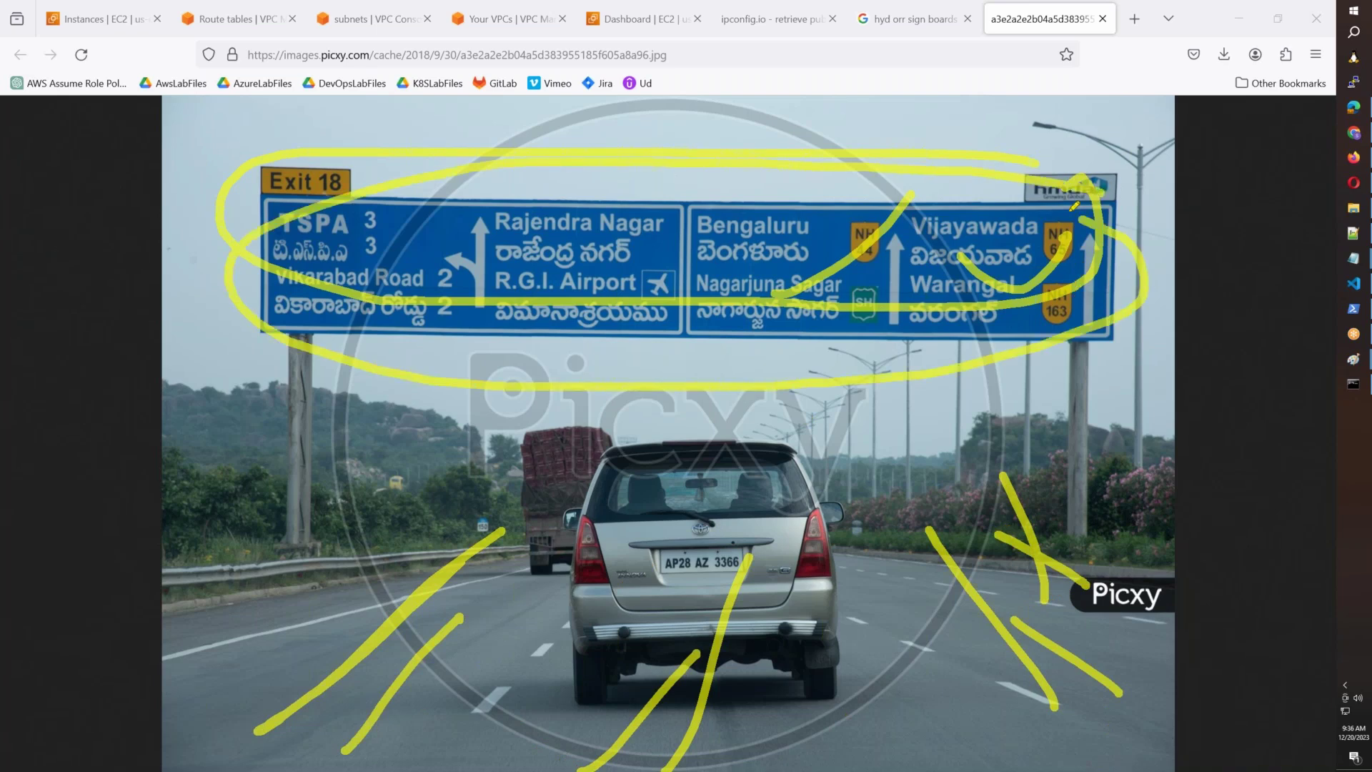
Clear the yellow annotations and return to the Route tables tab.
click(818, 85)
mouse_move(457, 364)
mouse_down()
mouse_move(484, 308)
mouse_move(385, 222)
mouse_move(251, 255)
mouse_move(245, 301)
mouse_up()
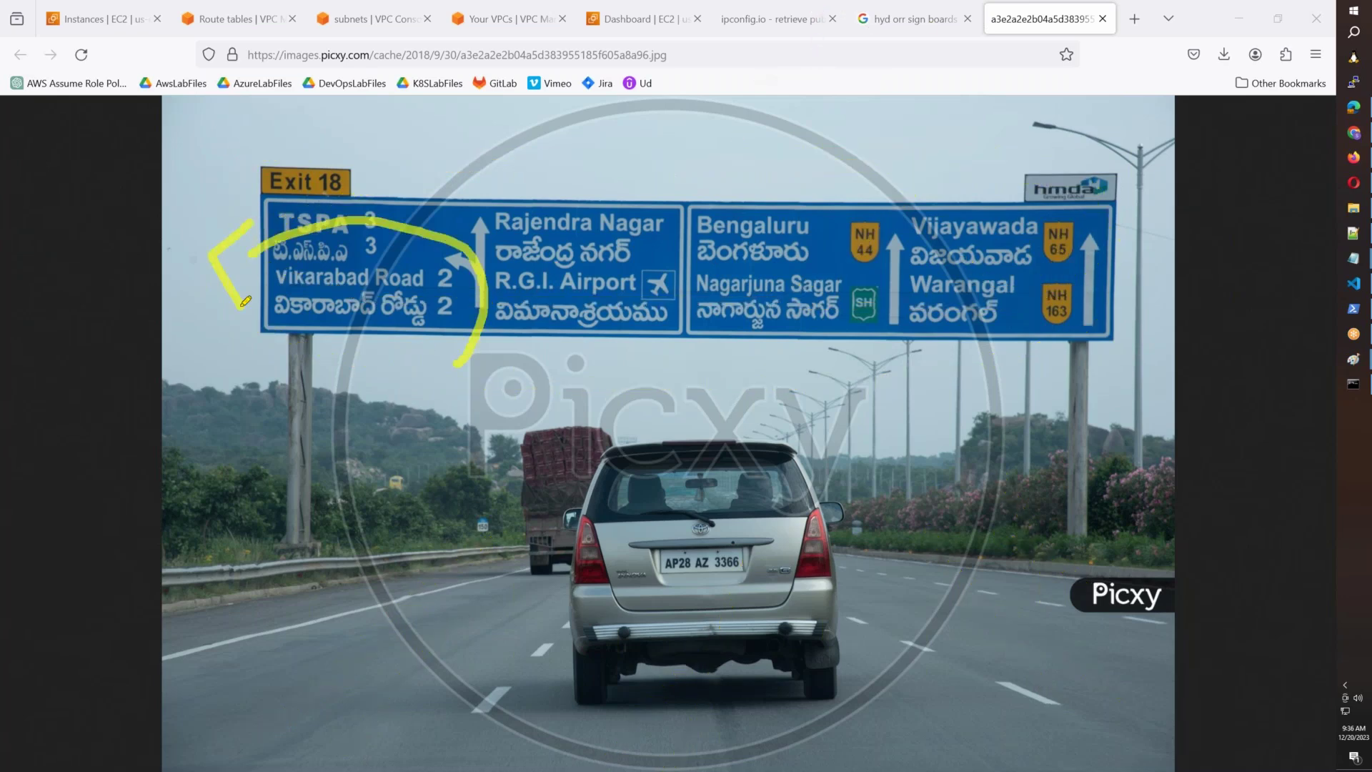
click(835, 88)
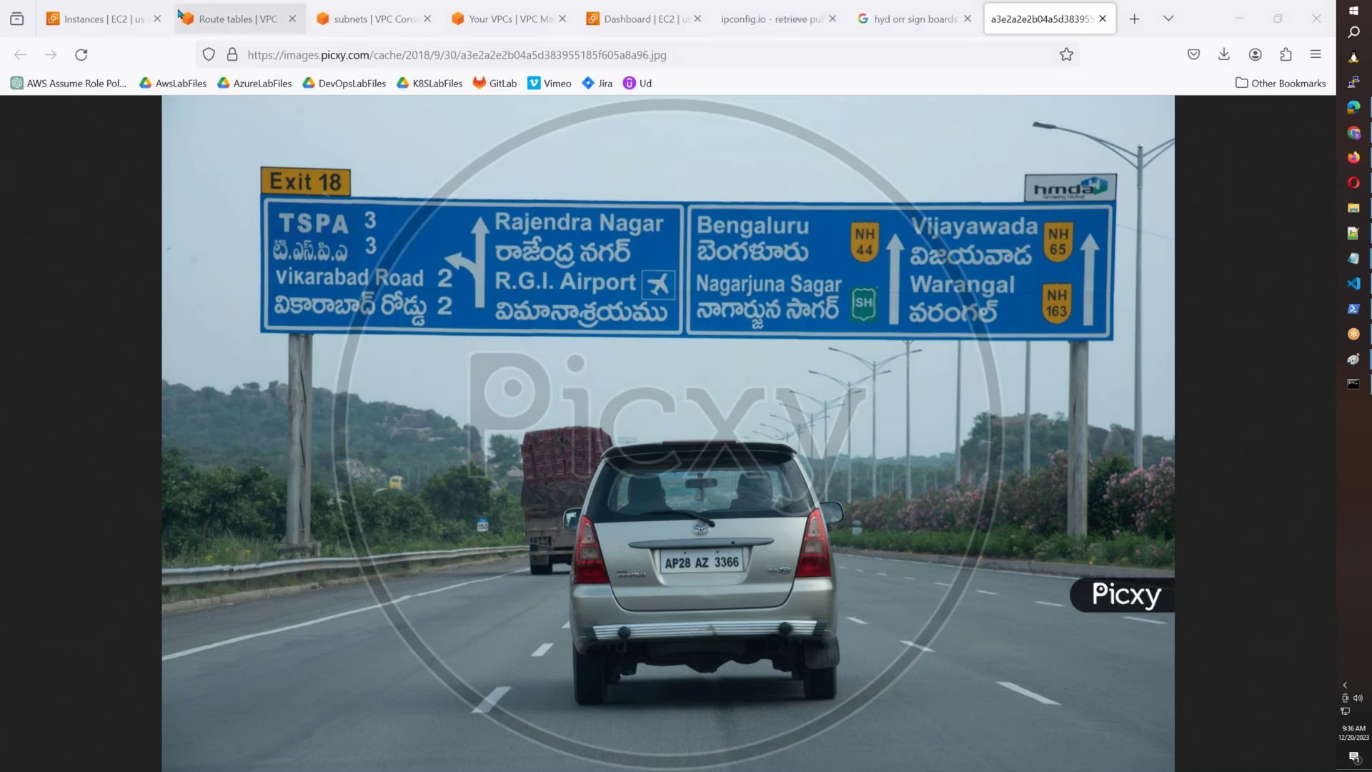
click(231, 25)
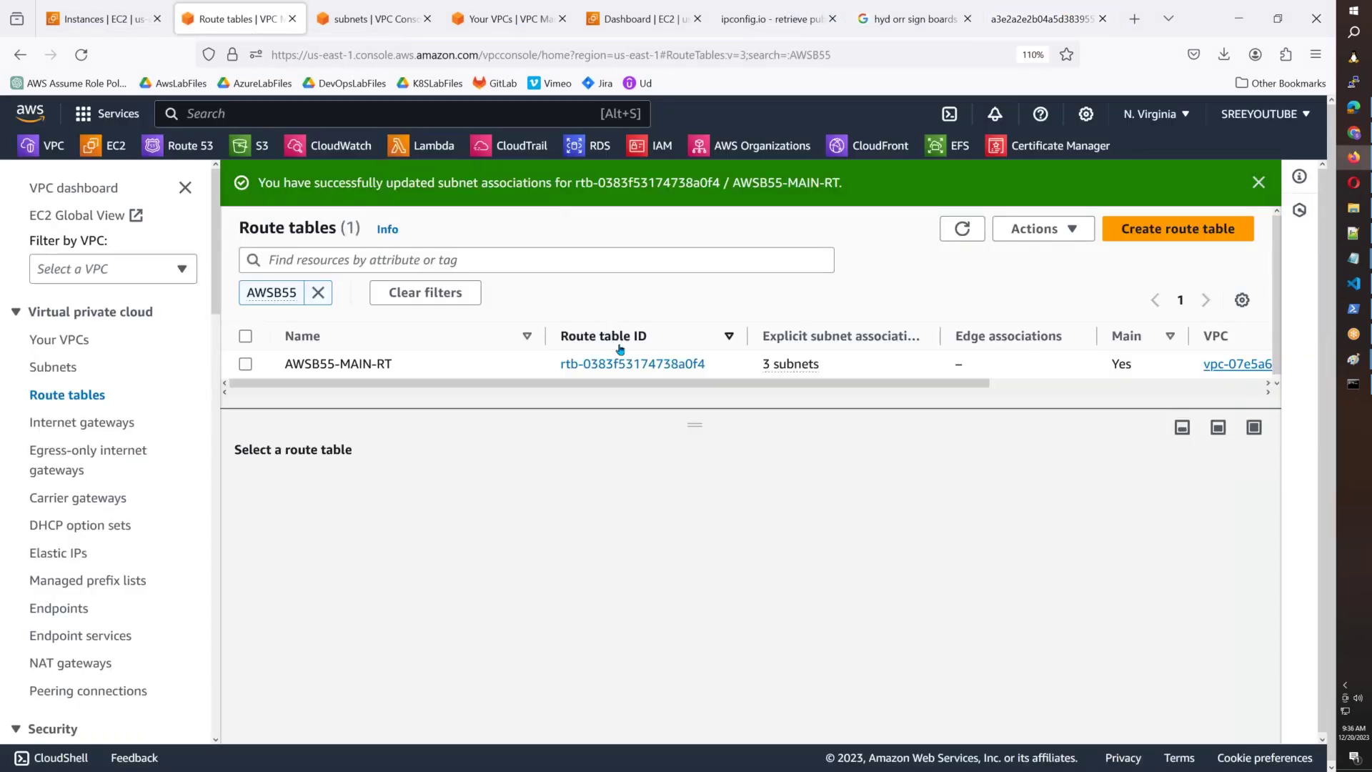
Open AWSB55-MAIN-RT's details, review its 10.55.0.0/16 local route, and start editing routes.
click(624, 366)
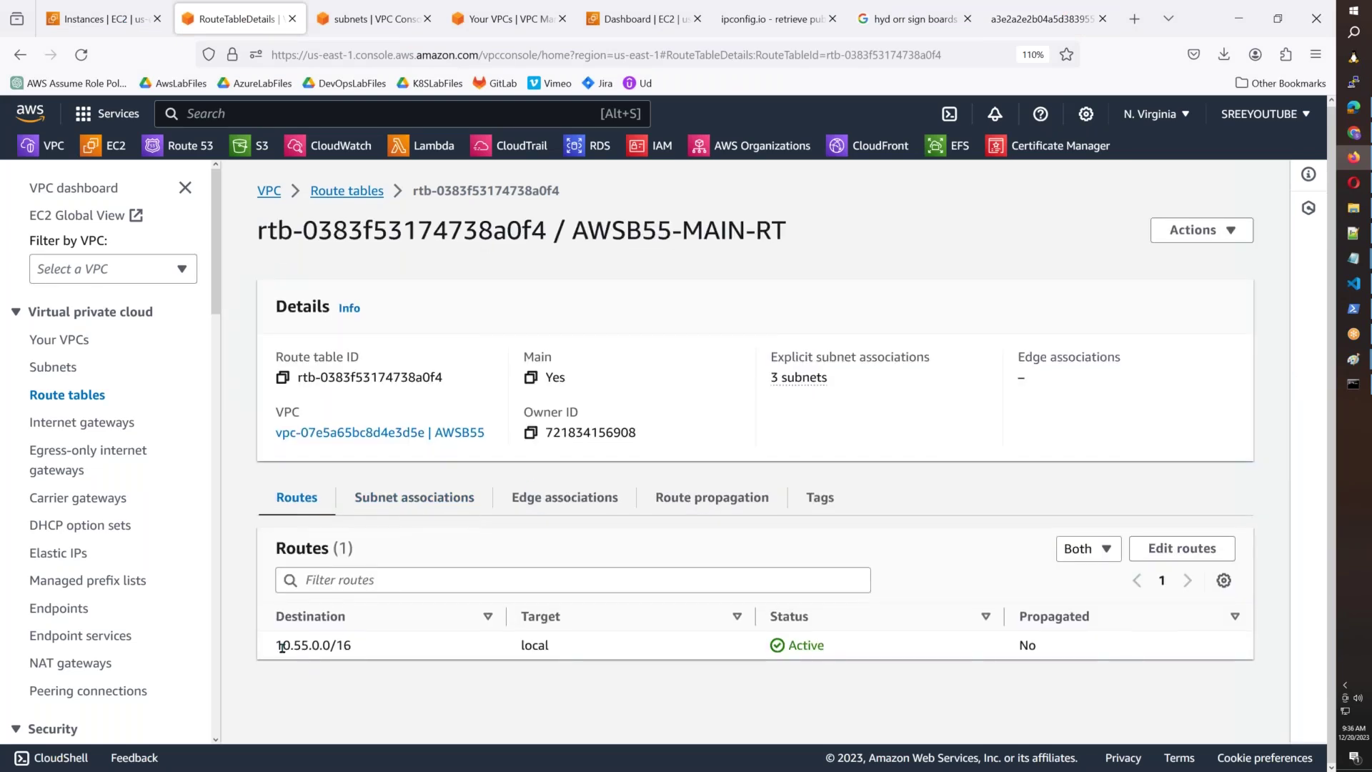
drag(287, 646, 1097, 656)
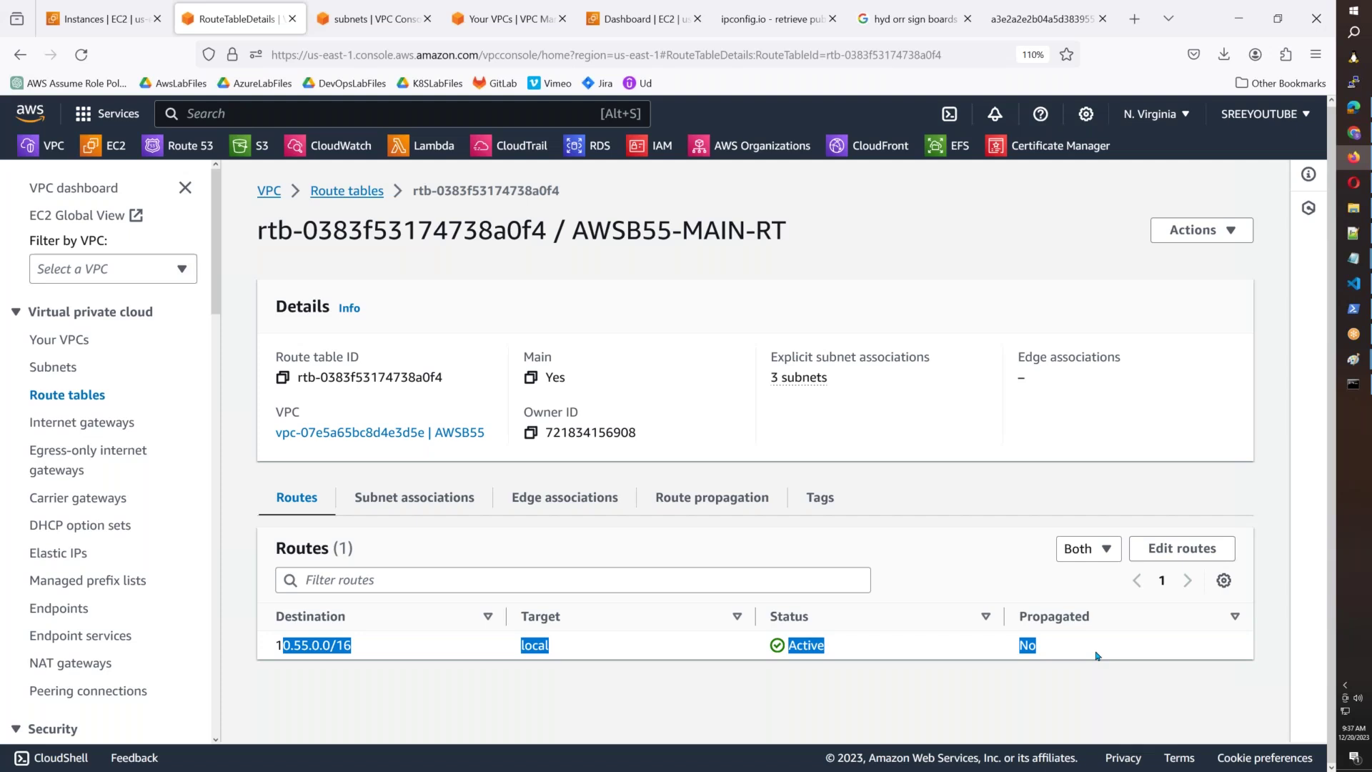
click(1200, 548)
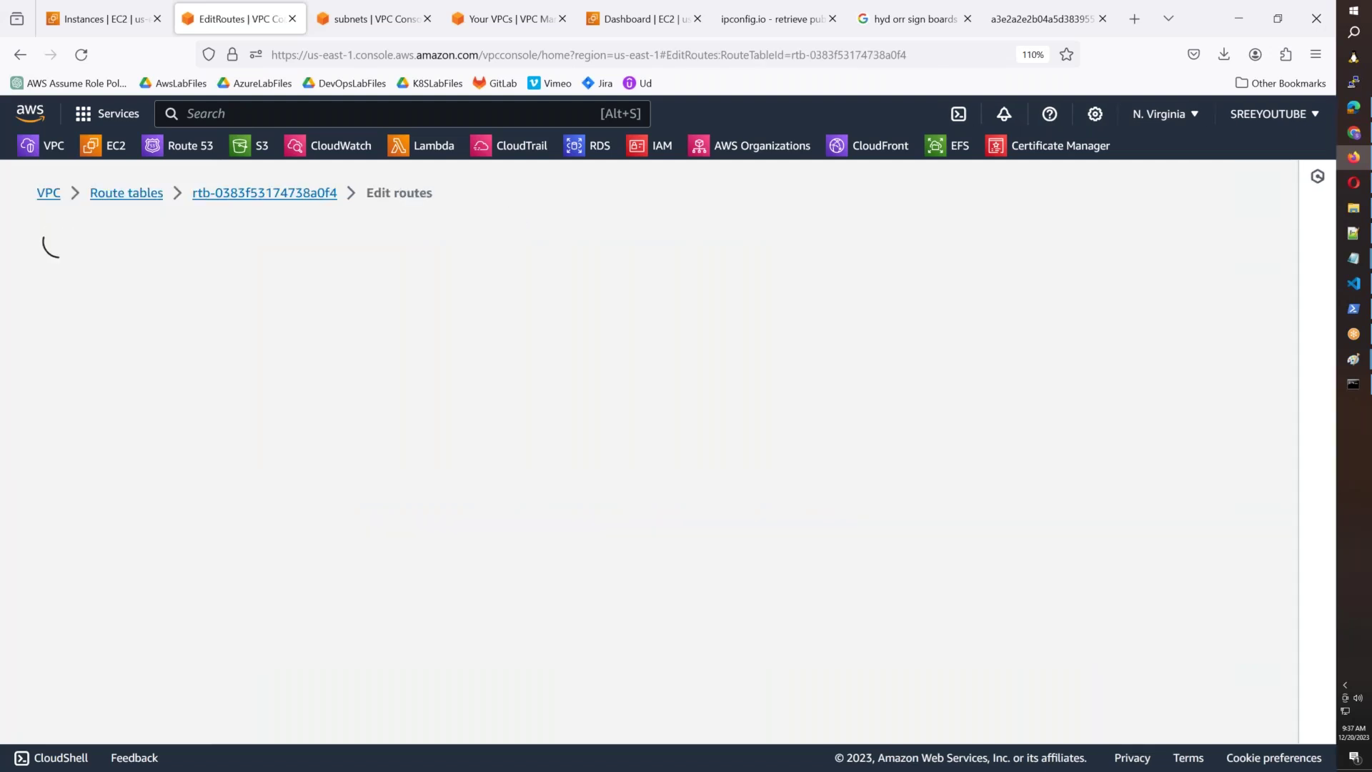
Add a route with destination 0.0.0.0/0 and target type Internet Gateway, then switch to Paint.
click(108, 438)
click(114, 437)
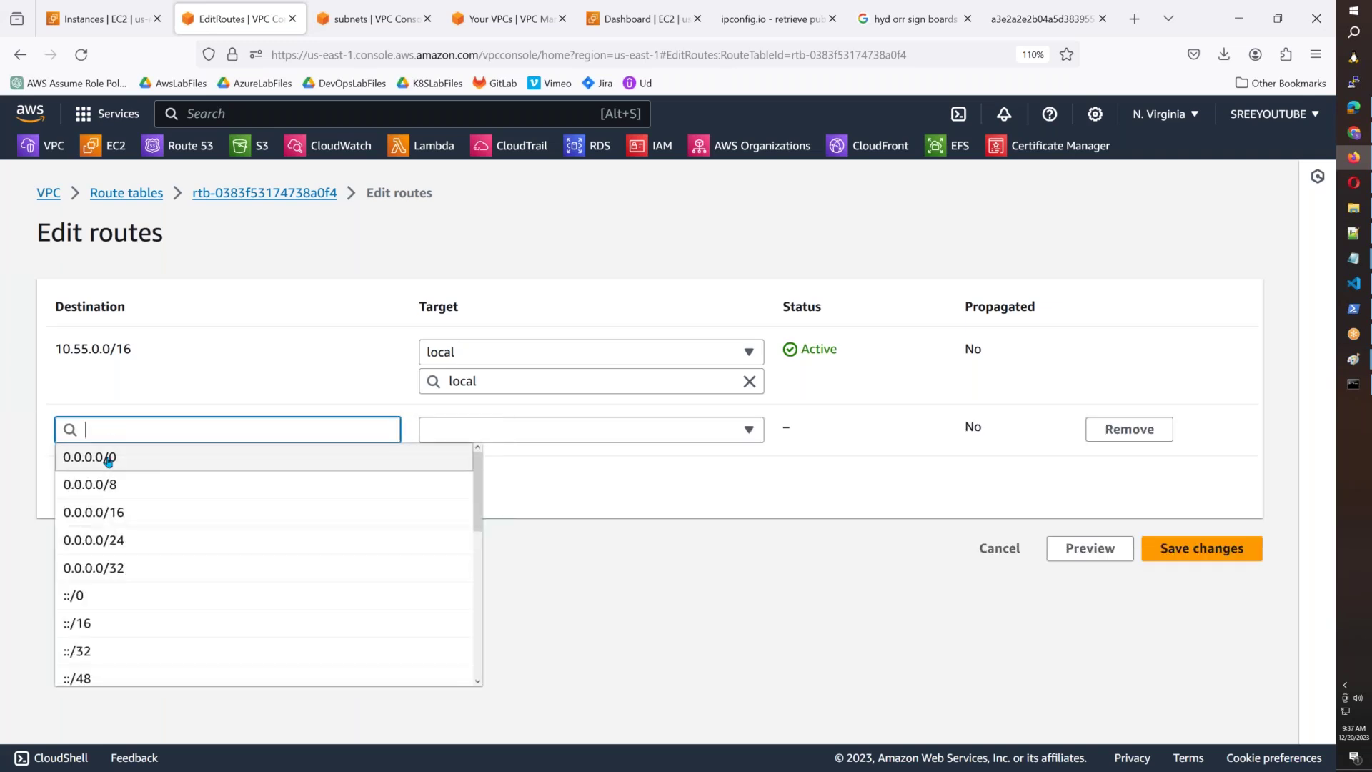
click(118, 461)
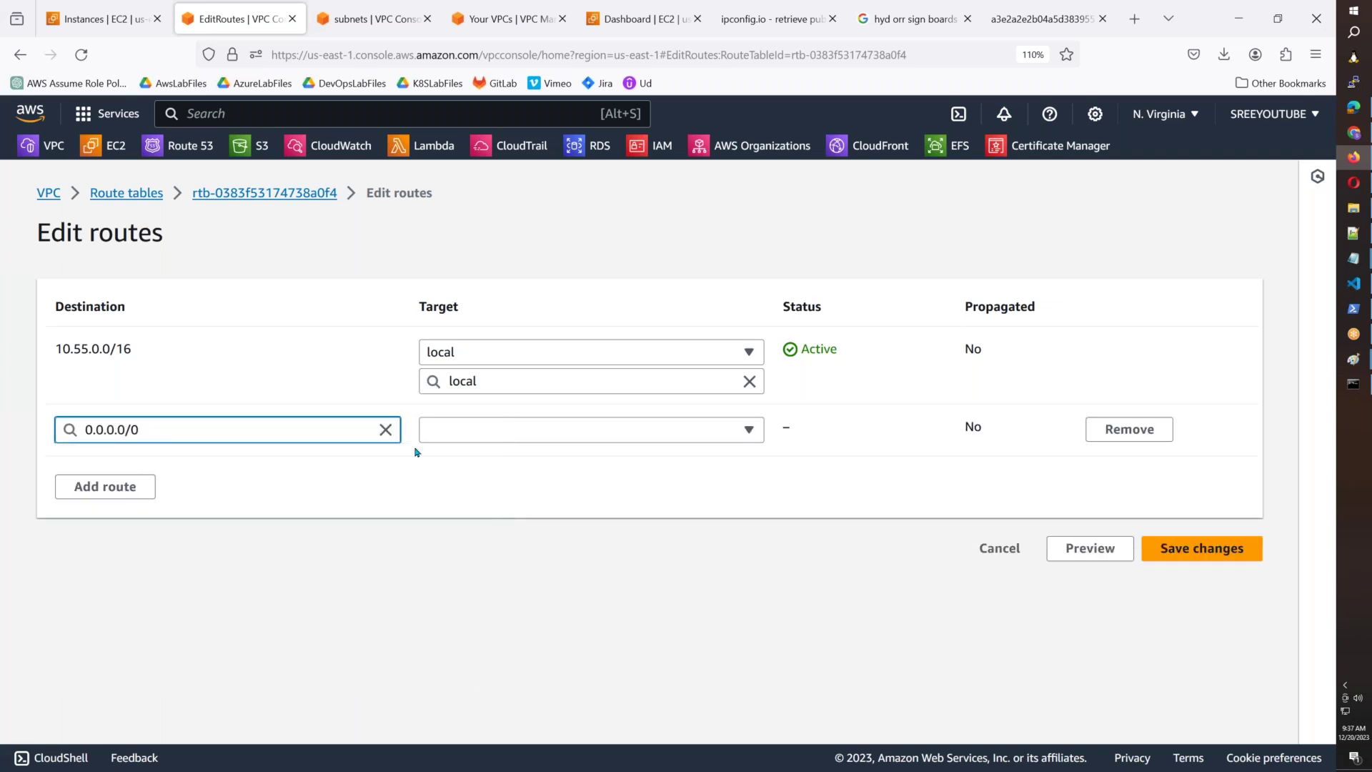
click(450, 432)
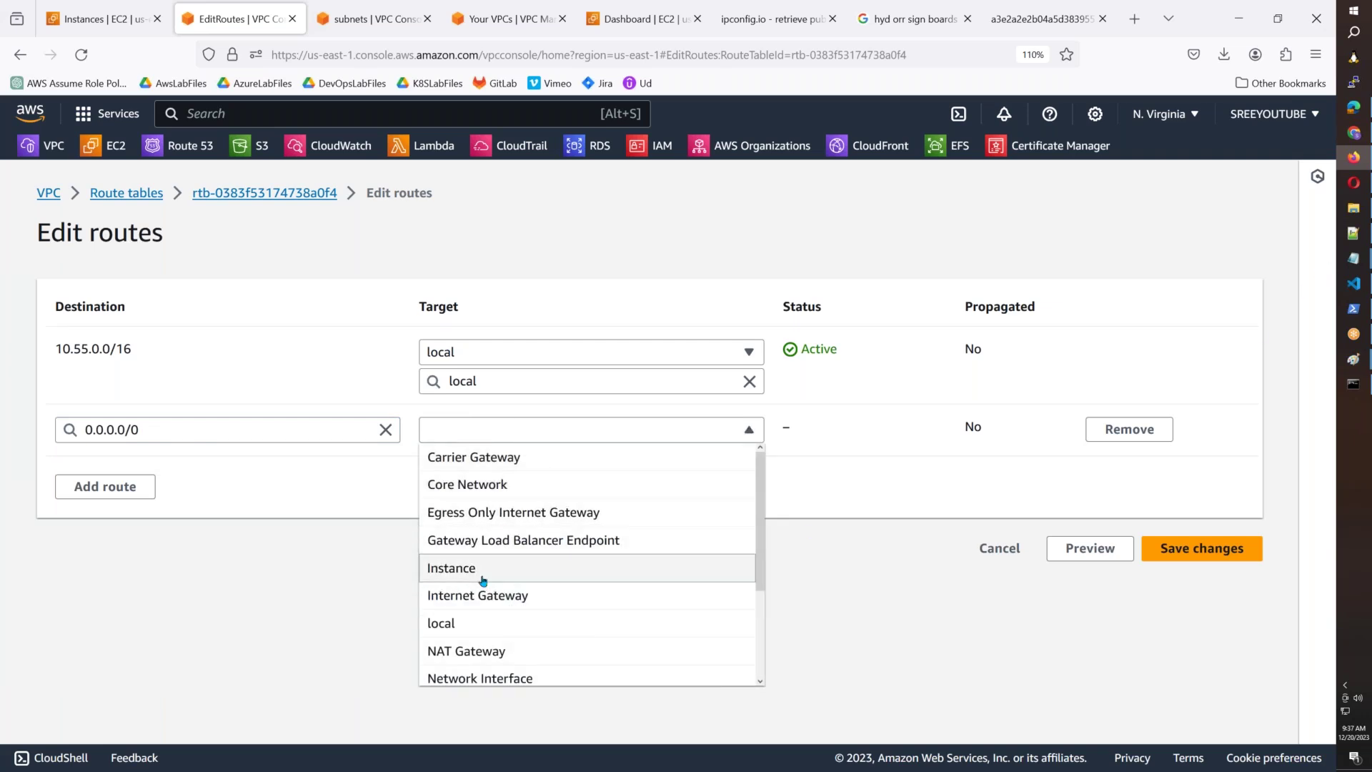
click(458, 596)
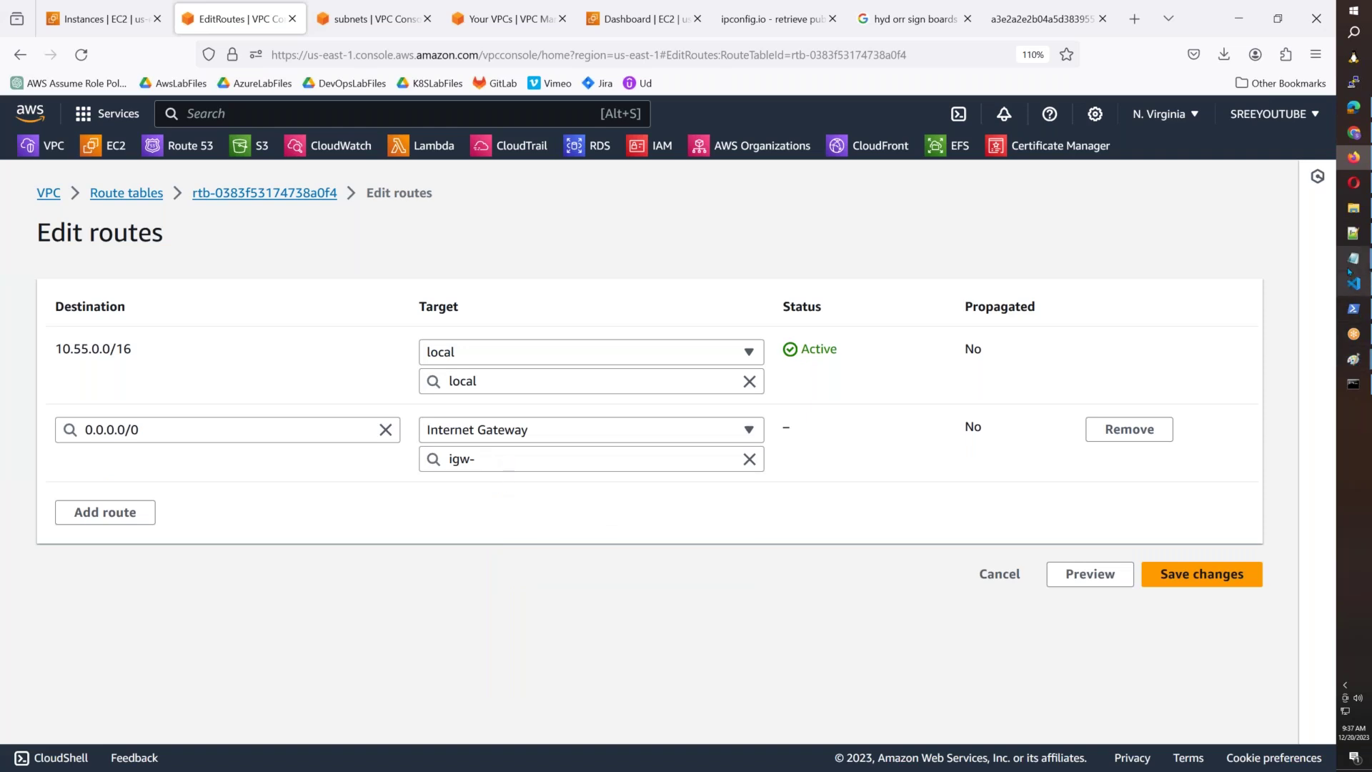
mouse_move(1346, 380)
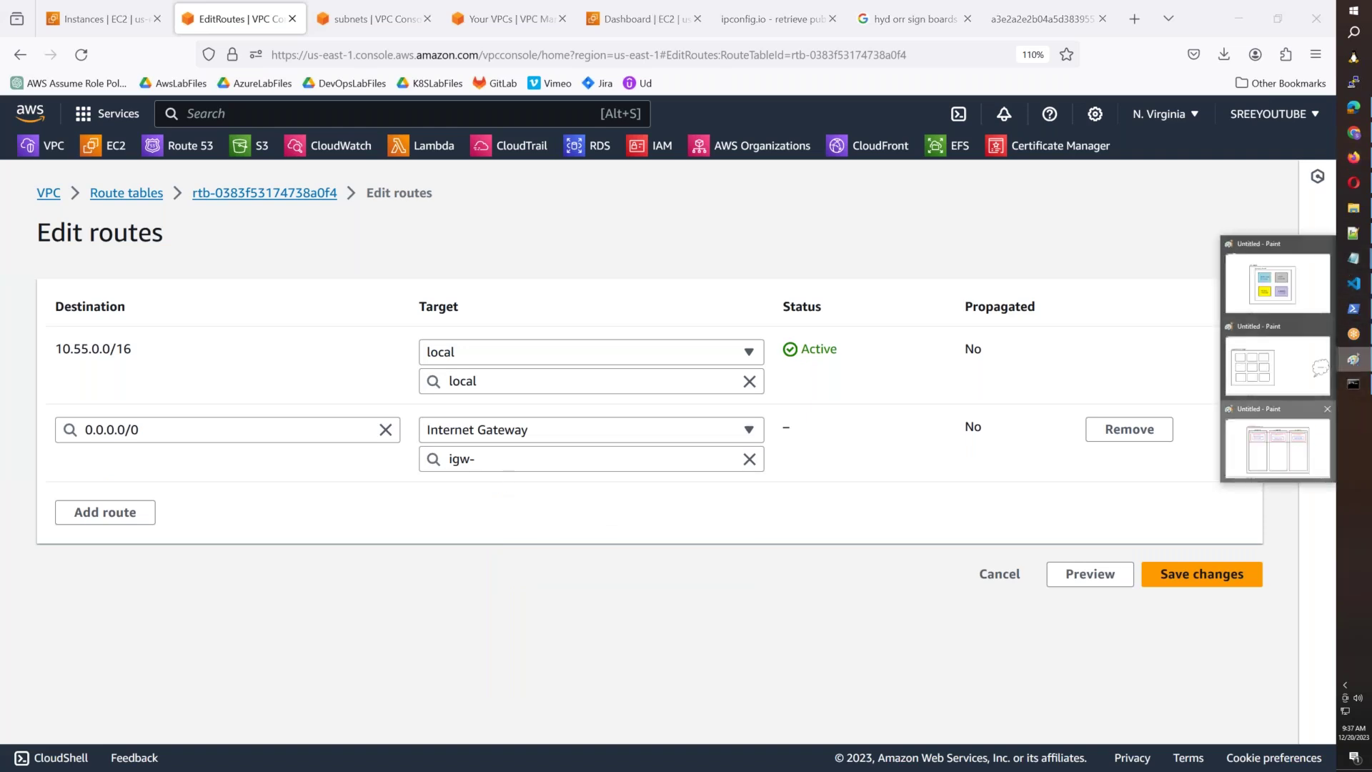
click(1298, 450)
Select the whole region diagram and move it toward the left.
click(65, 39)
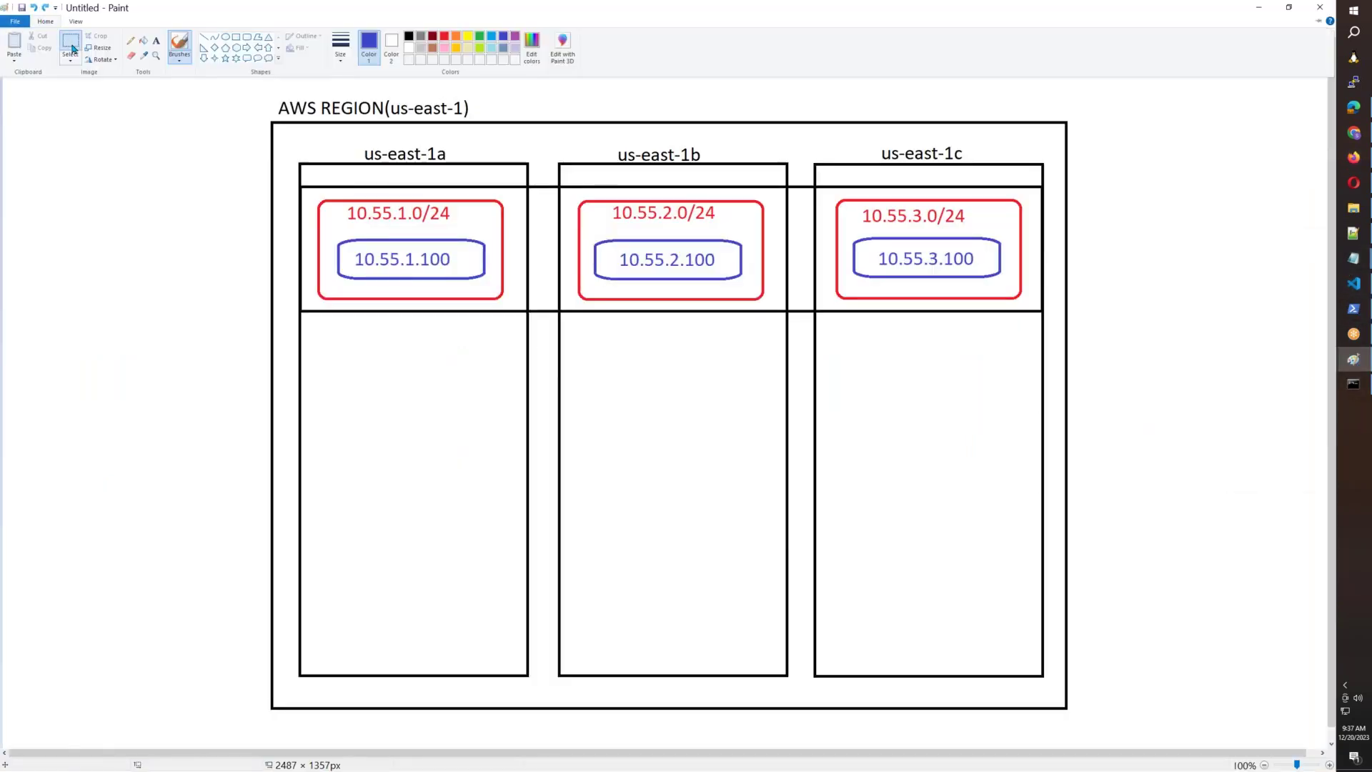
drag(256, 89, 1101, 733)
mouse_move(922, 529)
mouse_down()
mouse_move(576, 505)
mouse_move(686, 521)
mouse_move(746, 488)
mouse_up()
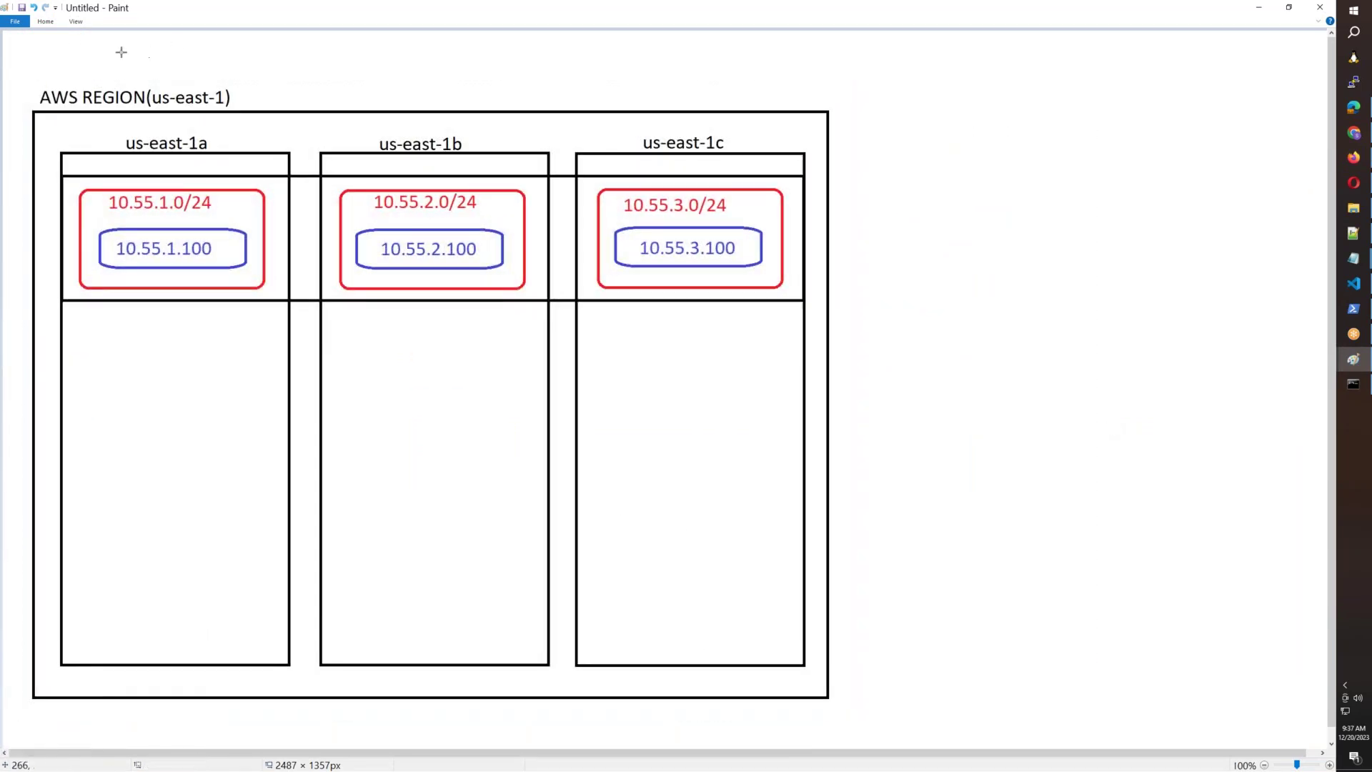
Draw a black-outlined cloud callout to the right of the diagram.
click(45, 21)
click(262, 60)
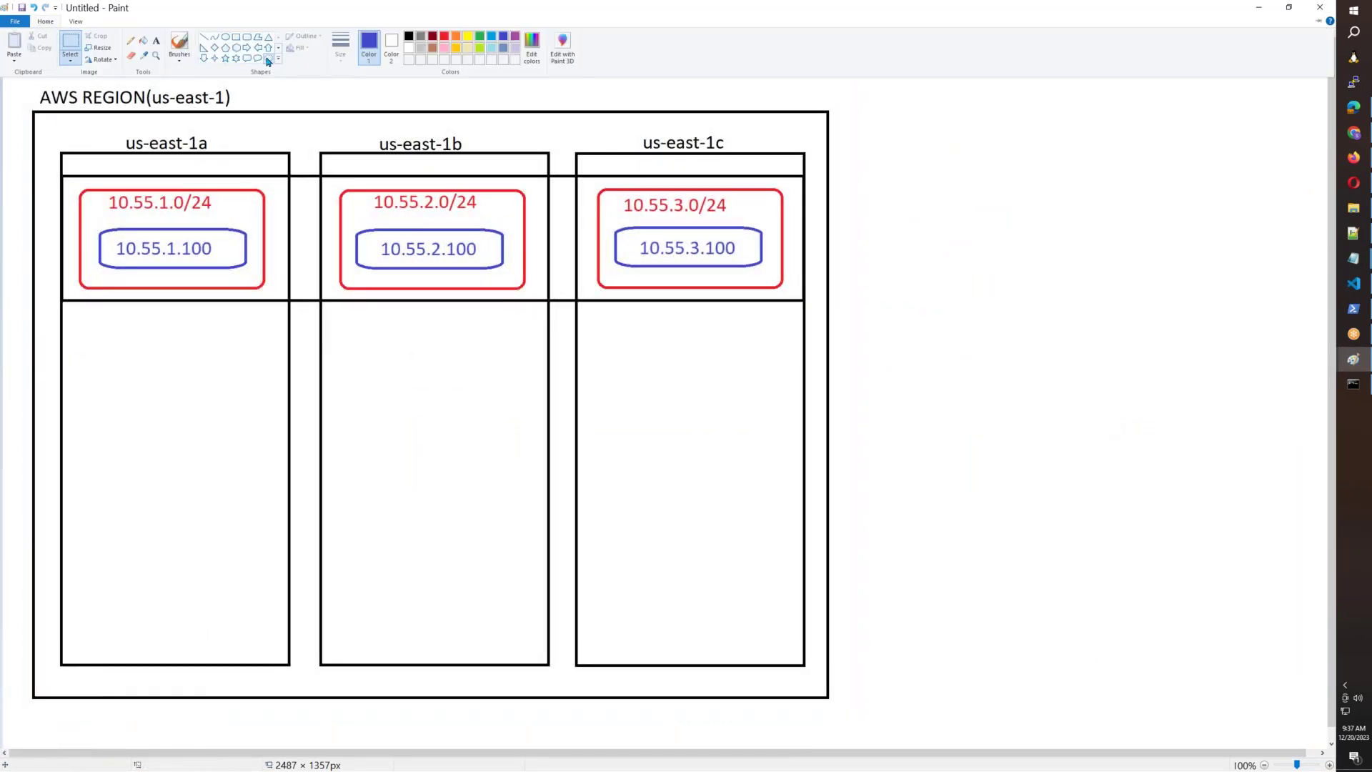
mouse_move(1088, 108)
mouse_down()
mouse_move(1149, 233)
mouse_move(1292, 319)
mouse_up()
drag(1200, 236, 1225, 236)
click(56, 25)
click(410, 38)
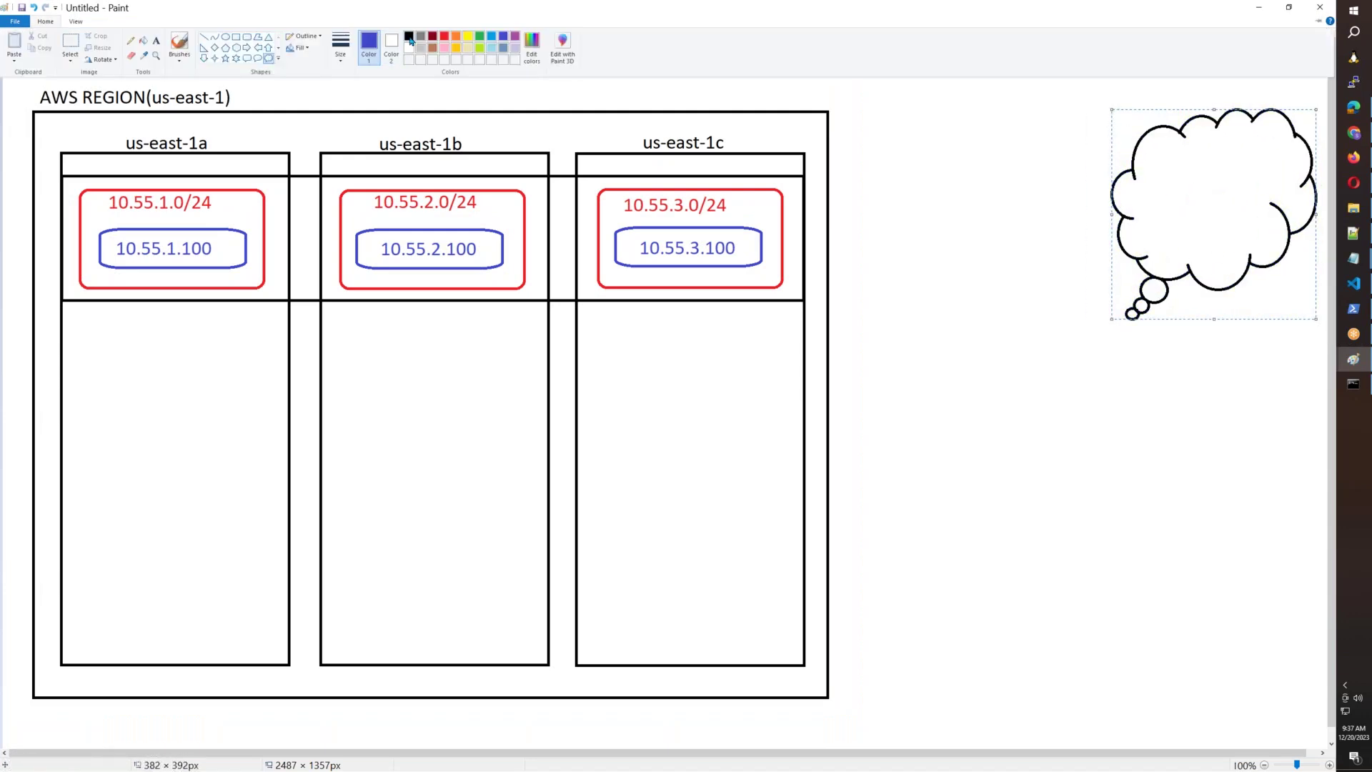
click(910, 190)
Type the label INTERNET inside the cloud.
click(45, 21)
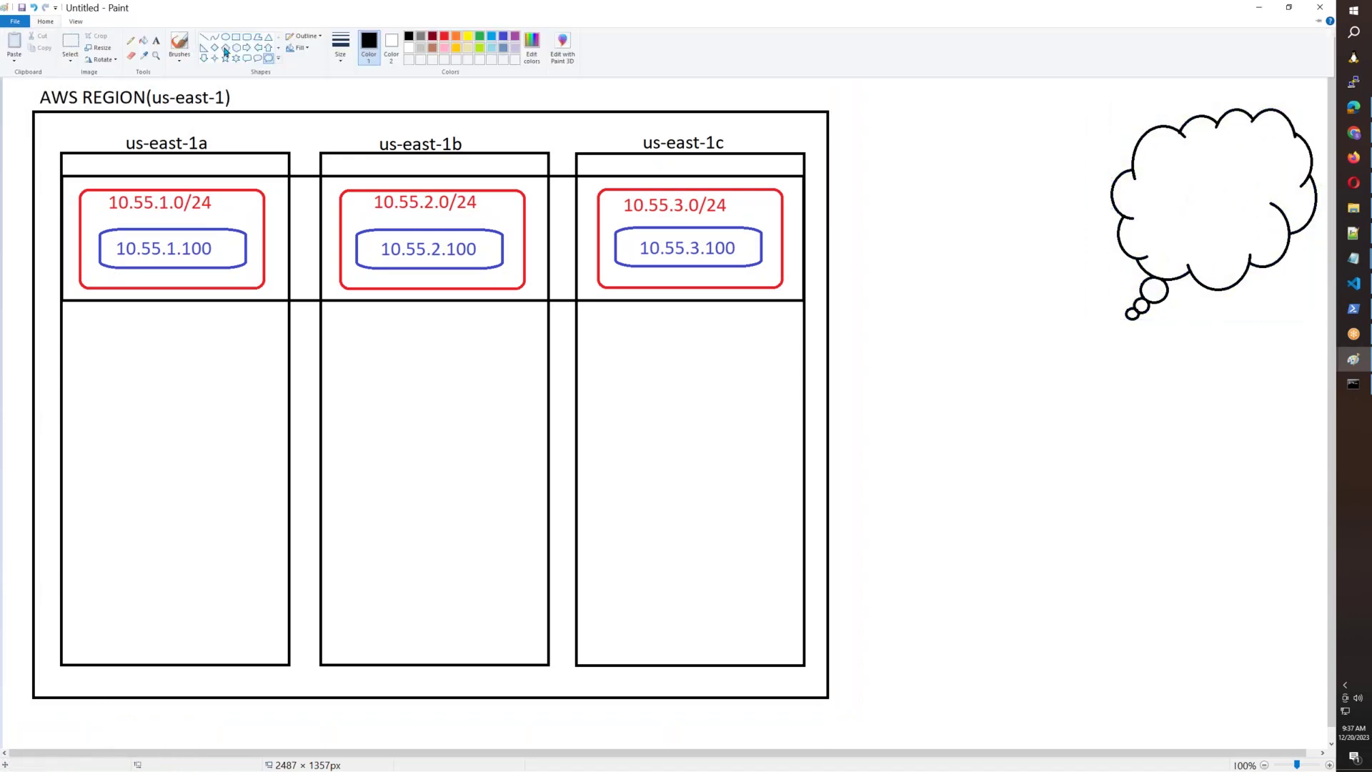
click(155, 40)
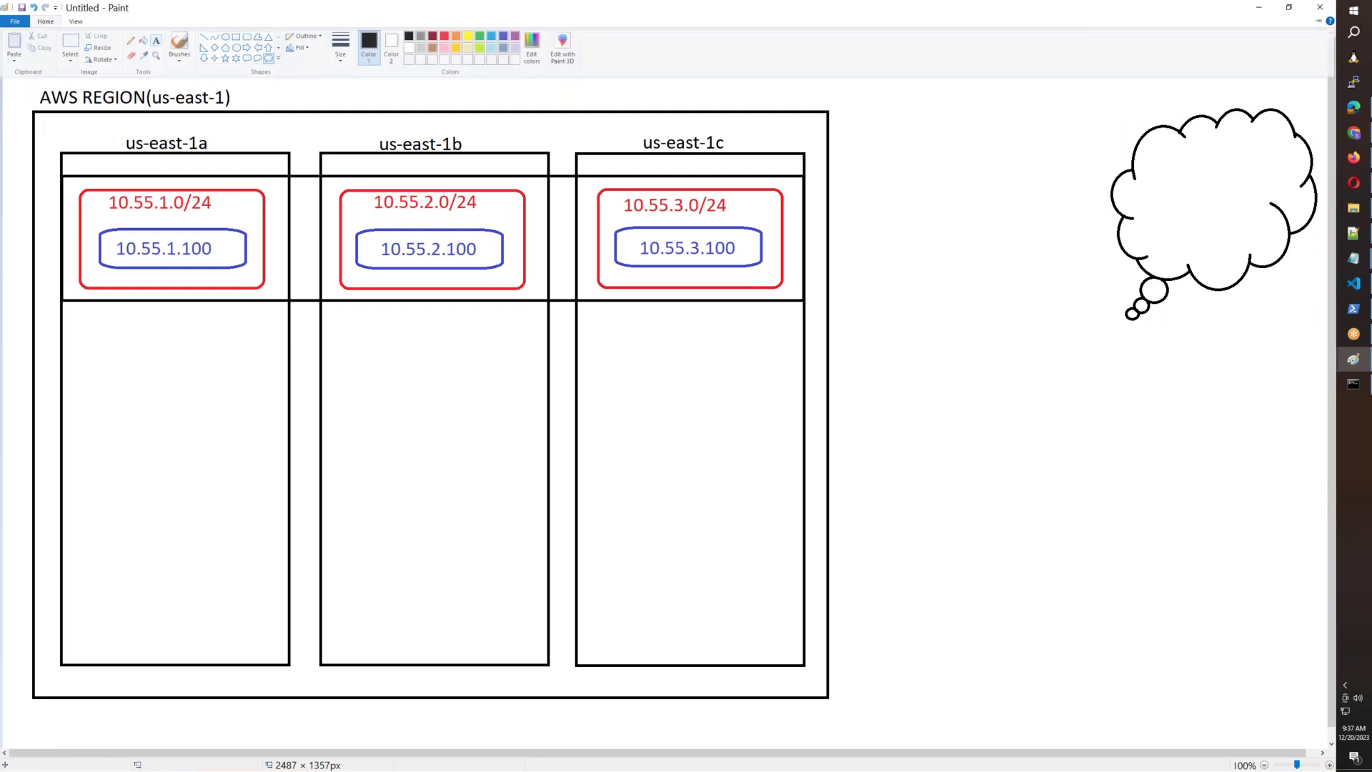
click(1174, 198)
text(INTERNET)
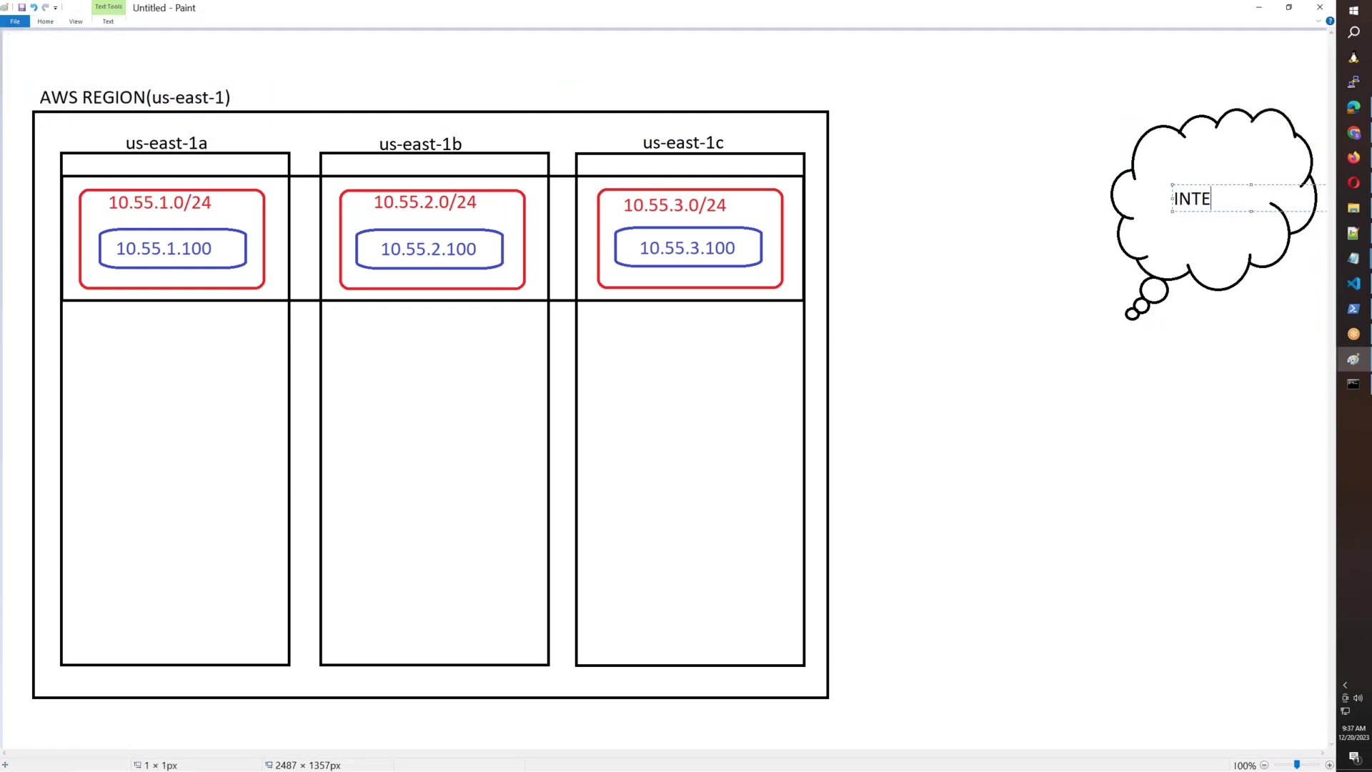
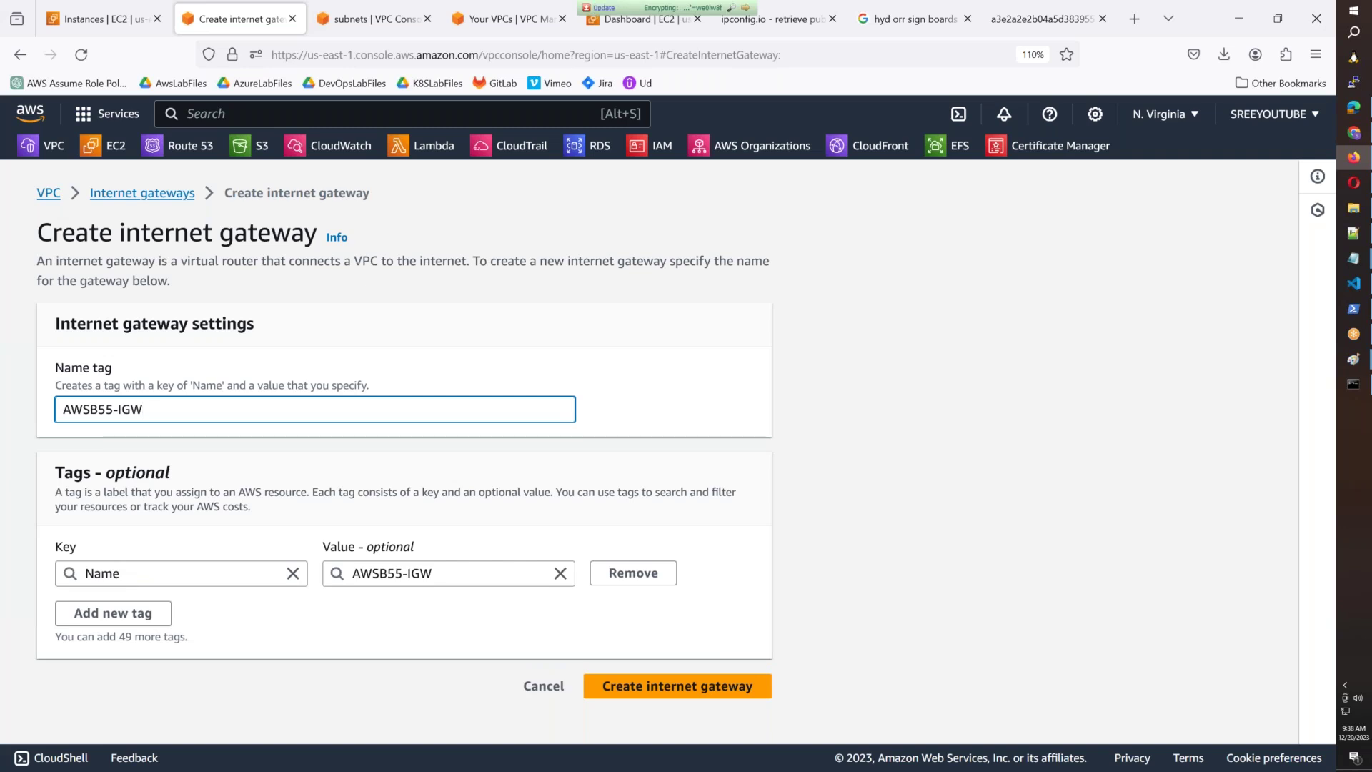
Create the AWSB55-IGW internet gateway from the filled-in form.
click(743, 687)
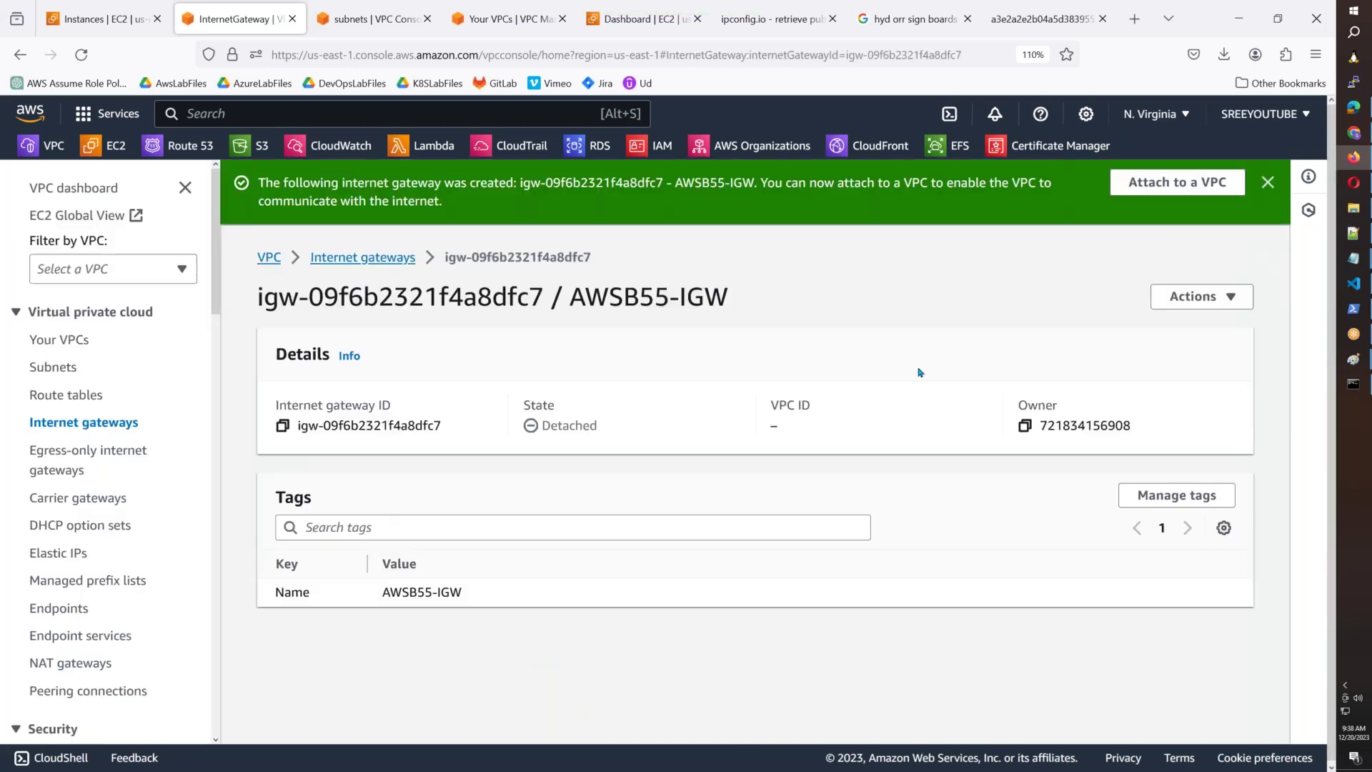
click(1178, 184)
Attach AWSB55-IGW to VPC vpc-07e5a65bc8d4e3d5e, then go to the Route tables list.
click(361, 377)
click(270, 414)
click(694, 481)
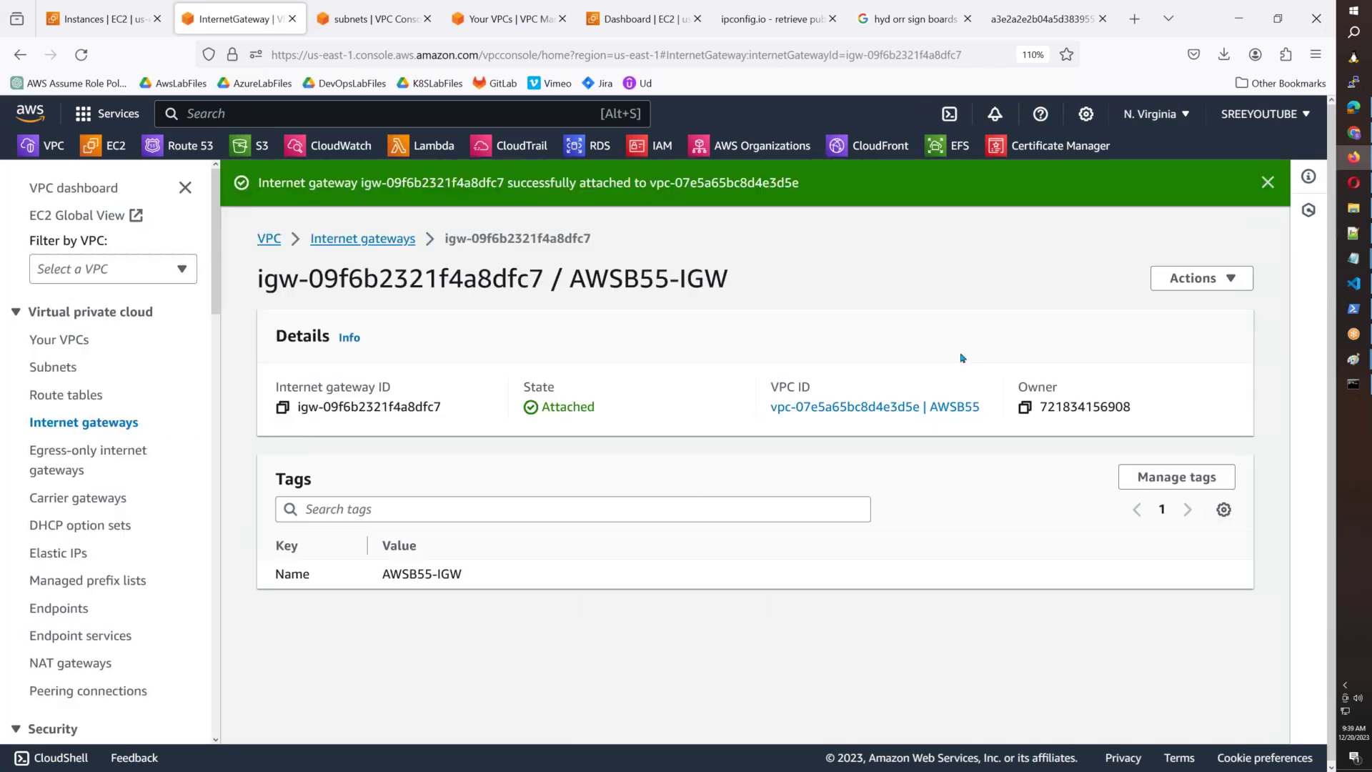
click(1268, 183)
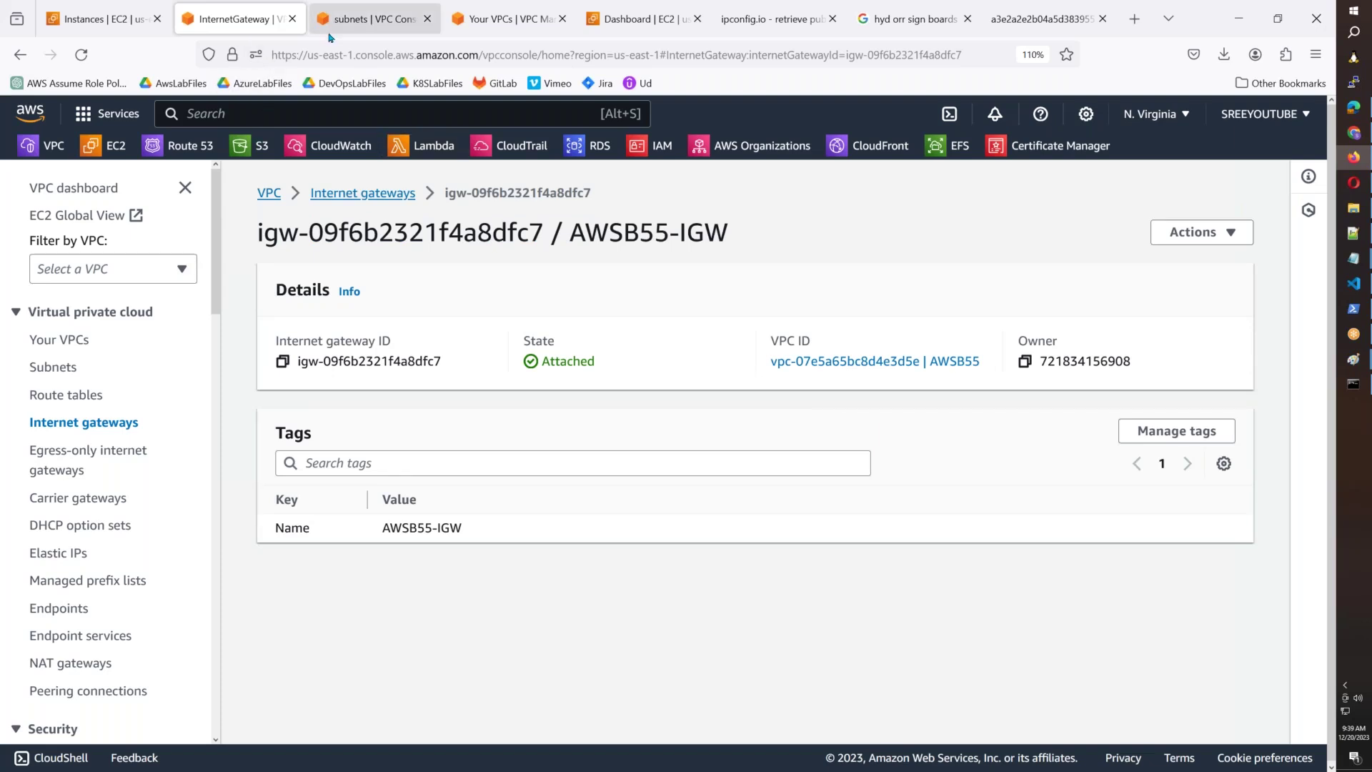
click(91, 397)
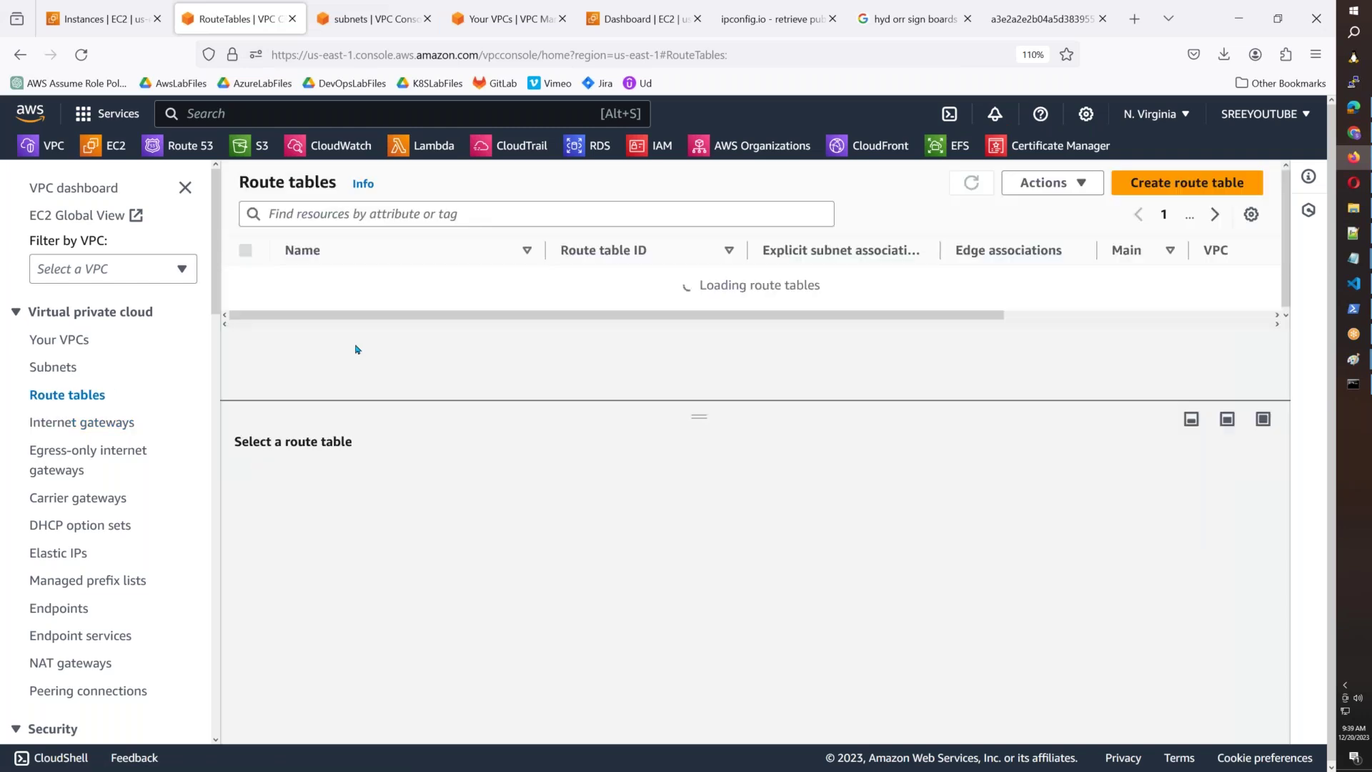
Filter route tables by AWSb55 and start editing the routes of AWSB55-MAIN-RT.
click(353, 214)
text(AWSb)
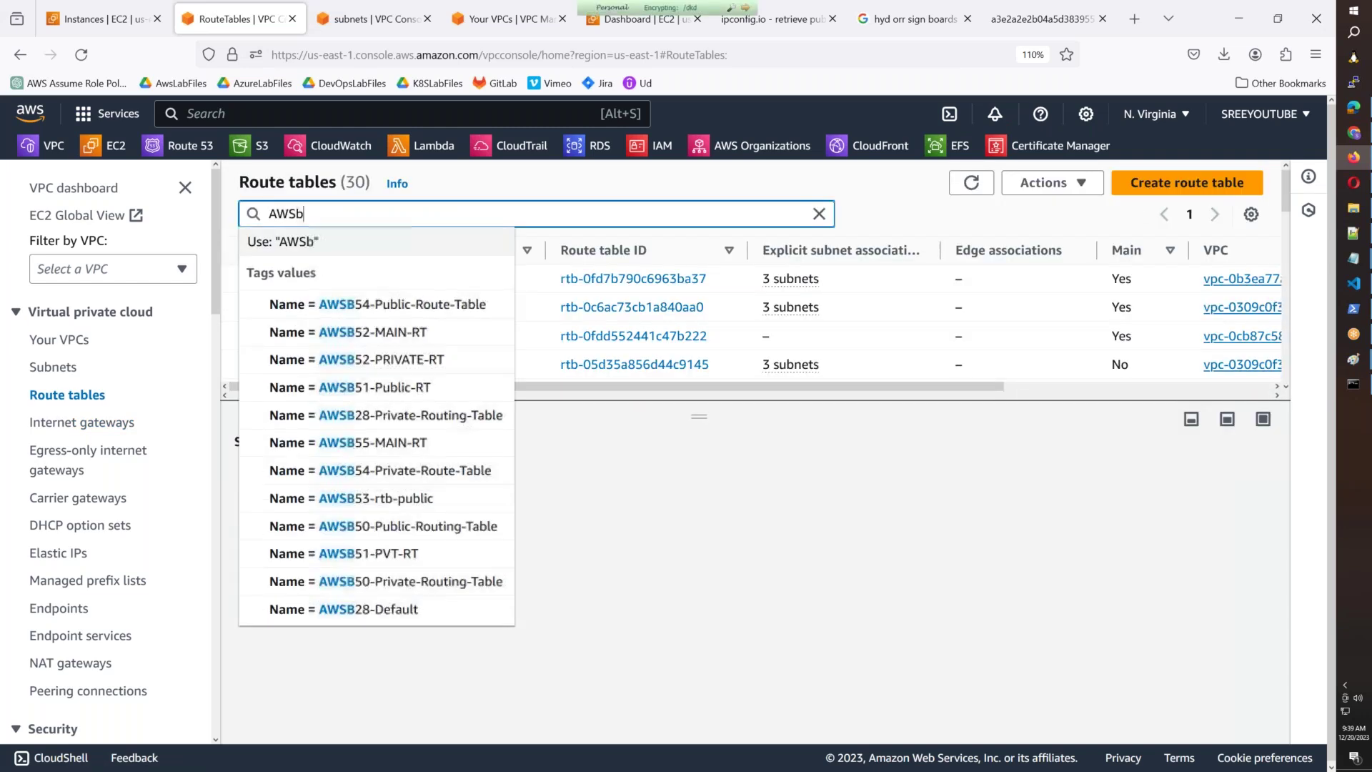
text(55)
key(Return)
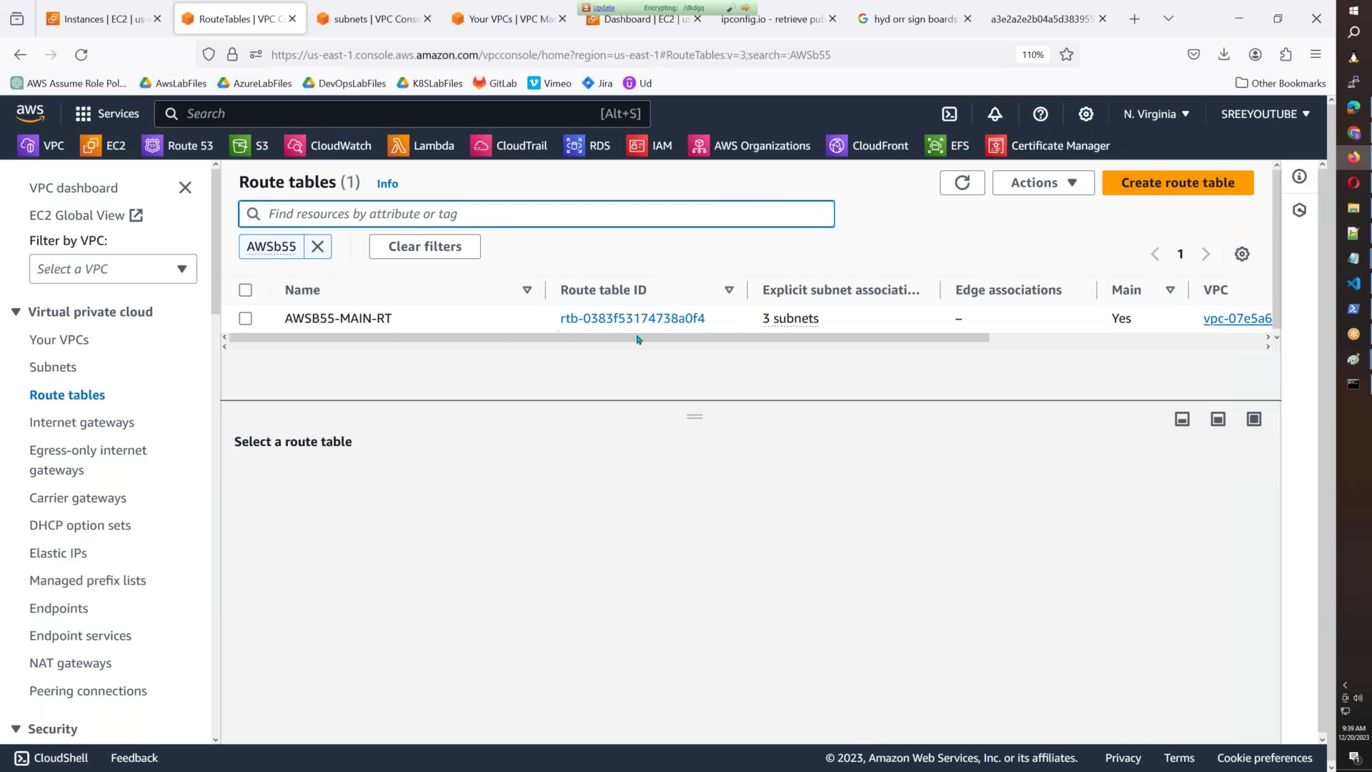
click(736, 320)
click(374, 480)
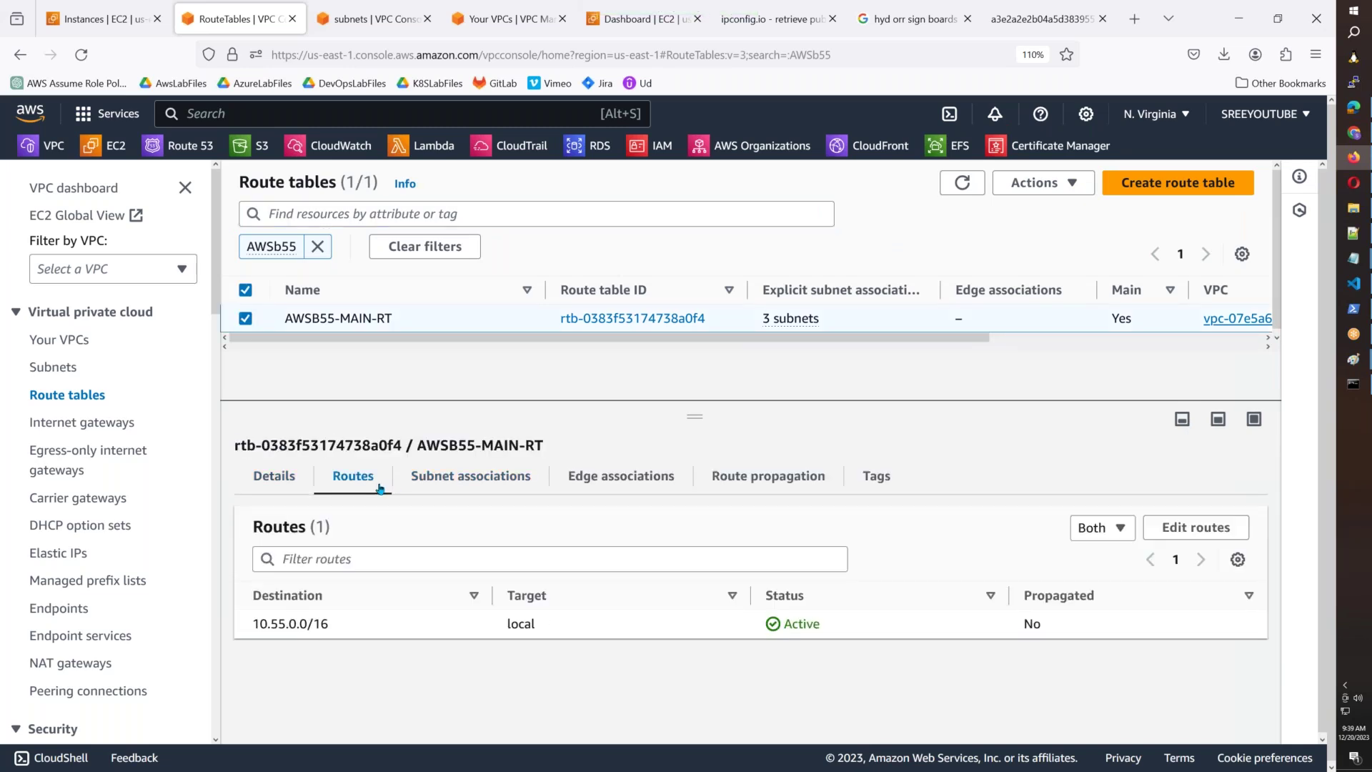
click(1195, 527)
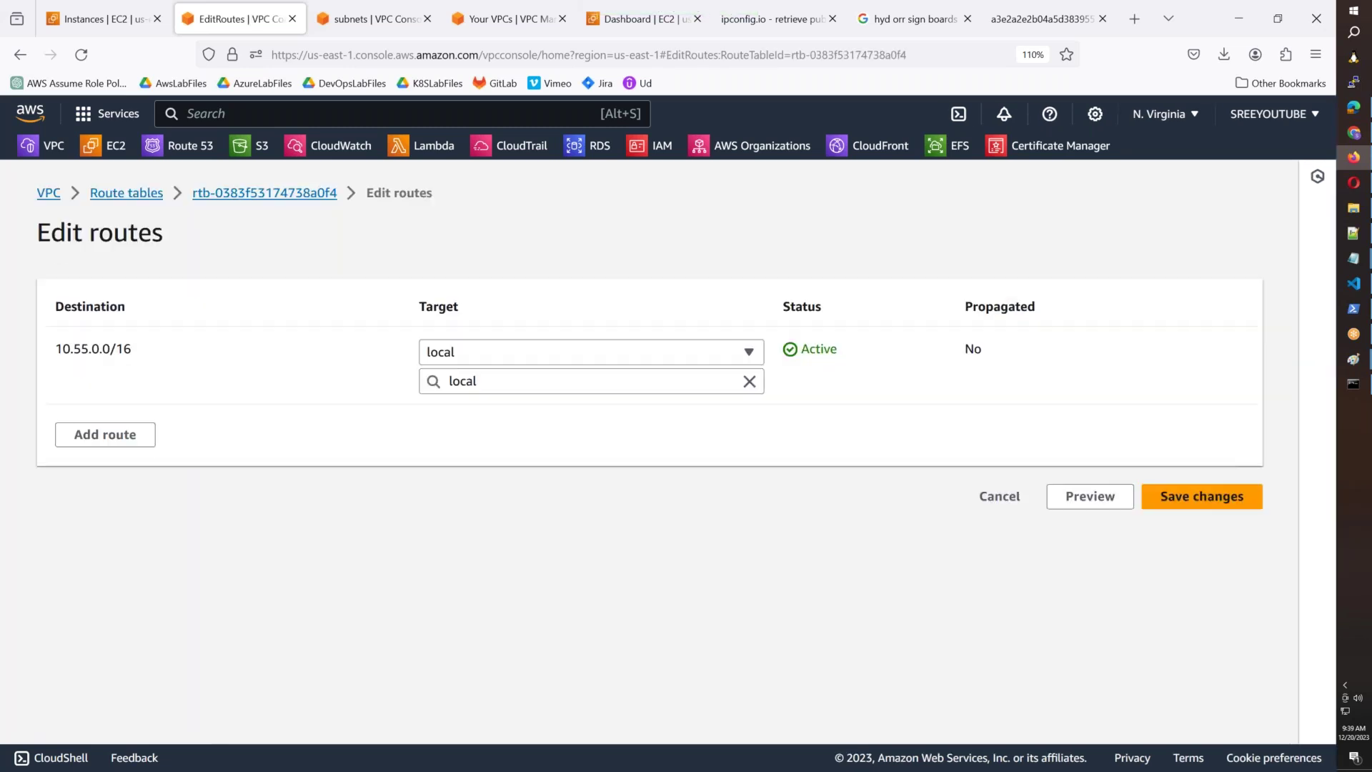
Add a 0.0.0.0/0 route targeting internet gateway igw-09f6b2321f4a8dfc7 (AWSB55-IGW).
click(143, 433)
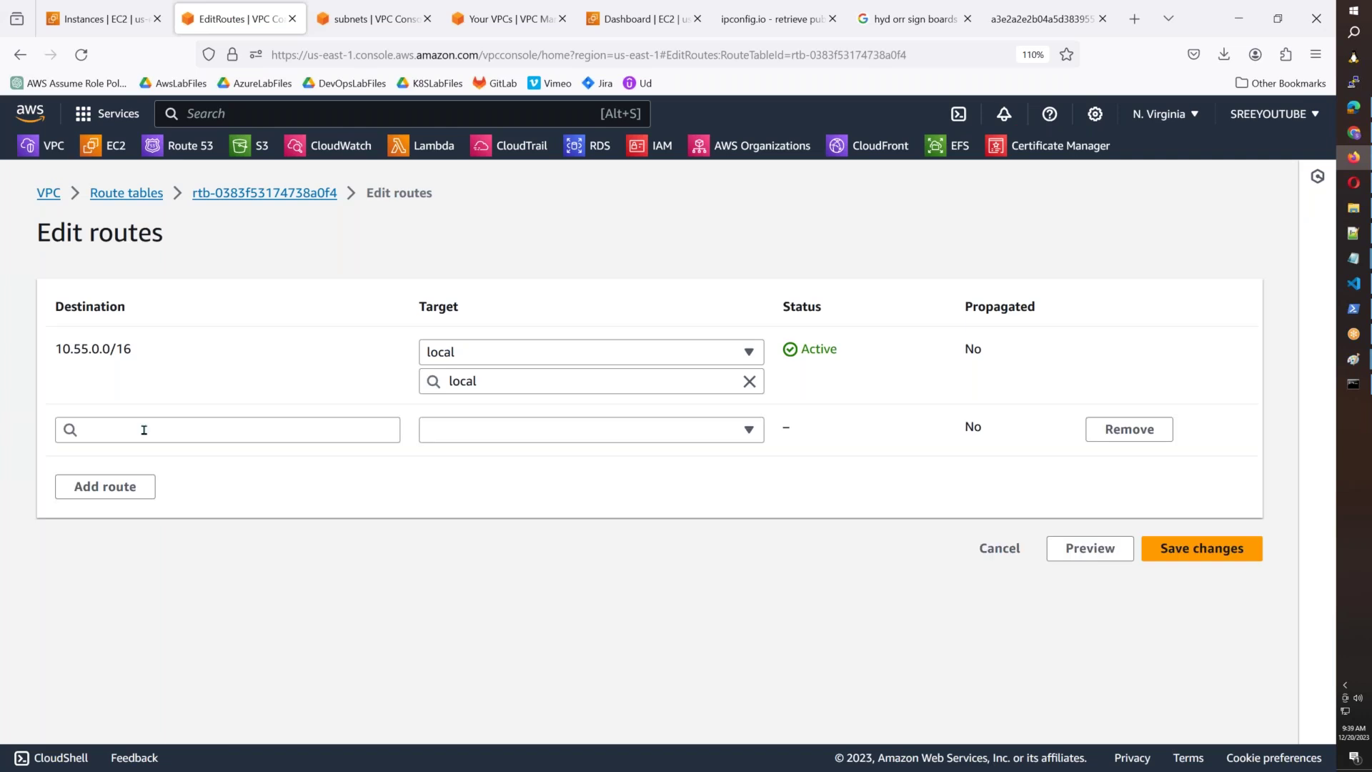
click(145, 436)
click(147, 463)
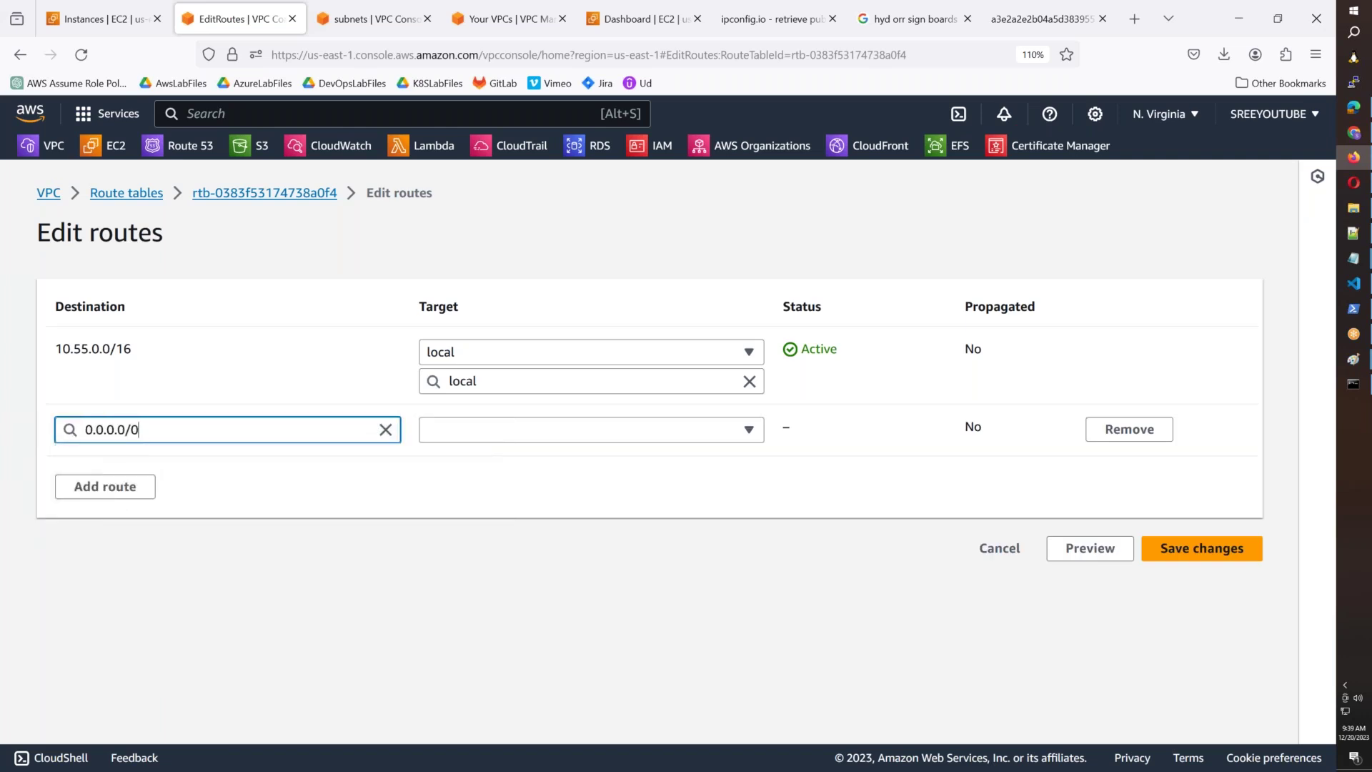
click(524, 429)
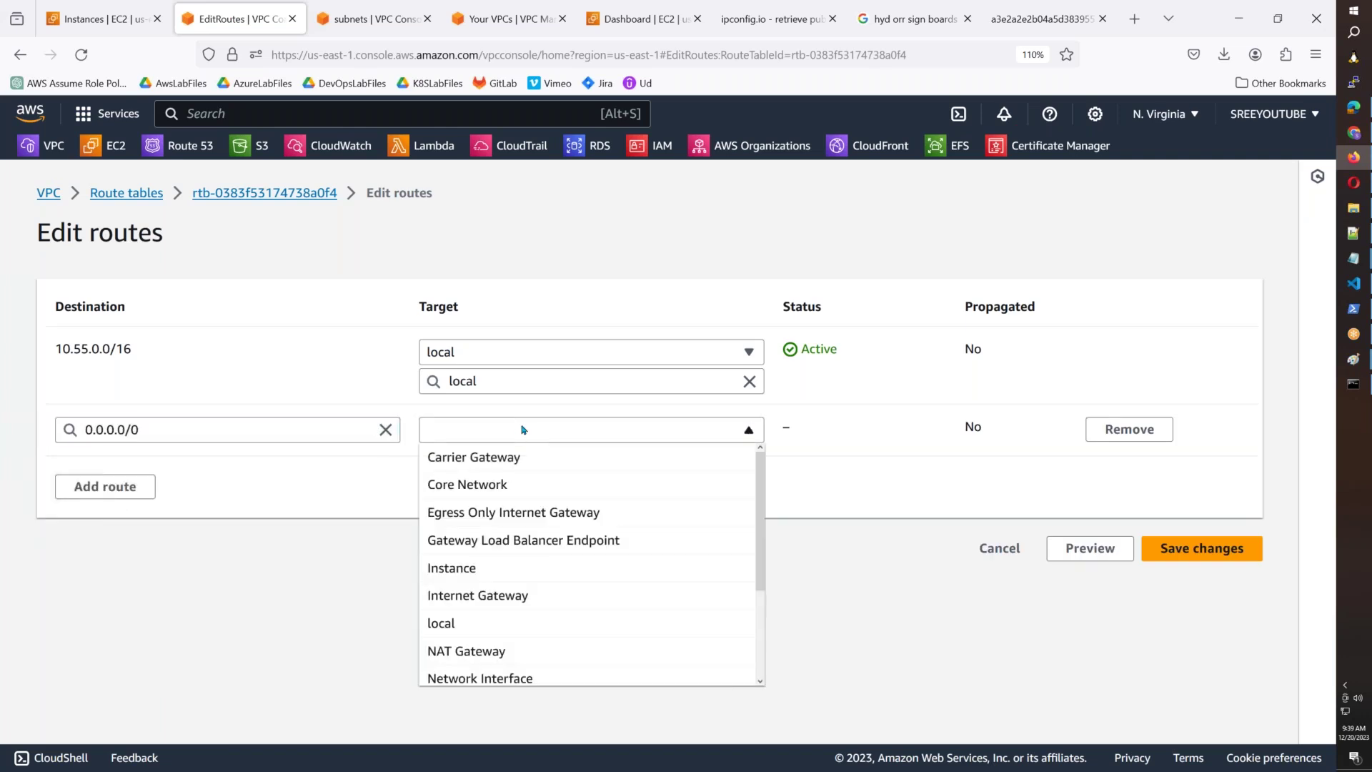
click(519, 597)
click(561, 461)
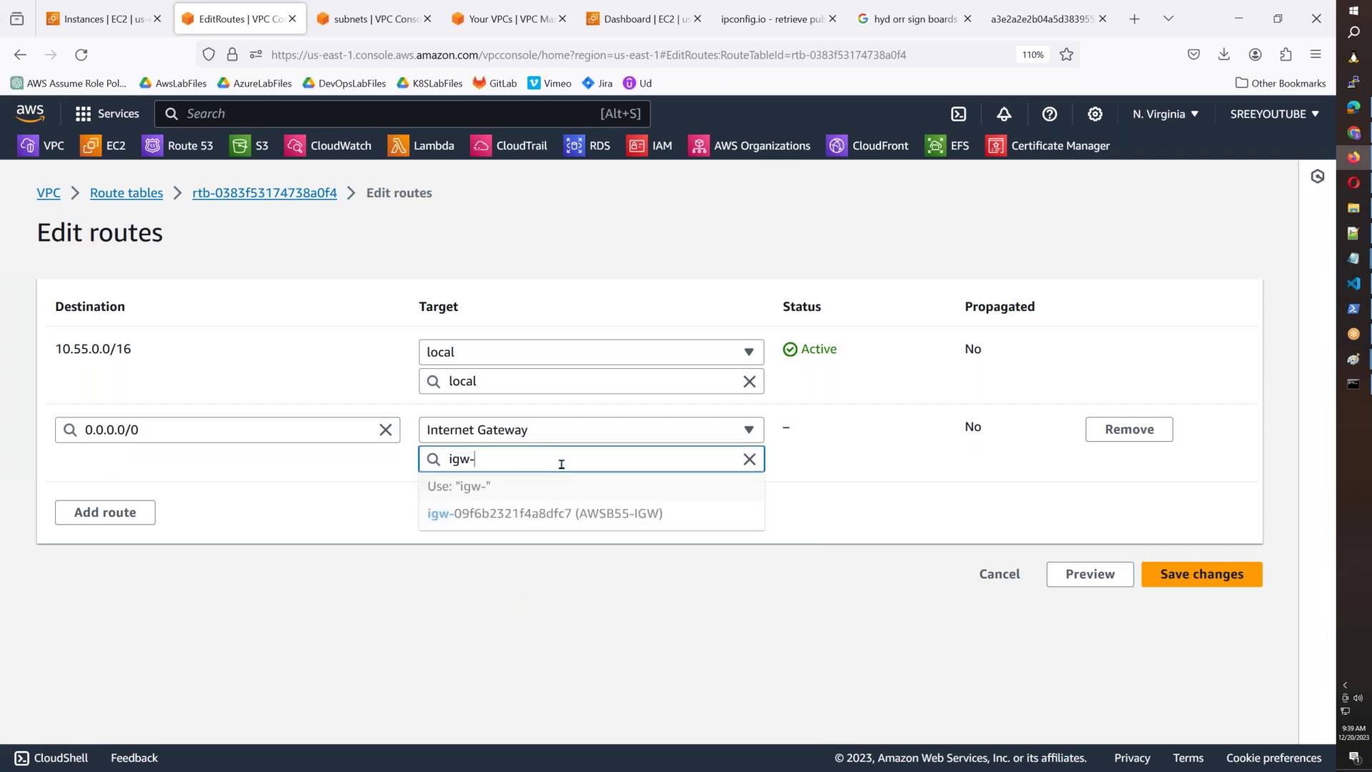
click(555, 513)
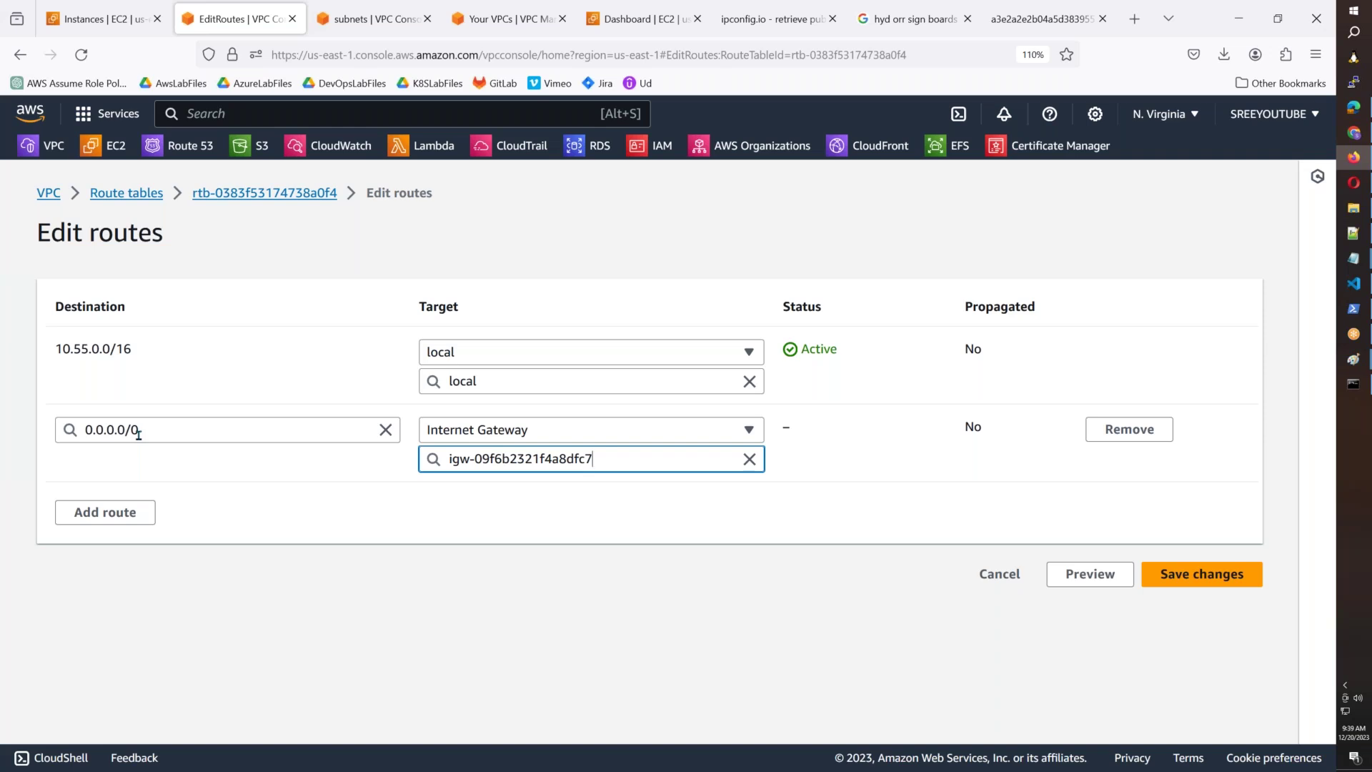
drag(136, 350, 55, 350)
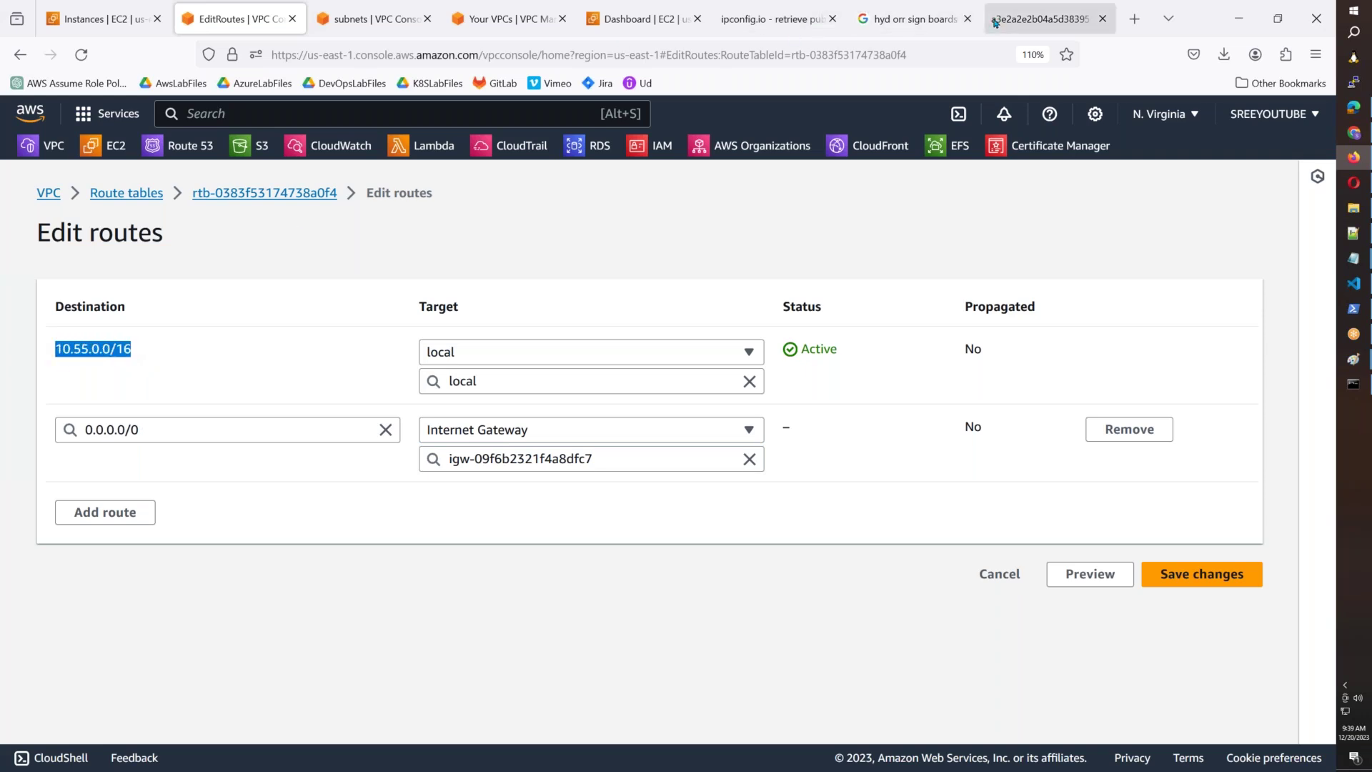
click(1026, 20)
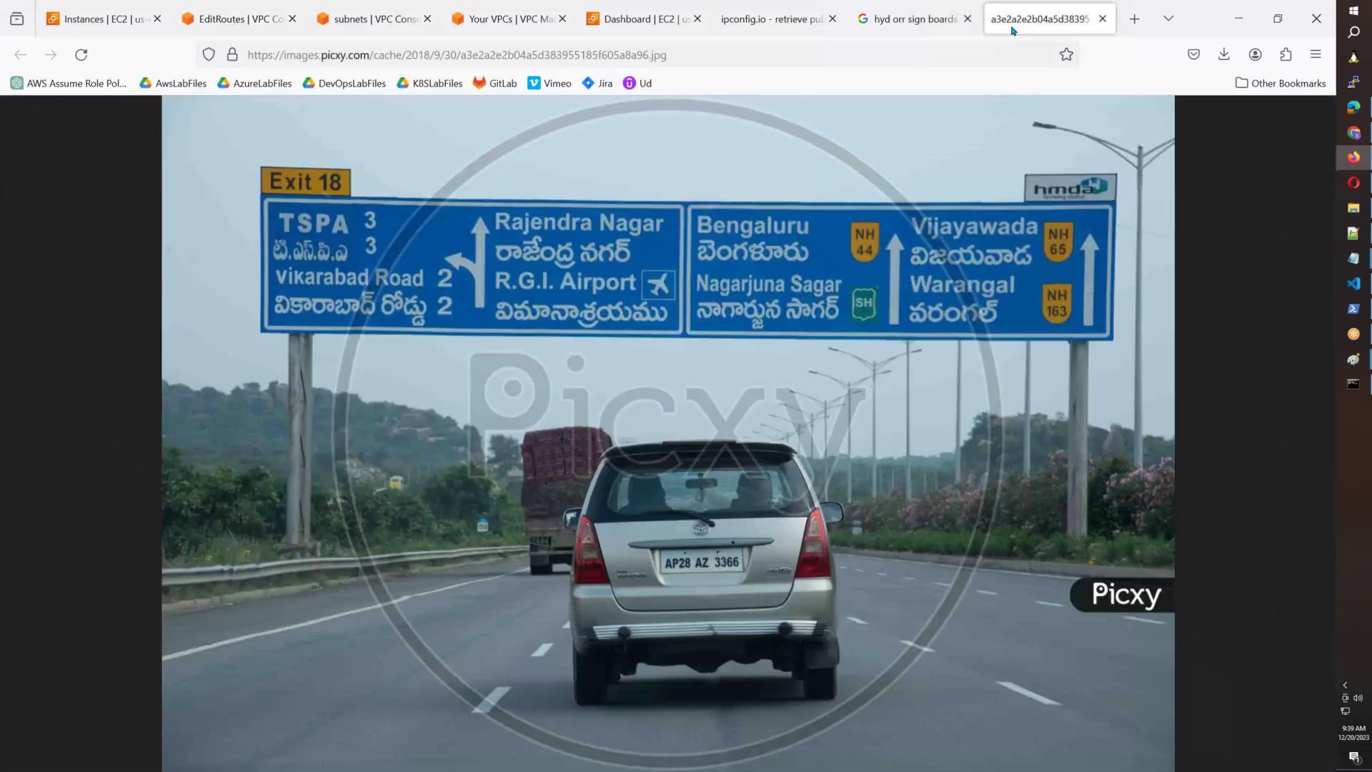
click(793, 11)
mouse_move(461, 504)
mouse_down()
mouse_move(420, 235)
mouse_move(286, 223)
mouse_move(236, 246)
mouse_move(262, 297)
mouse_up()
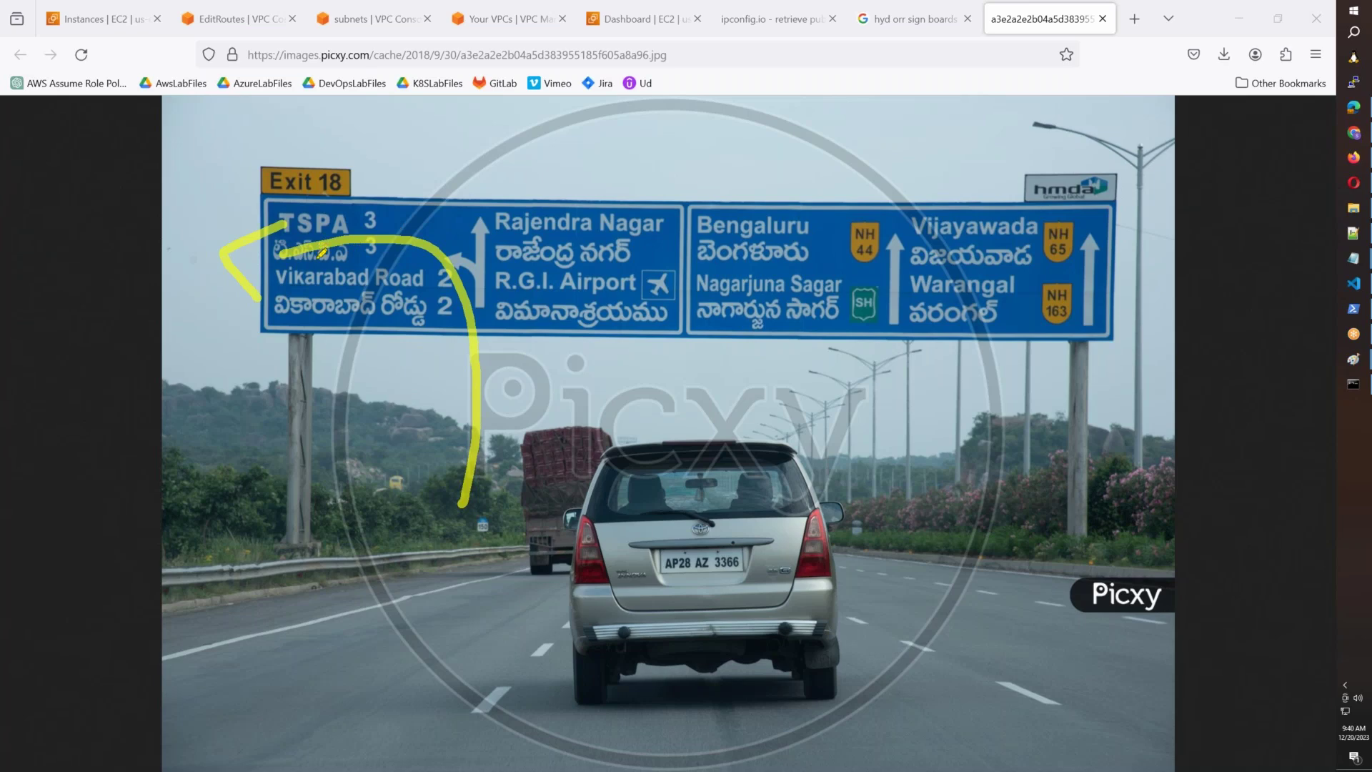
mouse_move(589, 474)
mouse_down()
mouse_move(597, 299)
mouse_move(630, 290)
mouse_up()
mouse_move(799, 438)
mouse_down()
mouse_move(801, 273)
mouse_move(850, 271)
mouse_up()
drag(1015, 480, 990, 271)
mouse_move(941, 316)
mouse_down()
mouse_move(997, 218)
mouse_move(1056, 285)
mouse_up()
mouse_move(472, 513)
mouse_down()
mouse_move(461, 336)
mouse_move(234, 259)
mouse_up()
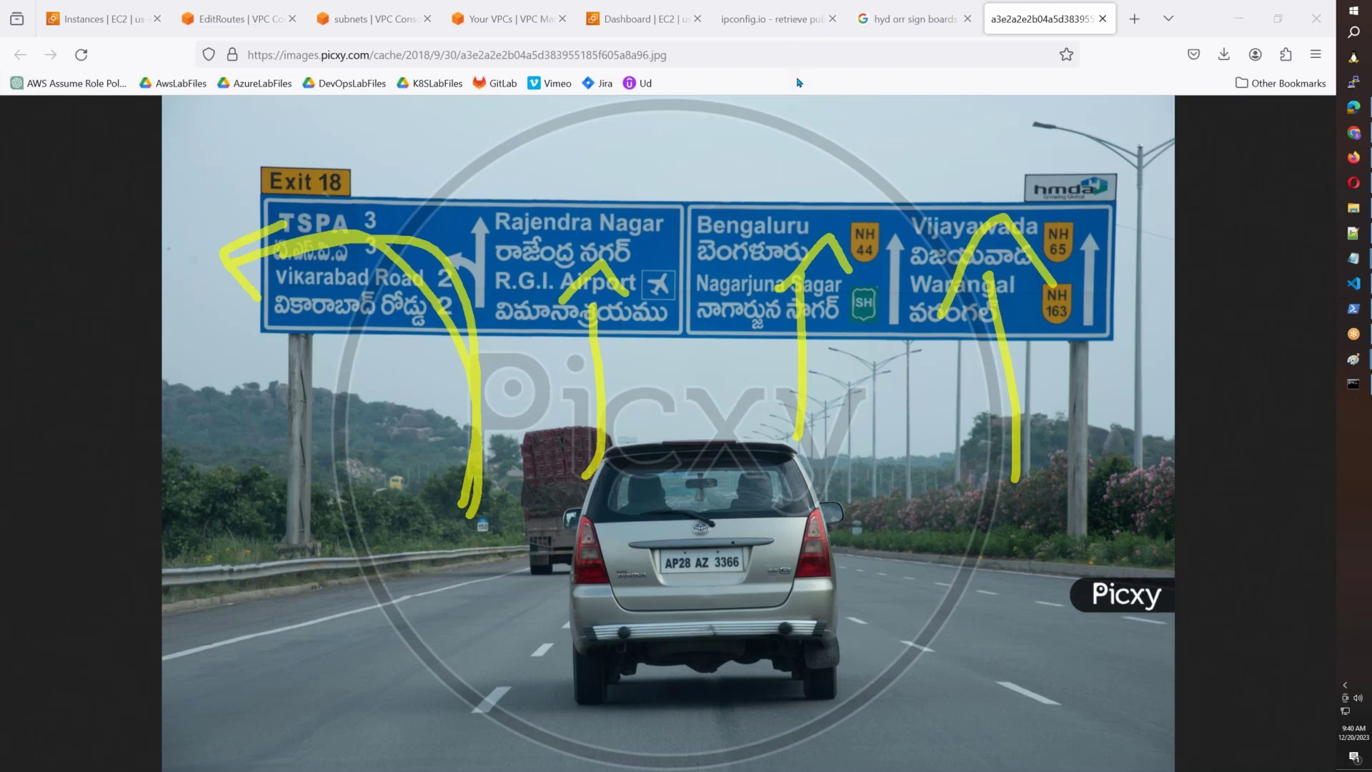
click(814, 7)
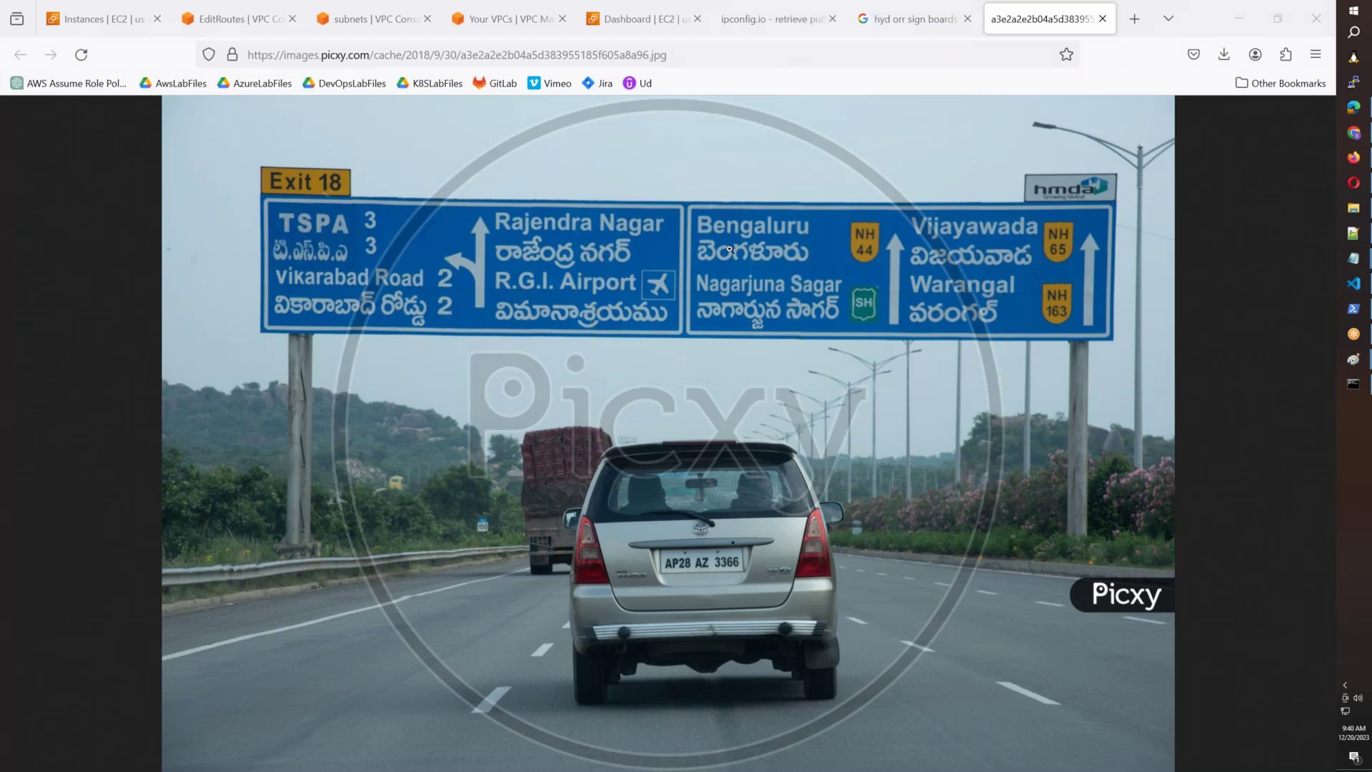
click(93, 19)
click(256, 27)
drag(149, 350, 55, 350)
drag(91, 430, 233, 432)
Save the new route and review both routes in the AWSB55-MAIN-RT Routes tab.
click(586, 488)
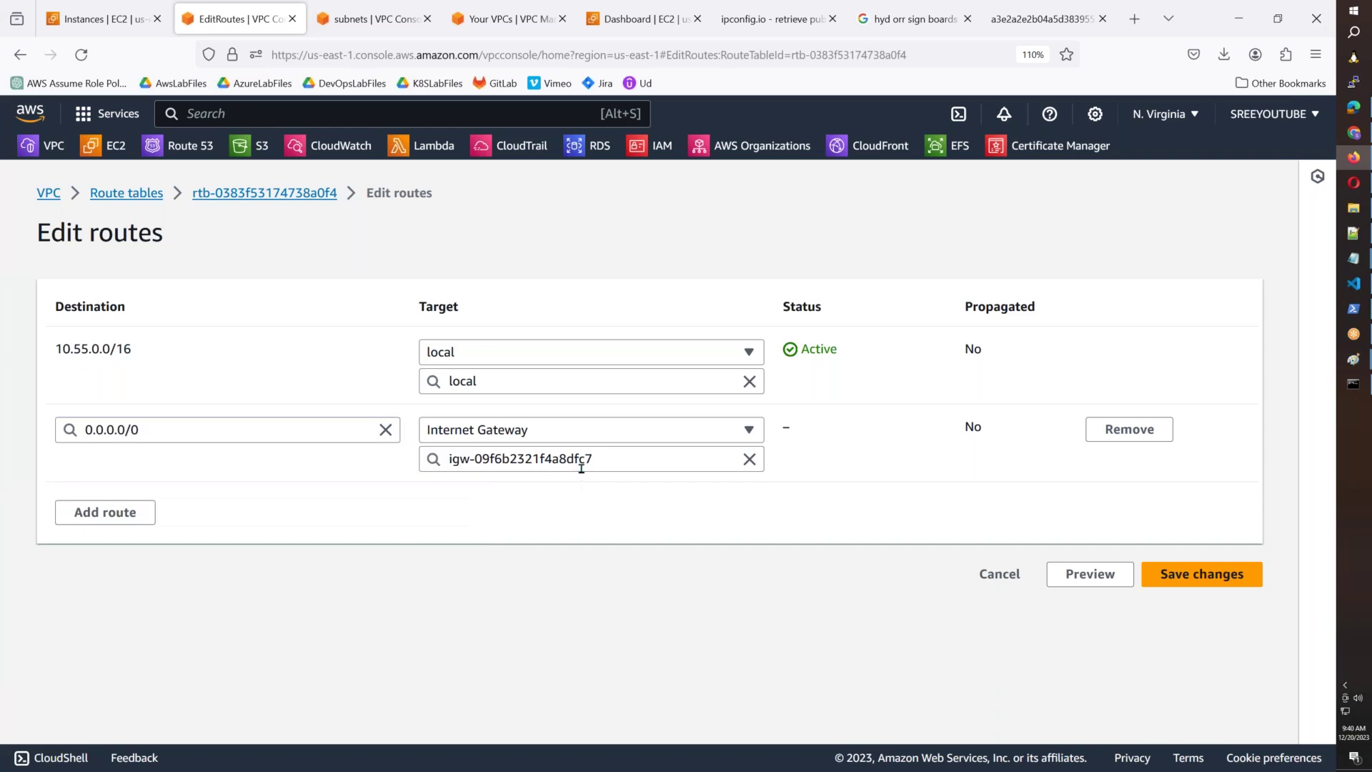
click(1201, 574)
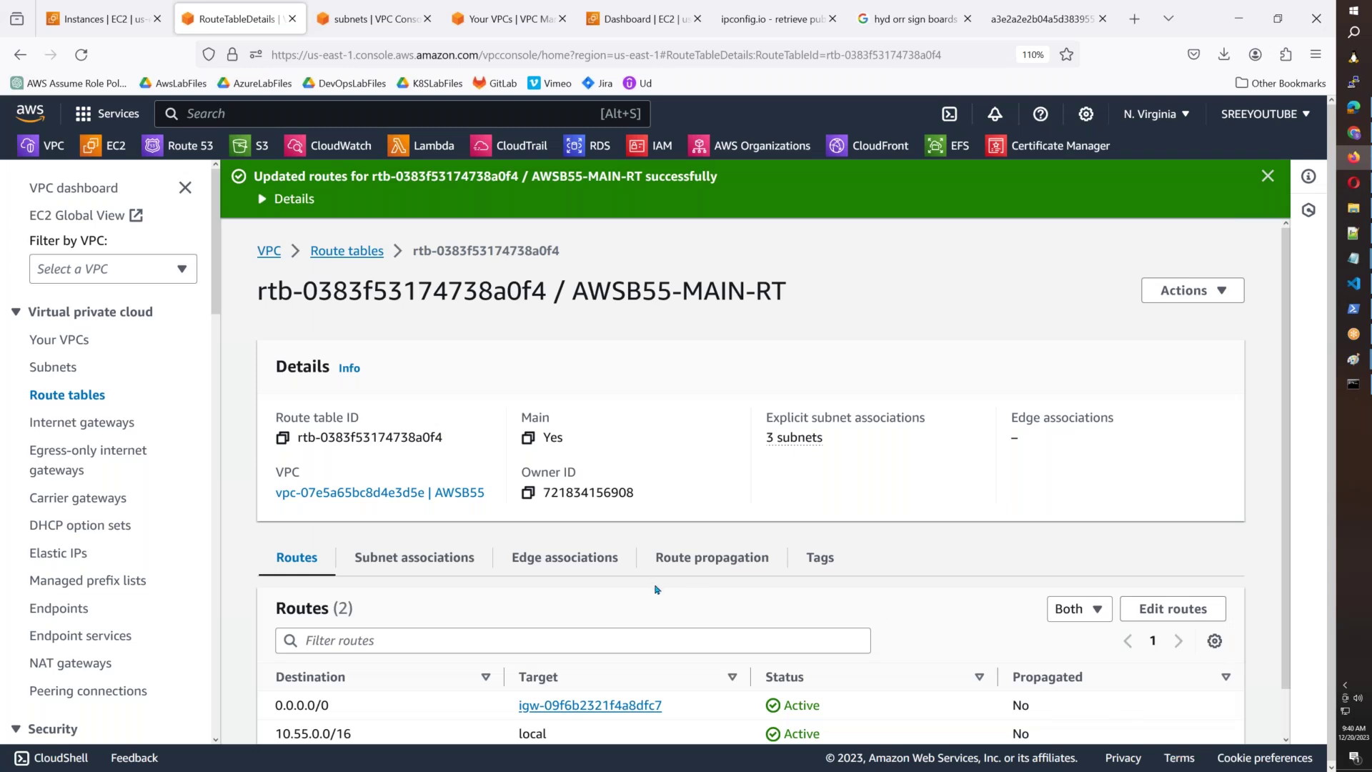
scroll(656, 589, down, 1)
drag(549, 686, 320, 686)
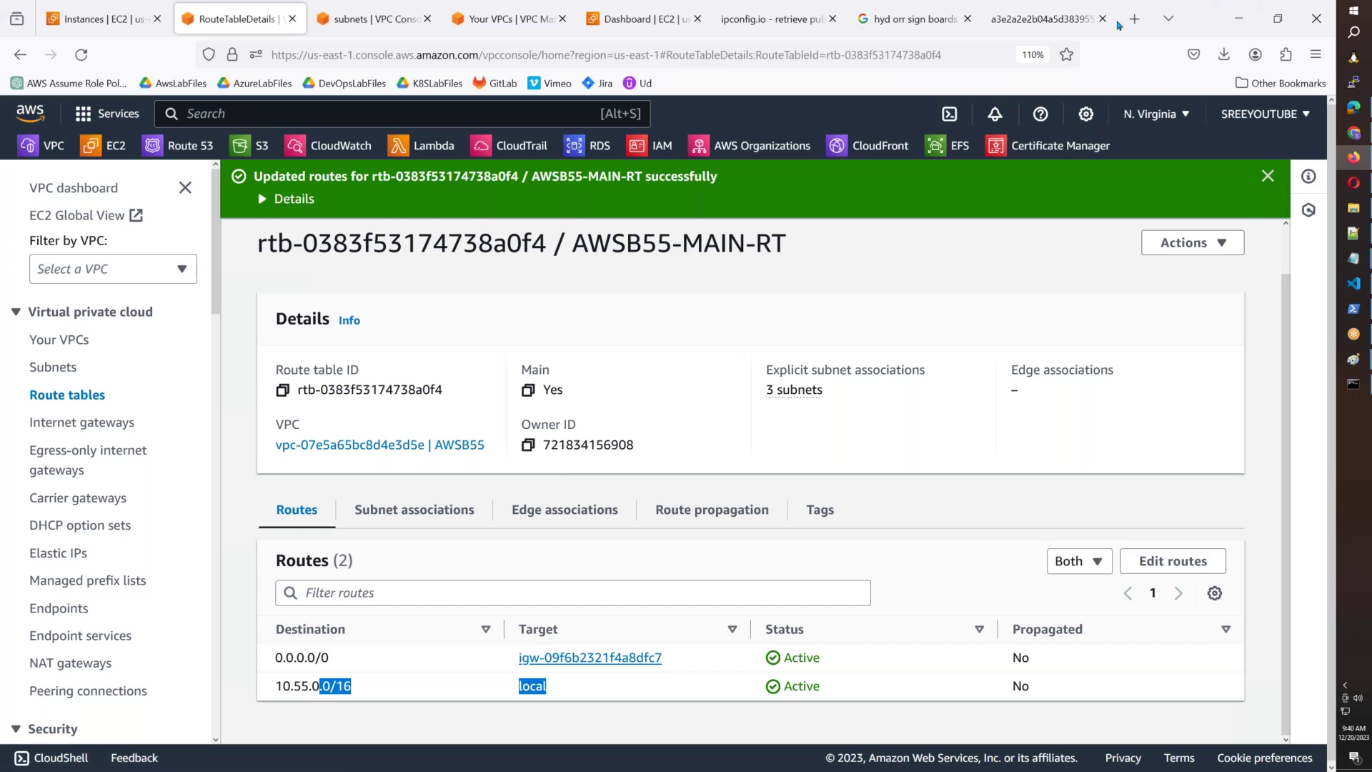
click(1353, 335)
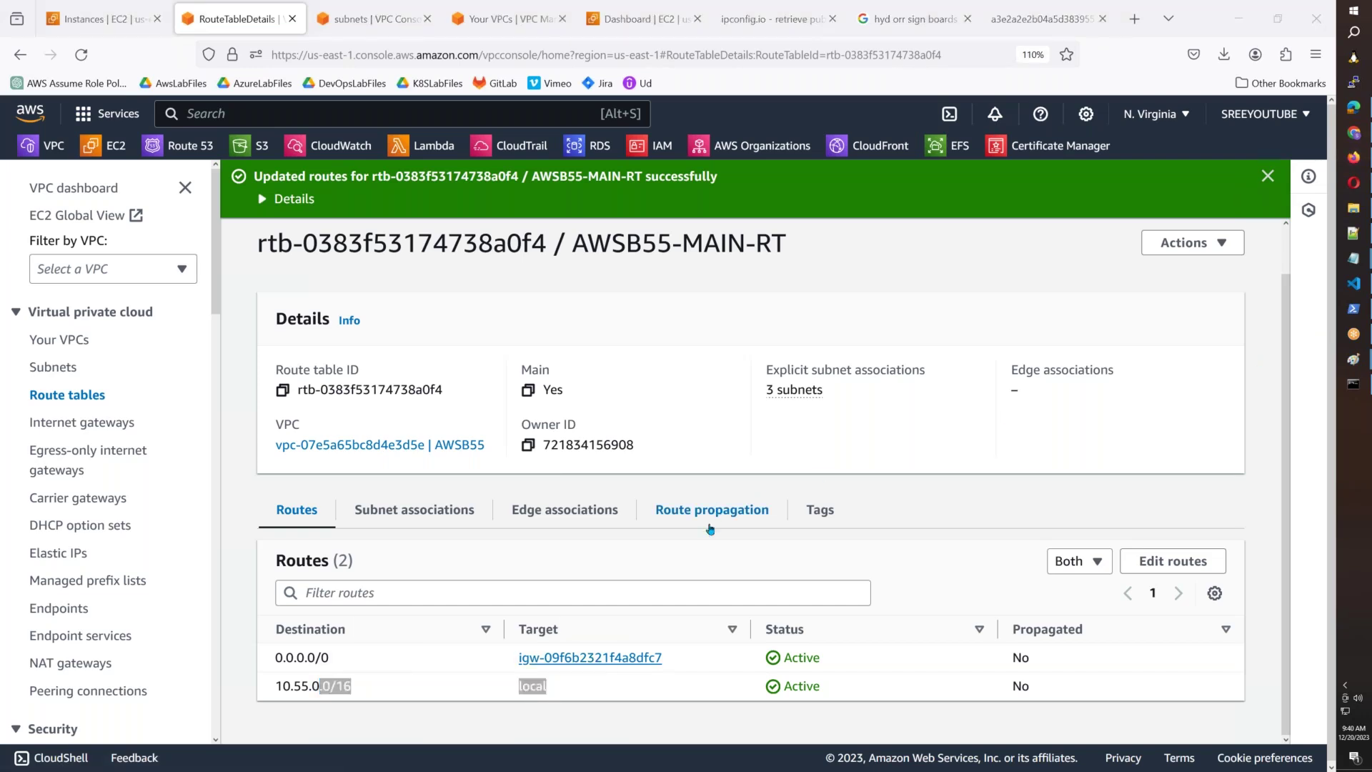
drag(1049, 701, 444, 657)
click(444, 657)
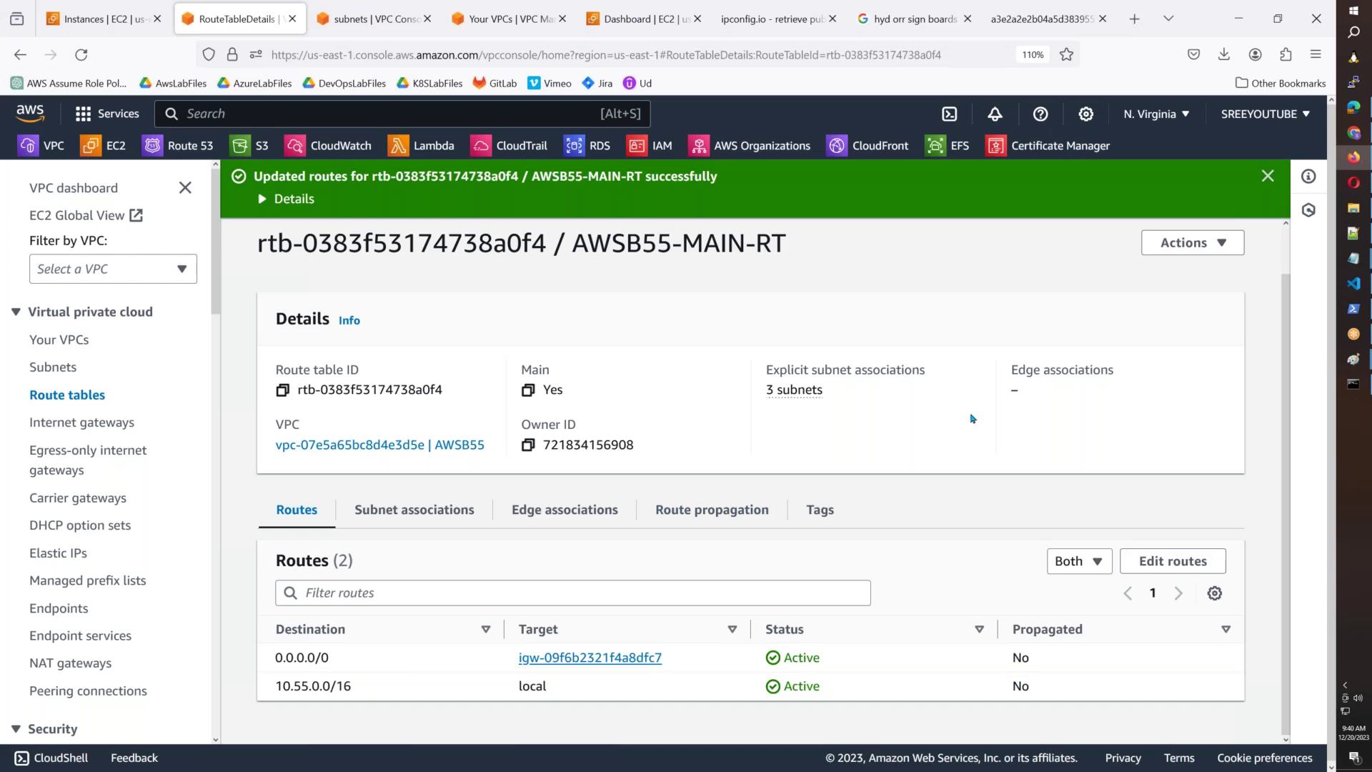
Highlight the local route's status and the 0.0.0.0/0 route destination.
click(1038, 19)
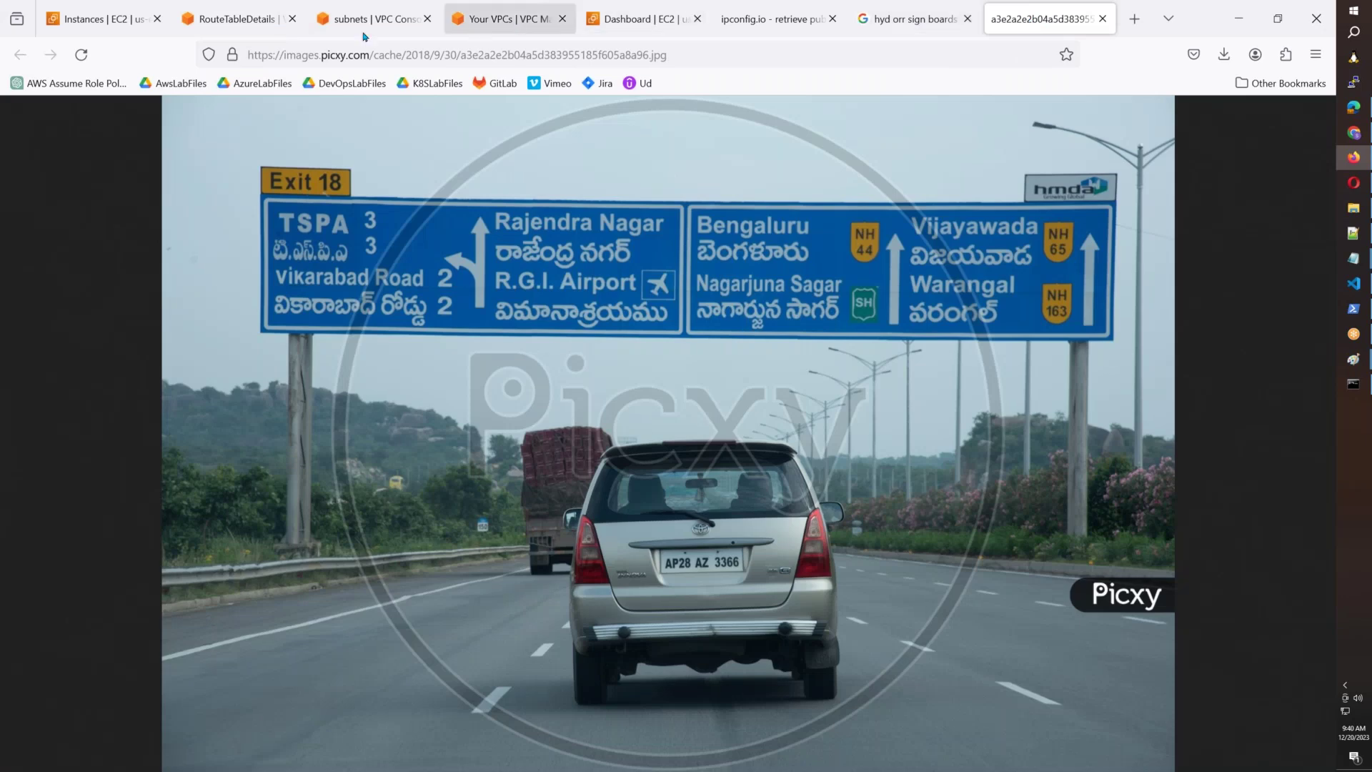
click(270, 29)
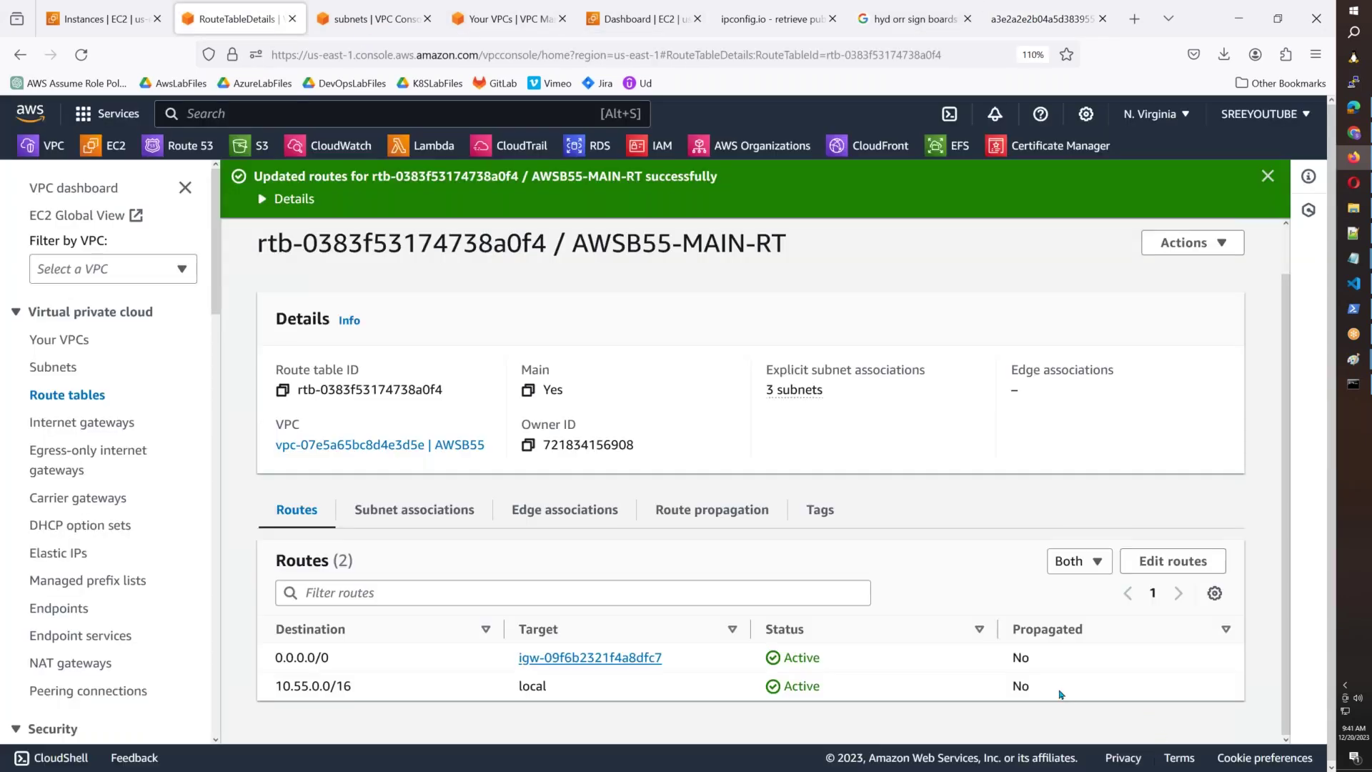
drag(1060, 692, 570, 691)
click(348, 692)
drag(345, 664, 255, 666)
Highlight step 7, creating the Linux server, in the Notepad steps list.
click(1354, 259)
click(1280, 414)
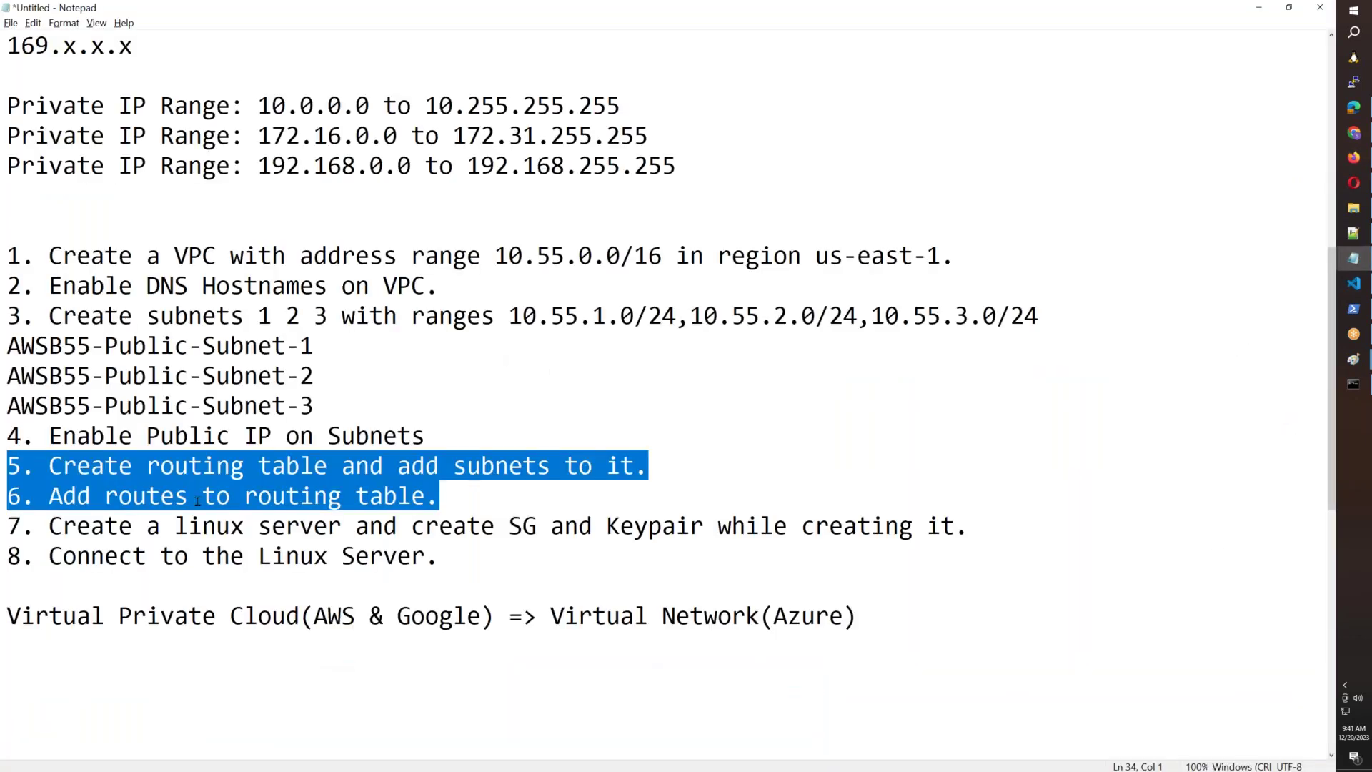
click(55, 529)
drag(55, 529, 941, 529)
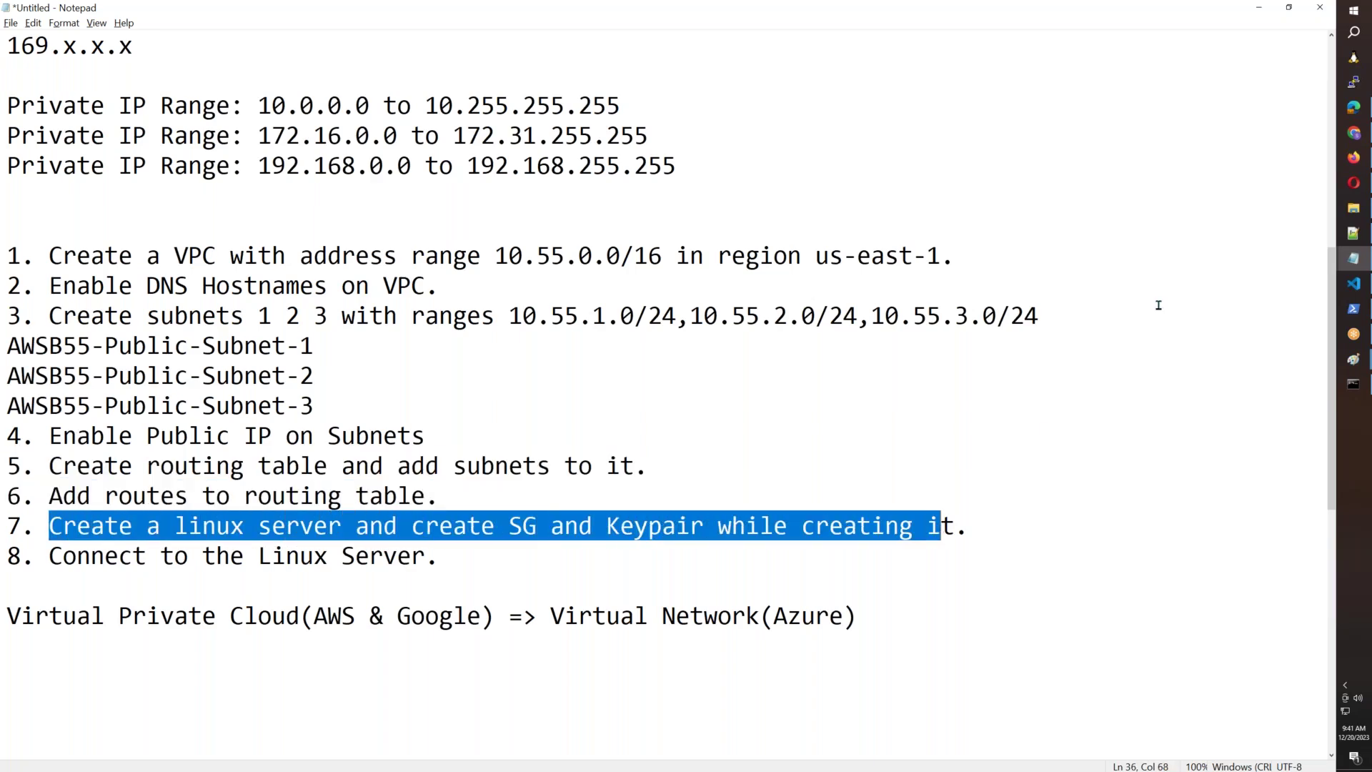
click(1353, 157)
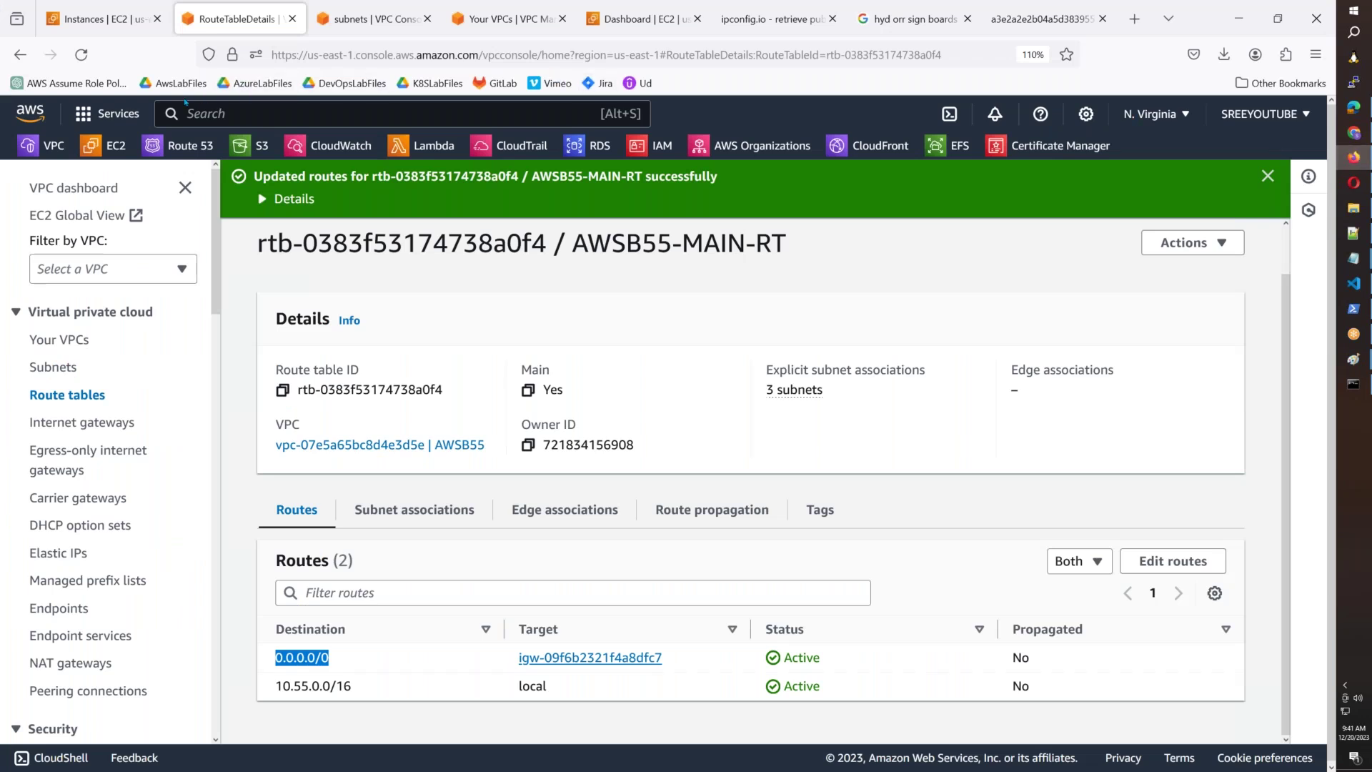
Open EC2 from Services > Compute in a new tab and show its Instances list.
click(126, 118)
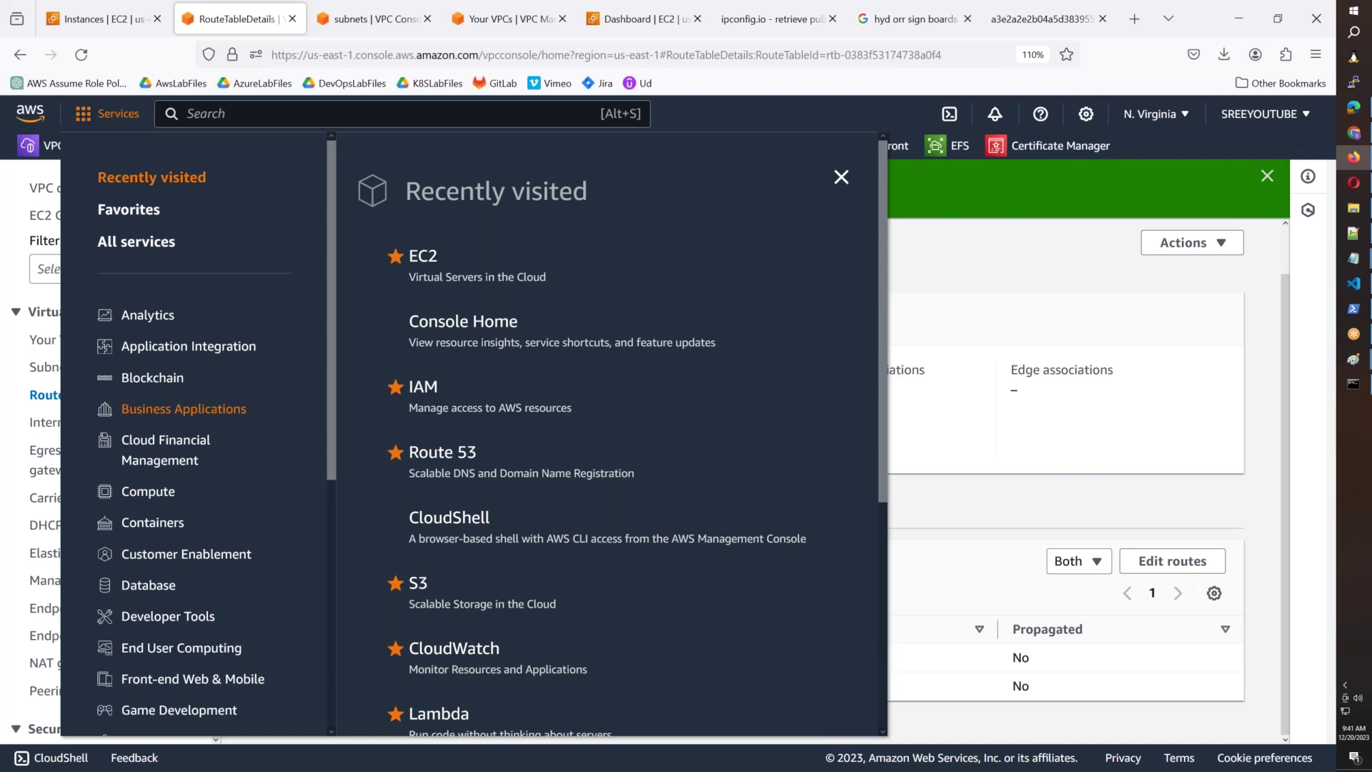
click(148, 492)
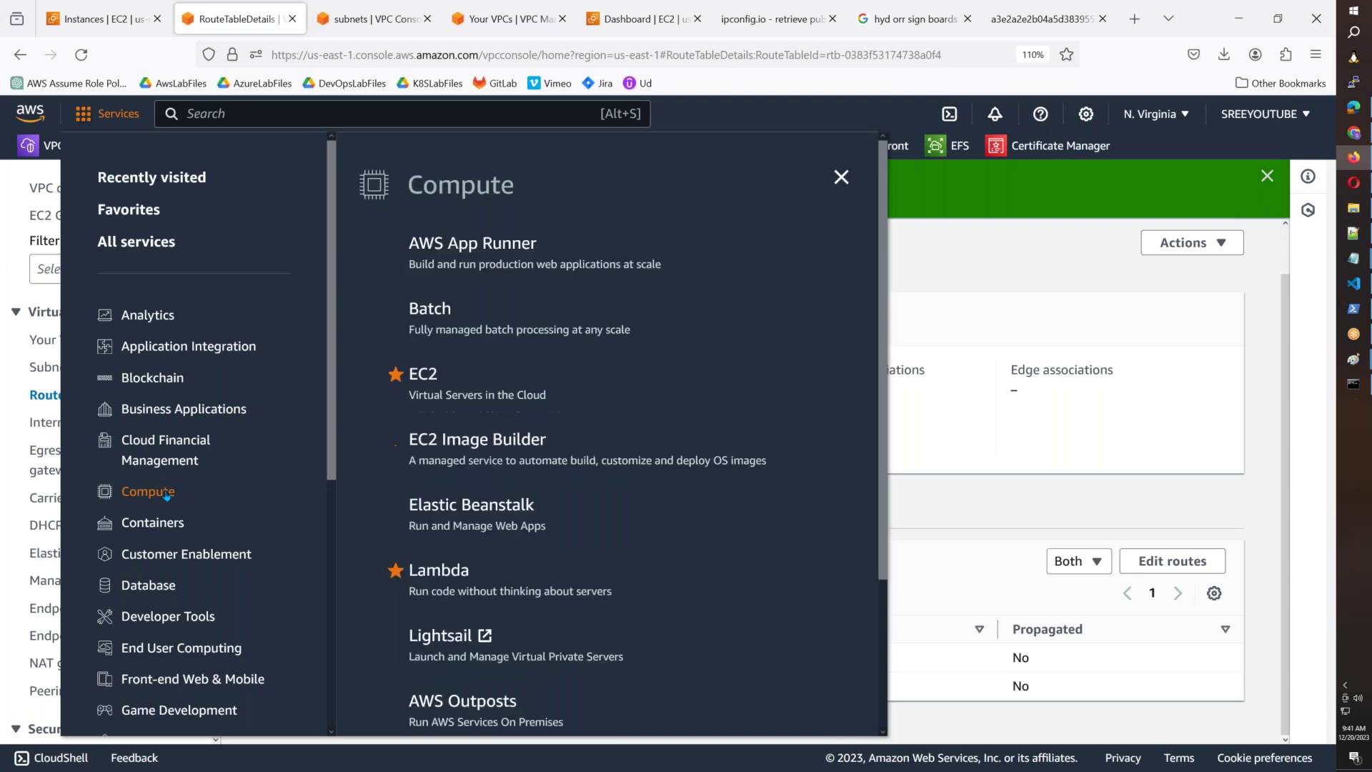
right_click(427, 376)
click(458, 391)
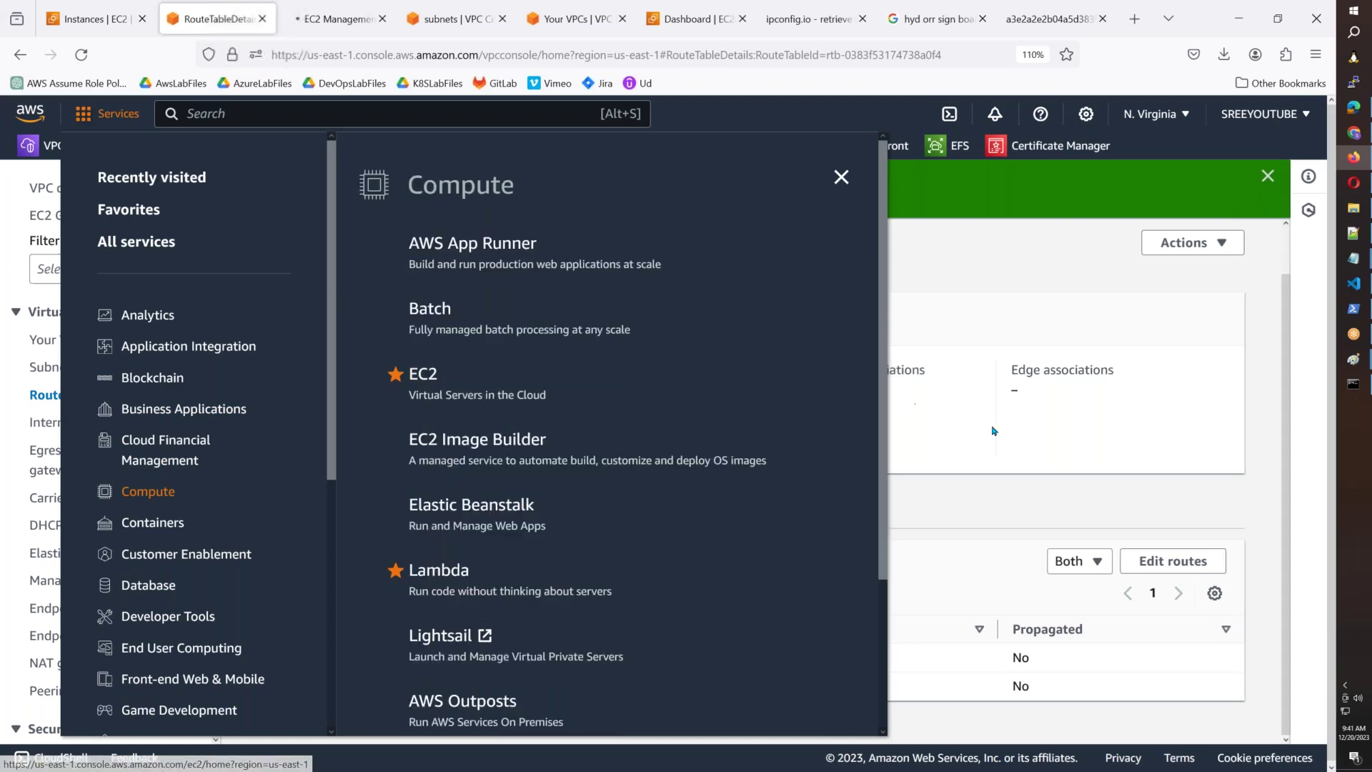
click(992, 431)
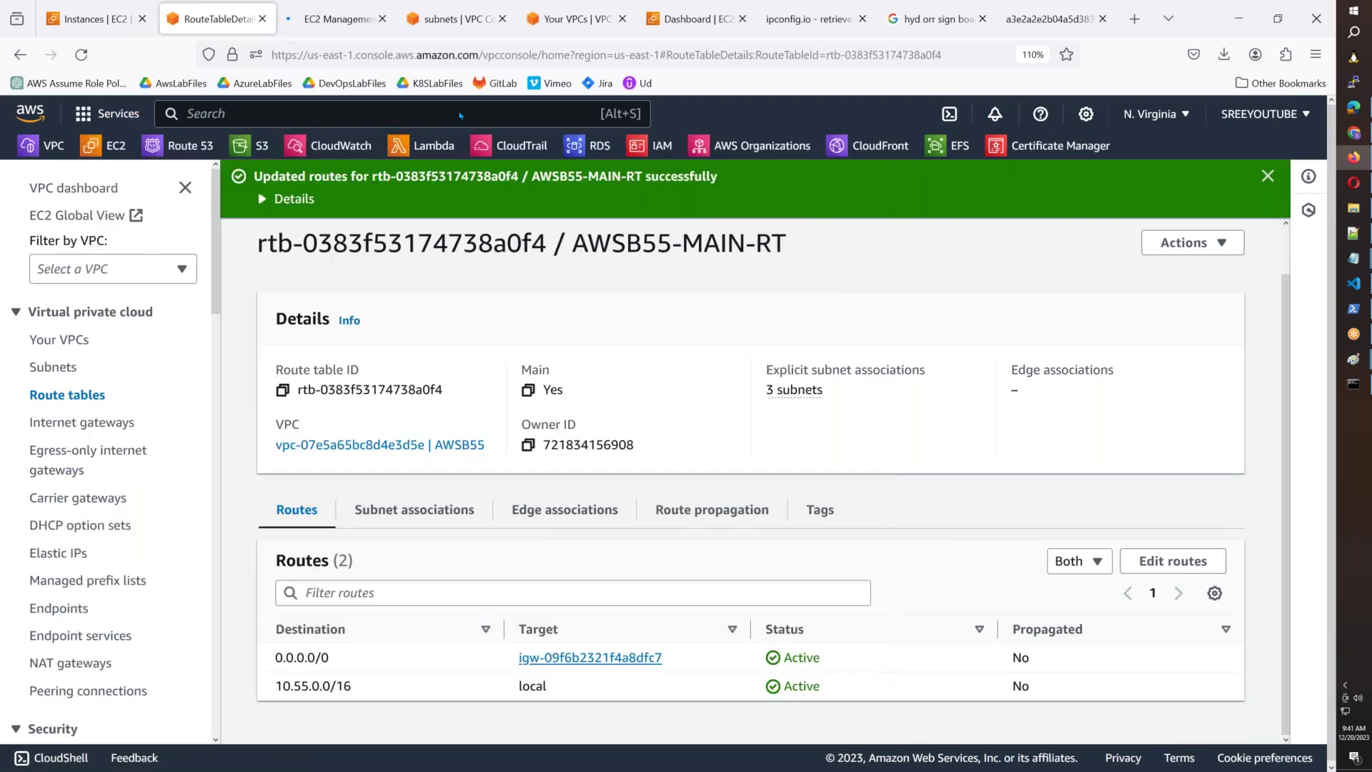
click(327, 21)
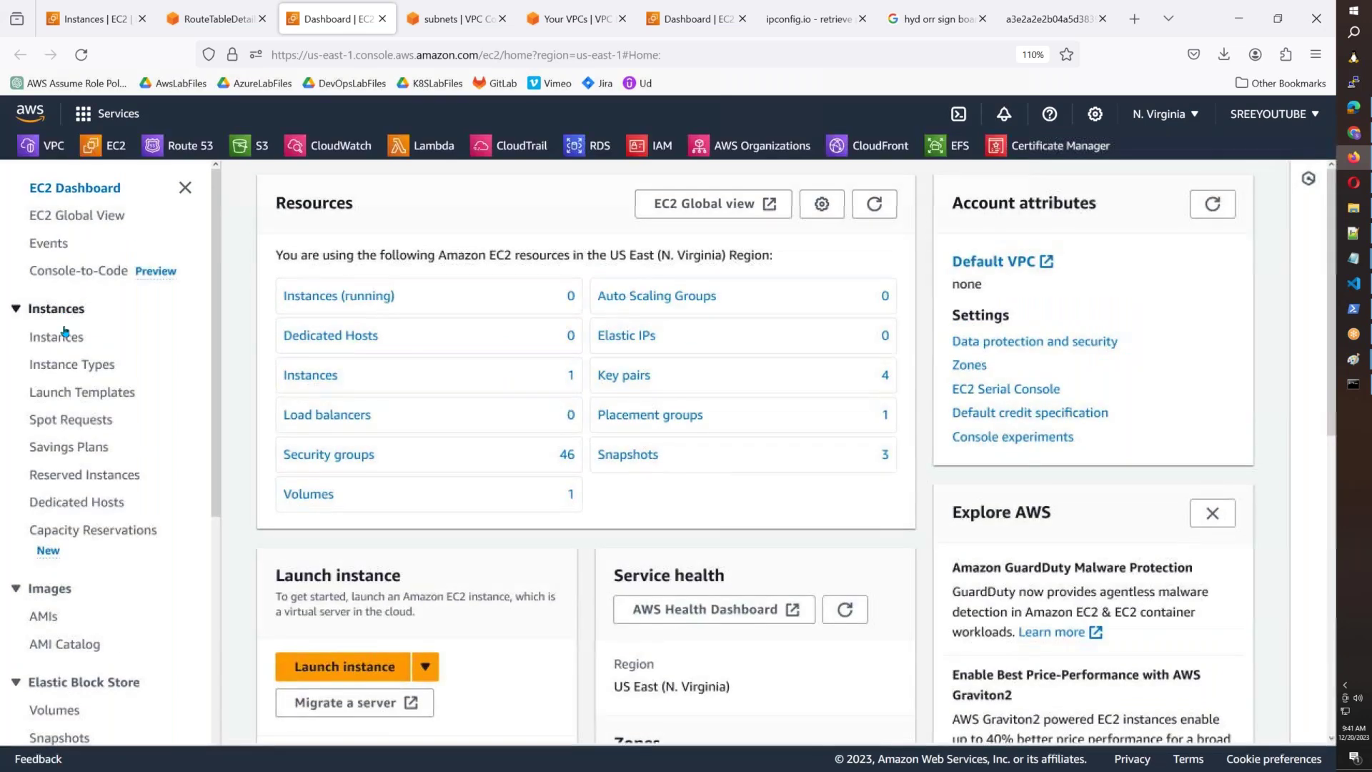
click(57, 337)
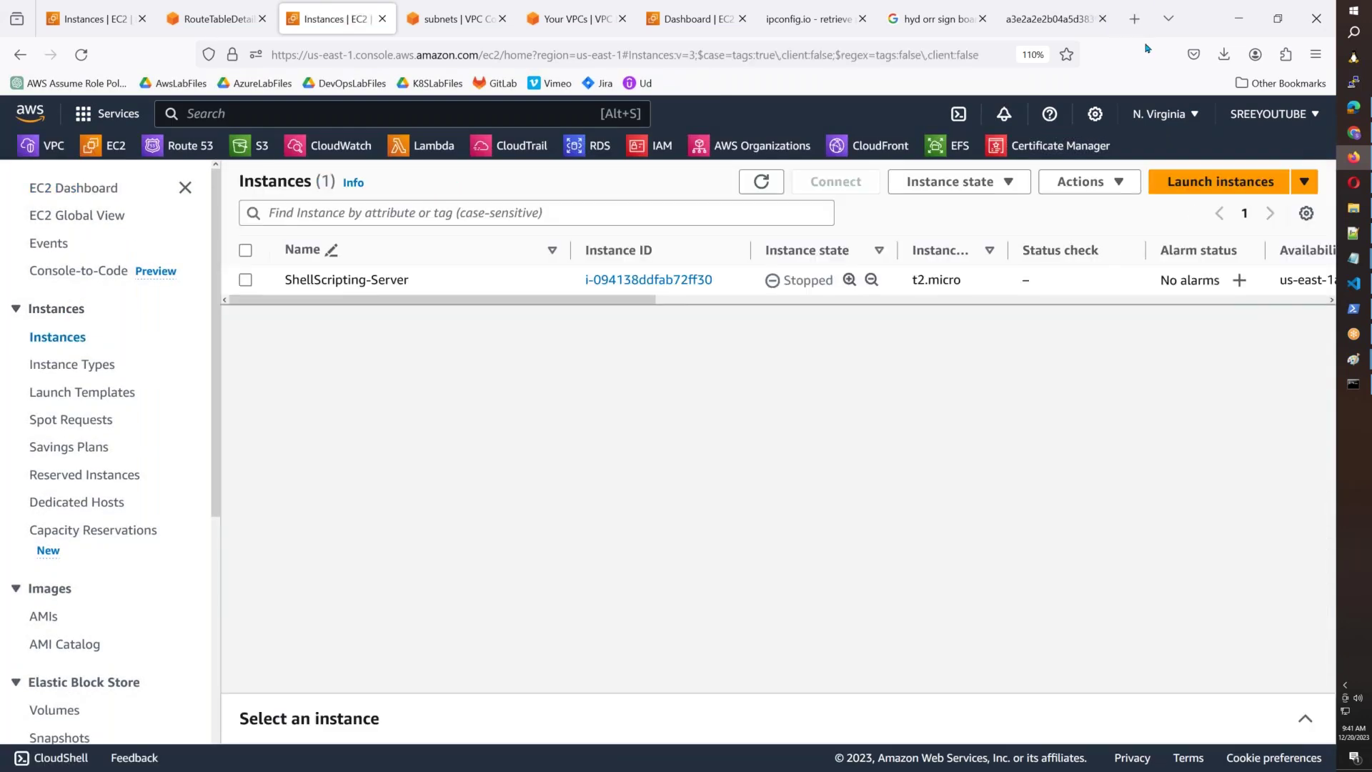
click(1181, 190)
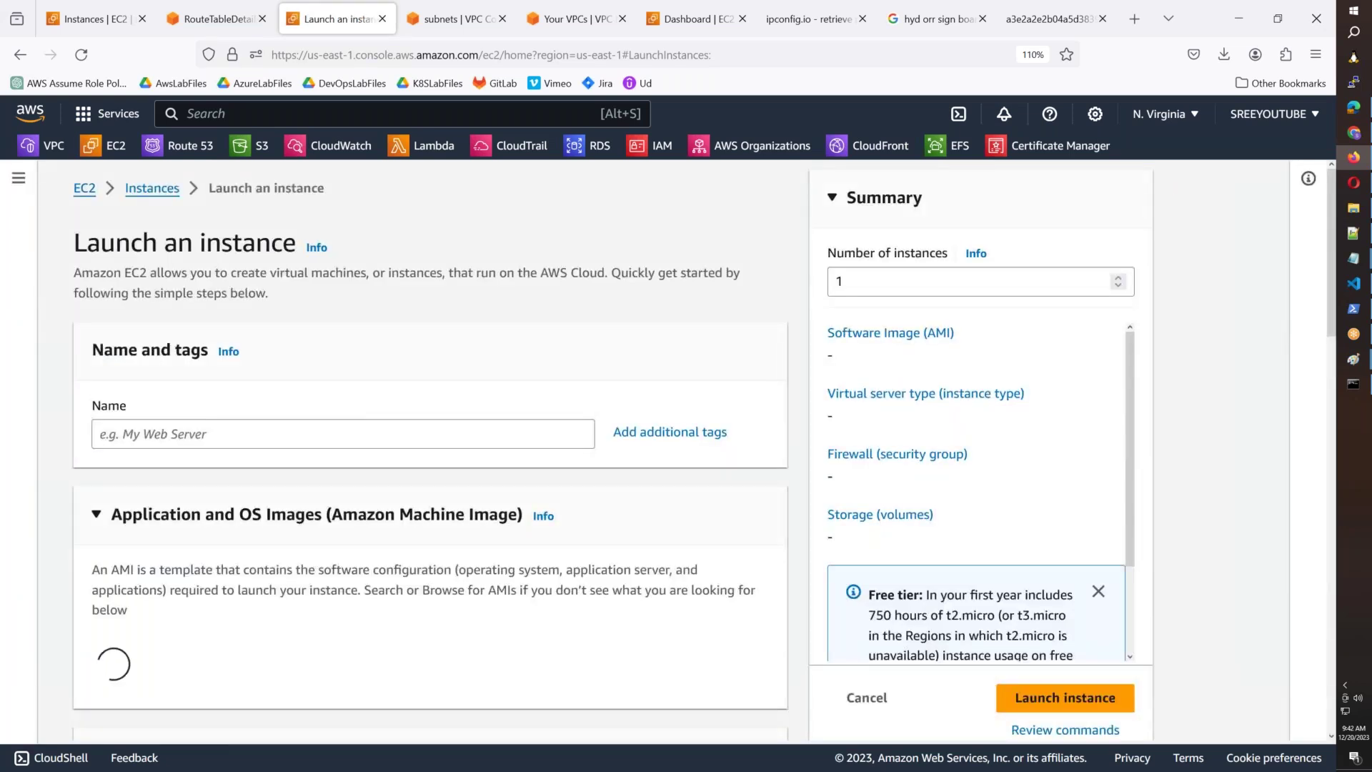
Name the new instance TestServer01, removing a mistyped extra 's'.
click(354, 432)
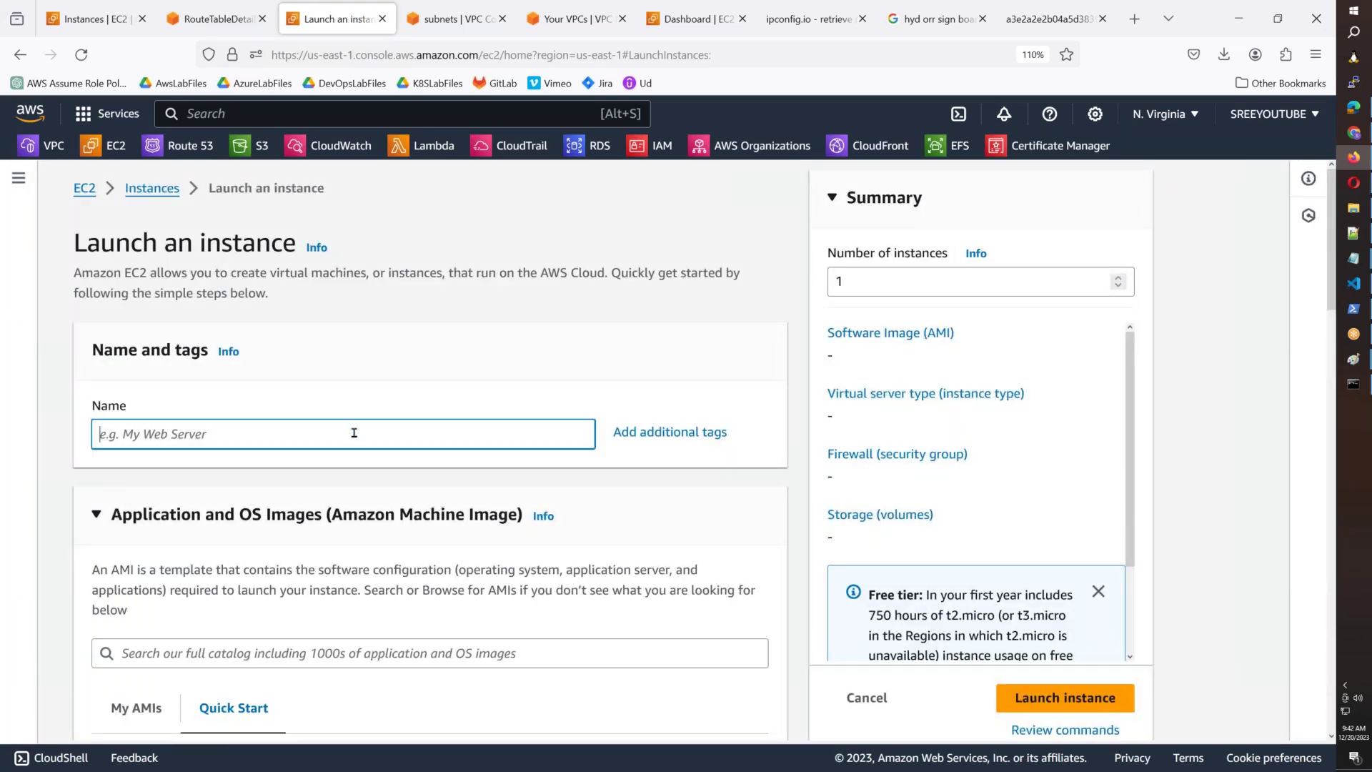
text(Test)
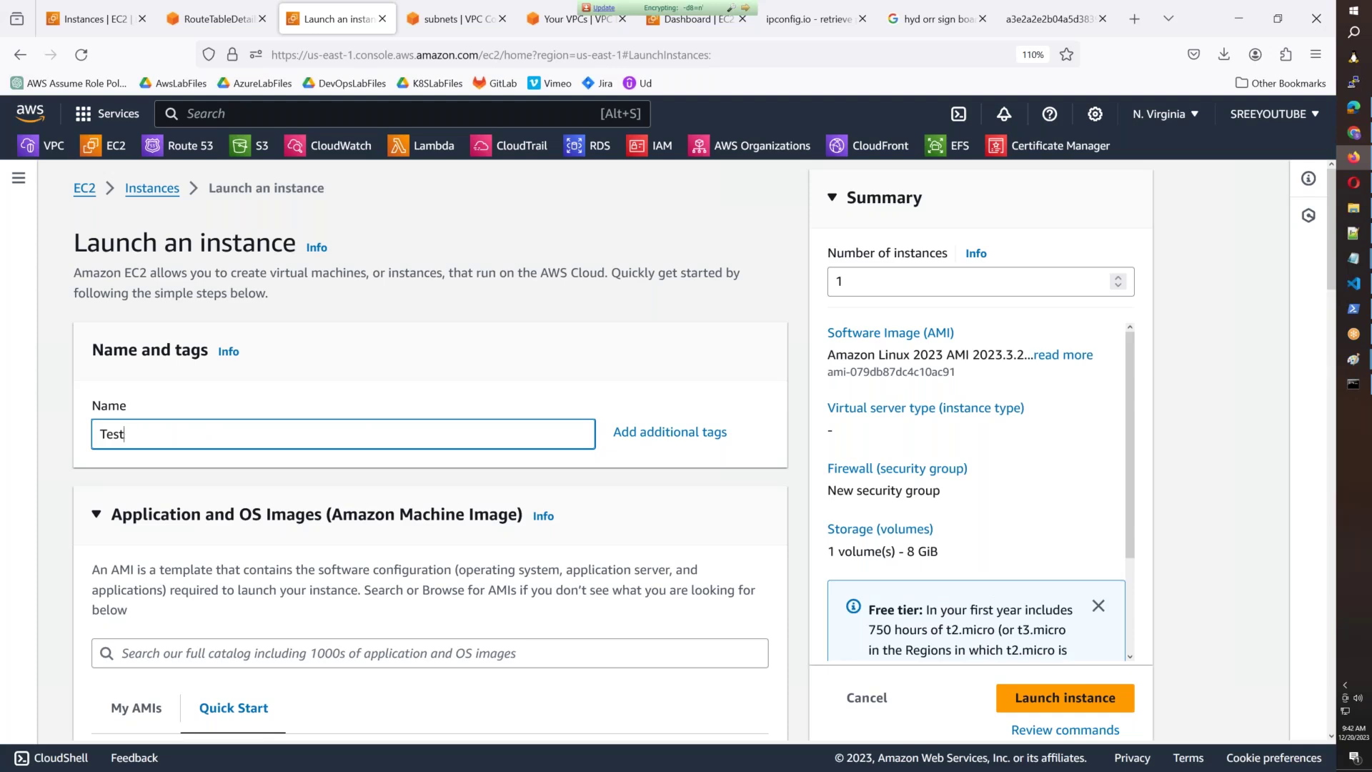
text(Sserver01)
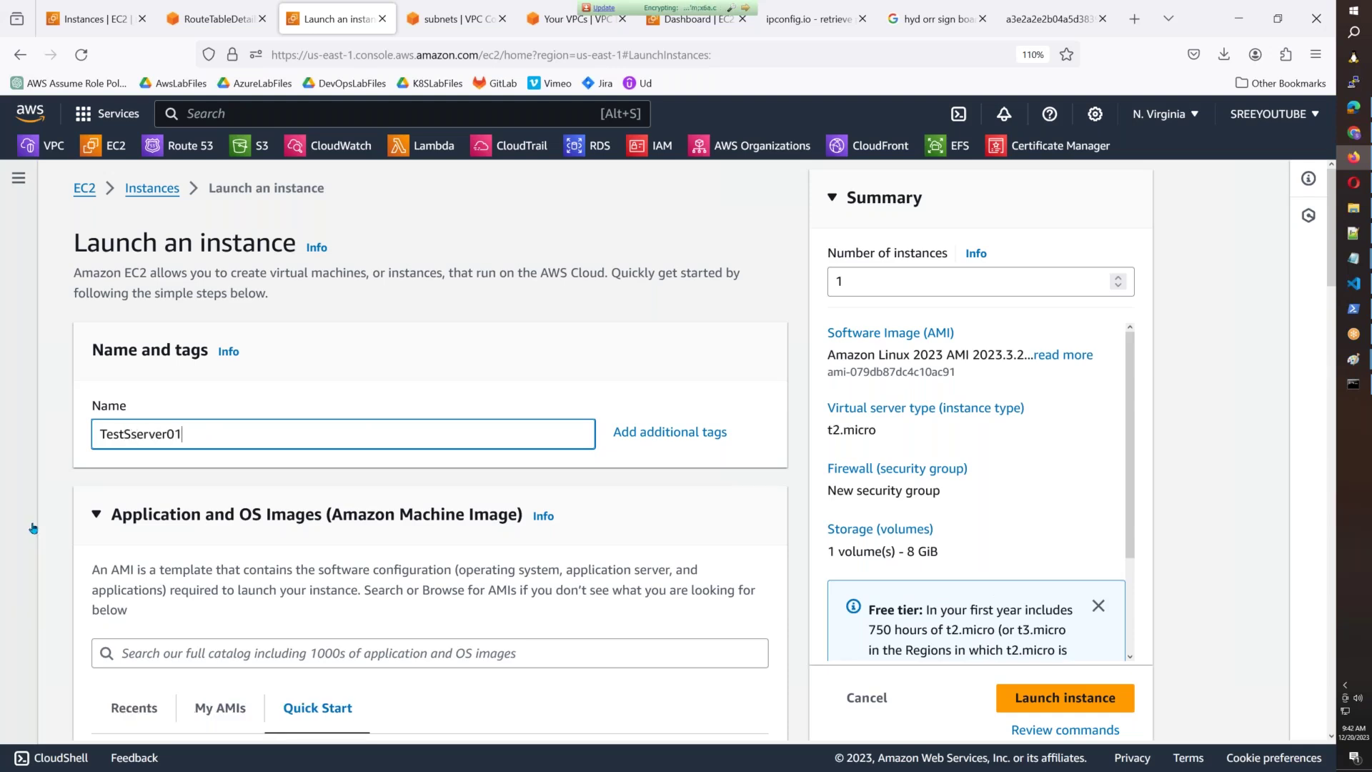
click(143, 434)
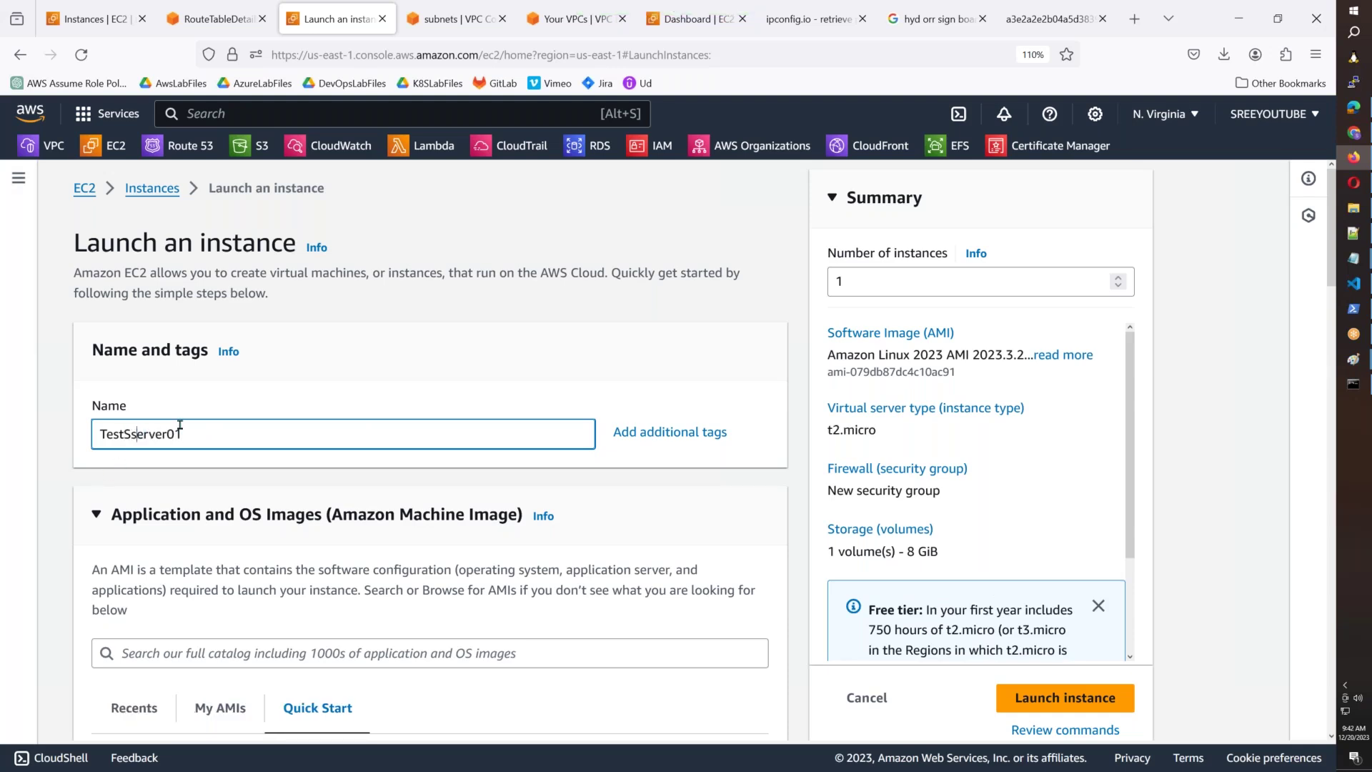
key(BackSpace)
scroll(370, 480, down, 4)
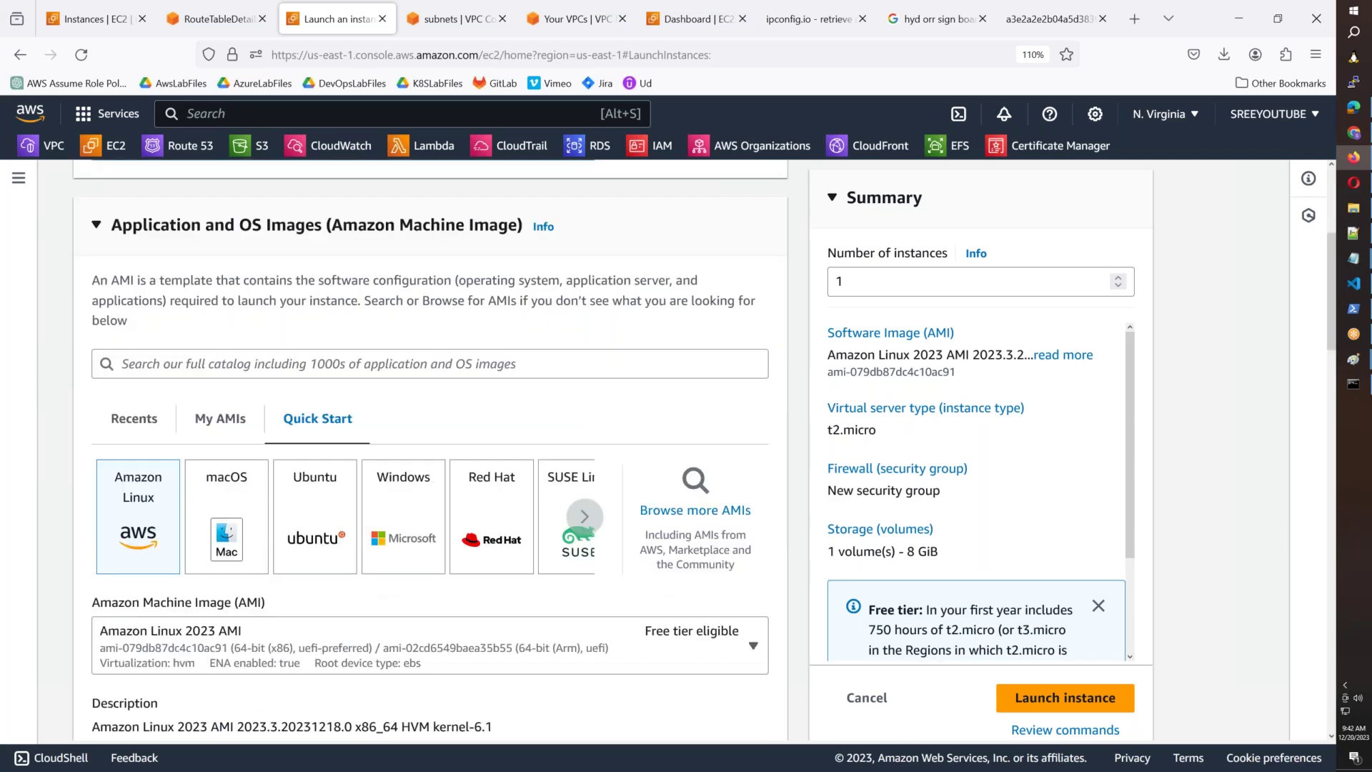
scroll(364, 482, down, 1)
Choose the Amazon Linux 2 AMI (Kernel 5.10) image, keeping t2.micro as the instance type.
click(346, 534)
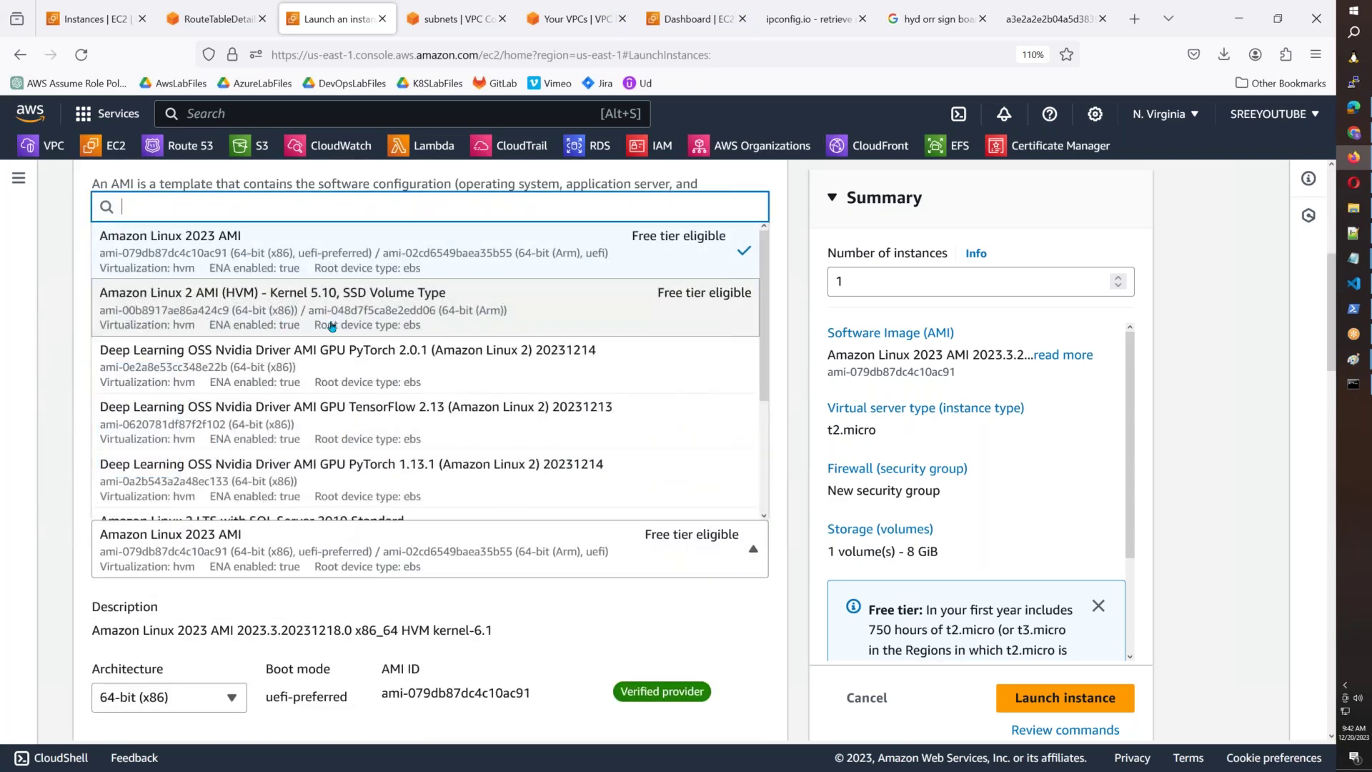
click(332, 327)
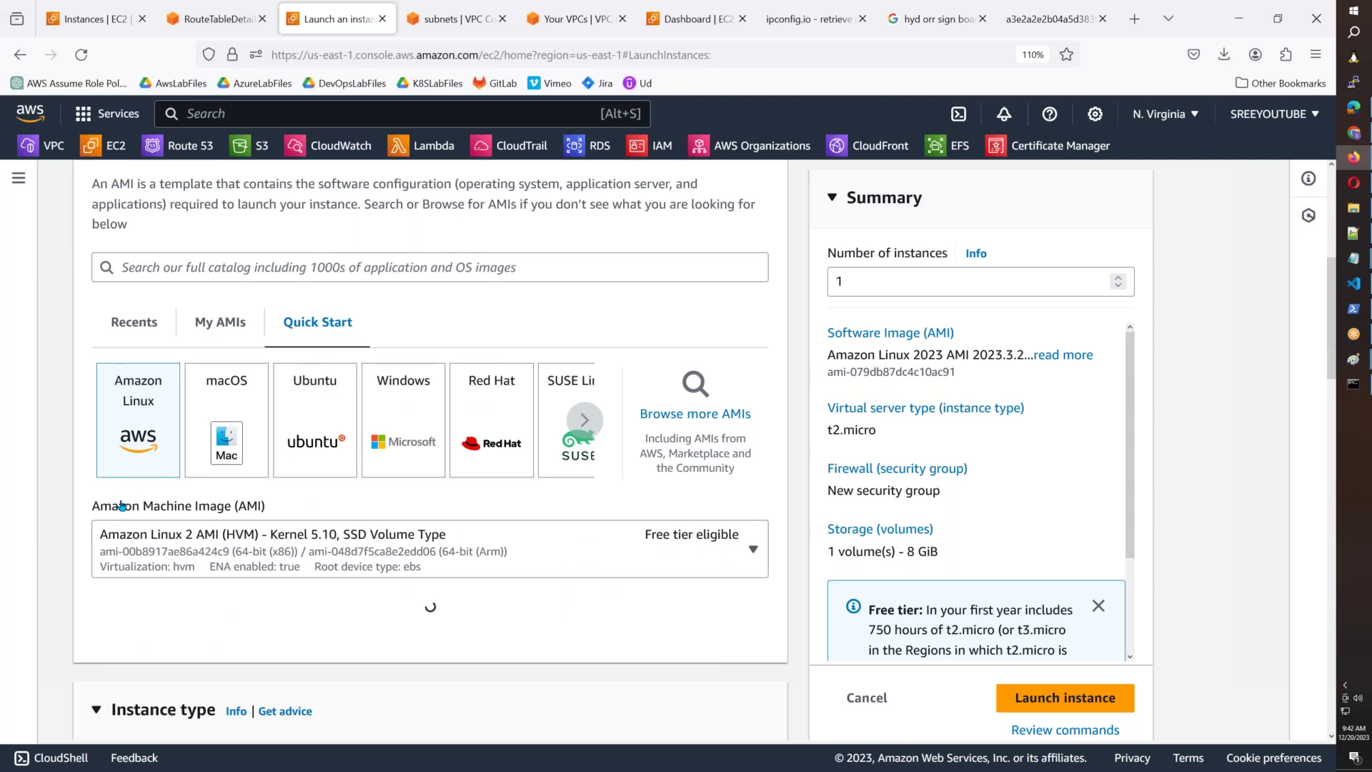
scroll(286, 378, down, 2)
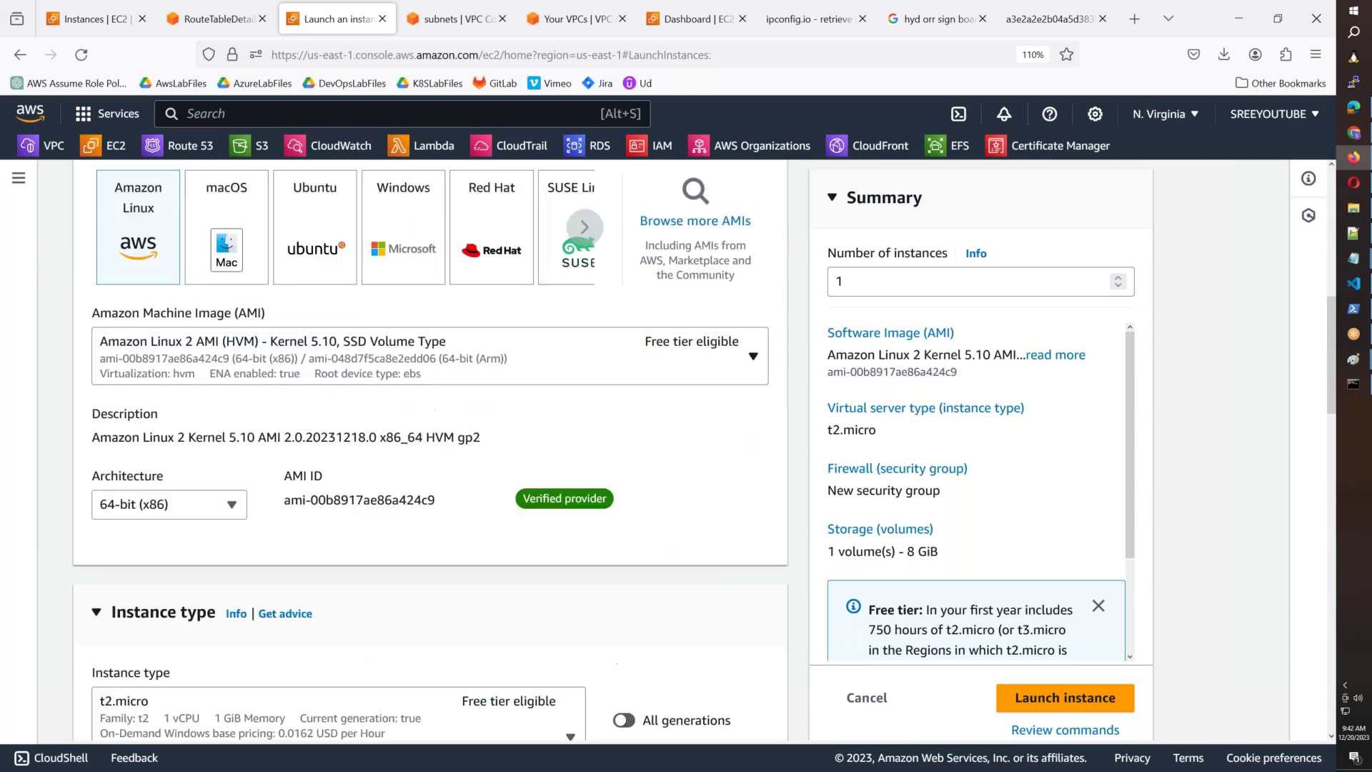
scroll(429, 451, down, 1)
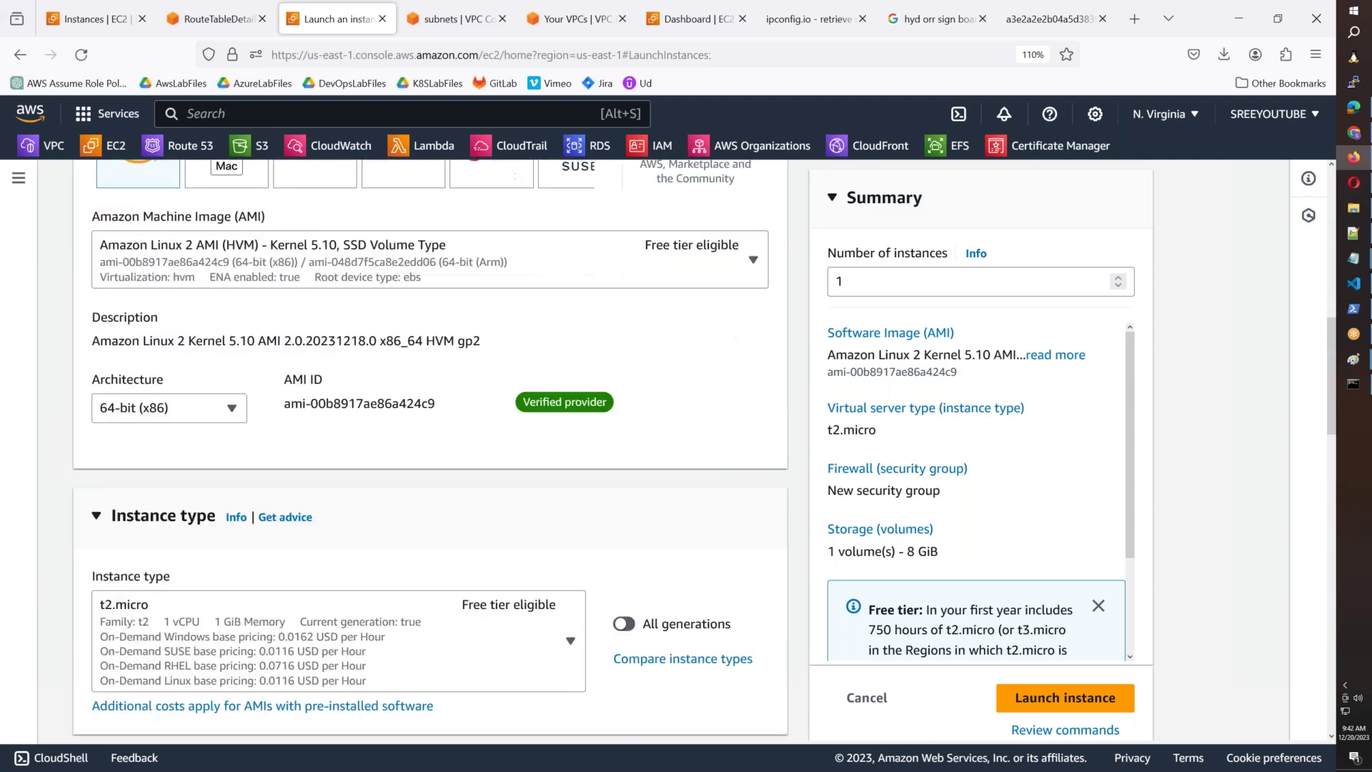
scroll(273, 455, down, 2)
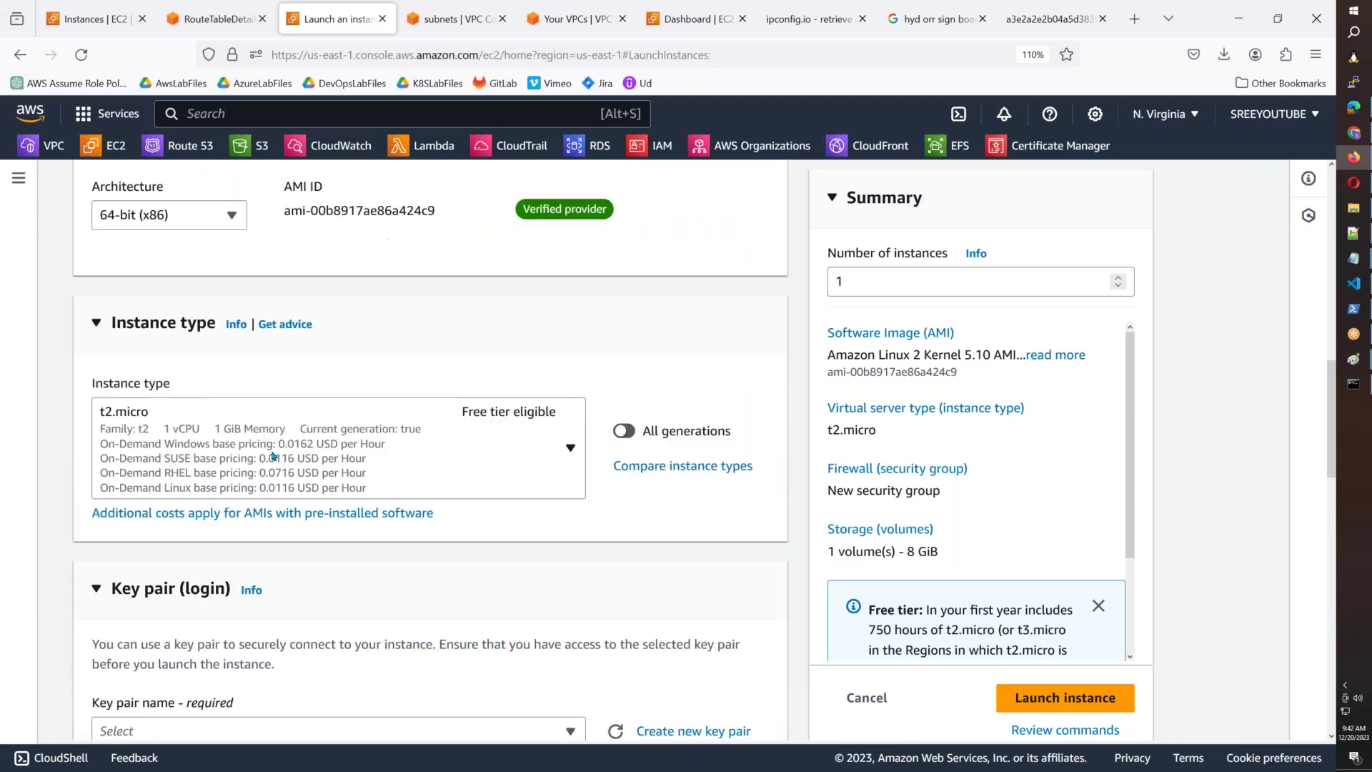
scroll(272, 455, down, 2)
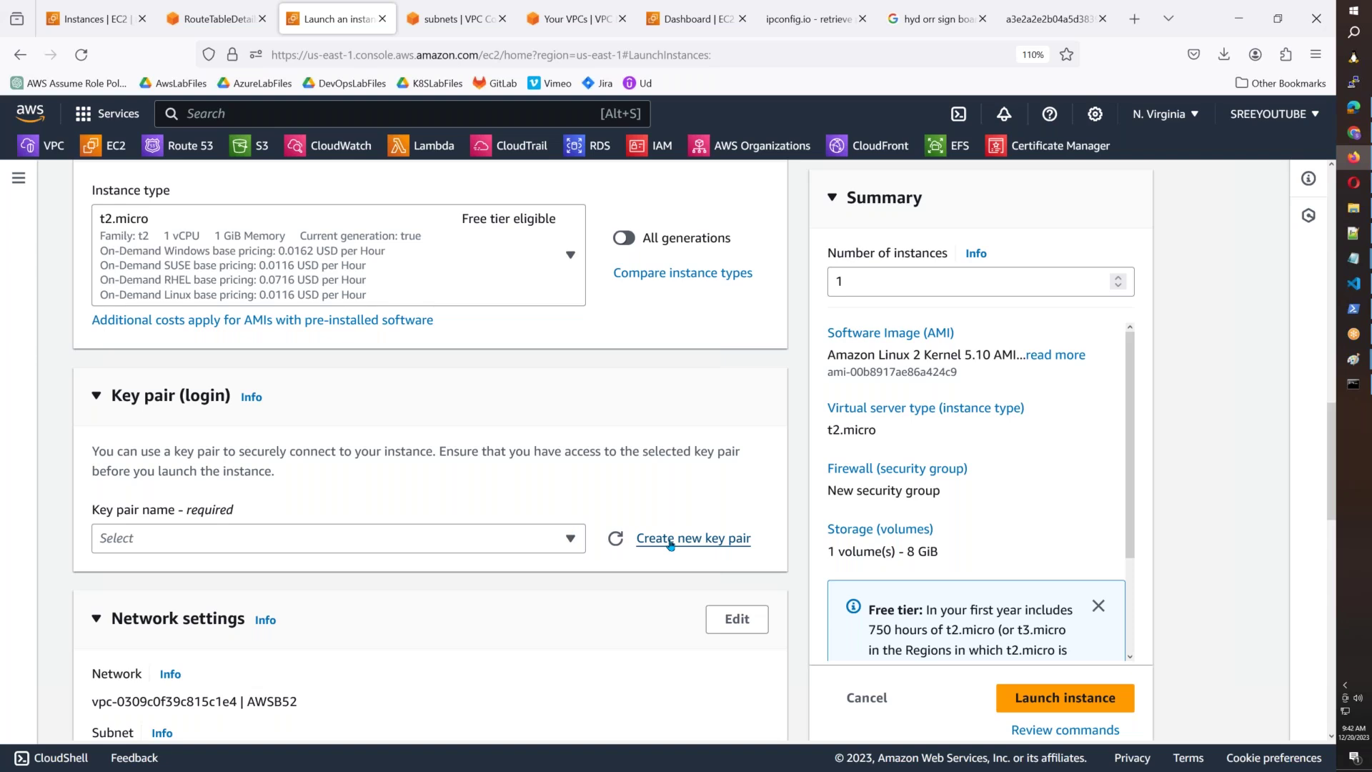
Create key pair AWSB55-KP and save its .pem file into the AWSB55 folder.
click(670, 540)
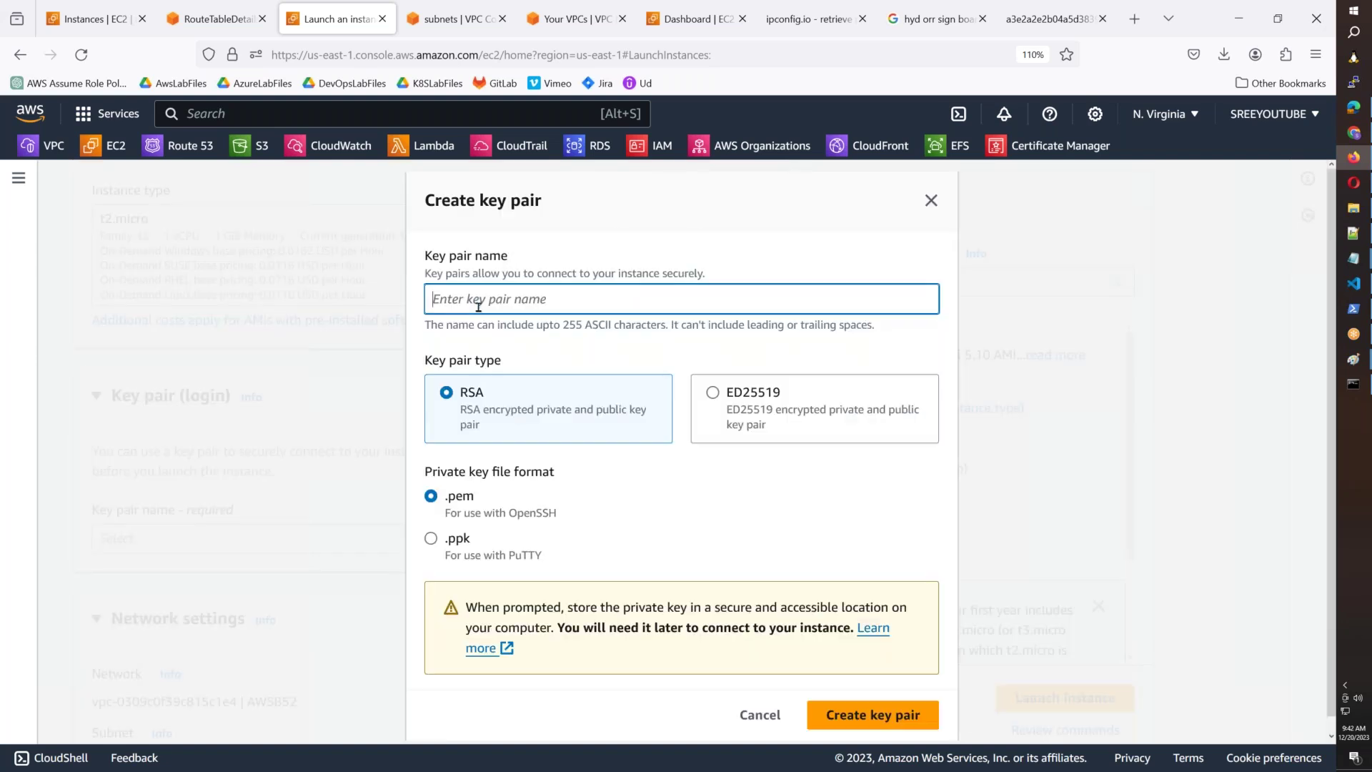
text(AWSB55-KP)
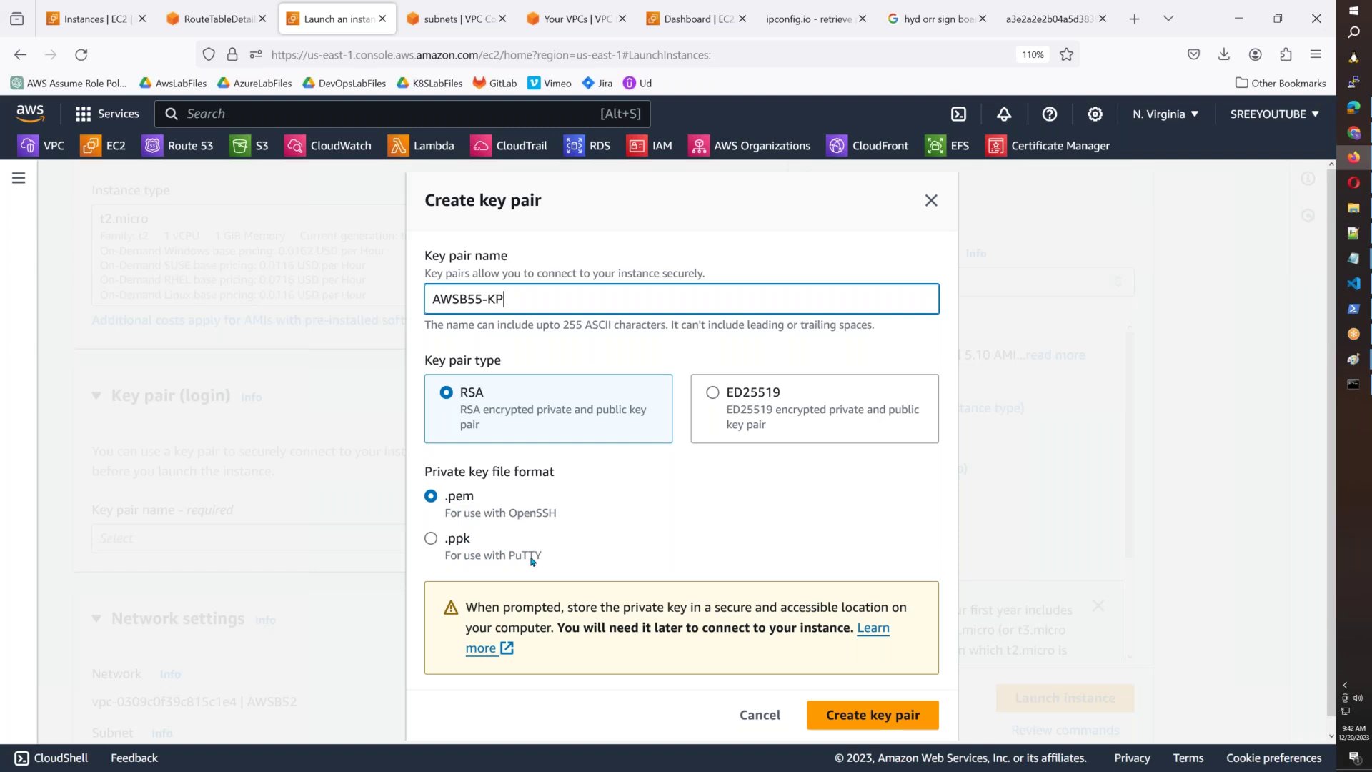
click(886, 729)
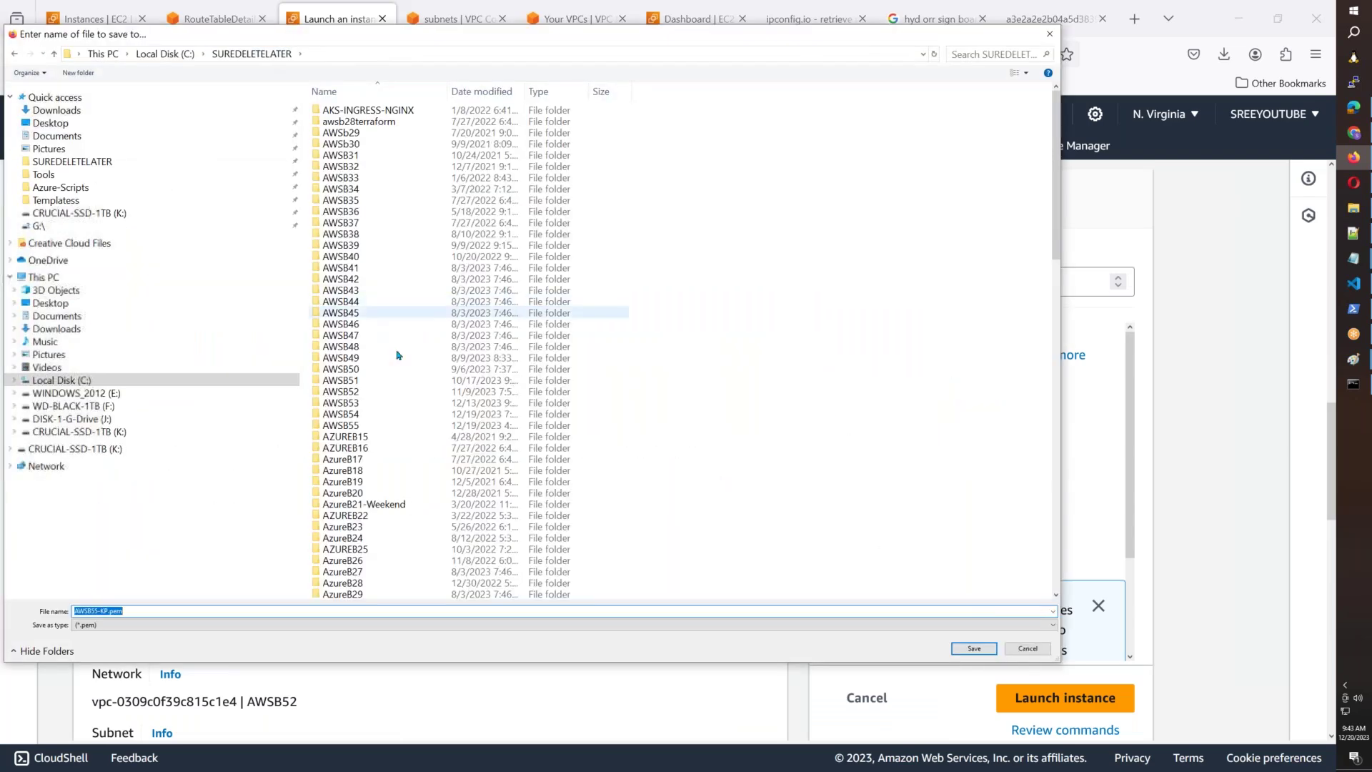
double_click(342, 426)
click(973, 648)
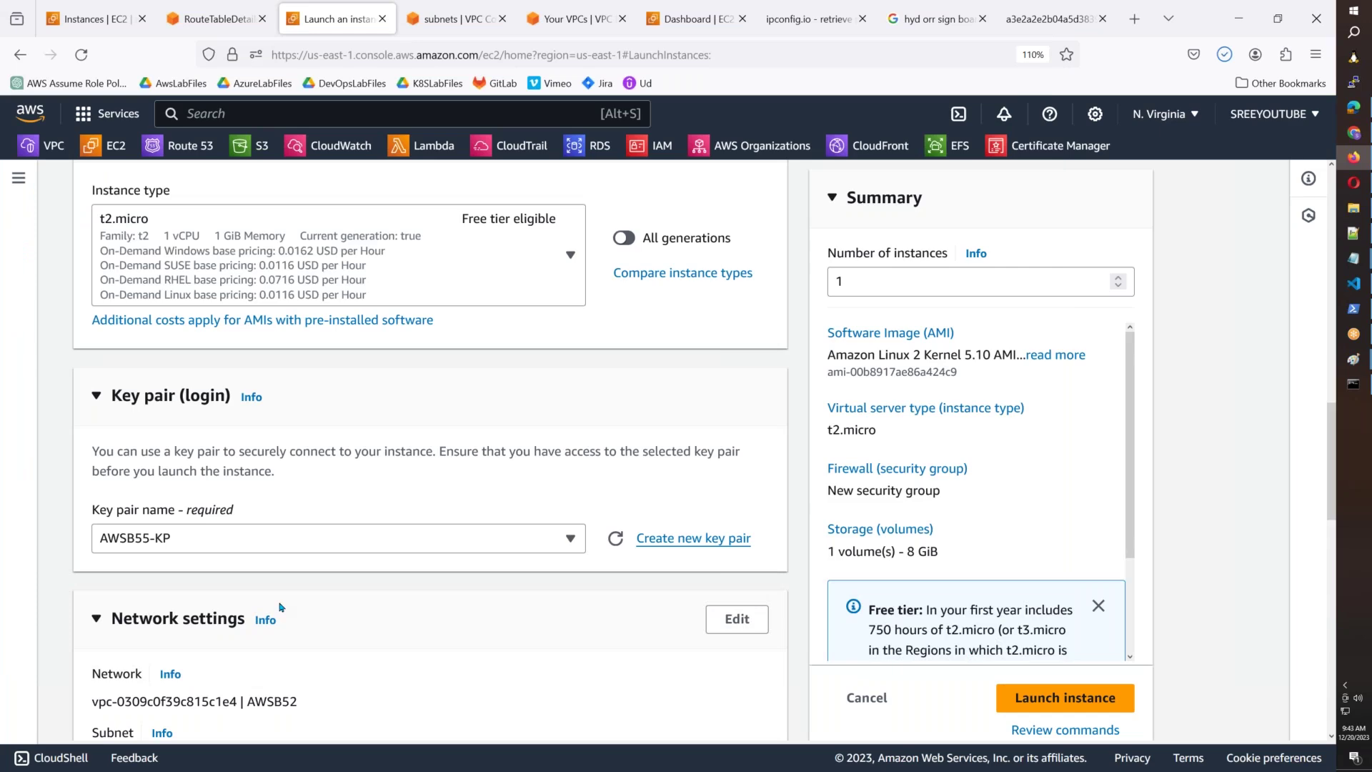
Set the network settings to the AWSB55 VPC and AWSB55-Public-Subnet-1.
scroll(280, 607, down, 4)
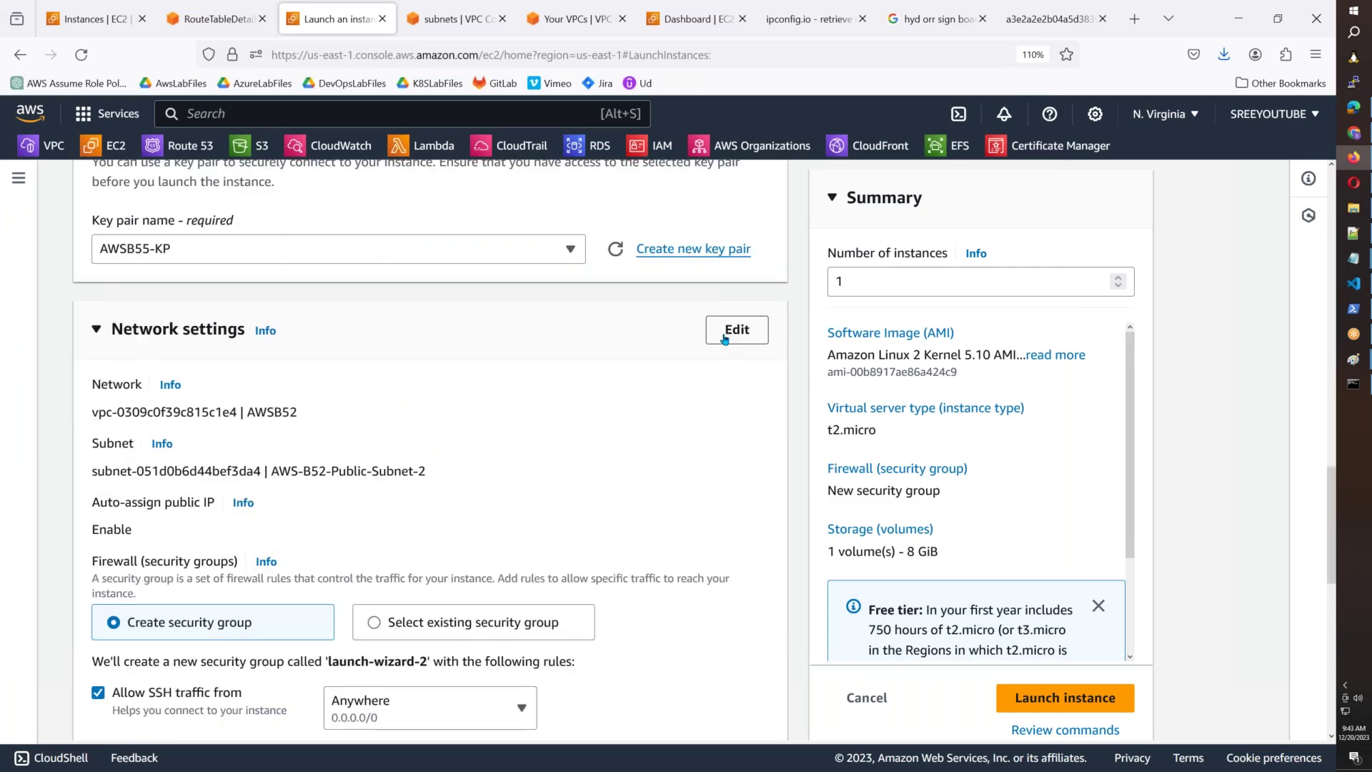
click(724, 339)
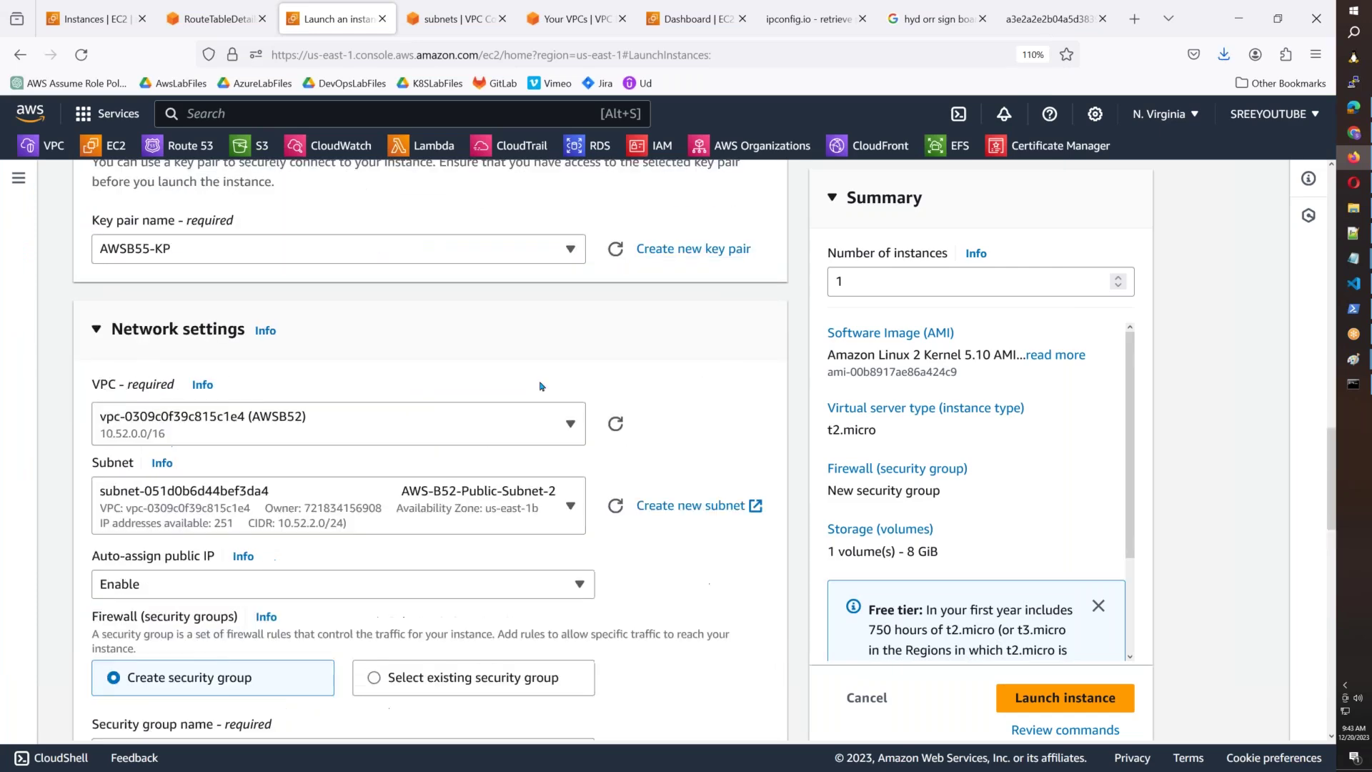
click(360, 433)
scroll(336, 560, down, 4)
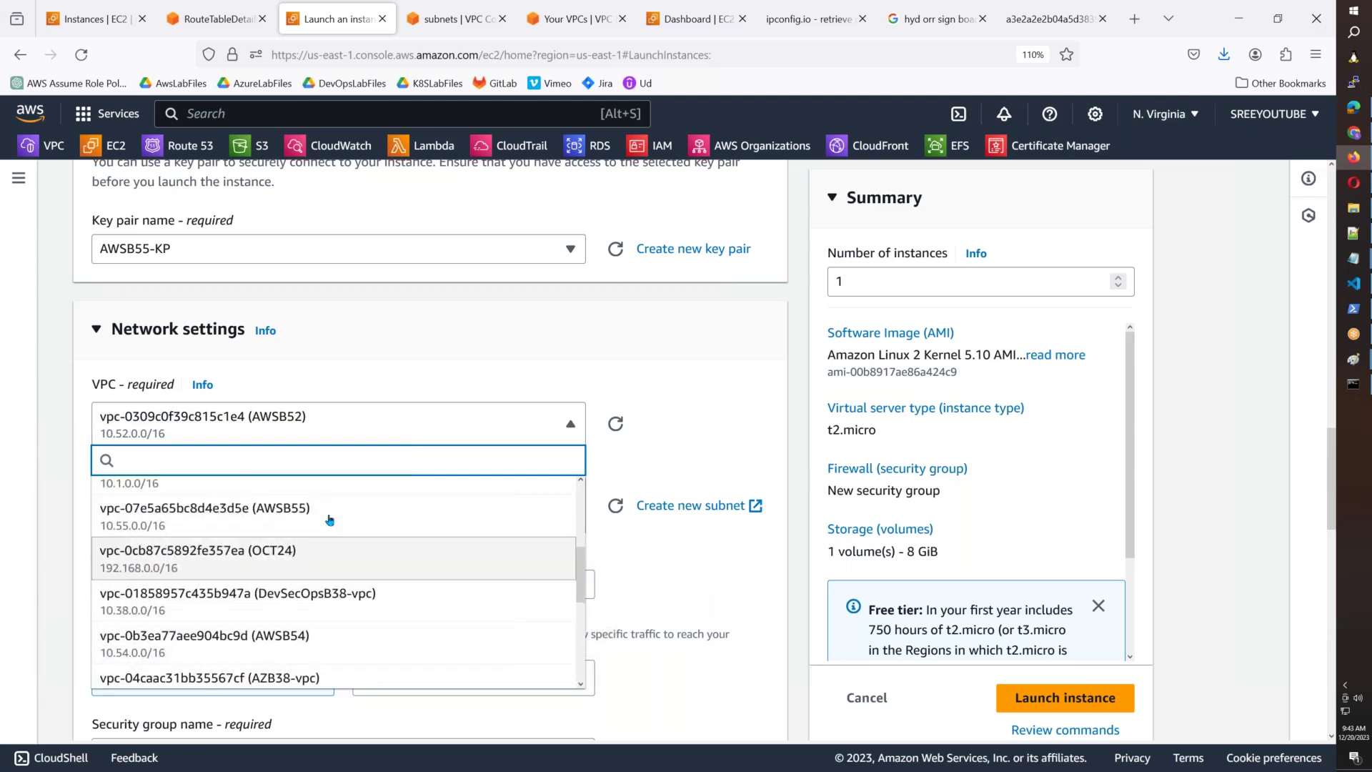
click(330, 520)
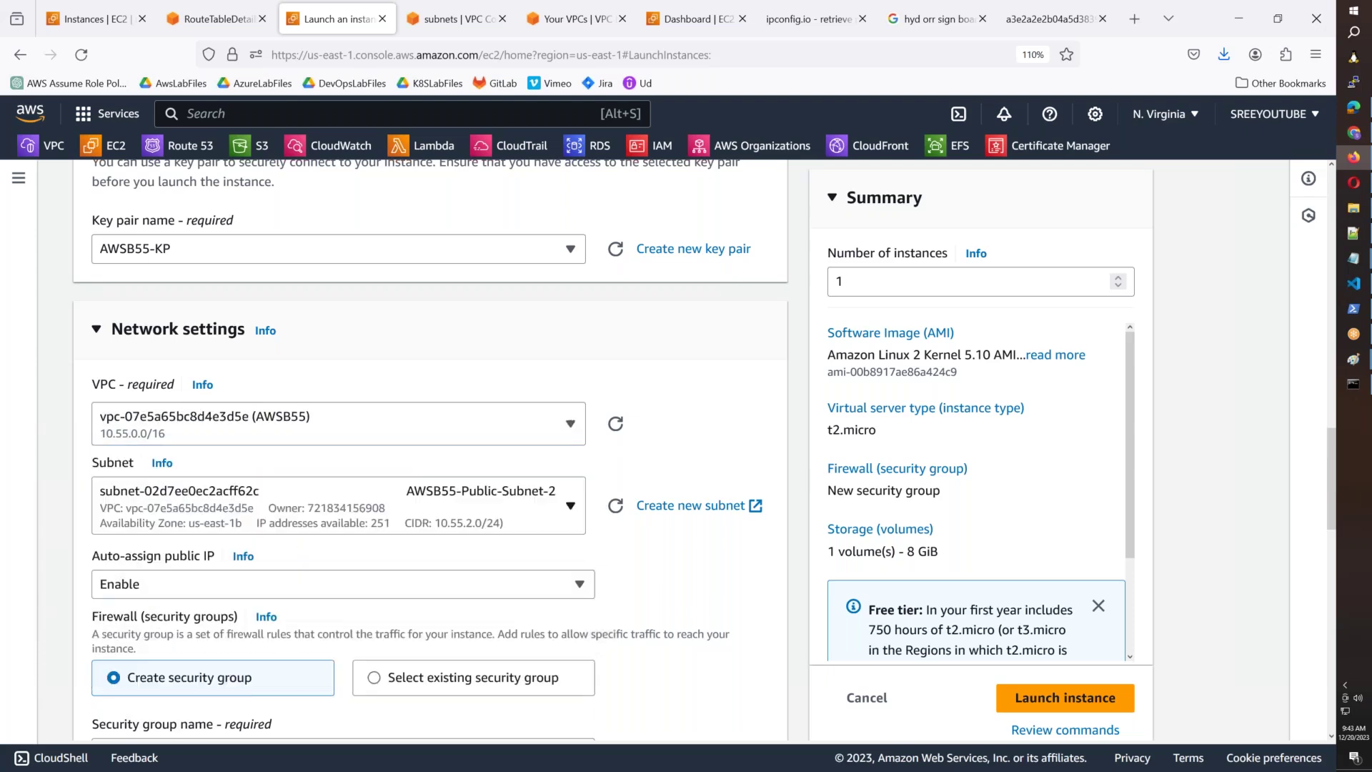
click(373, 519)
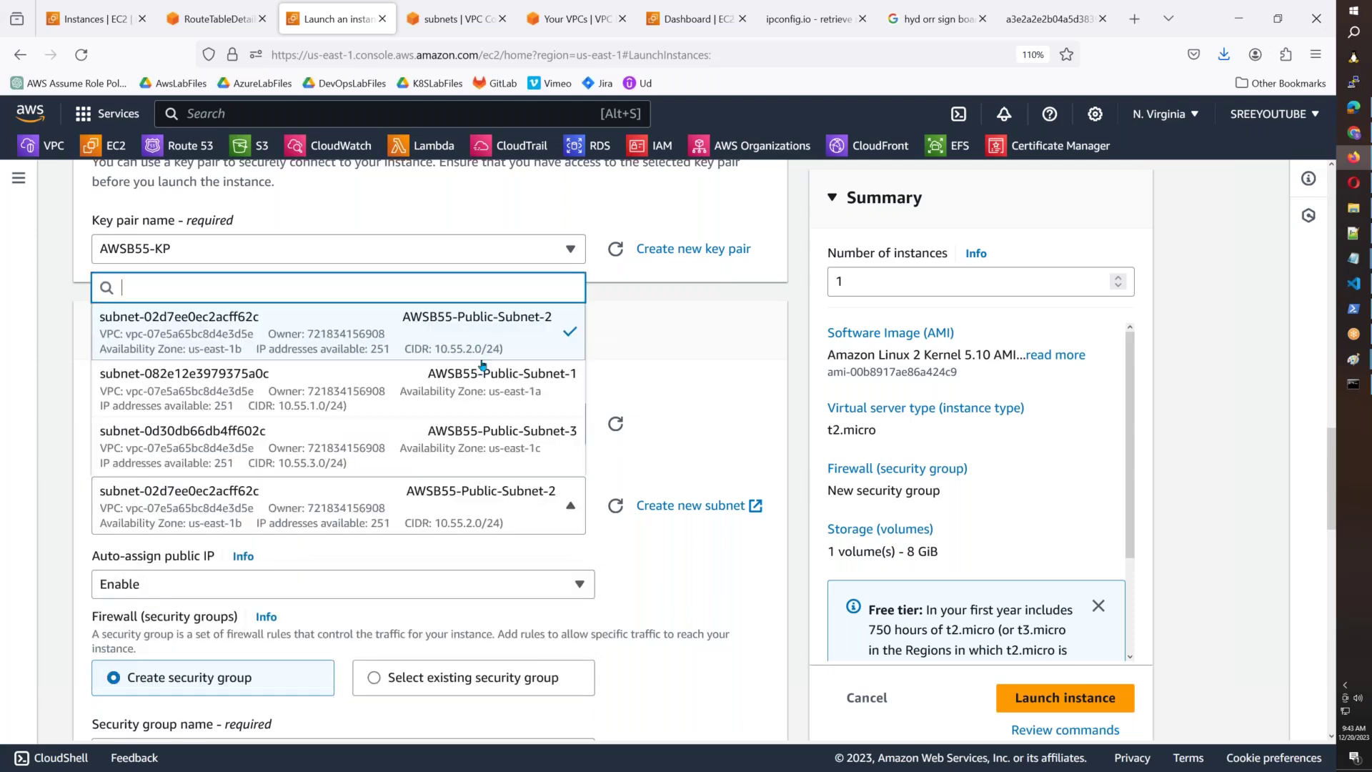
click(483, 379)
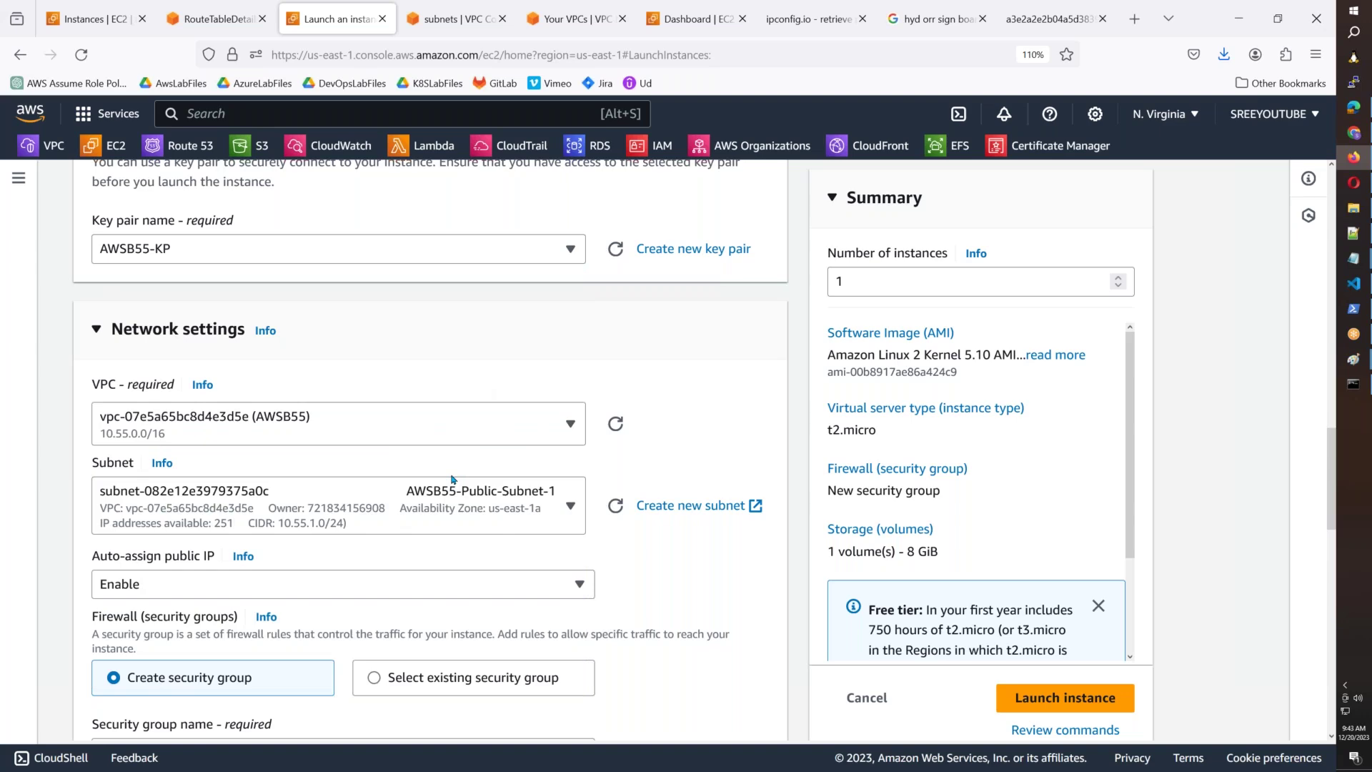
Name the new security group AllowAllTraffic and use AllowAllTraffic as its description.
scroll(452, 479, down, 4)
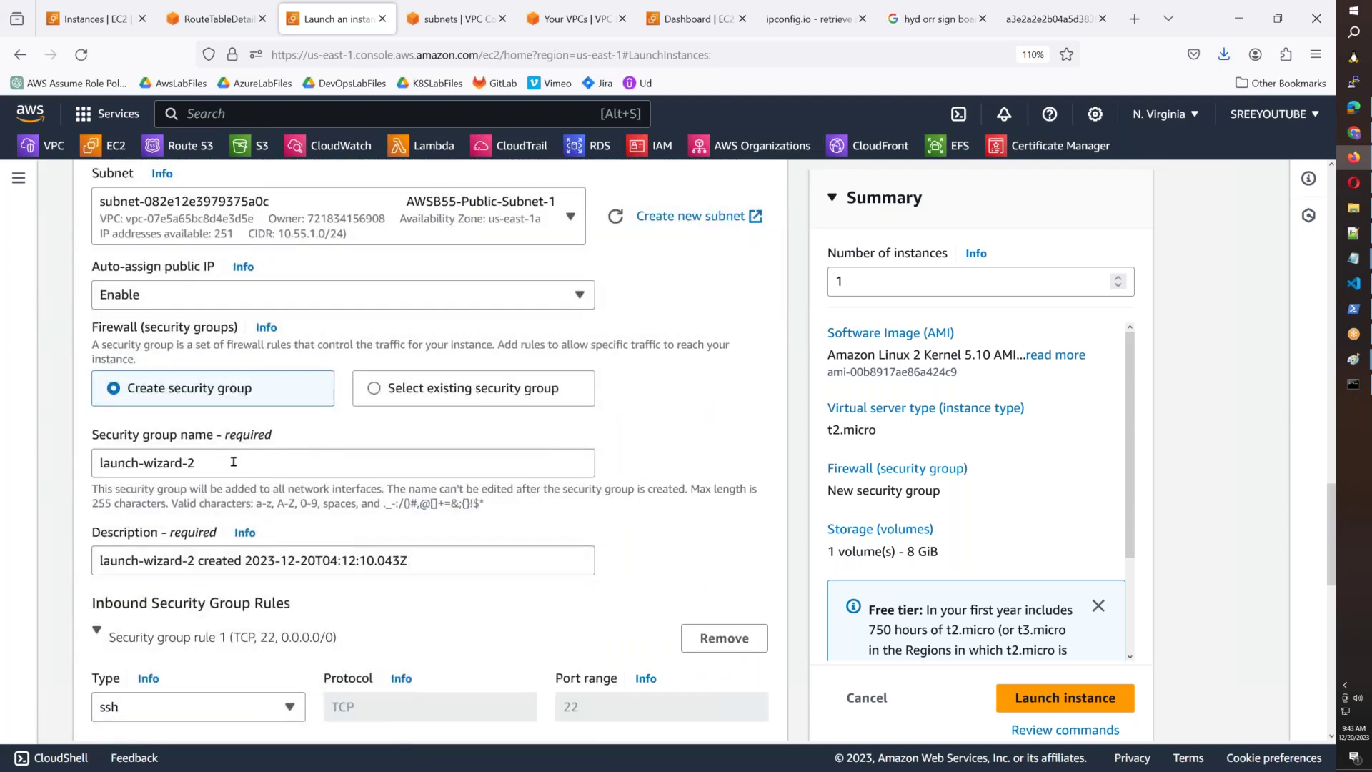
drag(233, 462, 68, 471)
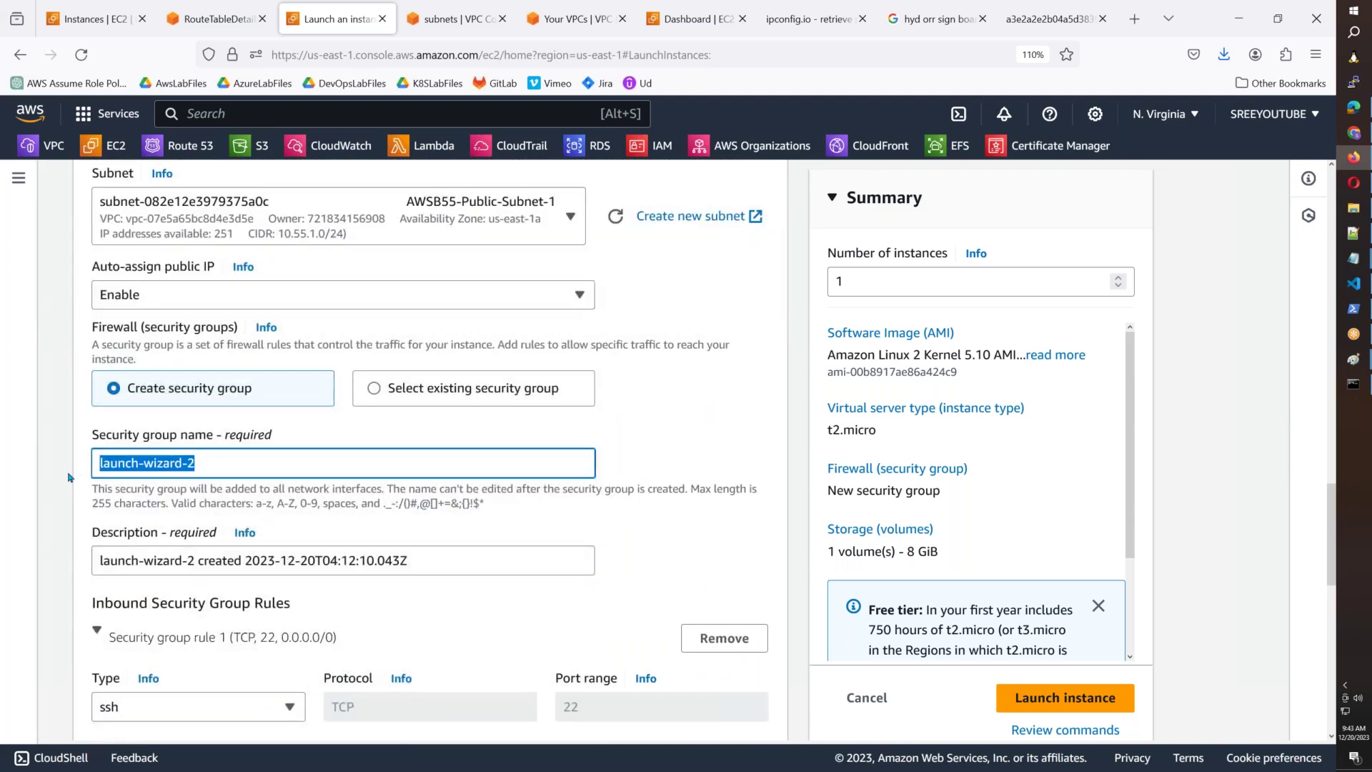
text(AllowA)
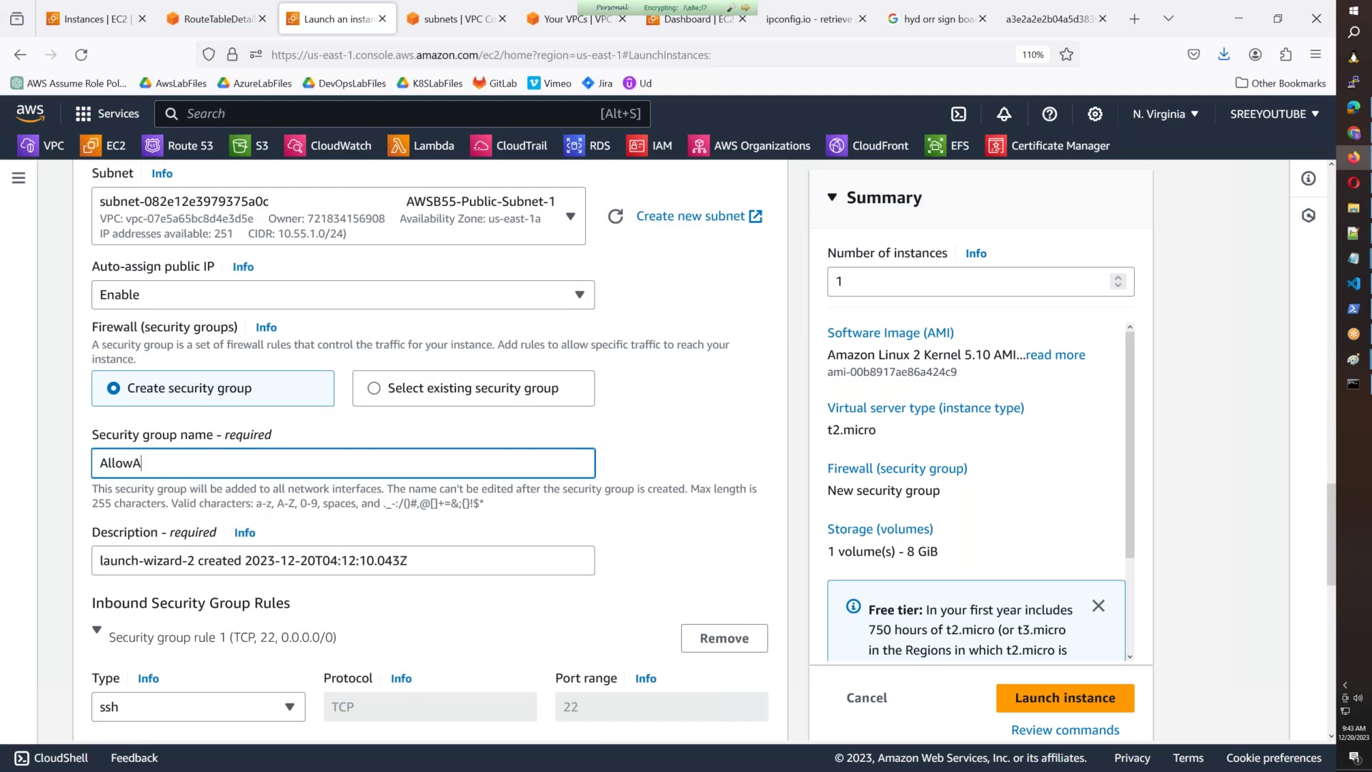
text(llTraffic)
key(ctrl+a)
key(ctrl+c)
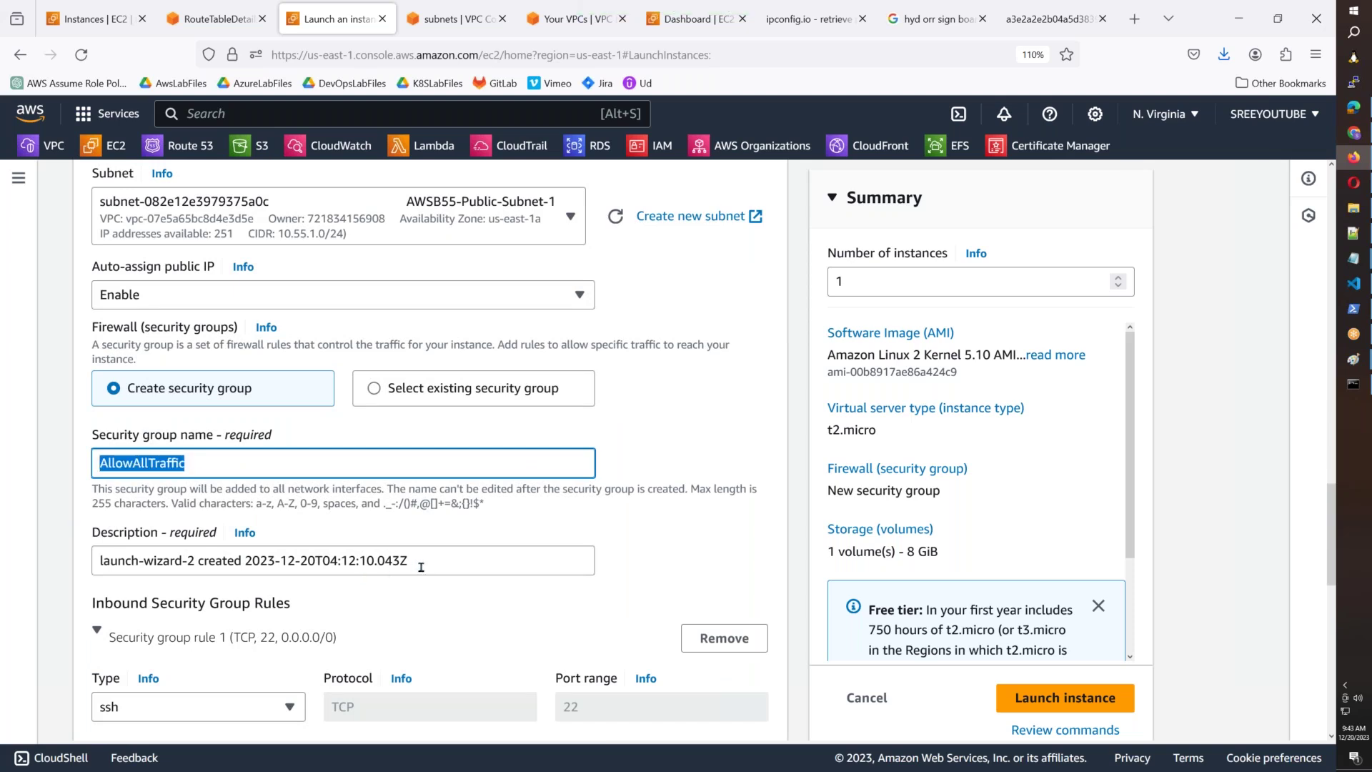
click(399, 566)
key(ctrl+a)
key(ctrl+v)
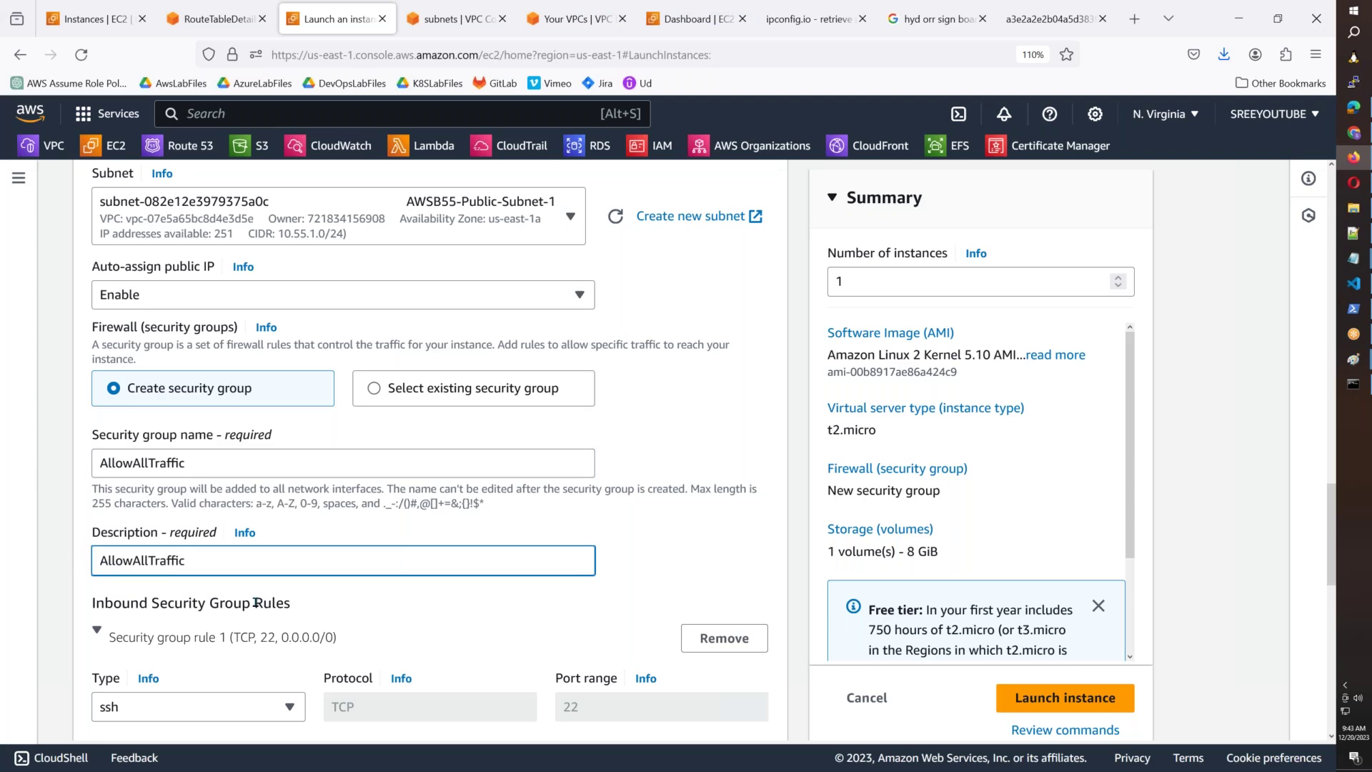
Make the inbound rule allow all traffic and launch the instance.
scroll(256, 603, down, 3)
click(198, 513)
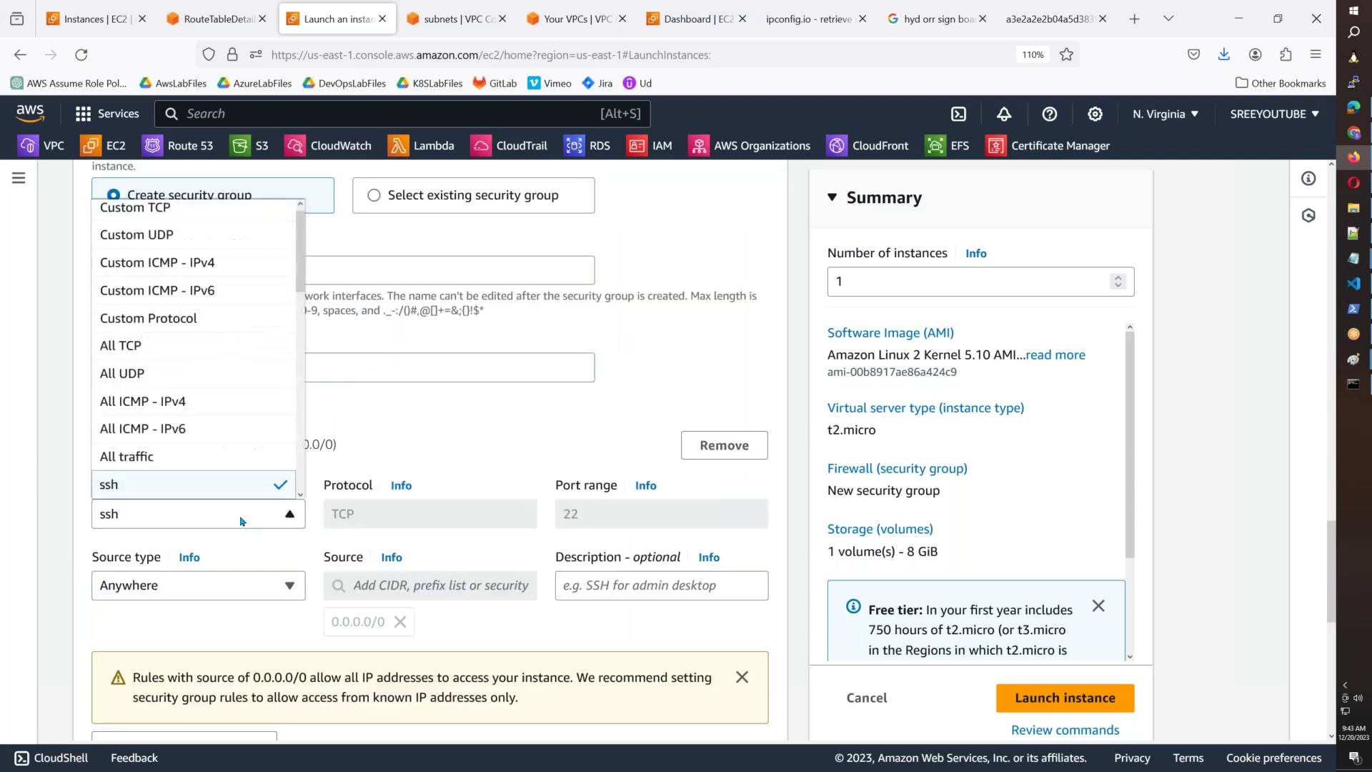
click(194, 461)
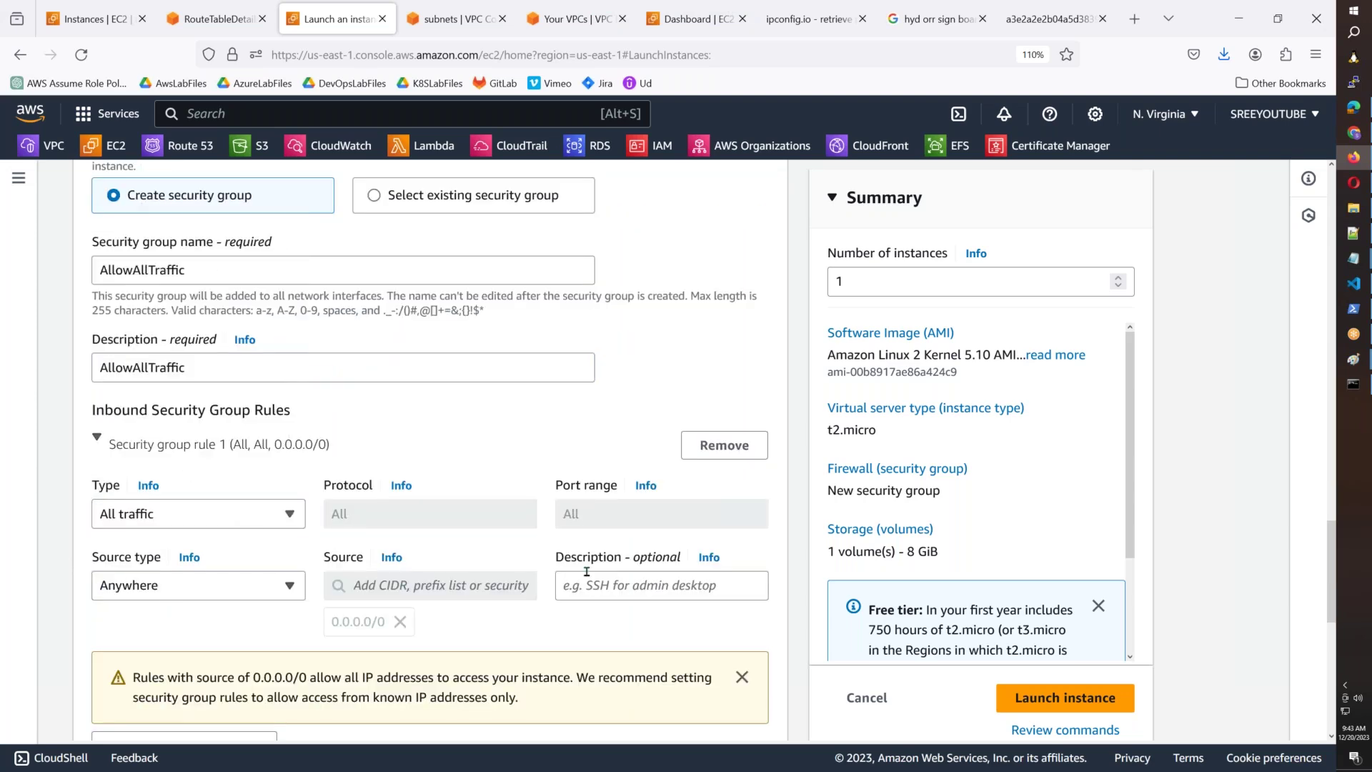
scroll(586, 572, down, 9)
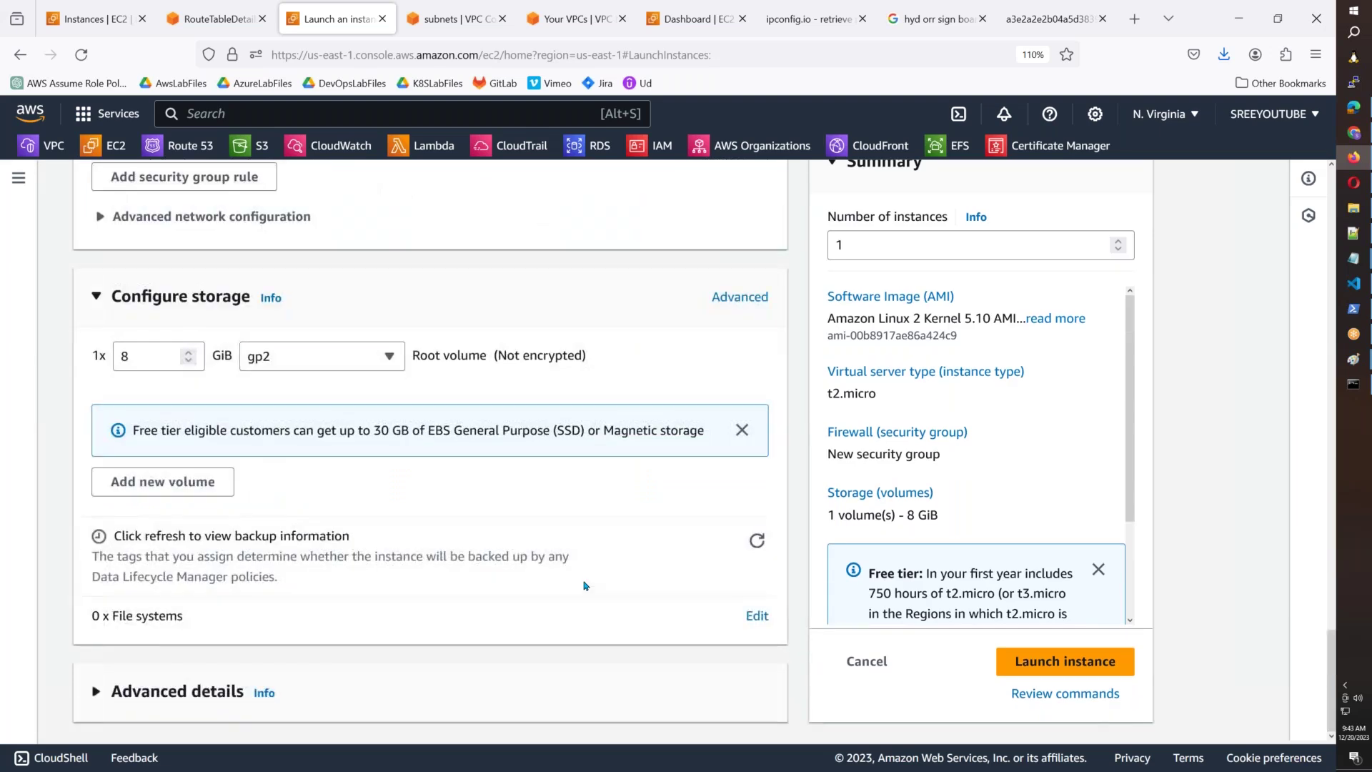
scroll(568, 621, up, 12)
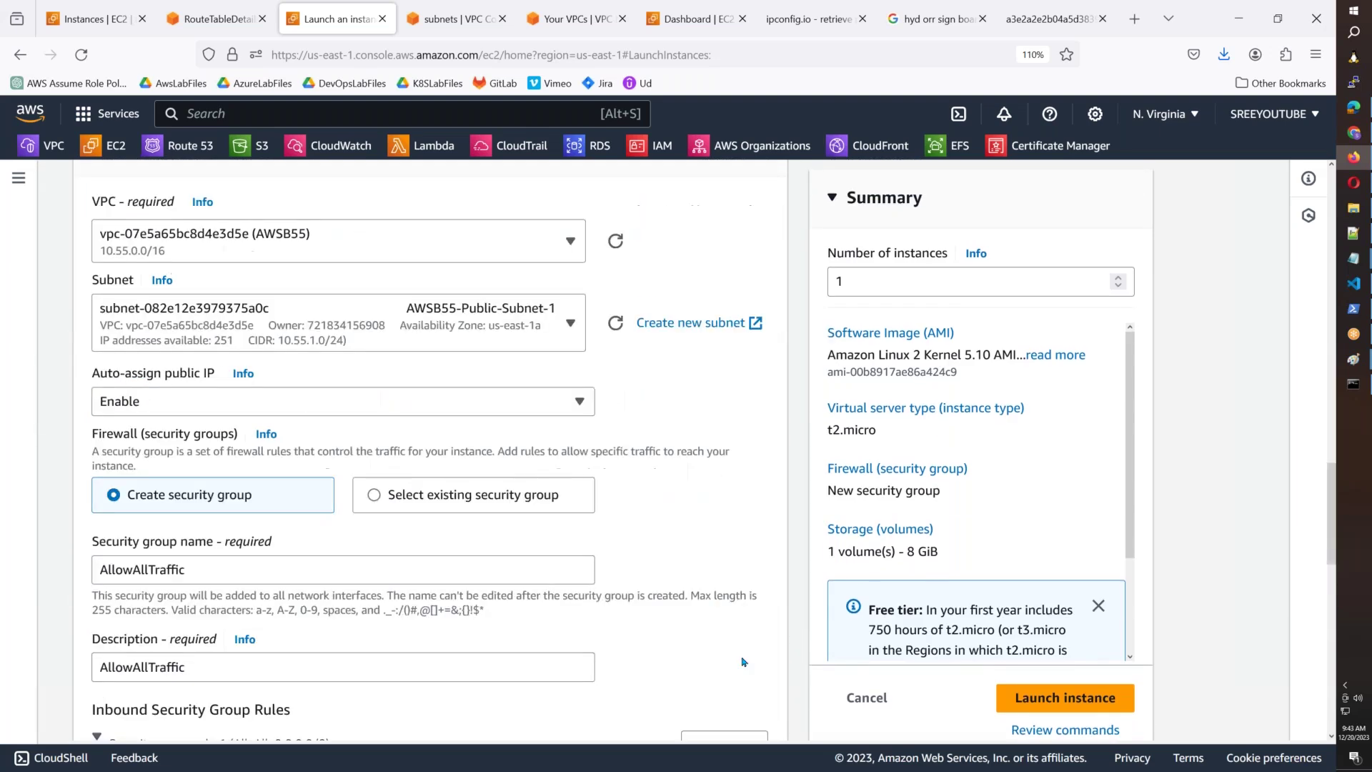
click(1124, 707)
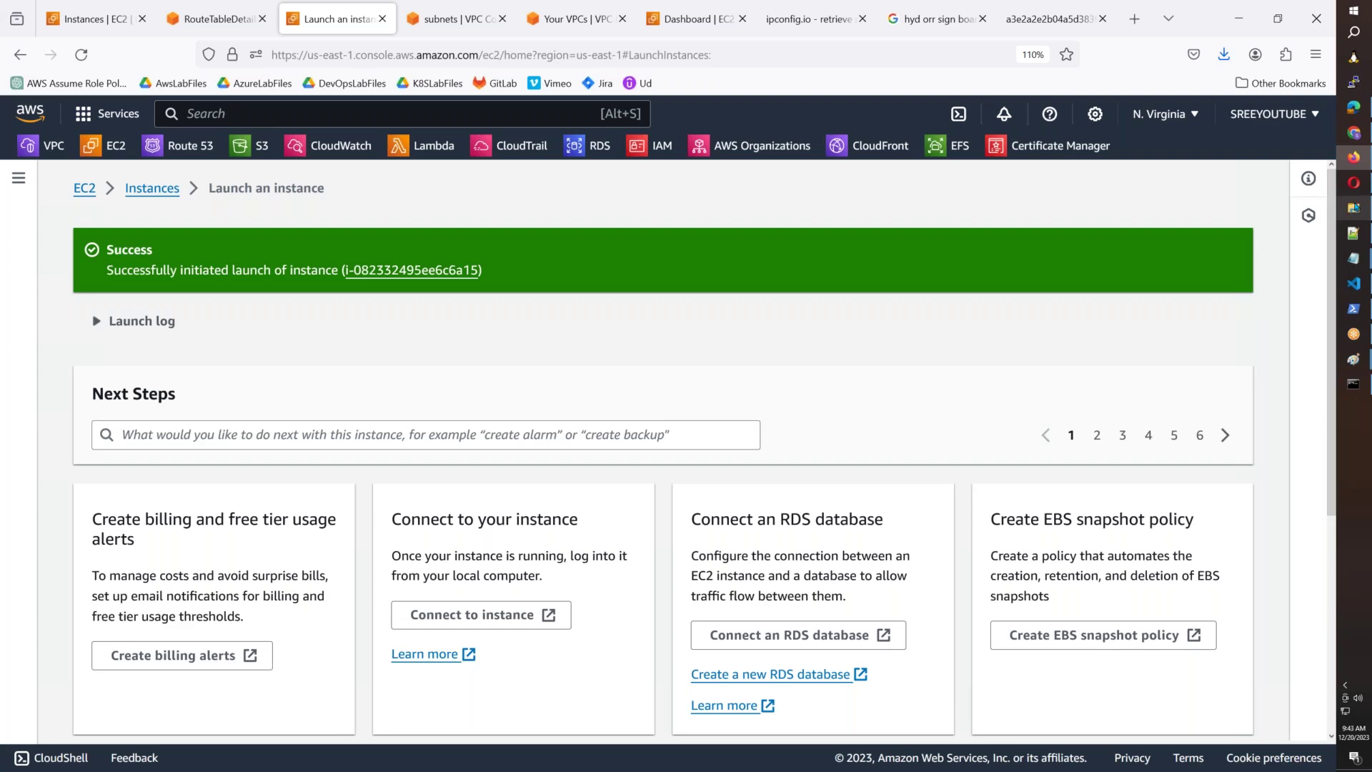
Delete the old putty.exe and puttygen.exe from the SUREDELETELATER > AWSB55 folder.
mouse_move(1354, 207)
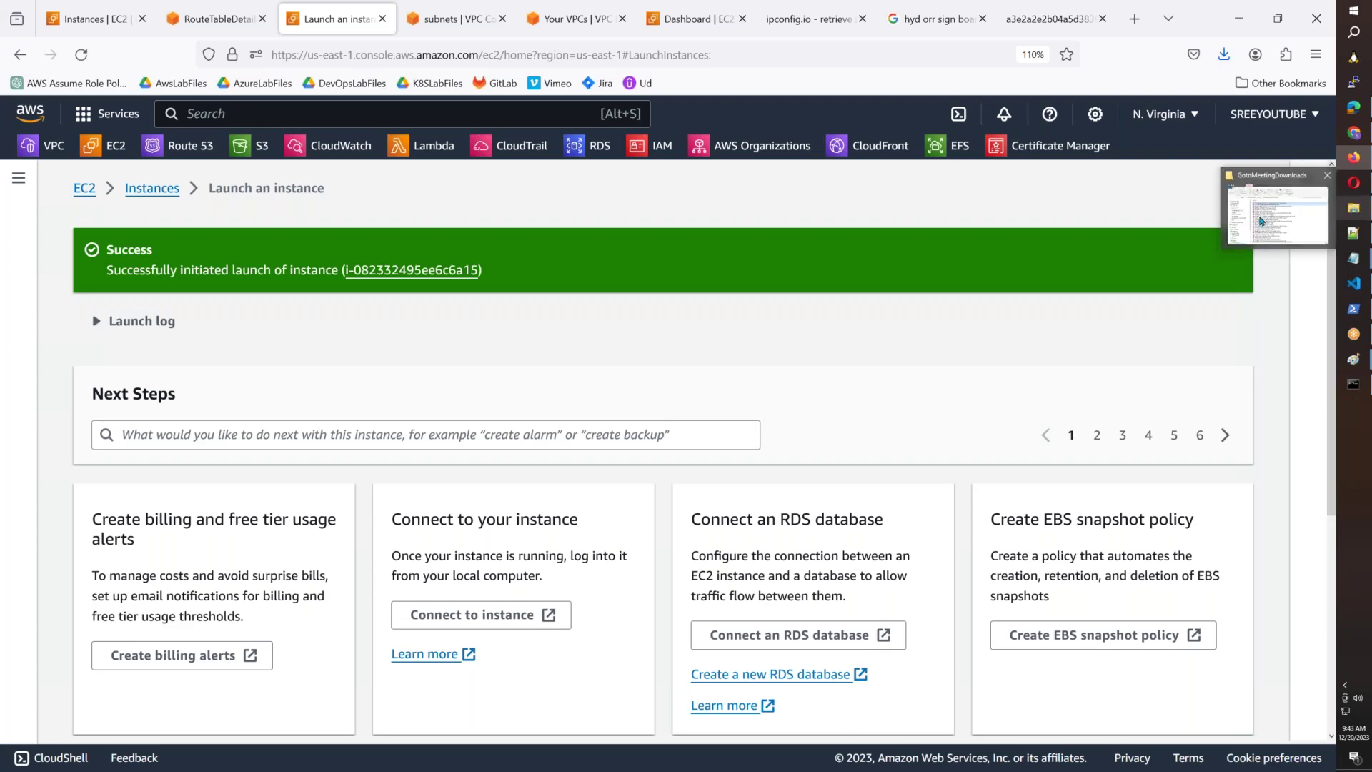
click(1256, 222)
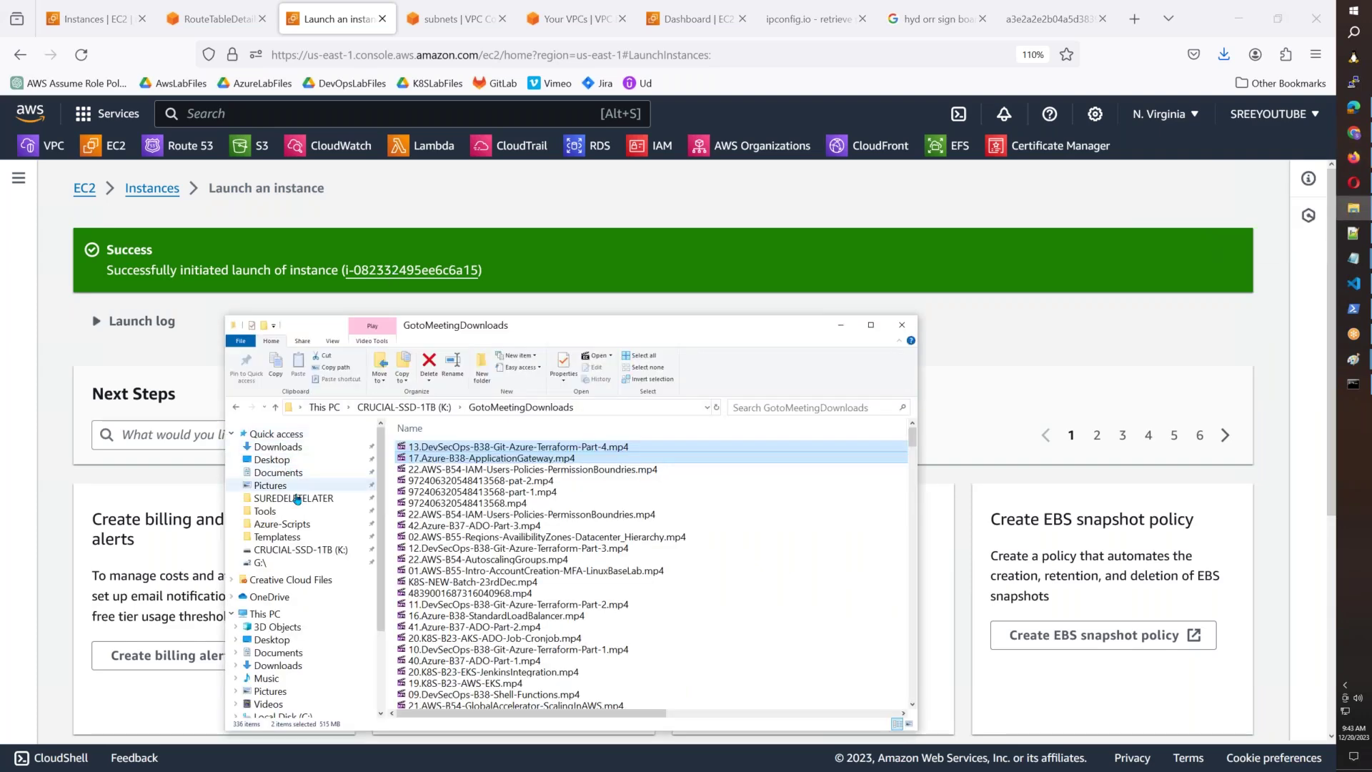
click(293, 498)
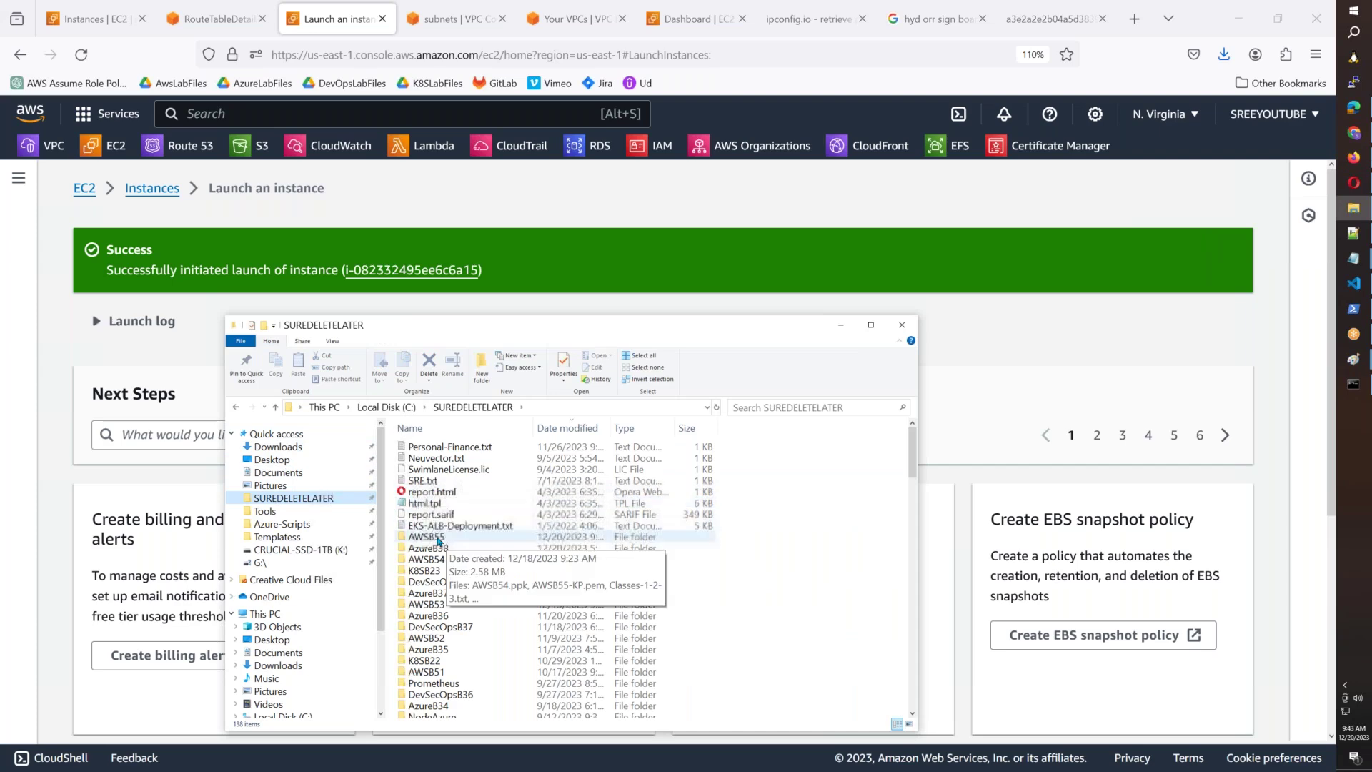
double_click(428, 538)
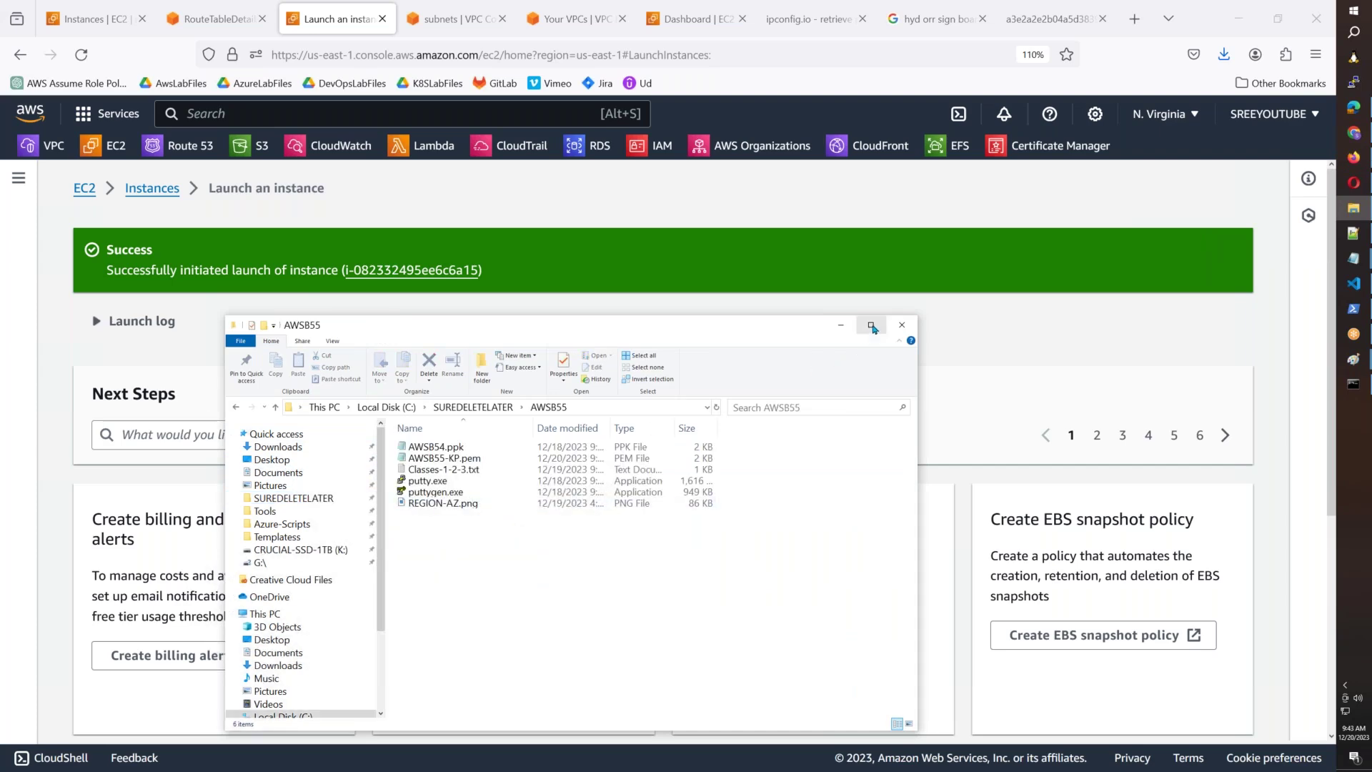
click(870, 324)
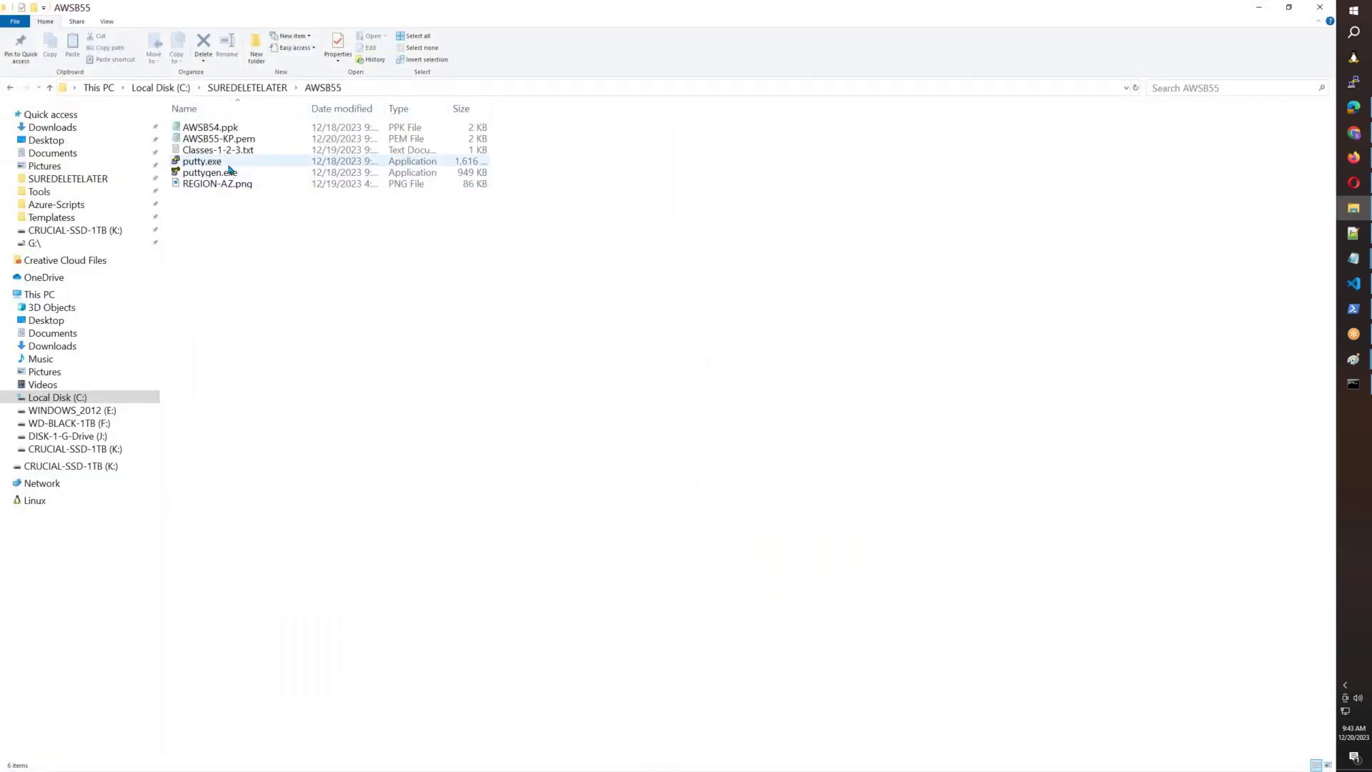
click(191, 161)
ctrl+click(213, 175)
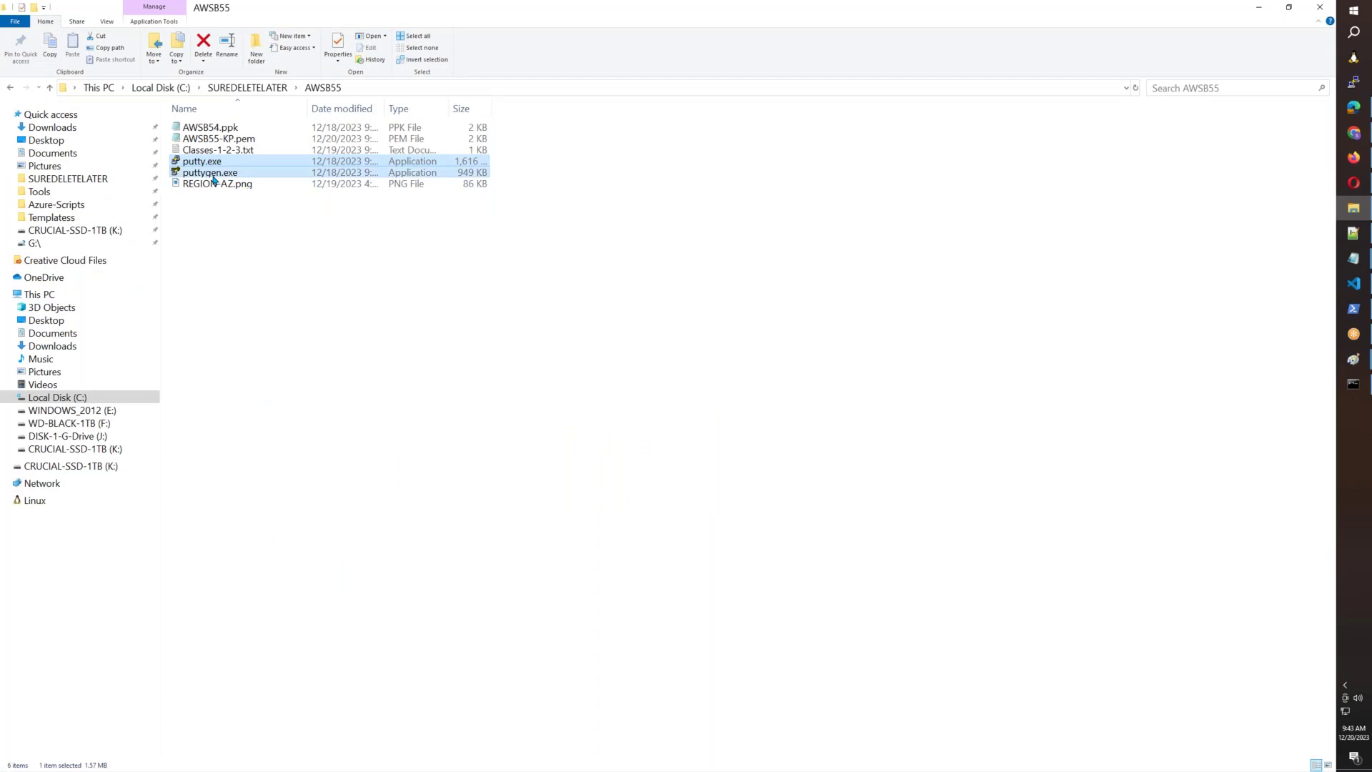
key(Delete)
key(Return)
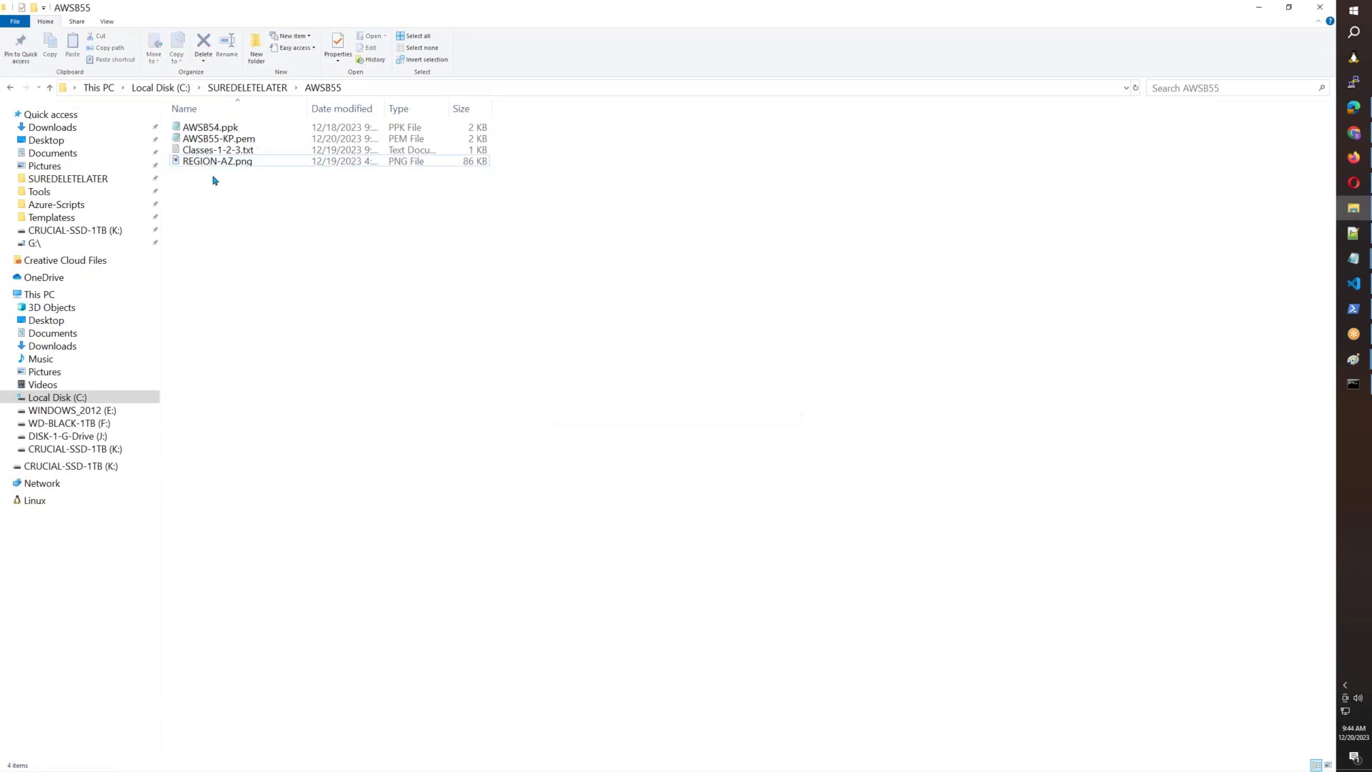
click(1354, 158)
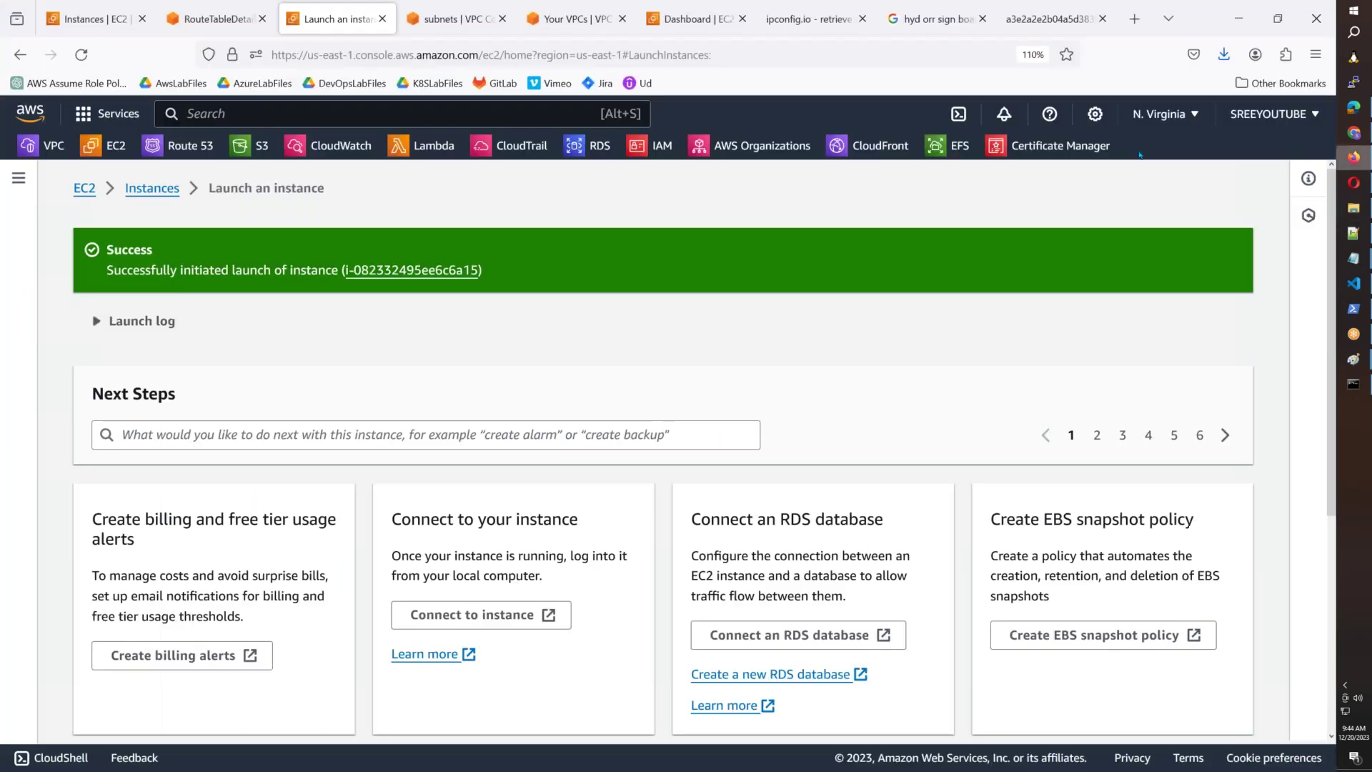
Search Google for 'putty download' and open the PuTTY latest release (0.80) page.
click(929, 20)
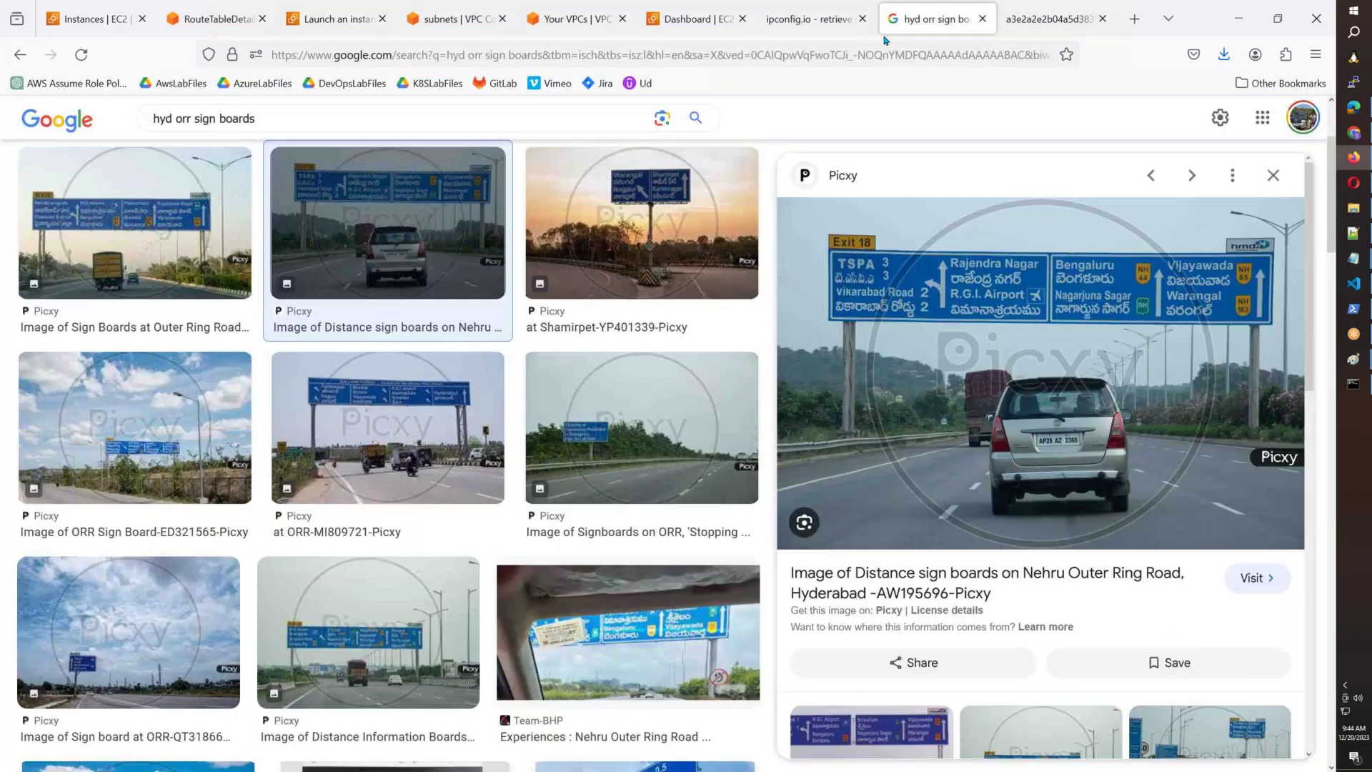
key(ctrl+l)
text(google.com/)
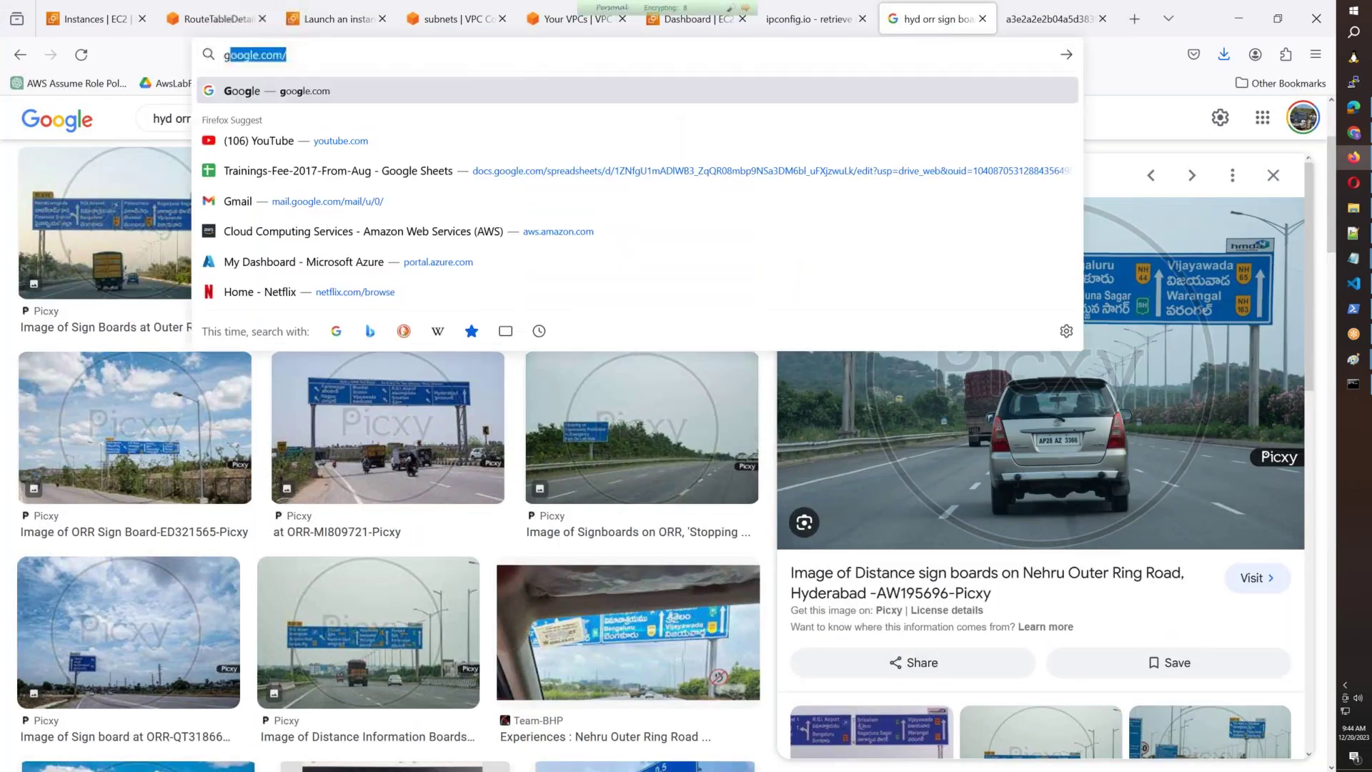
key(Return)
text(p)
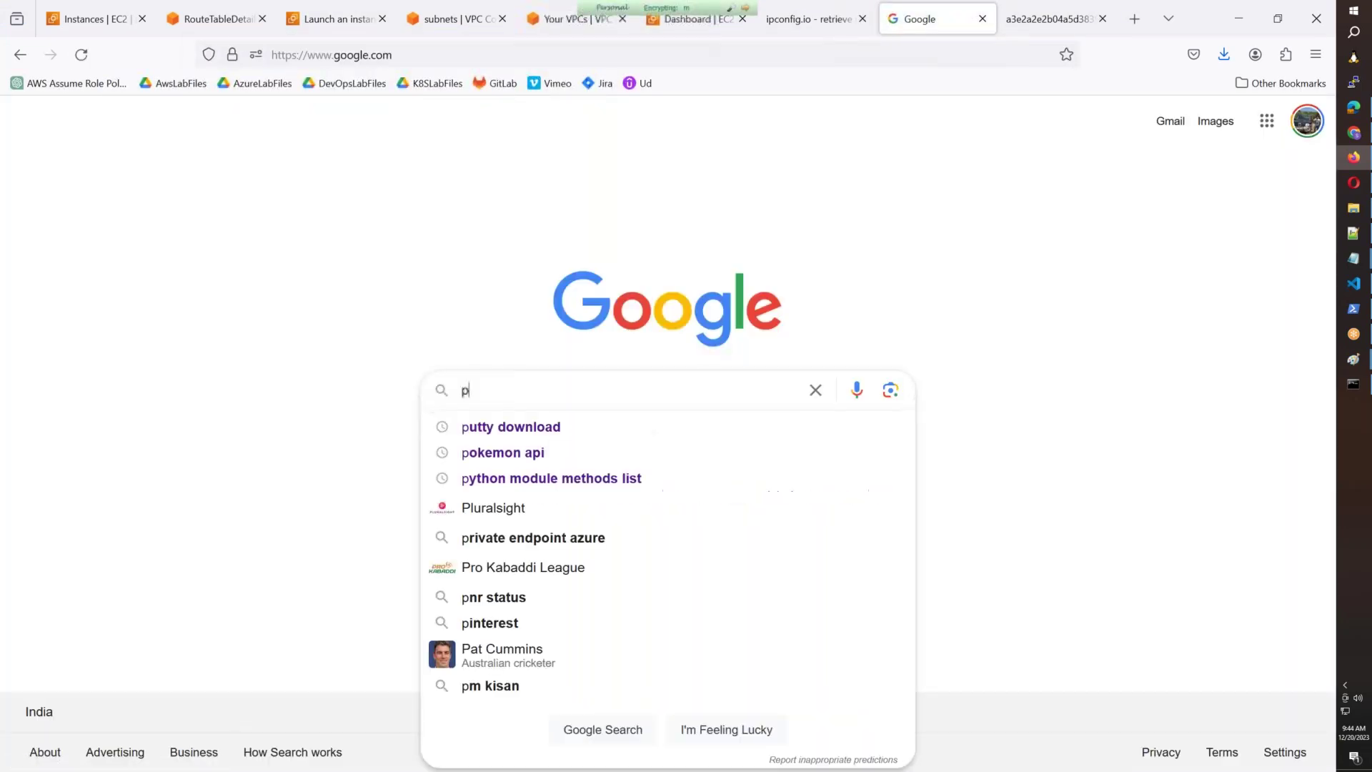
text(utty download)
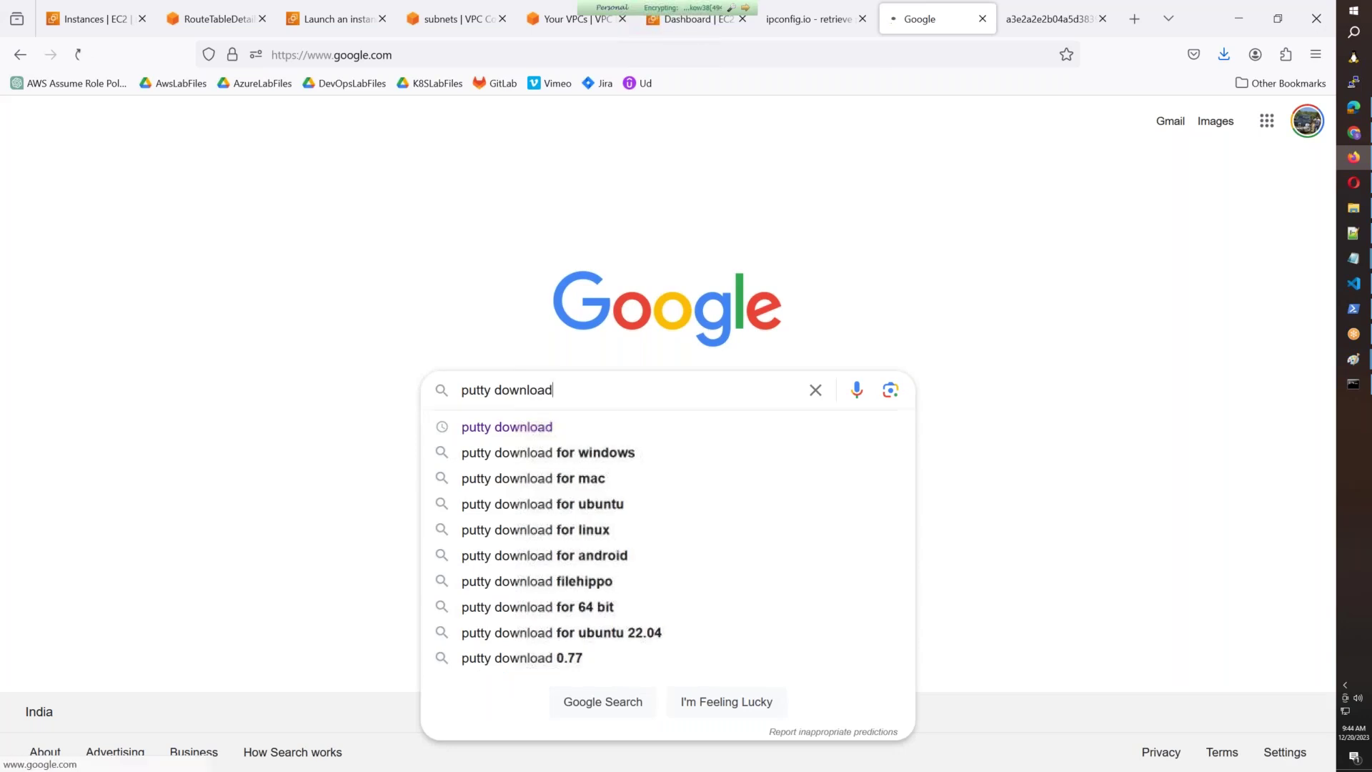
key(Return)
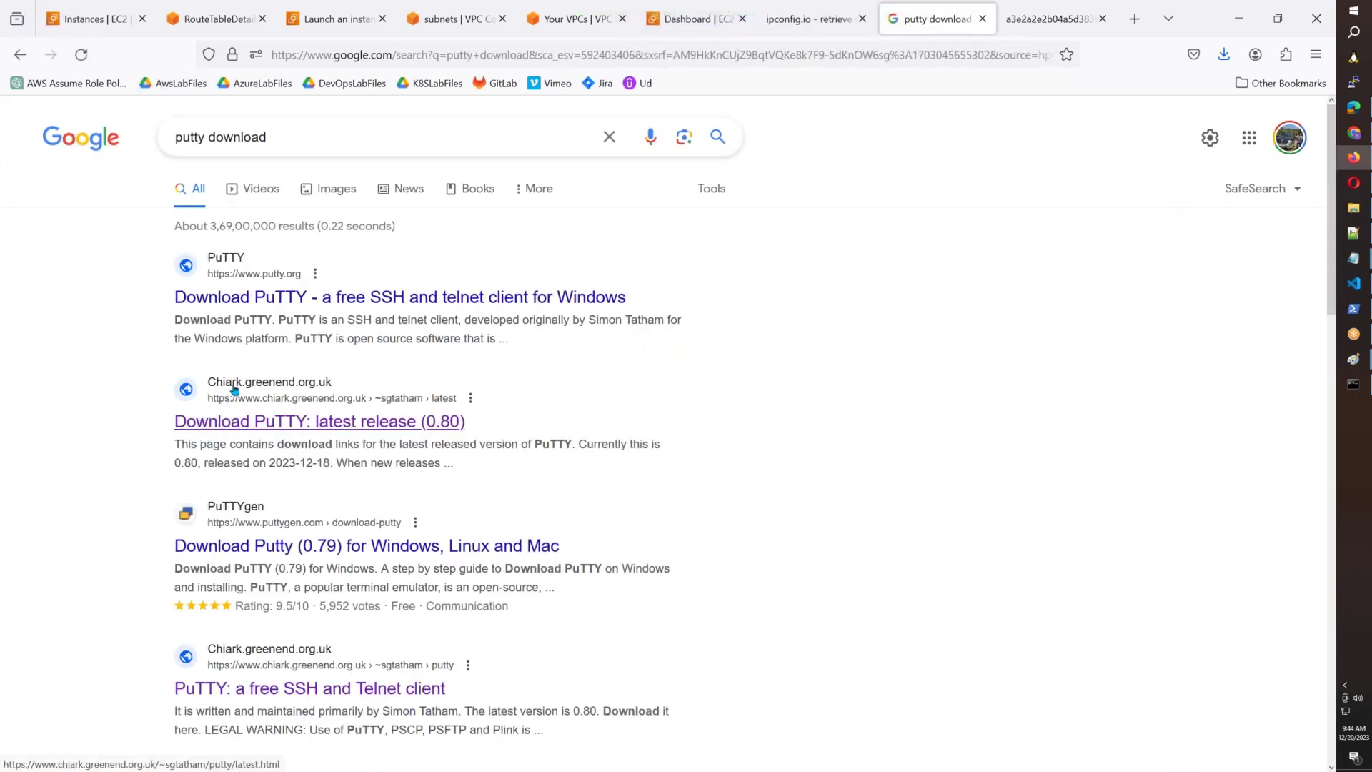
click(254, 423)
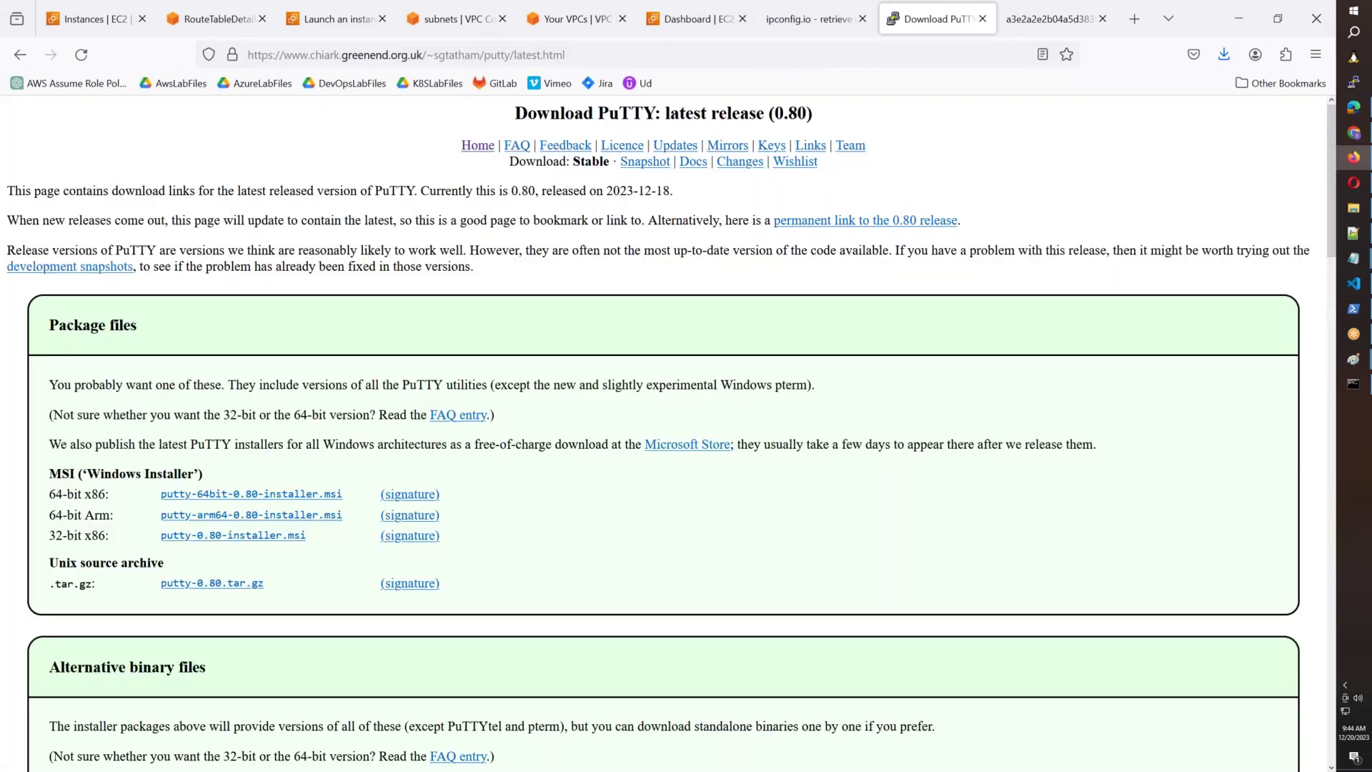
Download the 64-bit putty.exe and puttygen.exe into the AWSB55 folder.
scroll(71, 429, down, 5)
drag(49, 425, 102, 426)
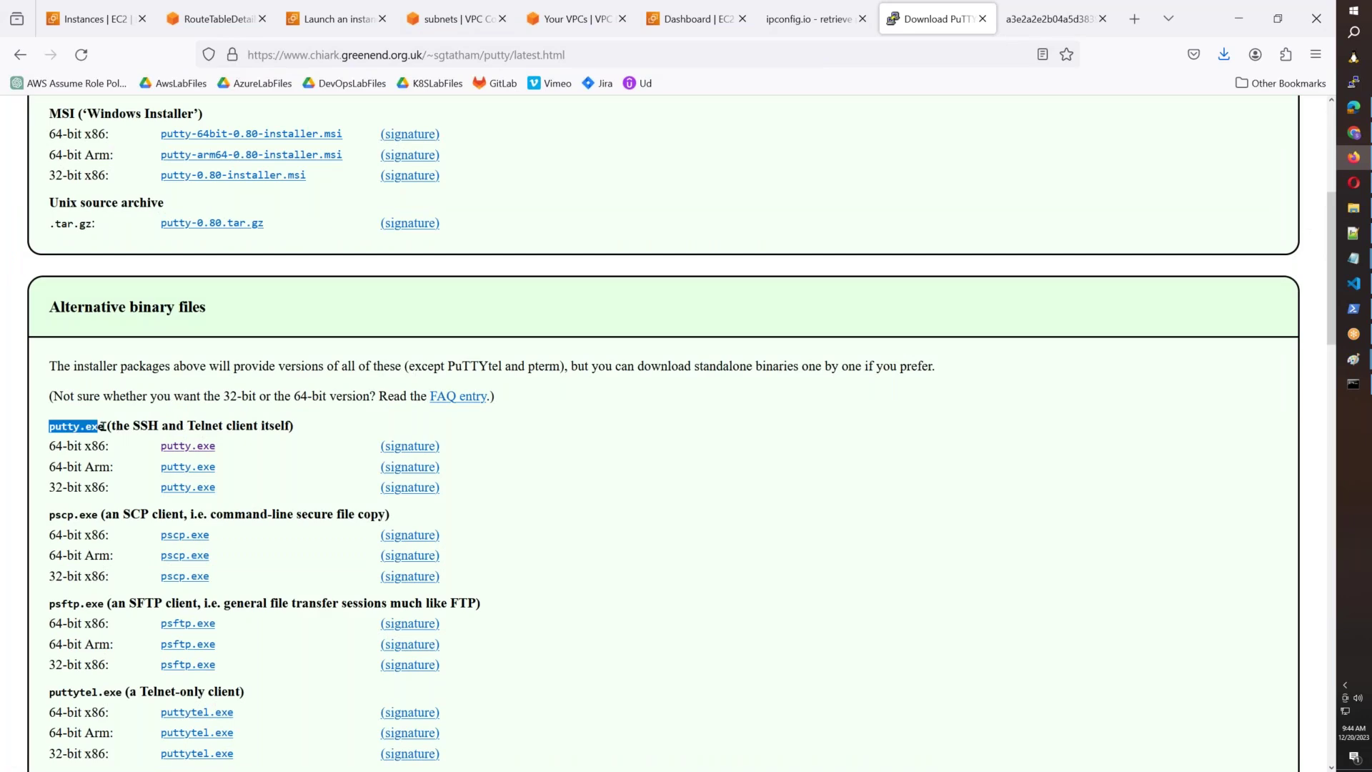
click(184, 449)
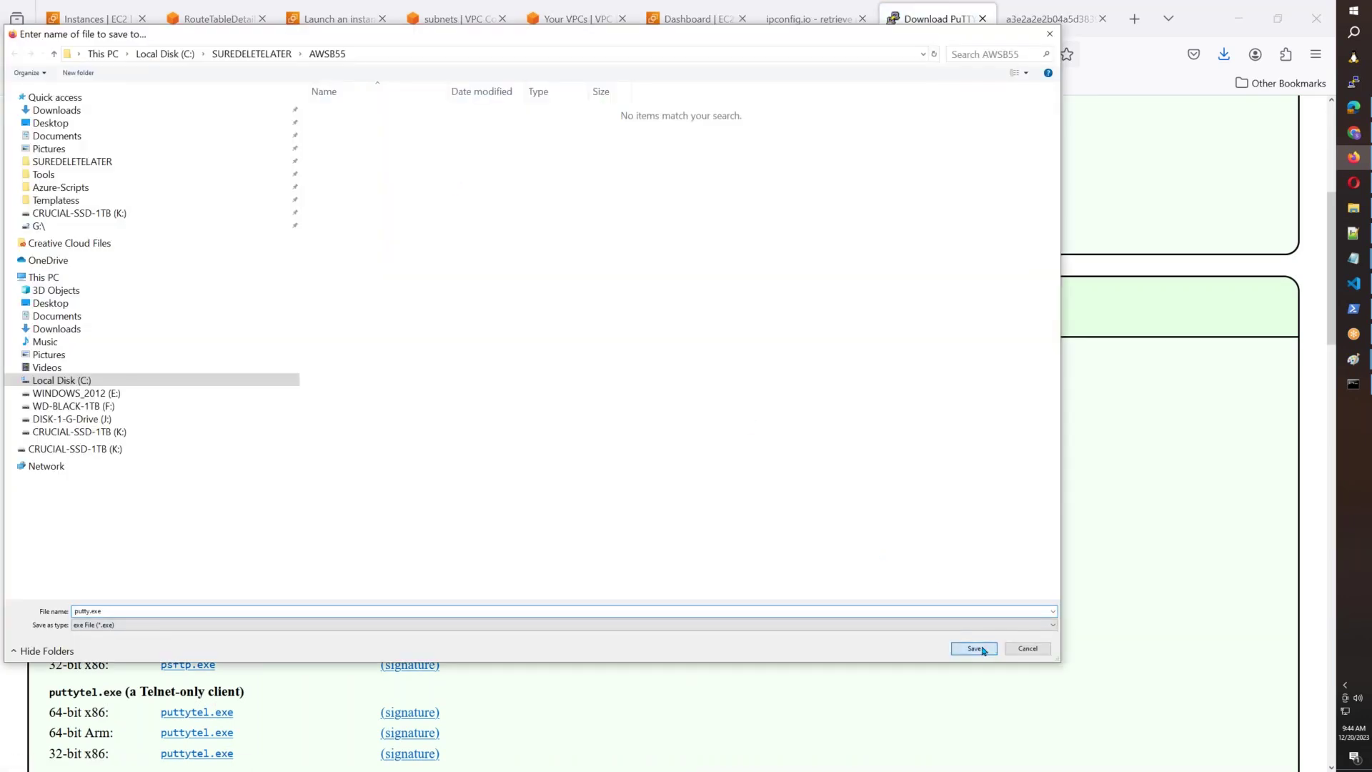
click(974, 648)
scroll(371, 456, down, 3)
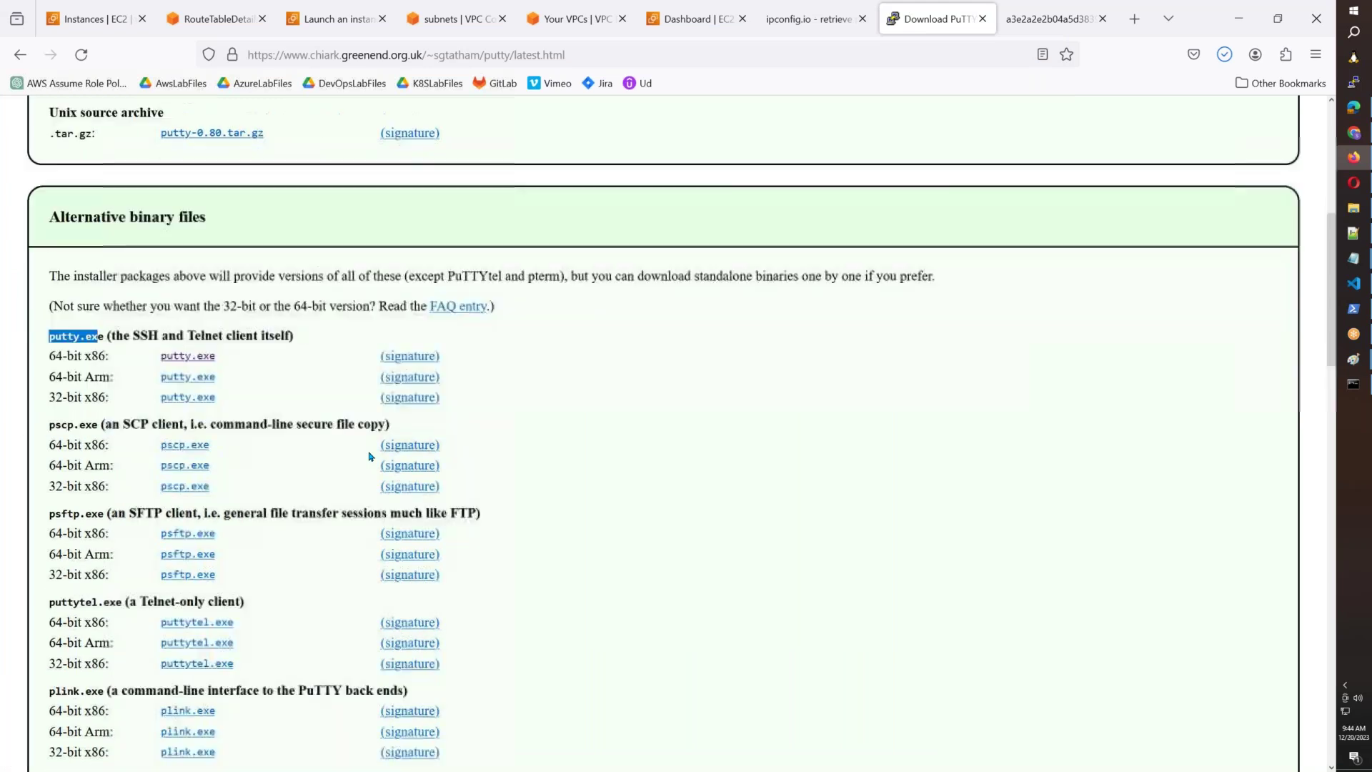
scroll(370, 458, down, 5)
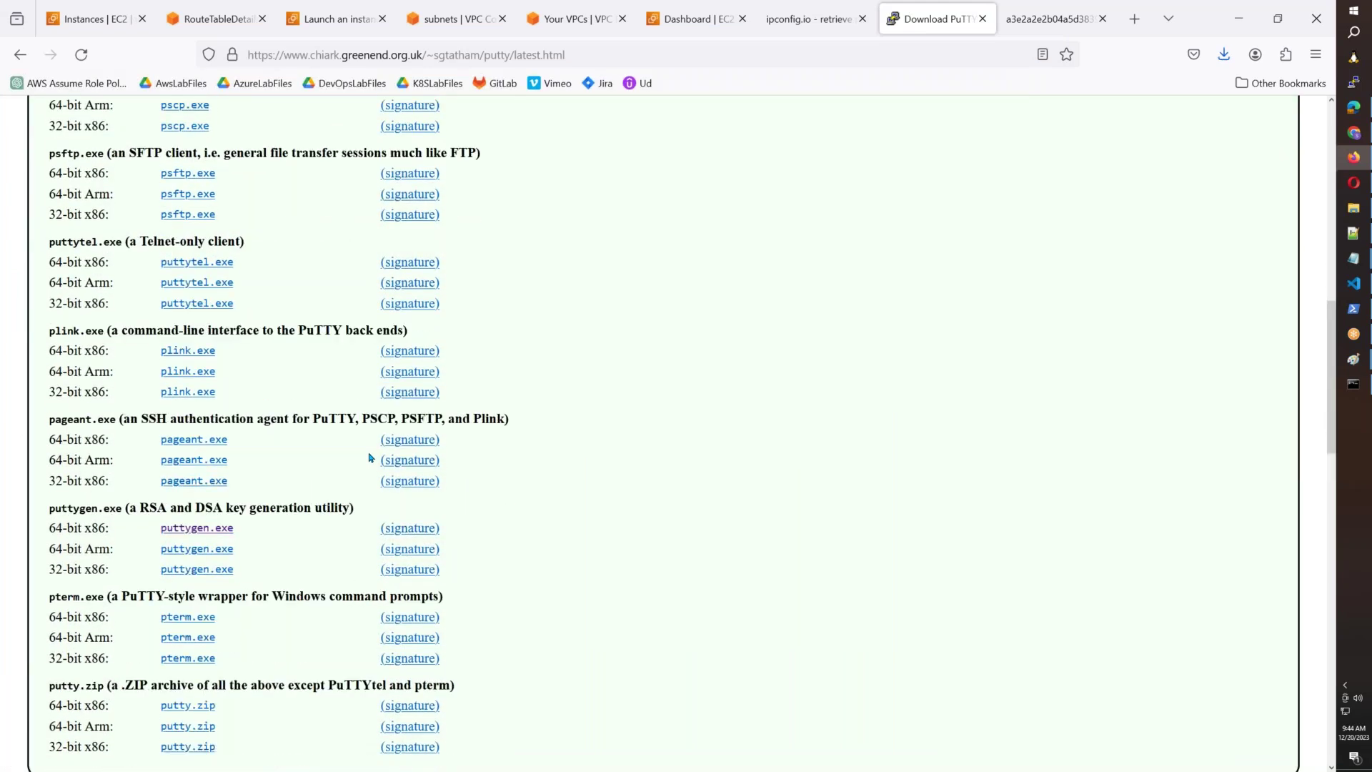
scroll(370, 457, down, 3)
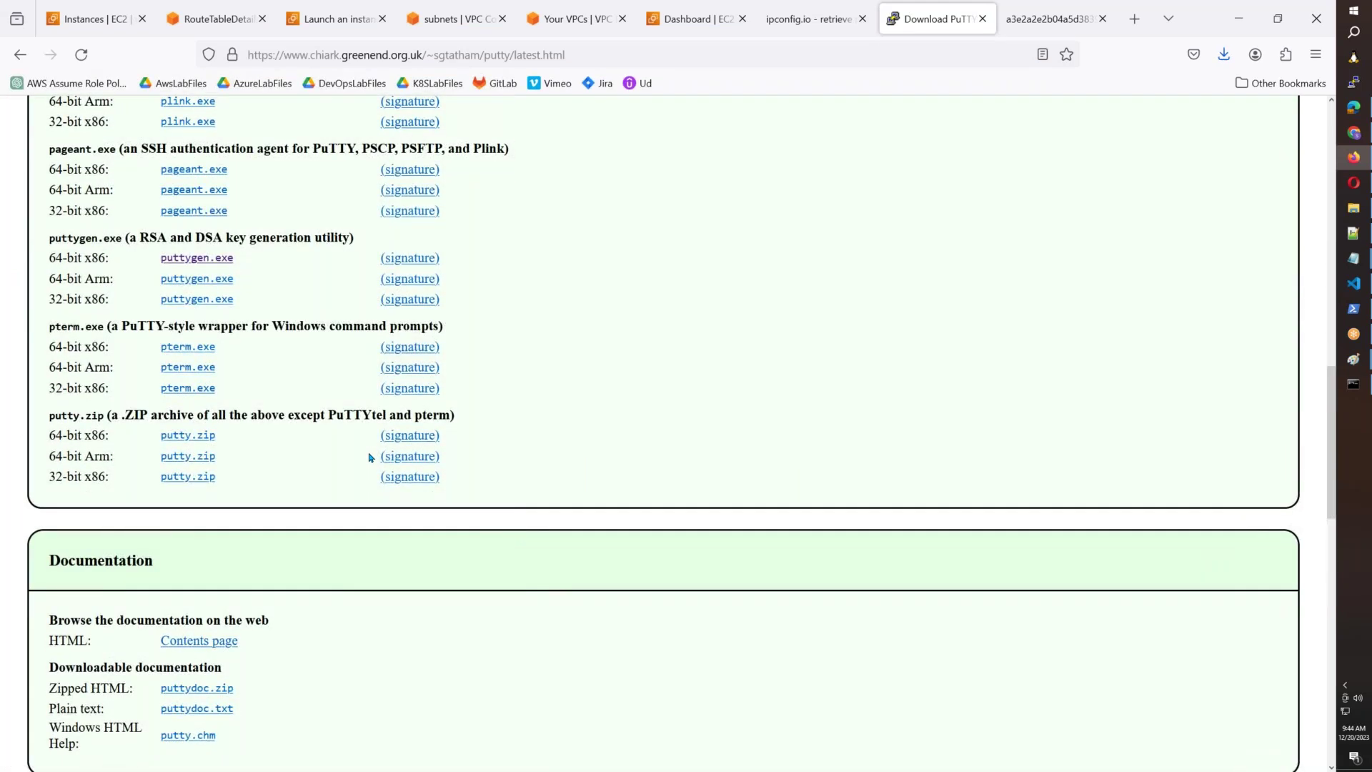
drag(82, 239, 373, 245)
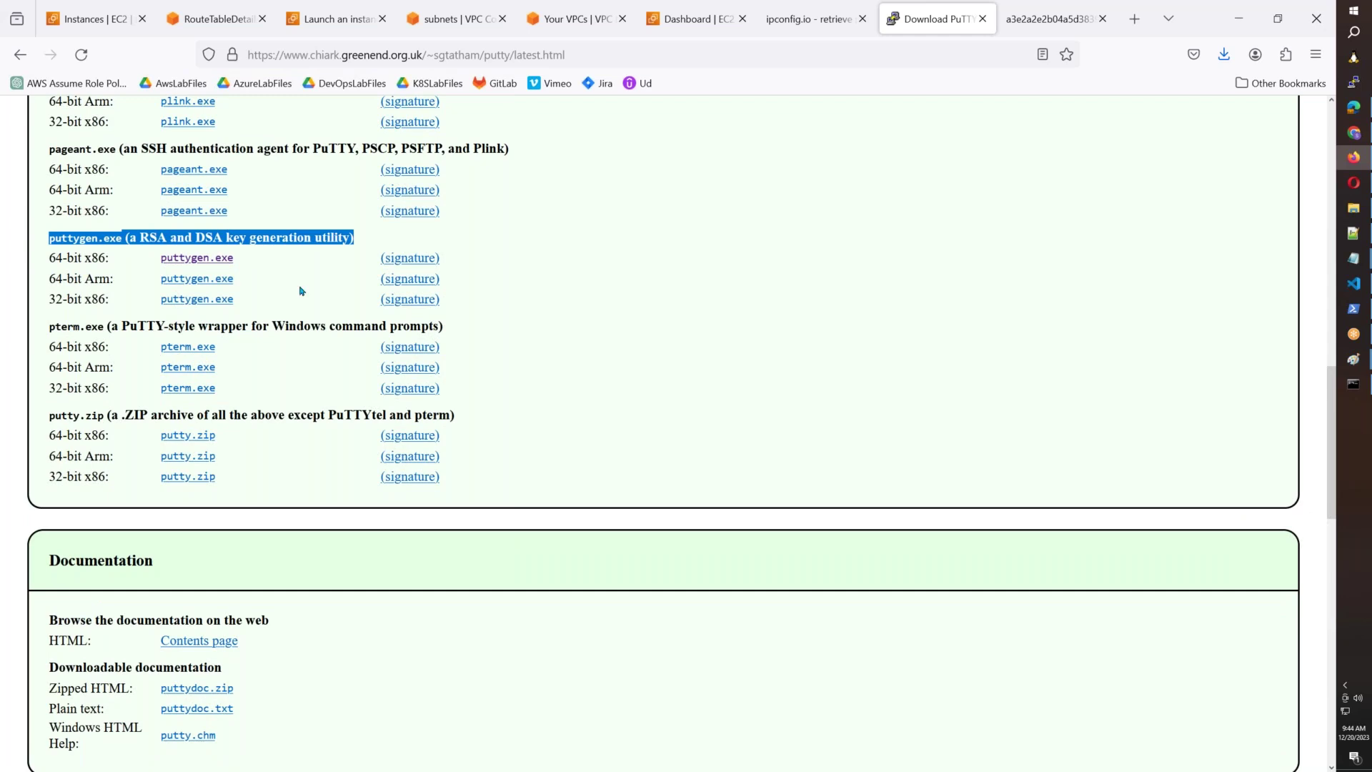
click(290, 293)
click(215, 260)
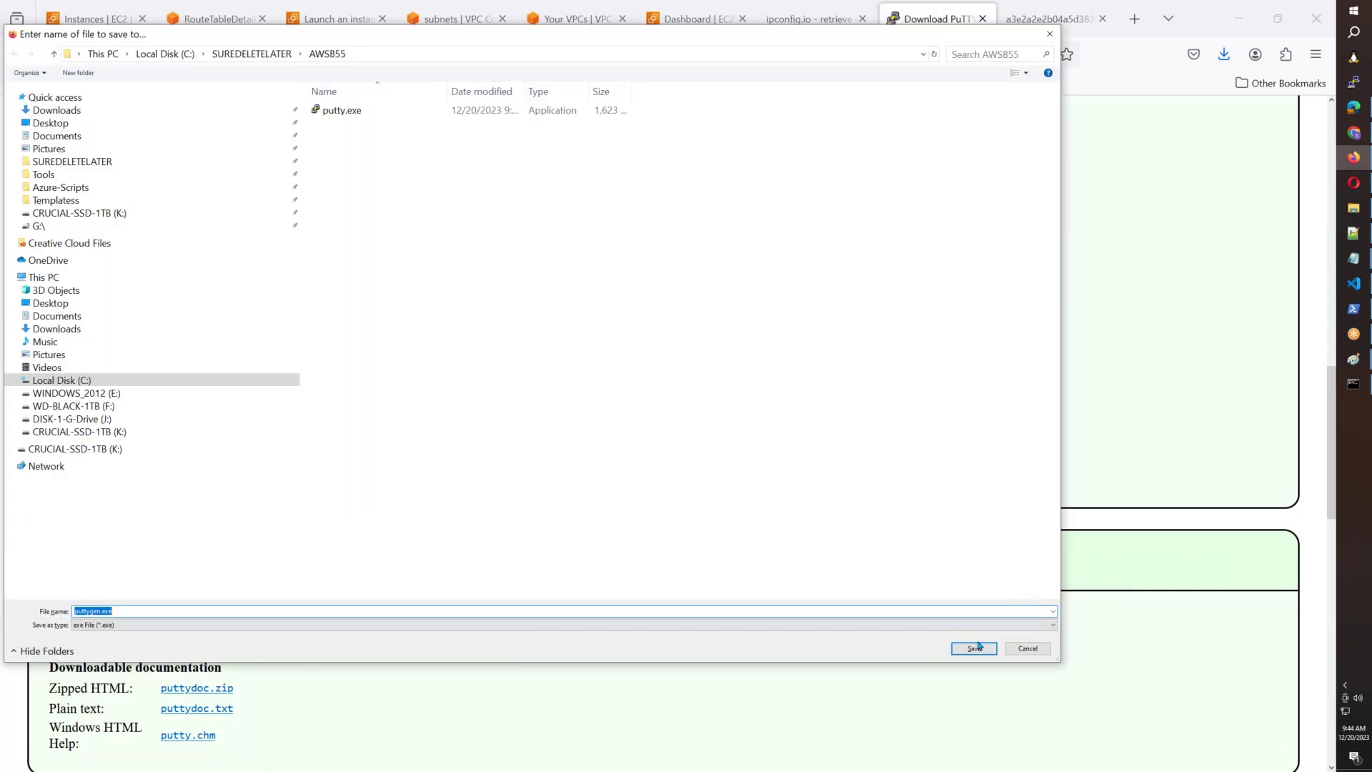
click(974, 648)
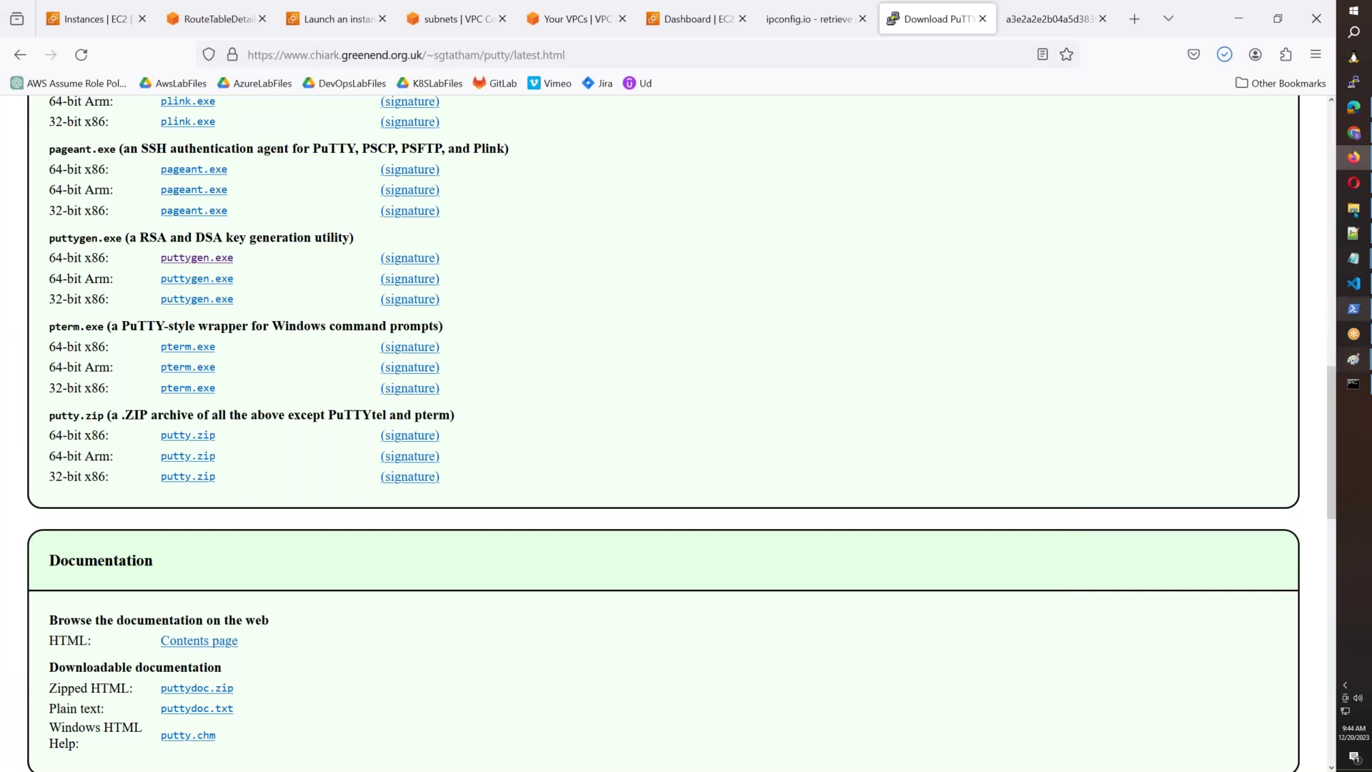
In the AWSB55 folder, review putty.exe and the AWSB54.ppk and AWSB55-KP.pem key files.
click(1353, 207)
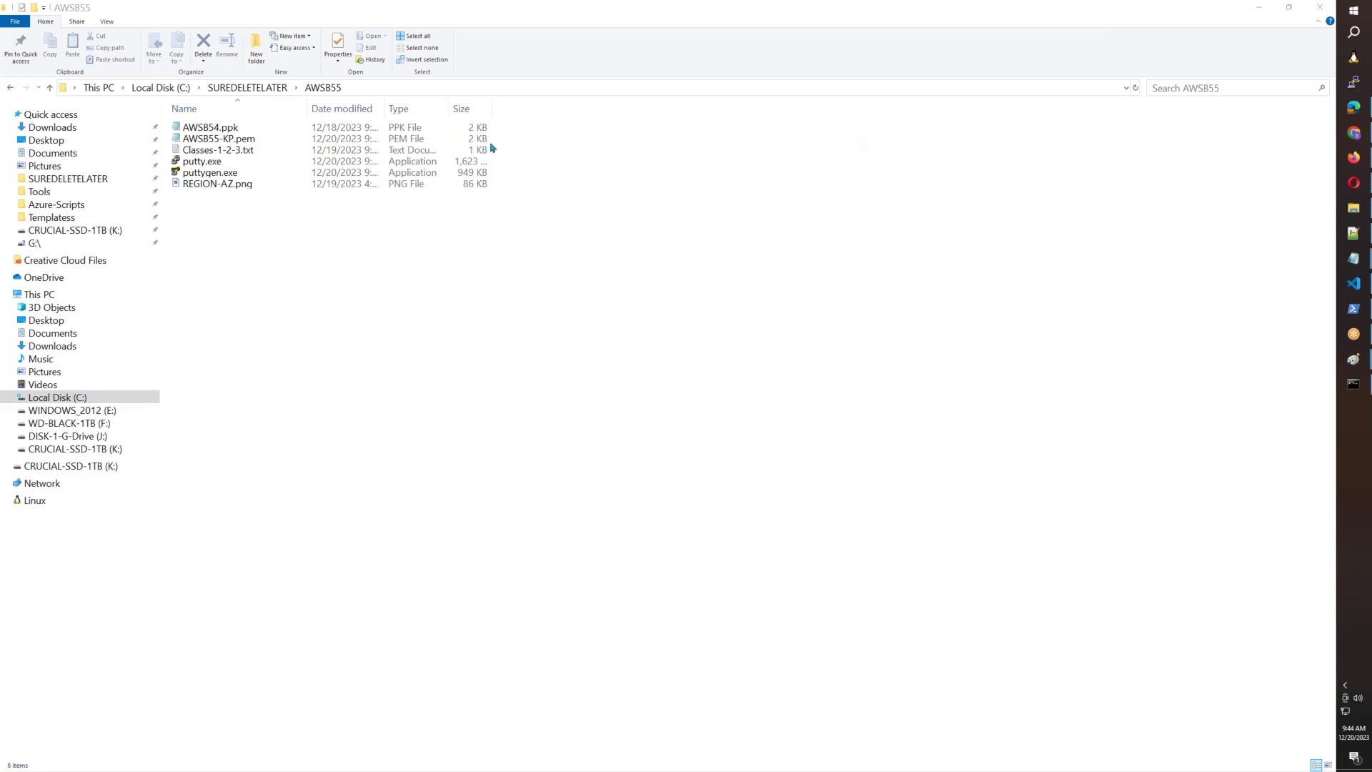
click(230, 163)
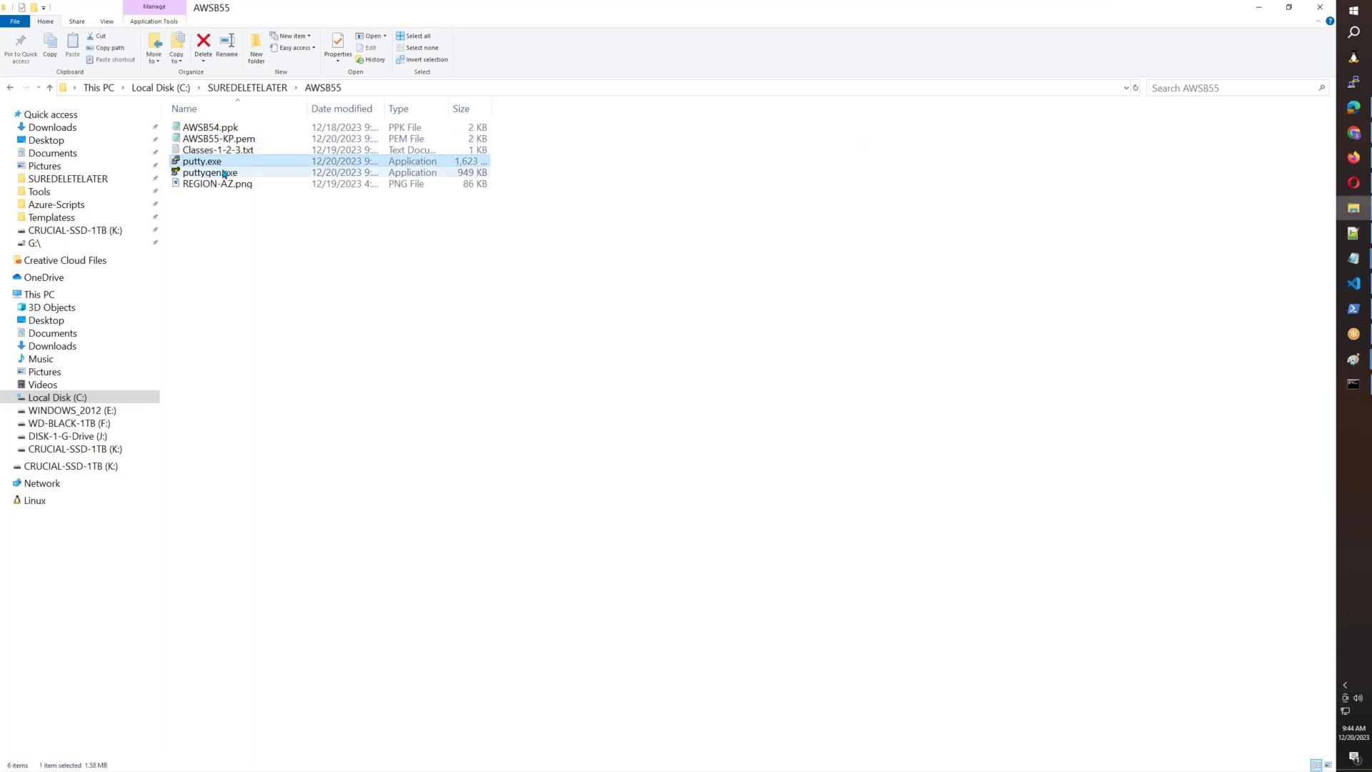
click(225, 128)
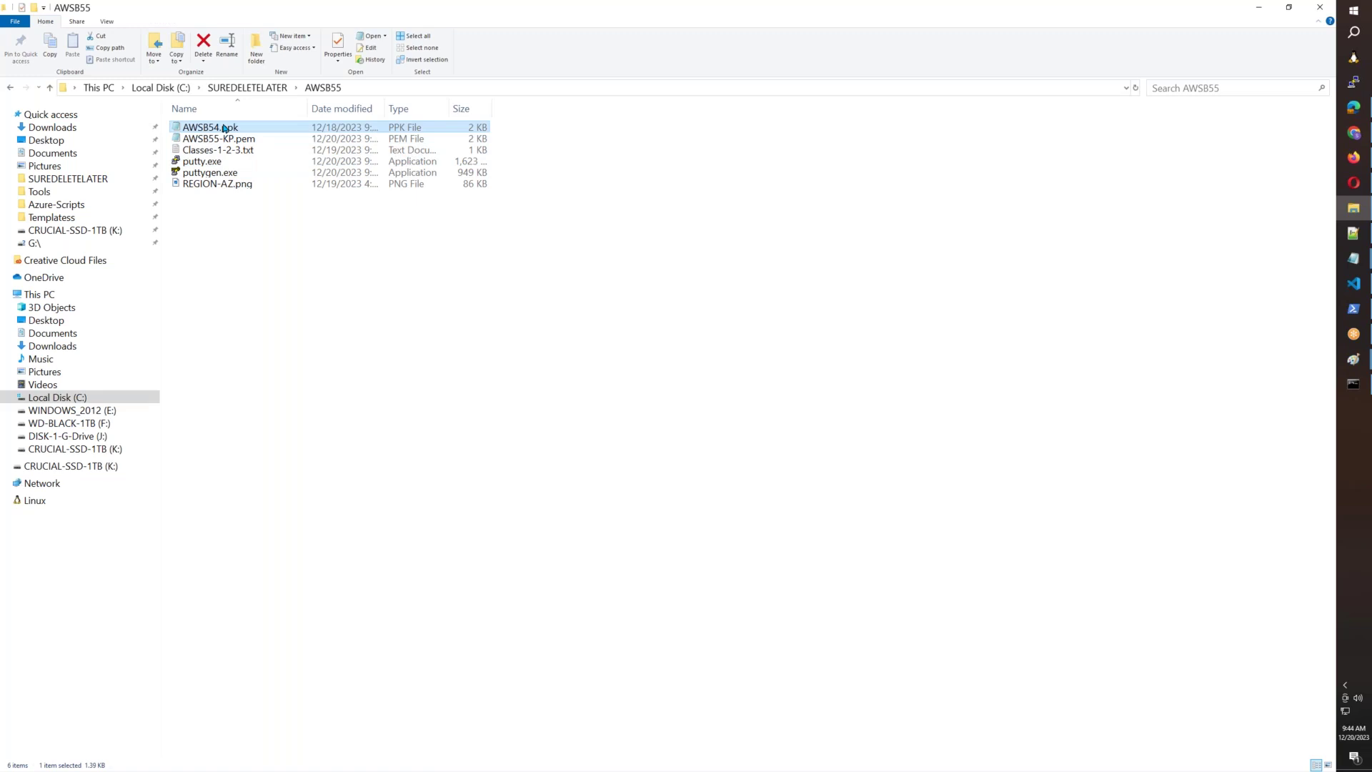
click(232, 139)
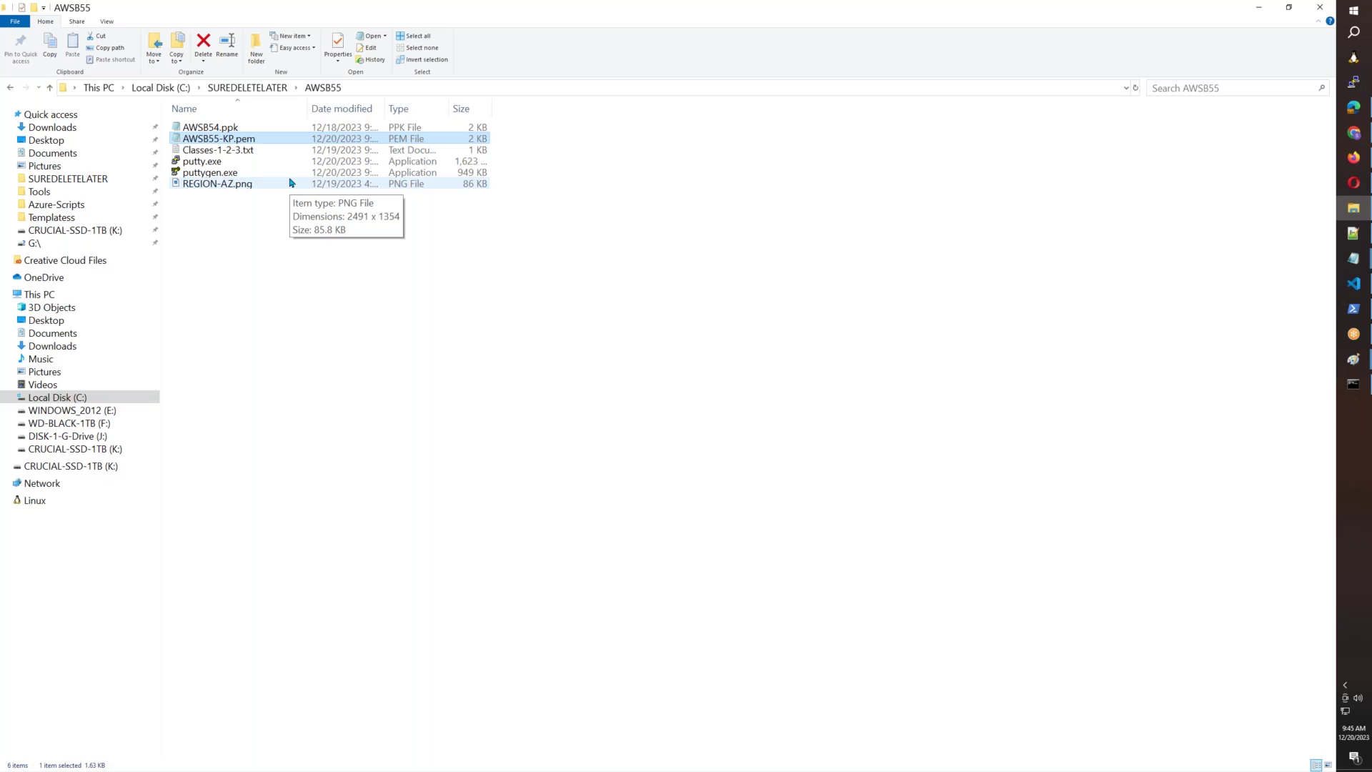
click(230, 131)
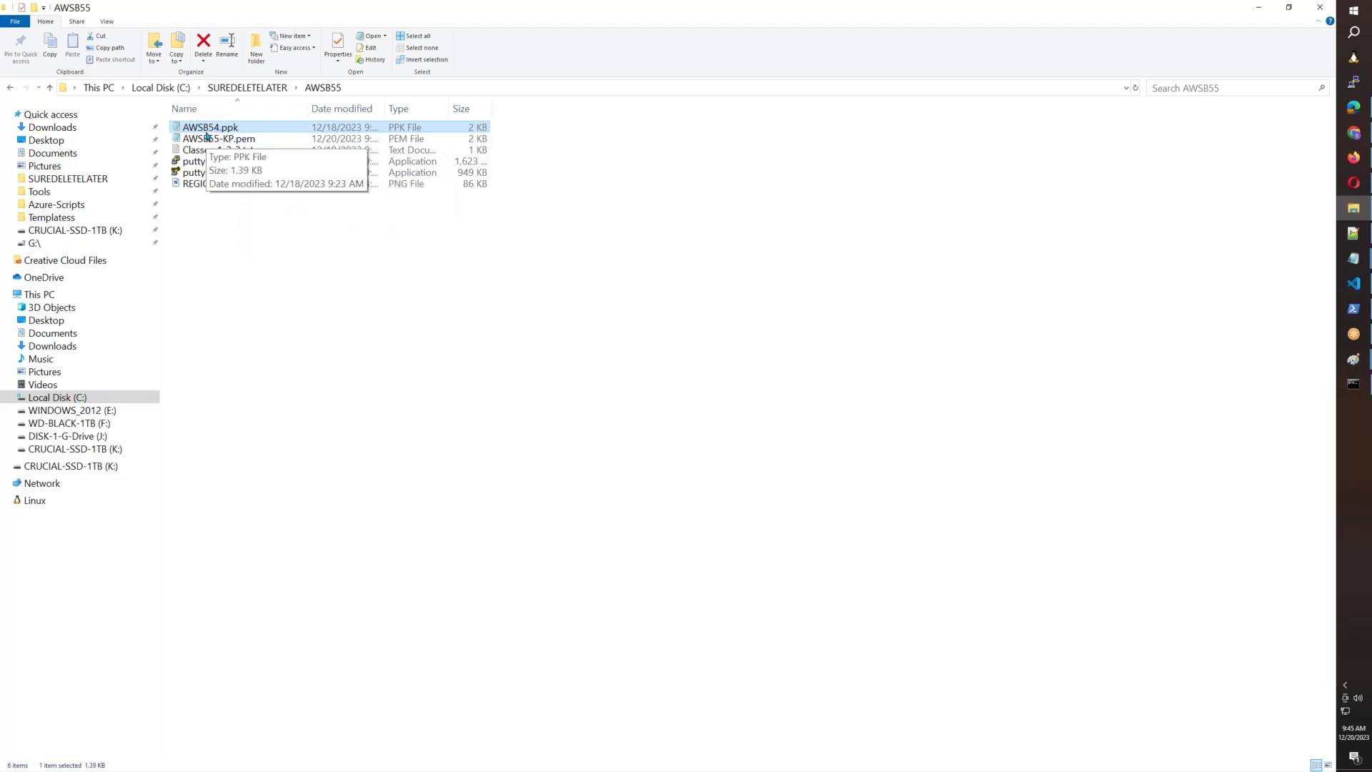
click(224, 140)
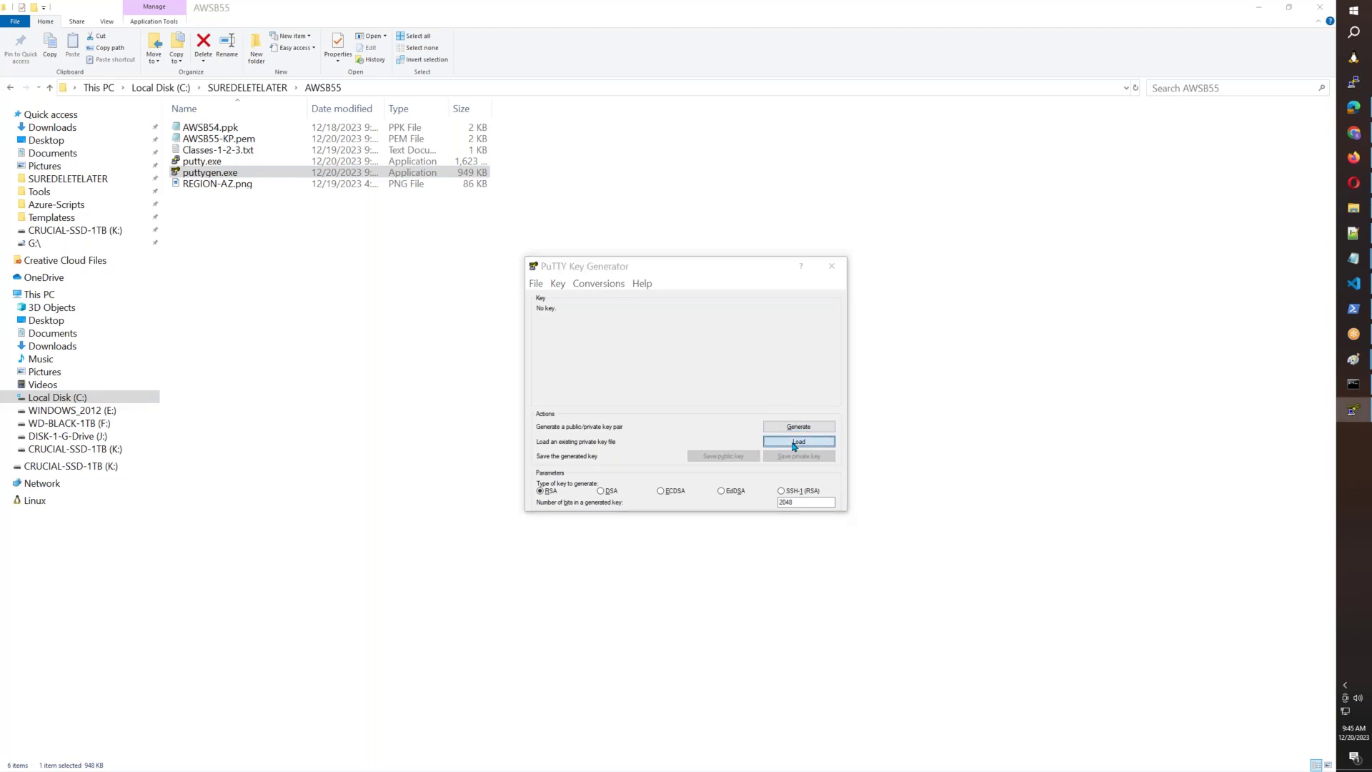
Load AWSB55\AWSB55-KP.pem into PuTTYgen with All Files shown, and dismiss the import notice.
click(799, 441)
click(1104, 642)
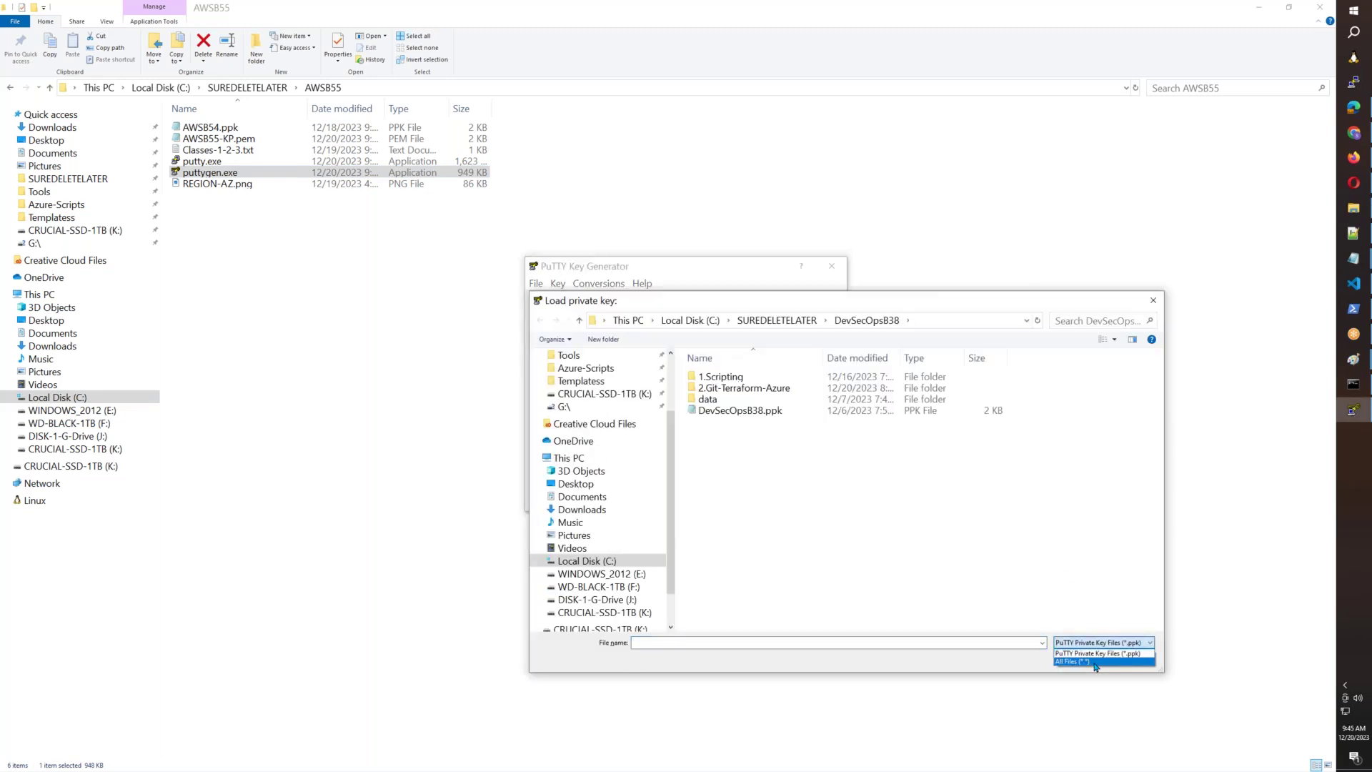
click(1095, 662)
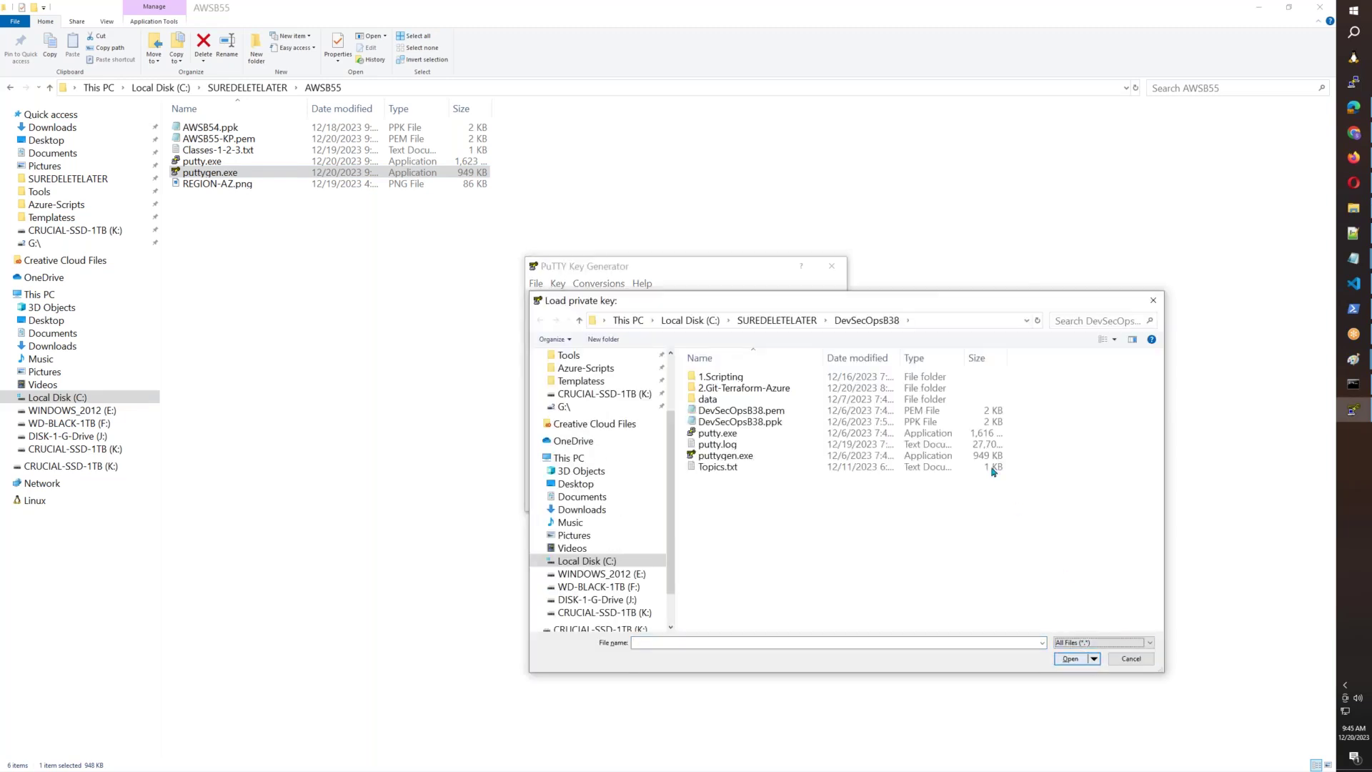
click(777, 320)
scroll(756, 482, up, 3)
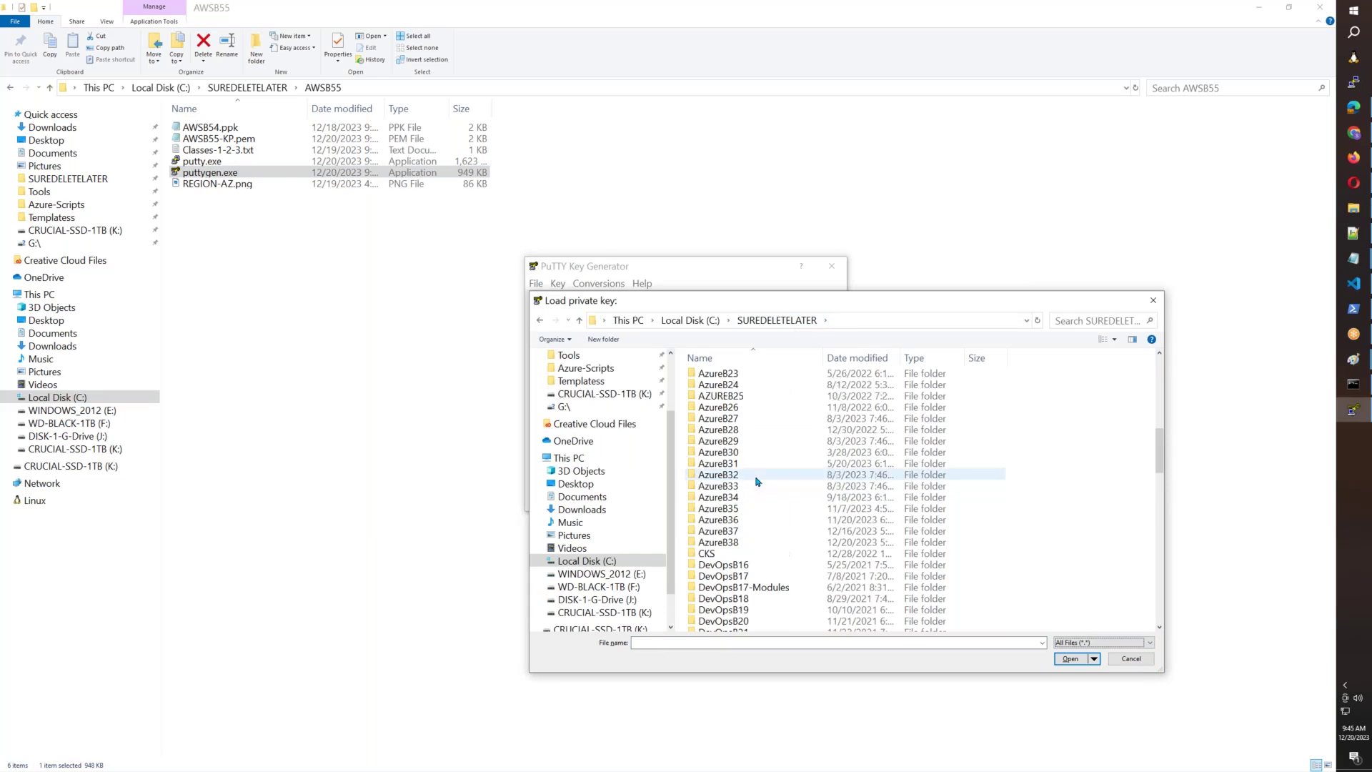
scroll(754, 486, up, 3)
scroll(754, 485, up, 6)
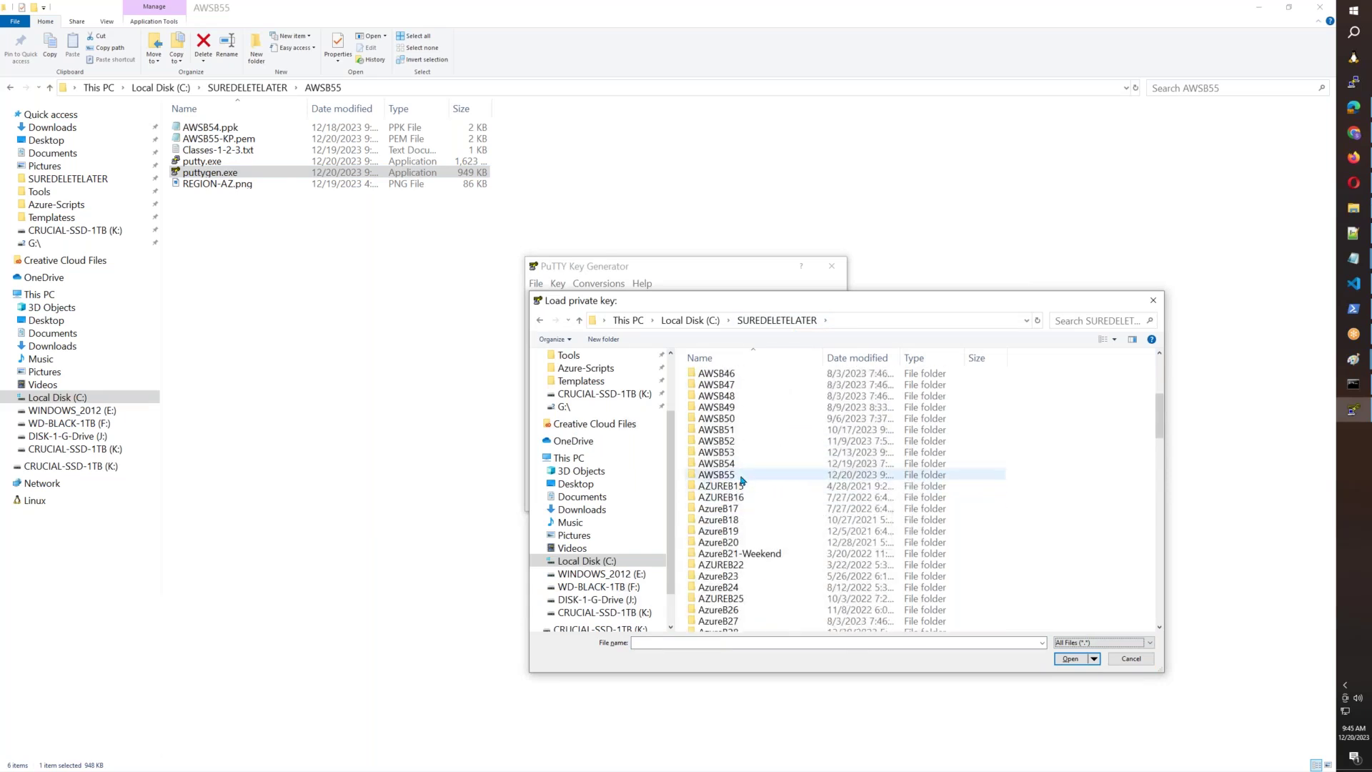
double_click(741, 477)
click(745, 388)
click(1069, 658)
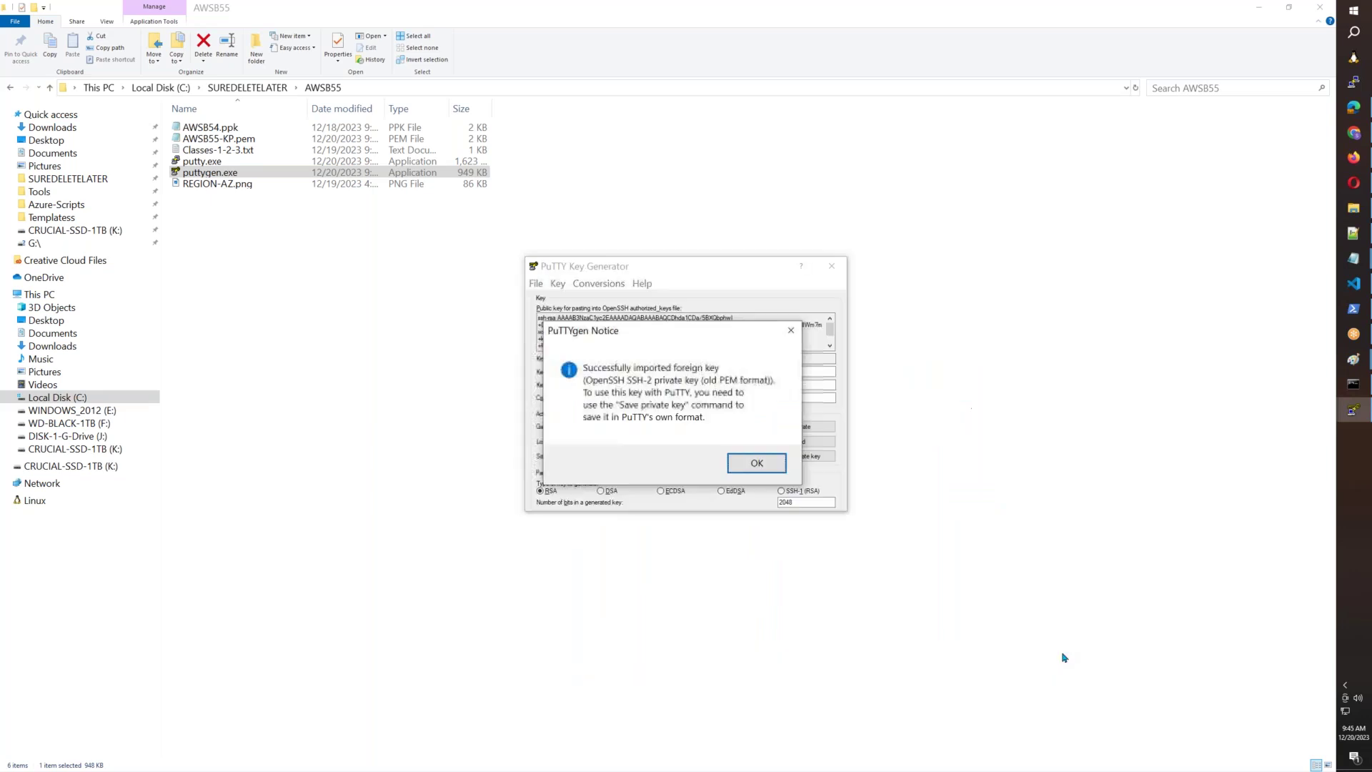
click(760, 463)
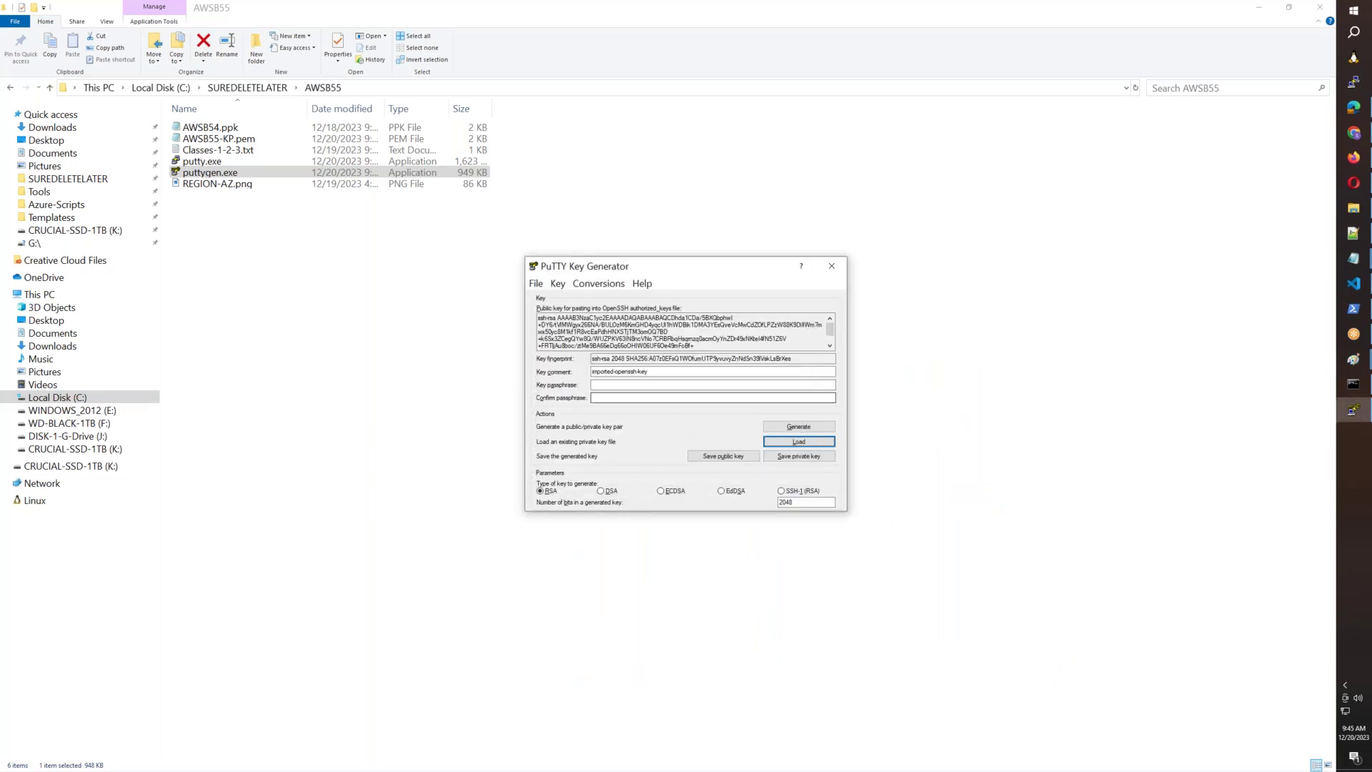
Set the key comment to AWSB55_KEY and enter and confirm a passphrase.
drag(669, 374, 542, 376)
text(AWSB55_KEY)
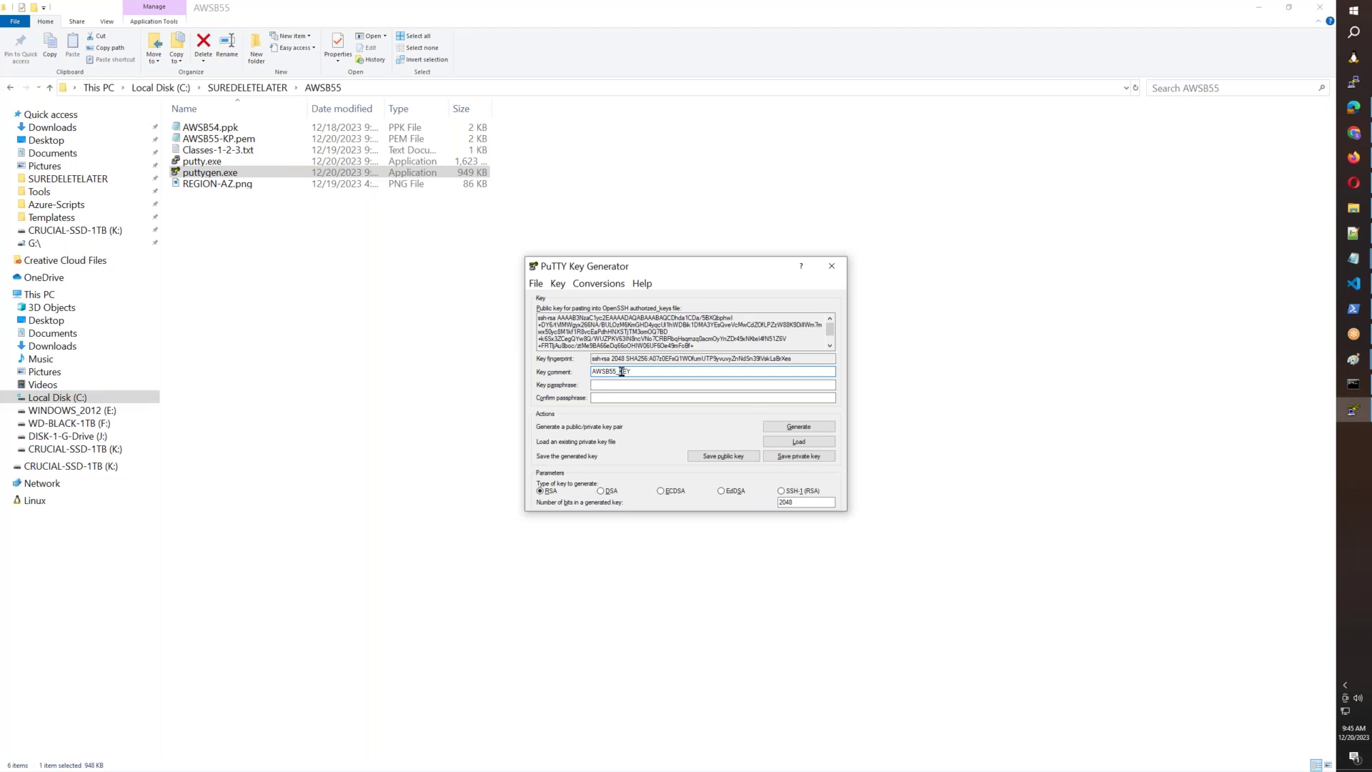
click(609, 385)
key(Tab)
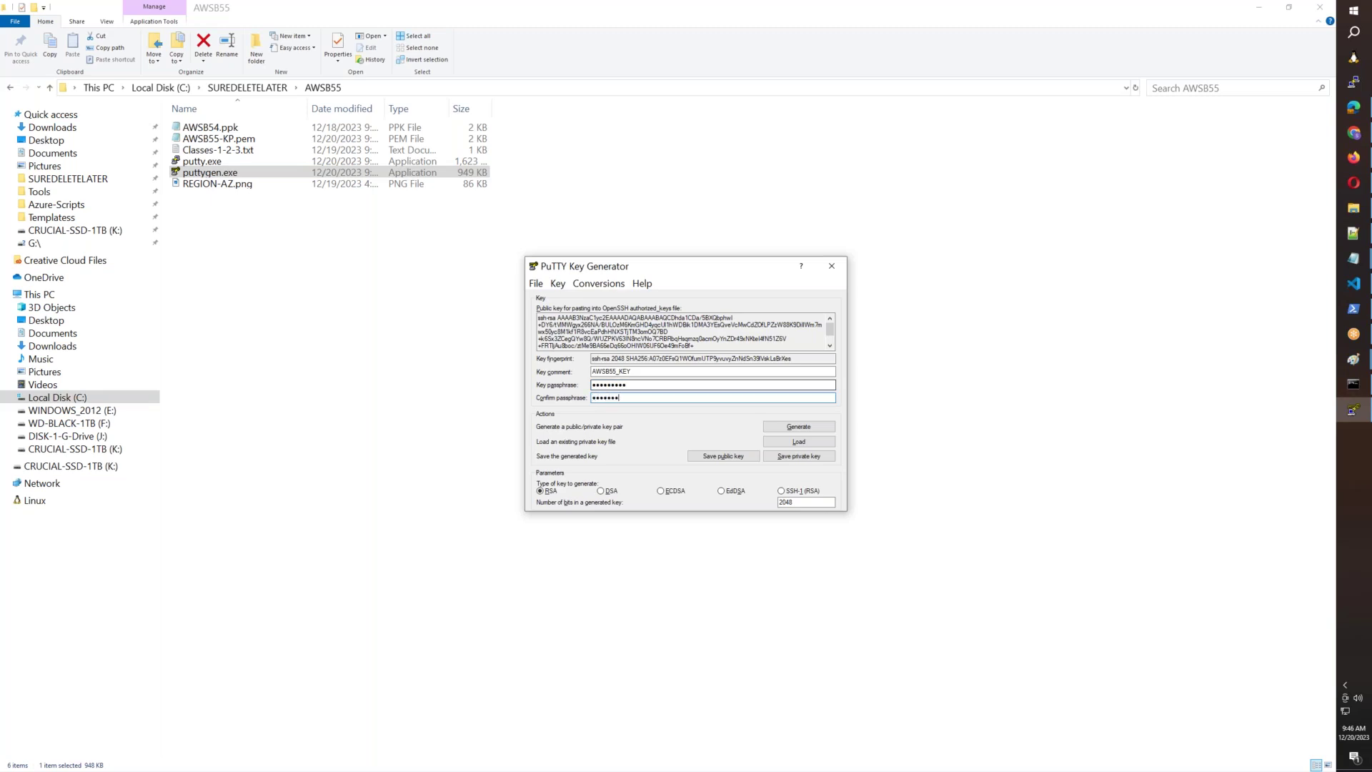
Save the private key as AWSB55.ppk and close PuTTYgen.
click(779, 456)
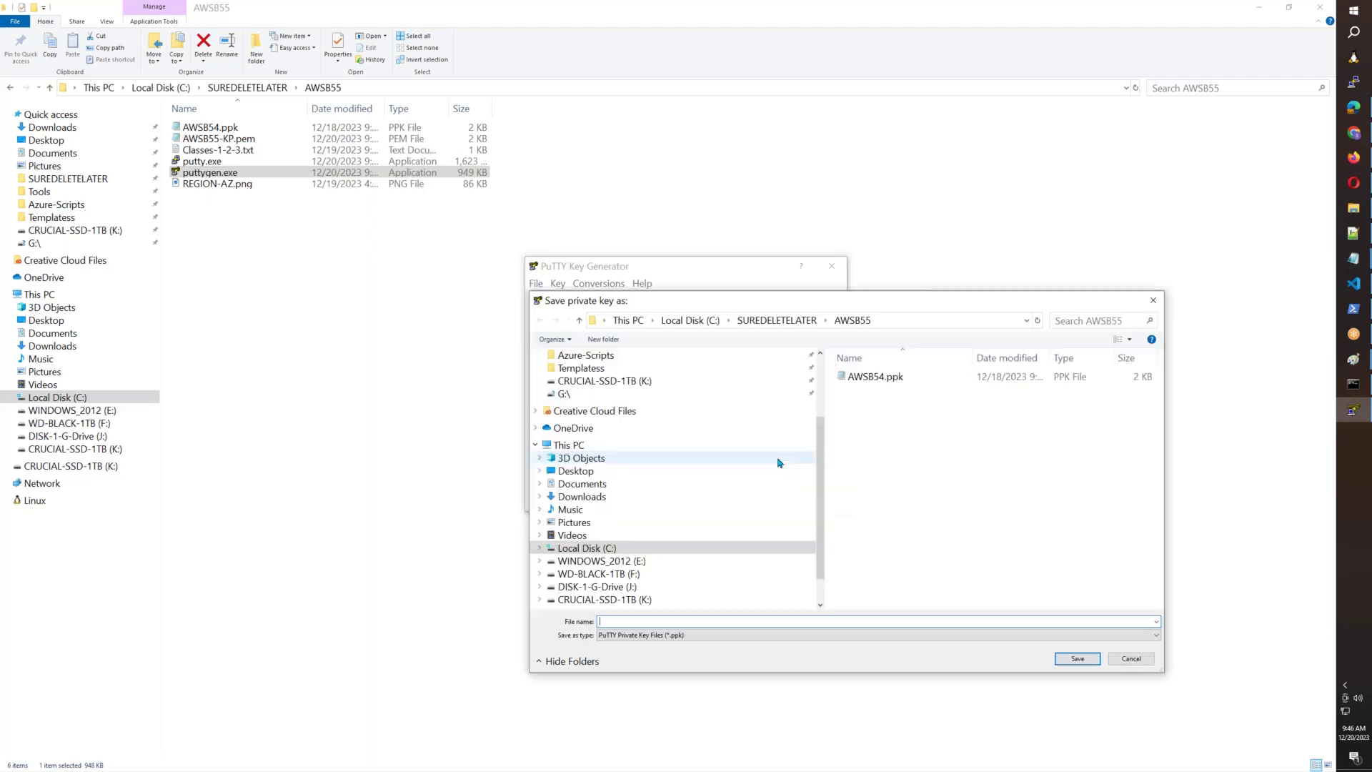
click(886, 377)
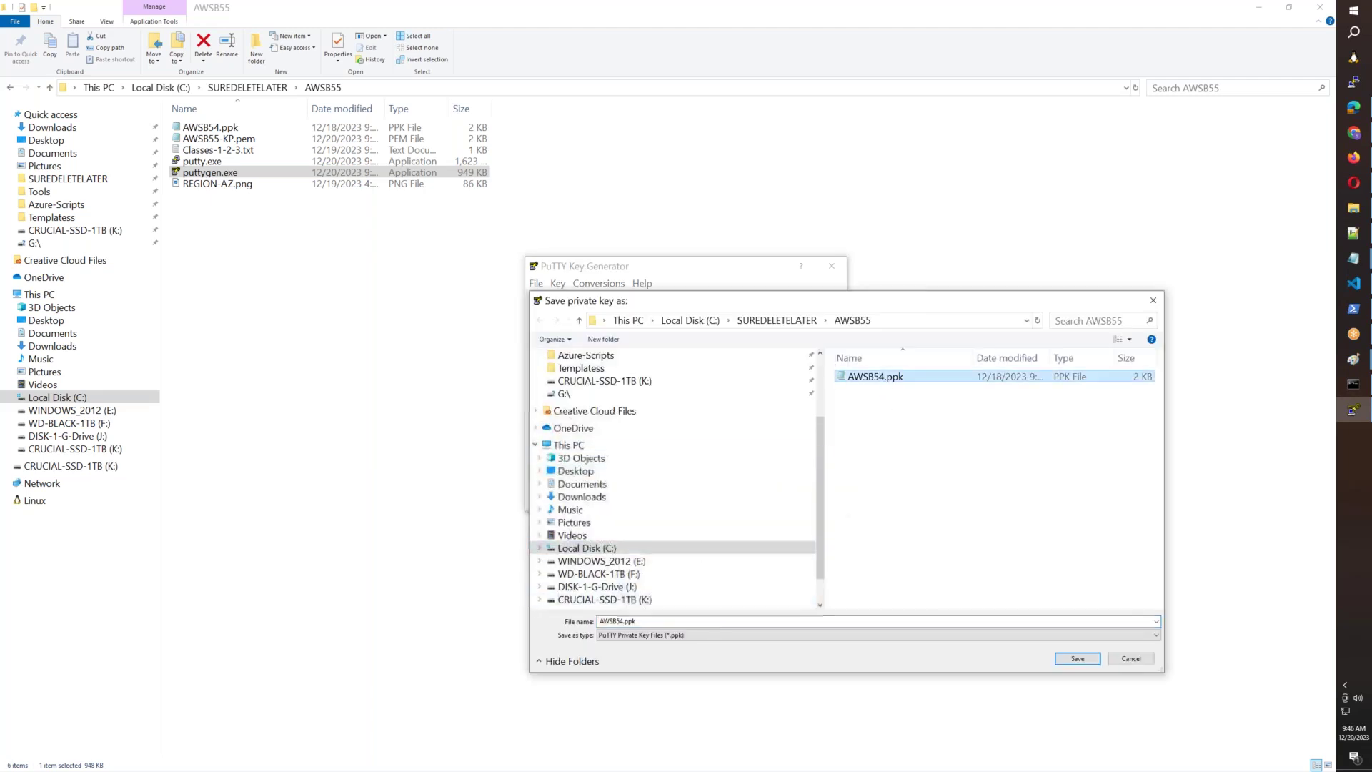
click(626, 621)
key(BackSpace)
text(5)
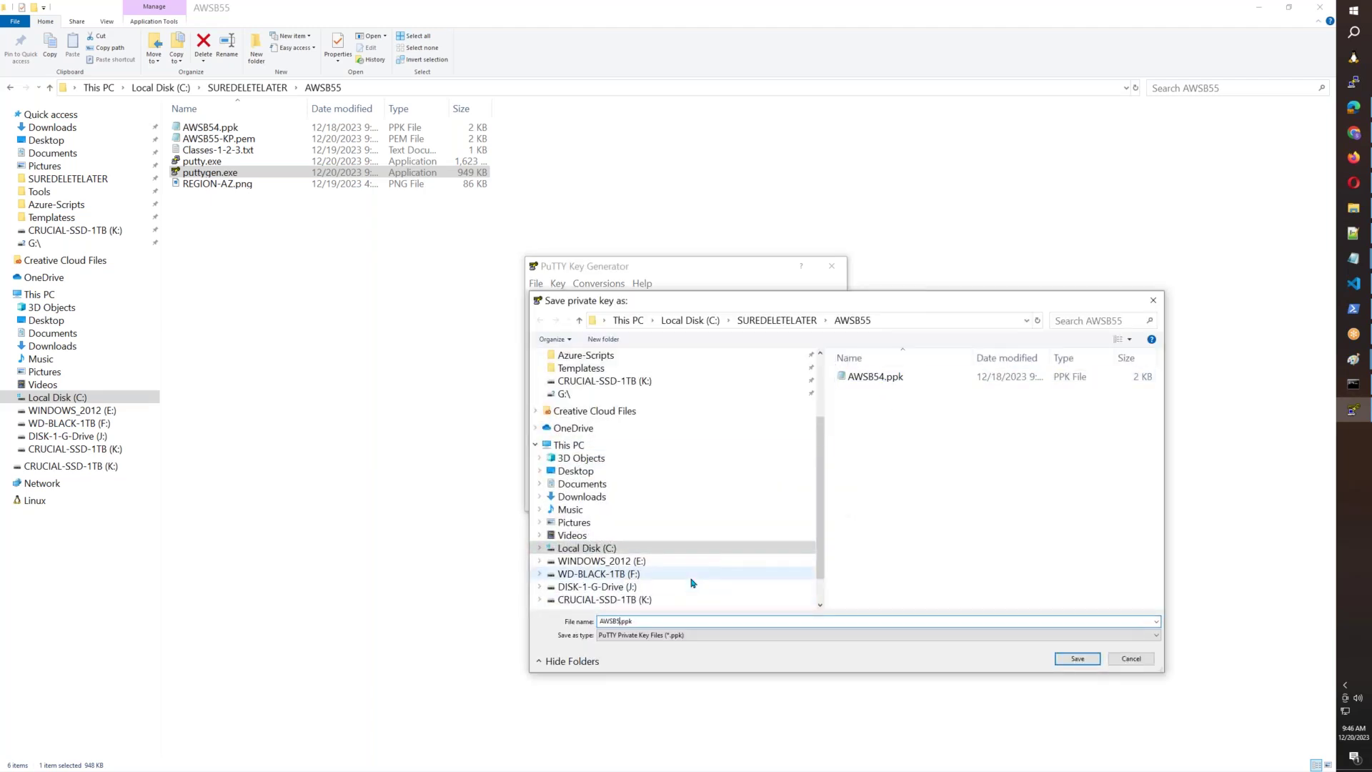
click(1094, 664)
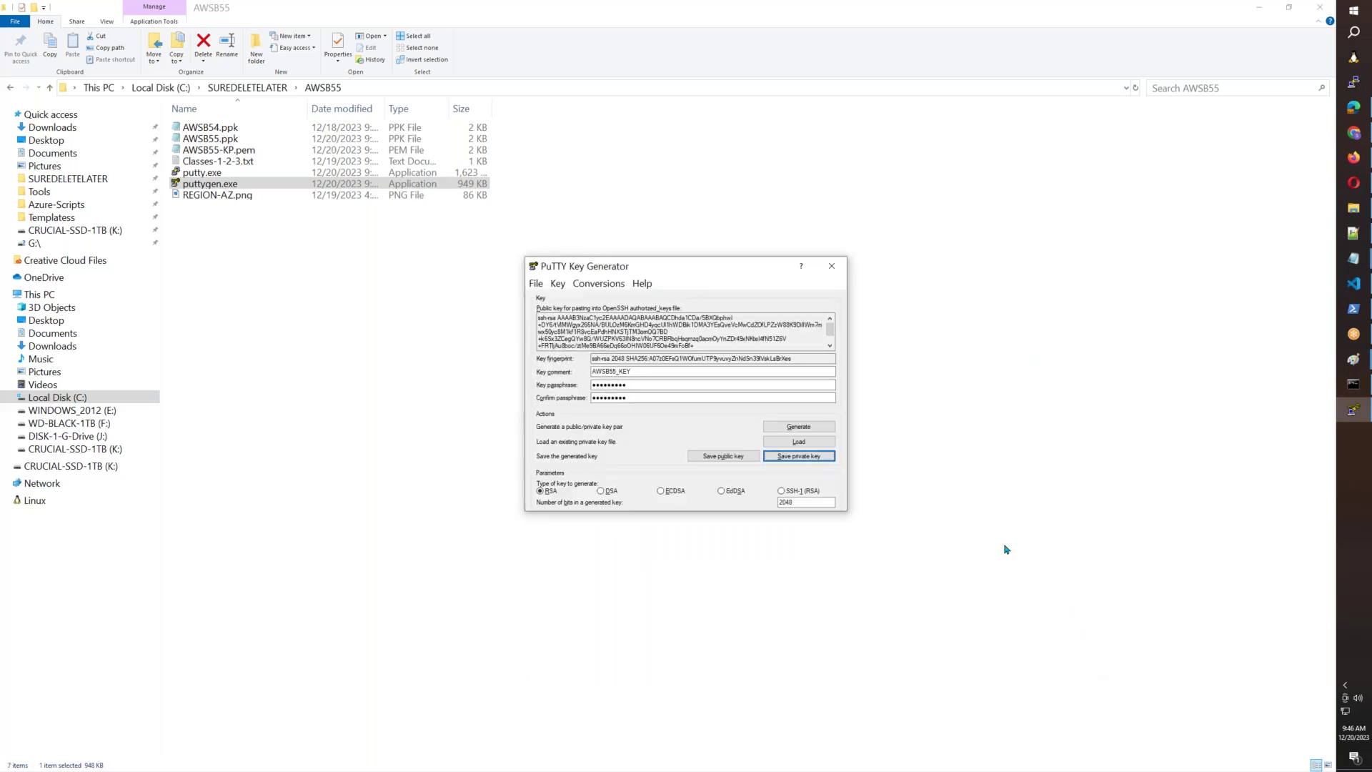
click(837, 270)
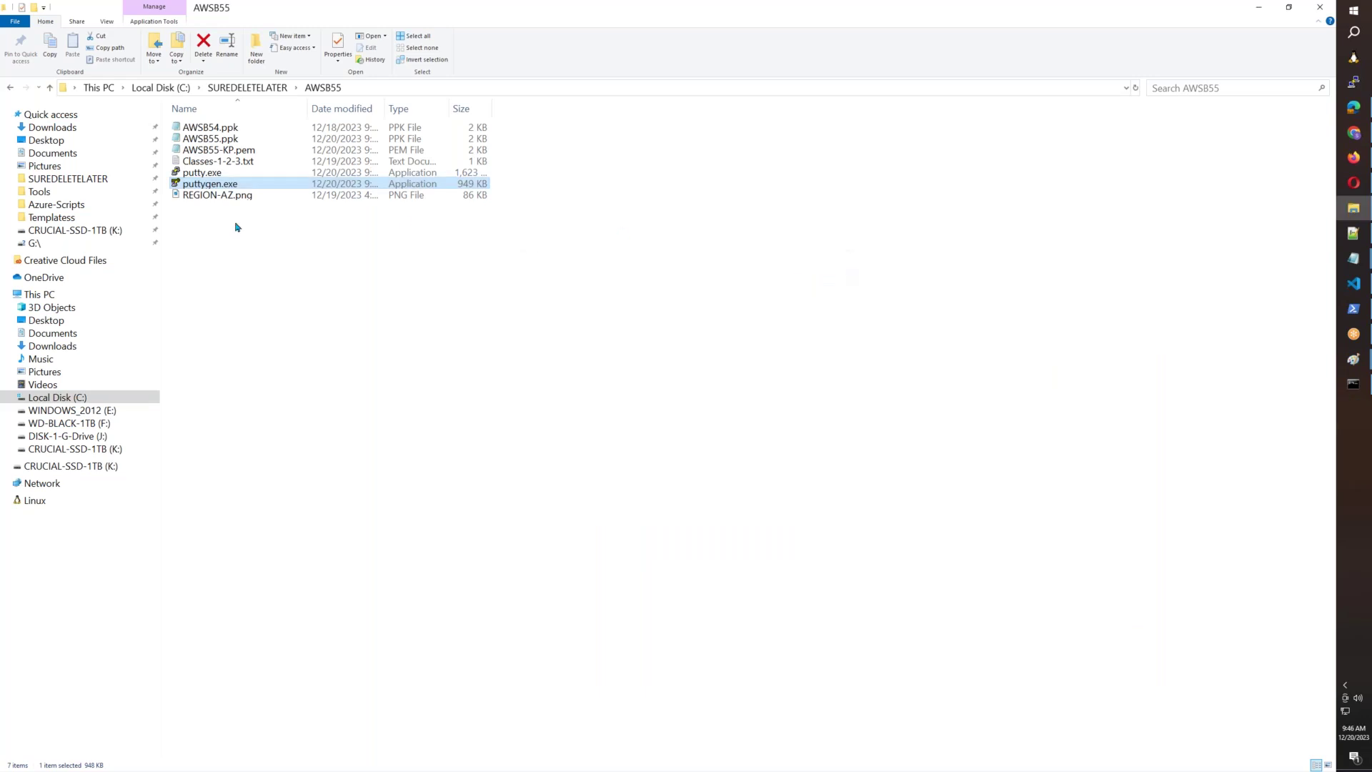
Launch PuTTY and delete the old AWSB55 saved session.
click(208, 176)
double_click(208, 176)
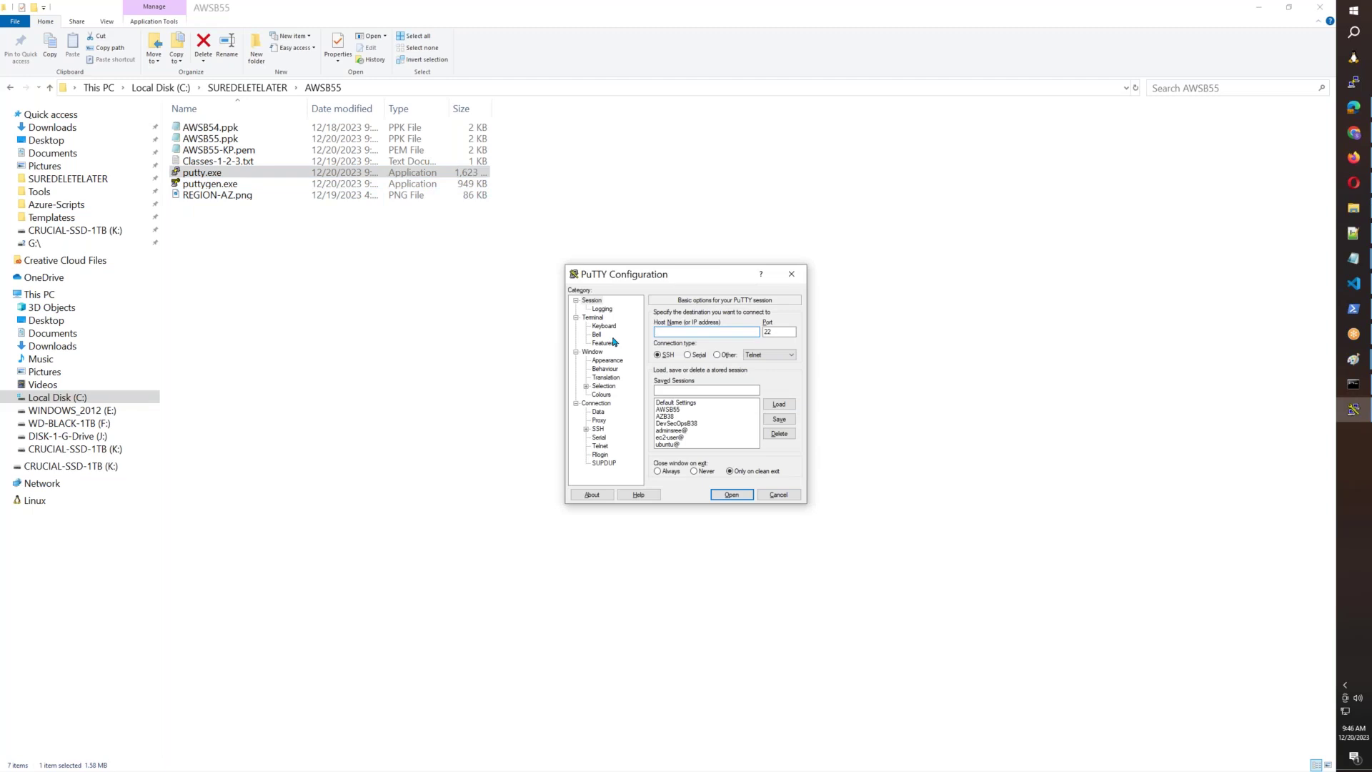
click(682, 410)
click(778, 434)
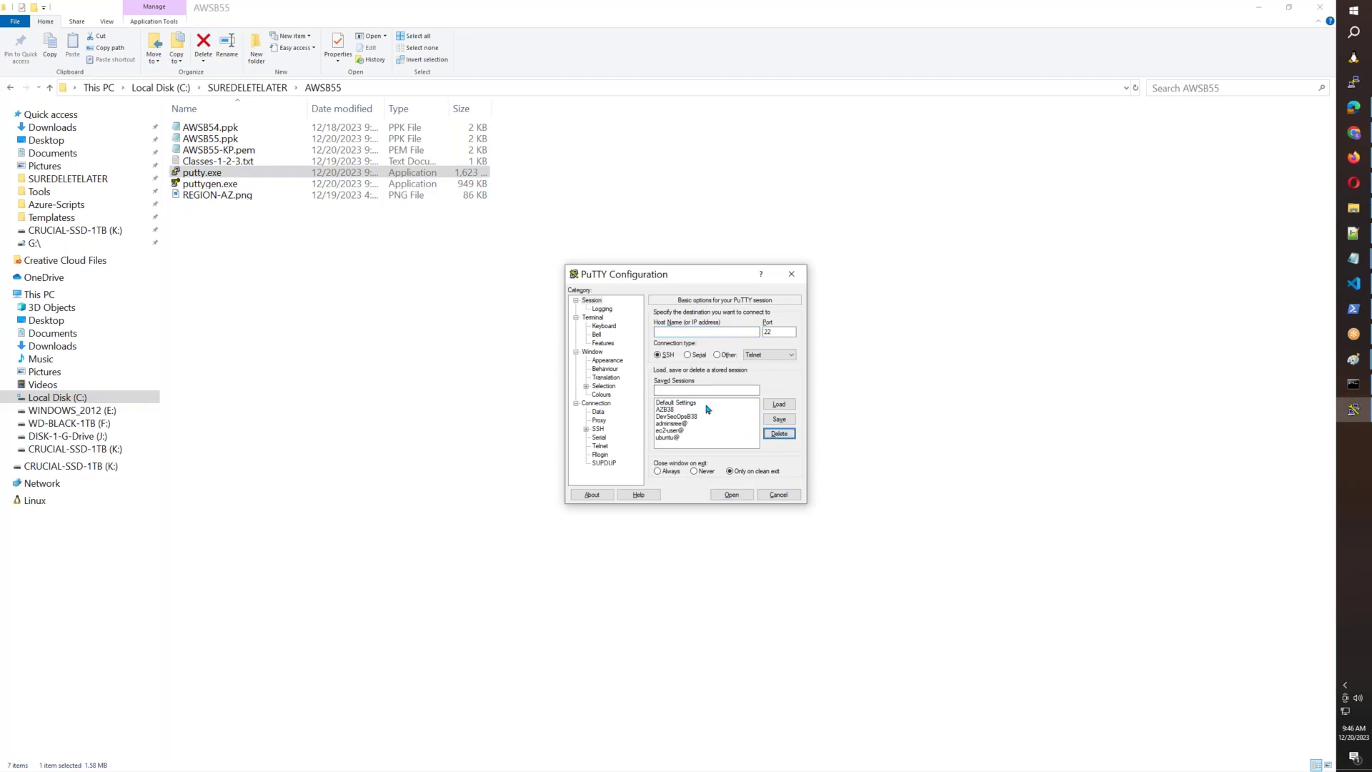
Enter host ec2-user@ and session name AWSB55, then check the PowerShell ping results.
click(676, 333)
click(673, 391)
text(AWSB55)
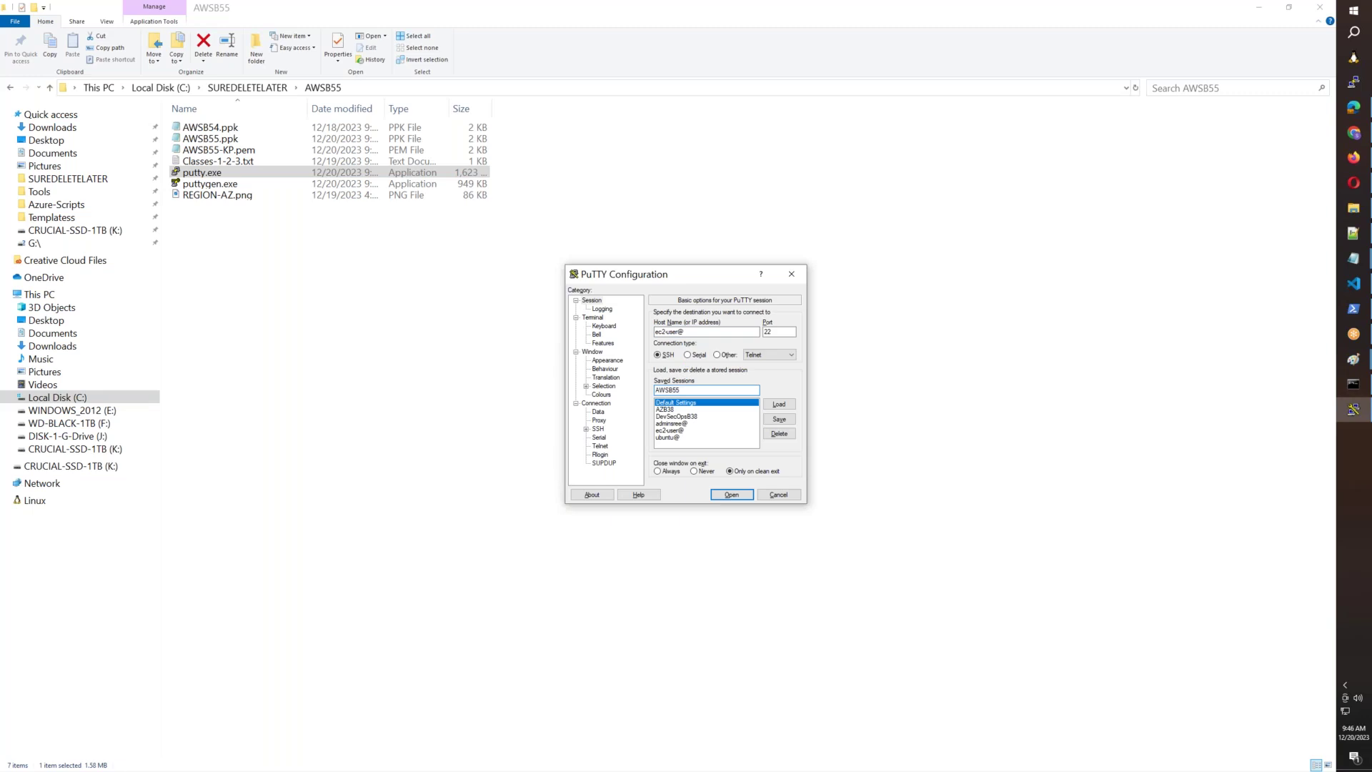
click(593, 351)
click(741, 400)
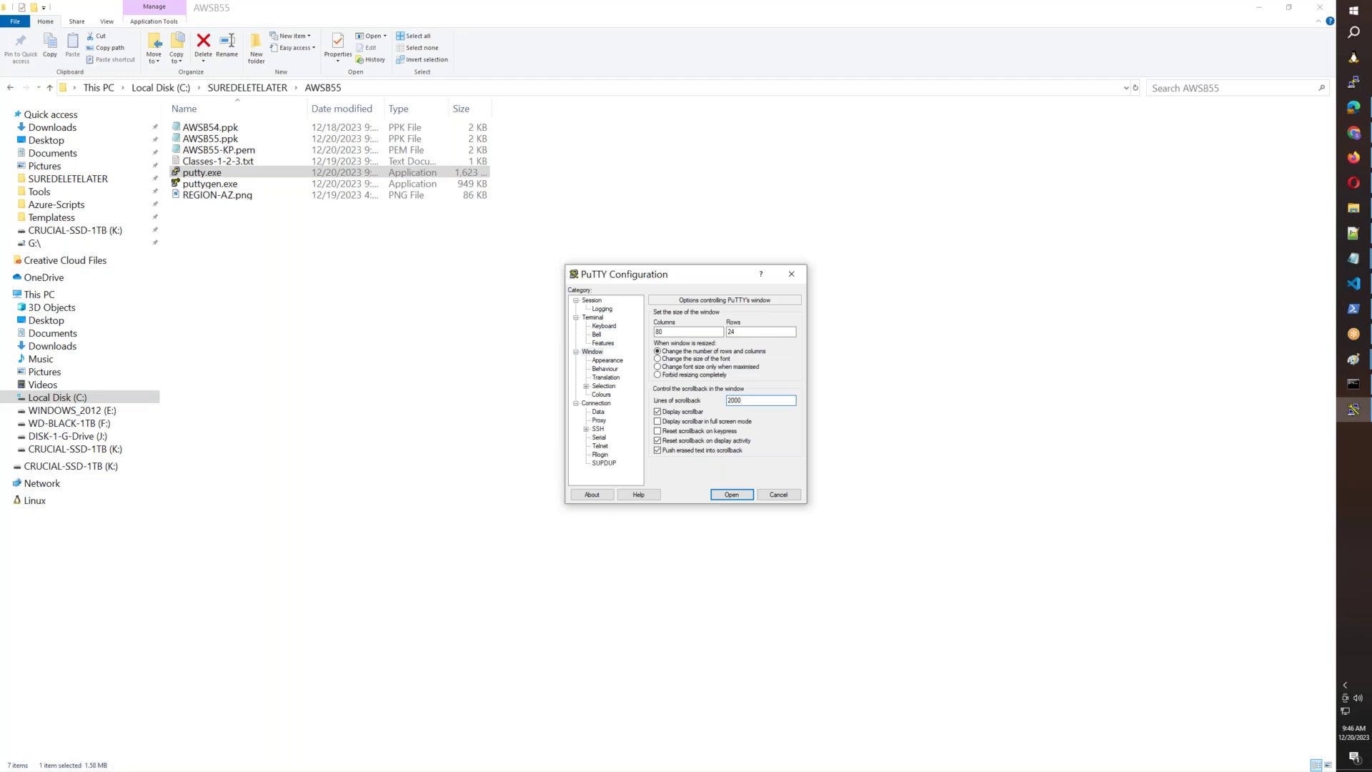
click(1354, 310)
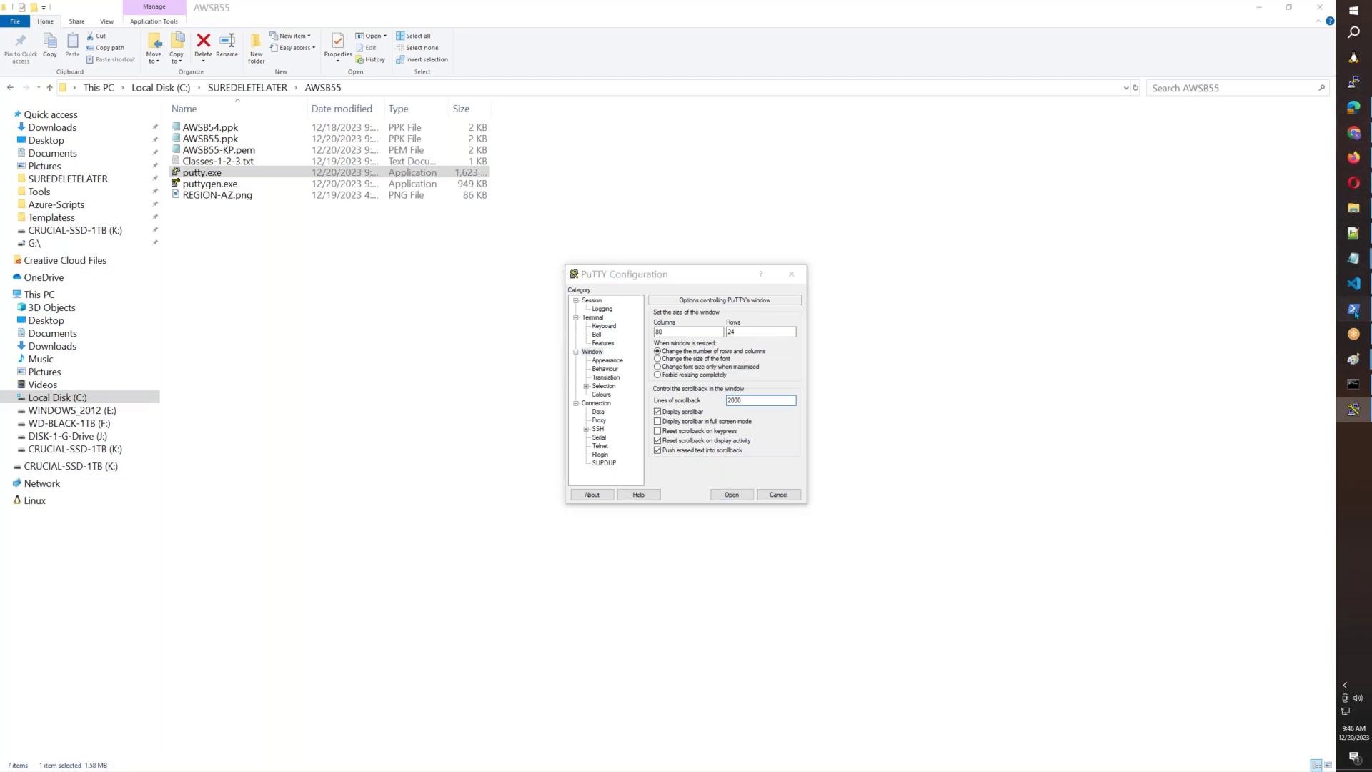
scroll(851, 479, down, 3)
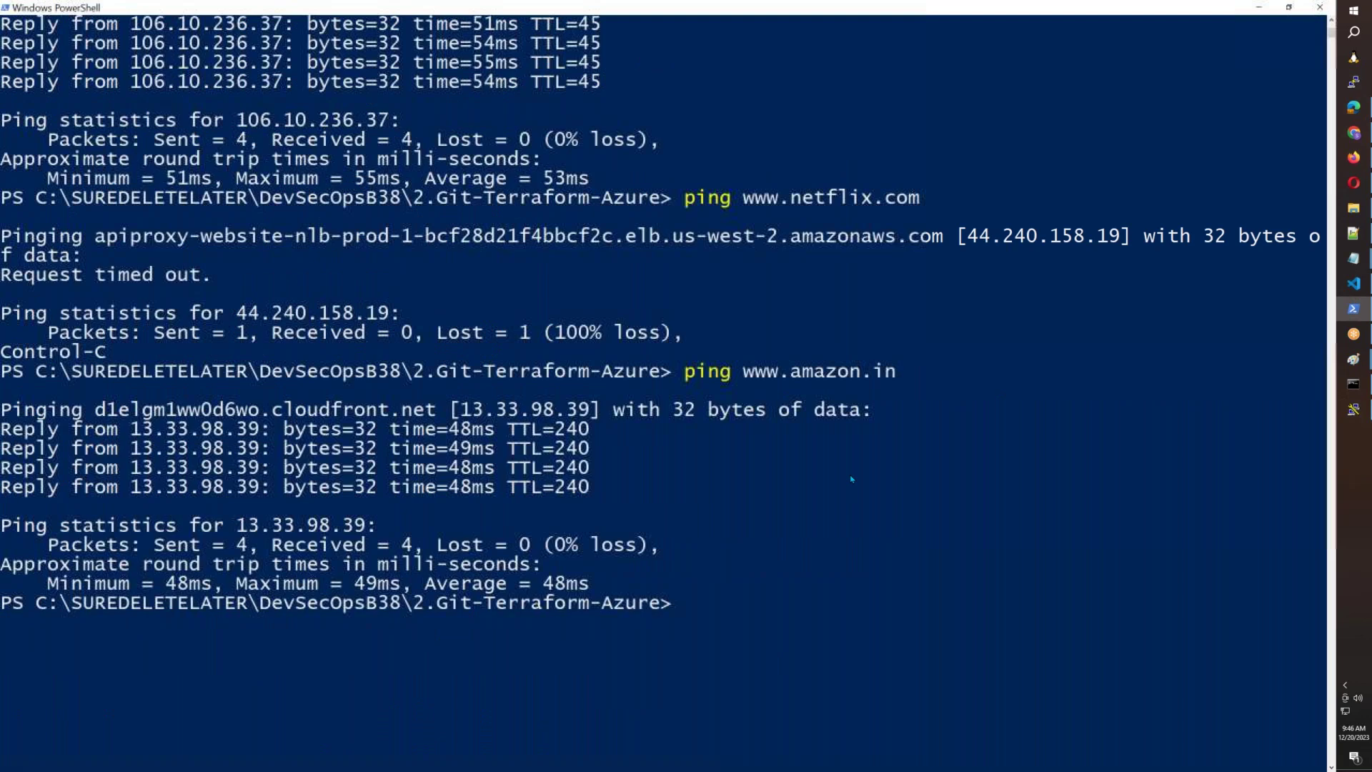
Set the PuTTY terminal font to bold 28-point Courier New.
key(alt+Tab)
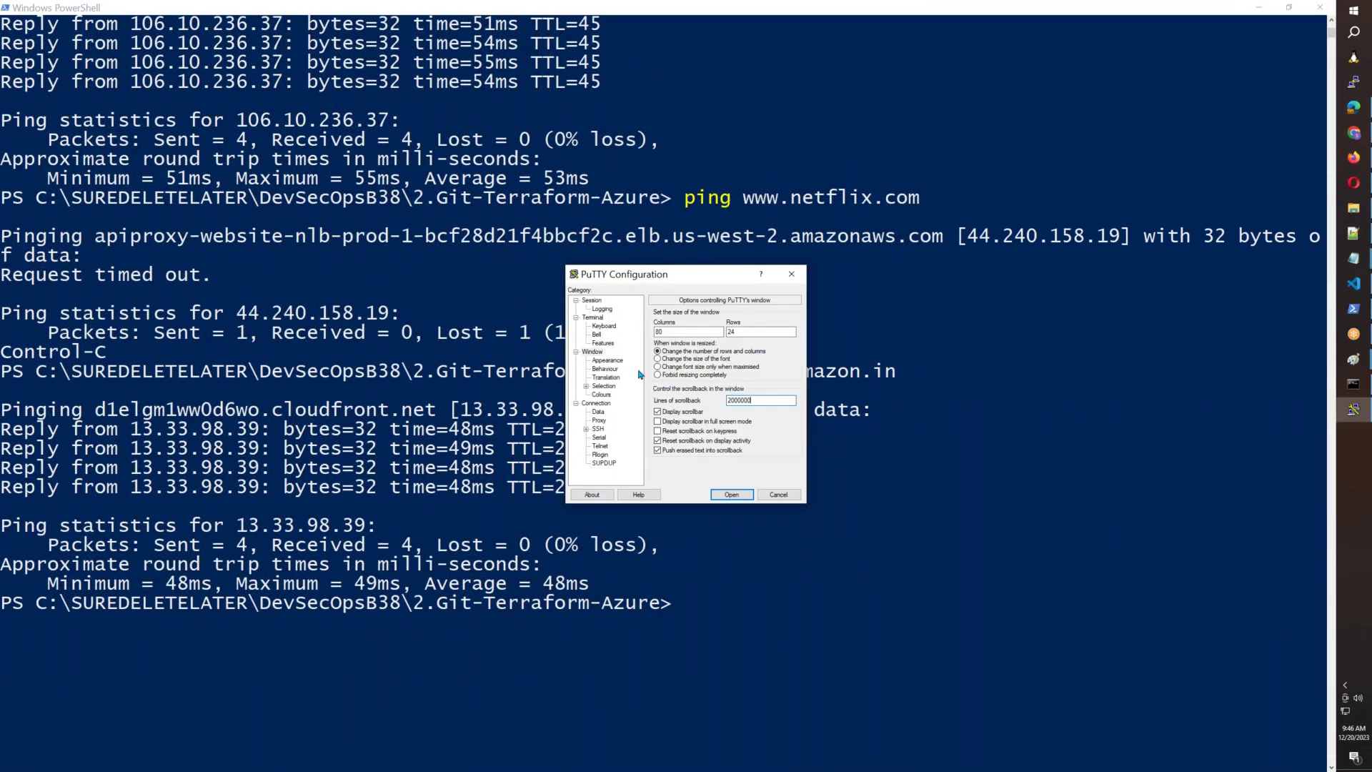
click(607, 360)
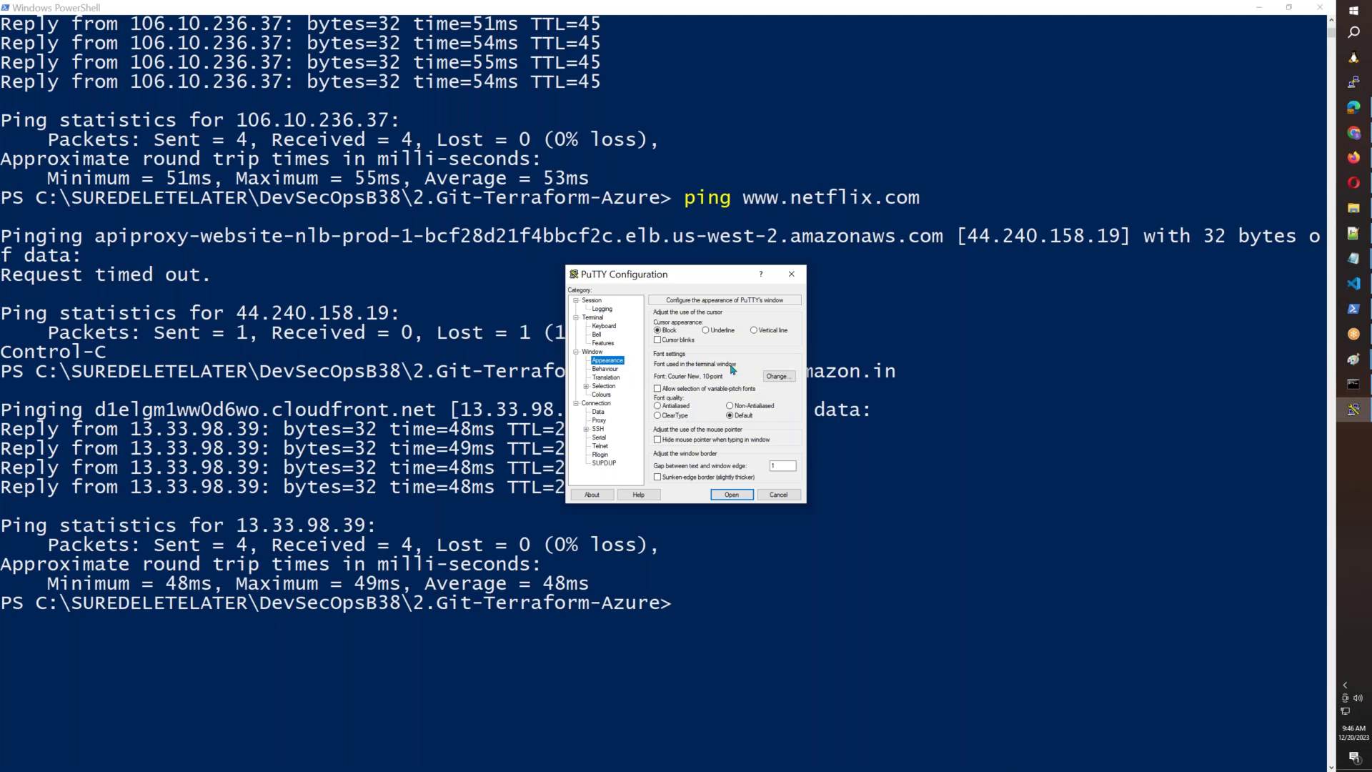
click(778, 378)
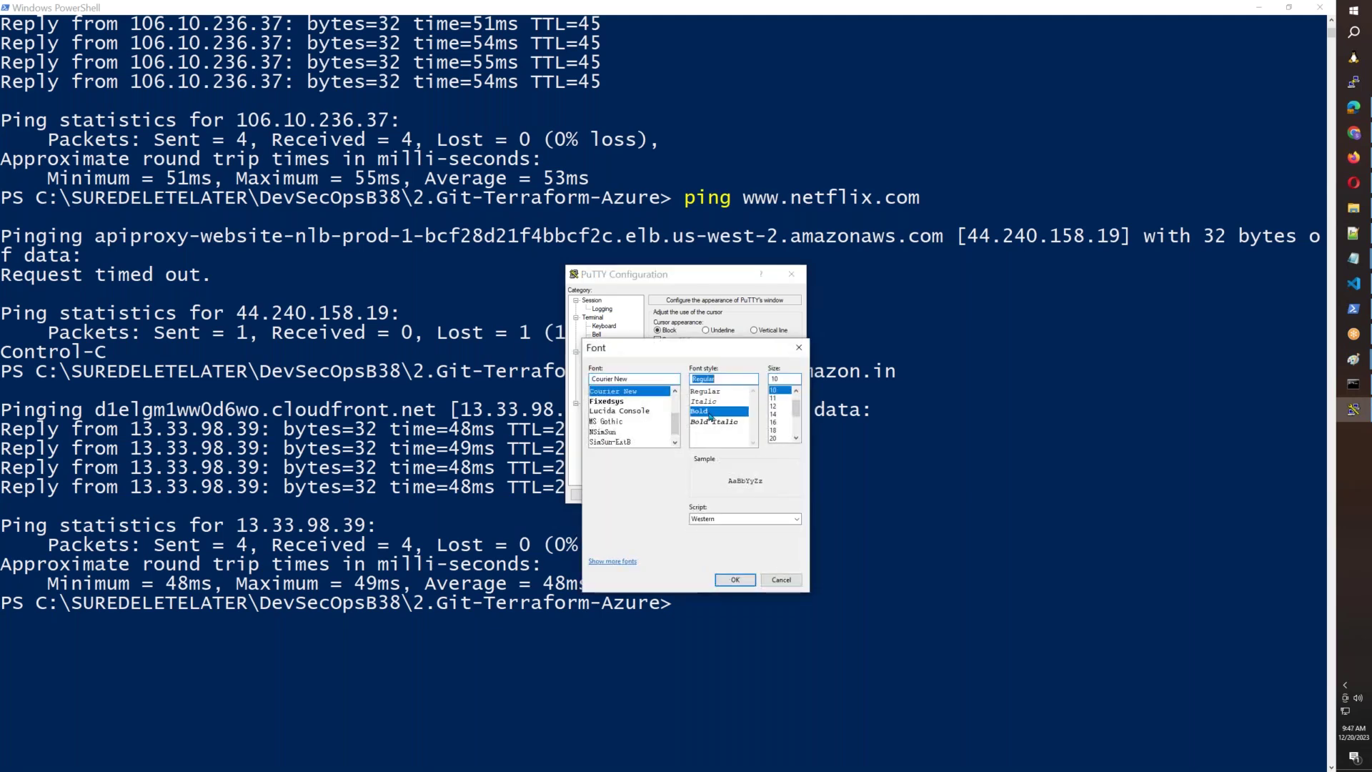
scroll(786, 431, down, 3)
click(777, 415)
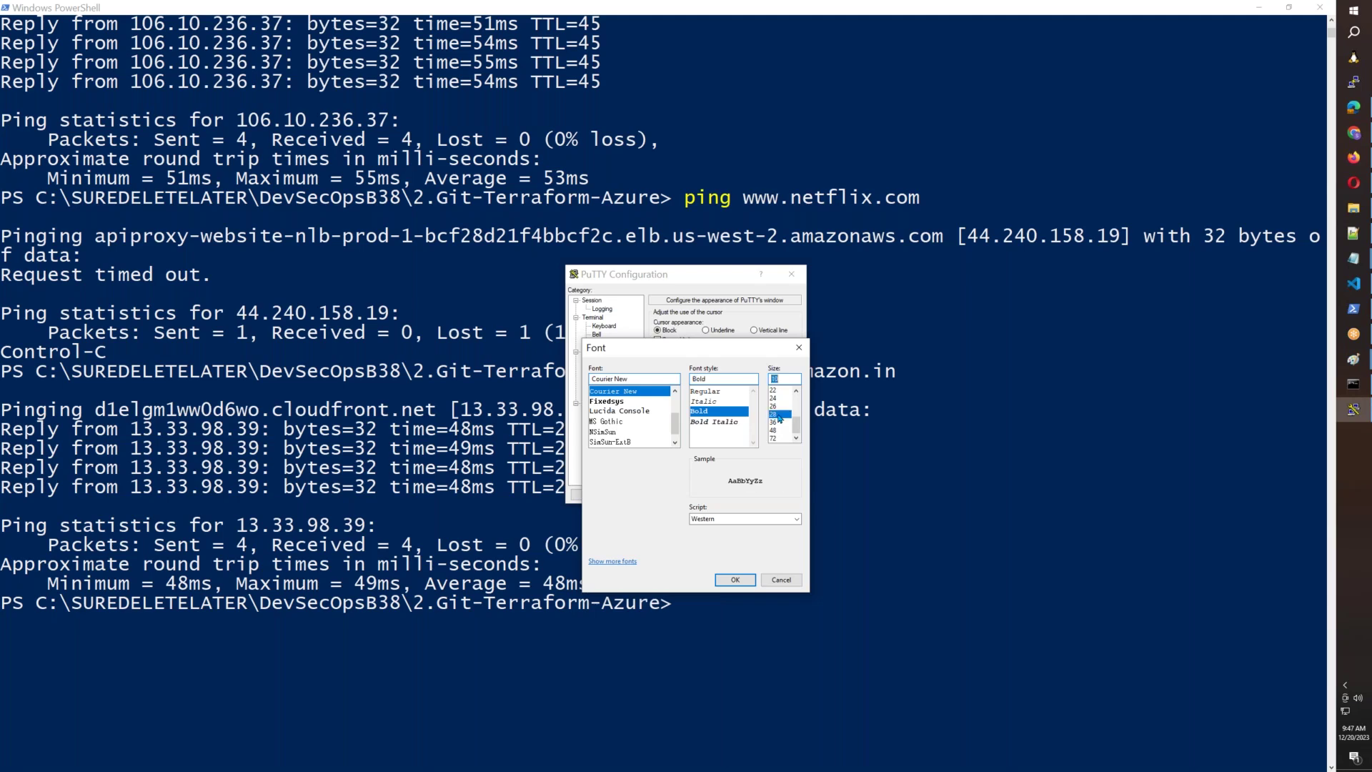
click(754, 583)
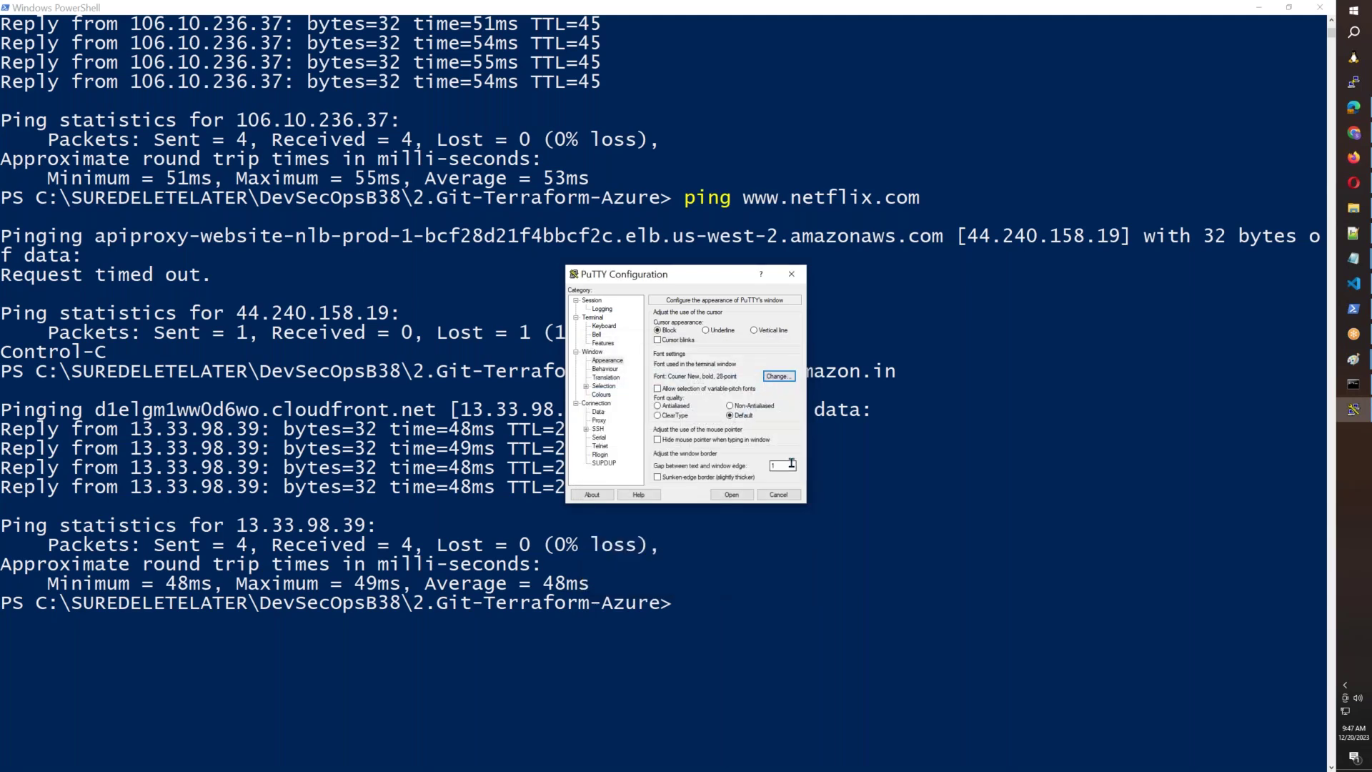
Make the default text colour yellow and set keepalives to 5 seconds.
click(600, 395)
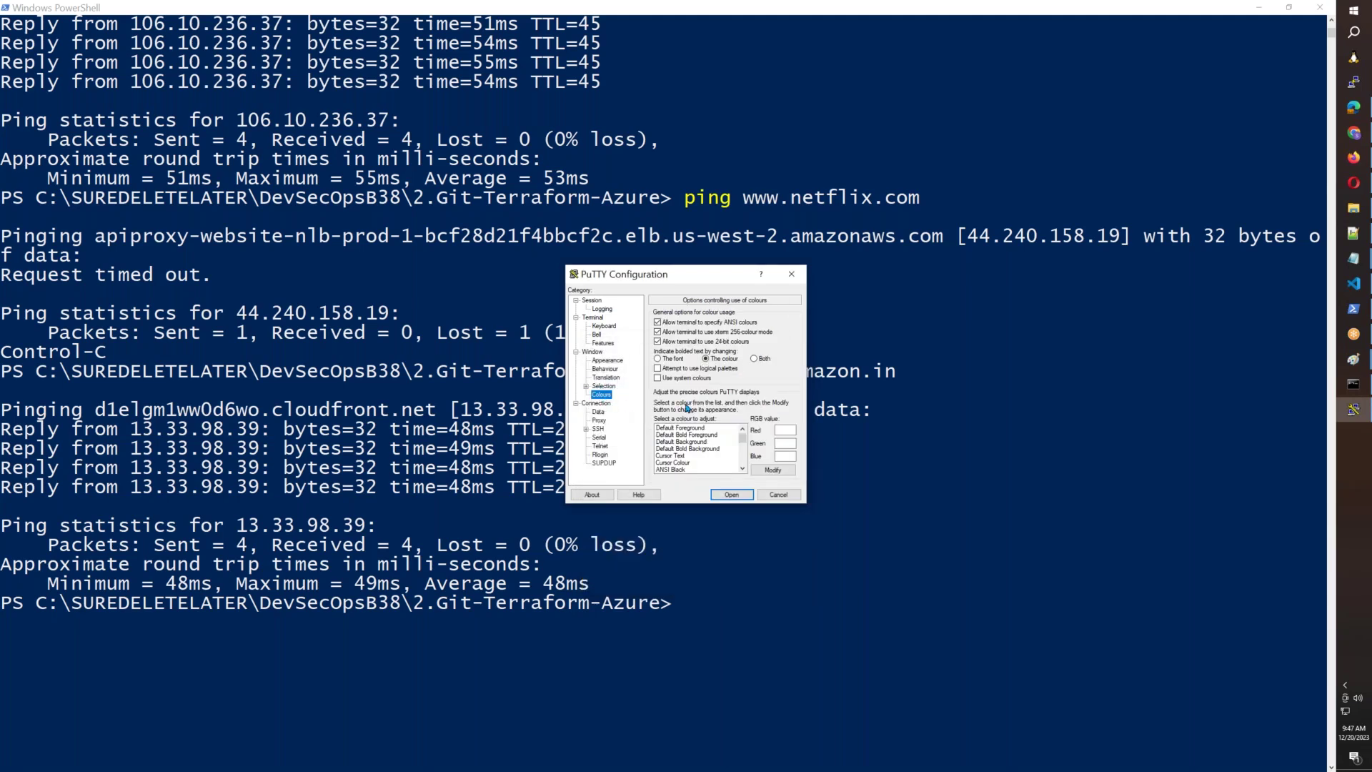
click(769, 469)
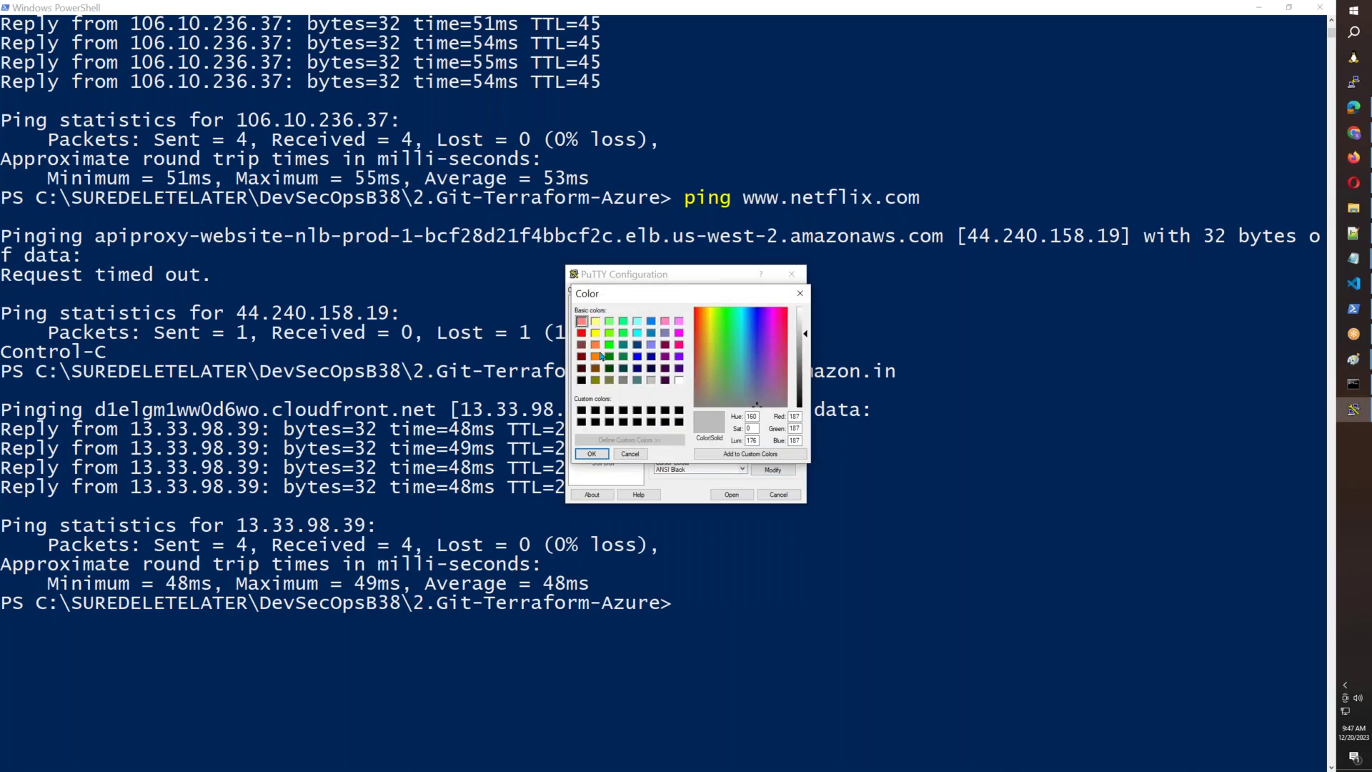
click(595, 333)
click(592, 454)
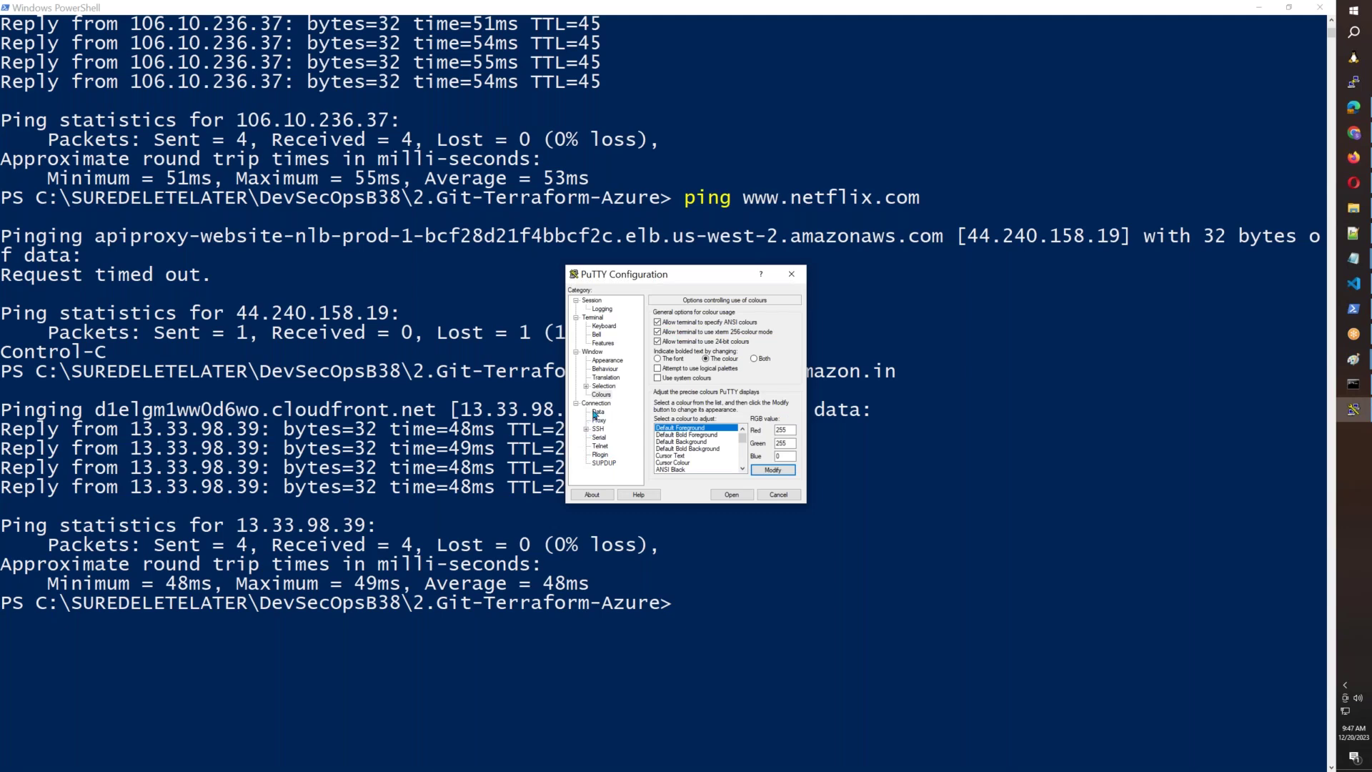
click(603, 404)
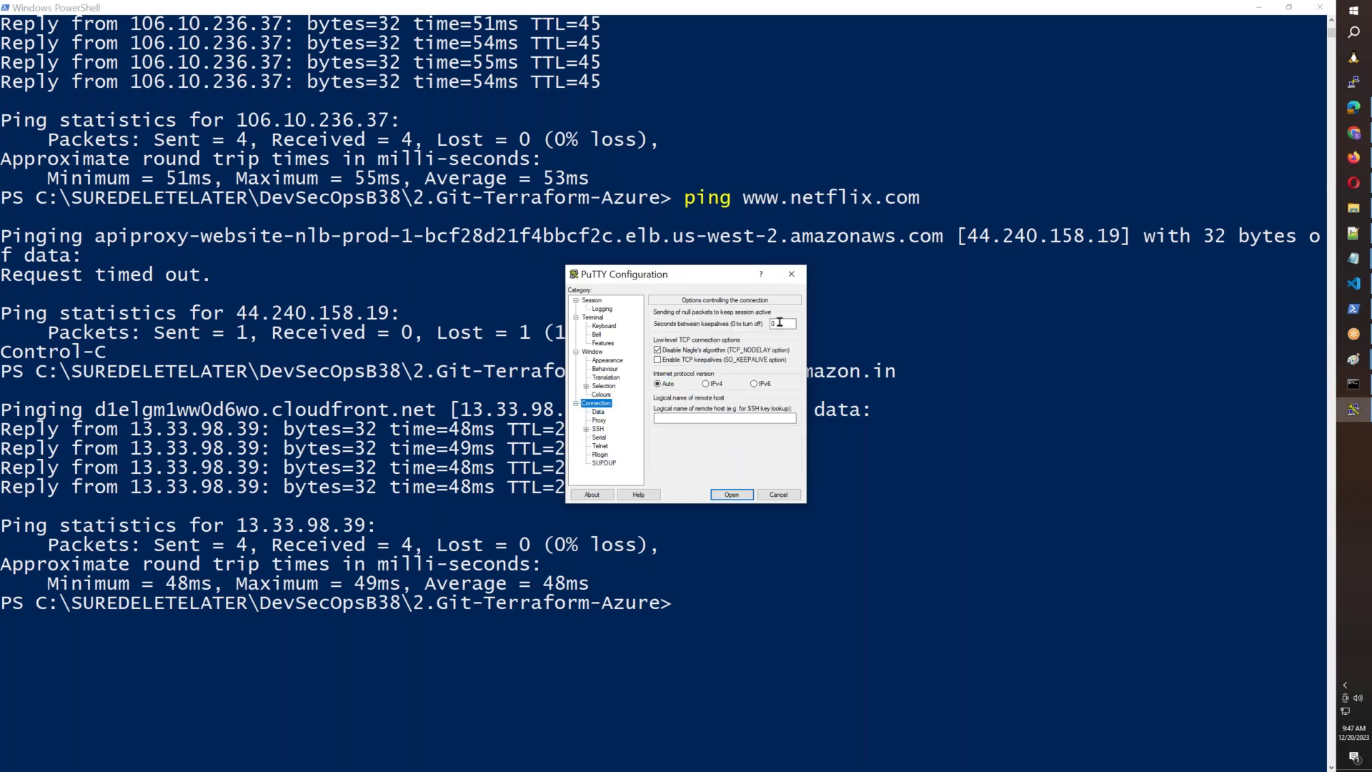
key(Tab)
Use AWSB55.ppk as the SSH private key and open the session.
click(586, 428)
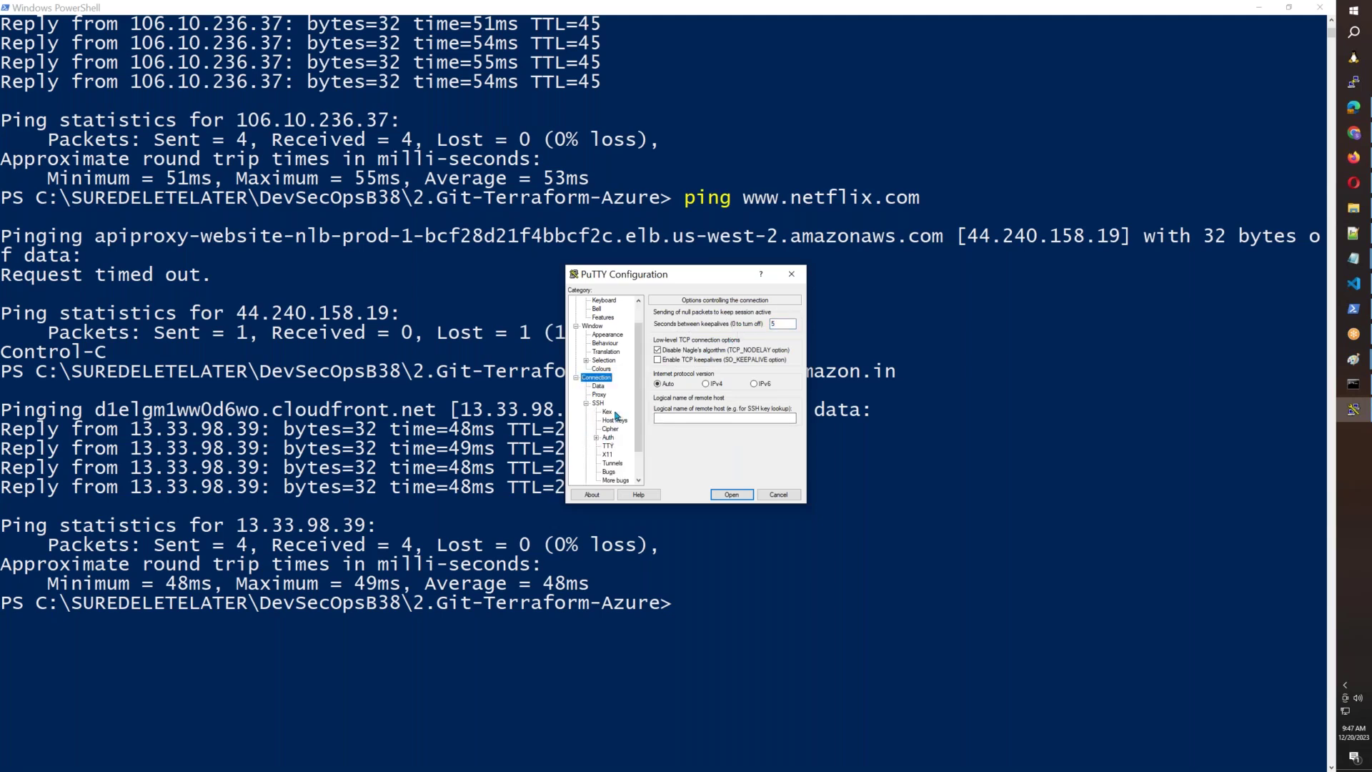
click(596, 437)
click(622, 445)
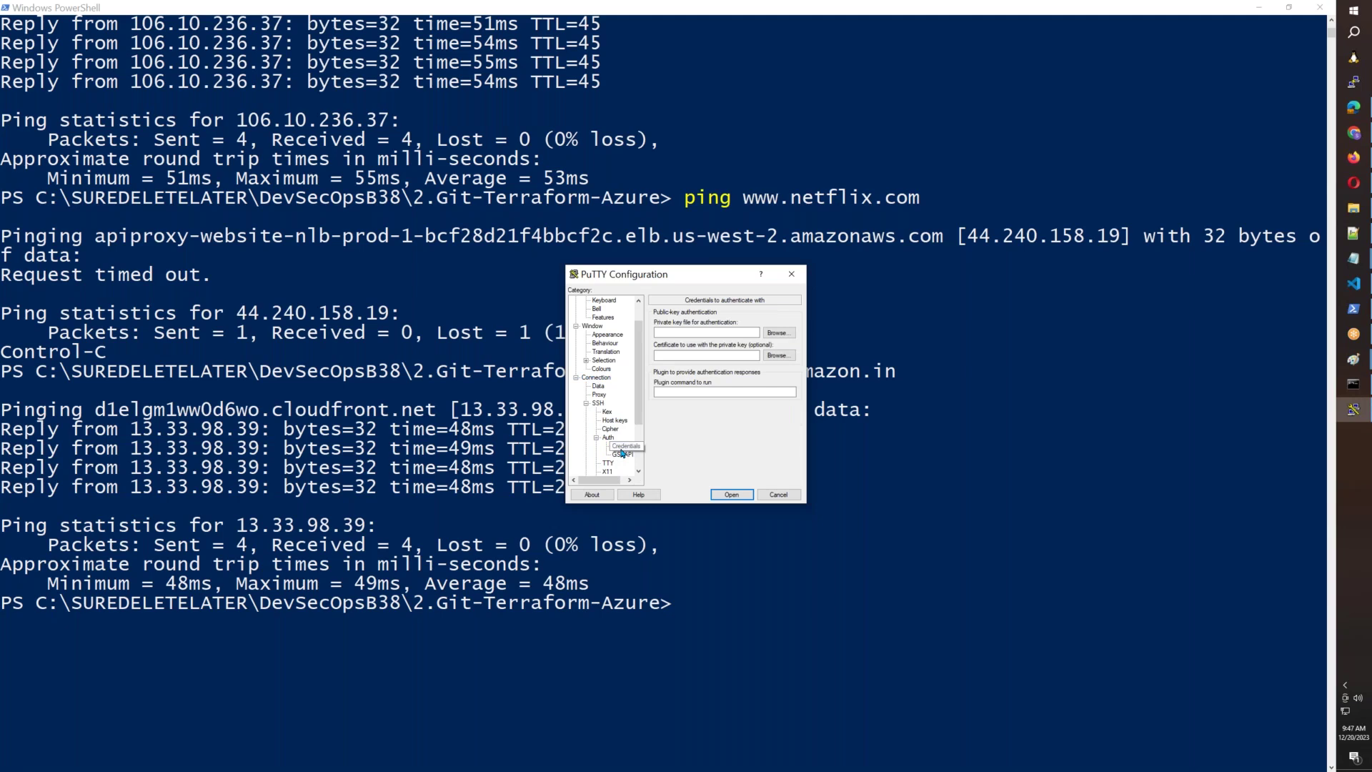
click(777, 333)
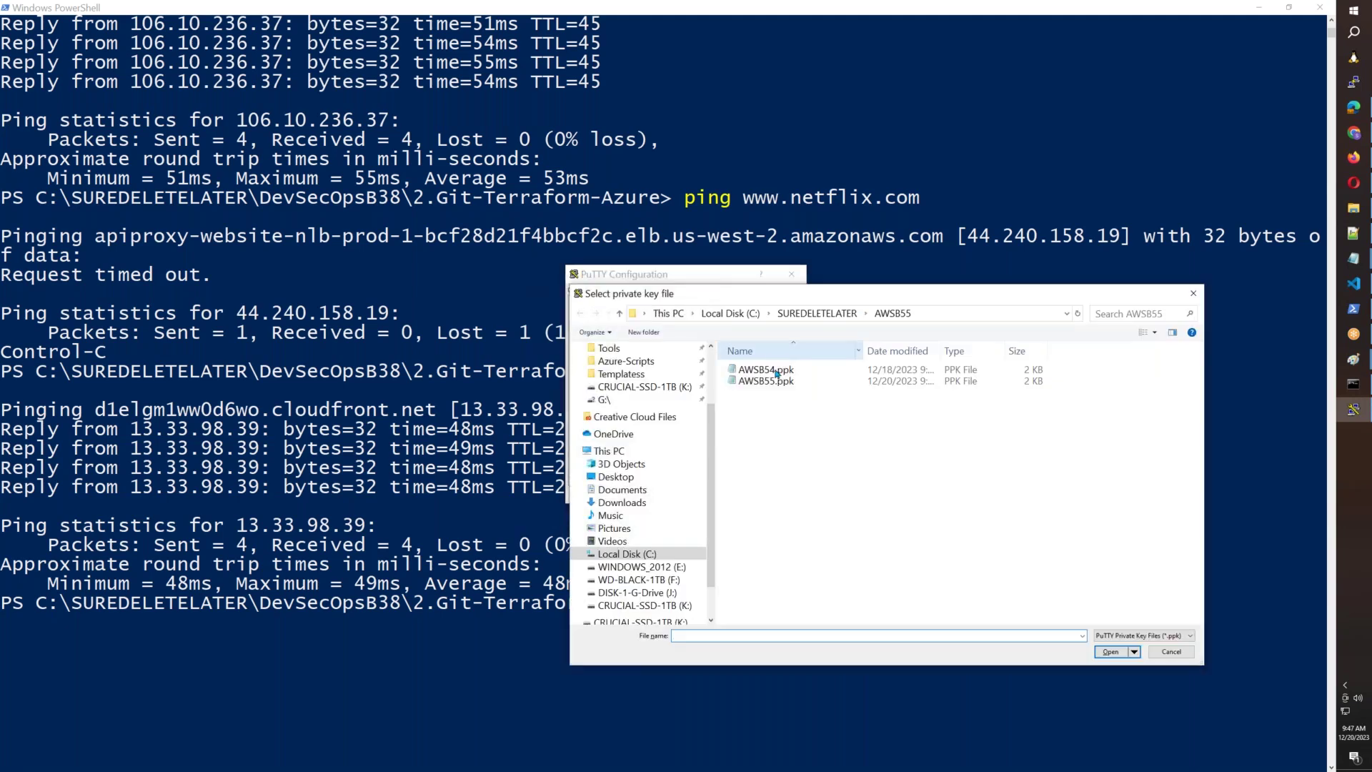
click(768, 381)
click(1110, 652)
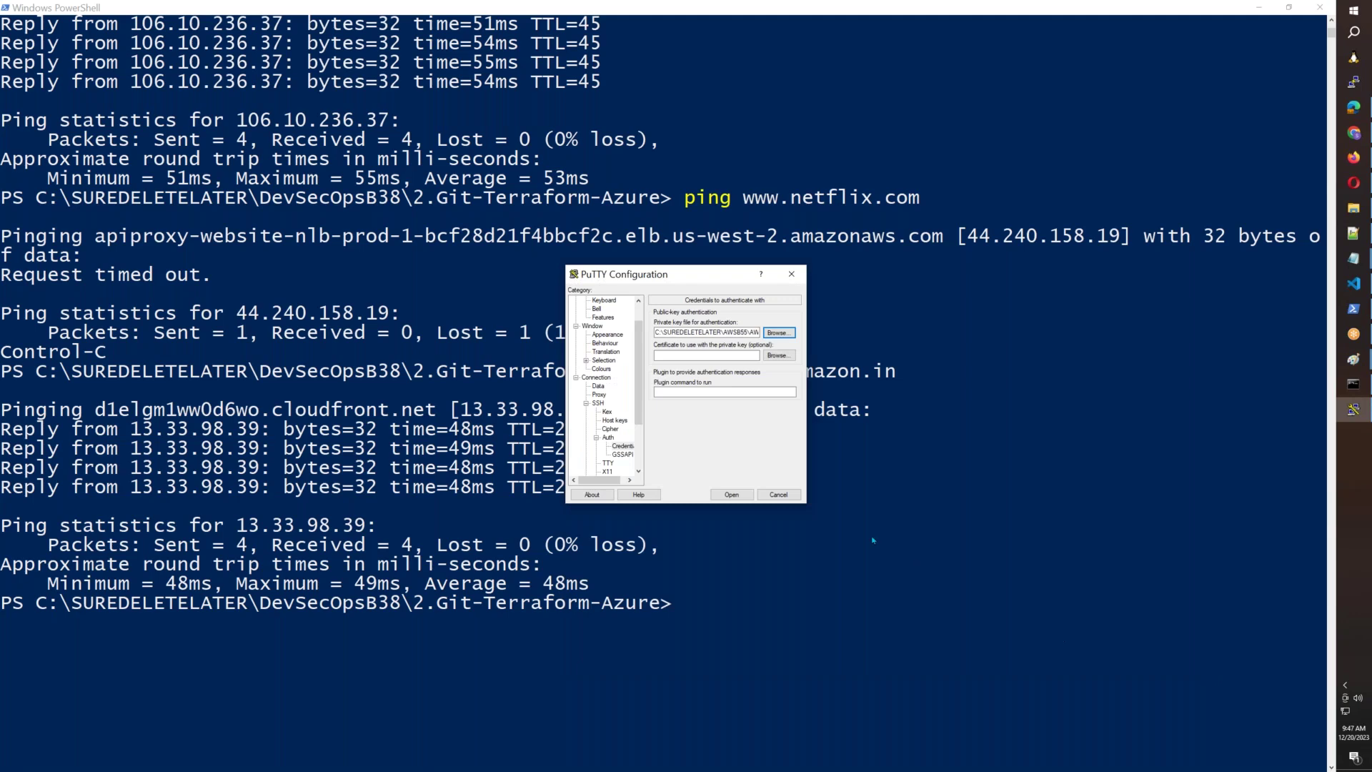
click(744, 498)
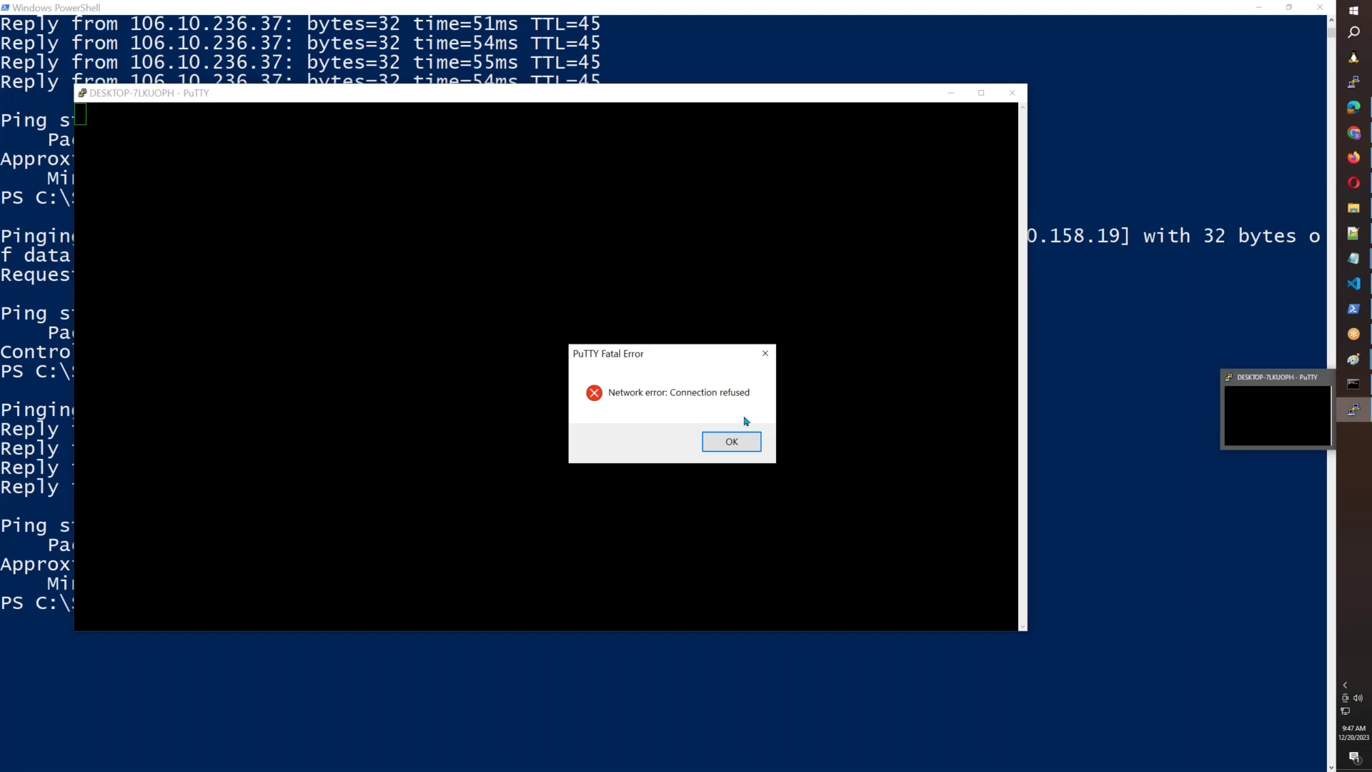
Dismiss the connection-refused error, close the failed session, and relaunch PuTTY.
click(732, 442)
click(1012, 93)
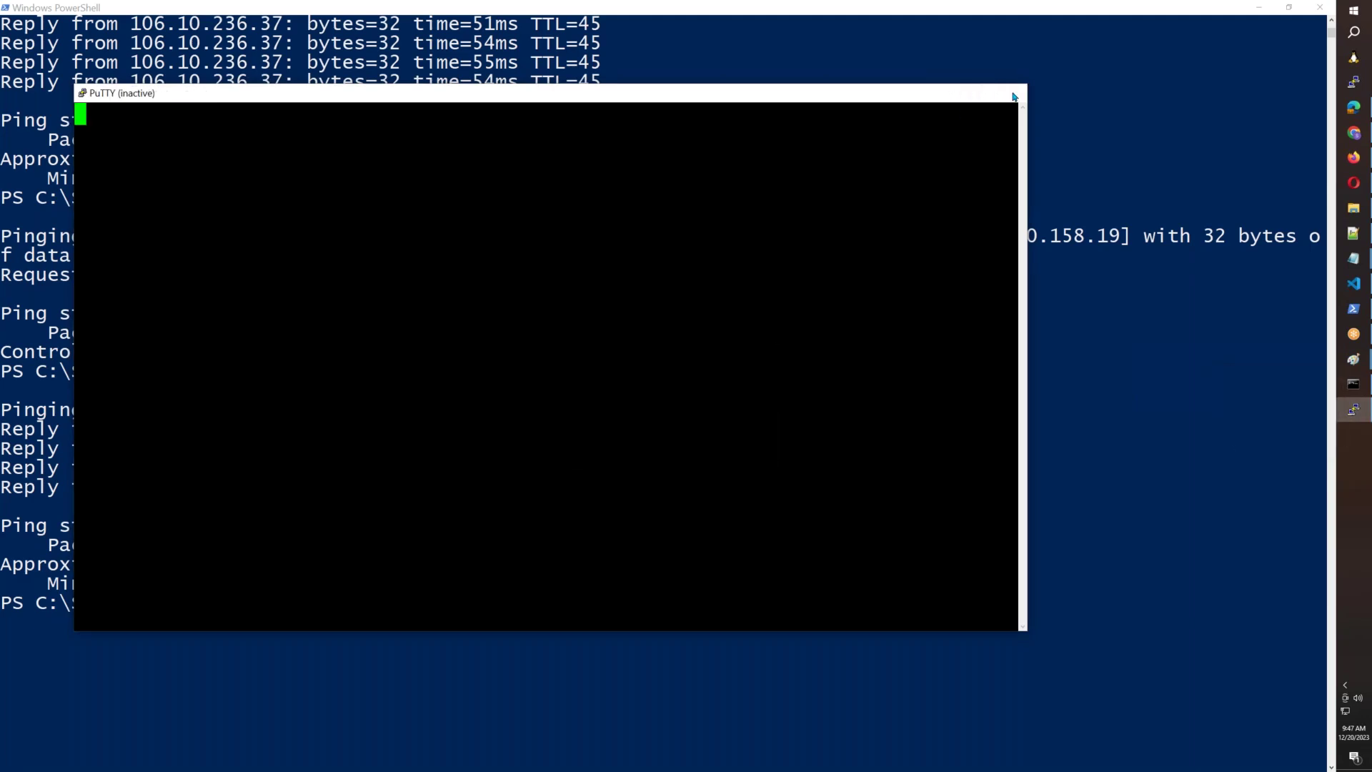
click(1354, 84)
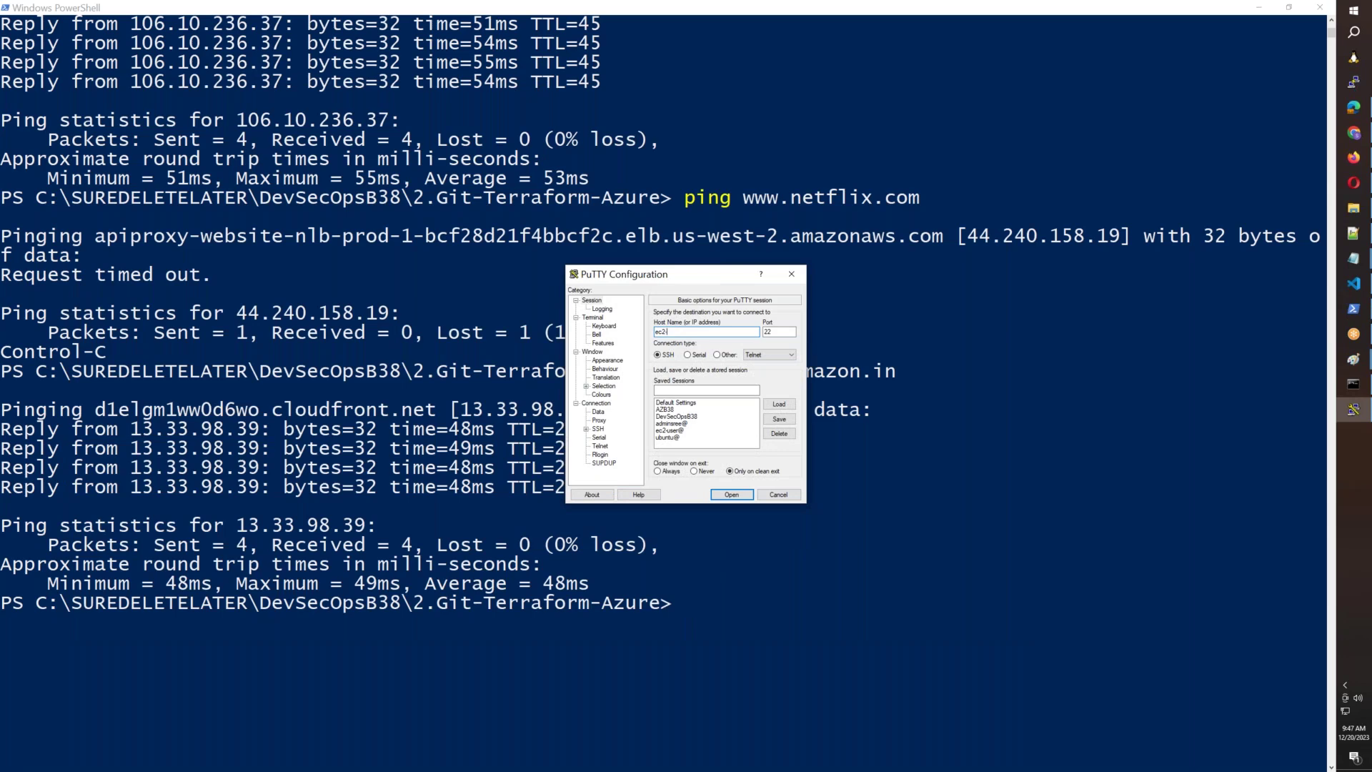
Name the new session AWSB55 and edit the scrollback line count.
click(669, 389)
text(AWSB55)
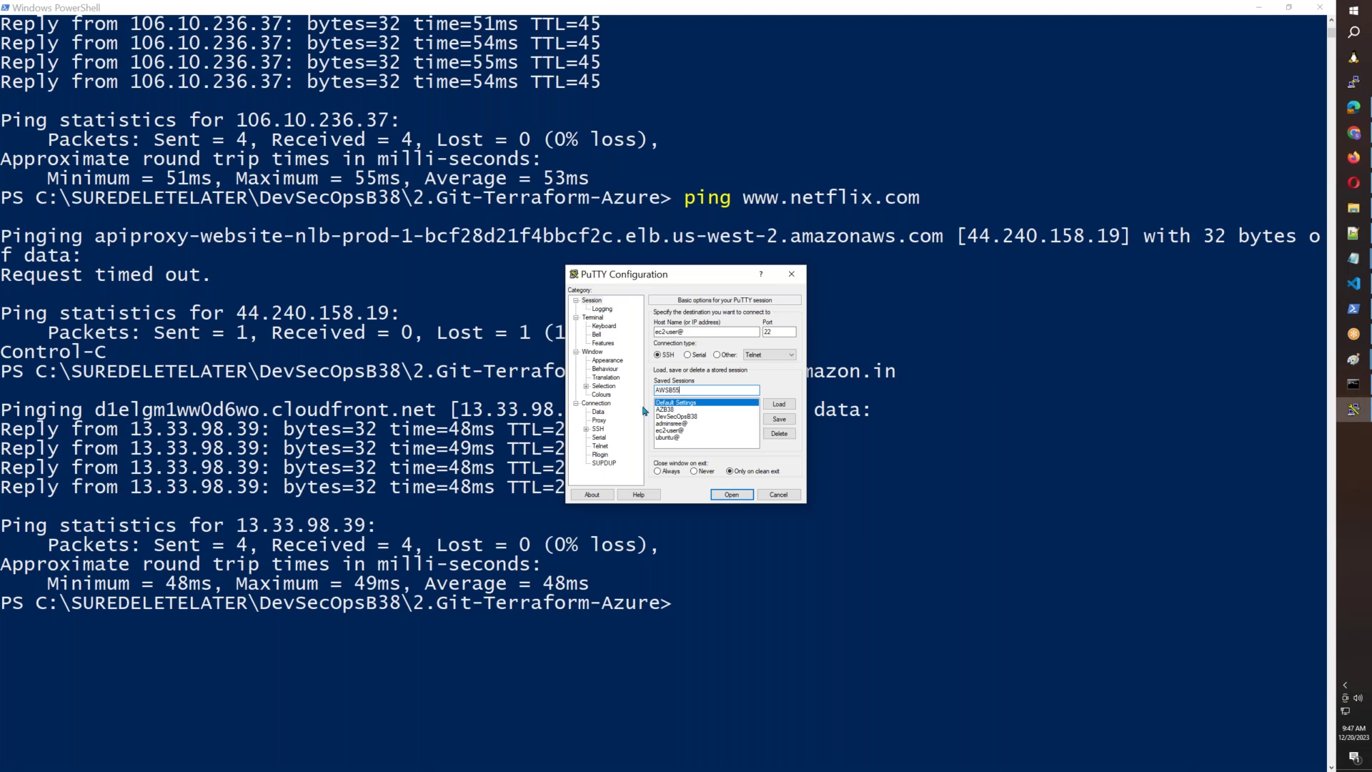
click(592, 352)
click(777, 402)
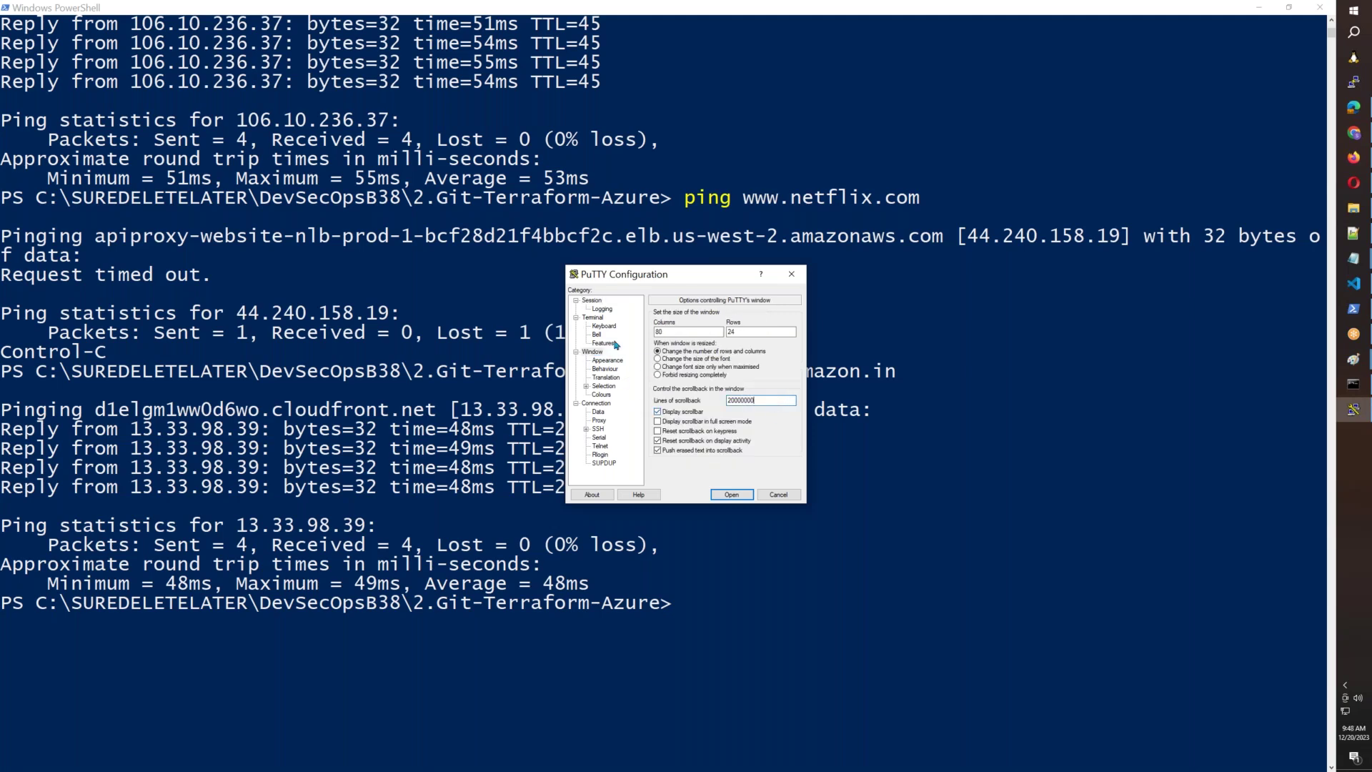
Set the terminal font to bold 28-point Courier New.
click(607, 361)
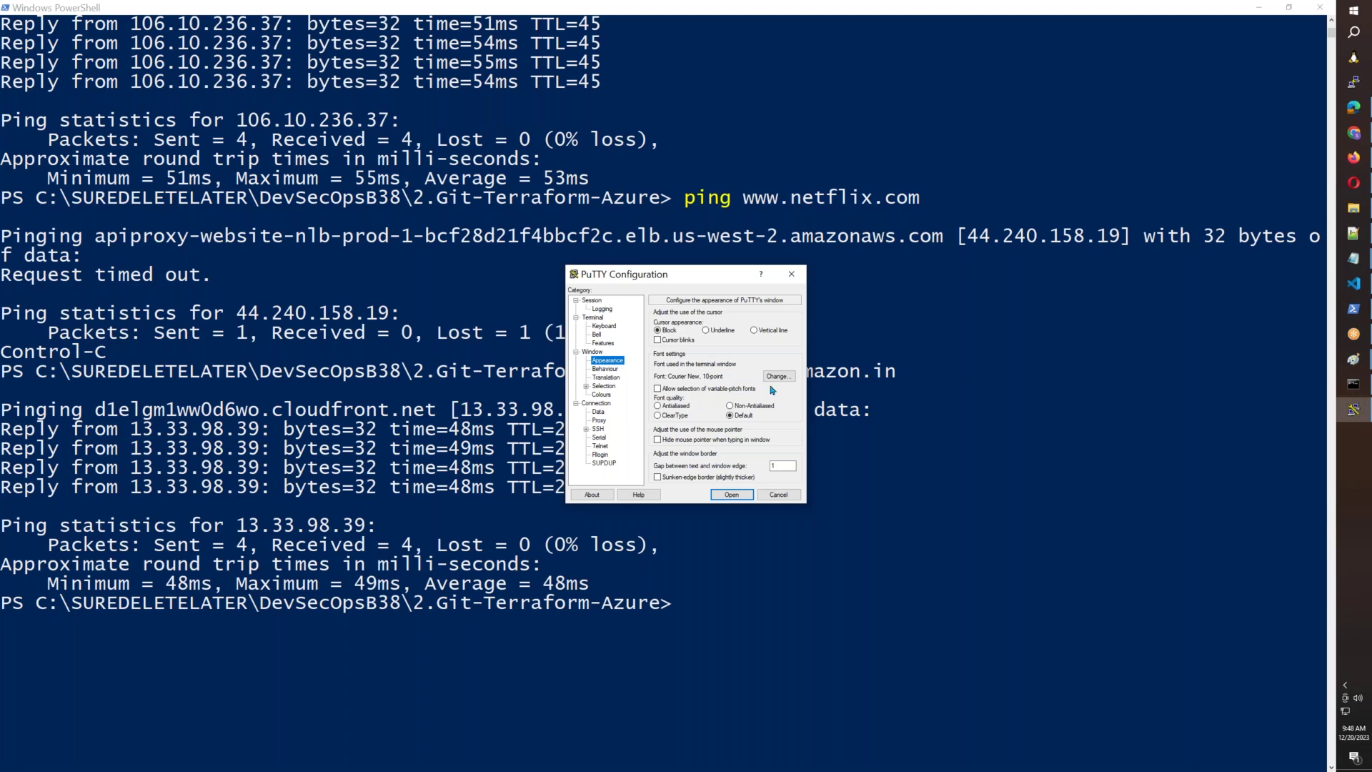
click(778, 376)
click(700, 411)
scroll(777, 418, down, 3)
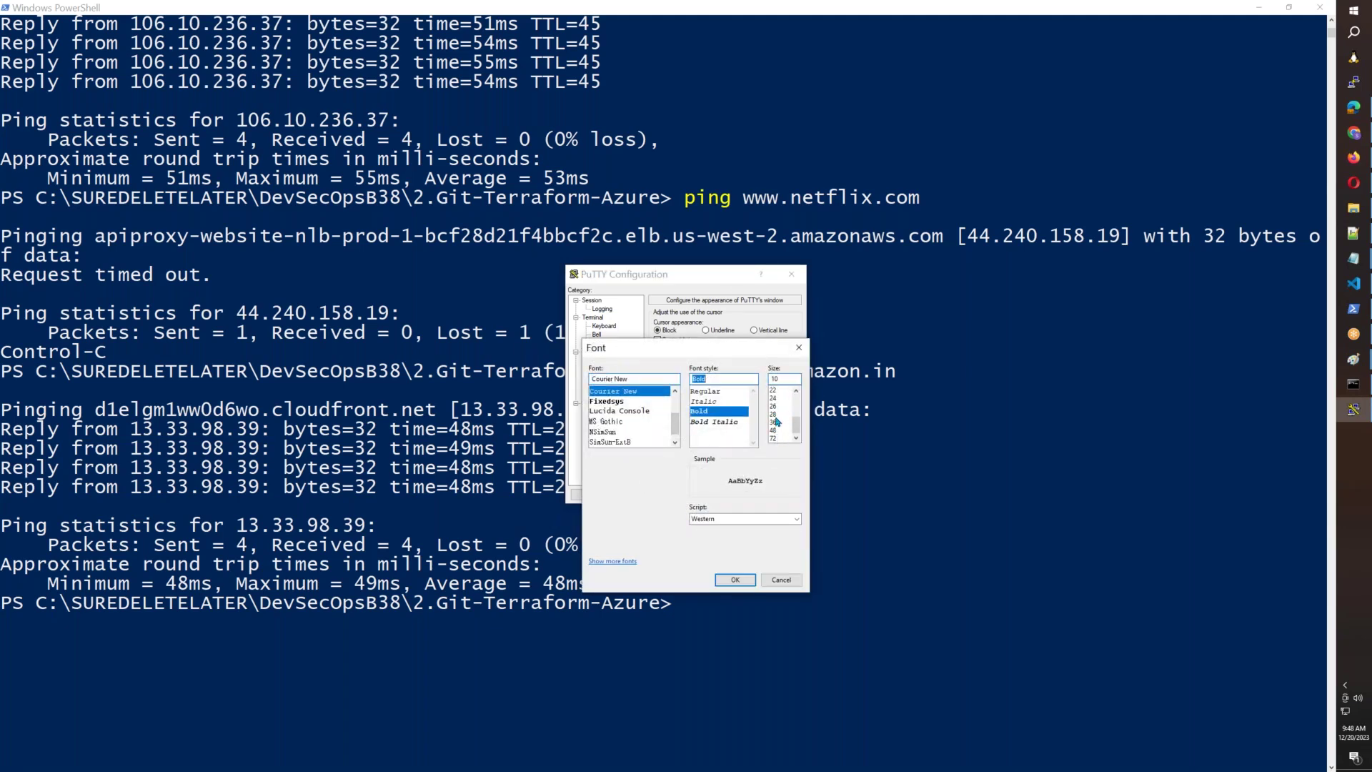
click(773, 414)
click(735, 580)
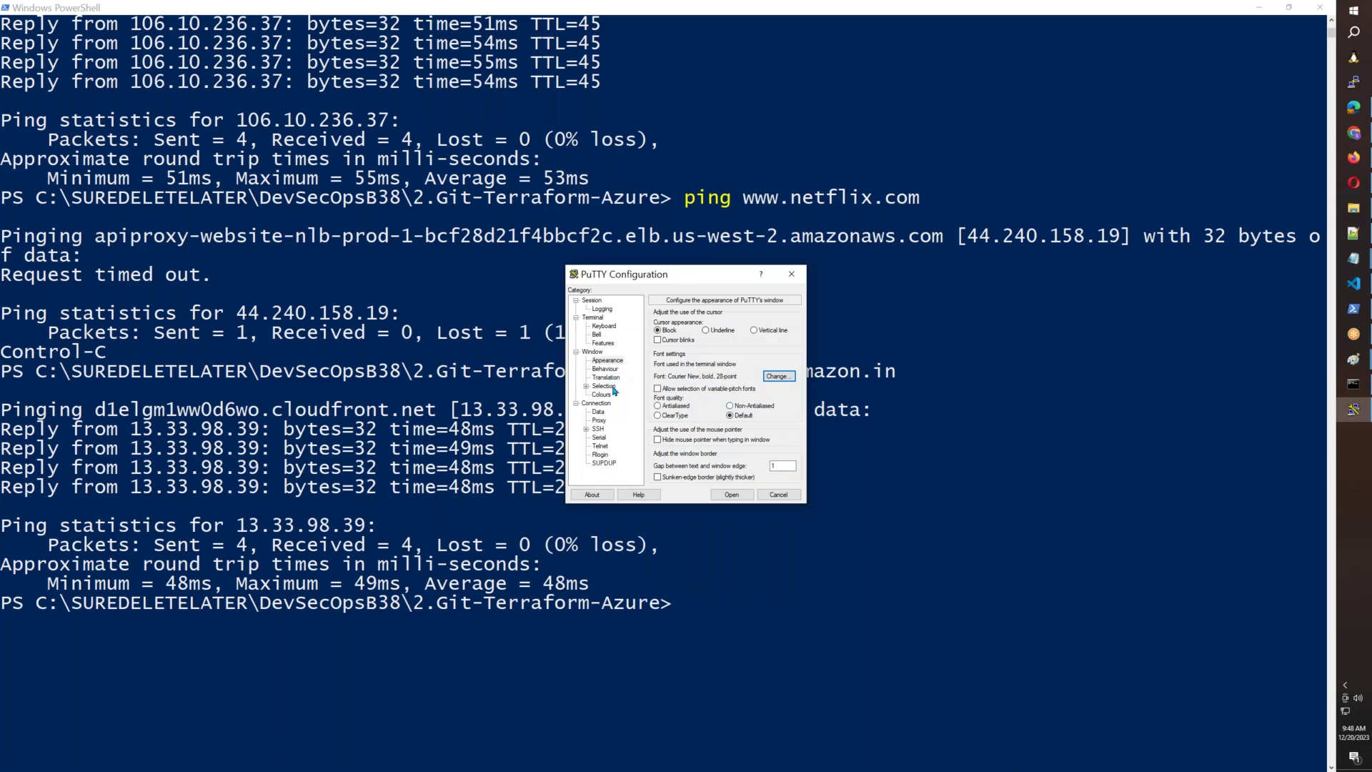
Make the Default Foreground colour yellow and set the keepalive interval to 5.
click(604, 395)
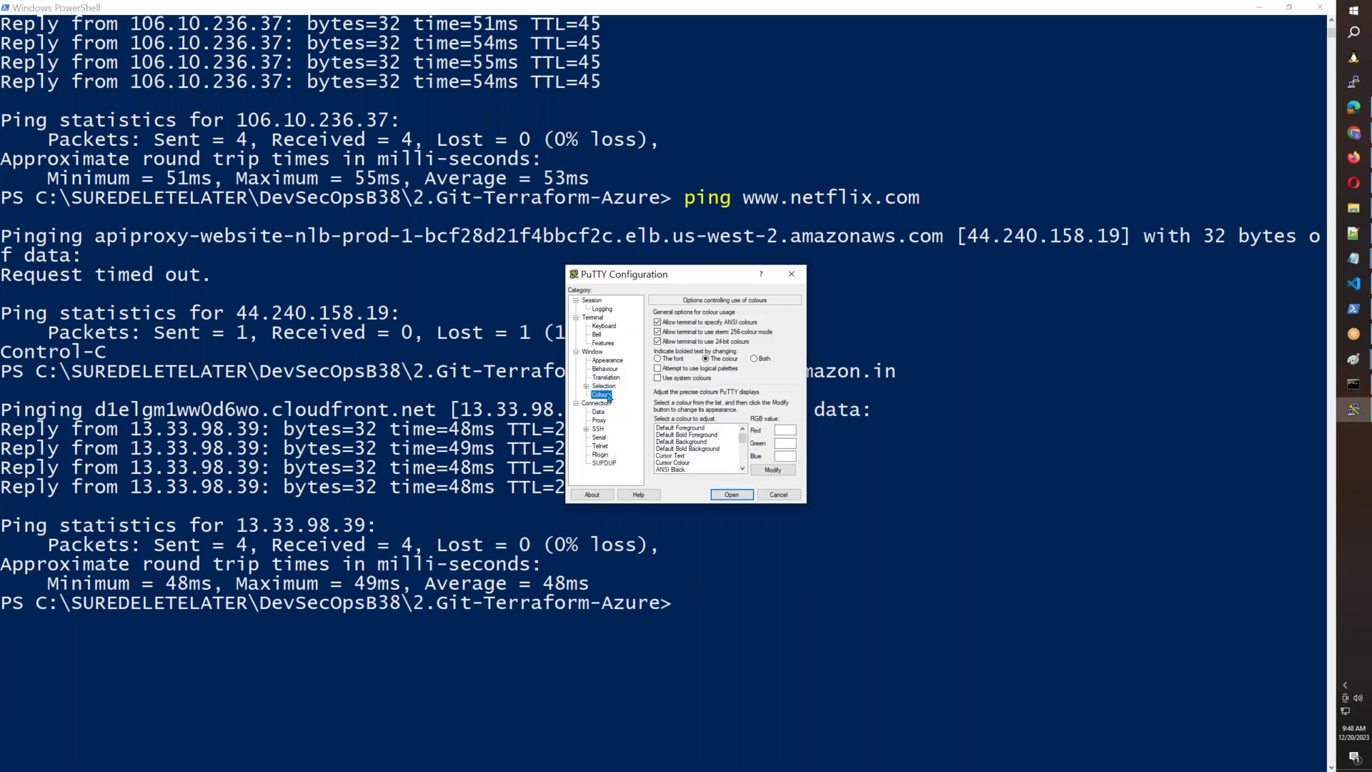
click(696, 429)
click(773, 469)
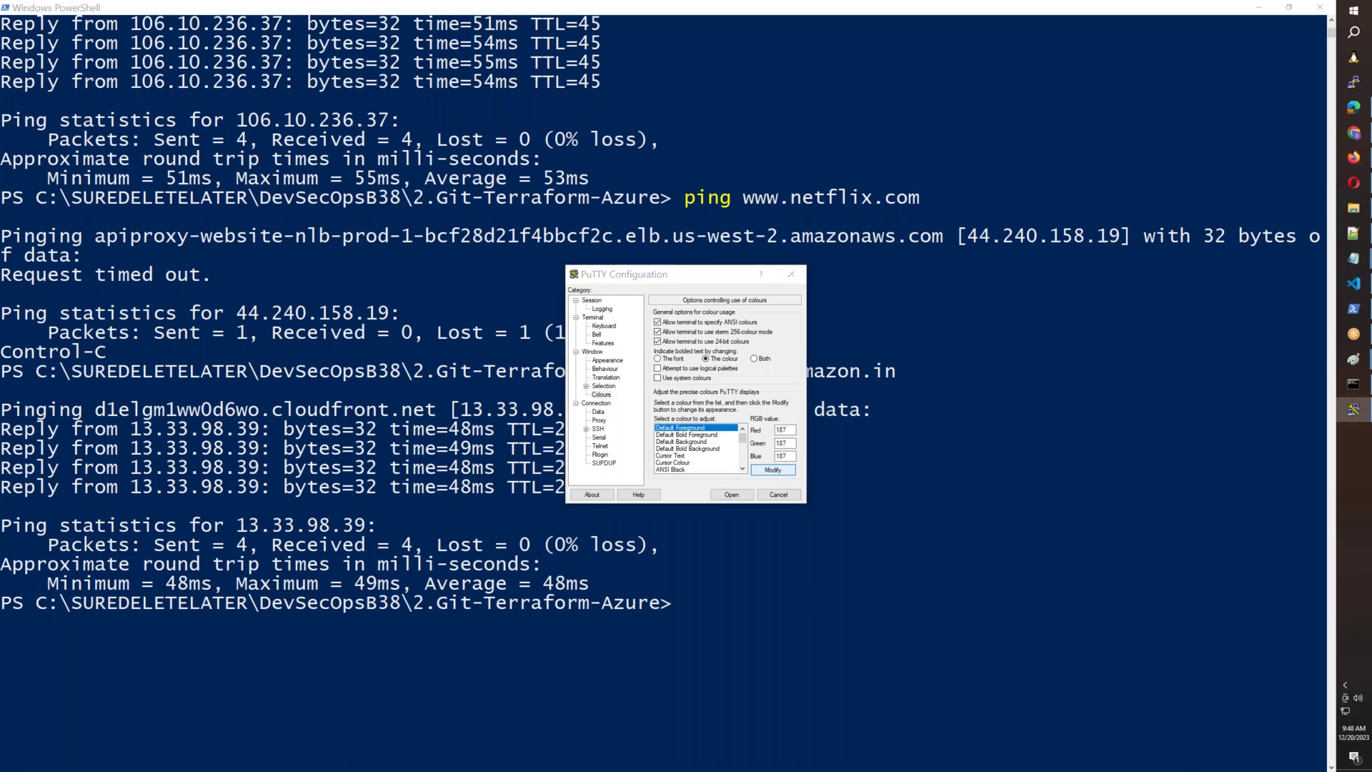
click(596, 333)
click(592, 454)
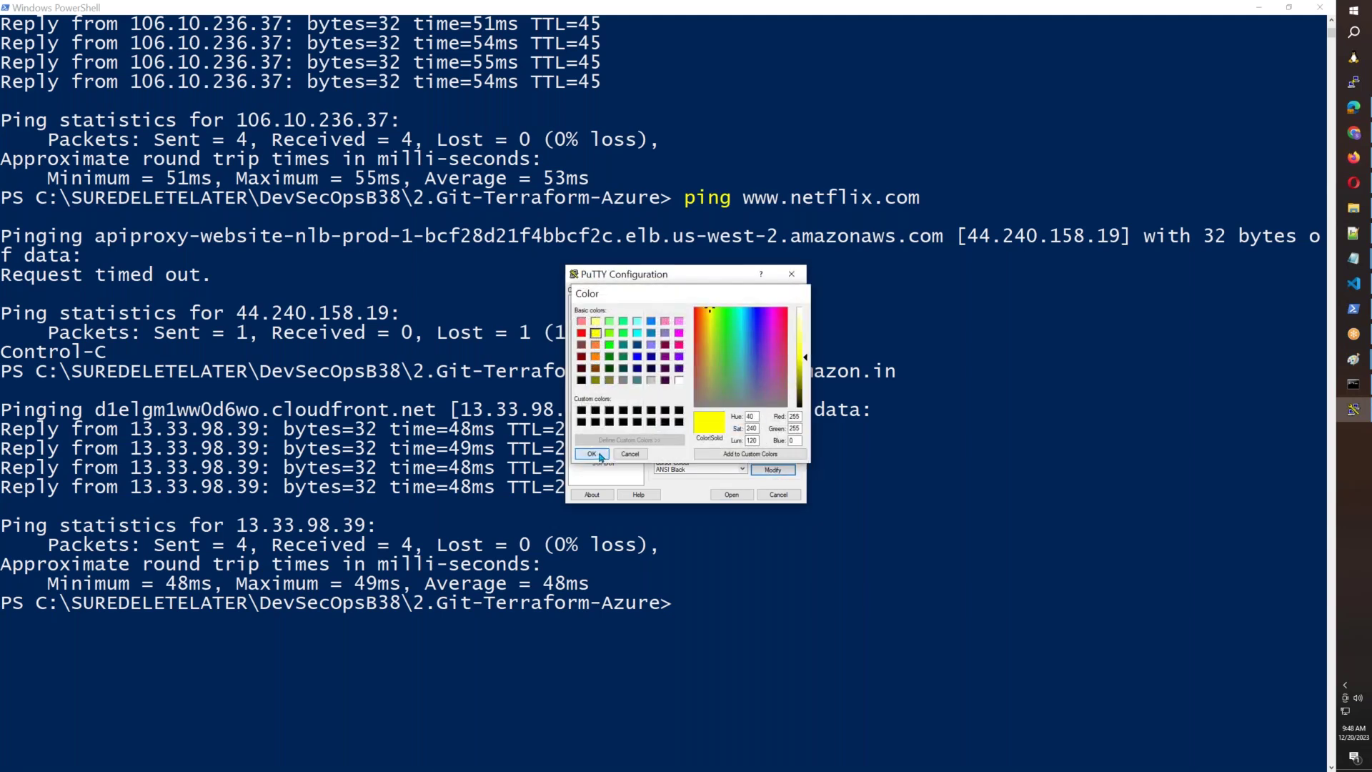
click(595, 403)
click(773, 324)
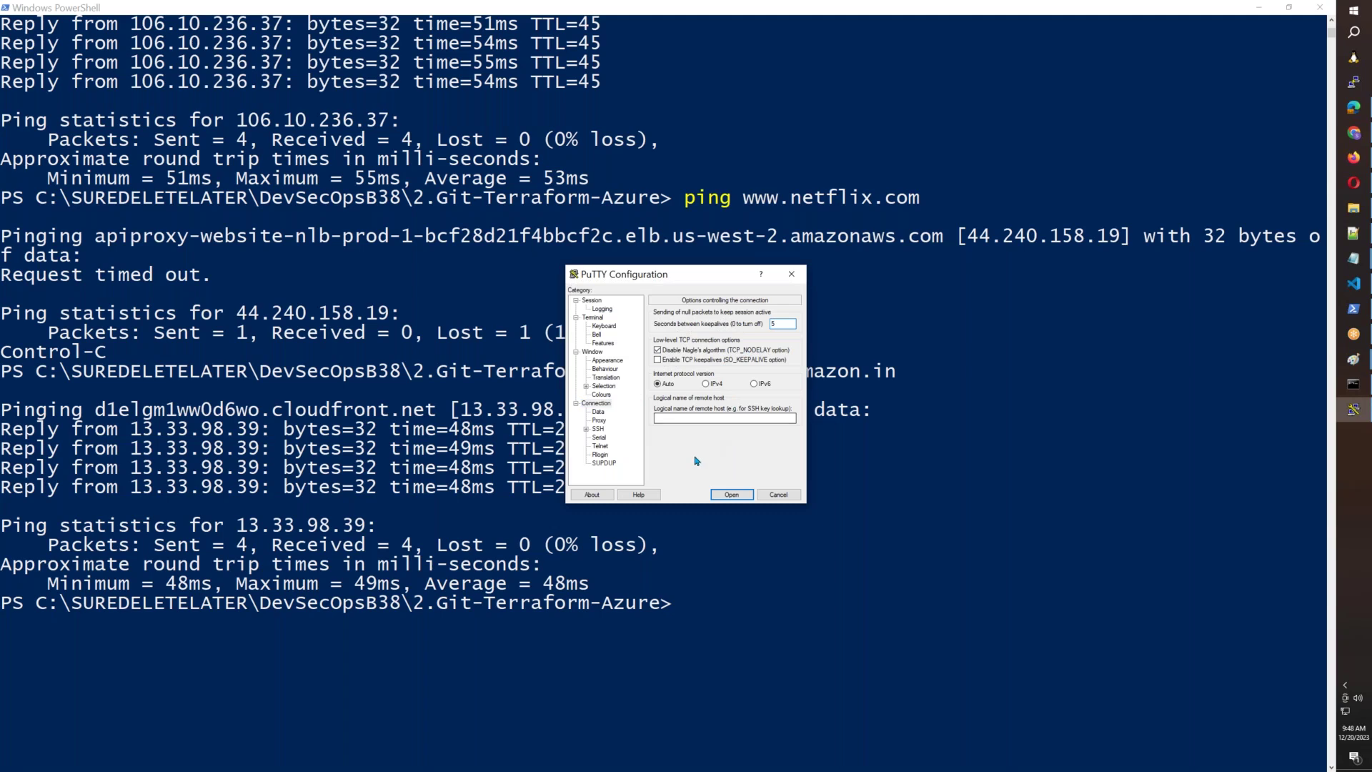
Choose AWSB55.ppk as the private key for SSH authentication.
click(586, 429)
click(597, 437)
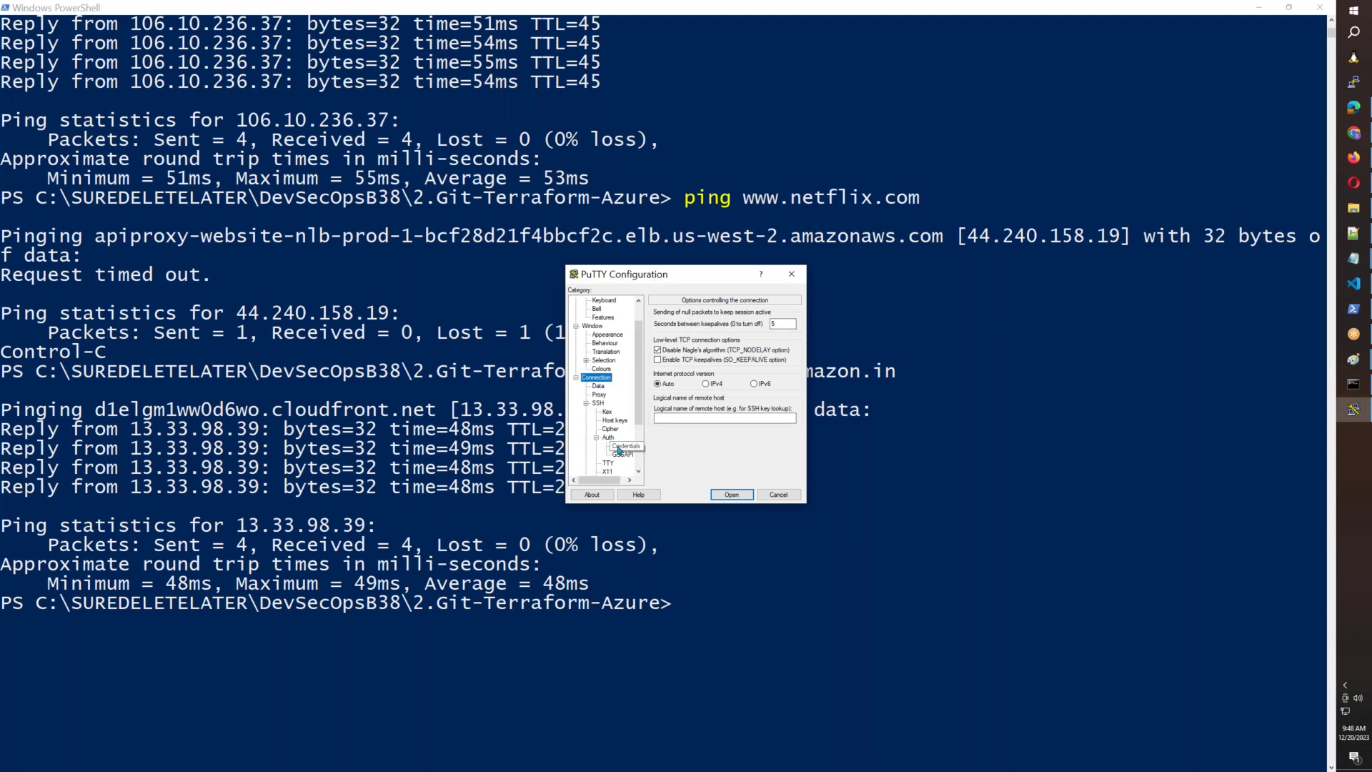
click(622, 446)
click(779, 336)
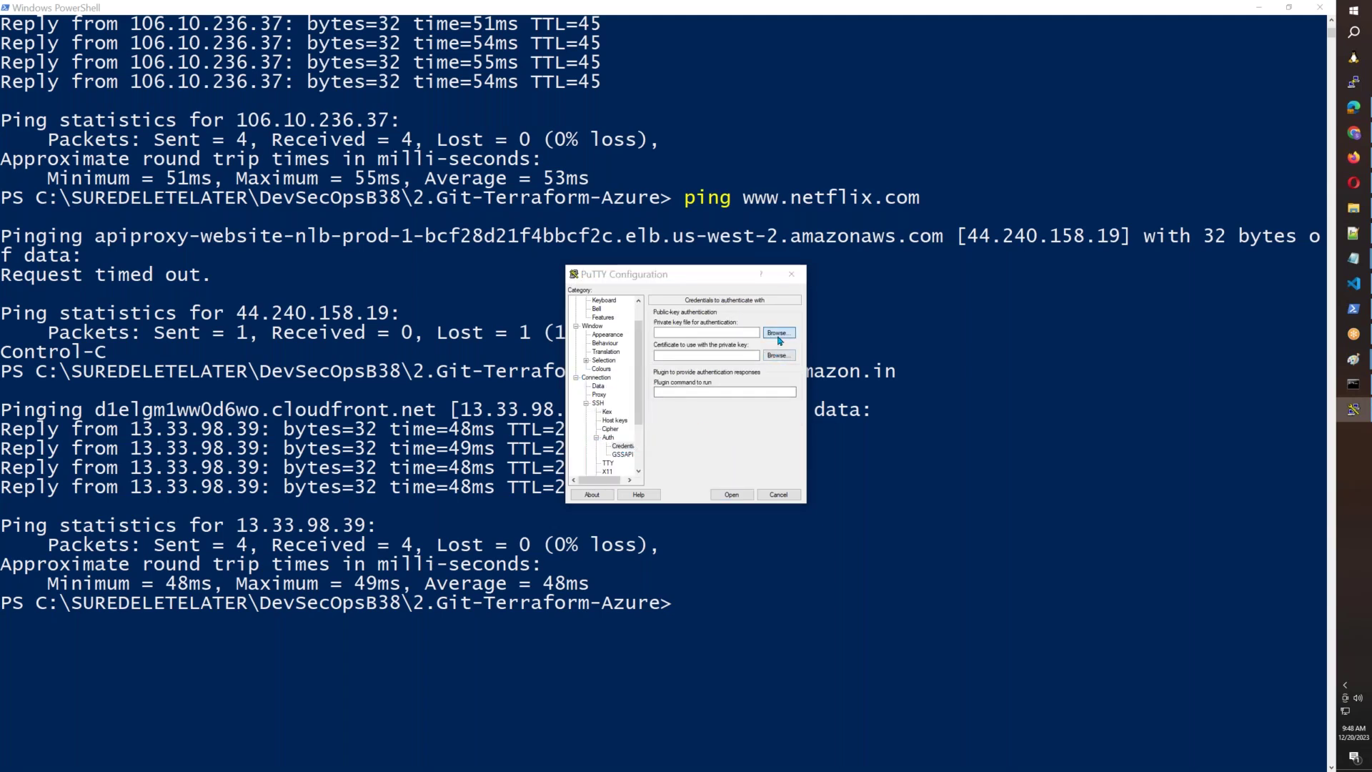
click(772, 381)
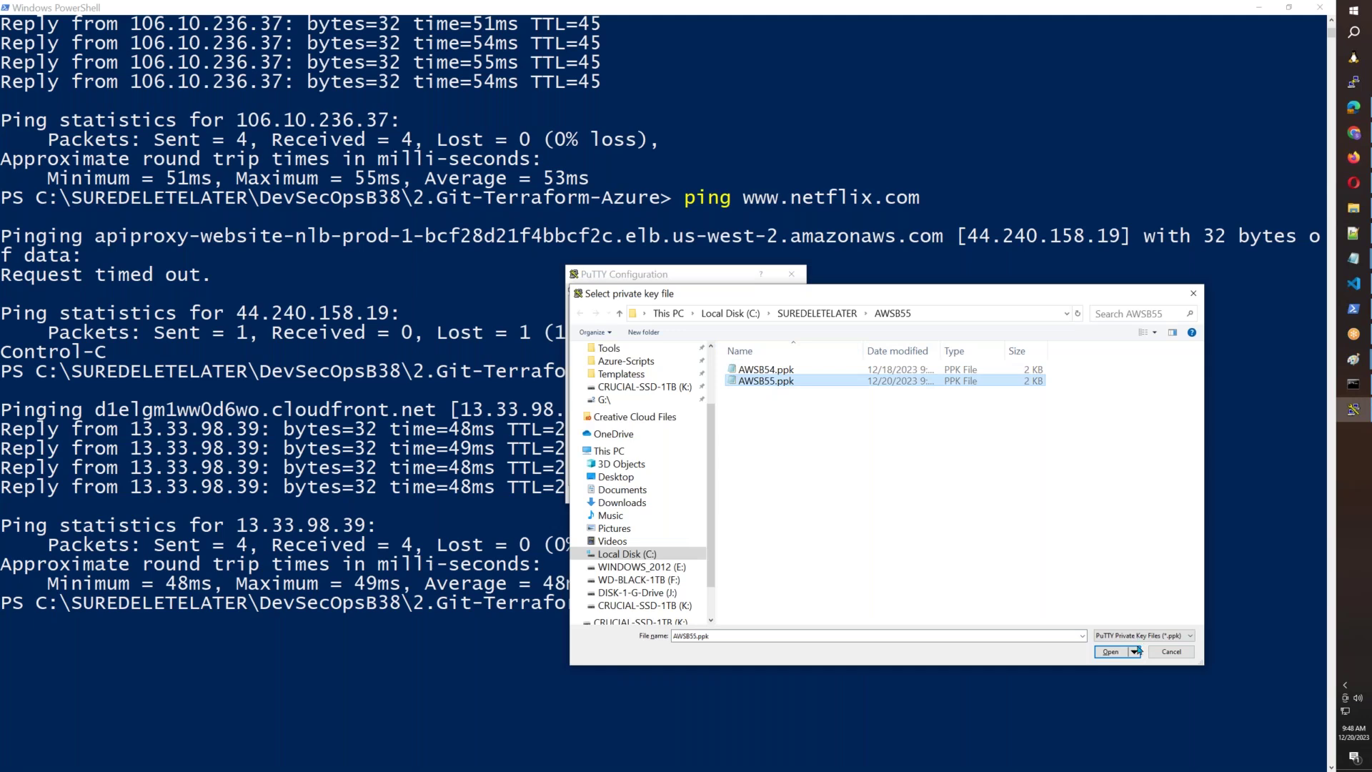
click(1117, 652)
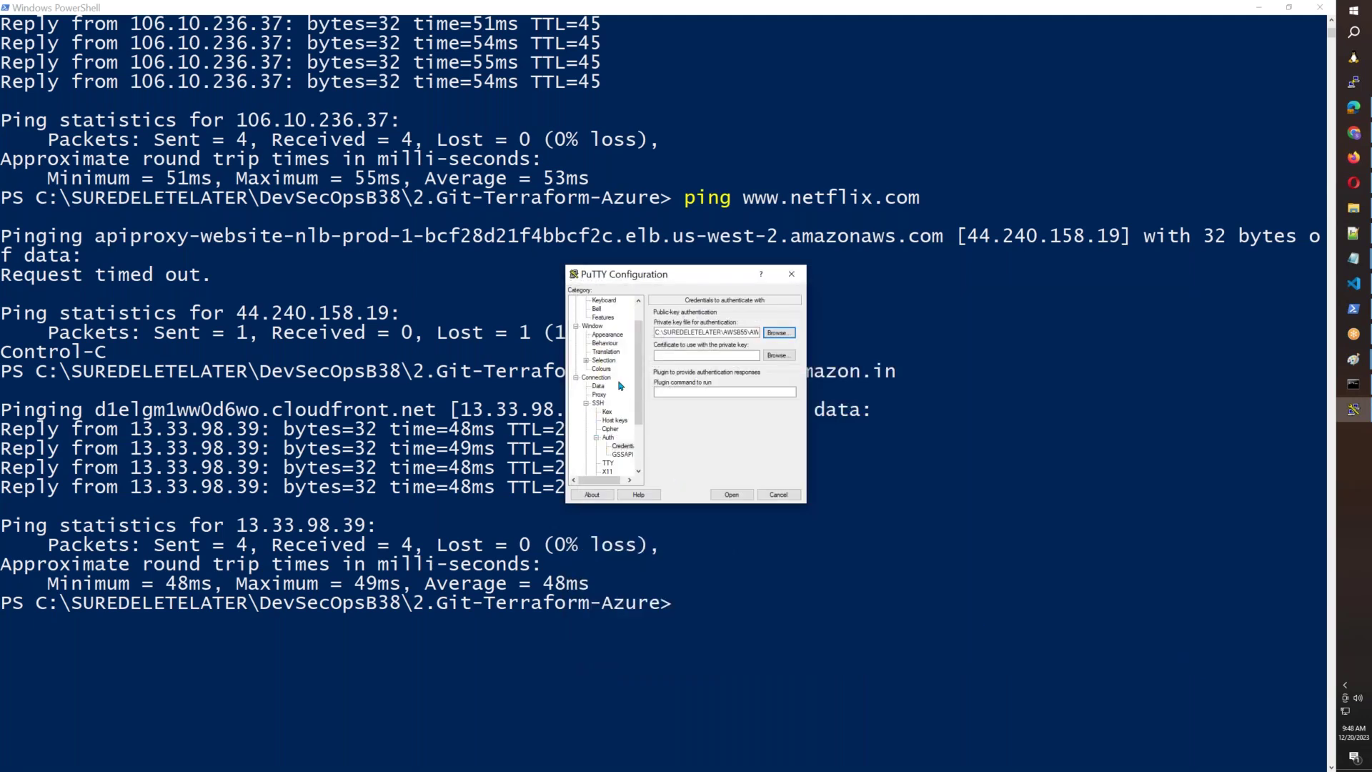
Save the AWSB55 session, cancel without connecting, and return to the EC2 Instances page.
scroll(621, 386, up, 1)
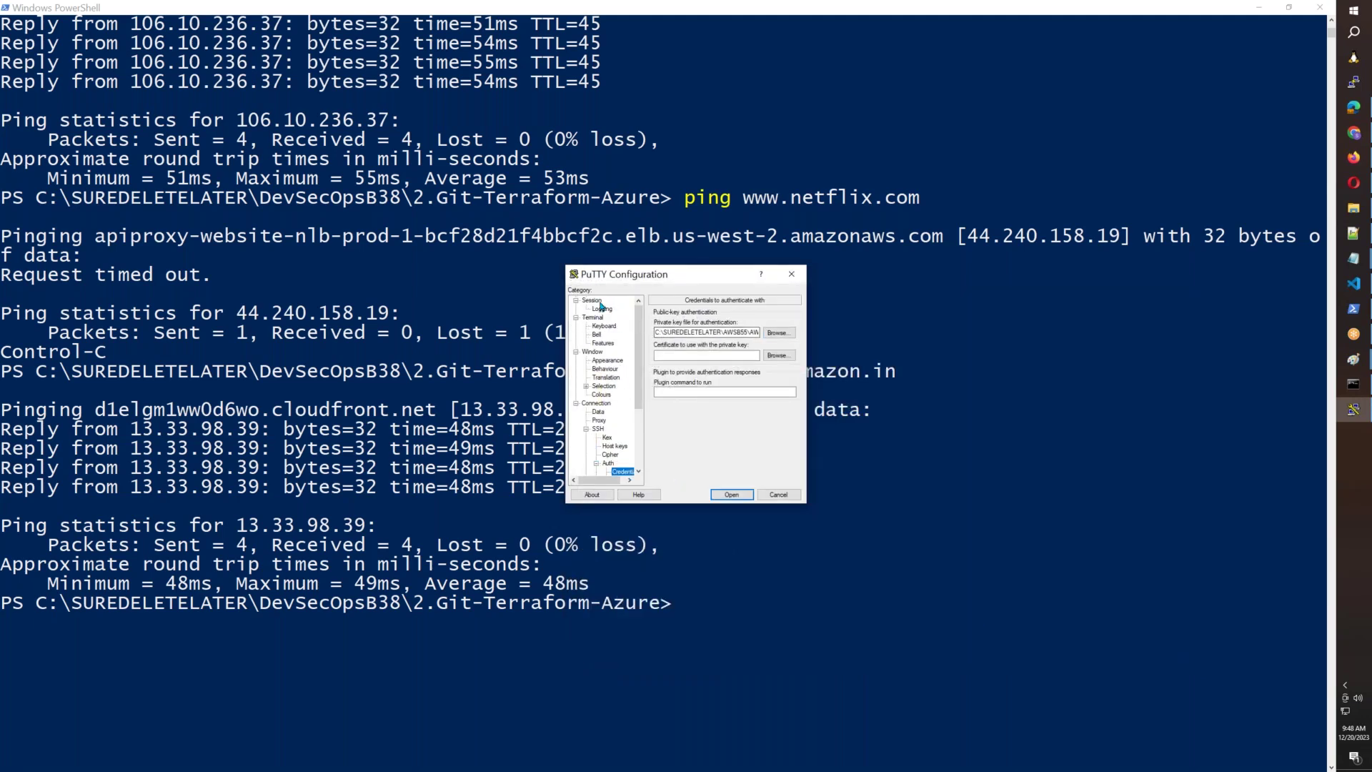
click(592, 300)
click(771, 420)
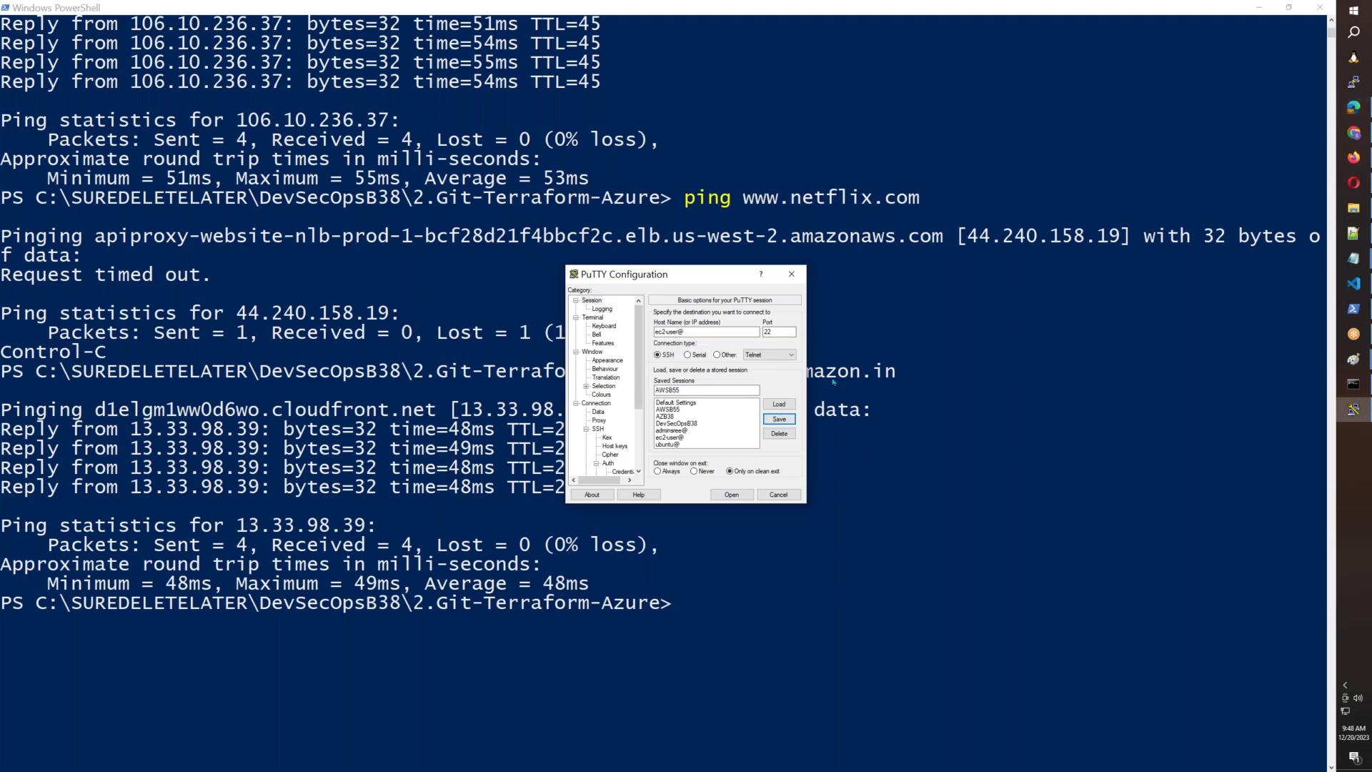
click(785, 493)
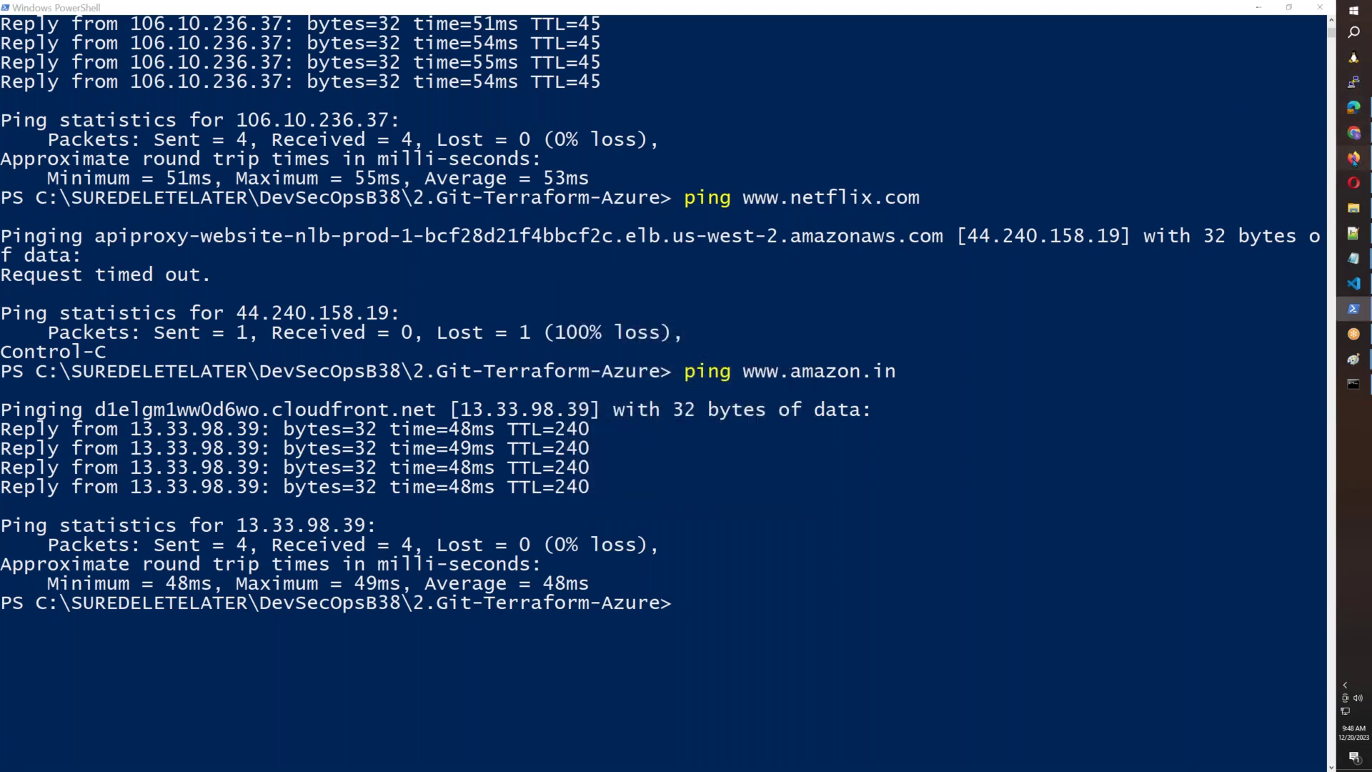
click(1354, 158)
click(114, 19)
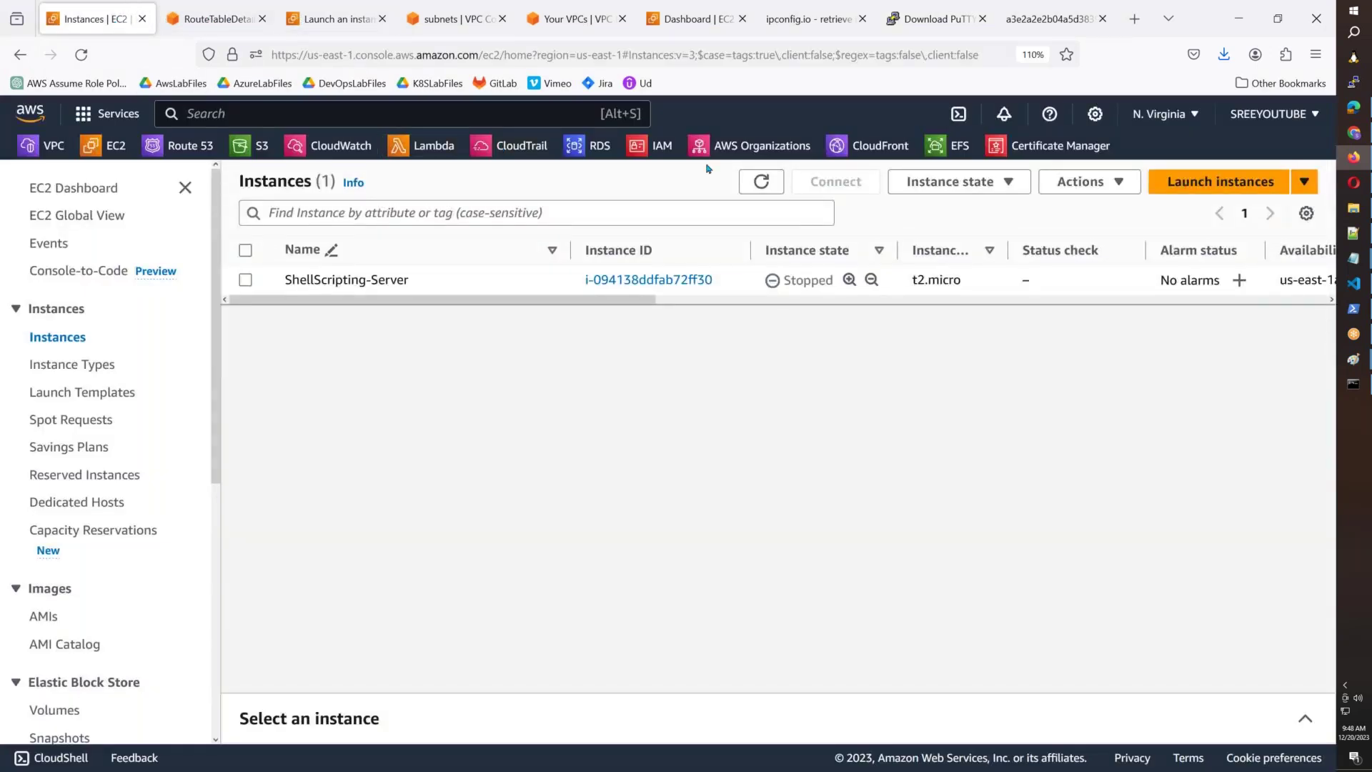
Refresh the instance list, select TestServer01, and copy its public IPv4 DNS name.
click(778, 185)
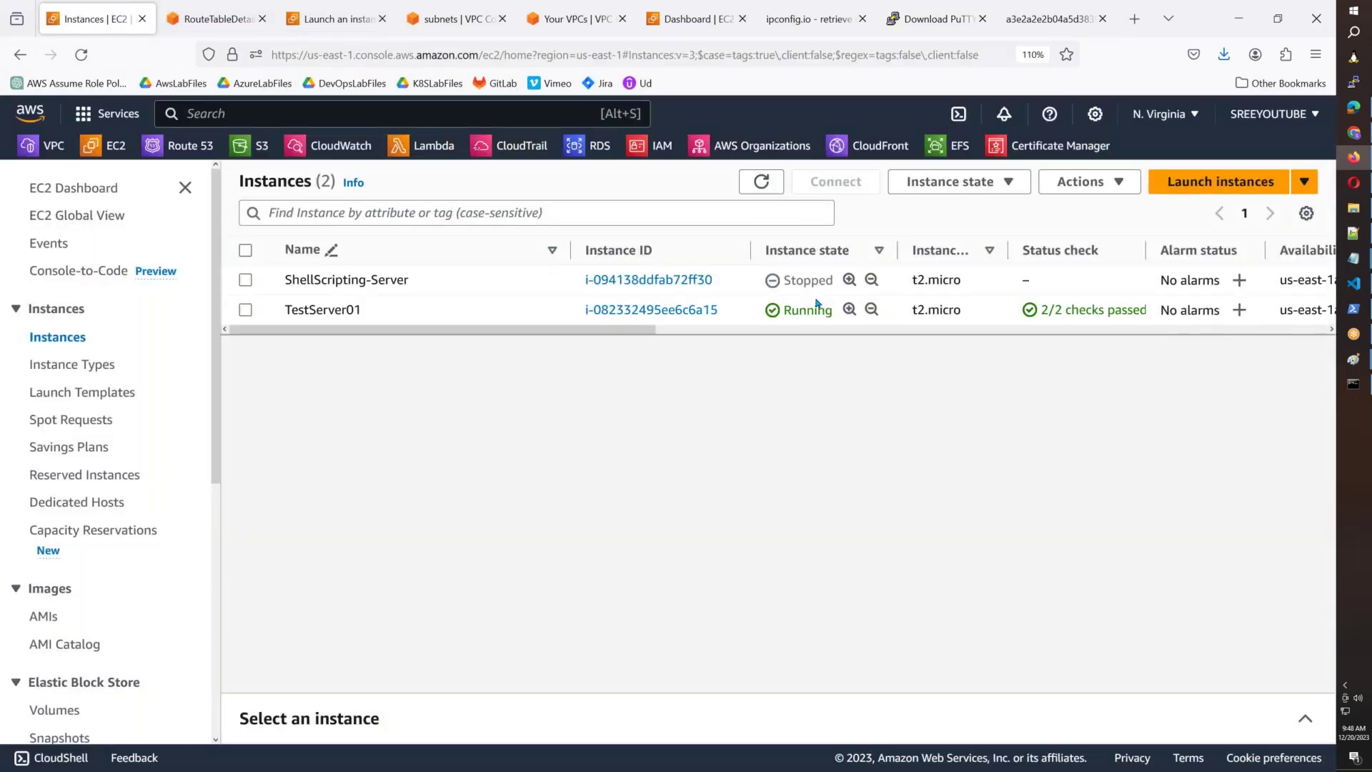
click(902, 321)
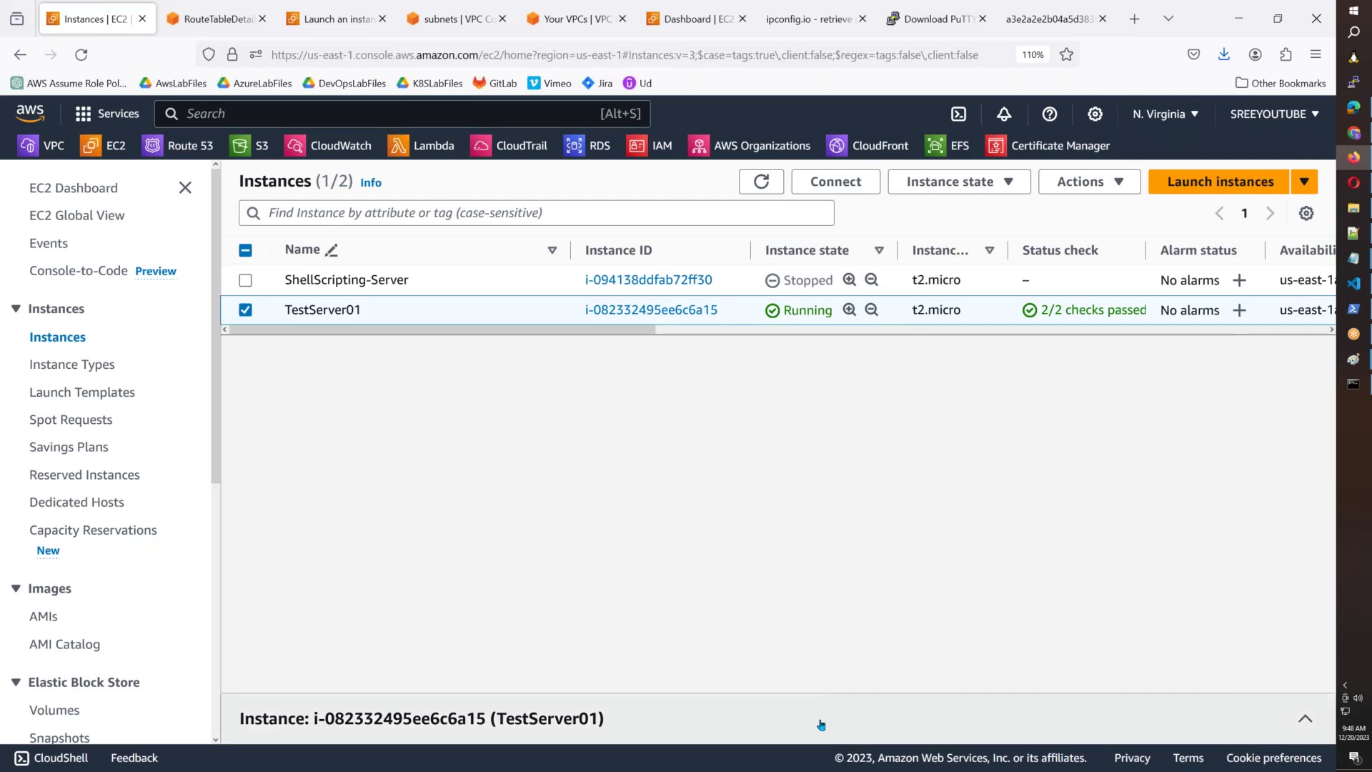
click(919, 709)
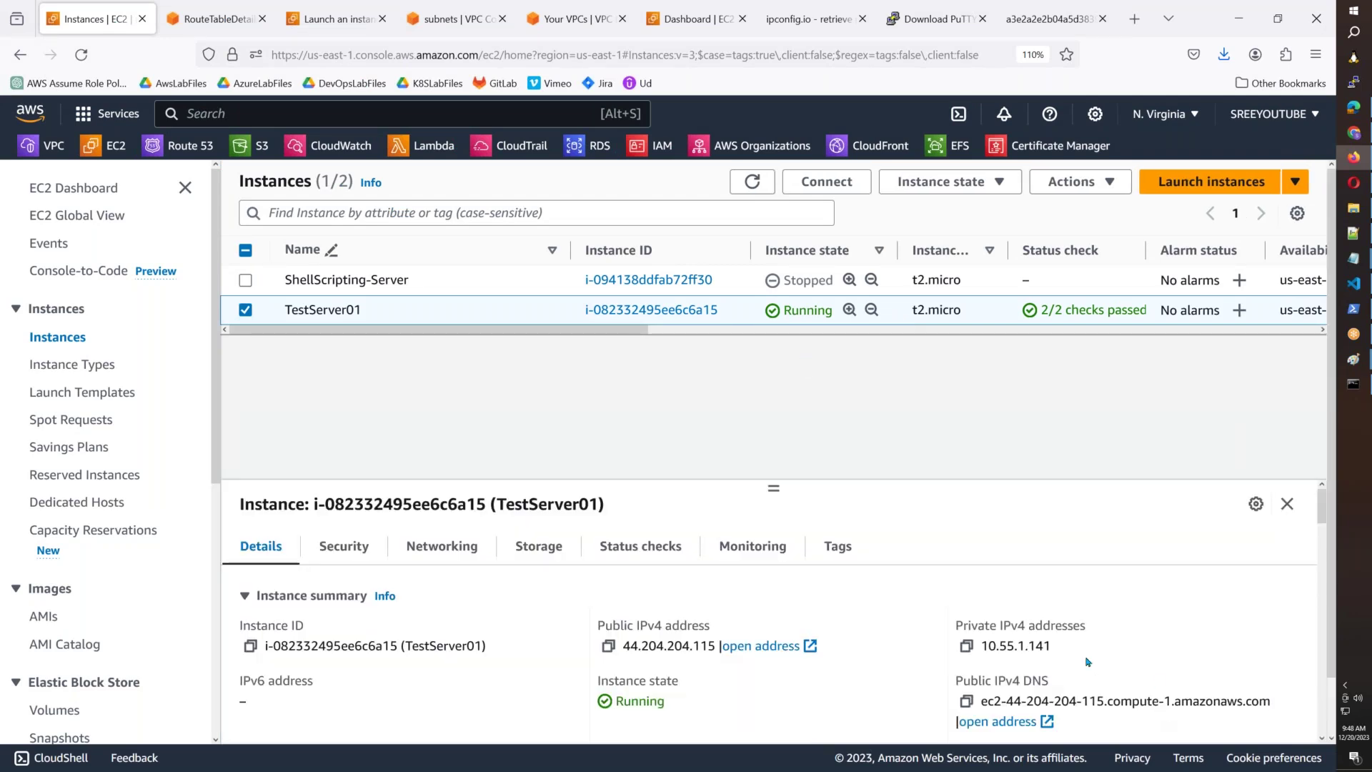
click(968, 703)
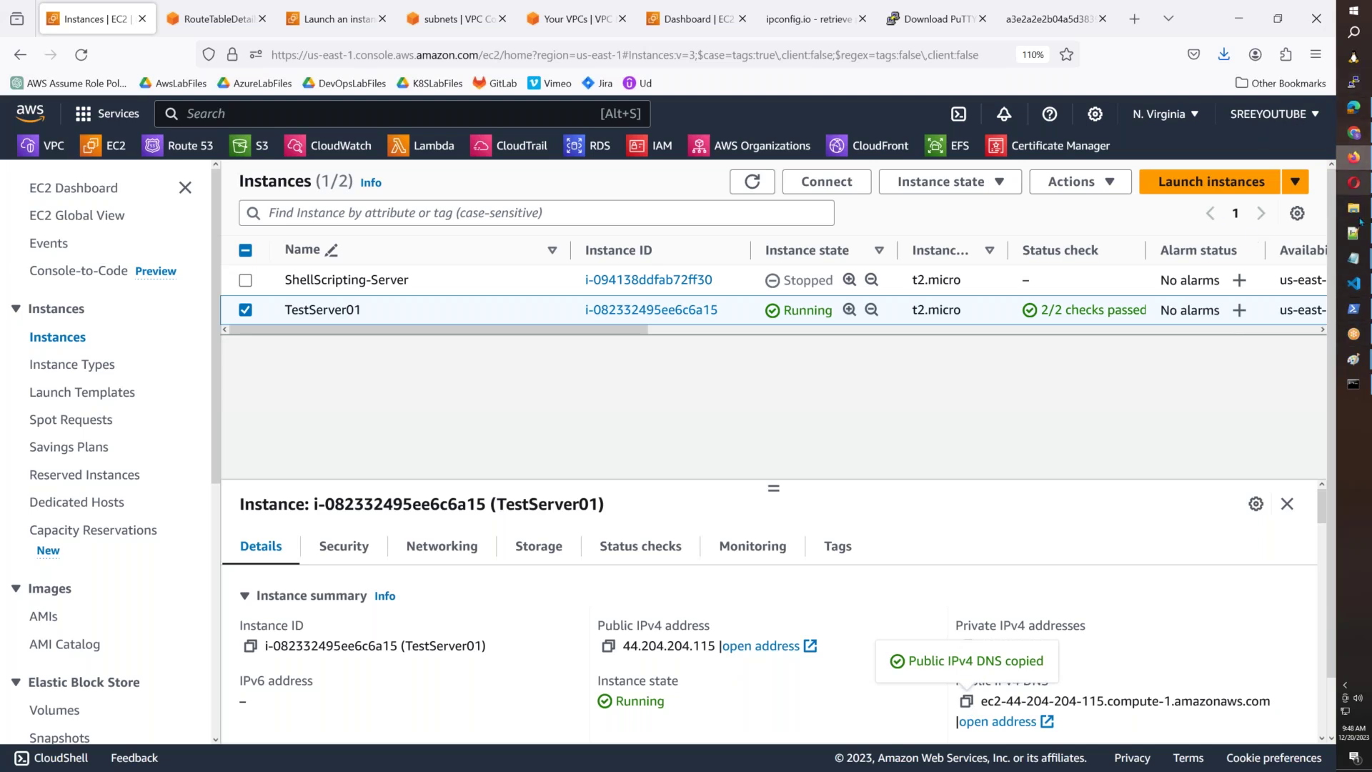
click(1354, 207)
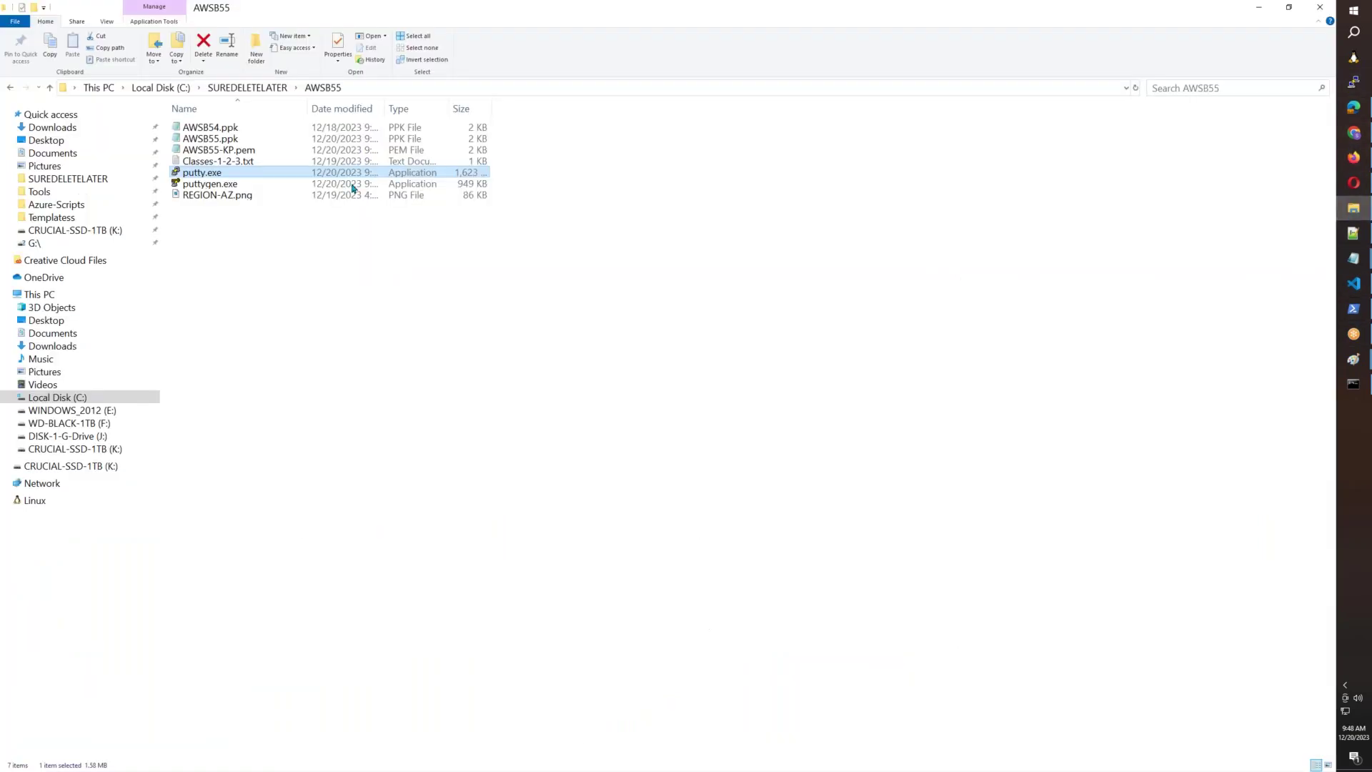
Load the AWSB55 session, paste the DNS after ec2-user@, and connect.
double_click(198, 175)
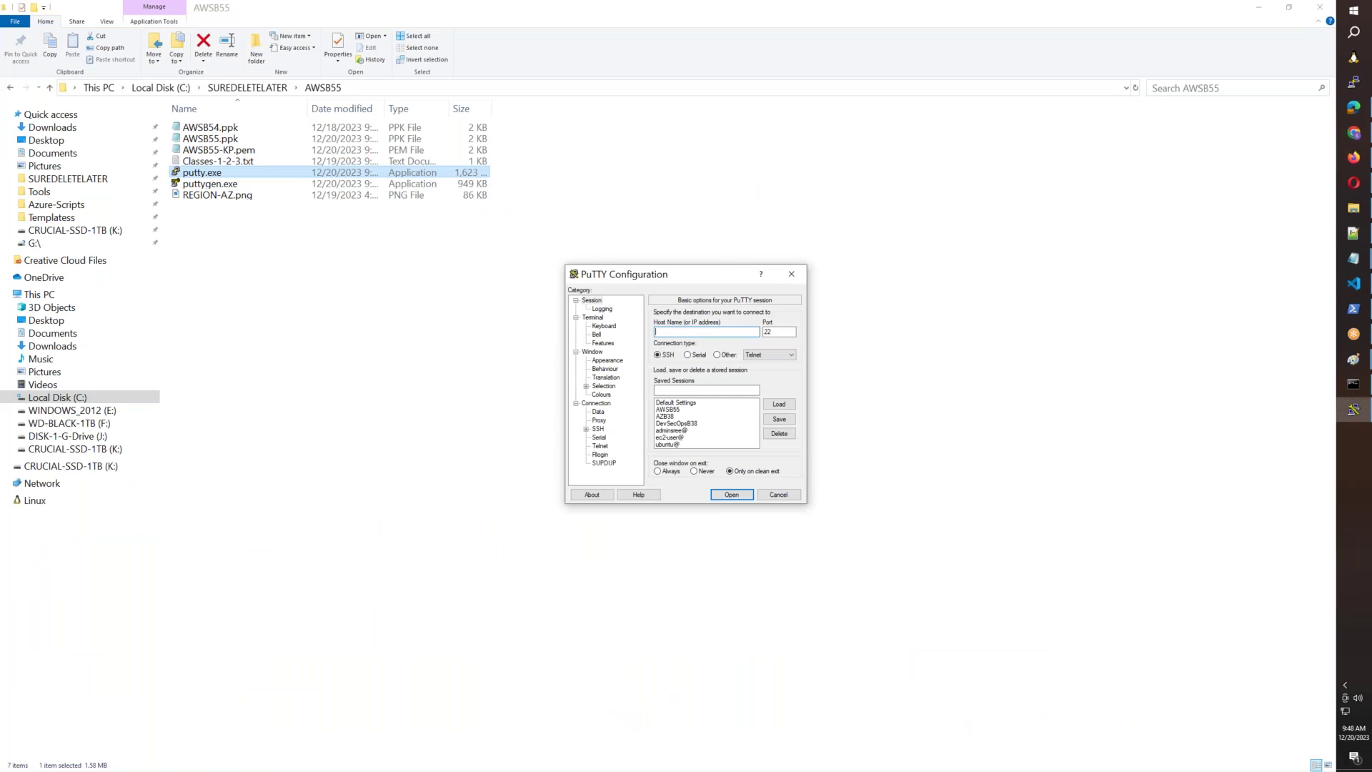
click(672, 409)
click(779, 404)
click(722, 334)
key(ctrl+v)
click(732, 494)
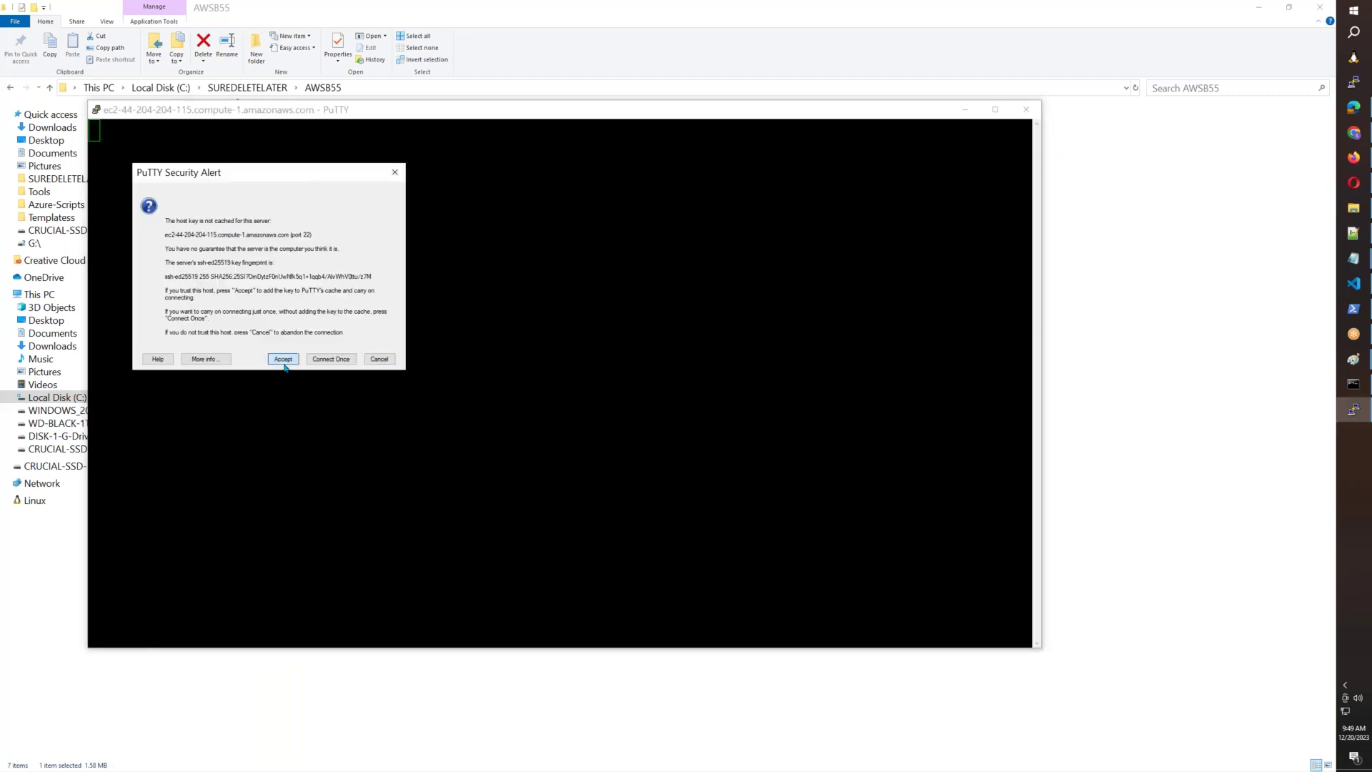
Accept the host key, enter the passphrase, run sudo su - and maximize the terminal.
click(282, 358)
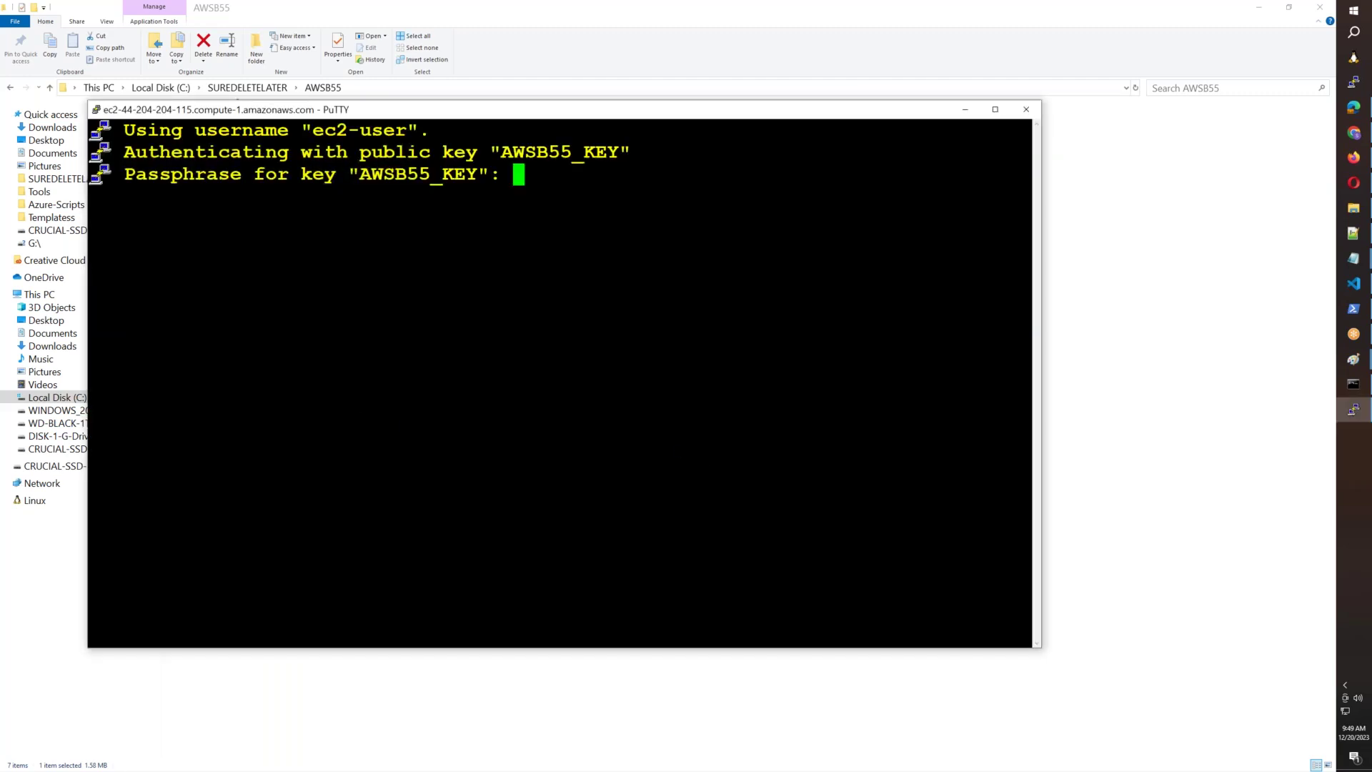
key(Return)
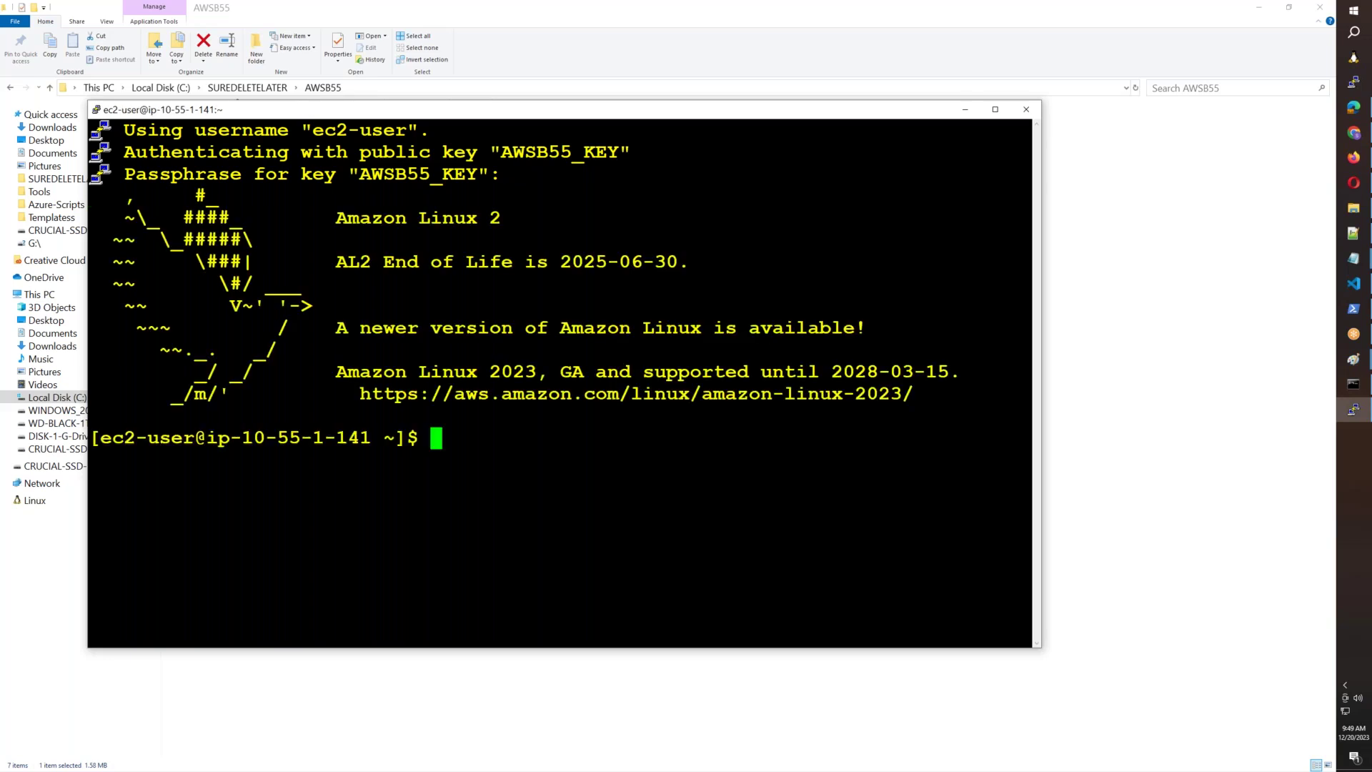
text(sudo su -)
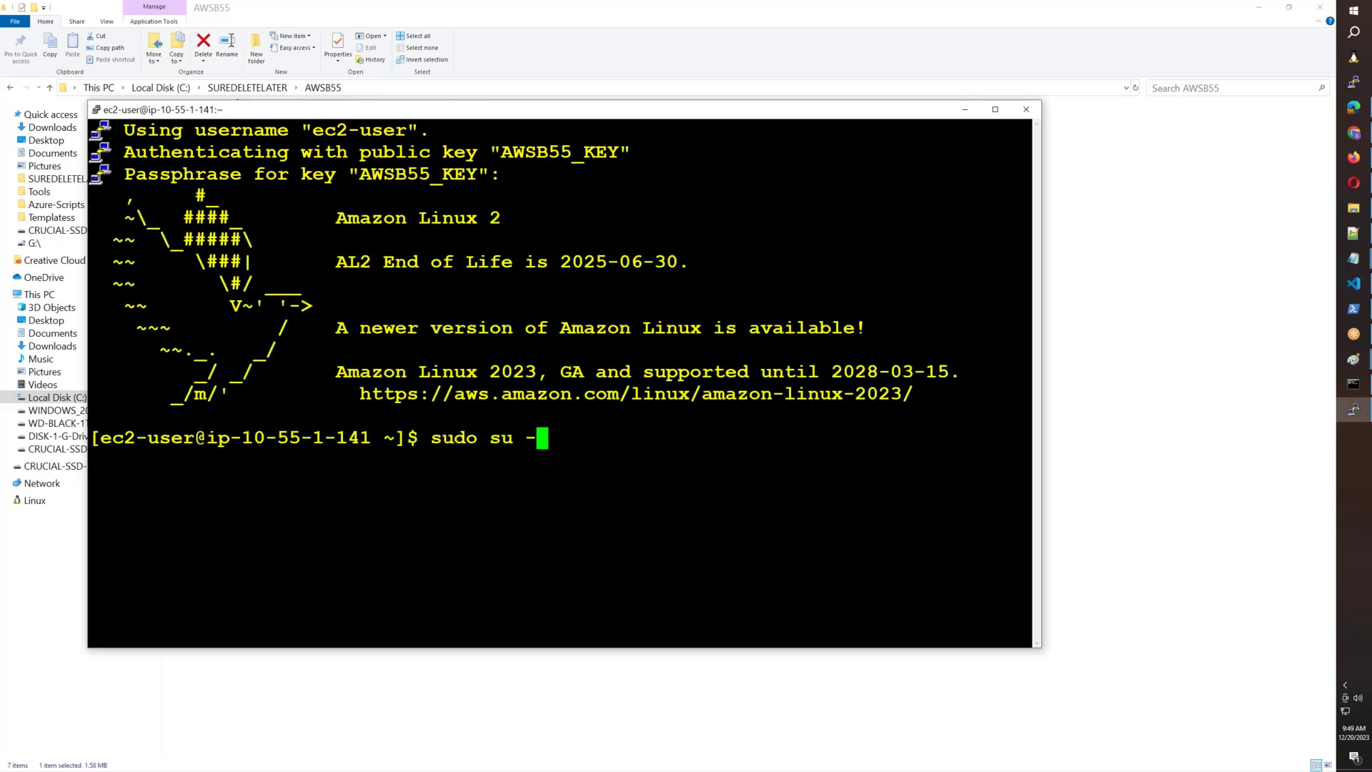
key(Return)
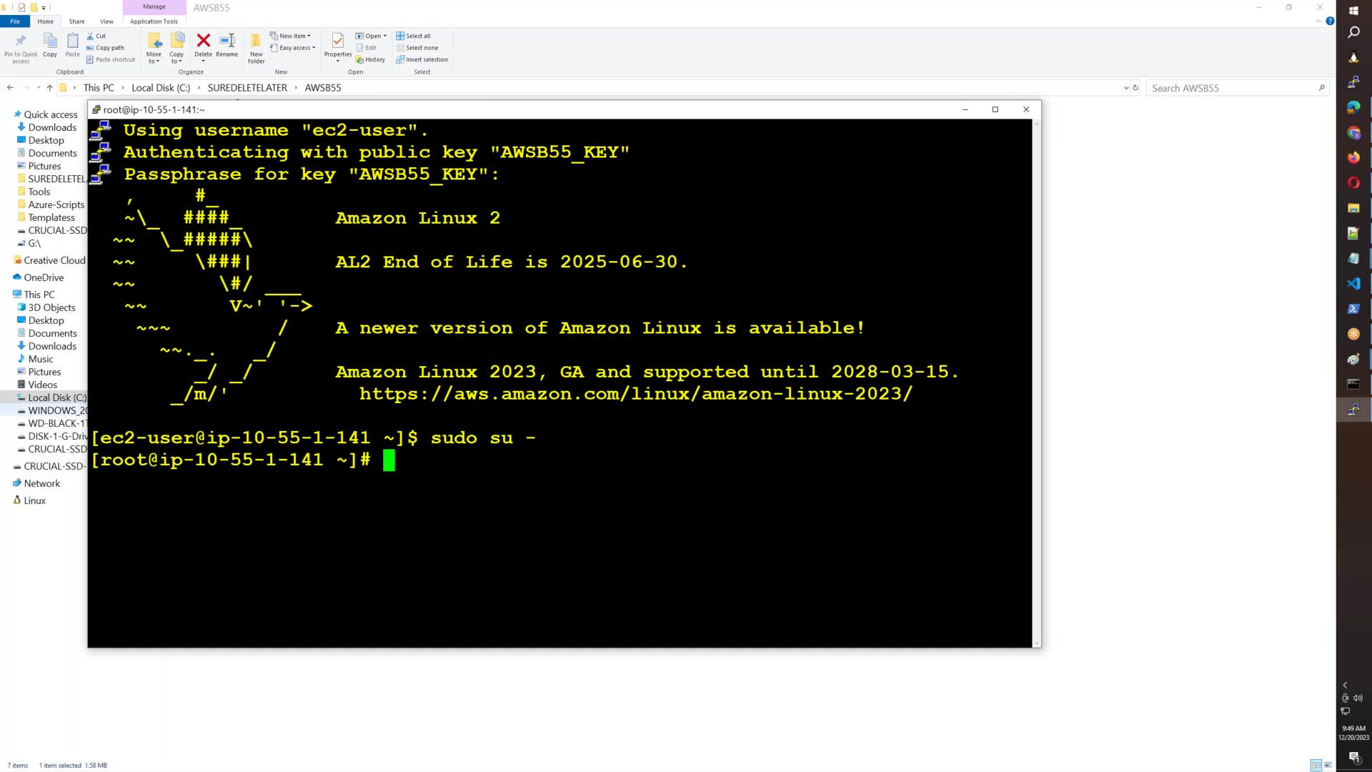
drag(113, 438, 182, 439)
click(98, 464)
click(995, 109)
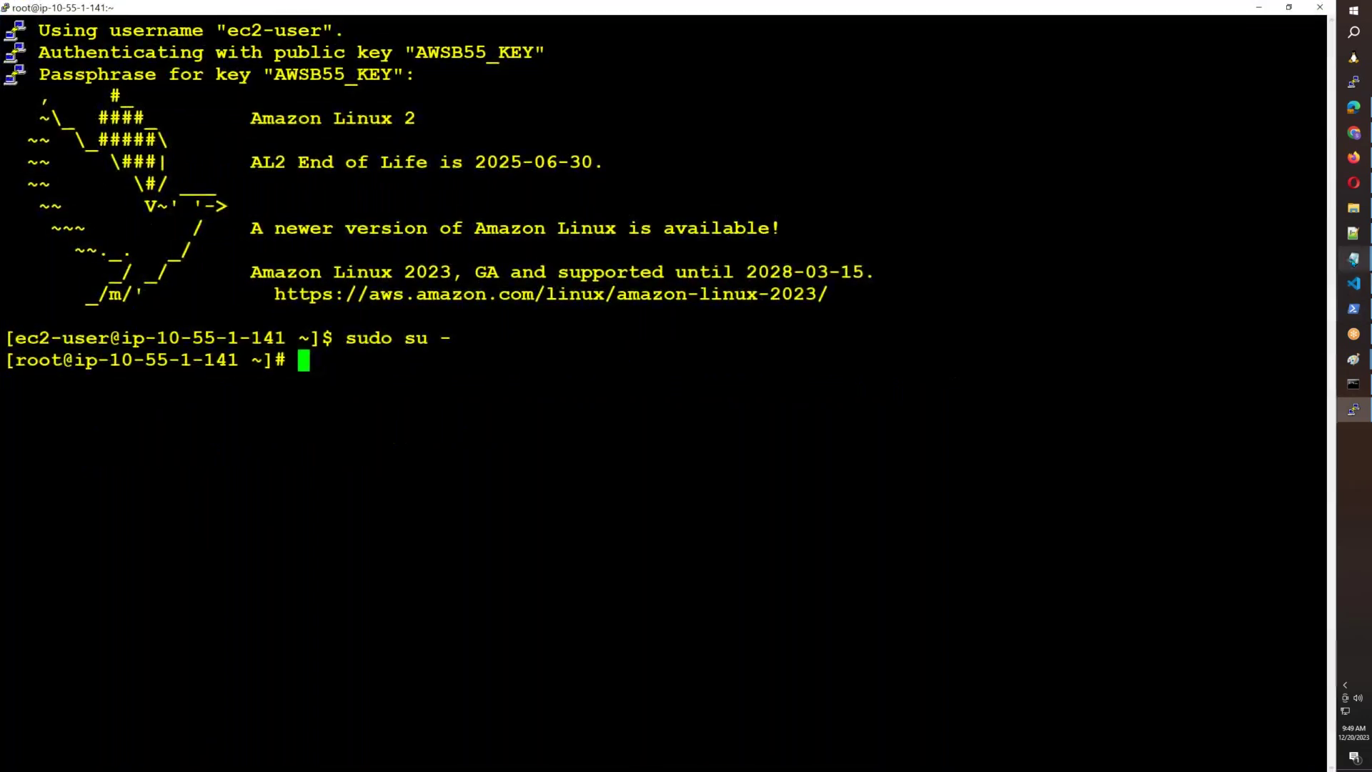
Add '5. Create IGW and attach to VPC' after step 4 in the steps list.
mouse_move(1353, 259)
click(1279, 421)
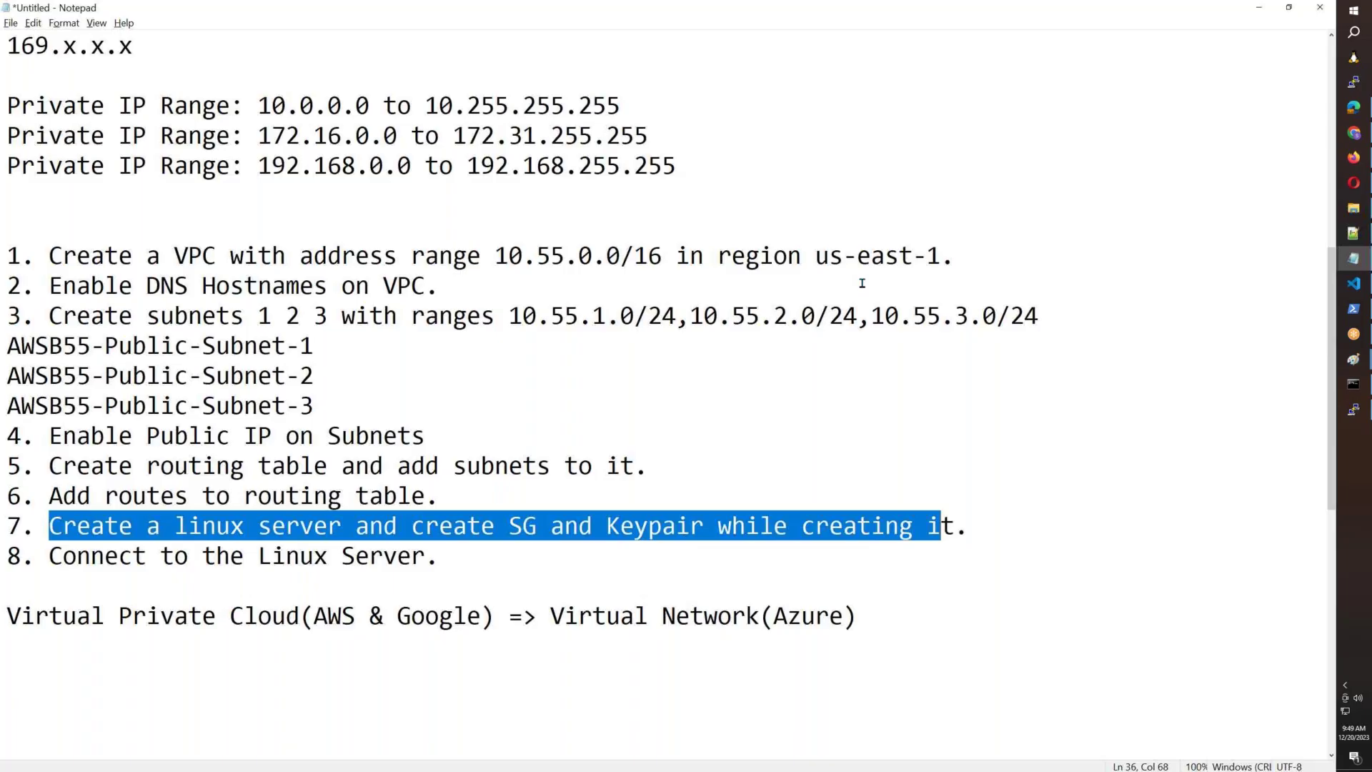
drag(119, 255, 517, 281)
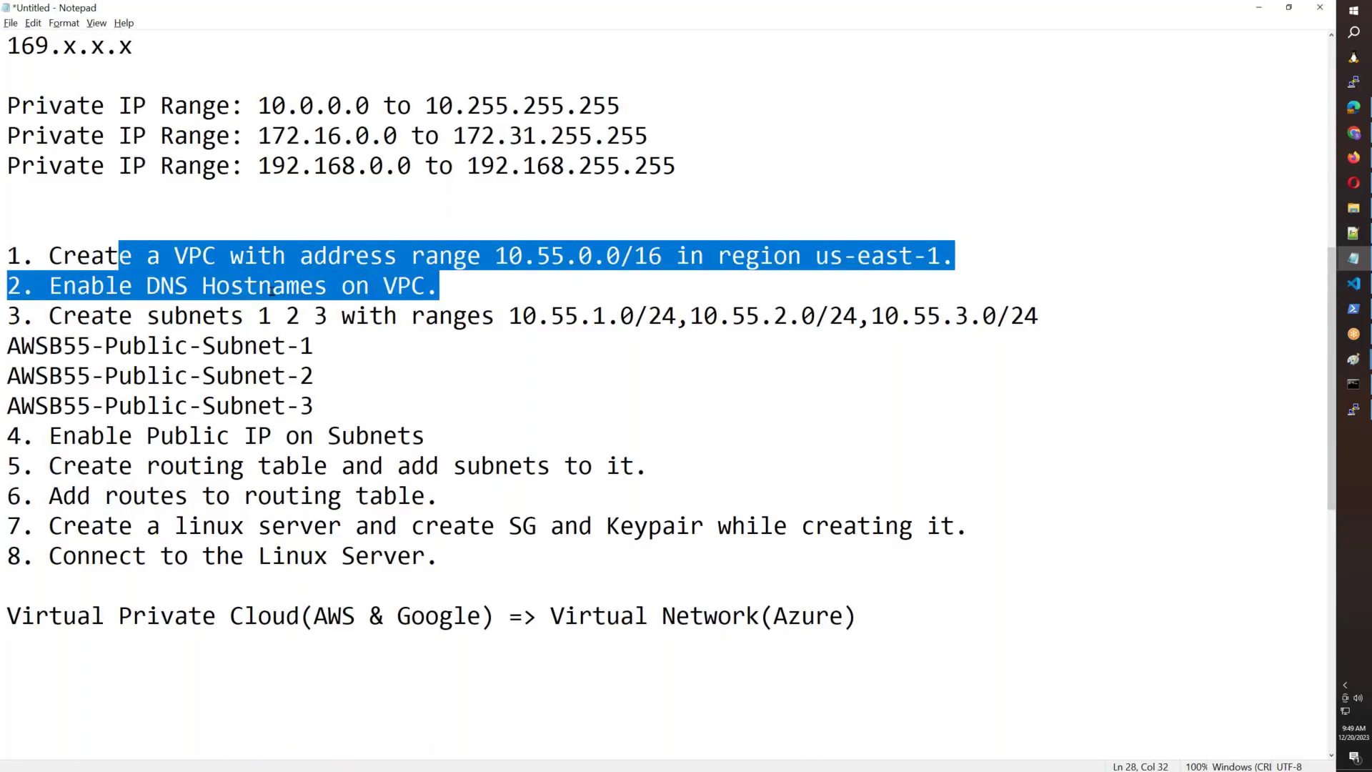
drag(161, 315, 324, 414)
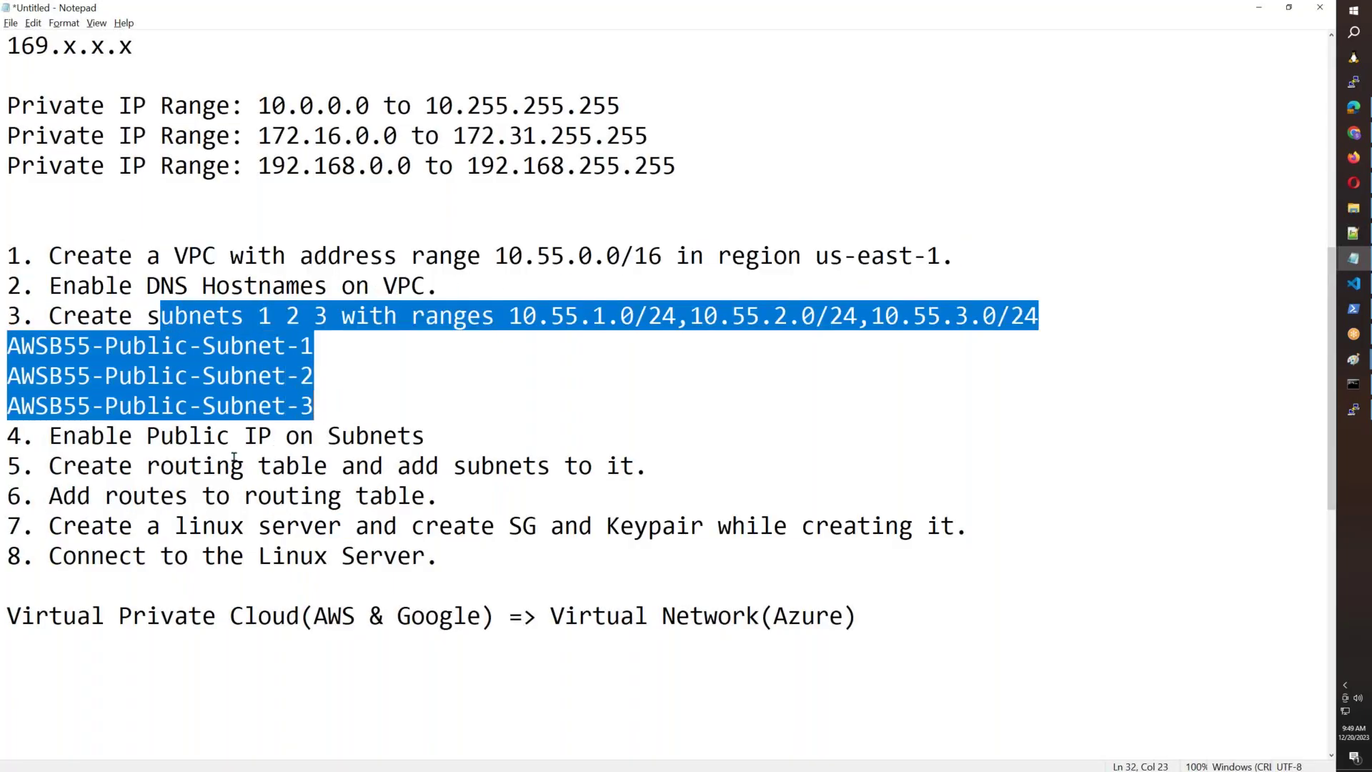
click(456, 435)
key(Return)
text(5. Create IGW)
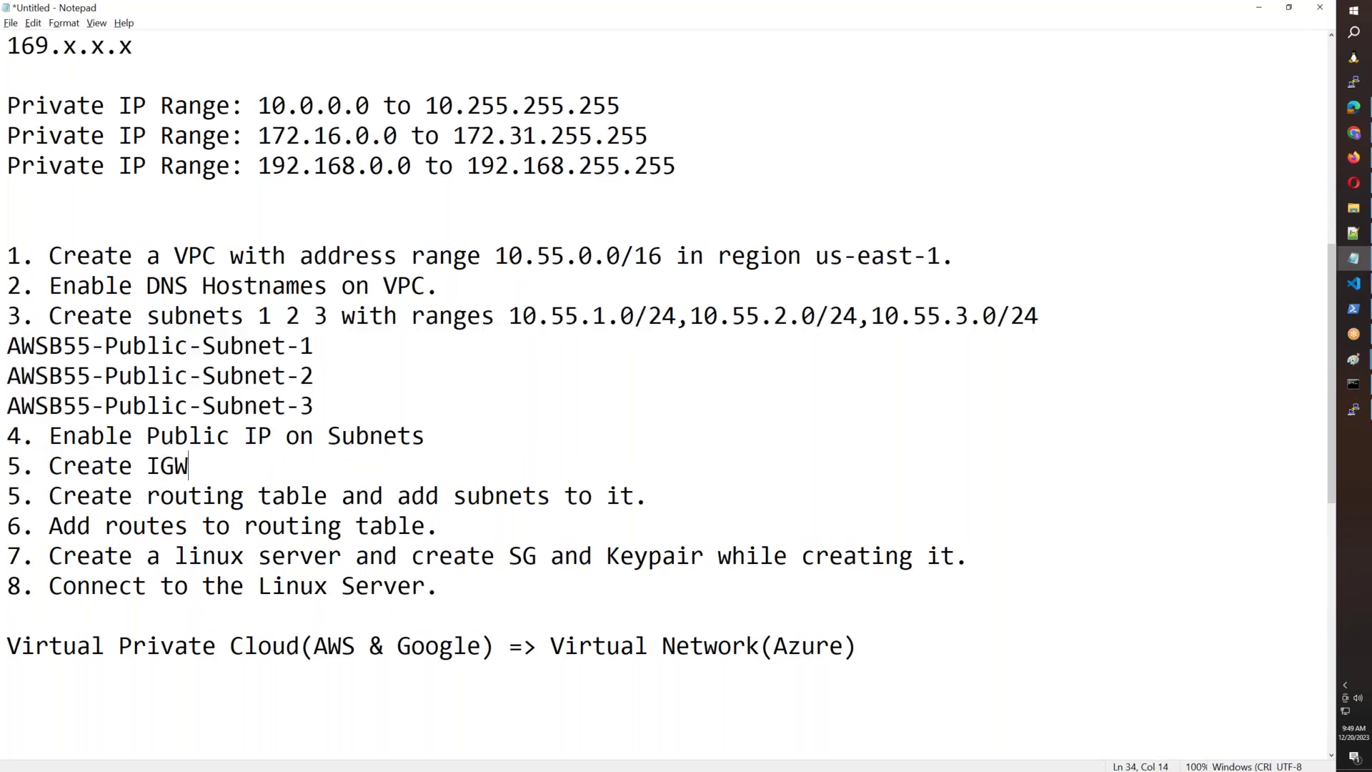
text( and attach t)
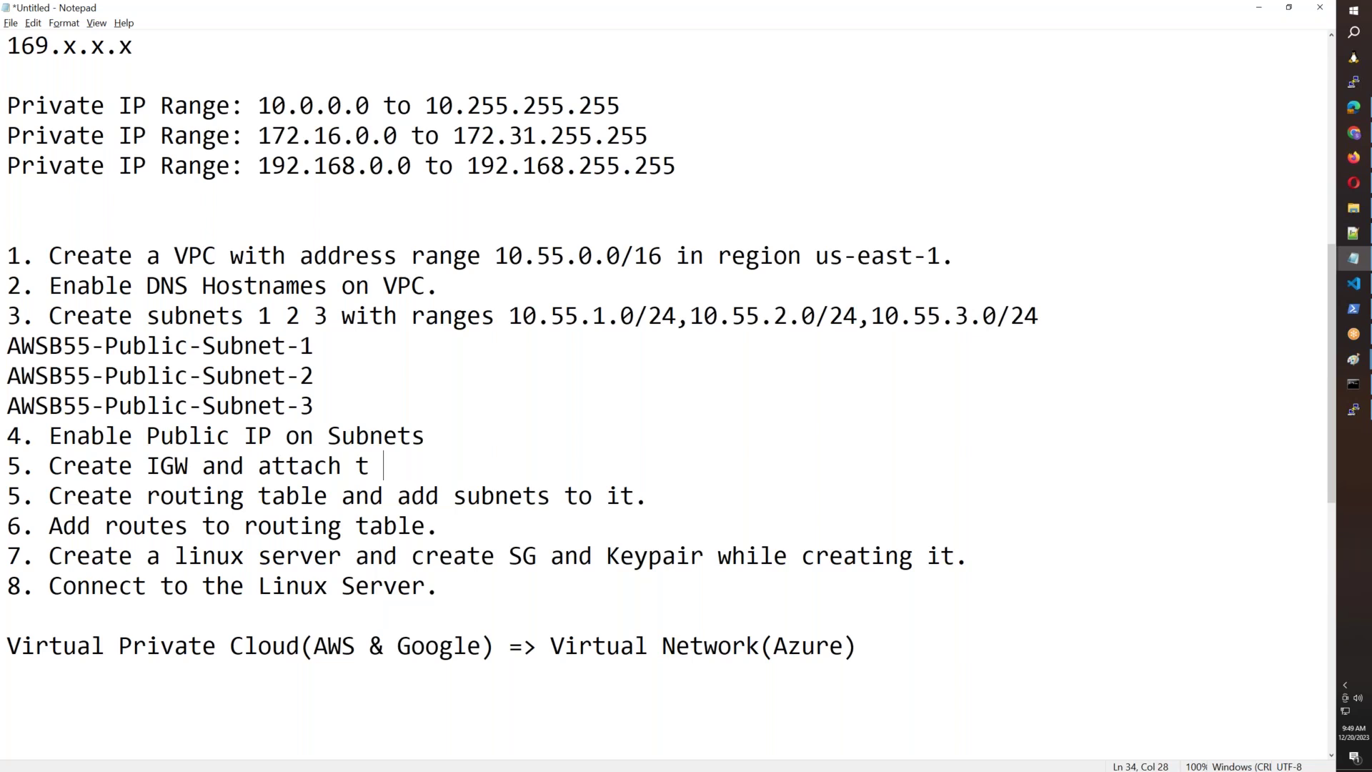
text(o VPC)
Delete the Virtual Private Cloud comparison line and open a new blank Notepad window.
drag(873, 649, 2, 647)
key(Delete)
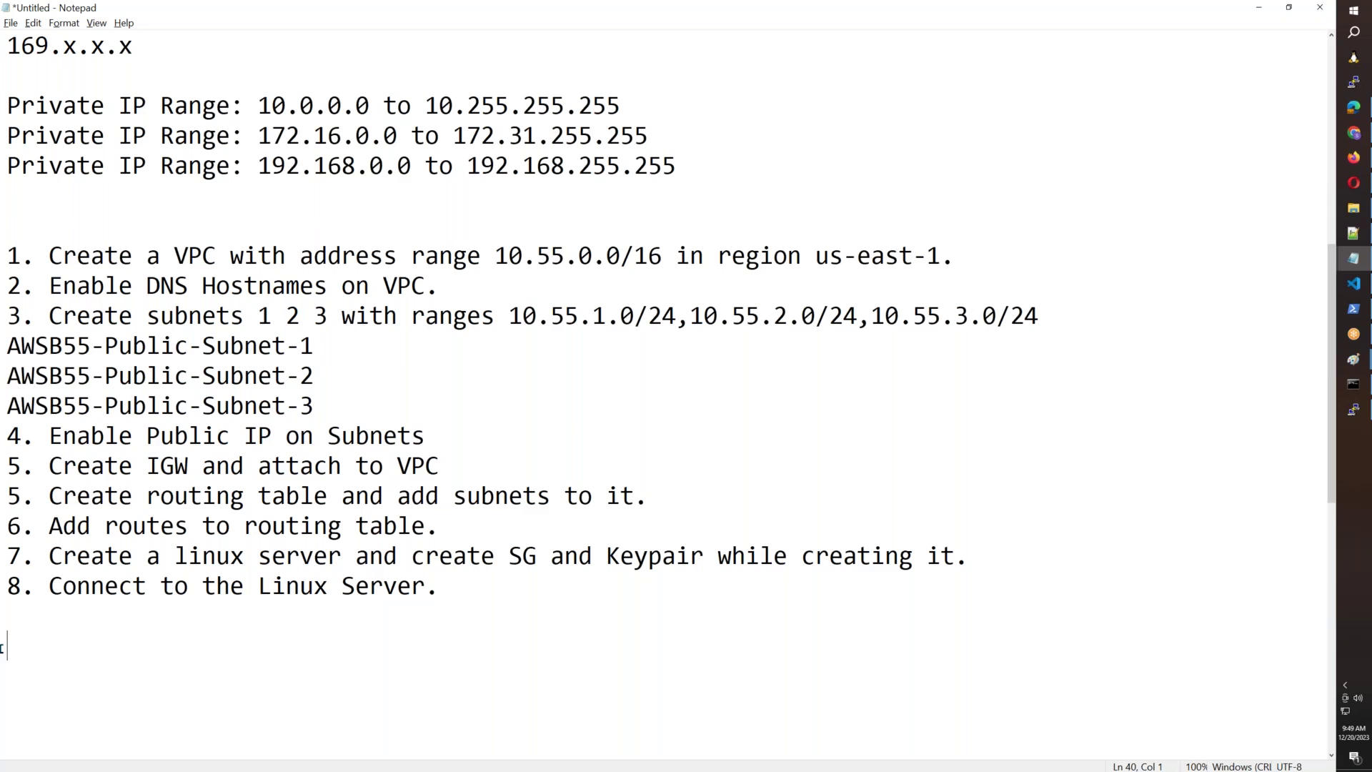
key(super+r)
text(notepad)
key(Return)
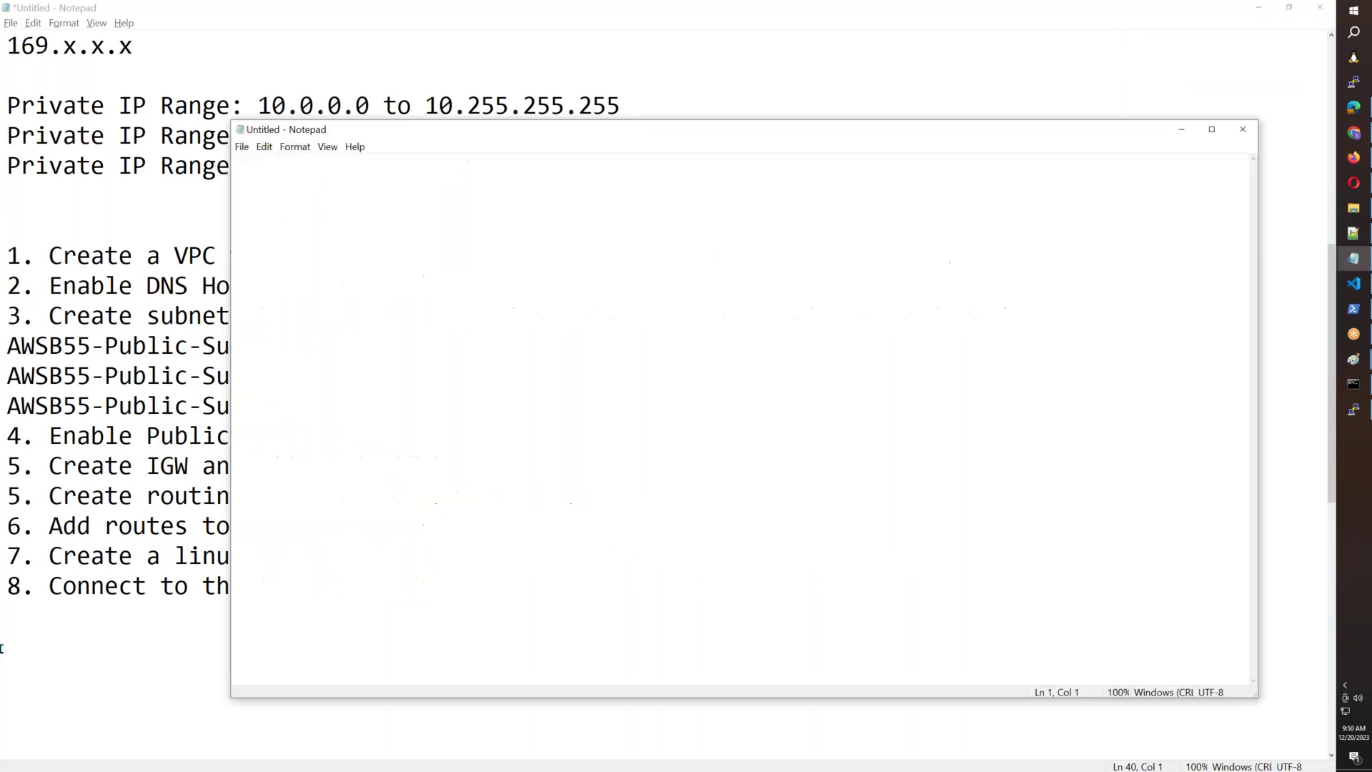
Open fee_Sree-aws.txt from the Desktop and maximize the Notepad window.
key(alt+Tab)
key(ctrl+o)
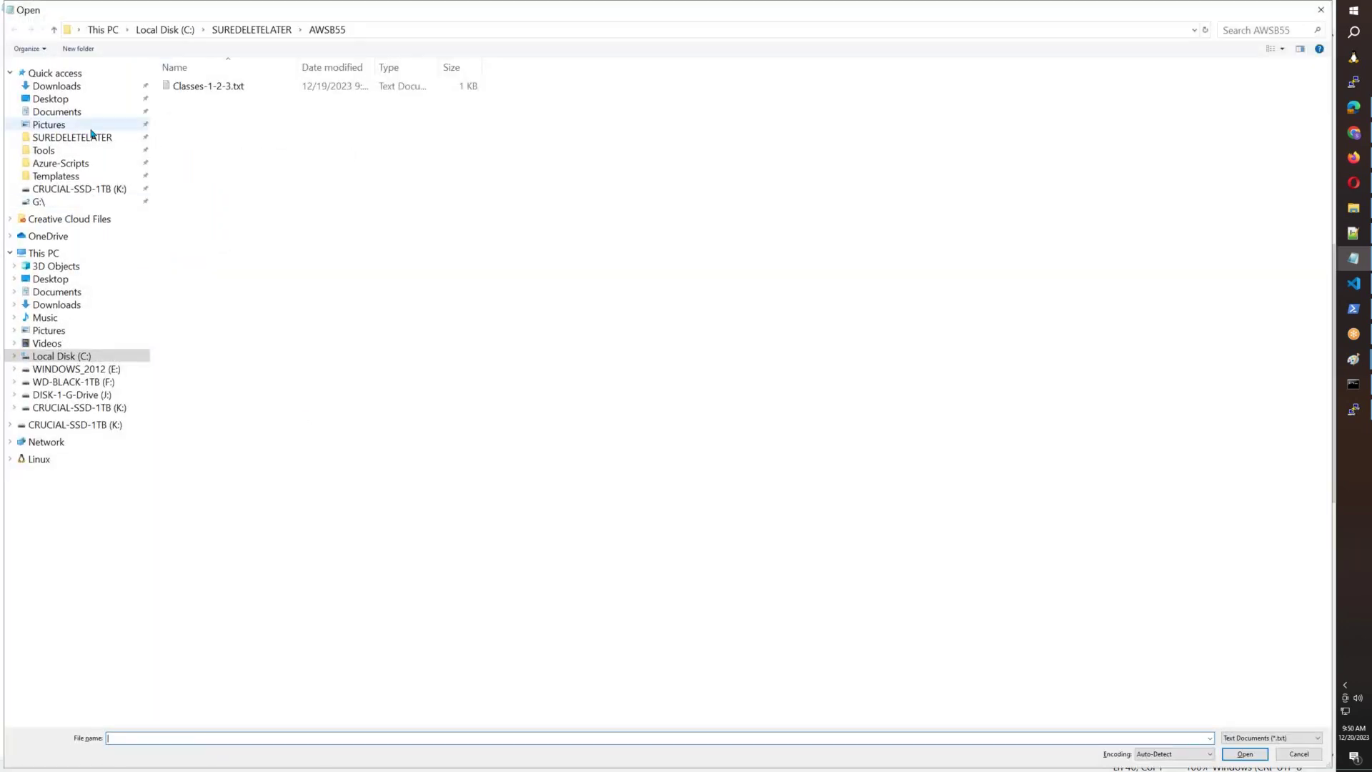
click(56, 98)
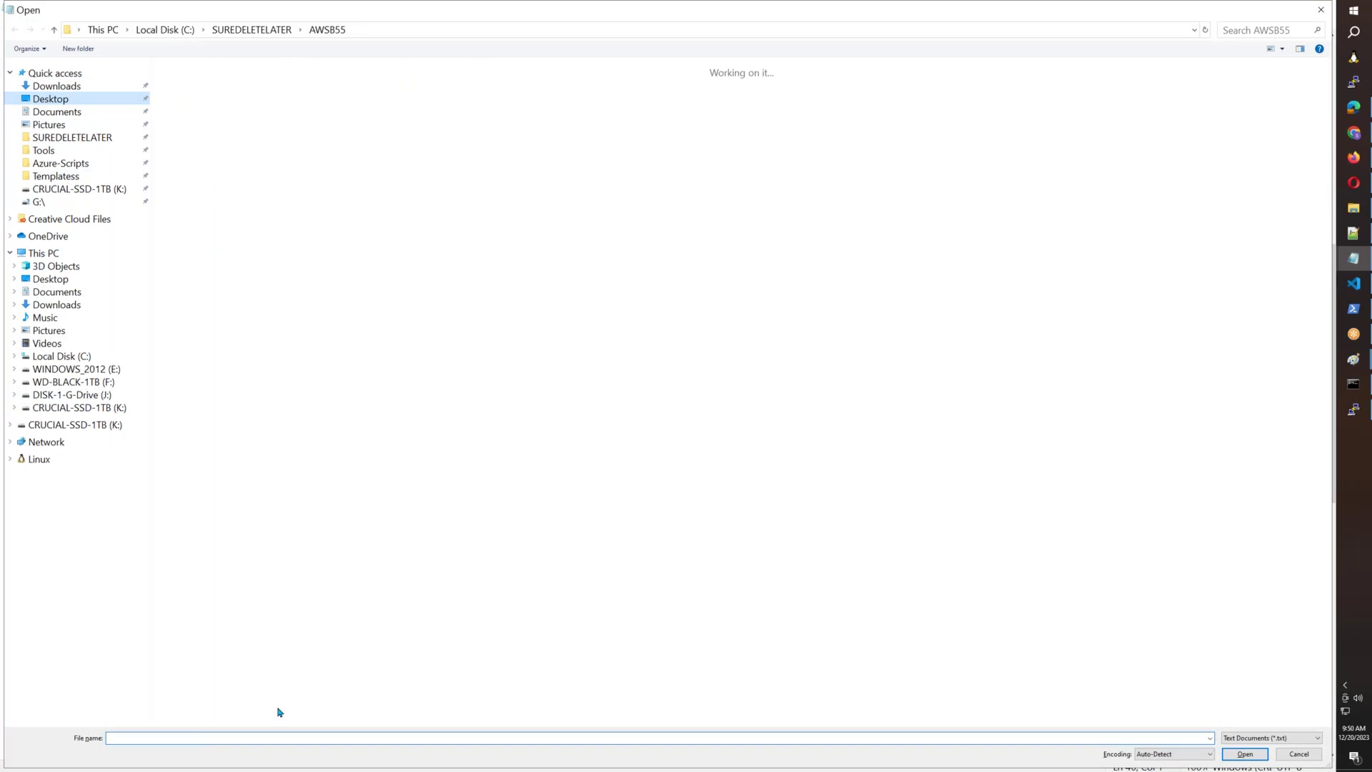
text(fe)
key(Up)
key(Up)
key(Up)
key(Up)
key(Up)
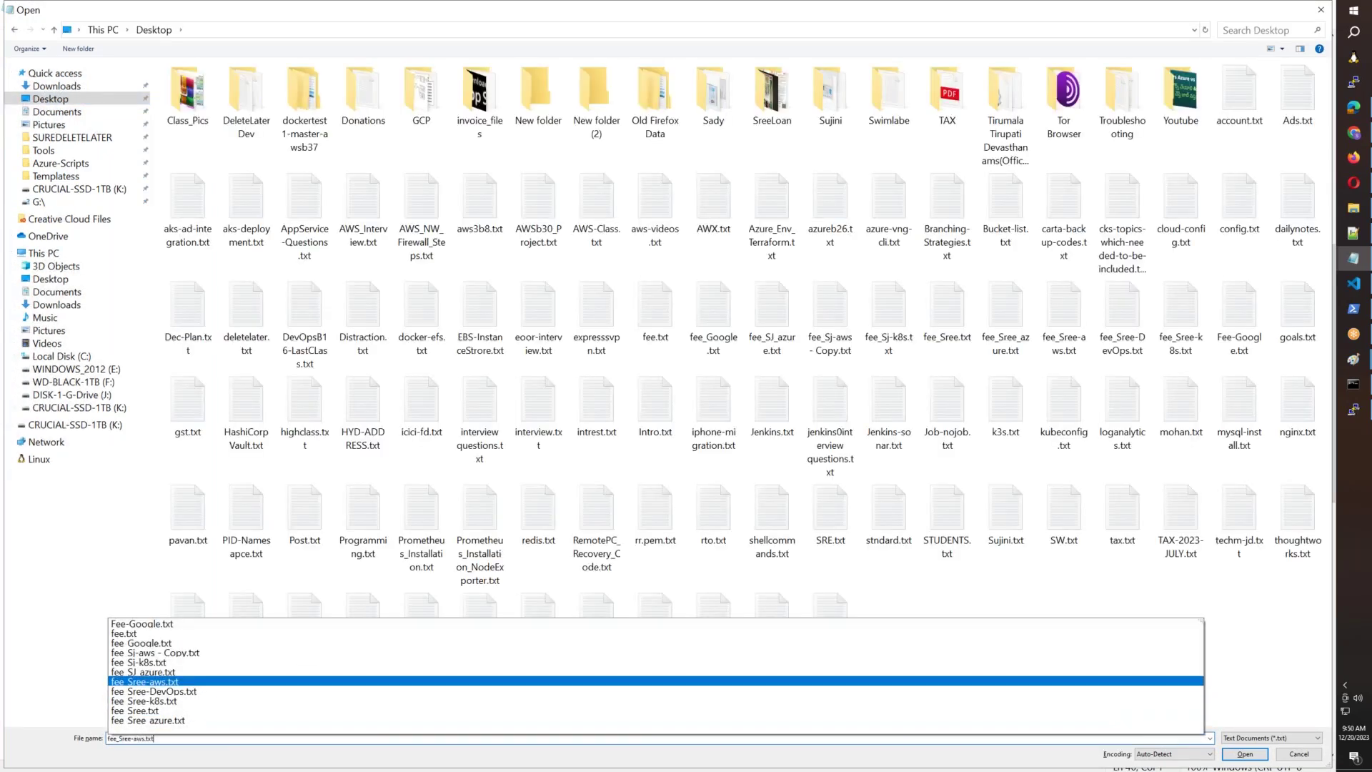
key(Return)
key(Return)
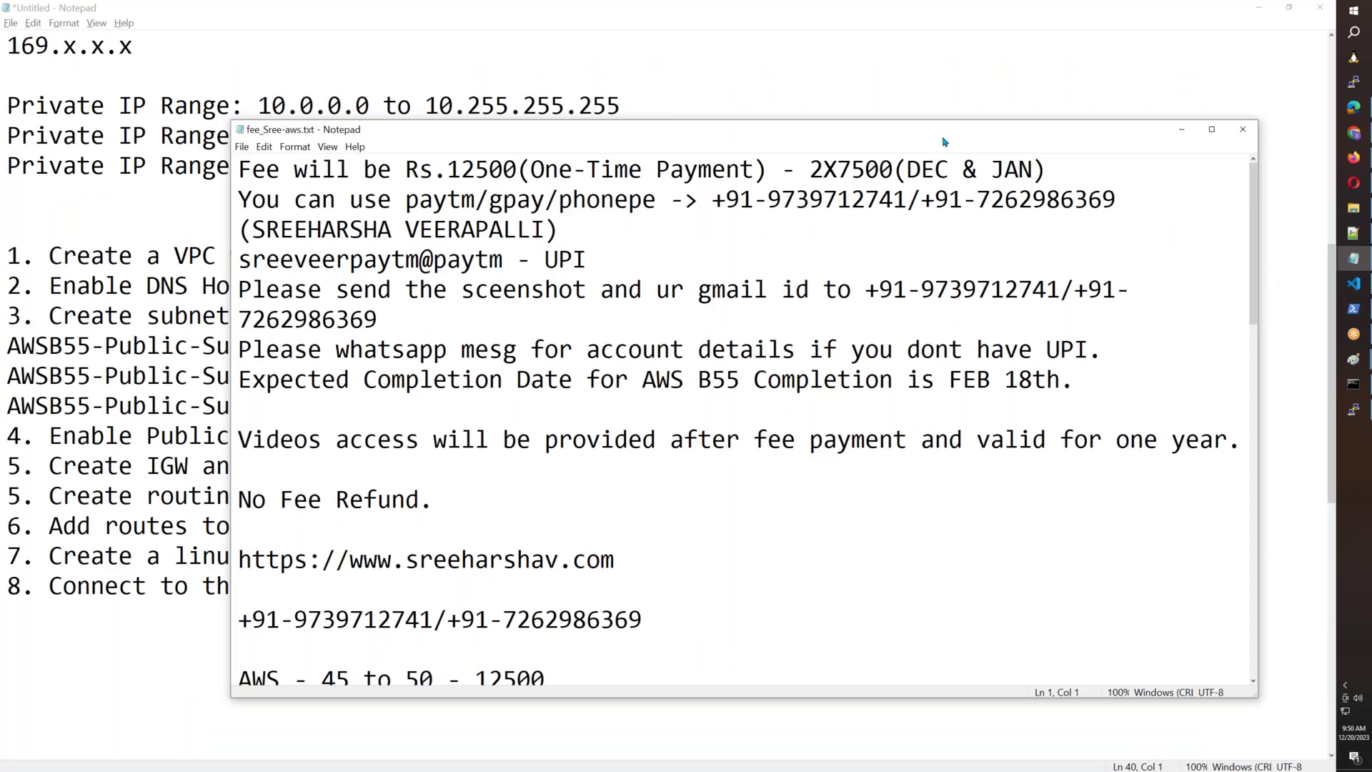
key(super+Up)
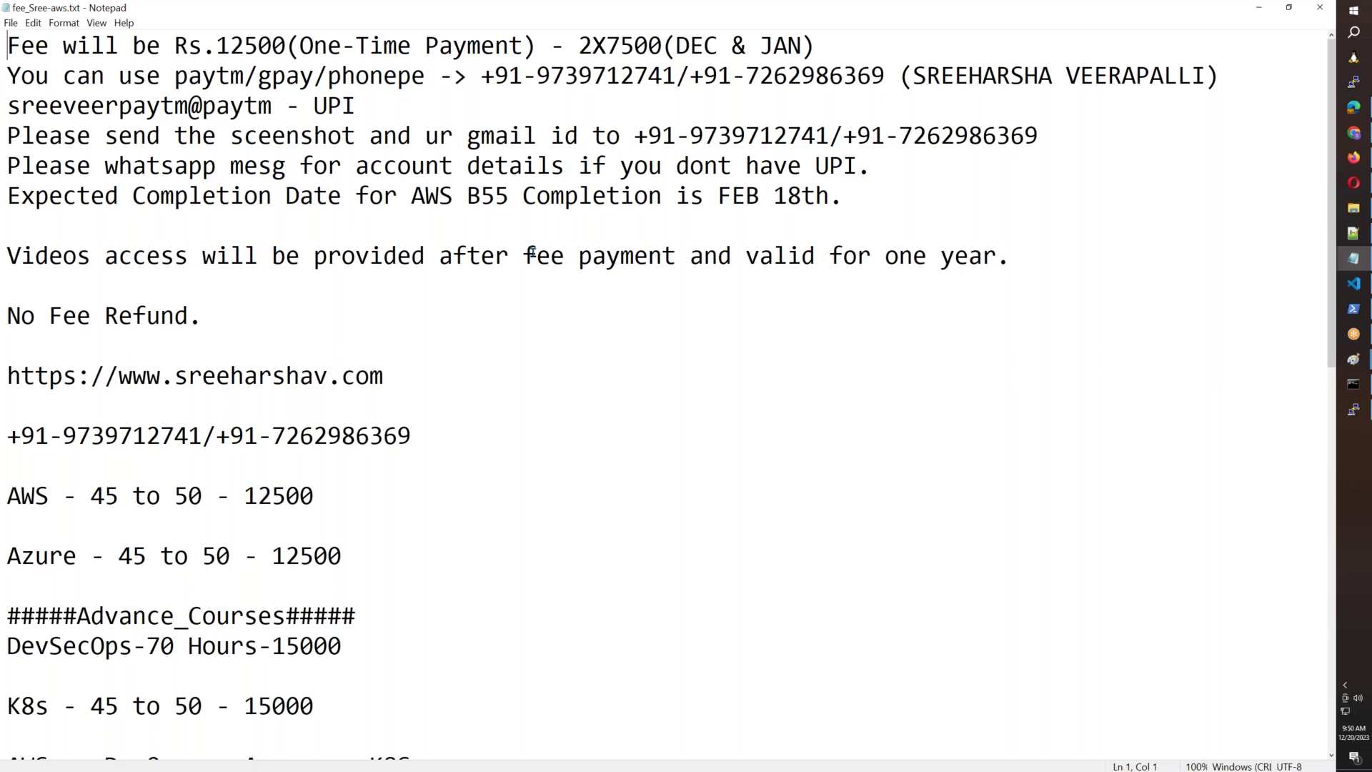
click(483, 81)
drag(507, 81, 880, 74)
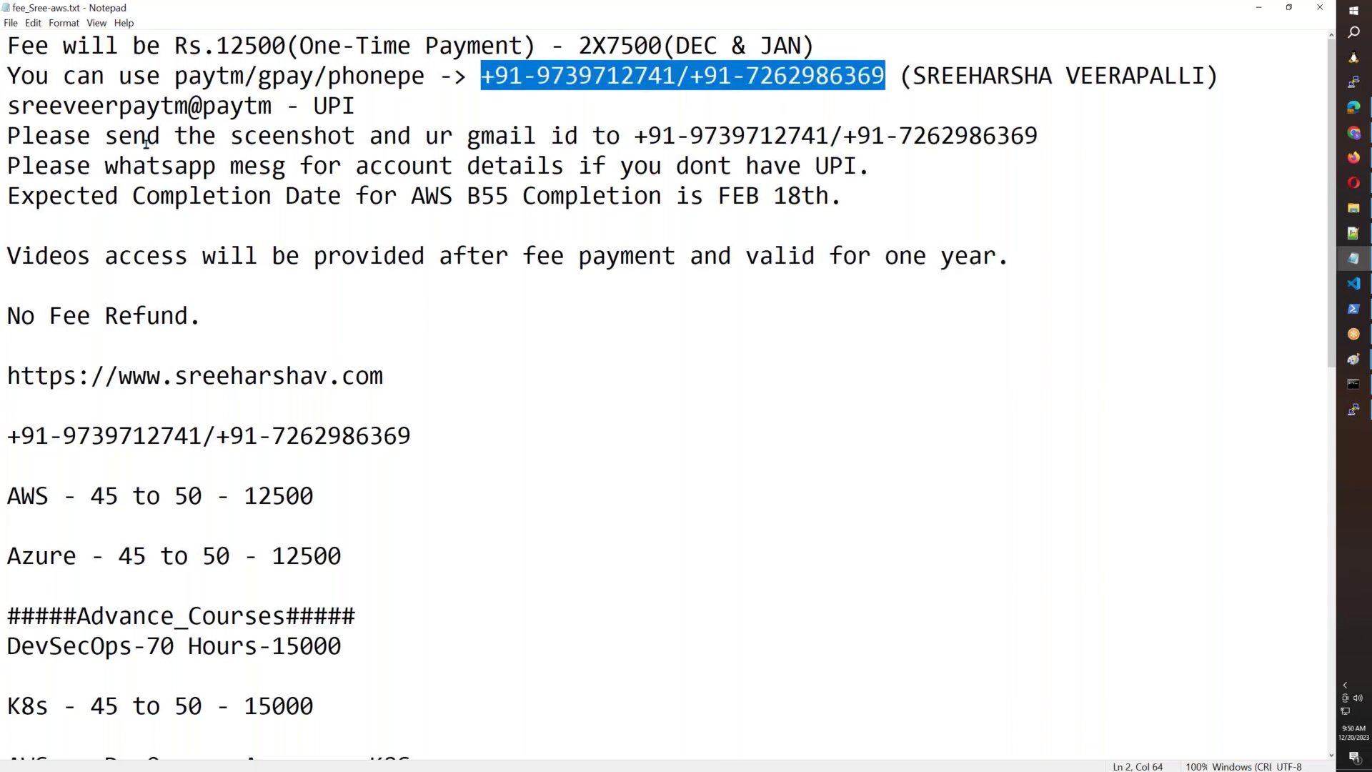
drag(132, 139, 1040, 138)
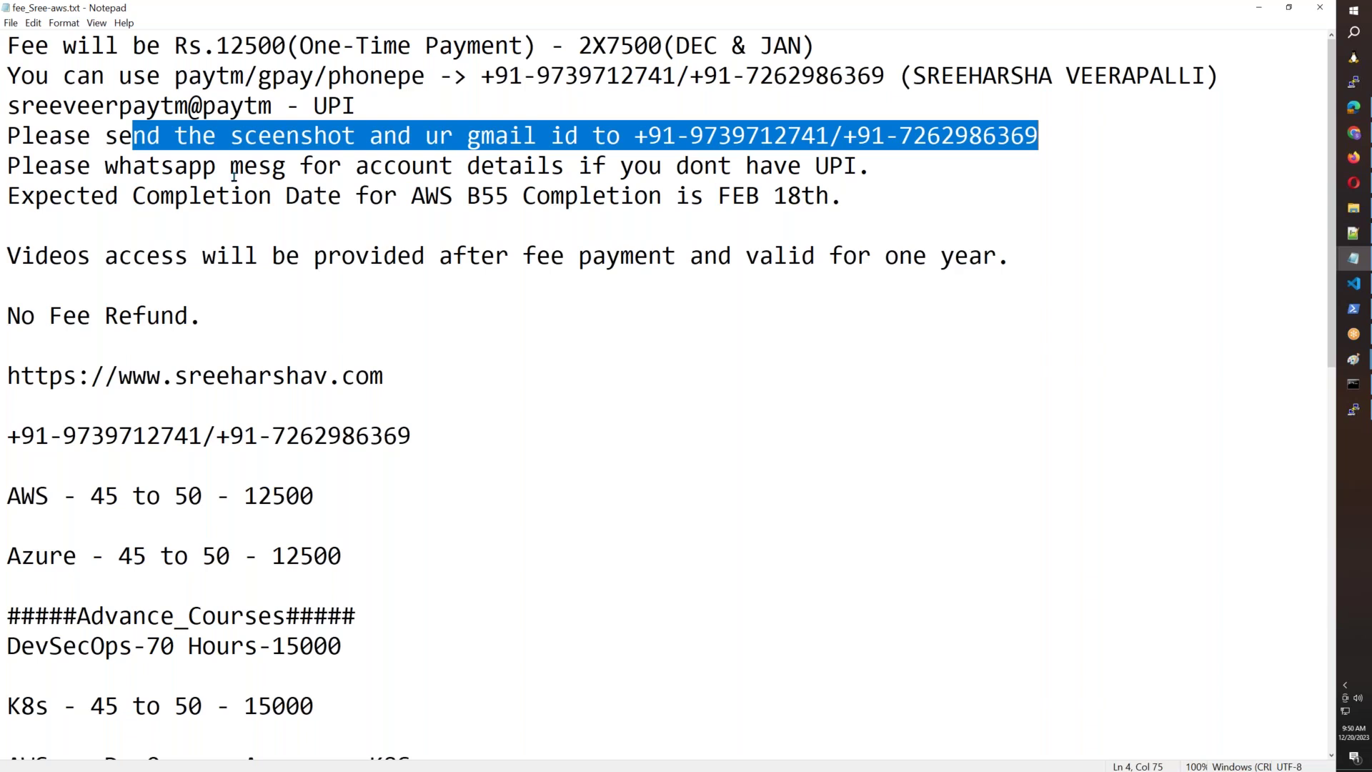
click(675, 136)
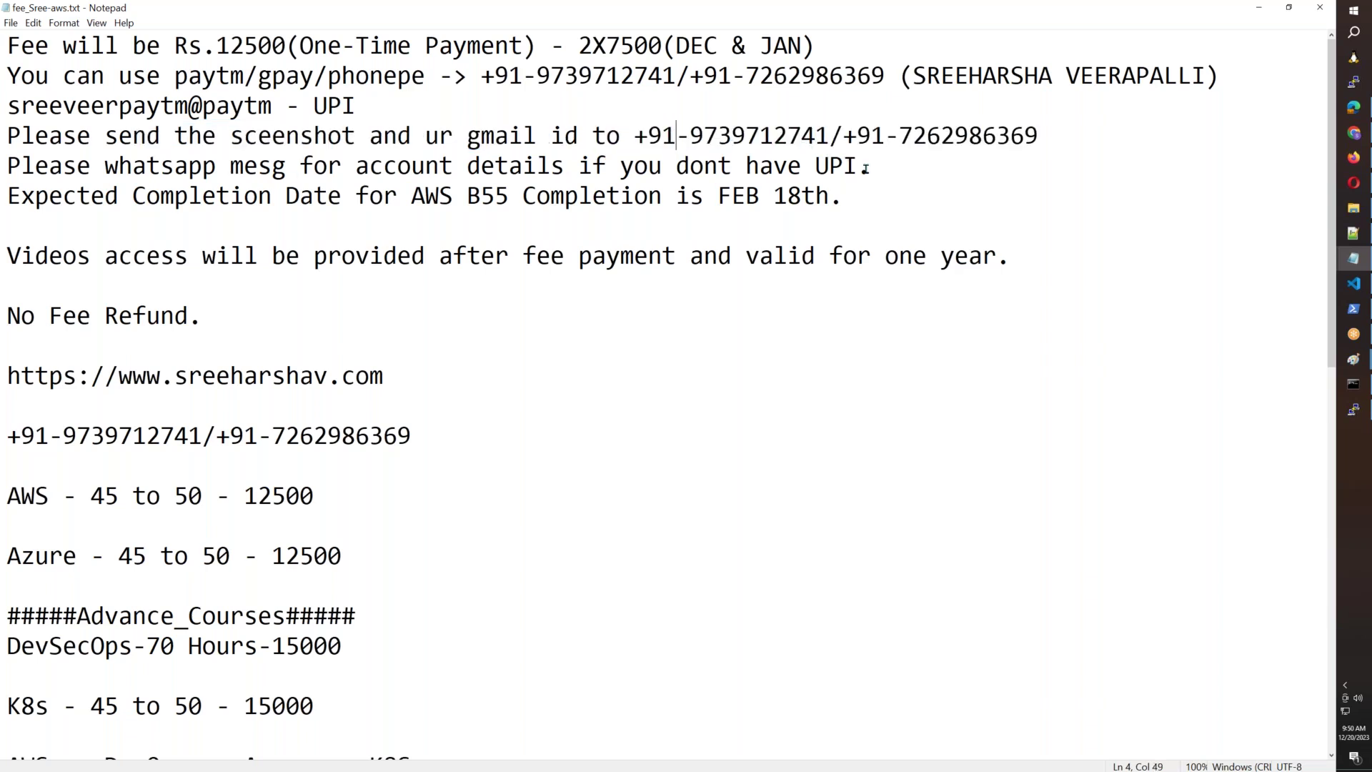
drag(871, 166, 815, 166)
shift+click(7, 165)
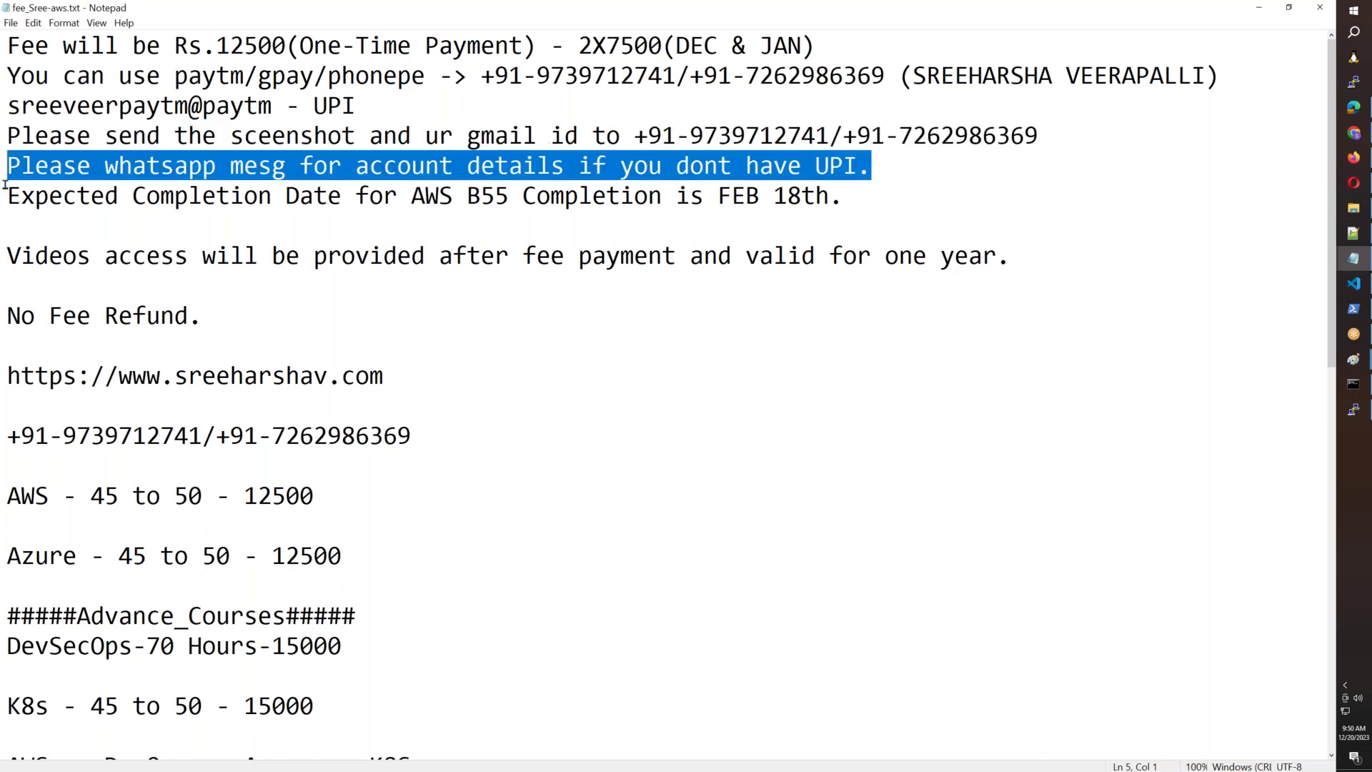
click(2, 213)
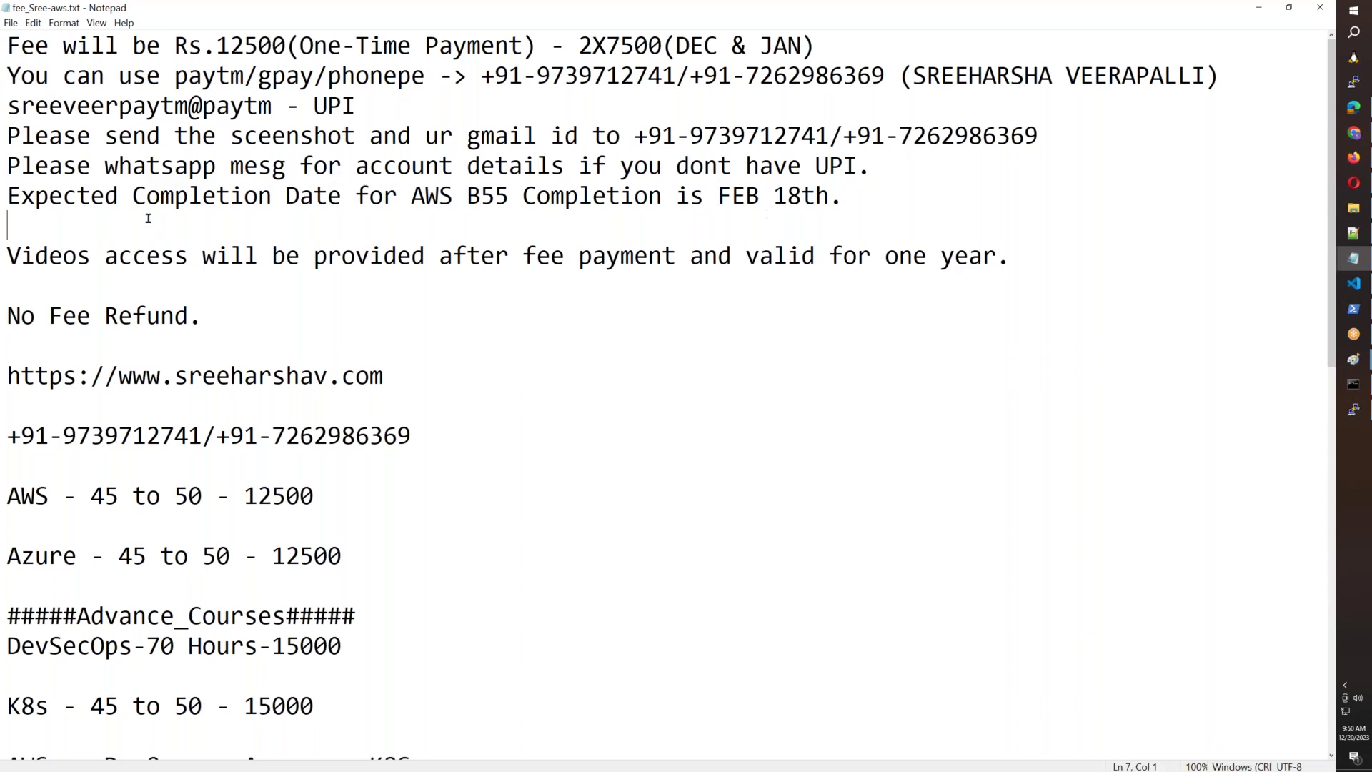
shift+click(3, 207)
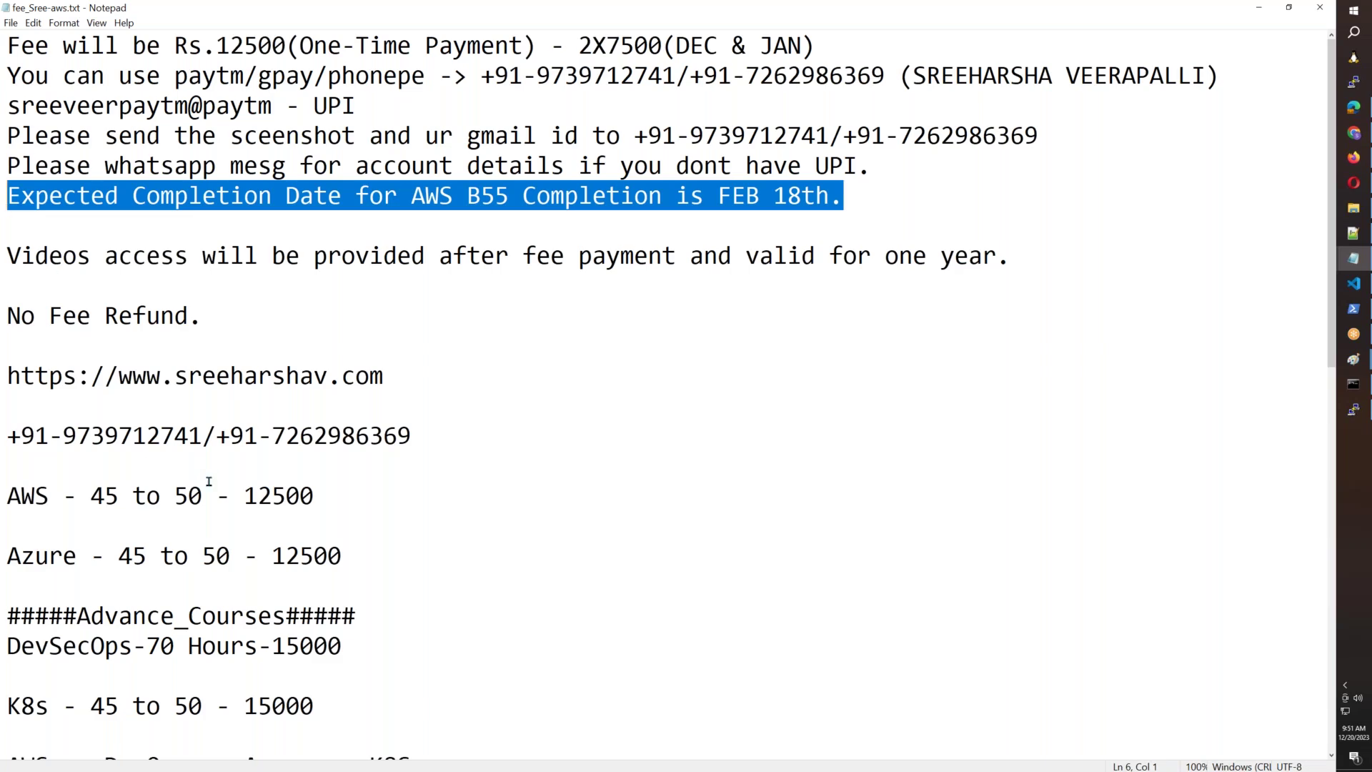
scroll(208, 481, down, 5)
Add a 'Cloud Courses:' heading on a new line above the 'AWS - 45 to 50' line.
scroll(275, 437, up, 1)
scroll(274, 437, up, 1)
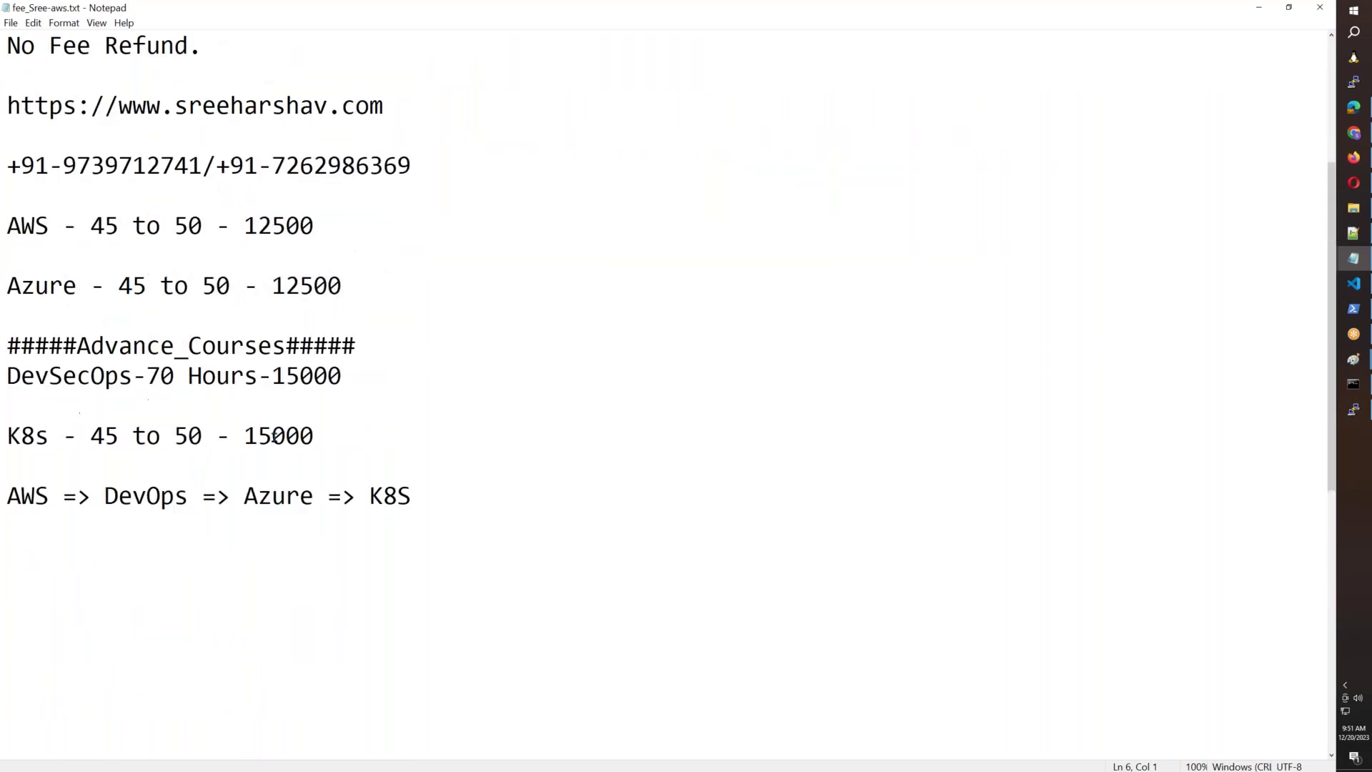
click(14, 195)
key(Return)
text(Cloud C)
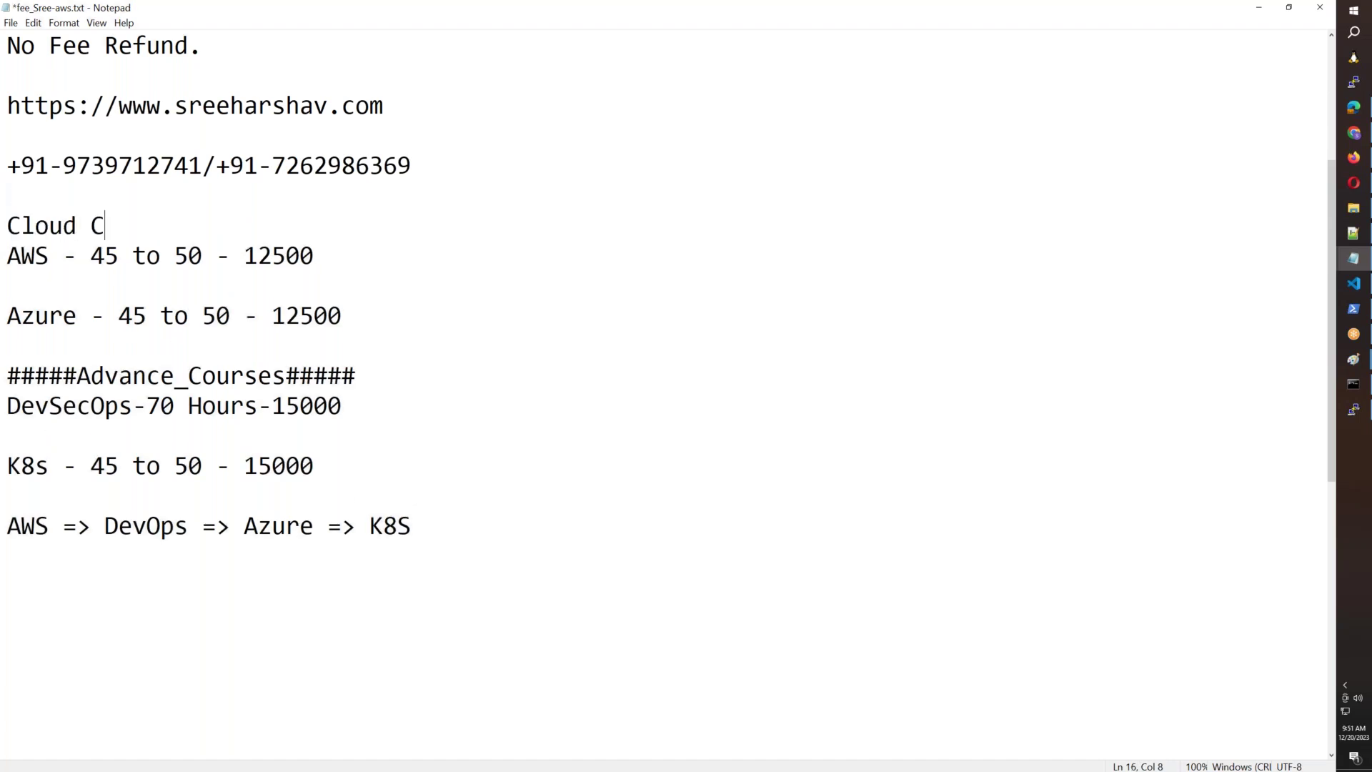
text(ourses:)
Delete the final 'AWS => DevOps => Azure => K8S' line from the fee notes.
drag(134, 263, 230, 262)
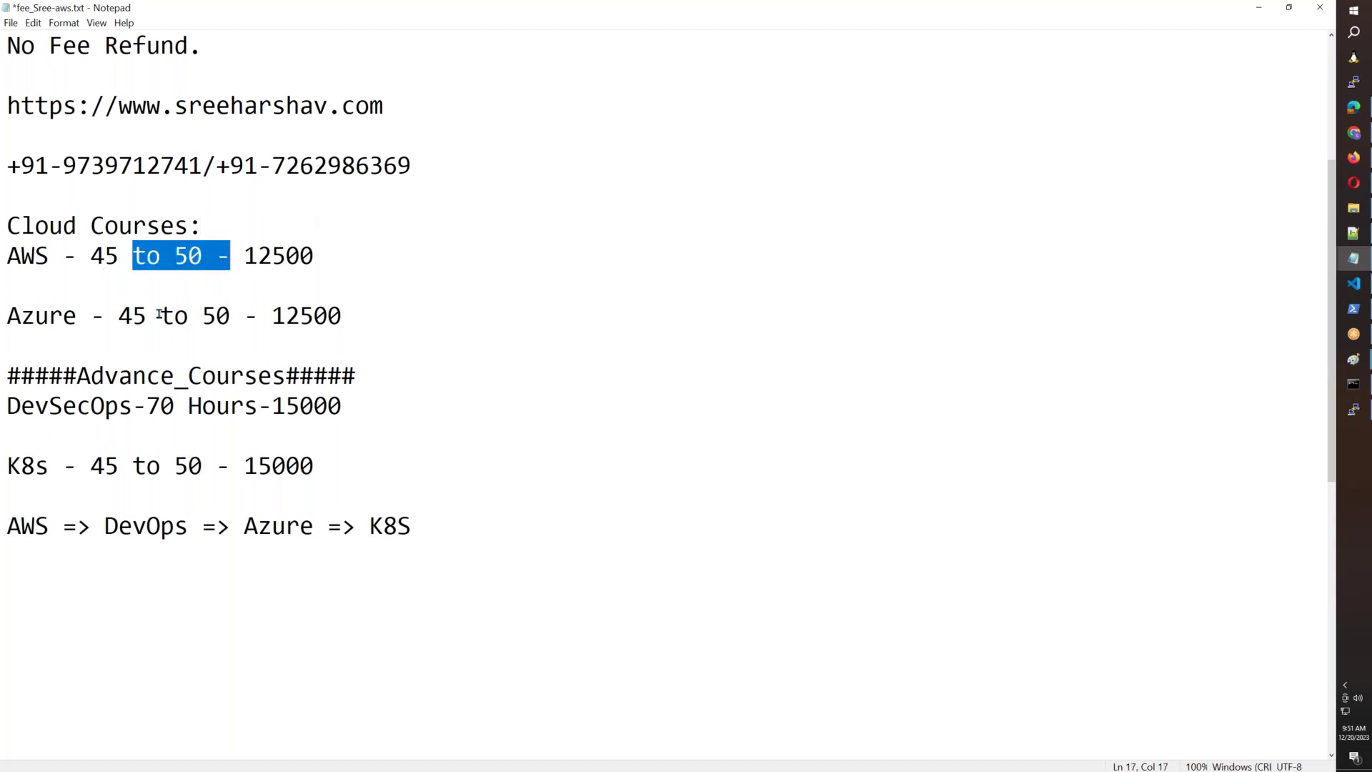
drag(161, 315, 200, 314)
drag(133, 375, 274, 375)
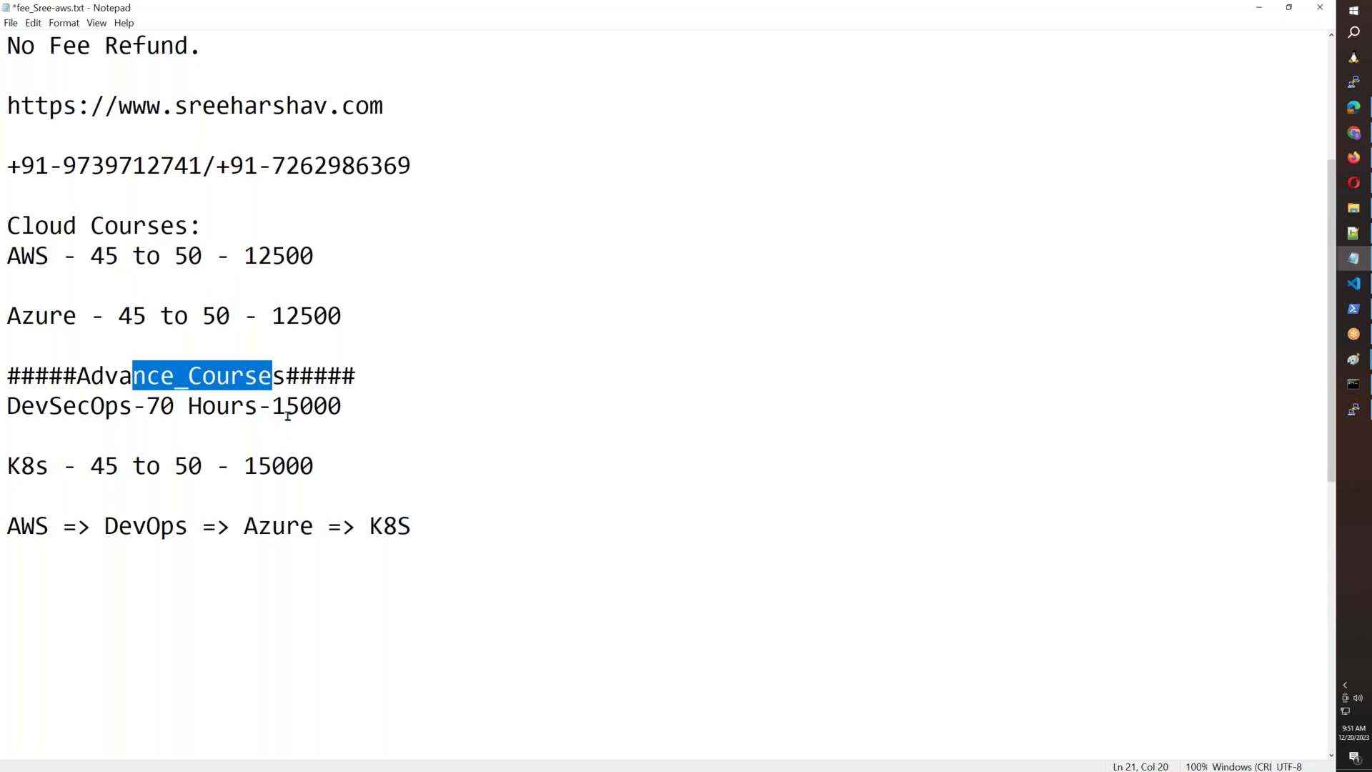
drag(282, 405, 342, 405)
drag(266, 471, 327, 469)
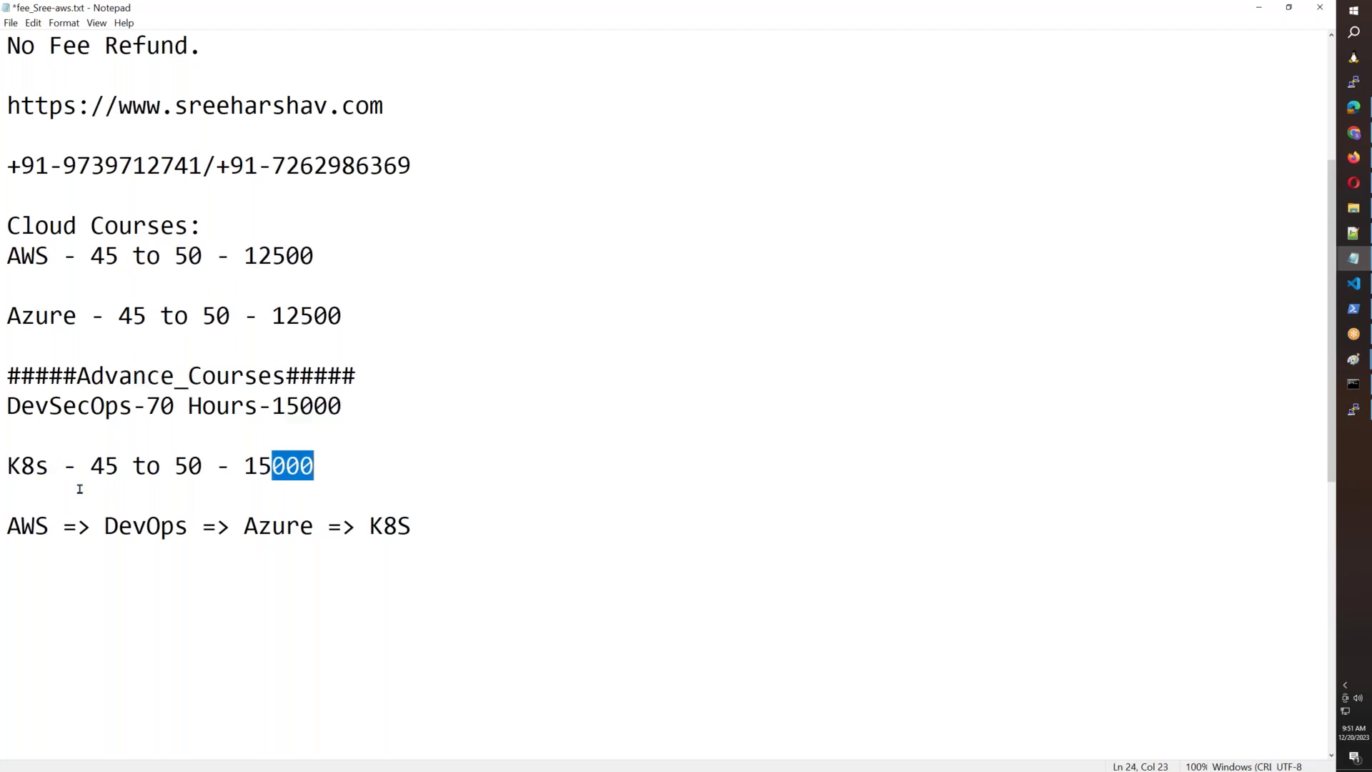
mouse_move(8, 528)
mouse_down()
mouse_move(448, 529)
mouse_move(1, 528)
mouse_up()
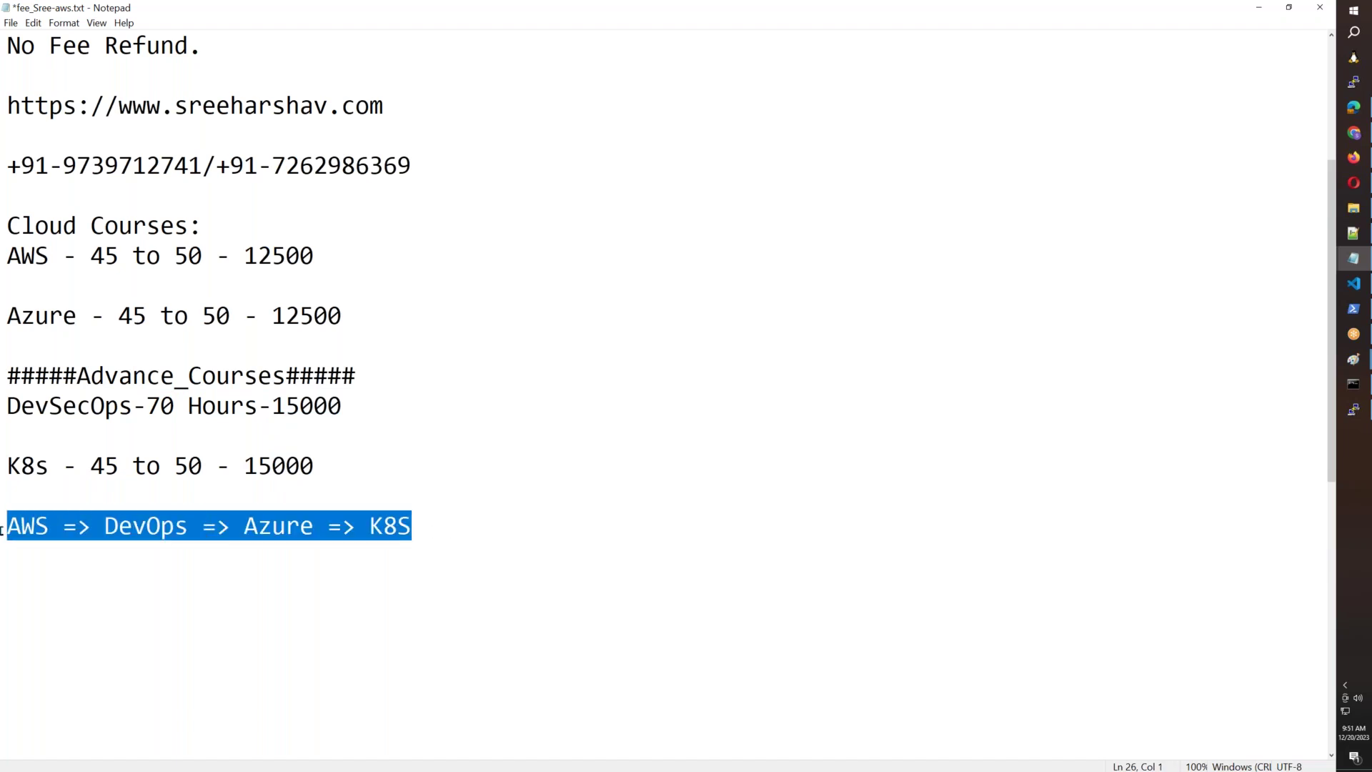
key(Delete)
scroll(400, 463, up, 3)
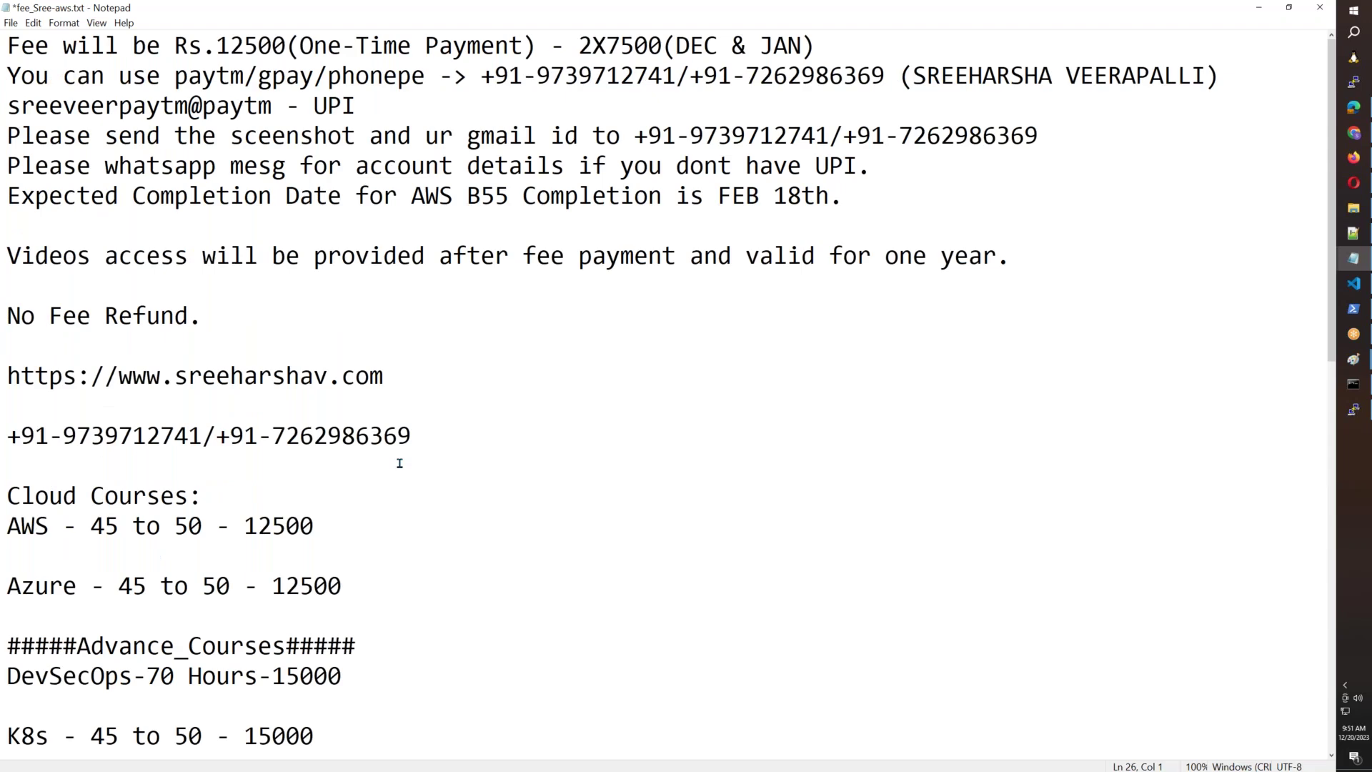
click(1354, 157)
Terminate TestServer01 from the EC2 Instances list, then bring the fee notes back up in Notepad.
right_click(754, 309)
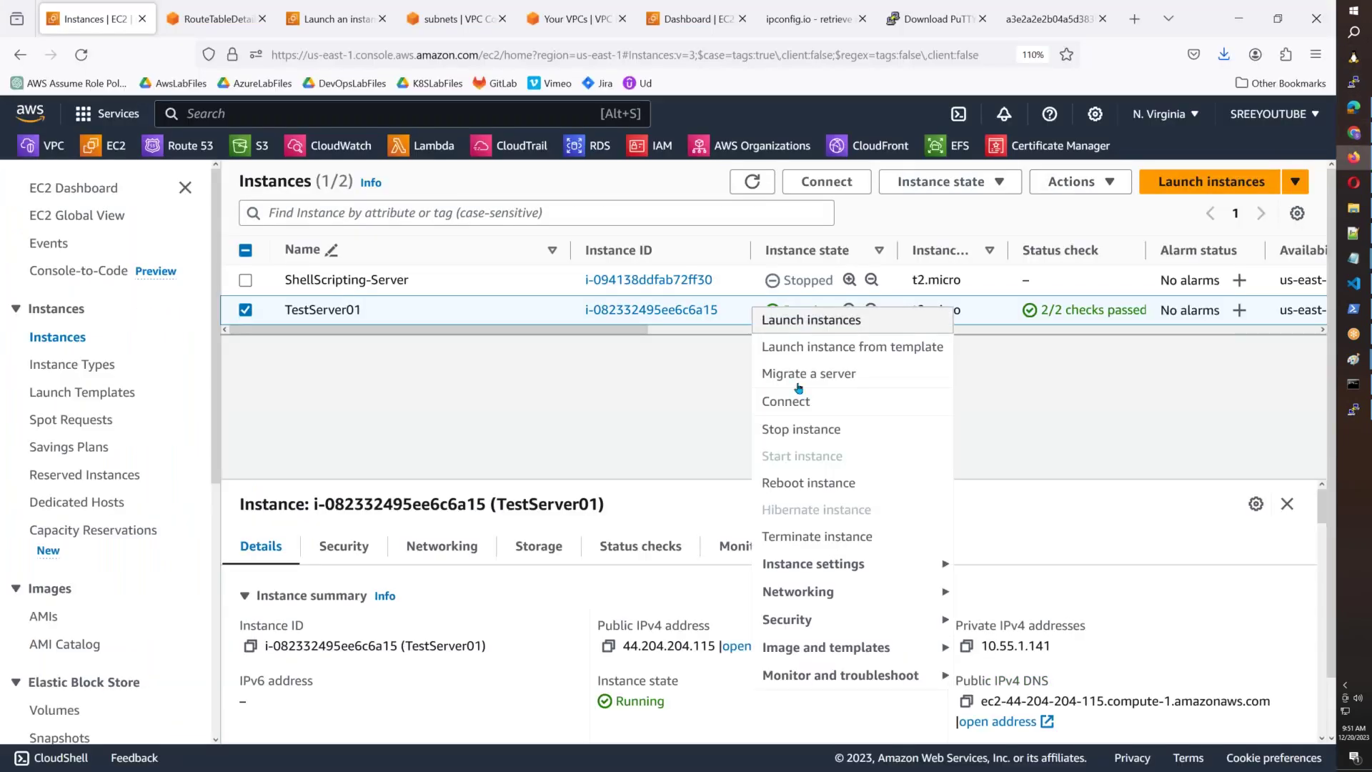
click(837, 531)
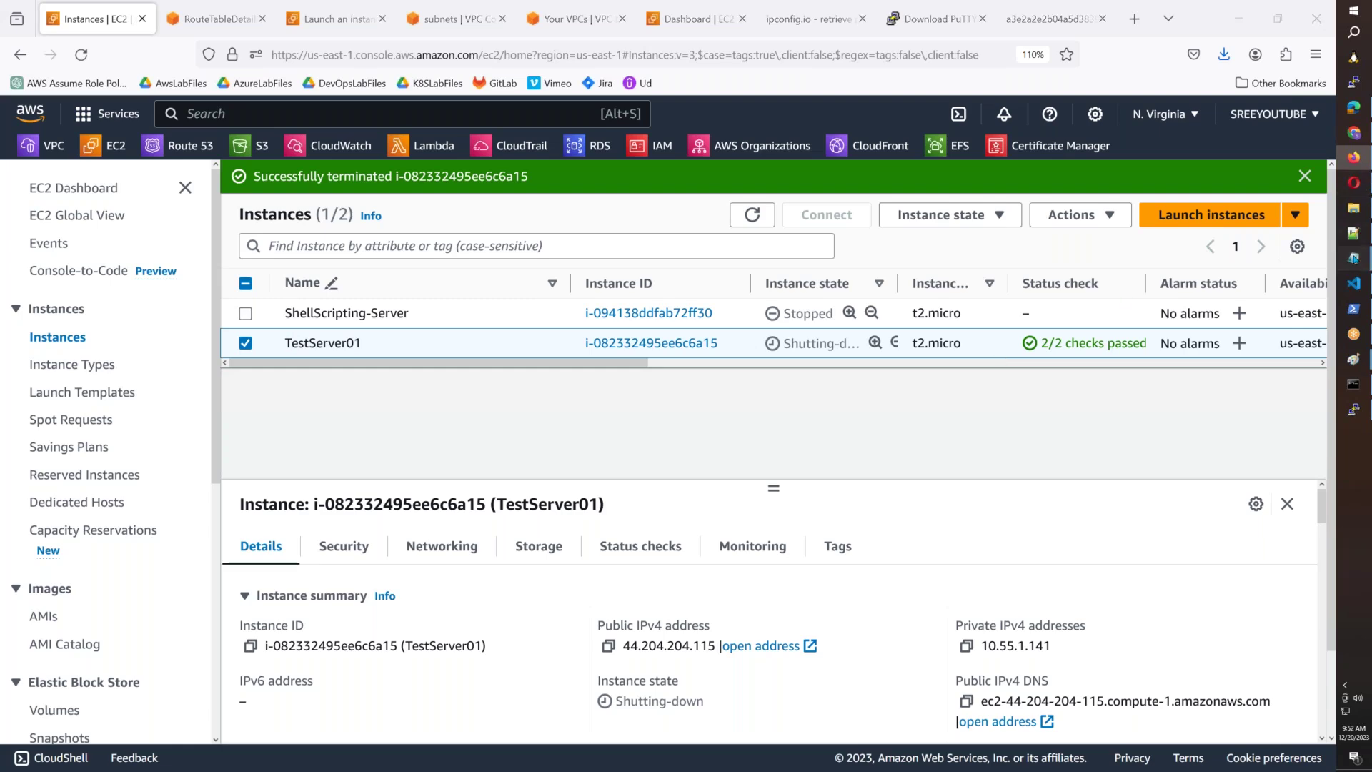
mouse_move(1353, 259)
click(1283, 426)
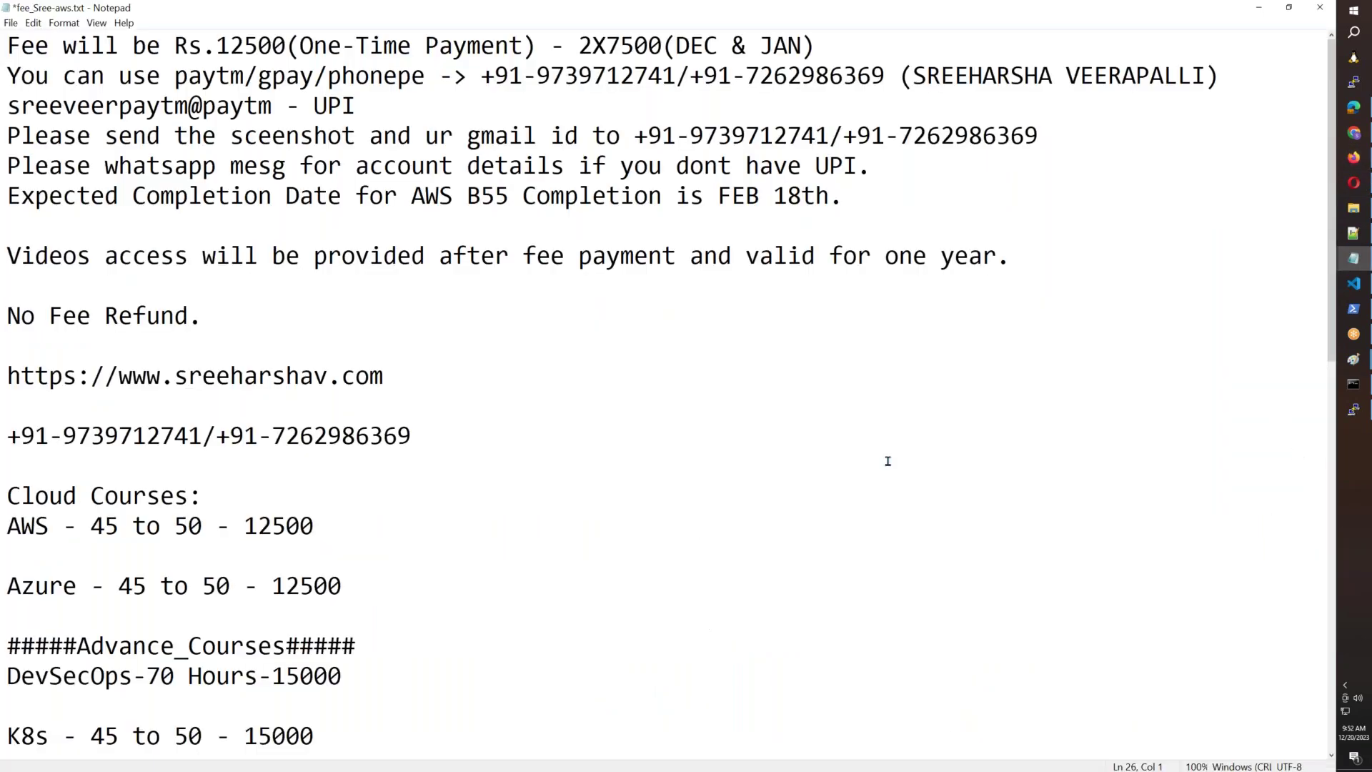